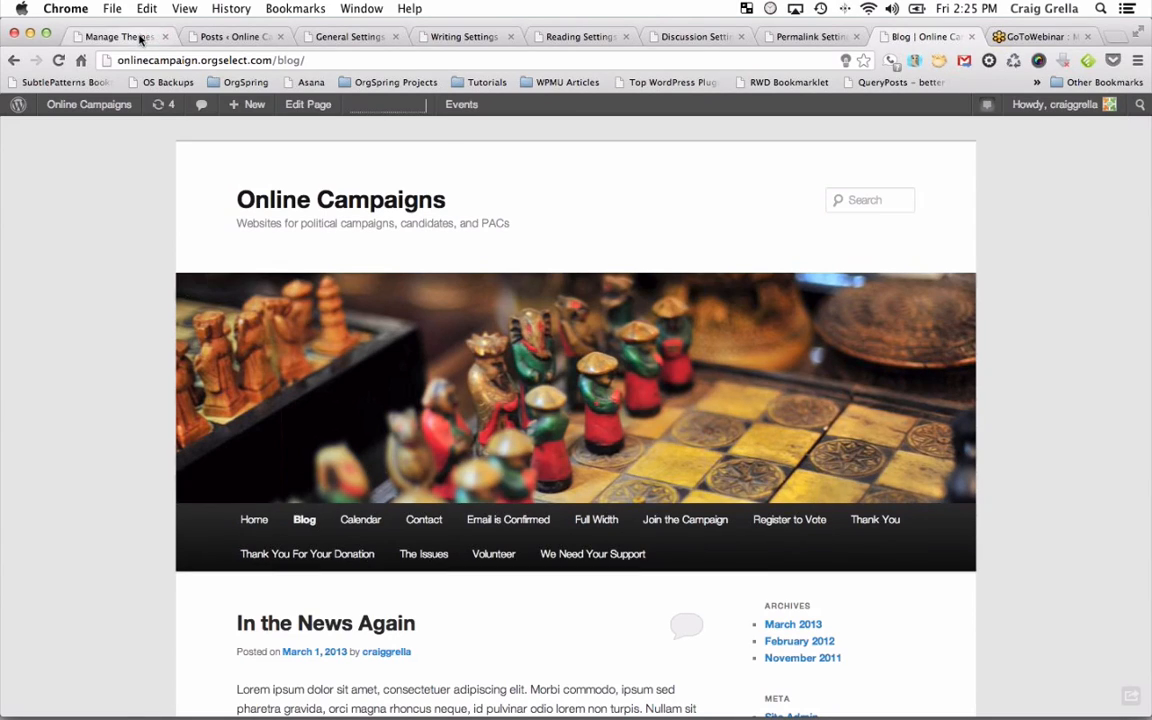
Leave the blog via the Manage Themes page and go to the admin Dashboard.
left_click(141, 37)
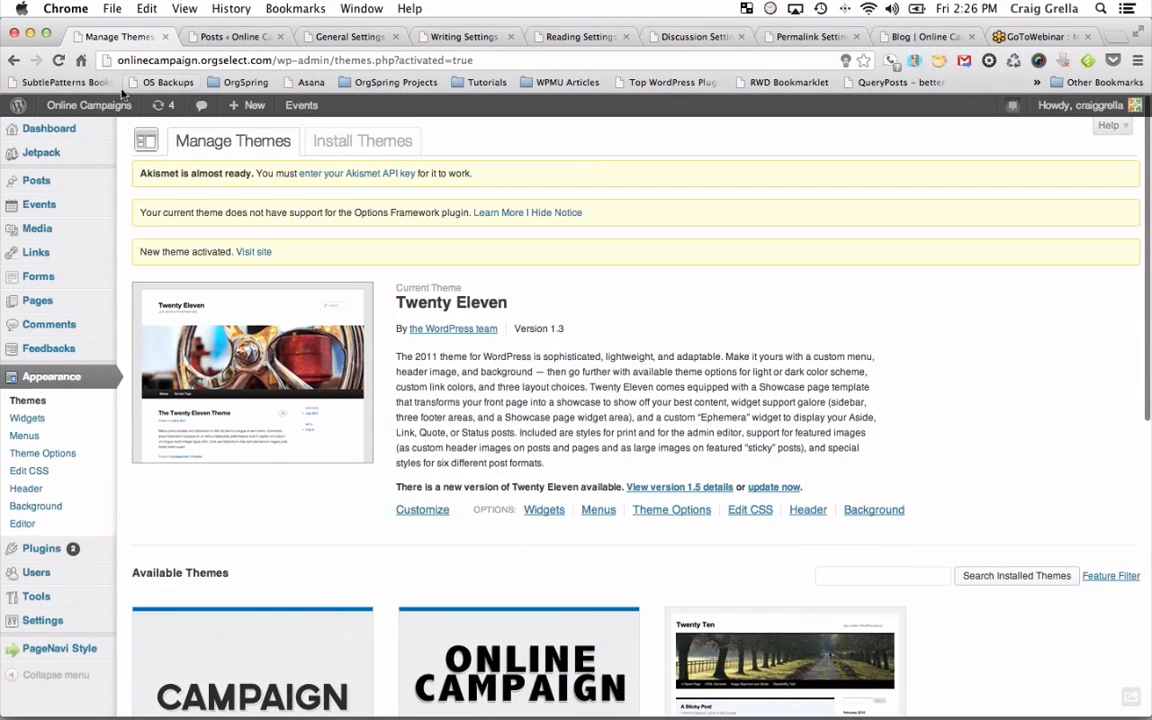
left_click(54, 129)
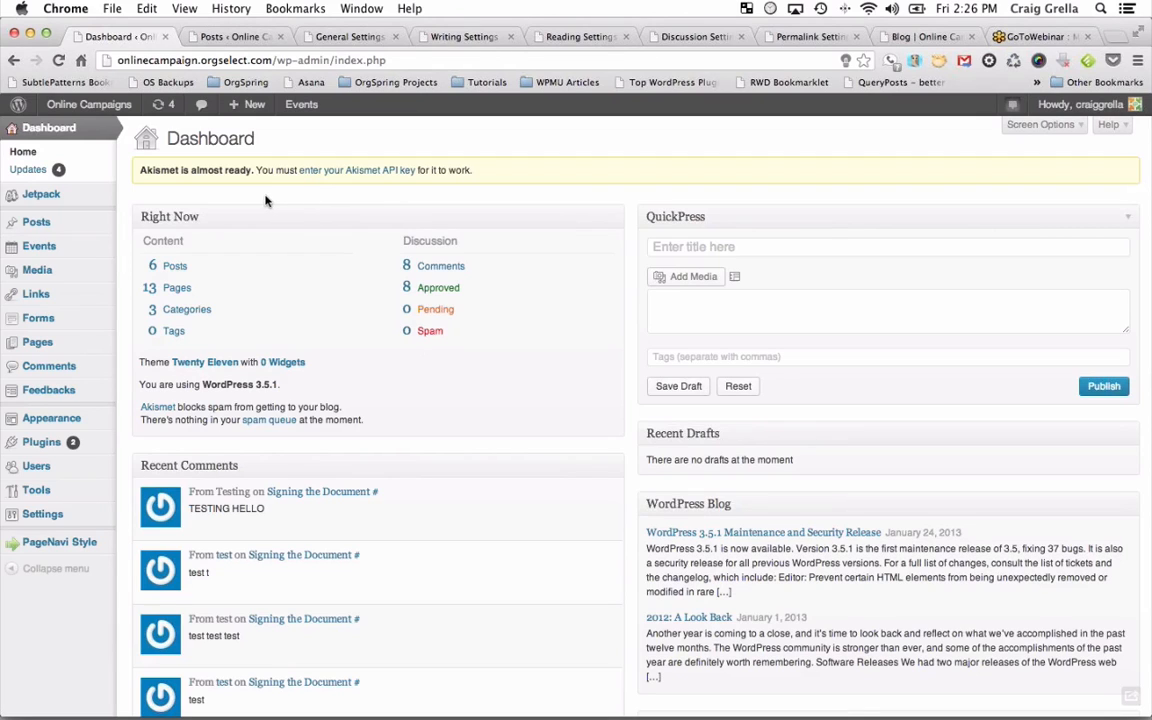
Open the All Posts list of six published posts, then switch to the blog front page.
left_click(45, 222)
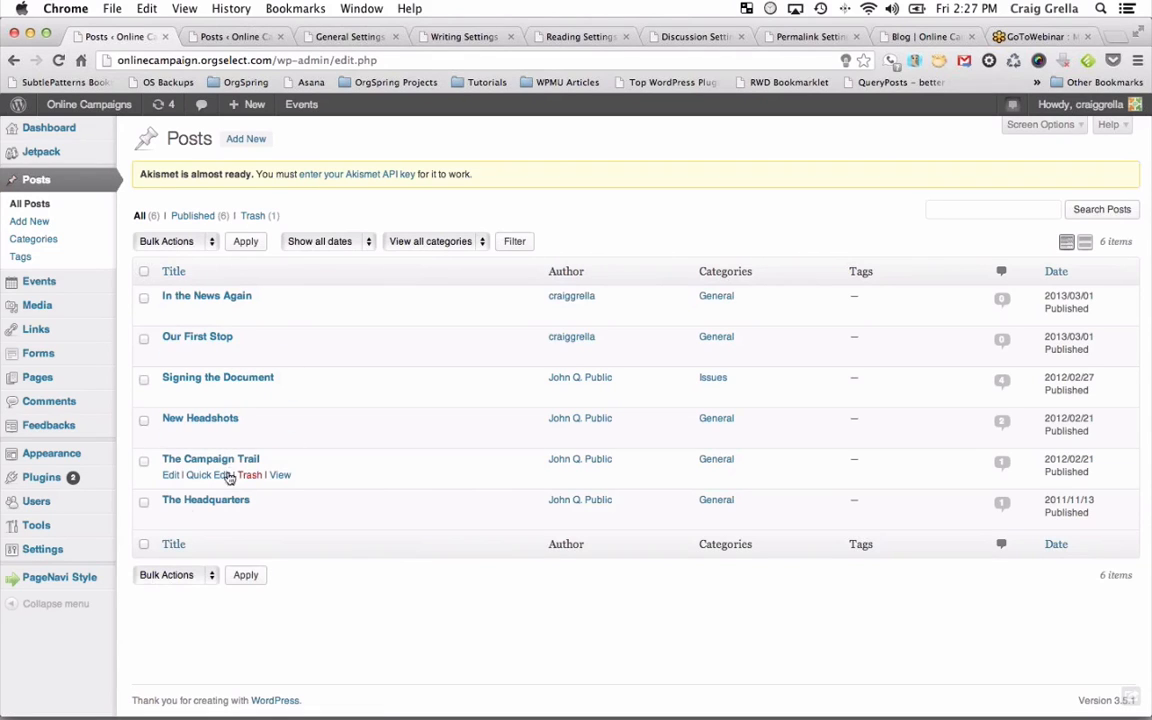
mouse_move(50, 543)
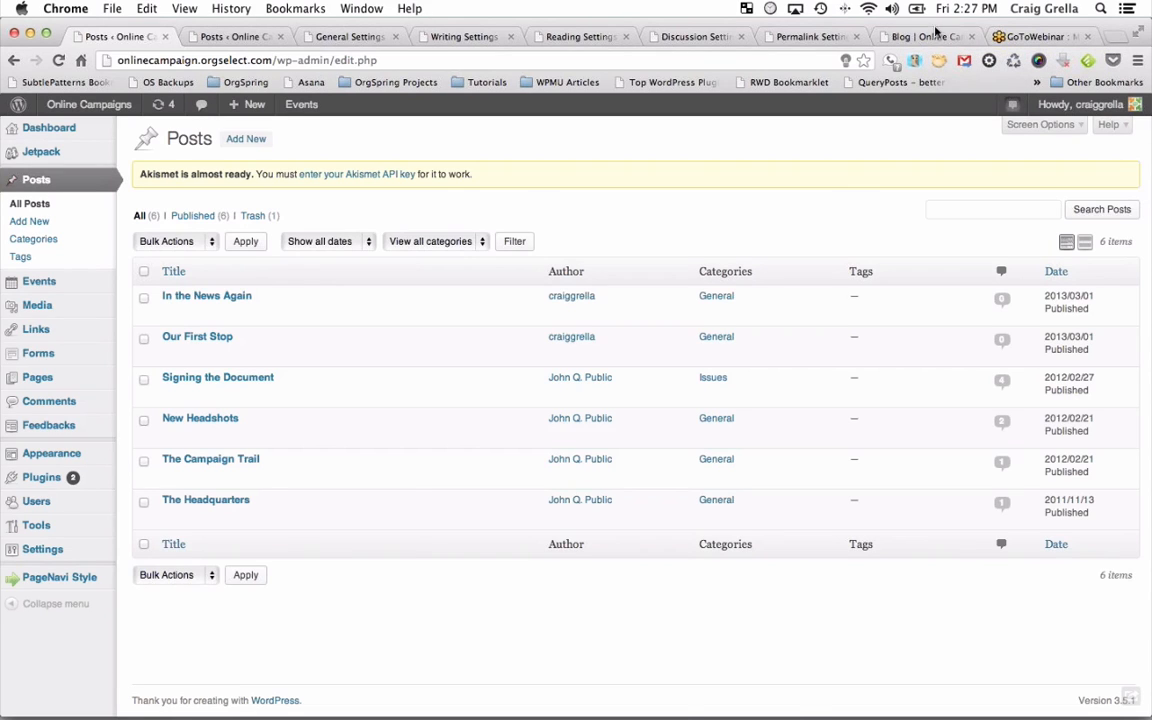
left_click(936, 33)
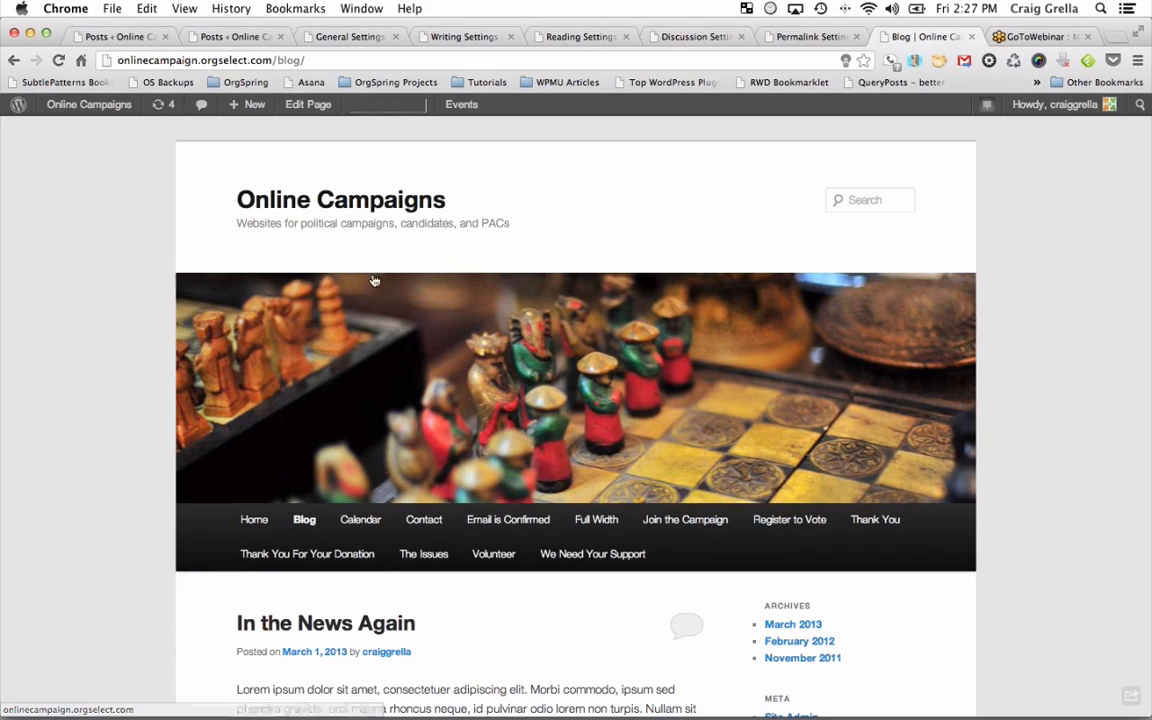
scroll(468, 397, "down", 3)
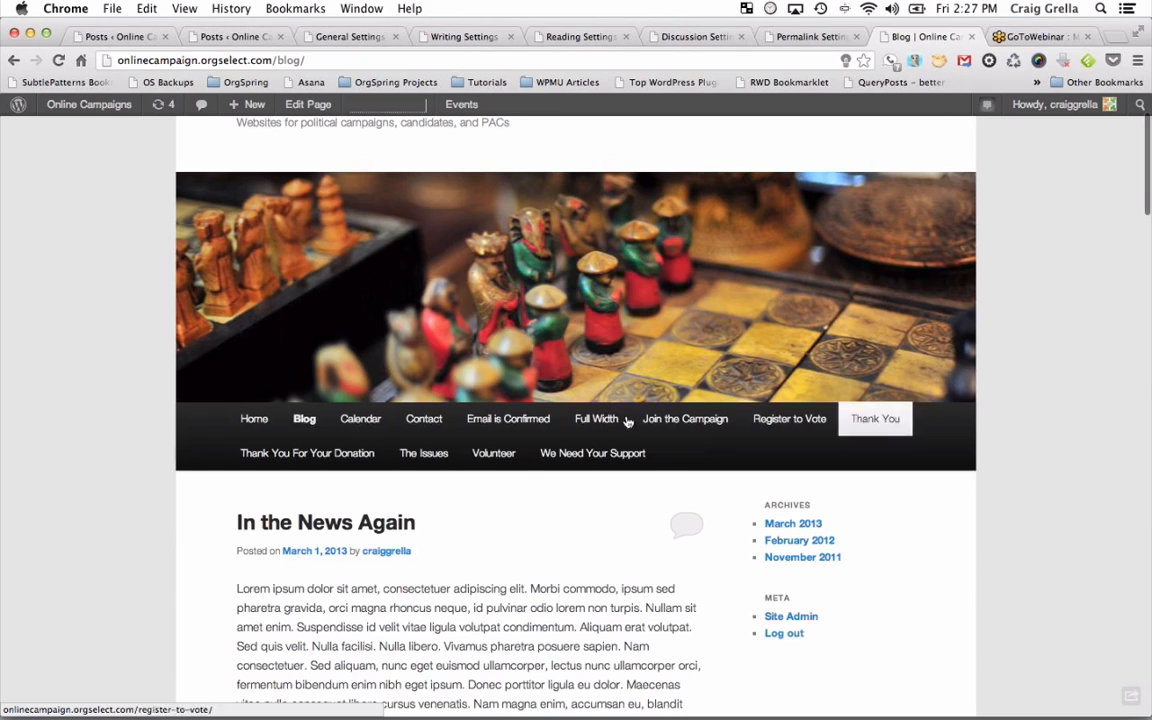
scroll(850, 538, "down", 3)
scroll(850, 538, "down", 1)
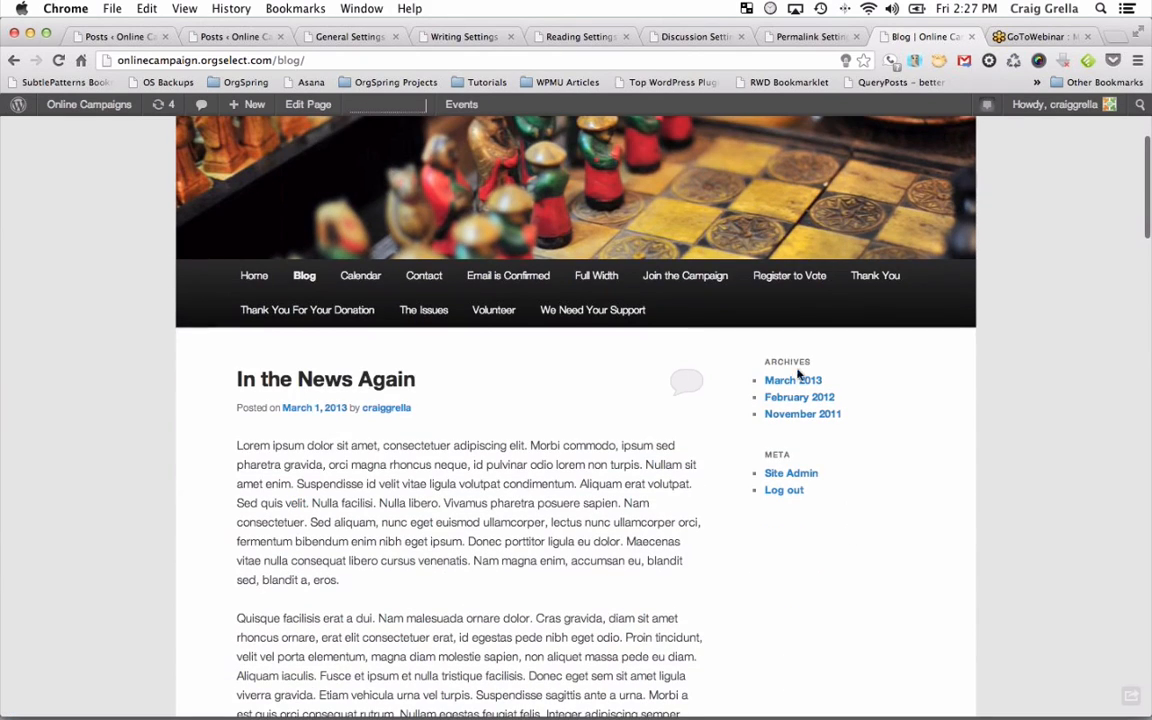
scroll(193, 369, "down", 5)
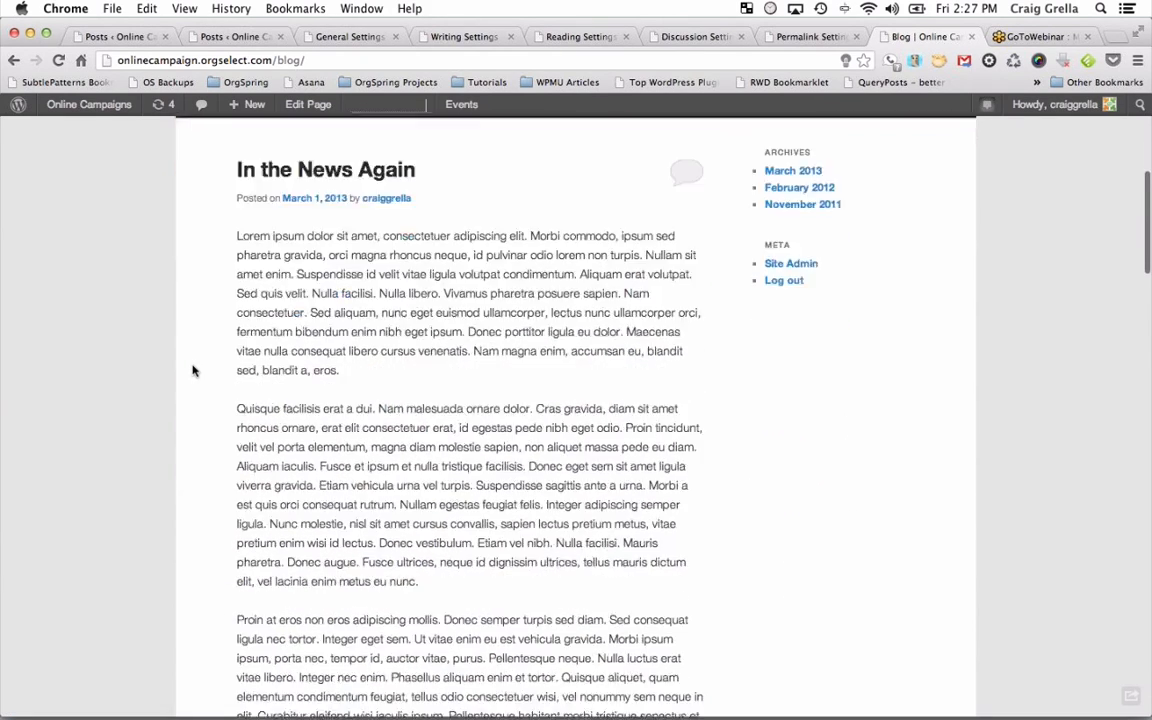
scroll(193, 369, "up", 4)
scroll(232, 416, "down", 10)
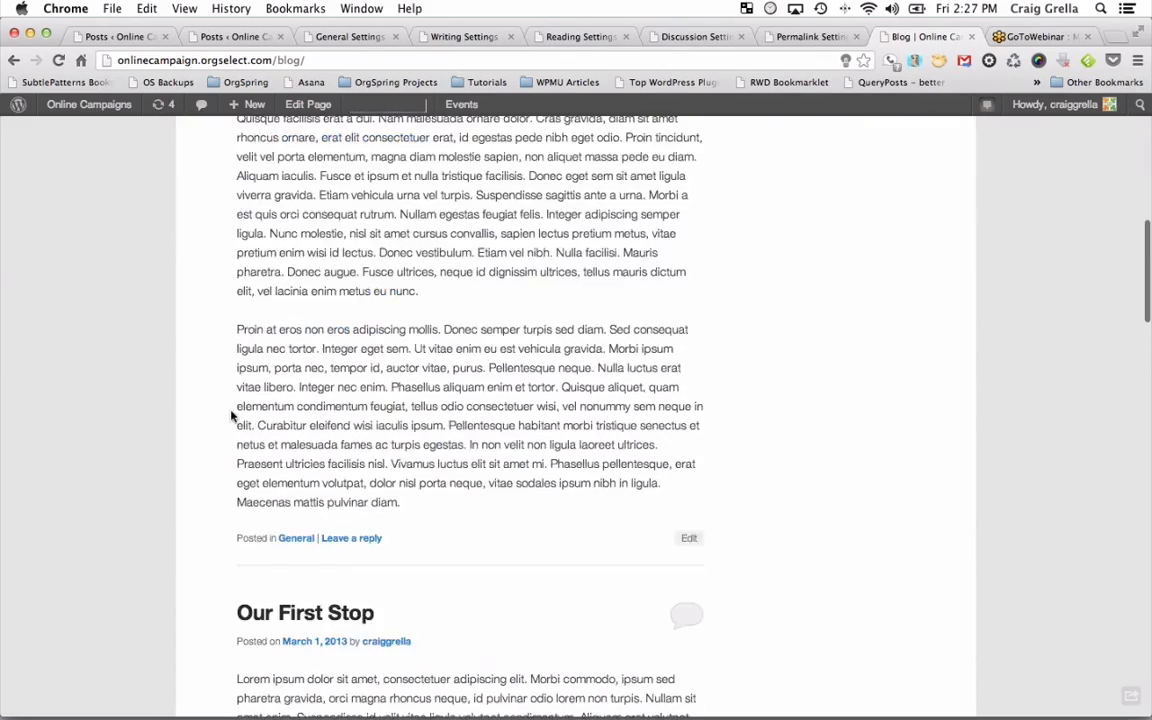
scroll(283, 241, "down", 12)
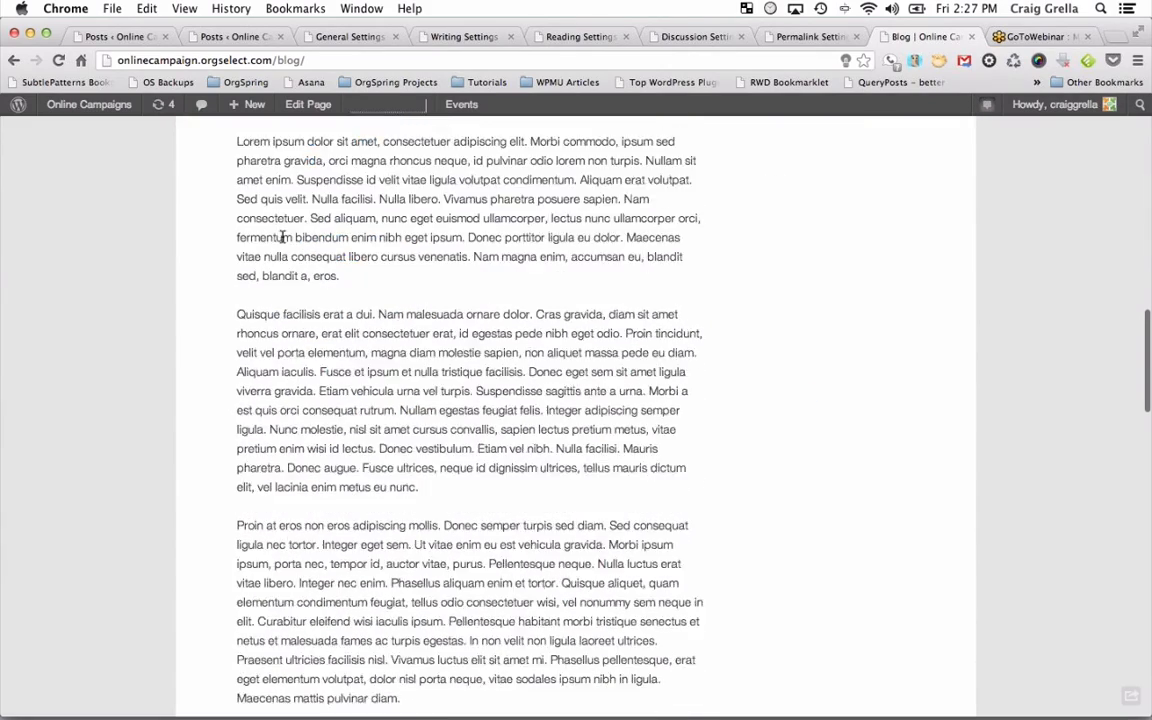
scroll(283, 241, "down", 5)
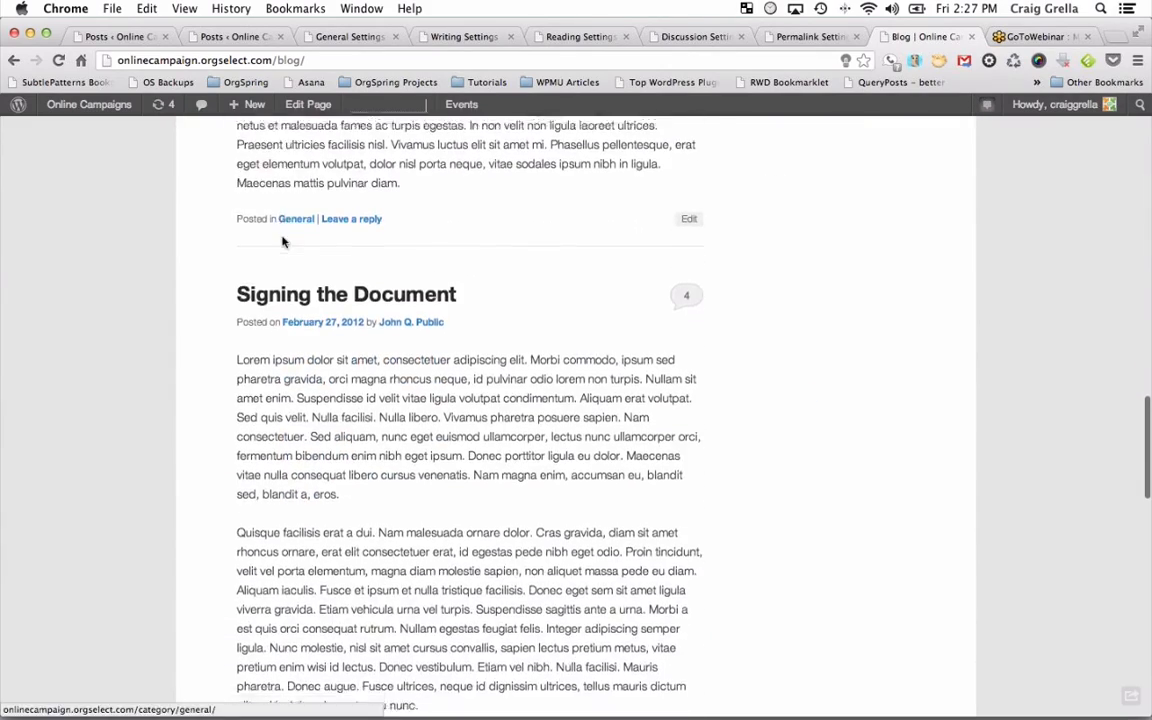
scroll(283, 239, "up", 20)
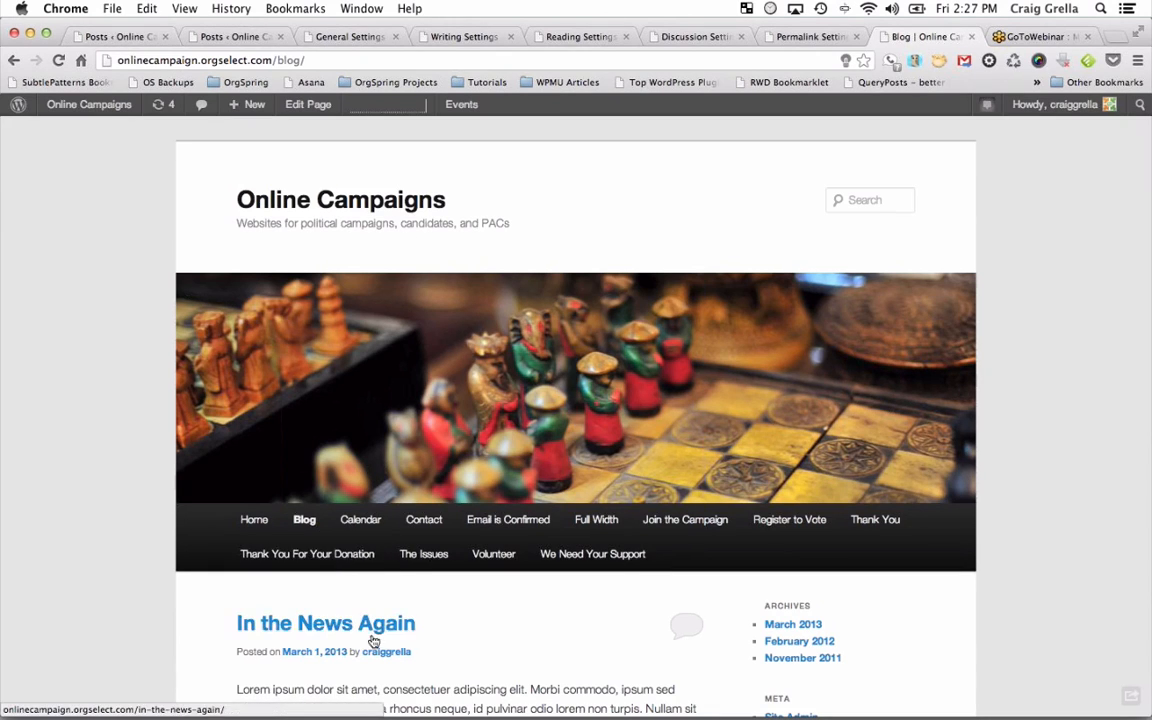
scroll(380, 645, "down", 2)
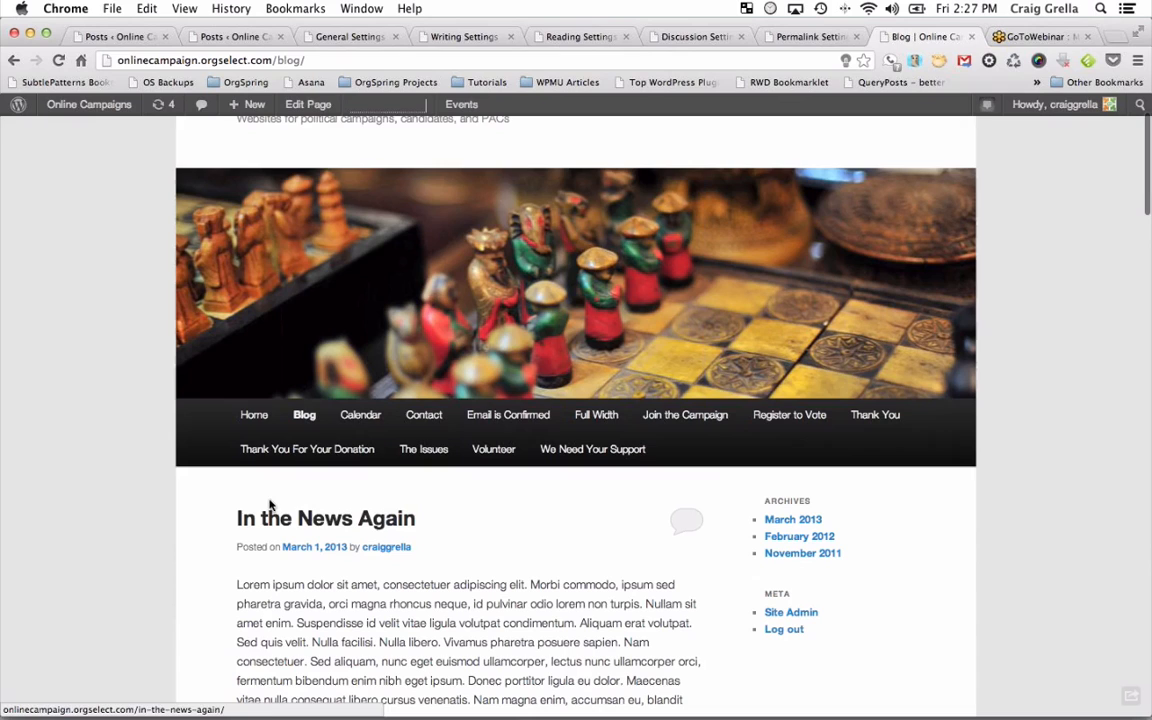
left_click(115, 36)
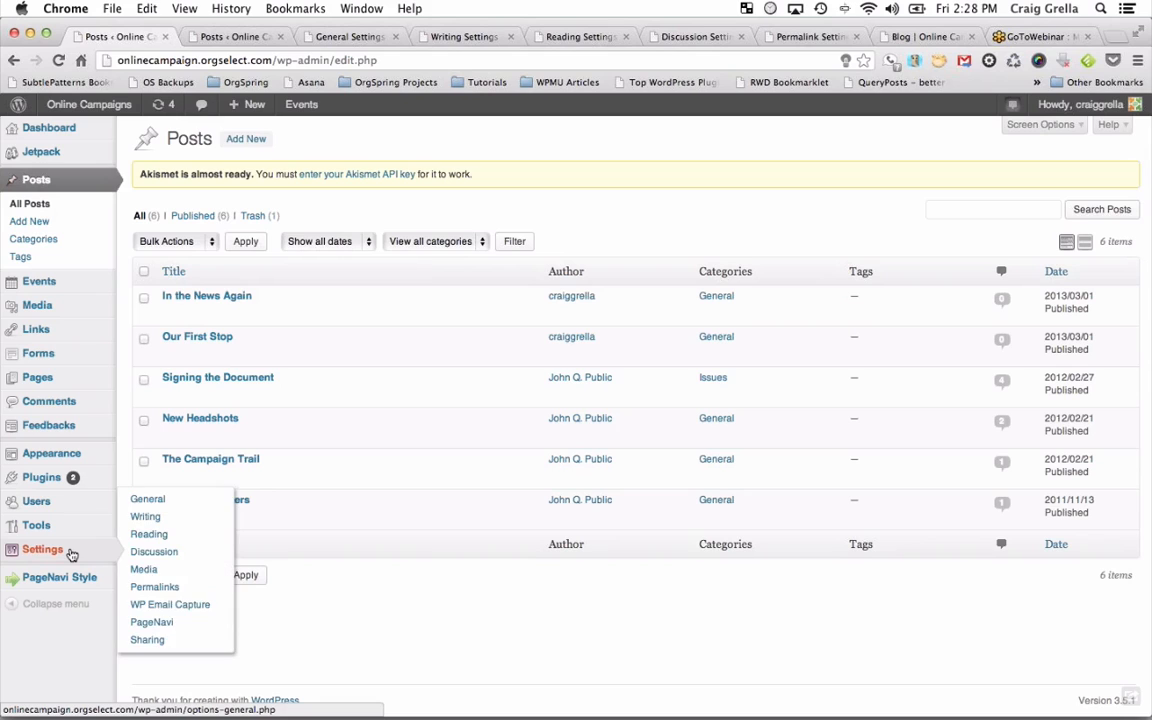
Open Settings > General, select the Site Title field, and dock the Blog tab beside it.
left_click(71, 554)
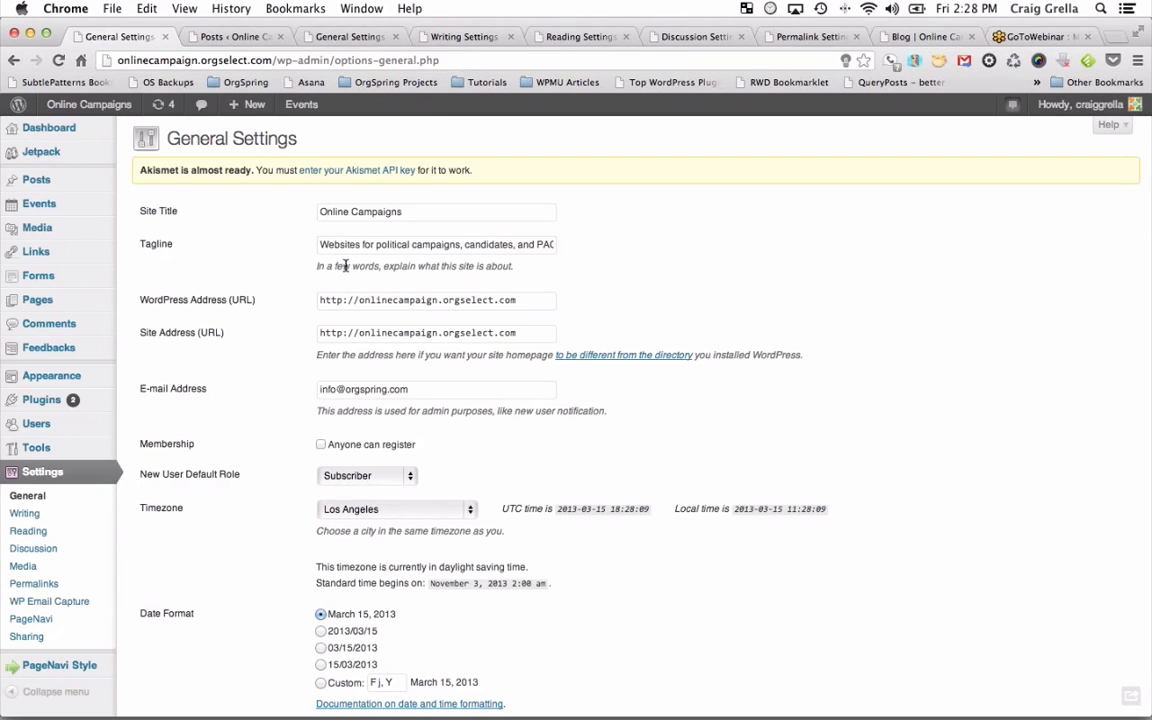
left_click(361, 214)
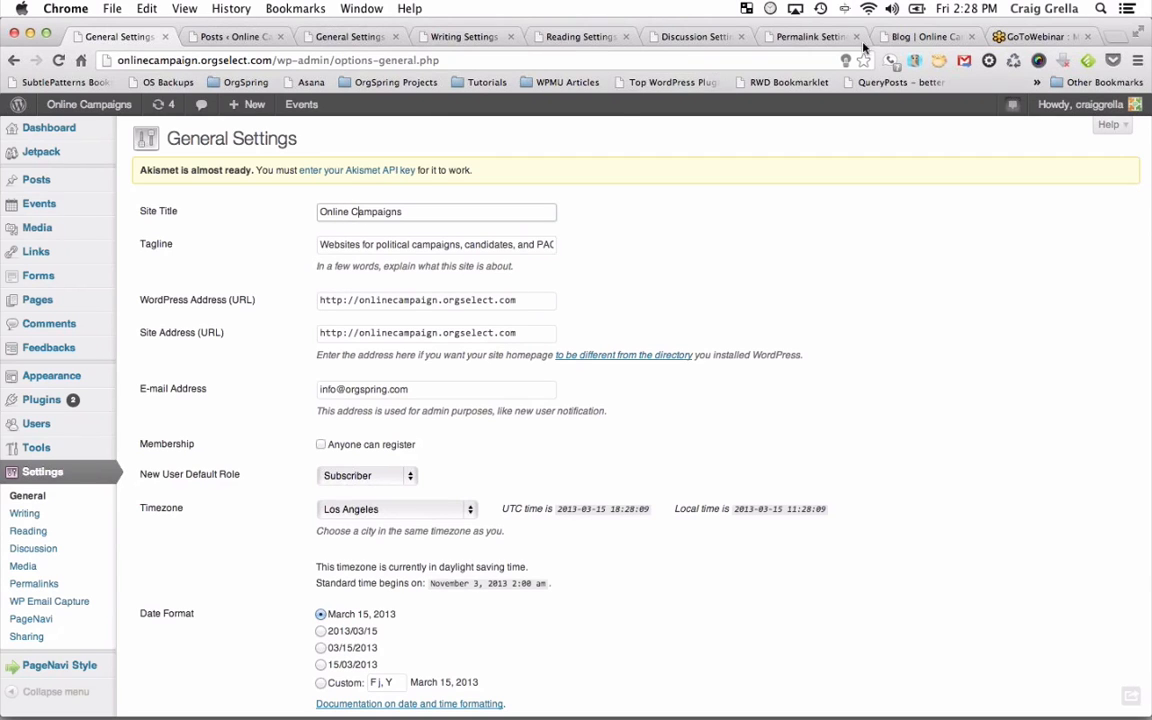
left_click_drag(925, 36, 245, 40)
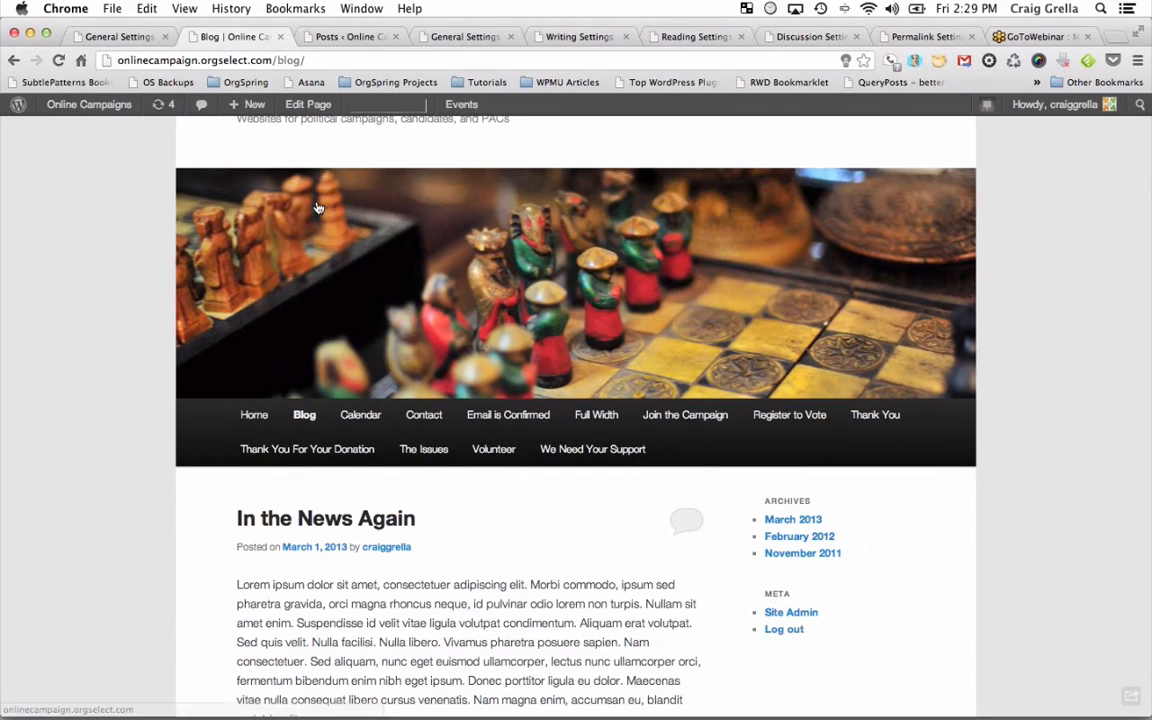
scroll(290, 199, "up", 2)
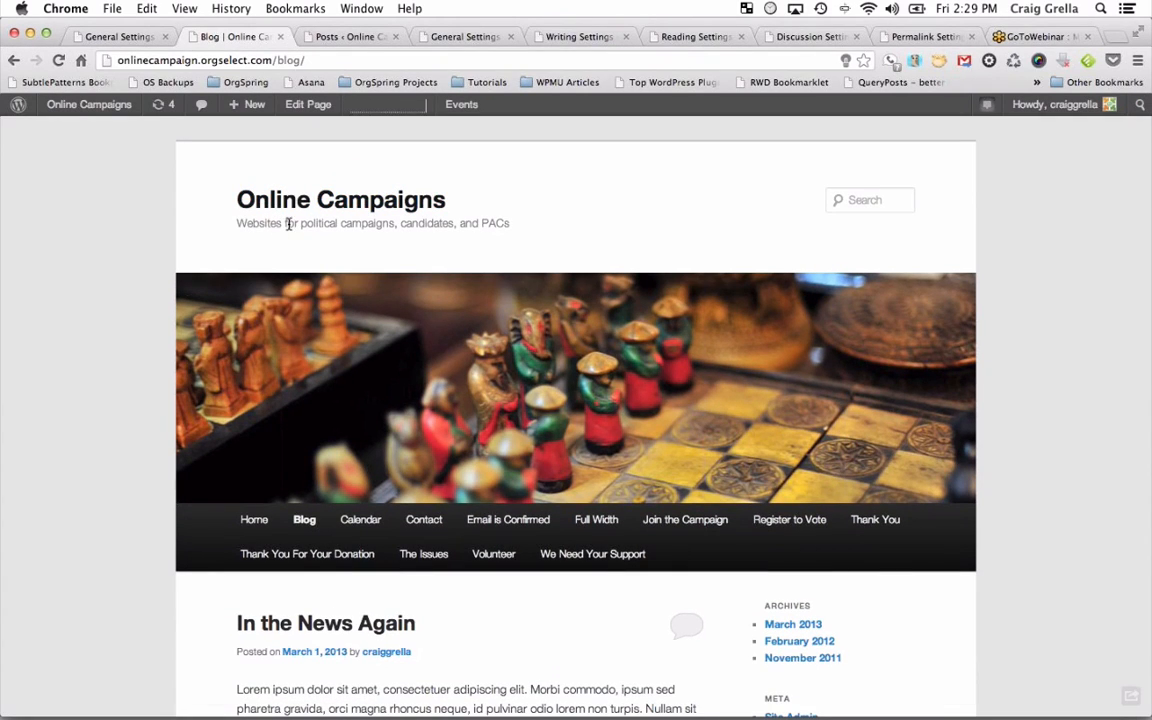
Append ' For You' to the Site Title, making 'Online Campaigns For You', and save.
left_click(118, 36)
left_click(406, 211)
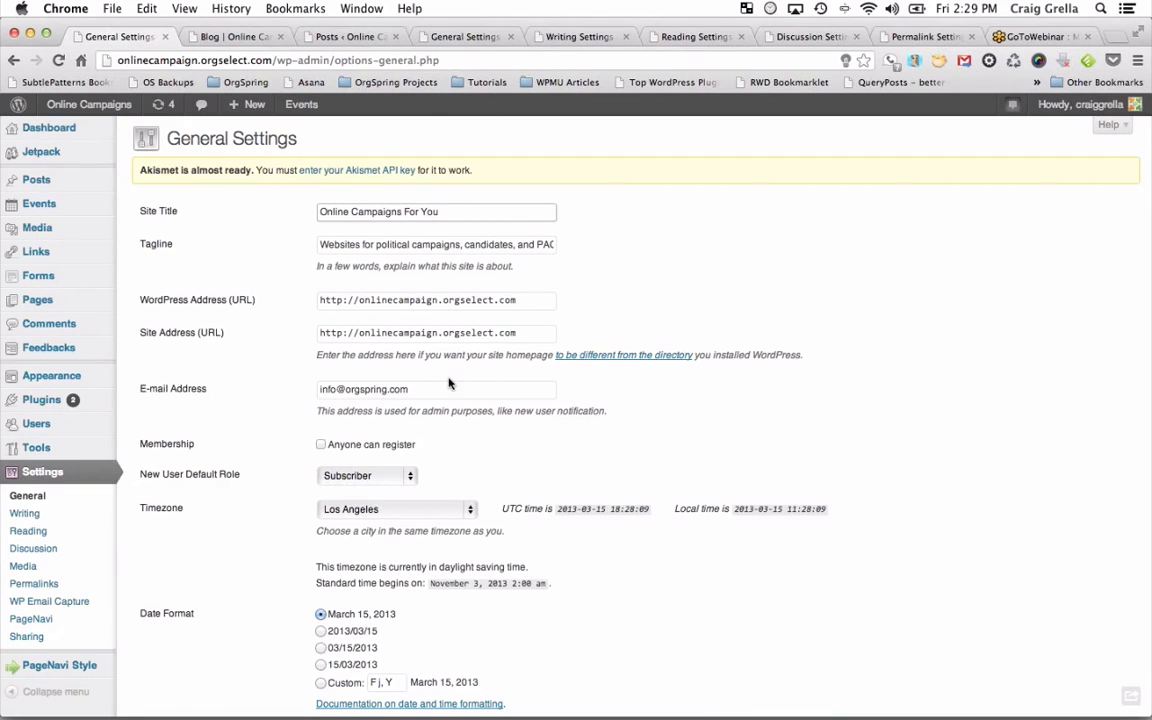
scroll(450, 380, "down", 5)
left_click(199, 637)
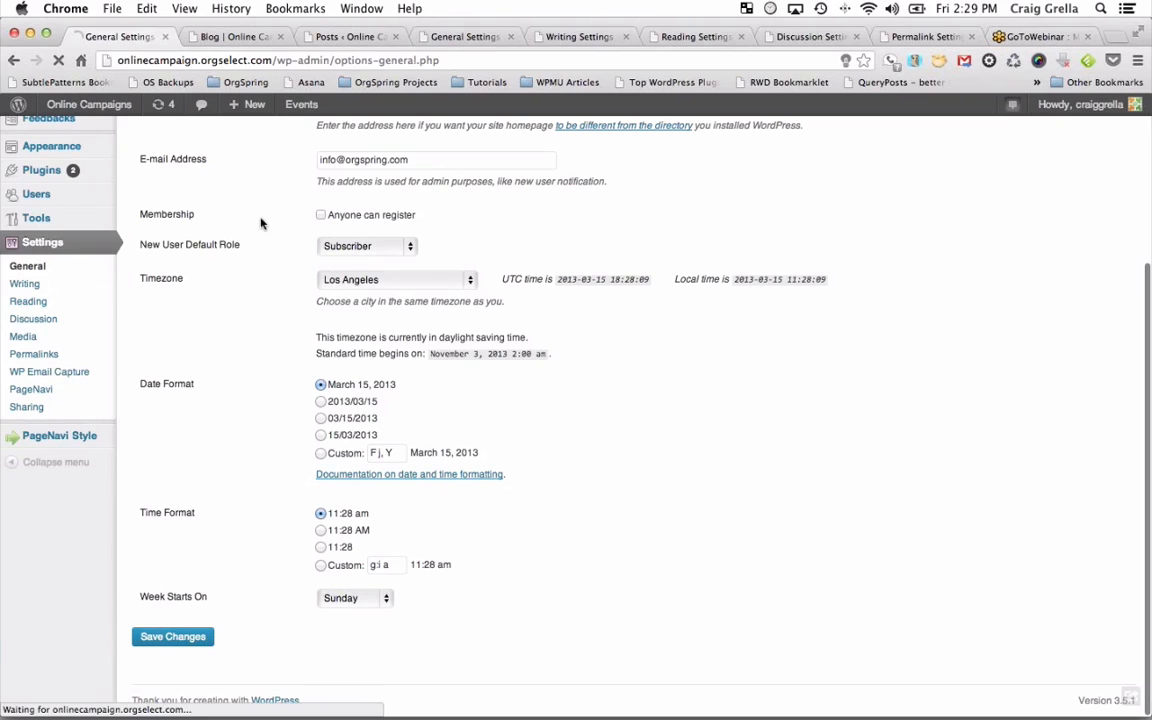
Reload the blog to confirm the new header title, checking the General Settings page between visits.
left_click(240, 40)
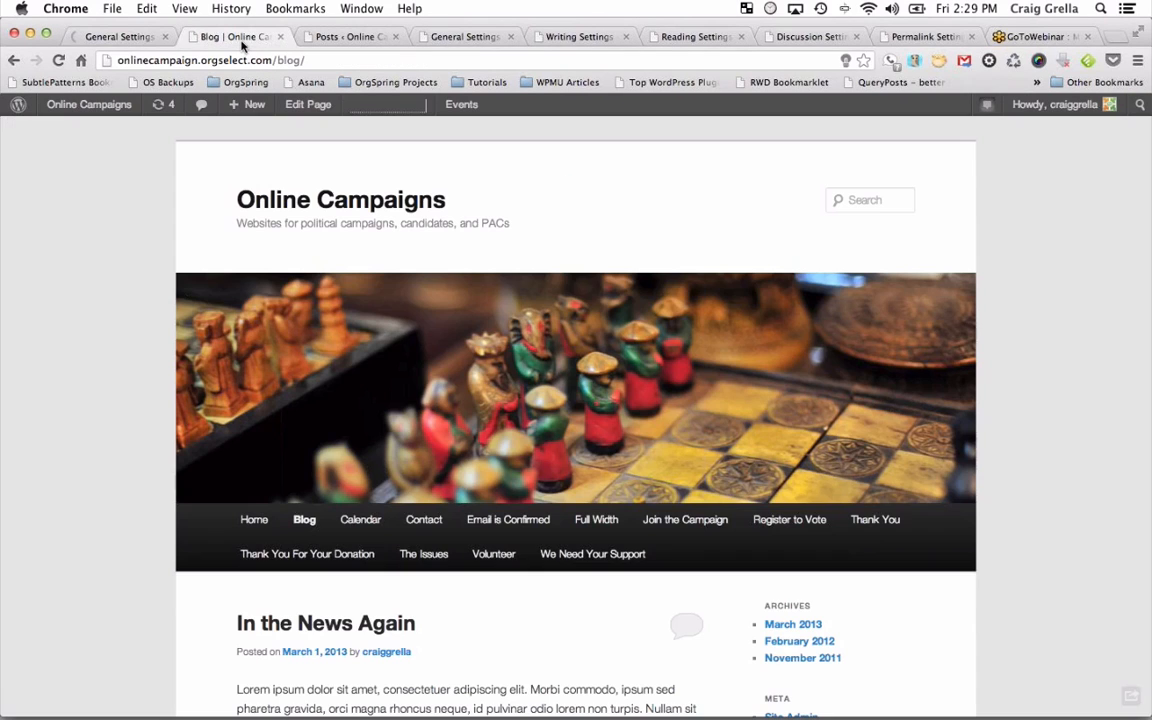
left_click(58, 60)
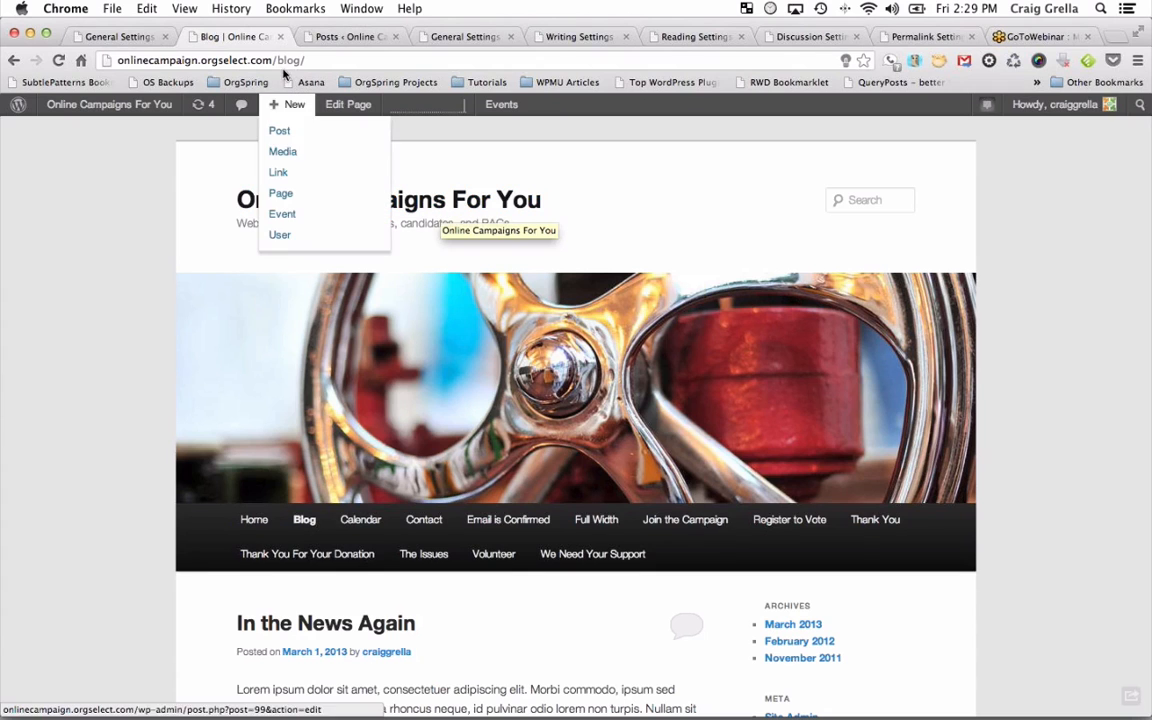
left_click(137, 40)
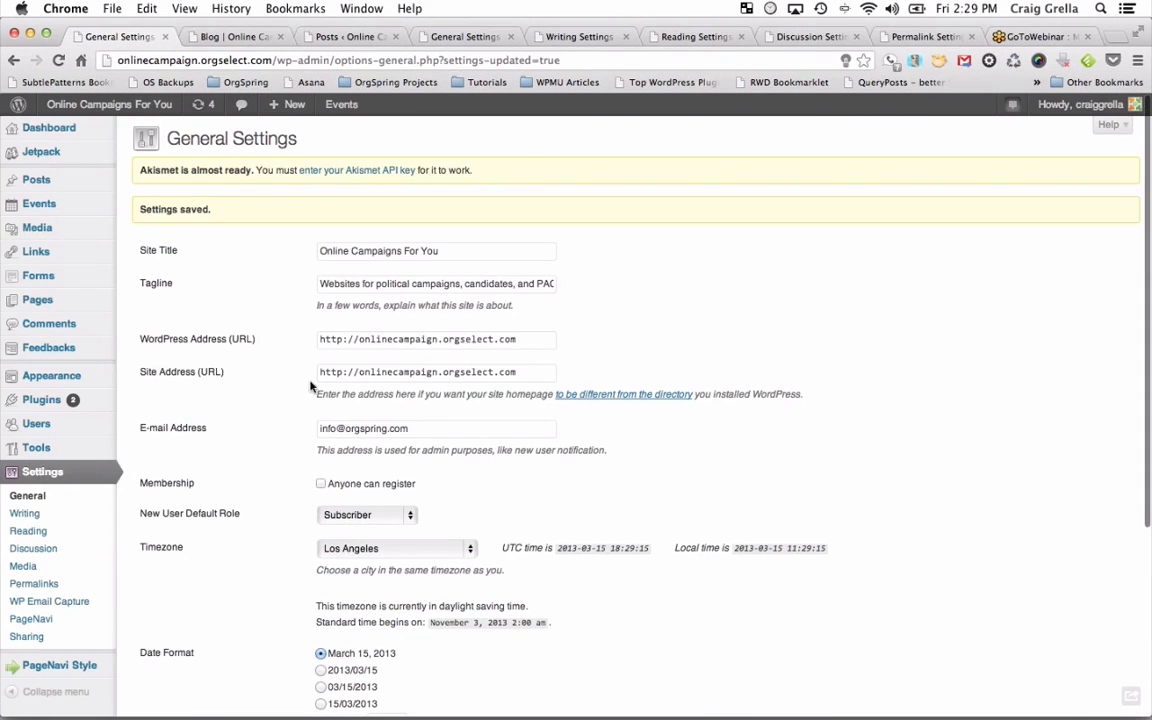
scroll(311, 386, "down", 3)
scroll(311, 386, "down", 5)
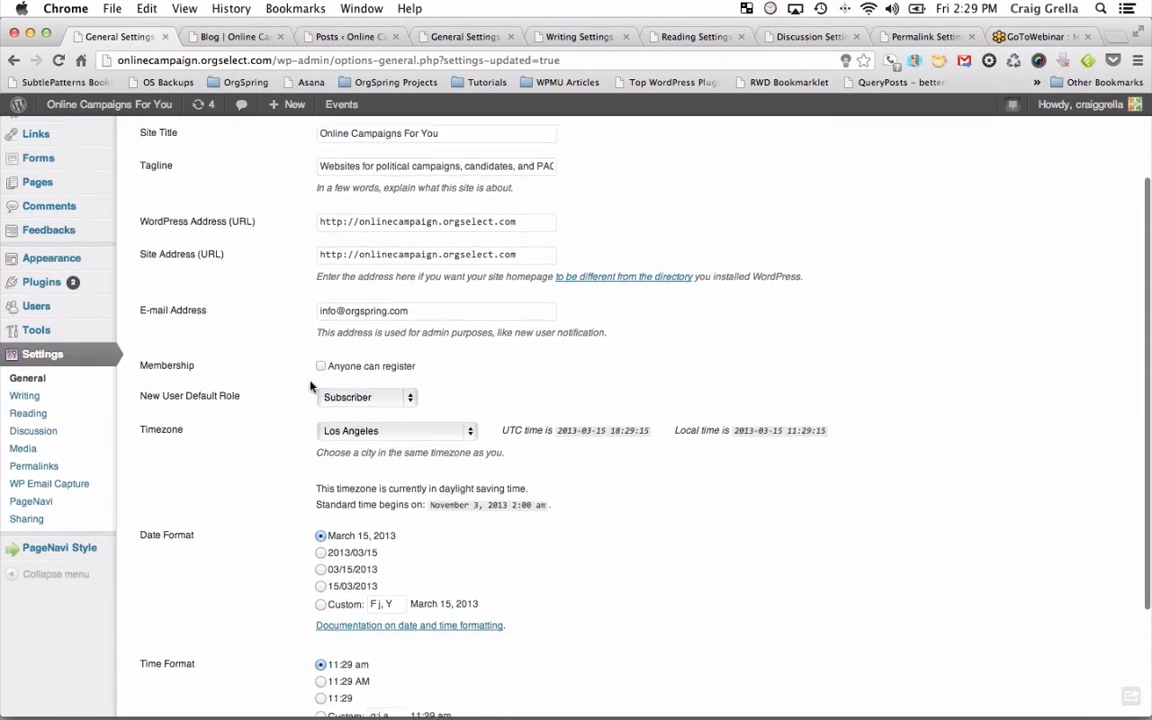
scroll(311, 386, "down", 1)
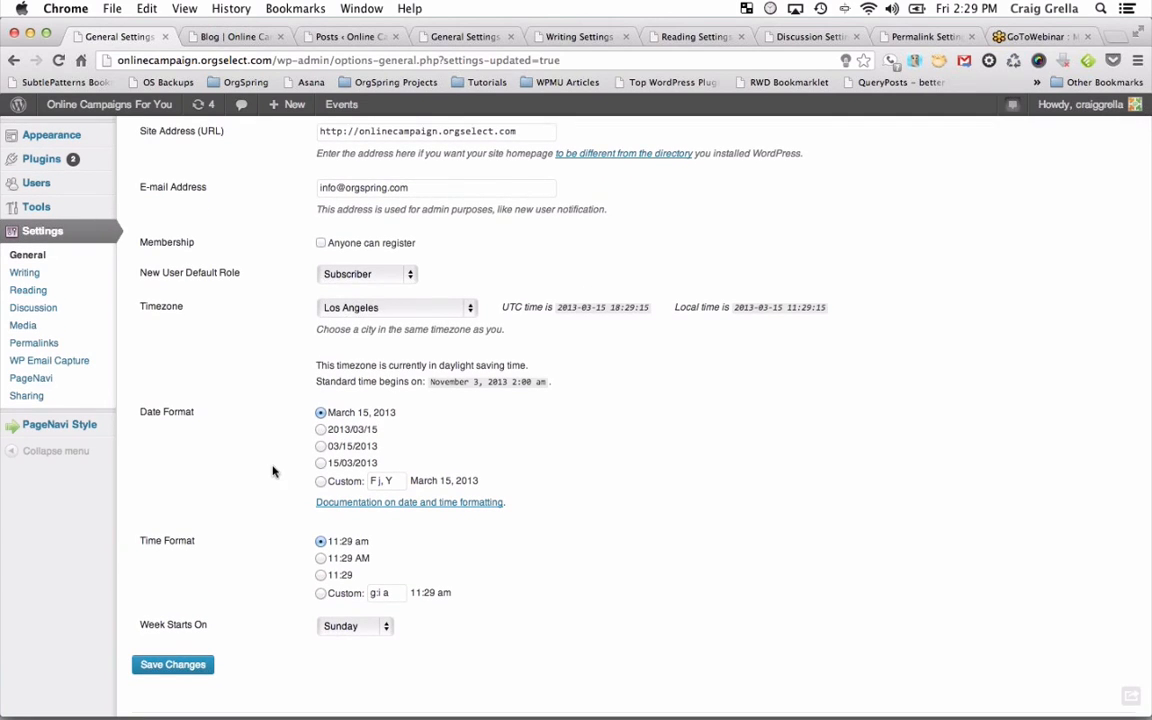
scroll(275, 470, "down", 1)
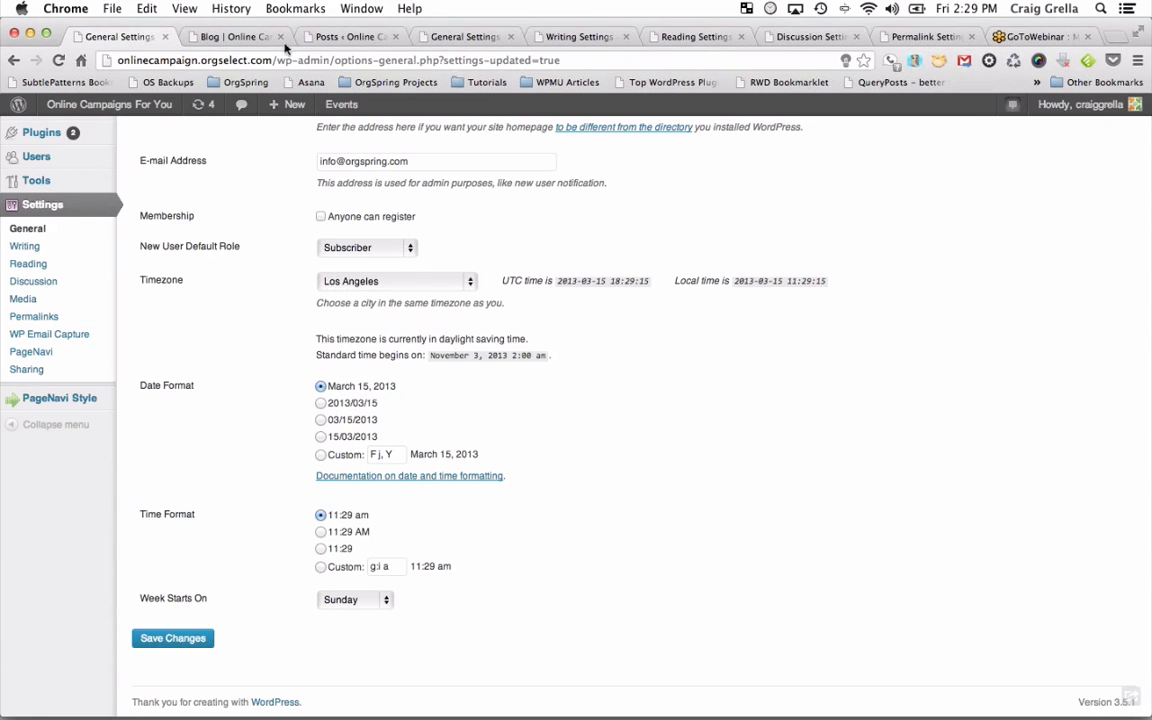
left_click(250, 36)
scroll(303, 537, "down", 3)
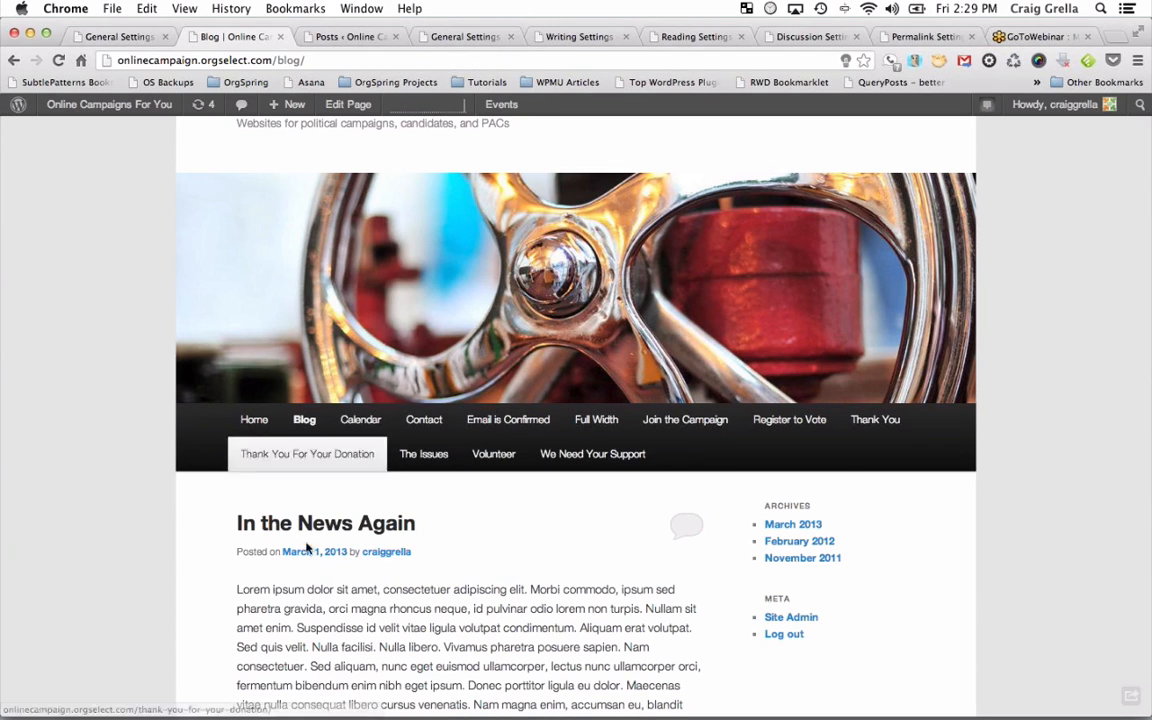
left_click(143, 34)
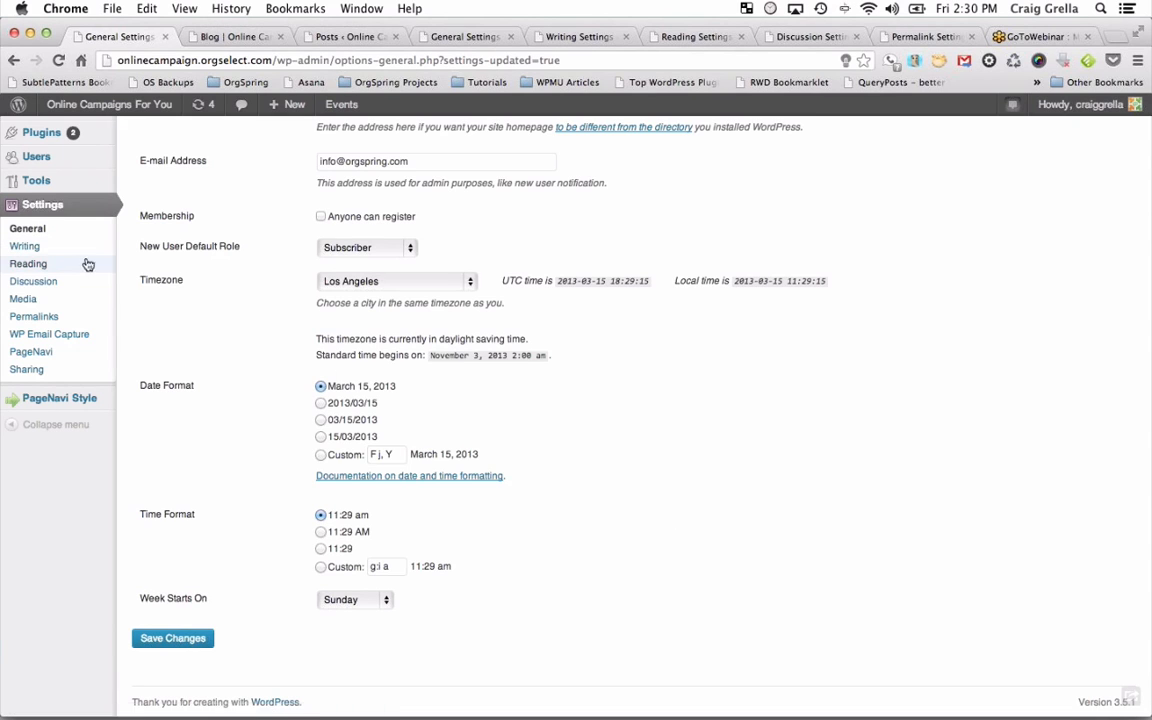
Open Writing Settings and the 'In the News Again' post editor, ending on Writing Settings.
left_click(34, 248)
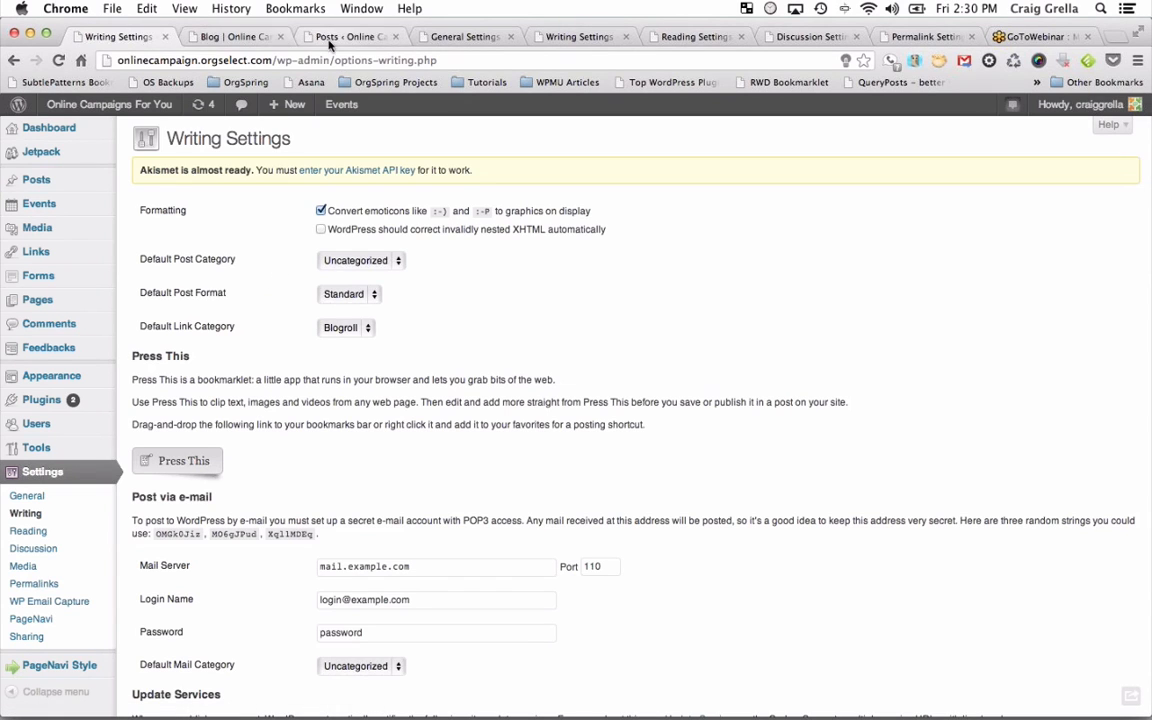
left_click(333, 36)
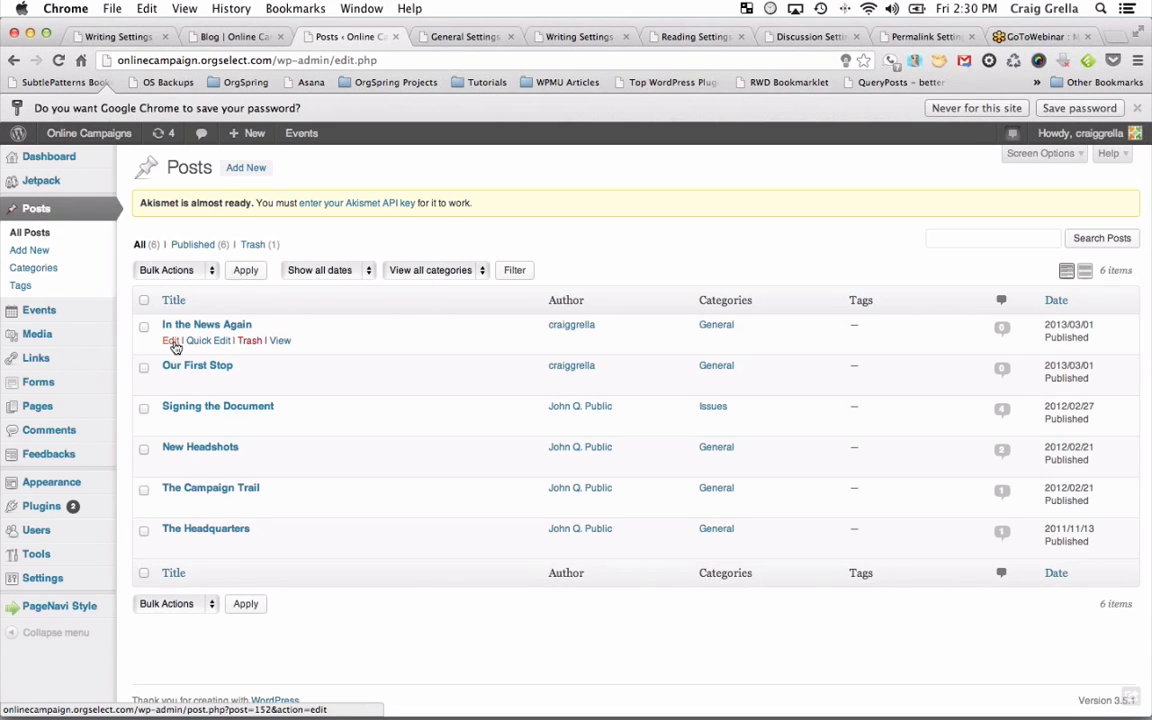
left_click(172, 341)
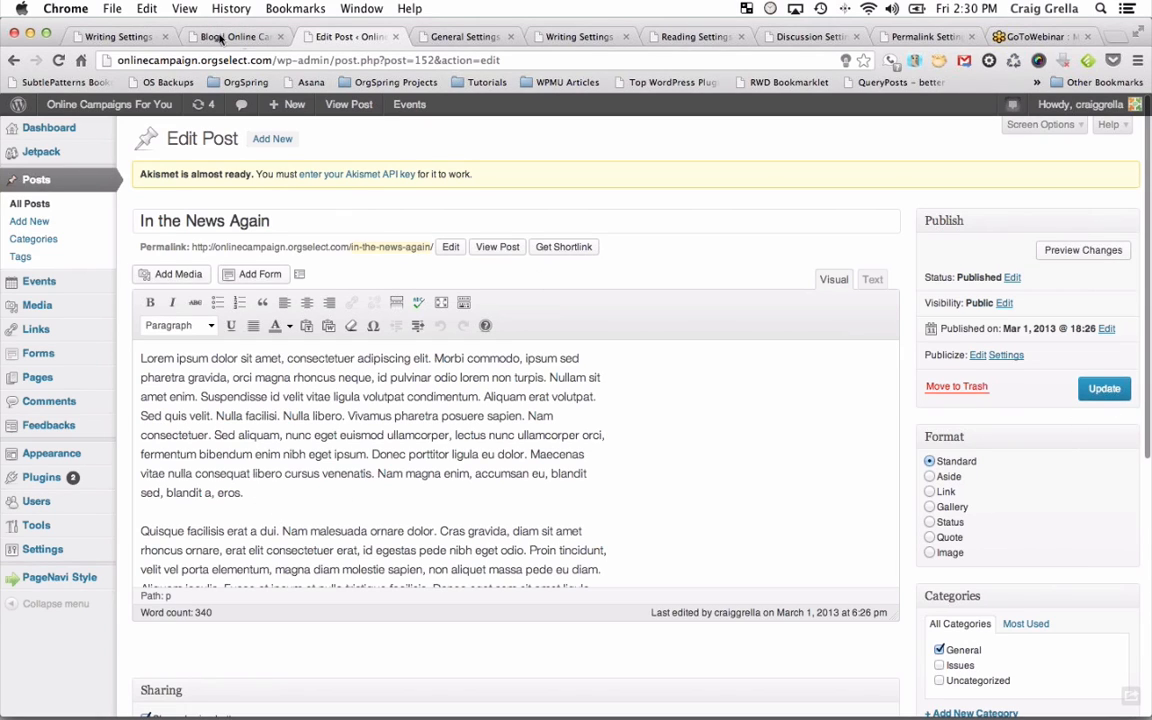
left_click(130, 37)
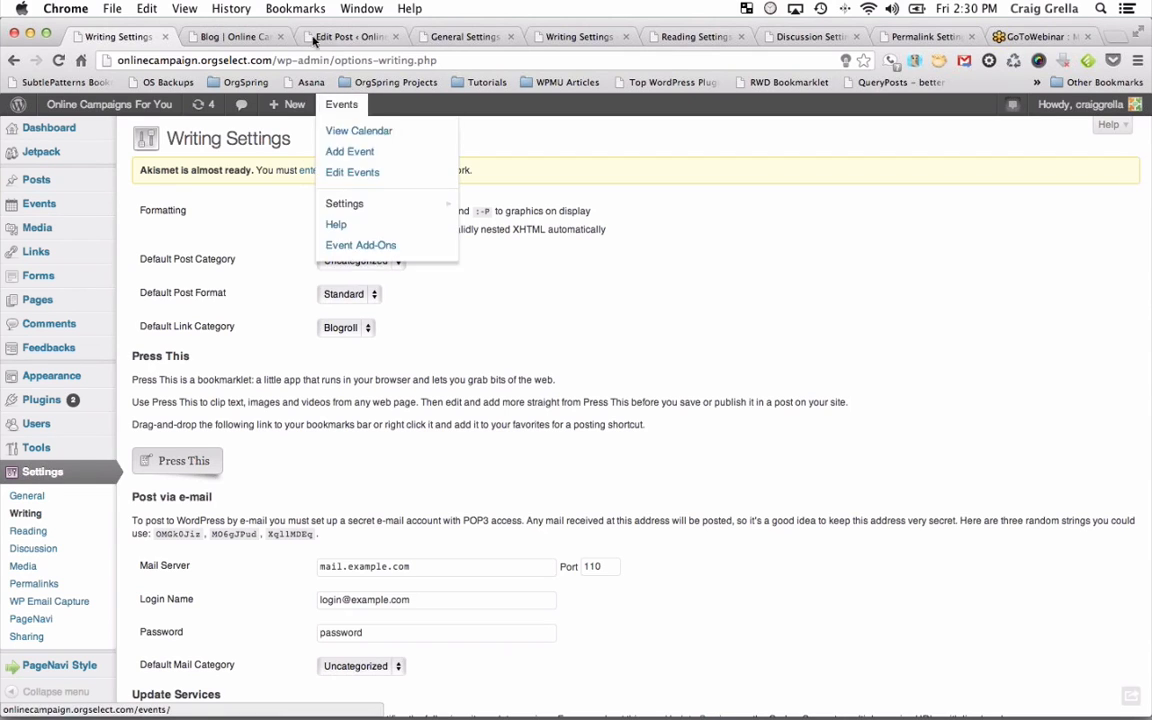
Place the post editor window beside Writing Settings and keep Uncategorized as the default post category.
left_click_drag(338, 37, 1149, 124)
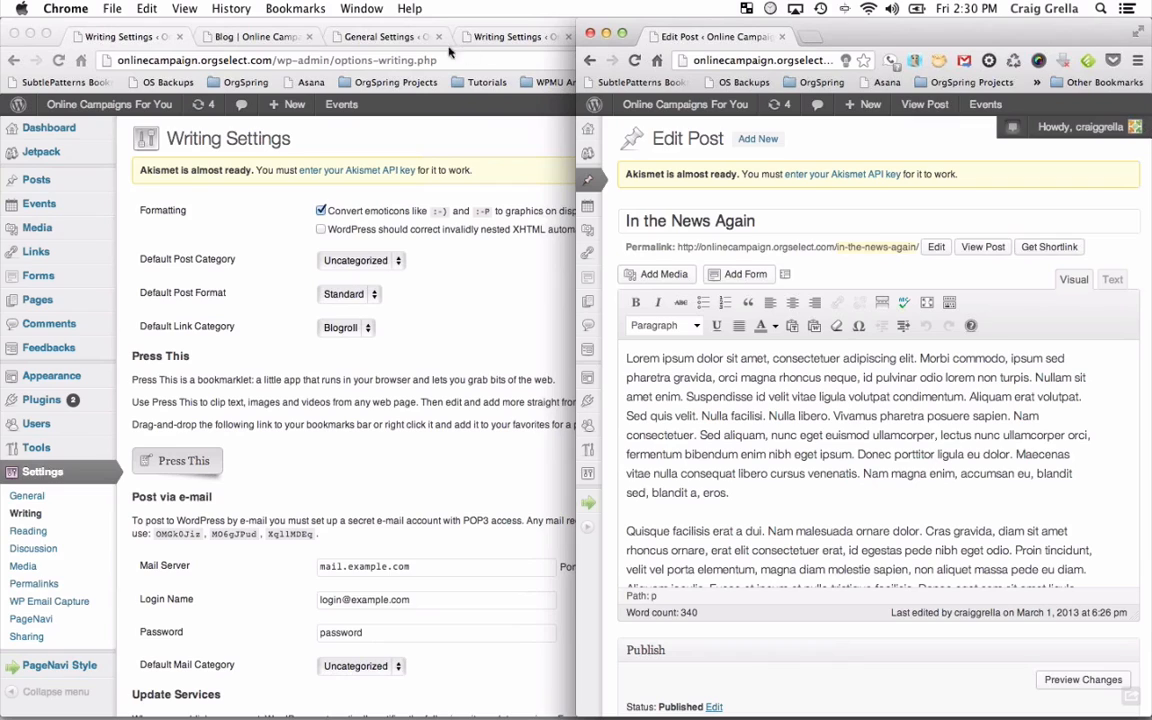
left_click_drag(284, 24, 5, 50)
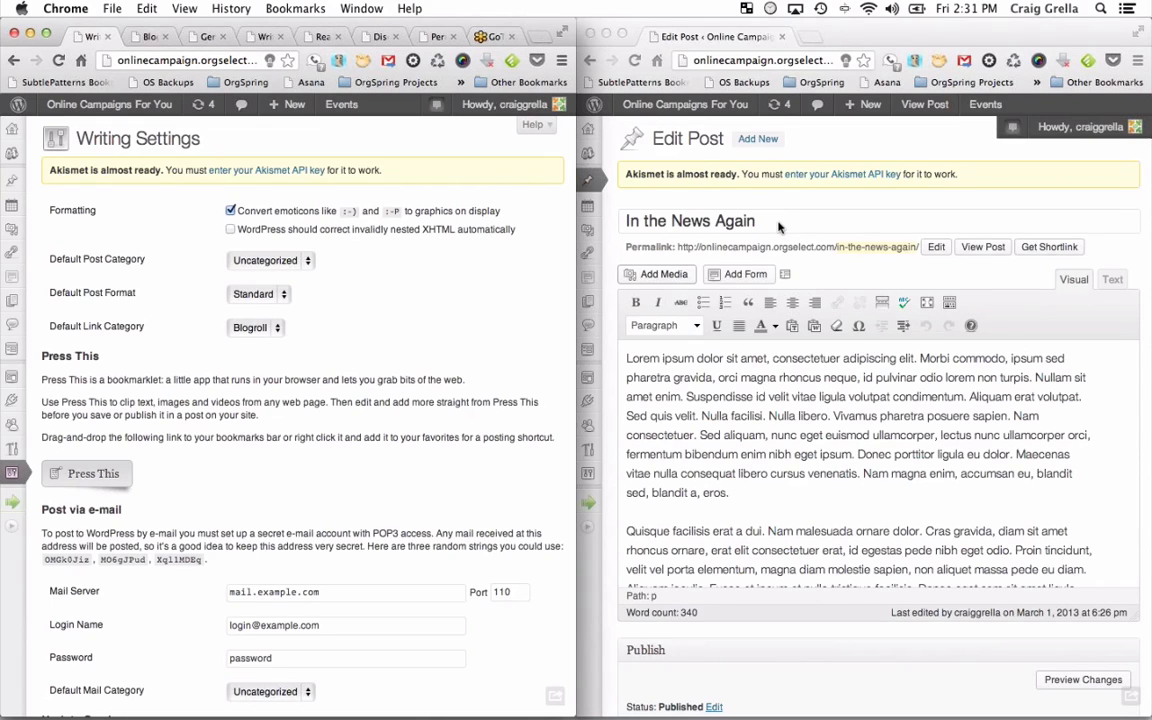
left_click(268, 260)
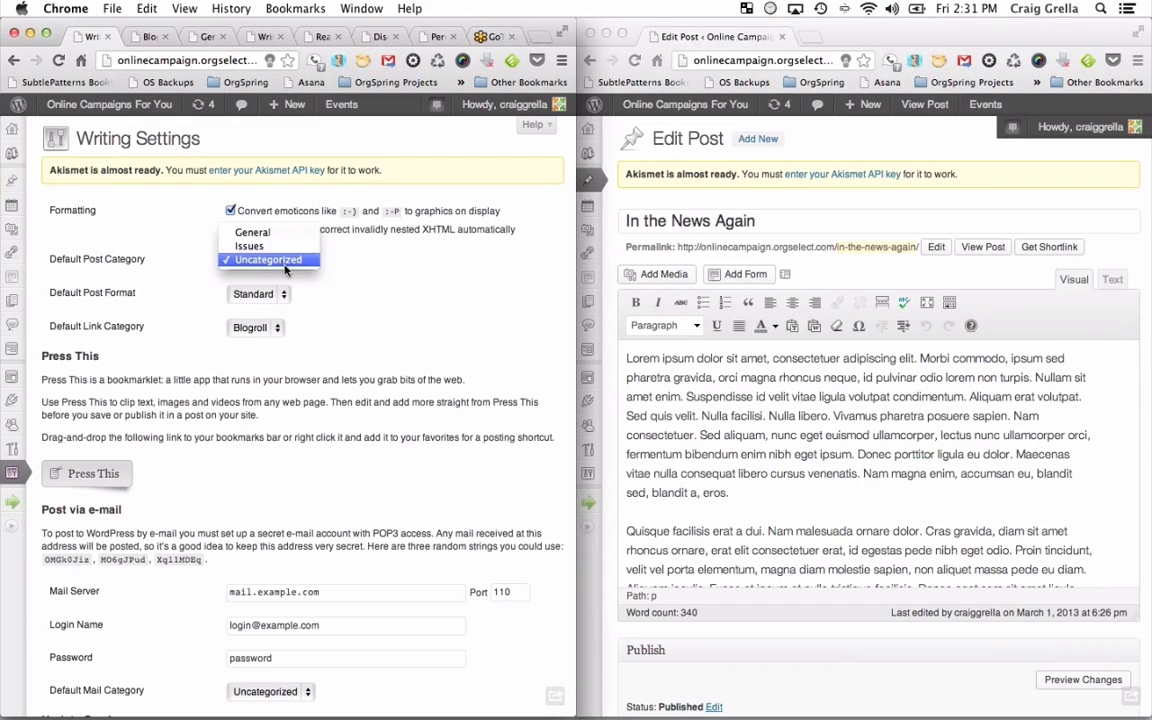
left_click(243, 262)
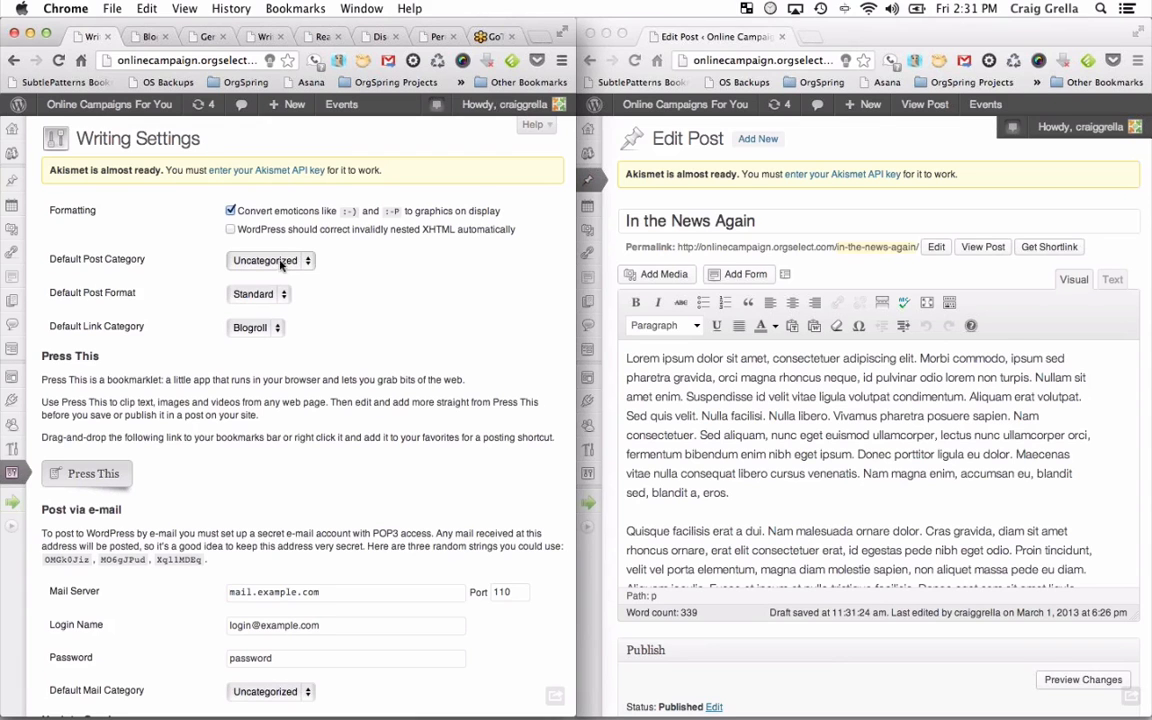
scroll(735, 452, "down", 5)
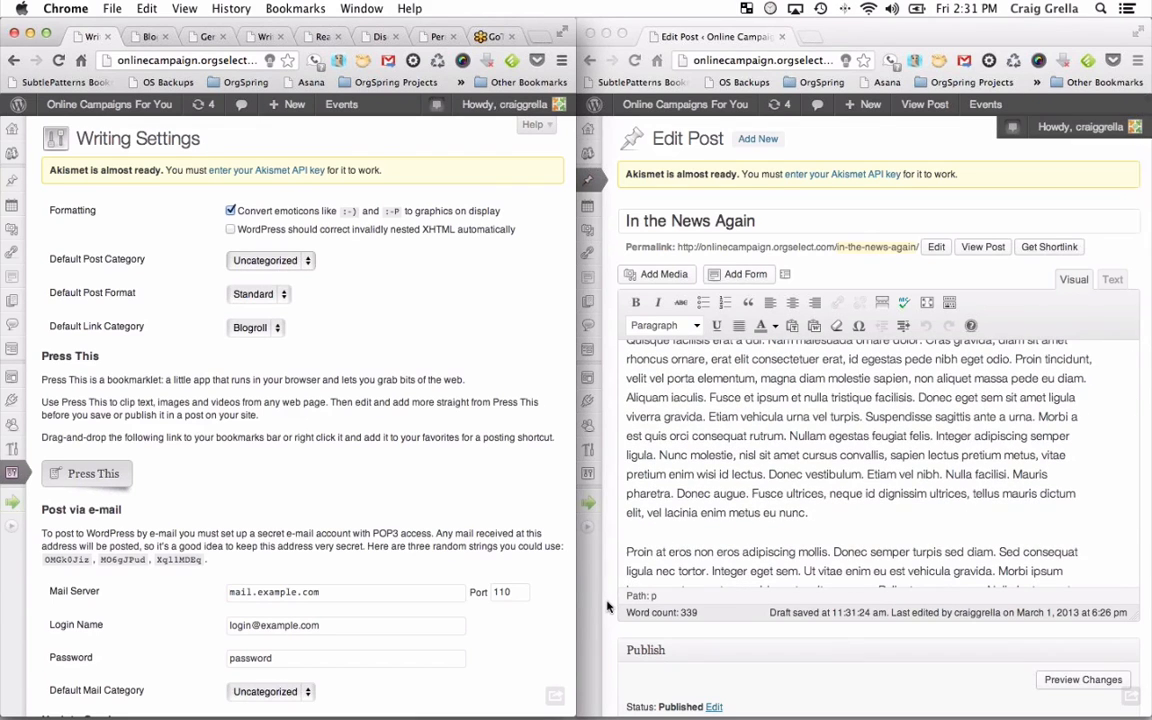
scroll(607, 606, "down", 5)
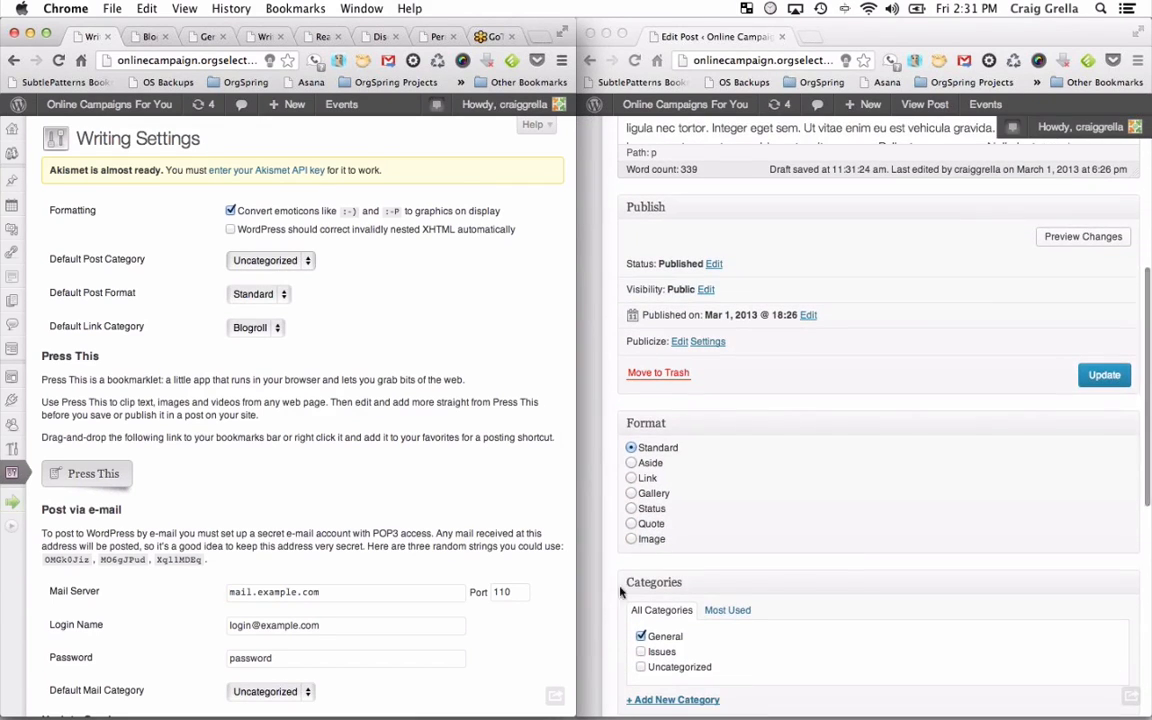
scroll(625, 592, "down", 2)
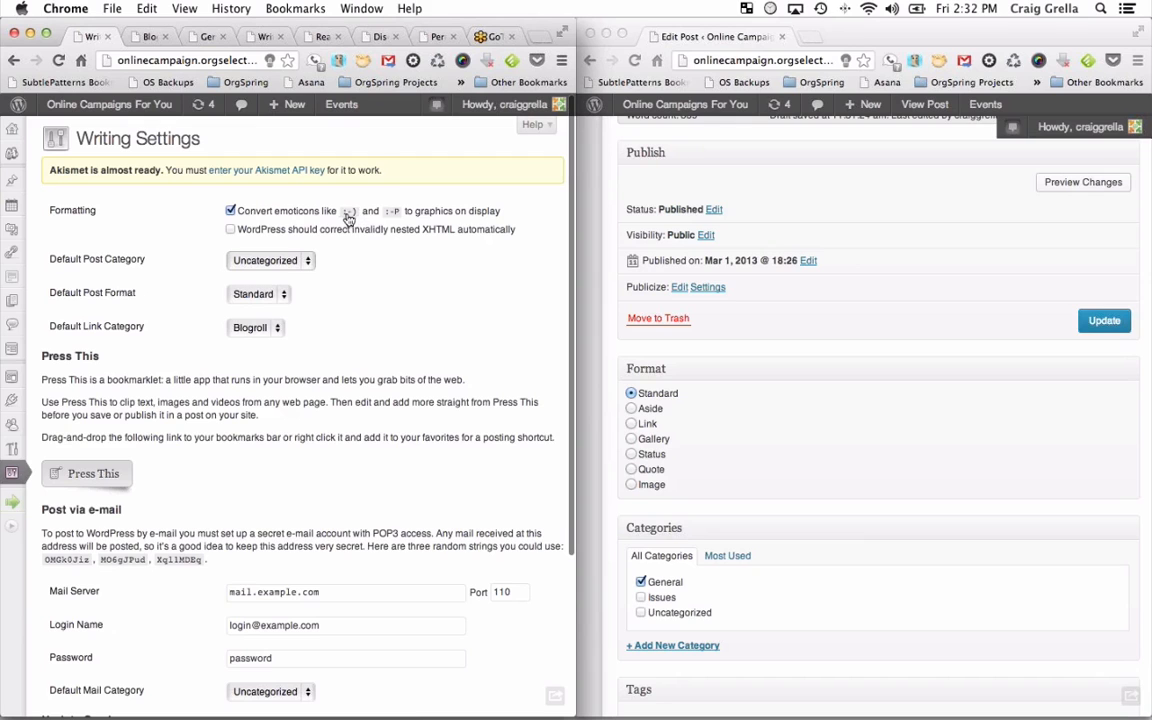
scroll(760, 300, "up", 5)
In the post's Text view, add a :) line after the paragraph ending 'a, eros.'.
scroll(765, 302, "up", 8)
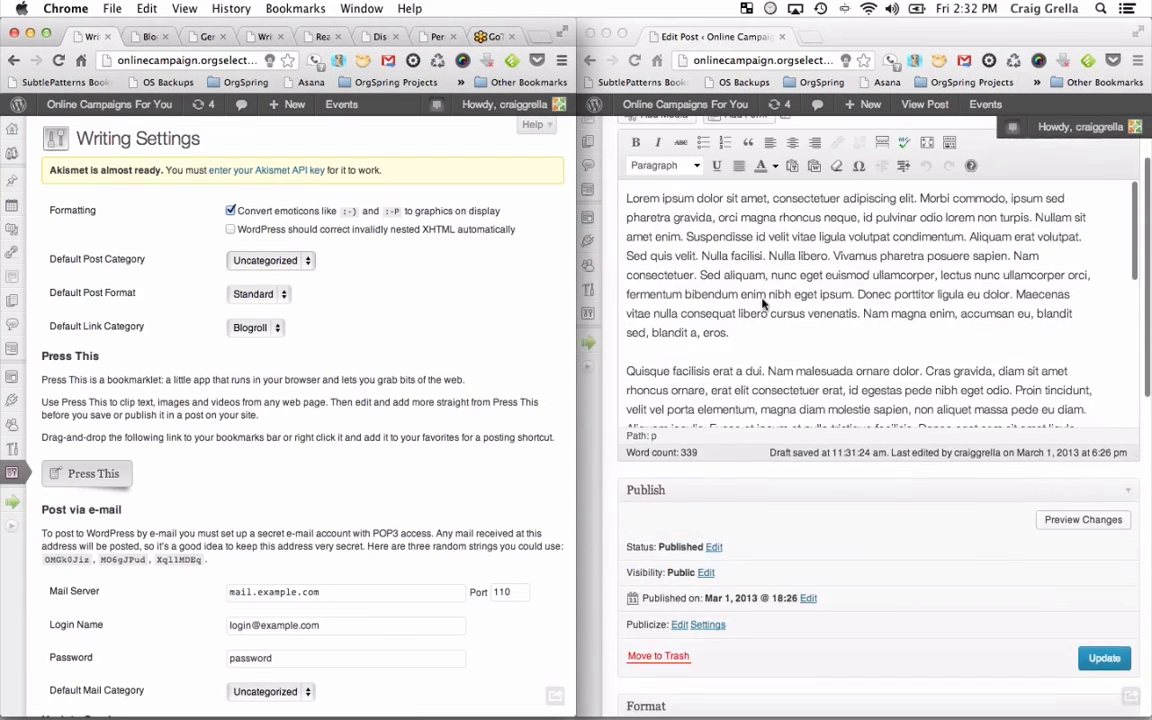
left_click(753, 396)
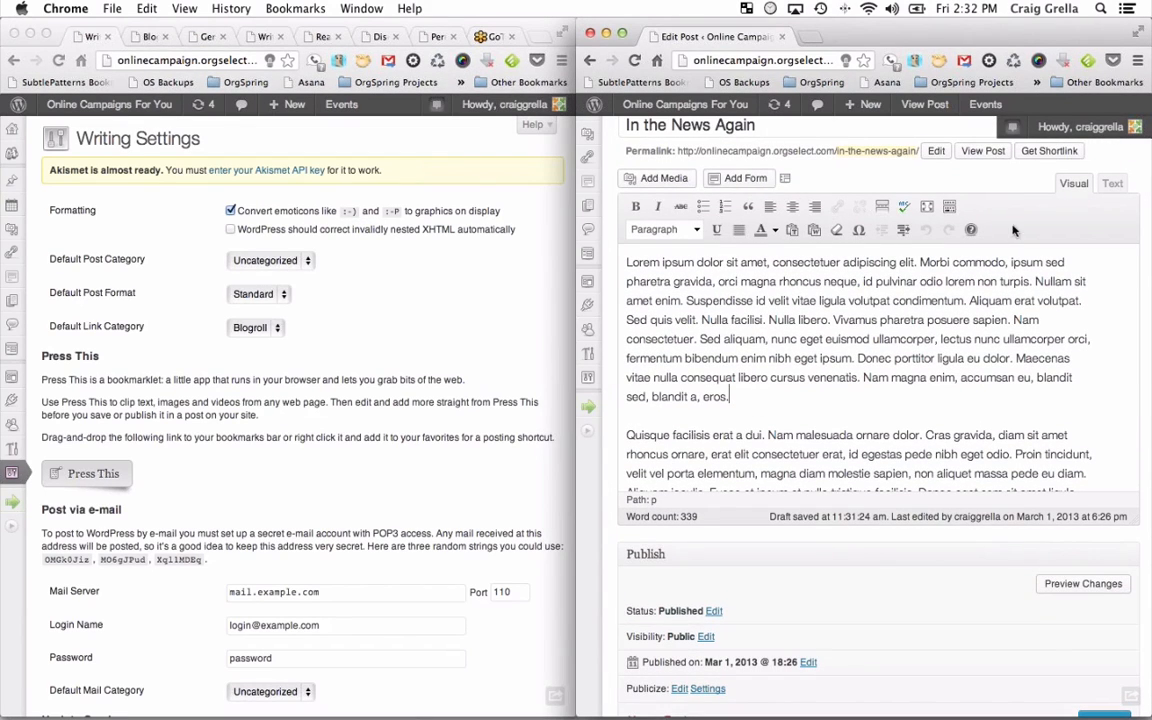
left_click(1112, 183)
left_click(717, 361)
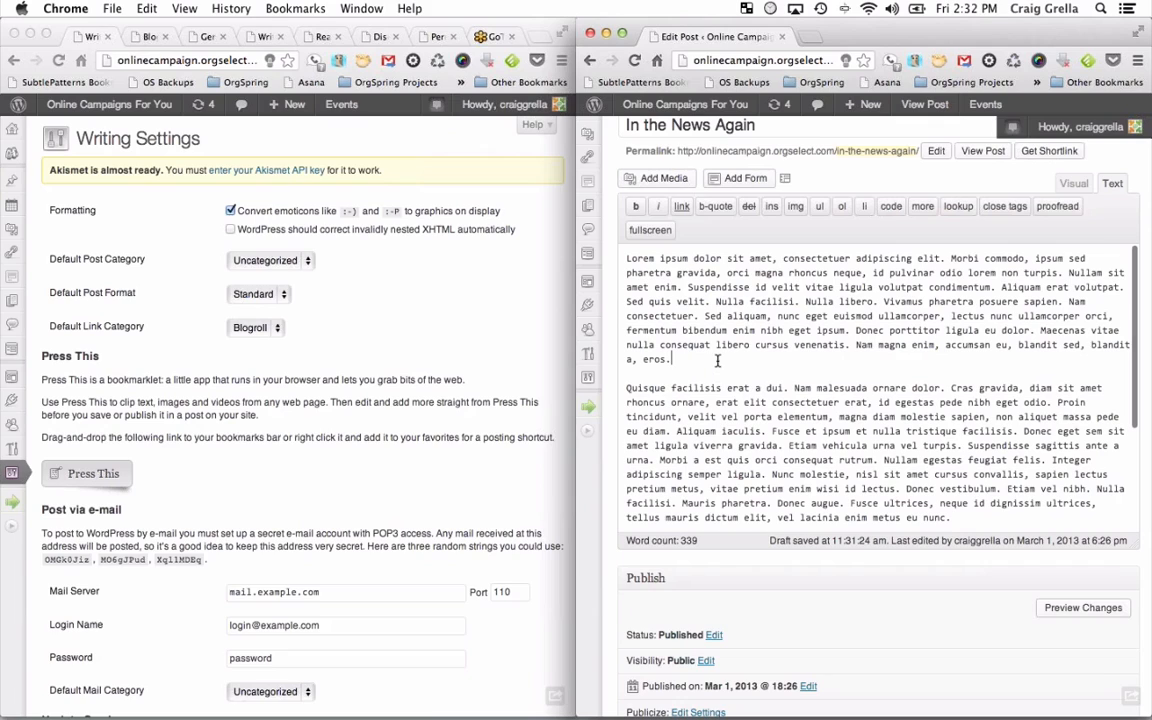
key("Return")
key("Return")
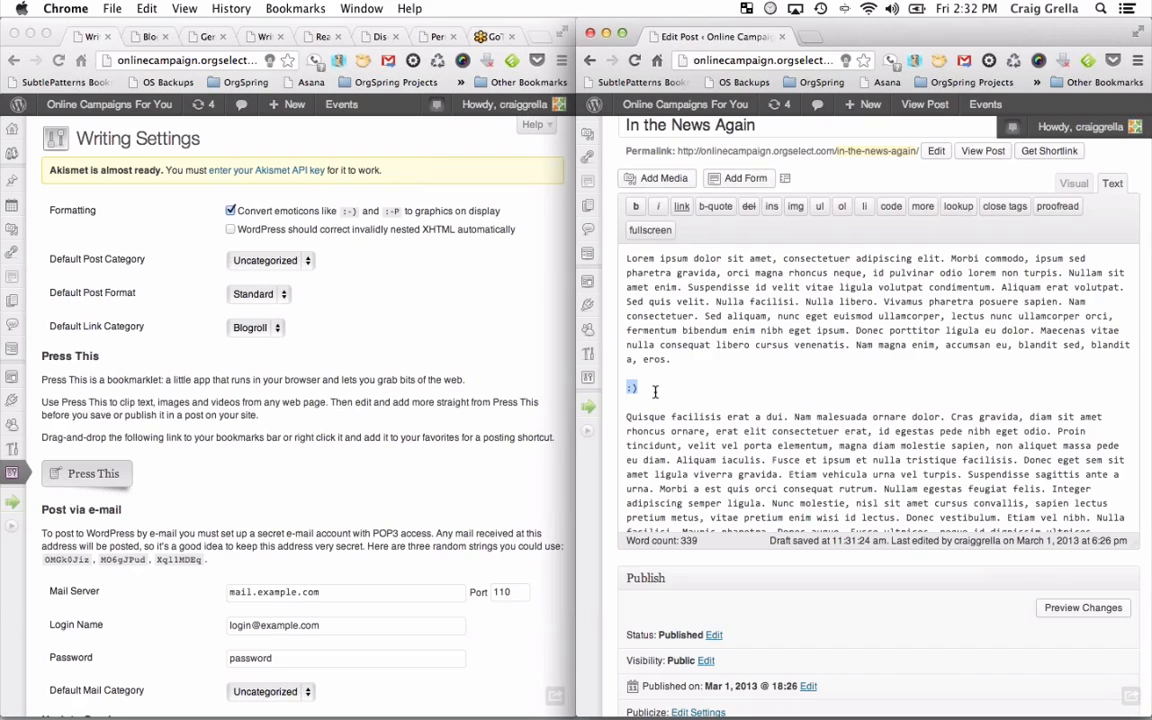
Uncheck 'Convert emoticons' in Writing Settings and save the changes.
left_click(230, 212)
left_click(230, 212)
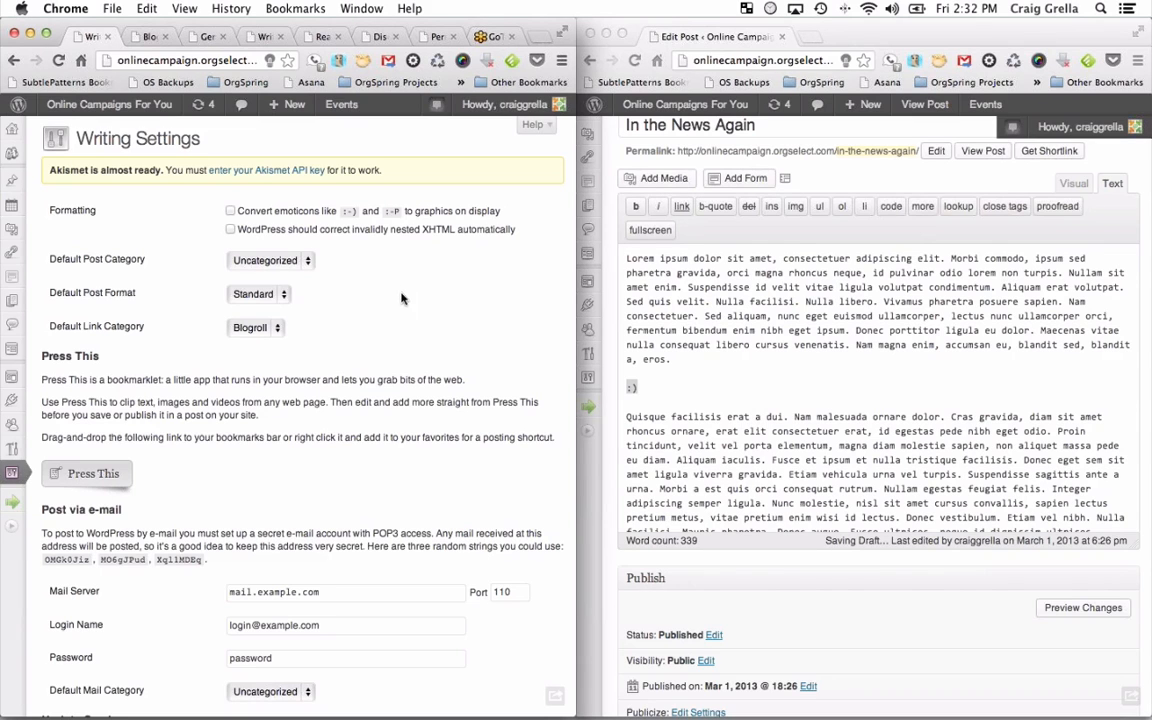
scroll(180, 440, "down", 3)
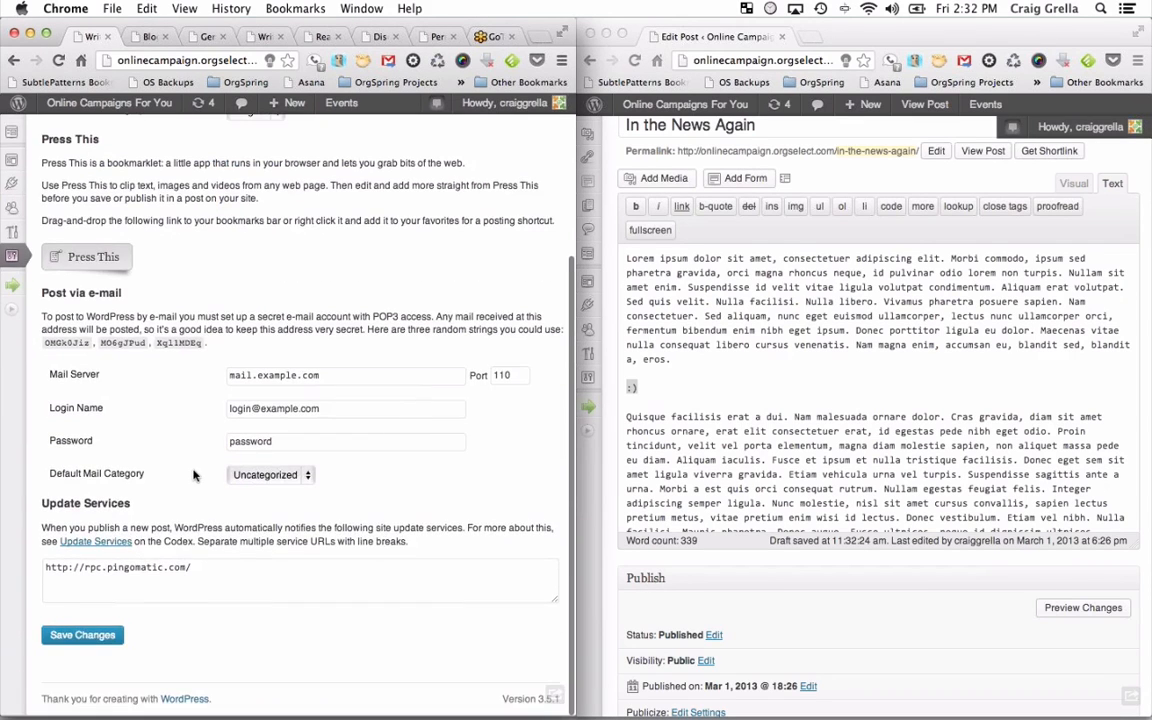
scroll(195, 476, "up", 1)
scroll(195, 476, "up", 2)
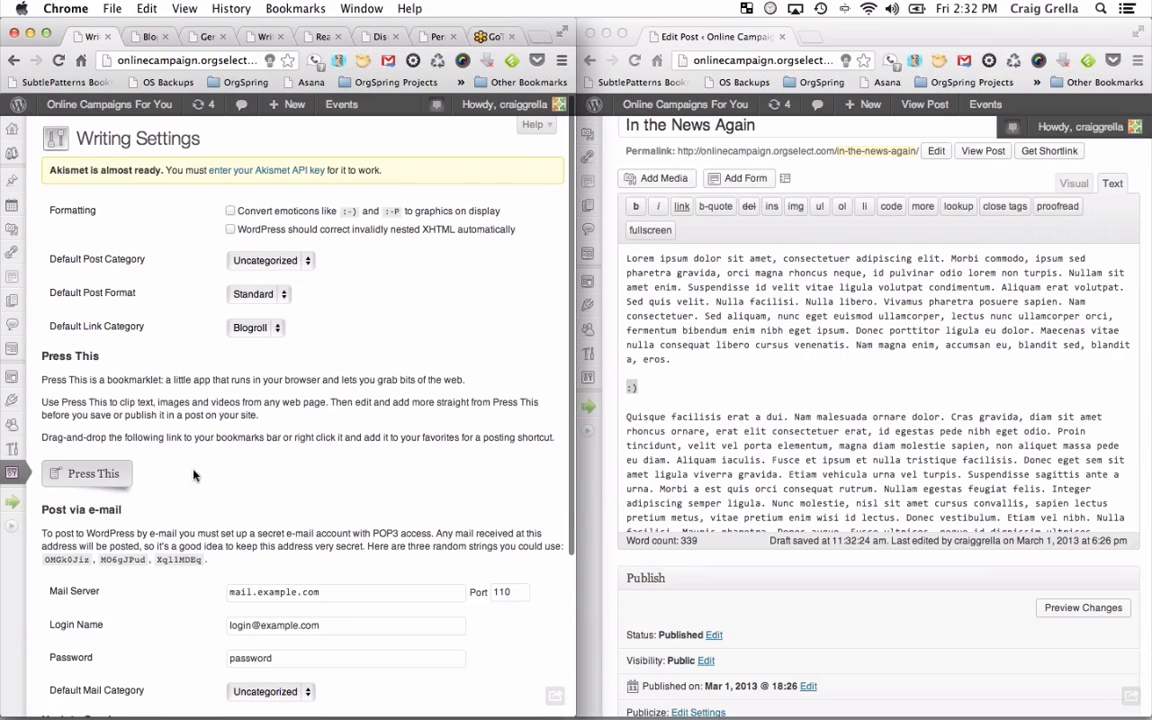
scroll(195, 476, "down", 5)
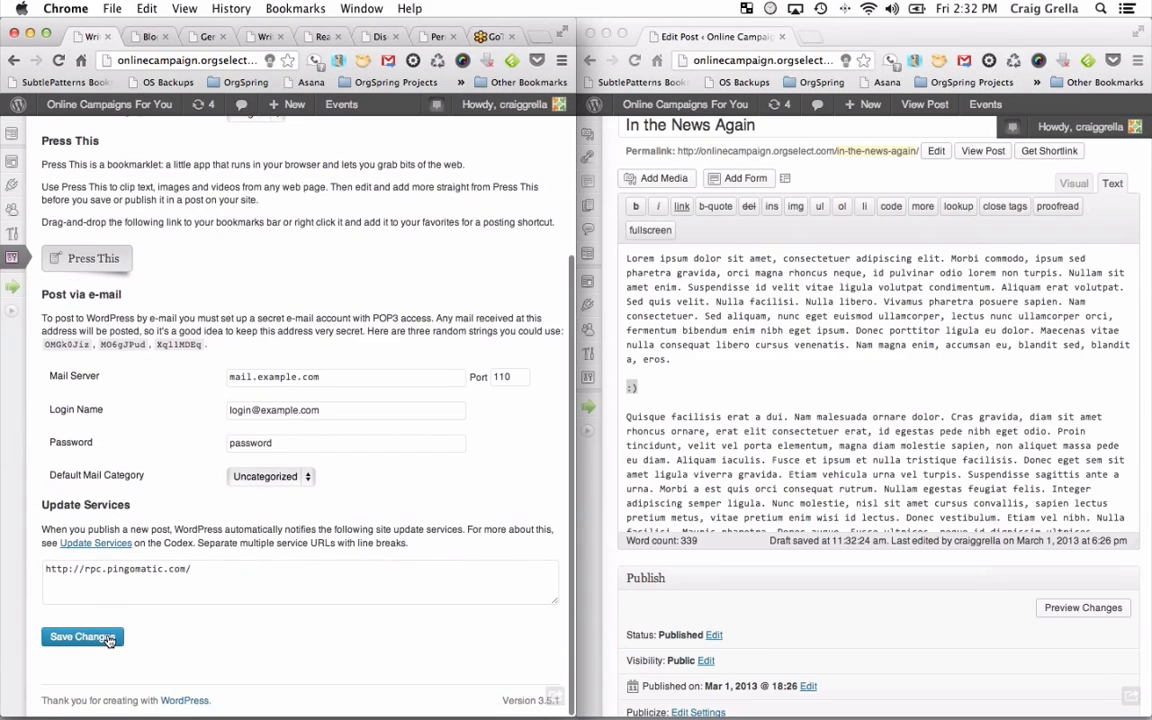
left_click(109, 638)
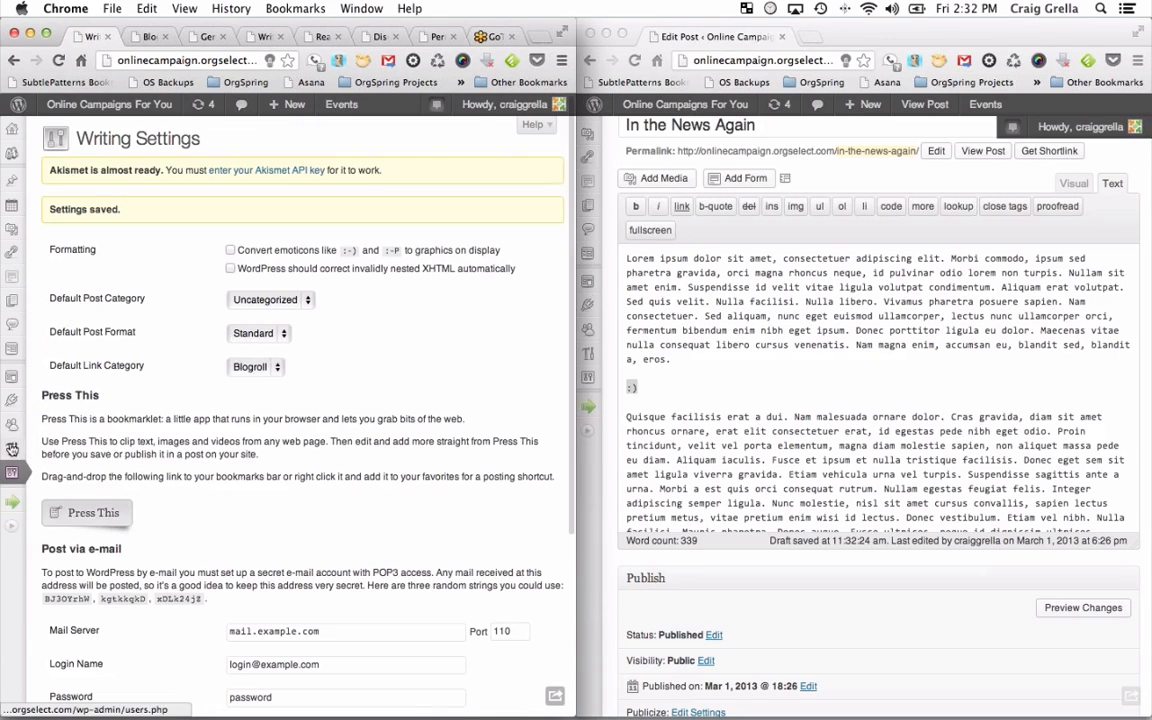
Open Settings > Reading from the collapsed admin sidebar's flyout menu.
mouse_move(12, 472)
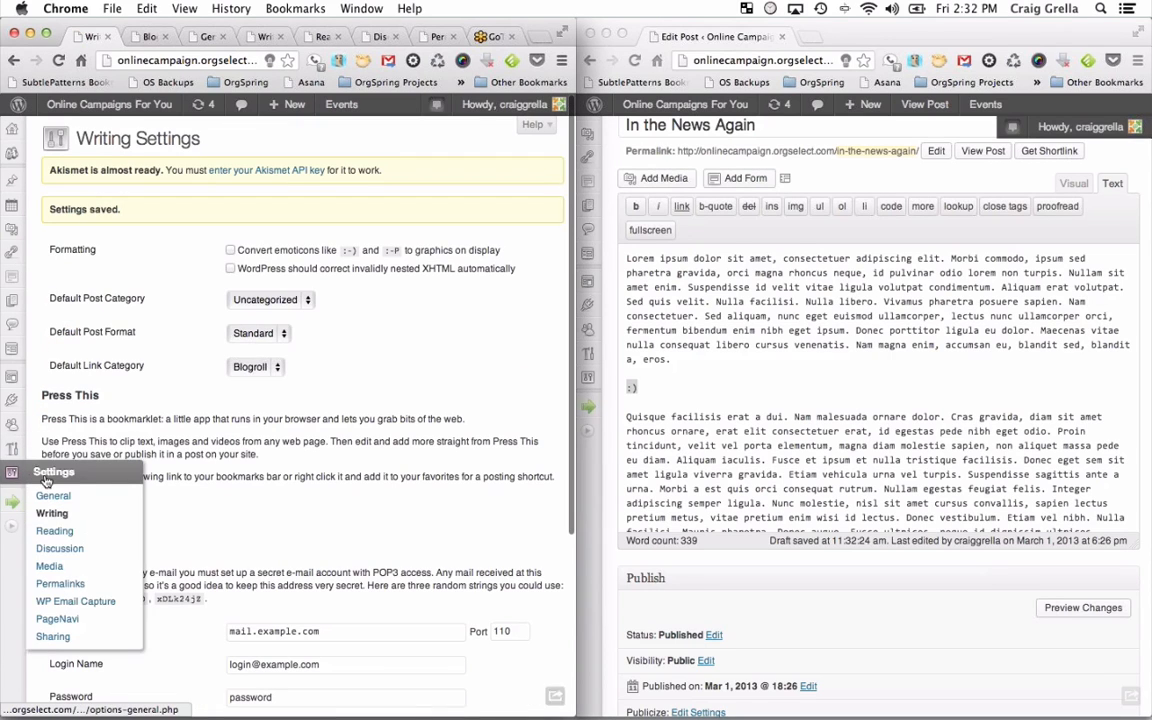
left_click(79, 538)
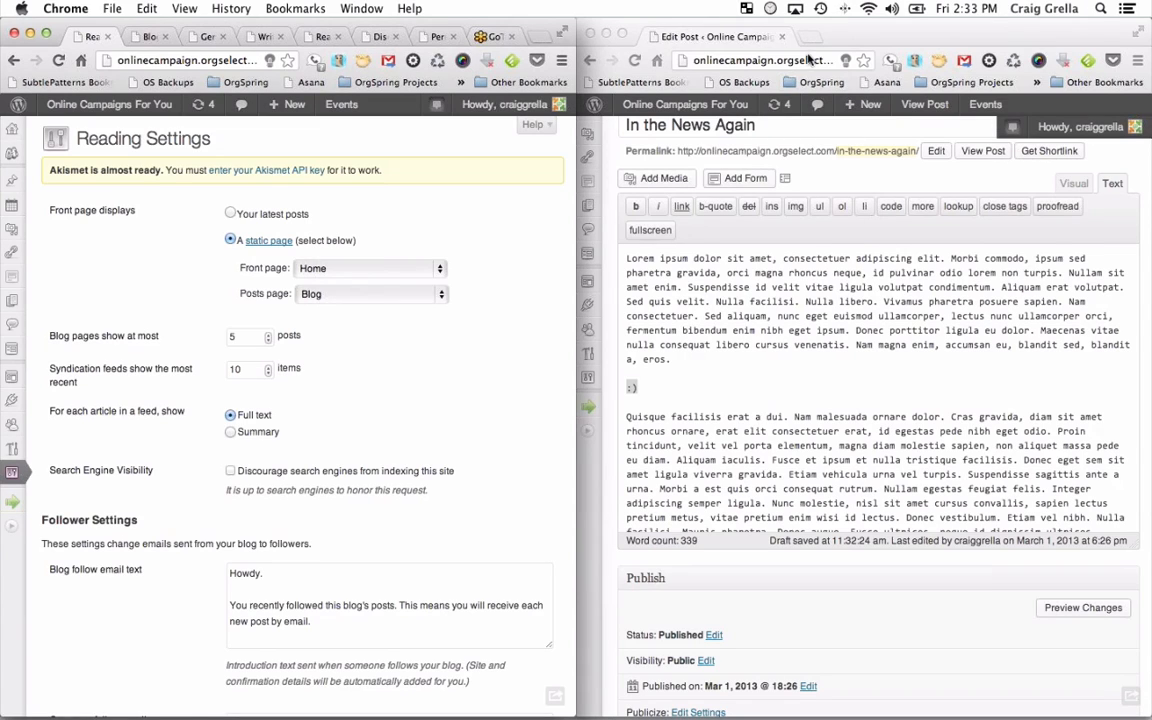
mouse_move(275, 120)
Scroll through the live blog's posts and go to the second page of older posts.
left_click(145, 37)
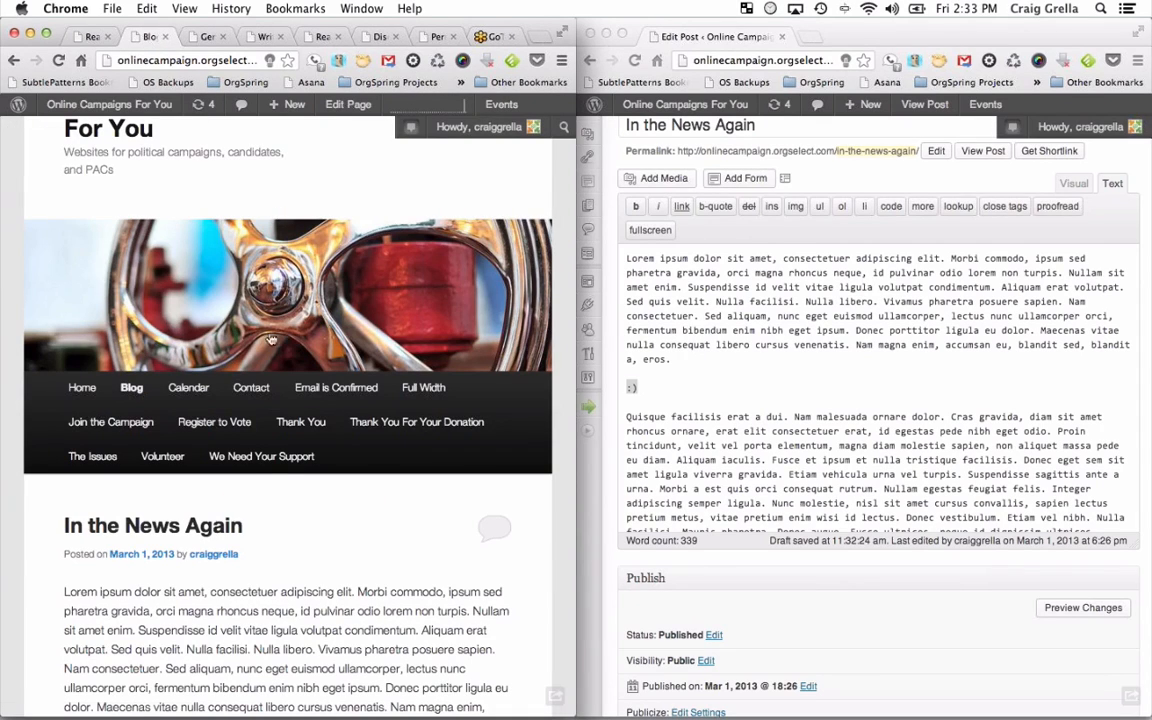
scroll(259, 490, "down", 10)
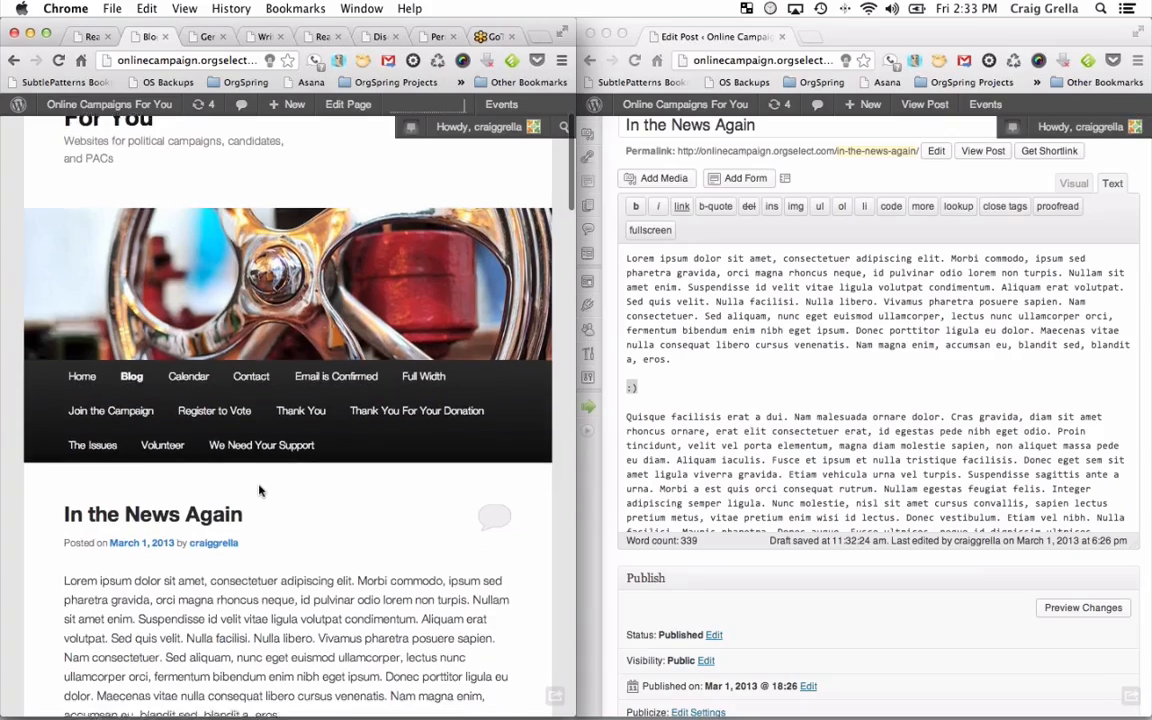
scroll(259, 490, "down", 15)
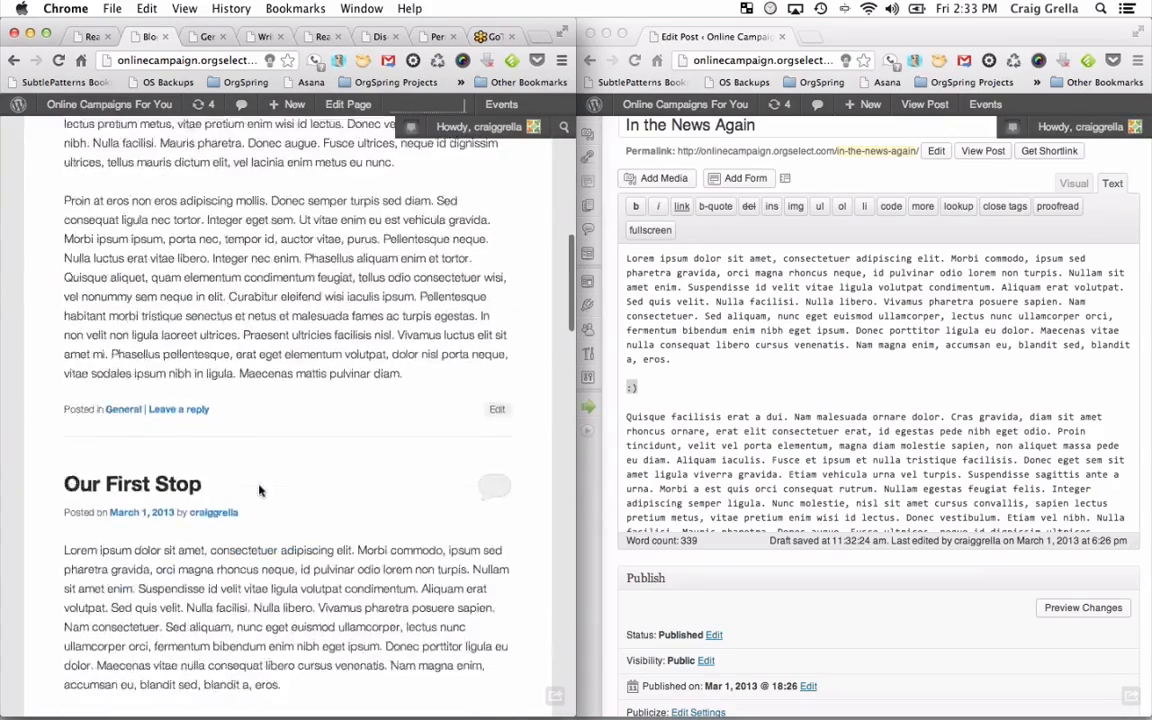
scroll(259, 488, "down", 15)
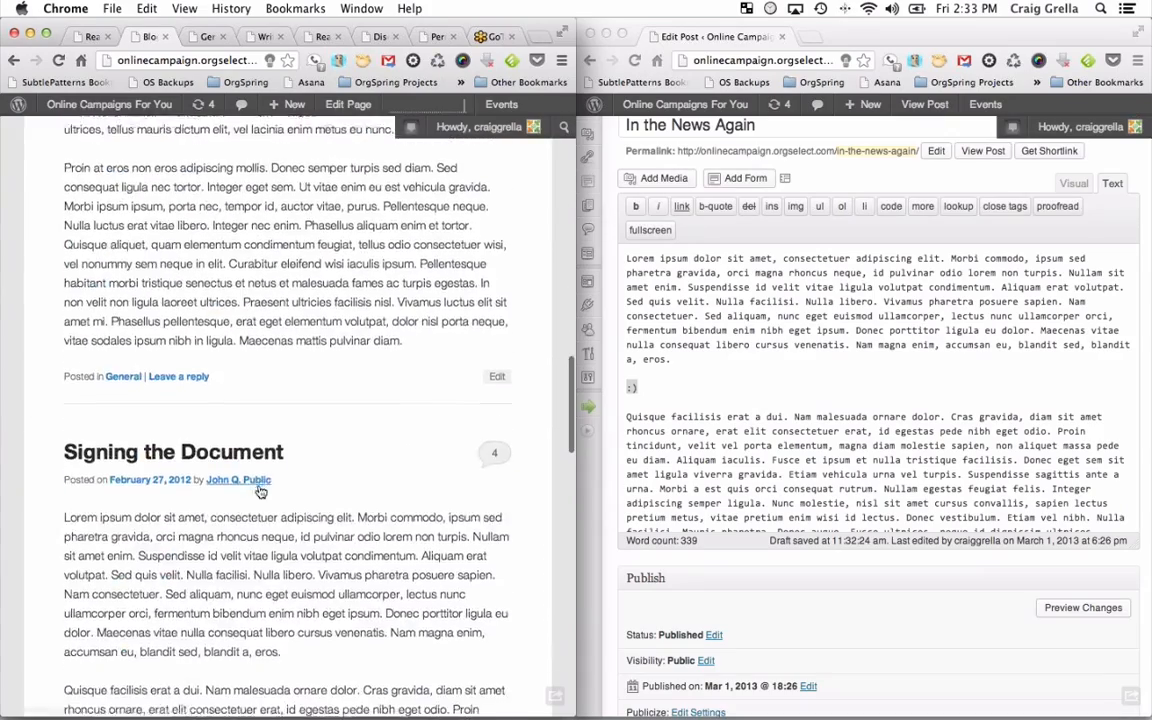
scroll(259, 490, "down", 15)
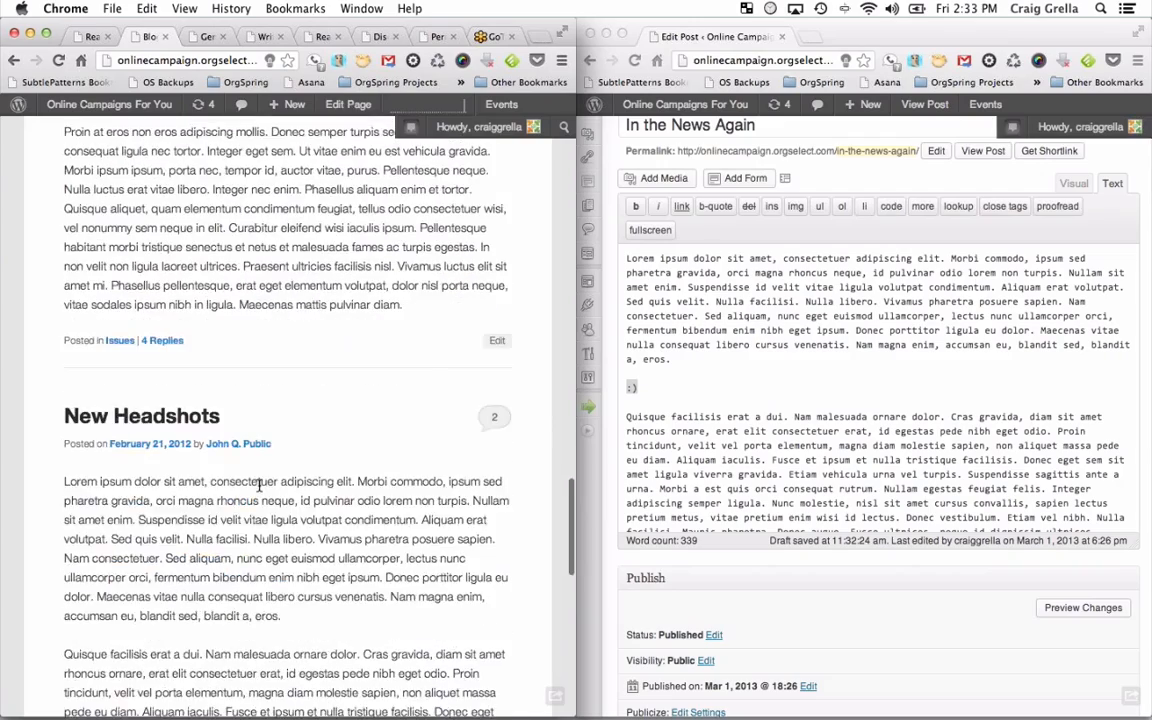
scroll(259, 490, "down", 10)
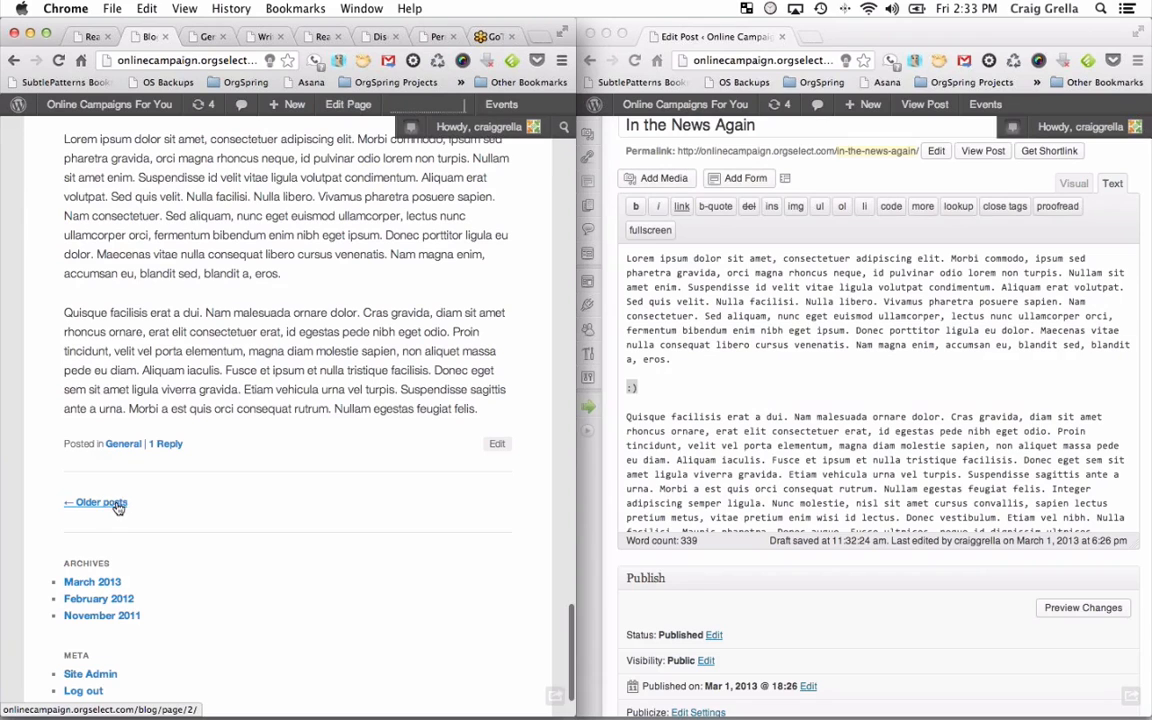
left_click(108, 504)
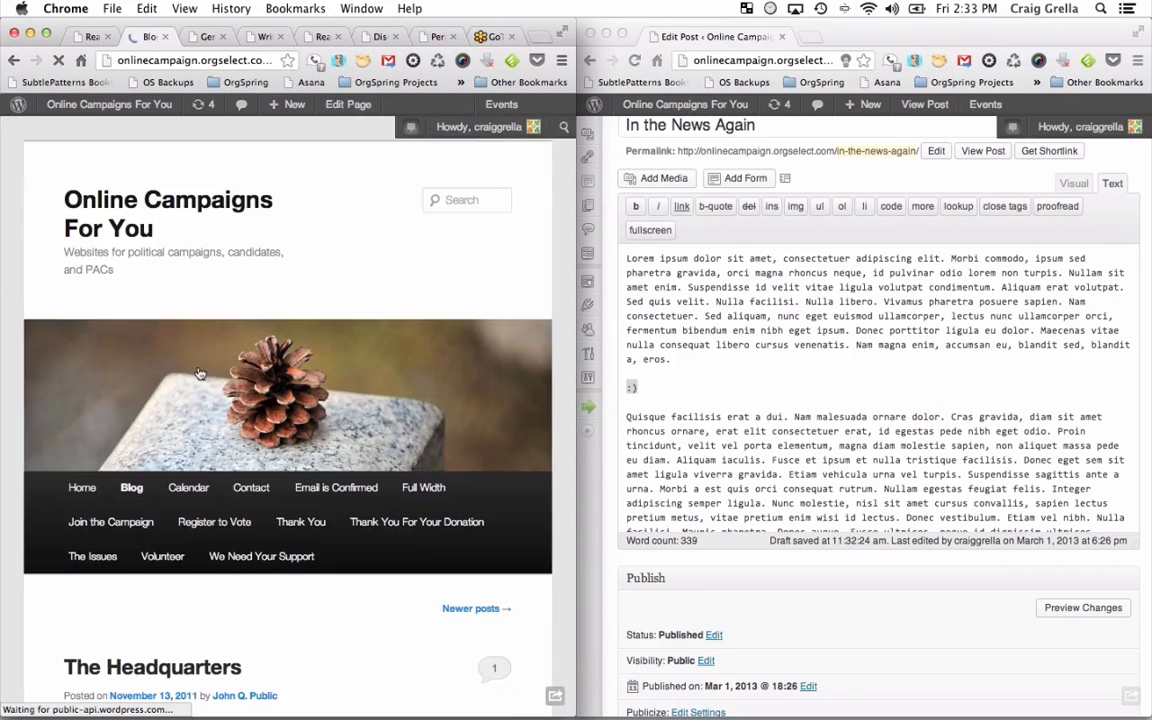
scroll(201, 372, "down", 15)
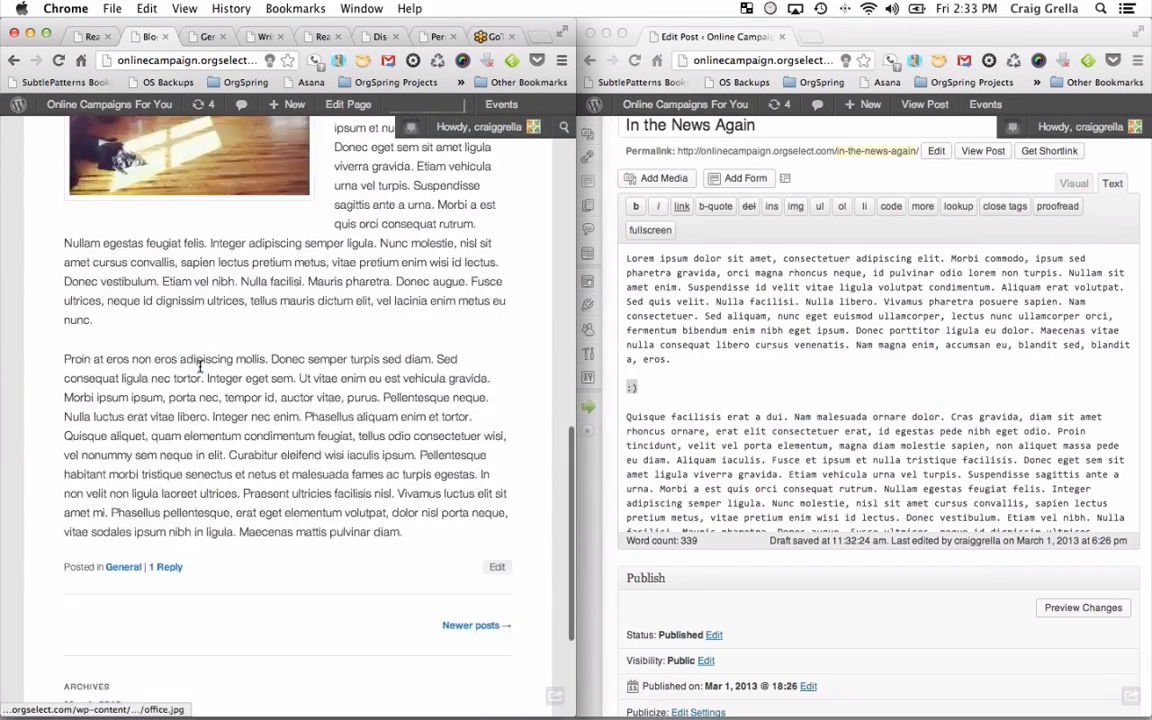
Lower the number of posts per blog page in Reading Settings and save.
left_click(92, 36)
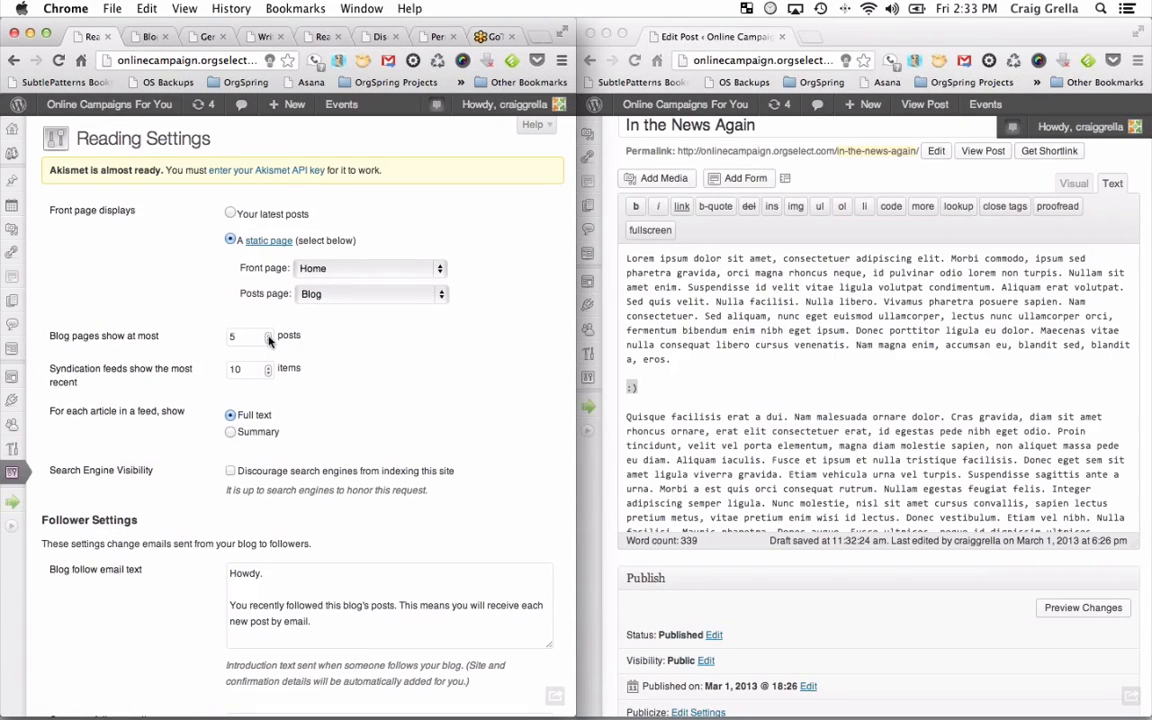
left_click(268, 341)
left_click(268, 341)
scroll(300, 410, "down", 5)
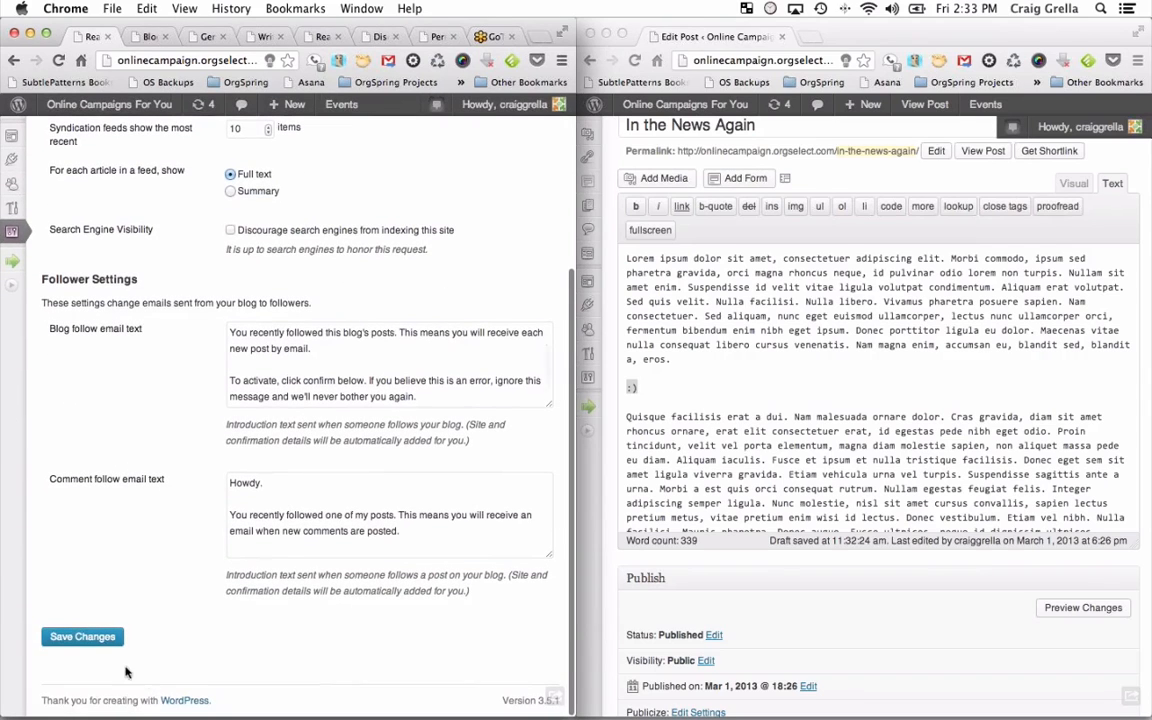
left_click(82, 637)
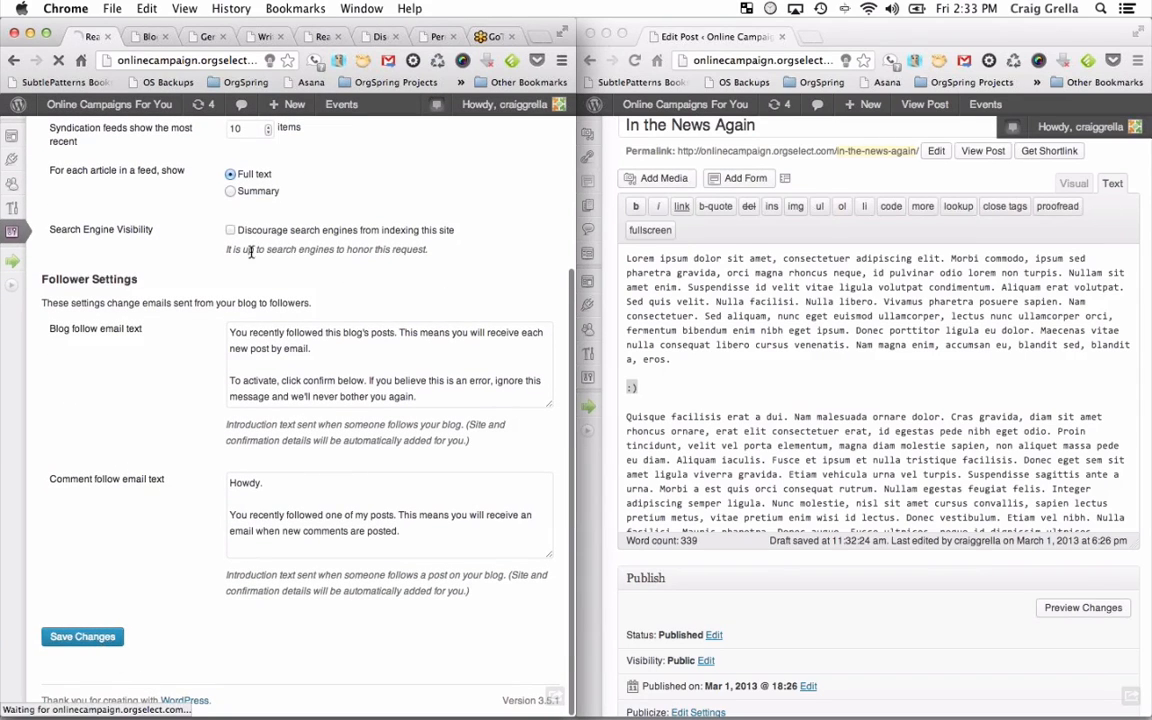
From the main blog listing, page to the older posts showing Our First Stop.
left_click(148, 38)
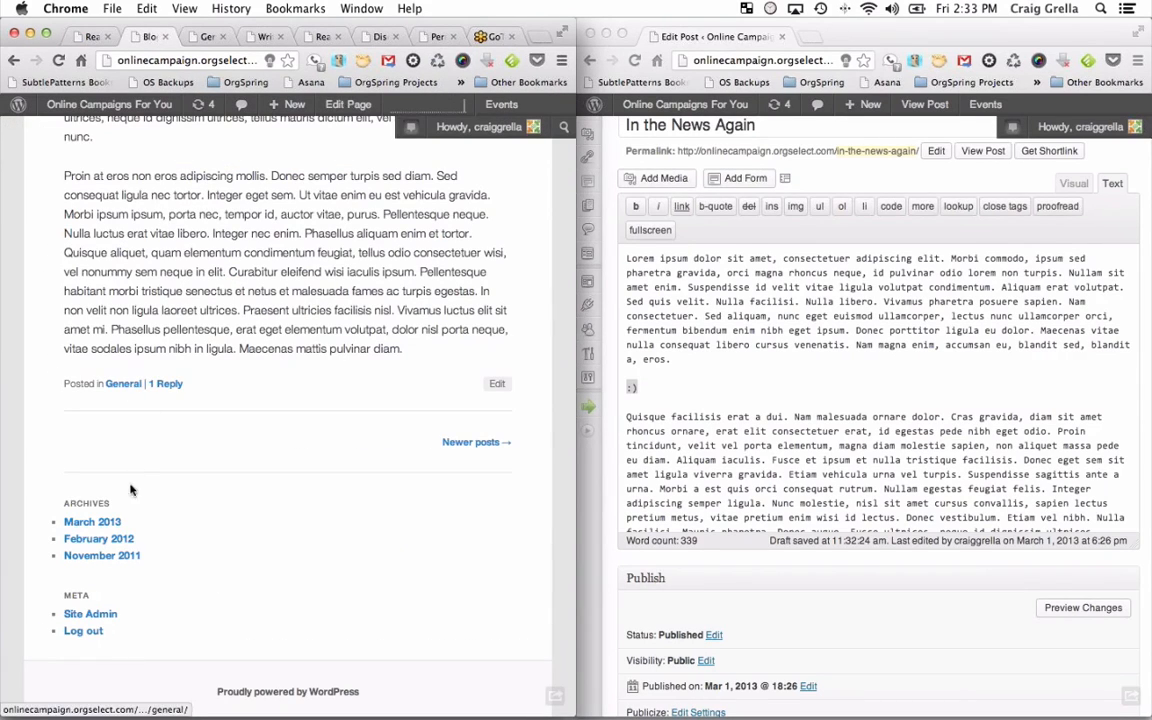
left_click(470, 442)
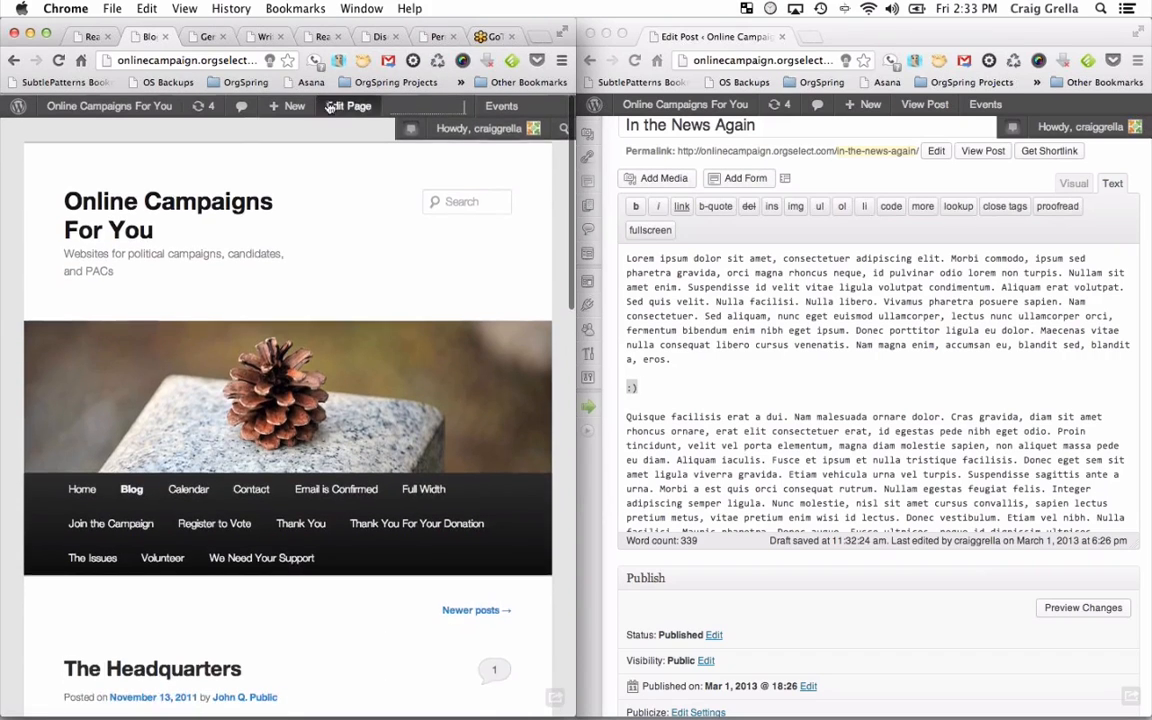
left_click(131, 487)
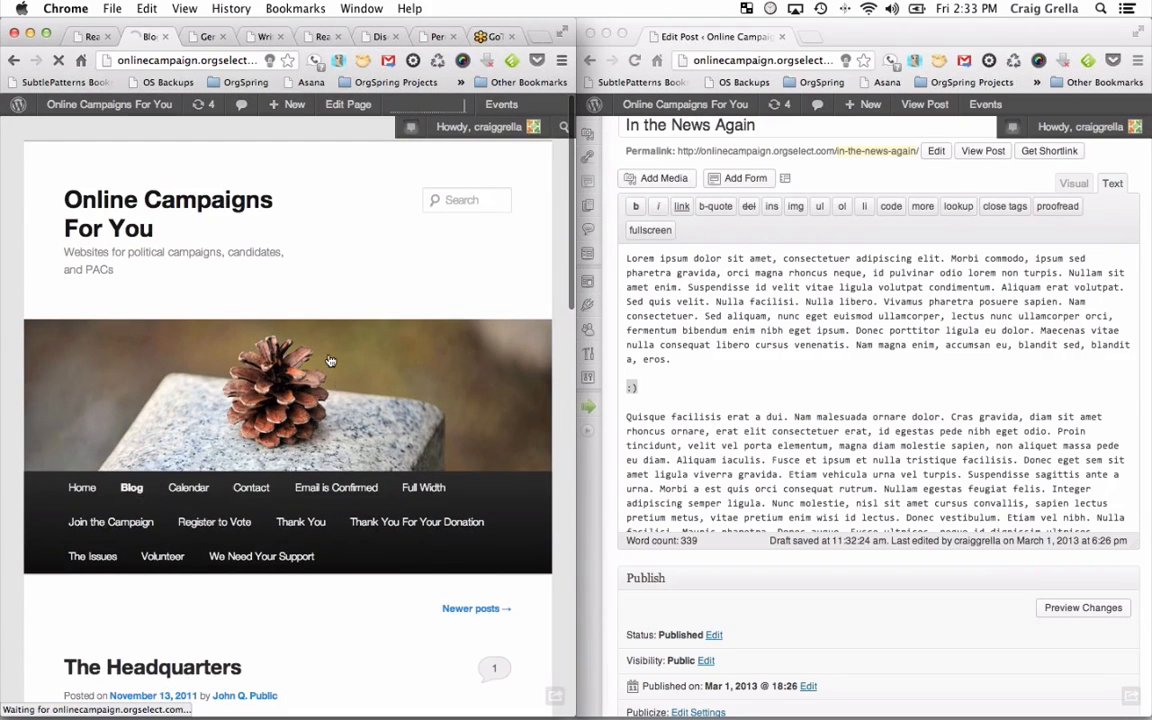
scroll(358, 470, "down", 5)
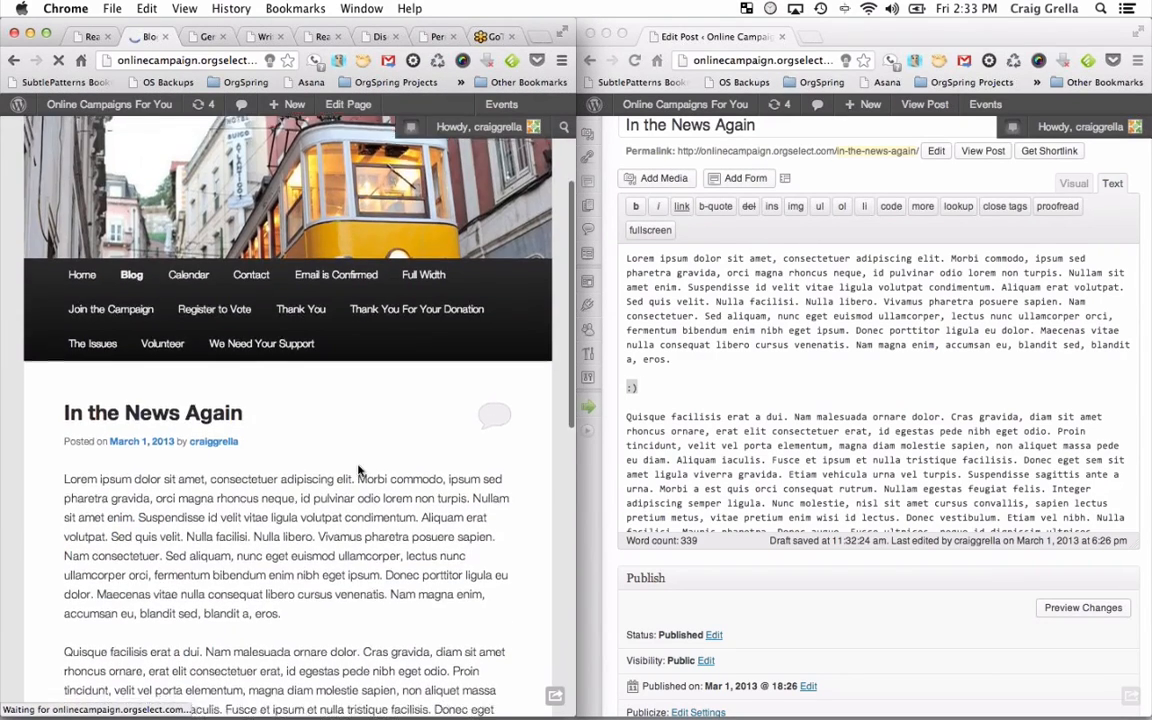
scroll(358, 470, "down", 12)
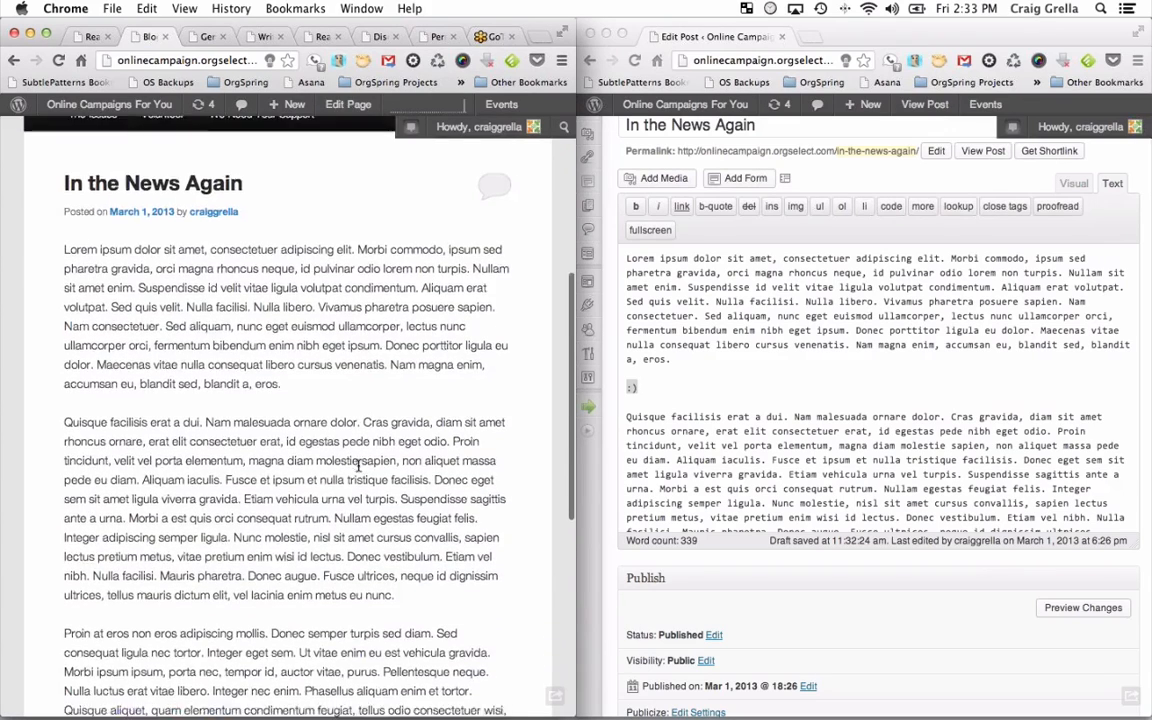
left_click(104, 494)
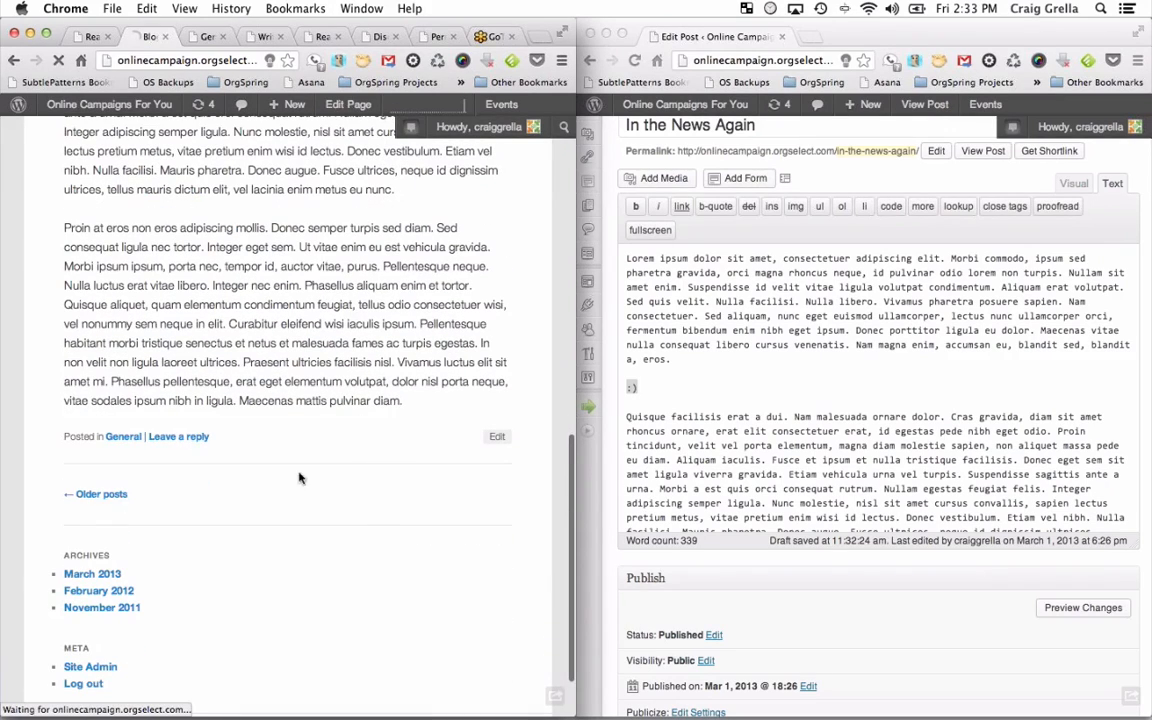
scroll(363, 522, "down", 5)
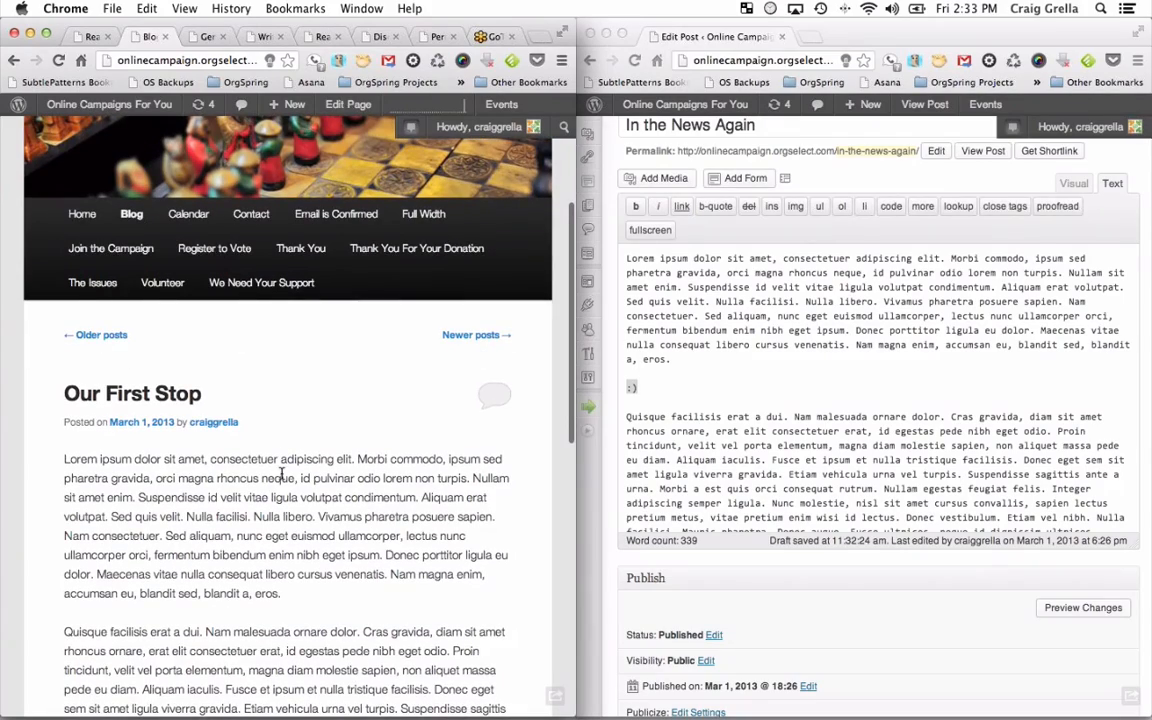
scroll(282, 472, "down", 2)
scroll(282, 472, "down", 10)
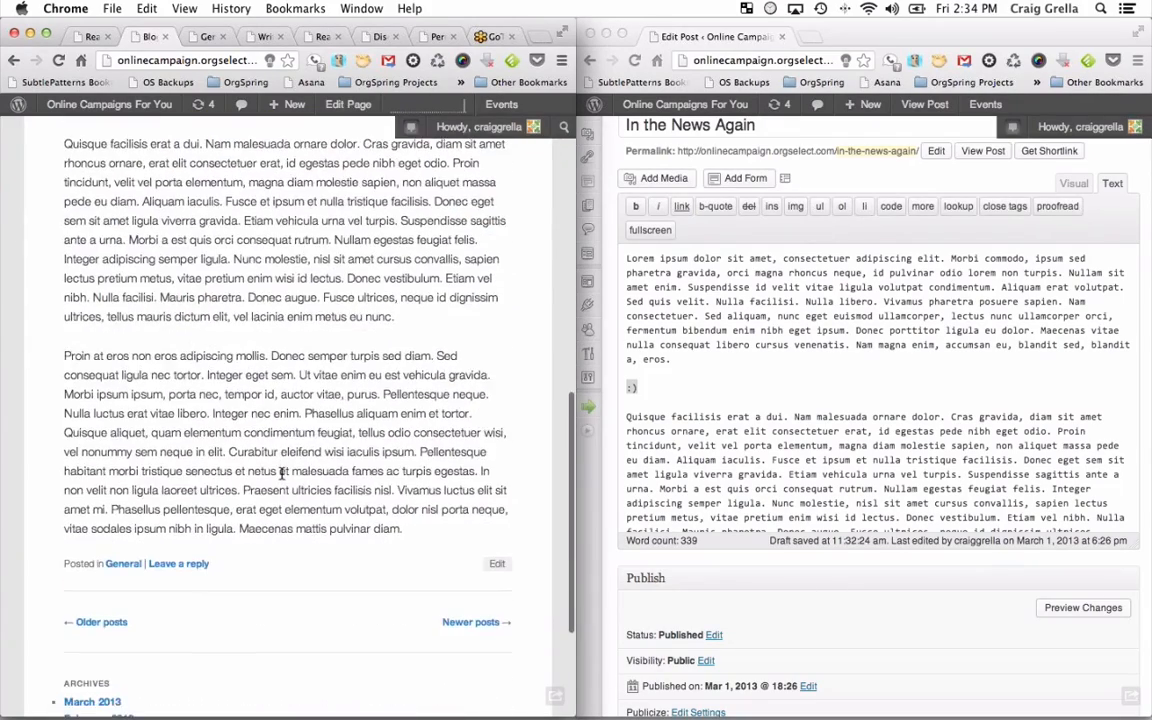
scroll(283, 480, "up", 5)
scroll(283, 480, "up", 10)
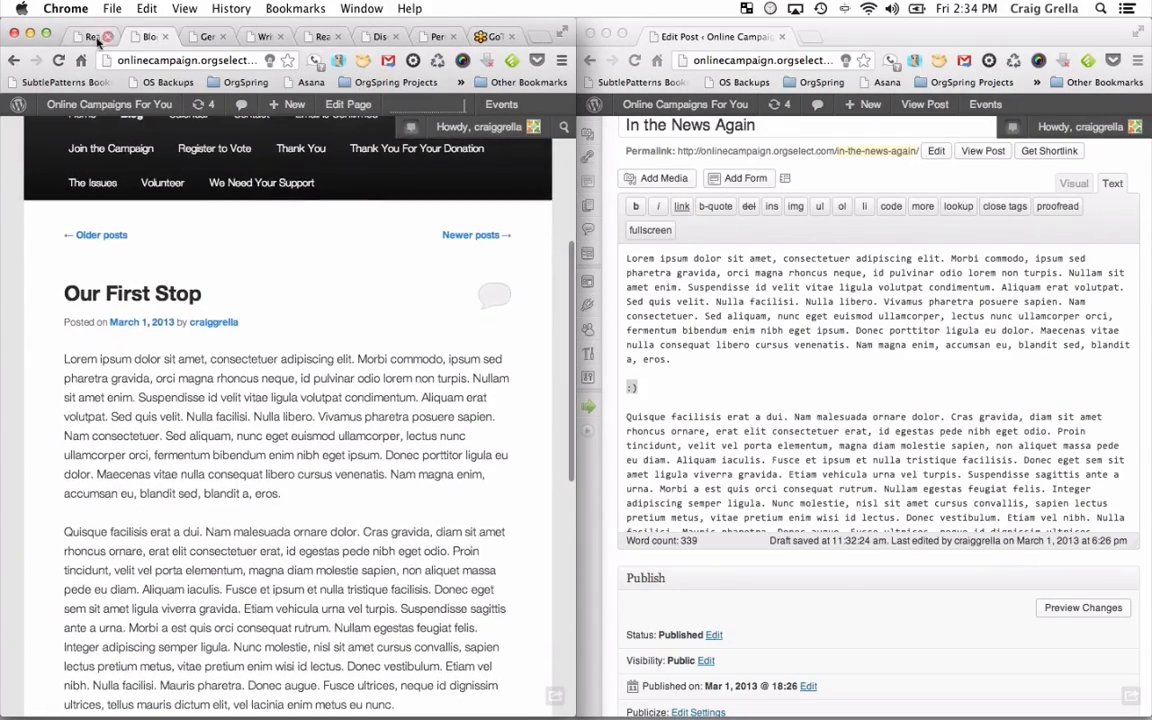
Set 'Blog pages show at most' to 1 post in Reading Settings and save the changes.
left_click(92, 38)
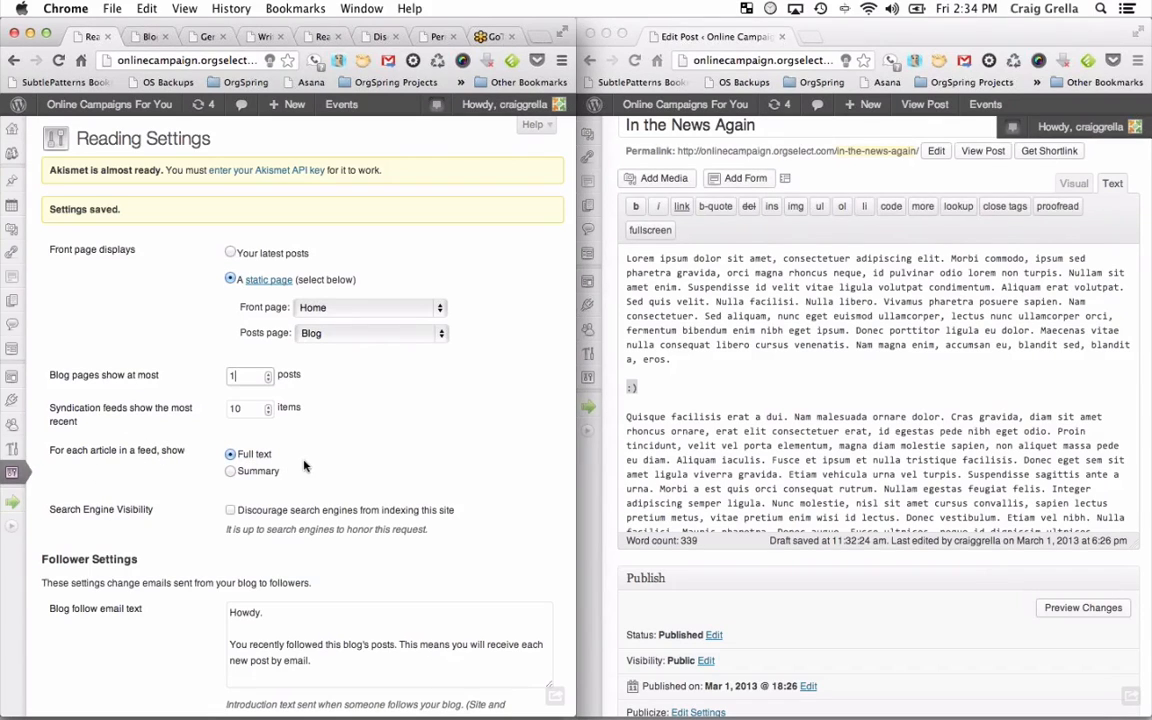
left_click(233, 375)
scroll(339, 485, "down", 3)
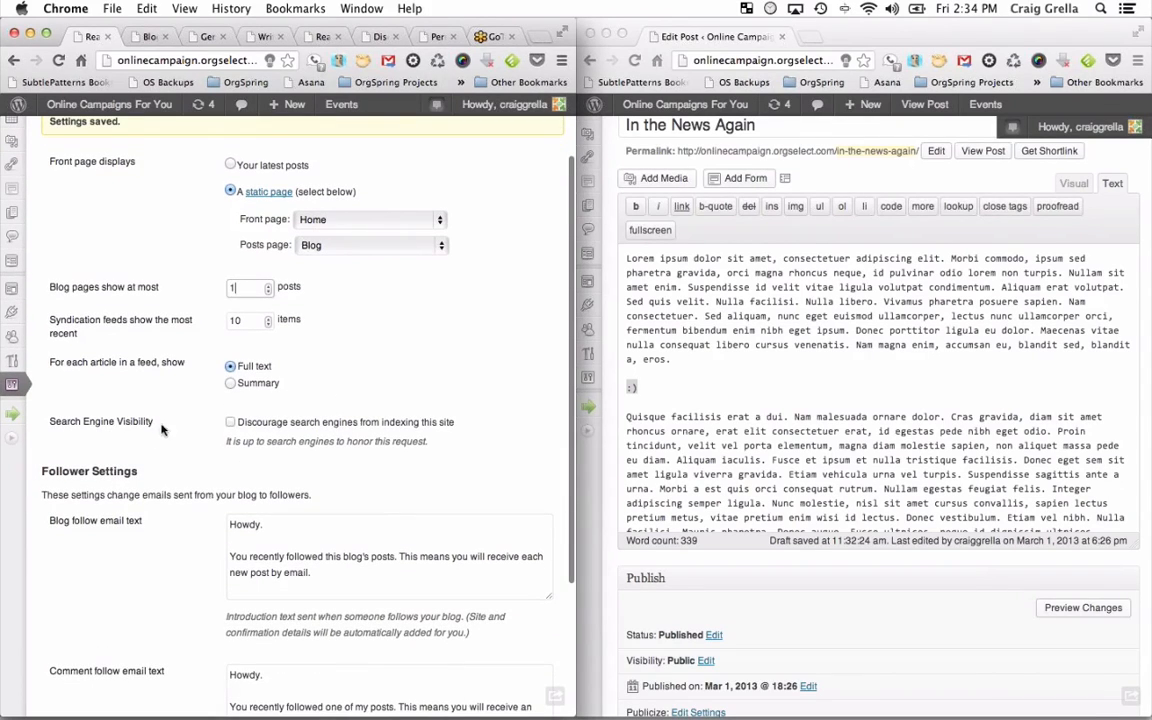
left_click(231, 423)
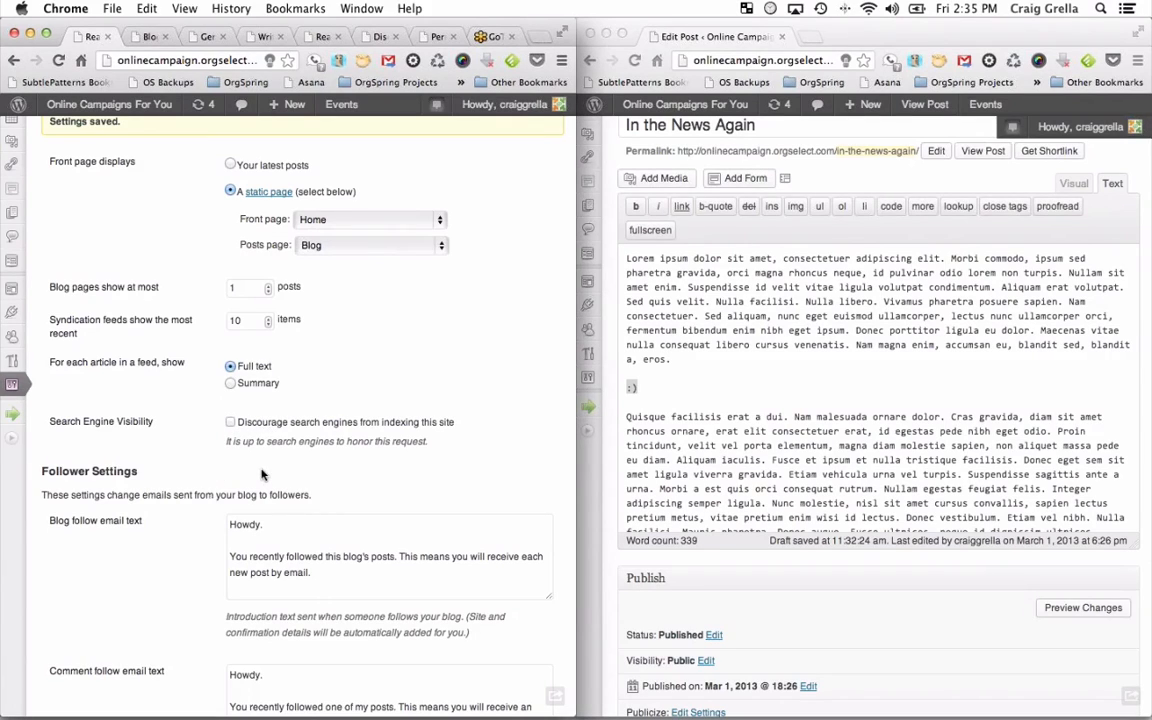
scroll(262, 475, "down", 5)
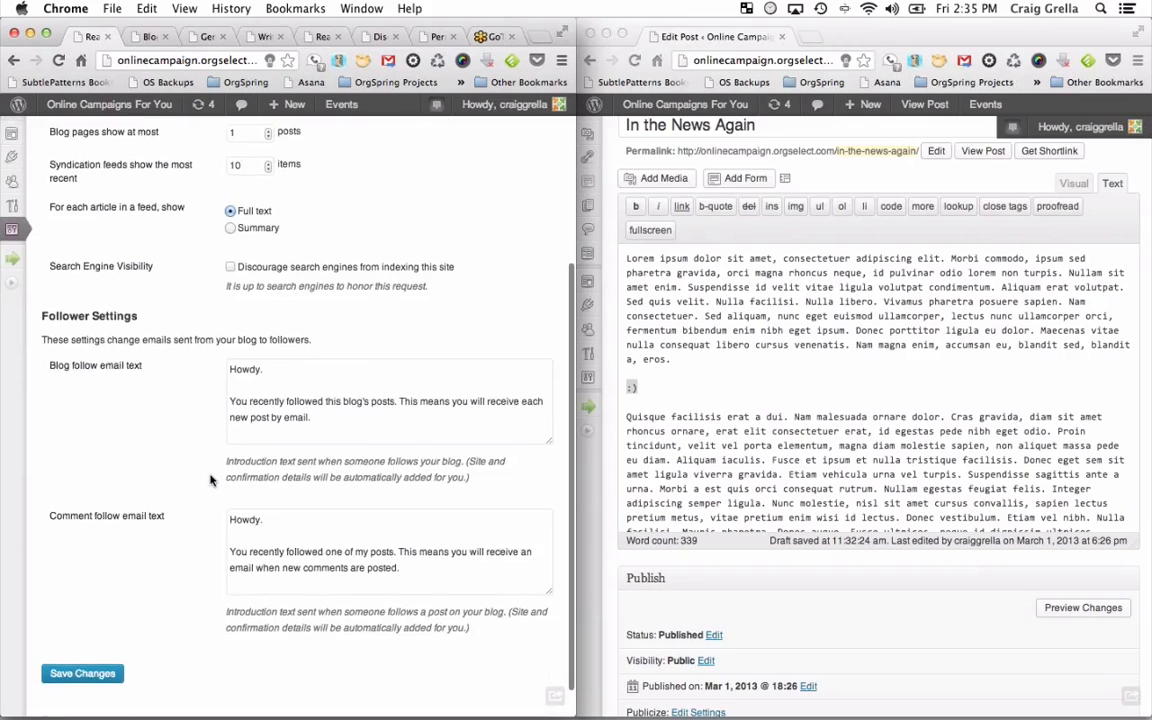
left_click(100, 636)
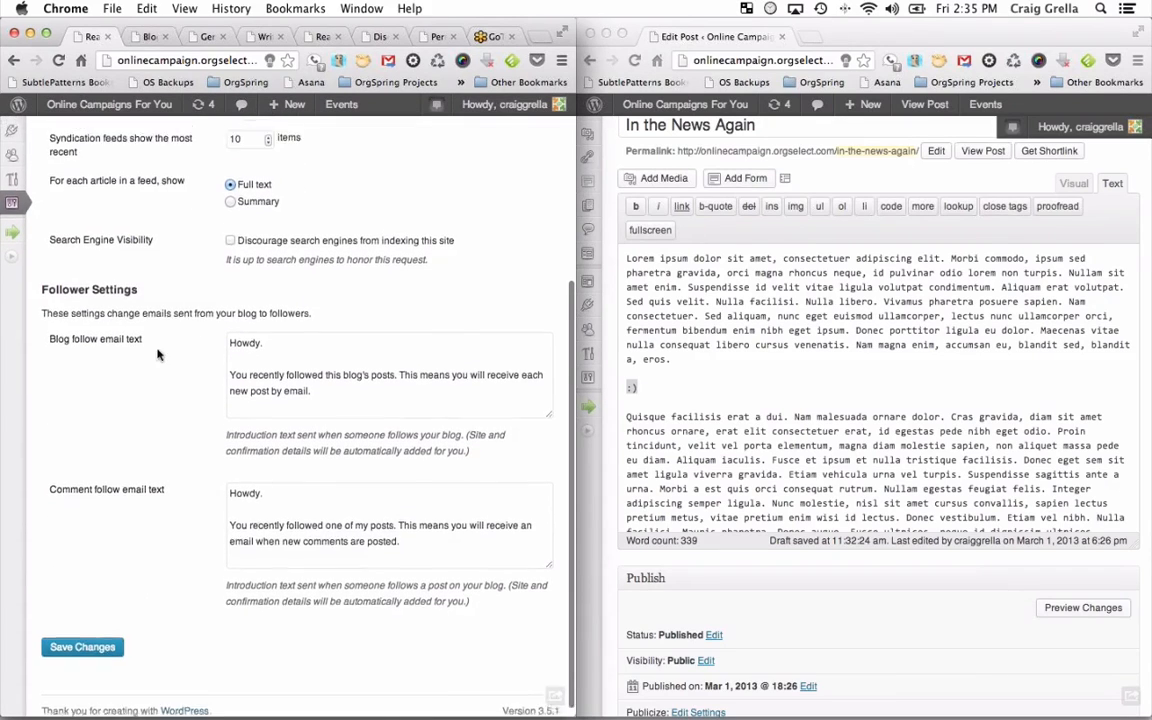
mouse_move(14, 473)
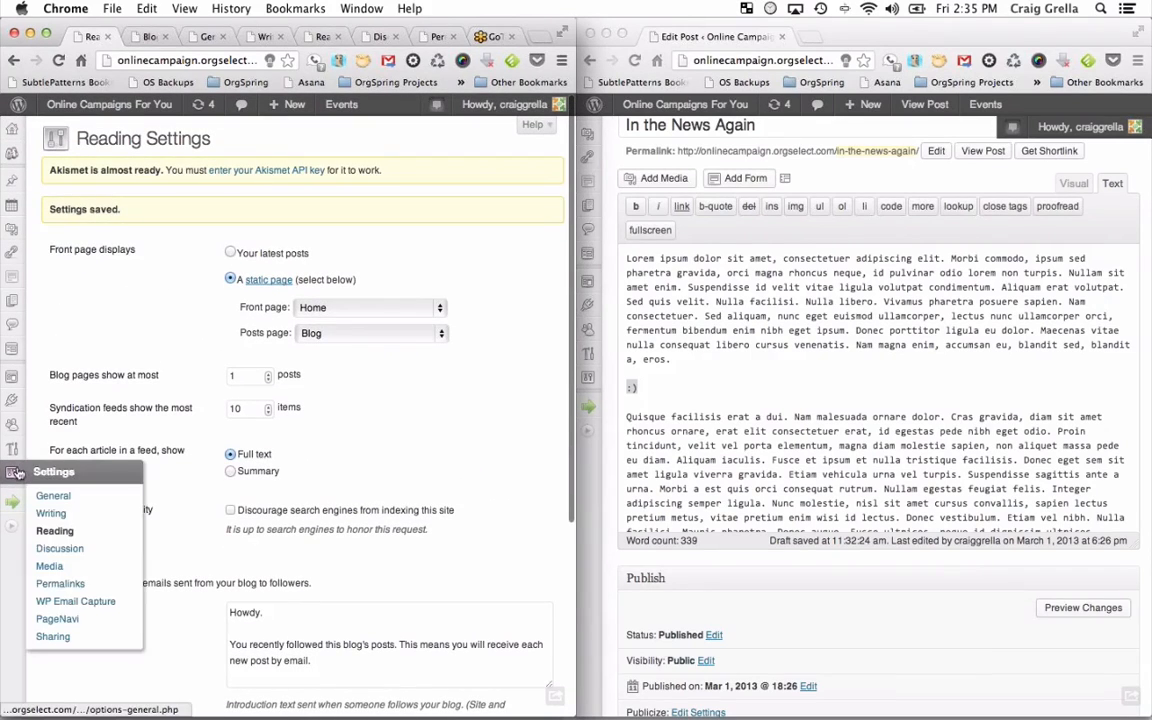
Open Discussion Settings and move the Blog tab showing Our First Stop into the right window.
left_click(70, 550)
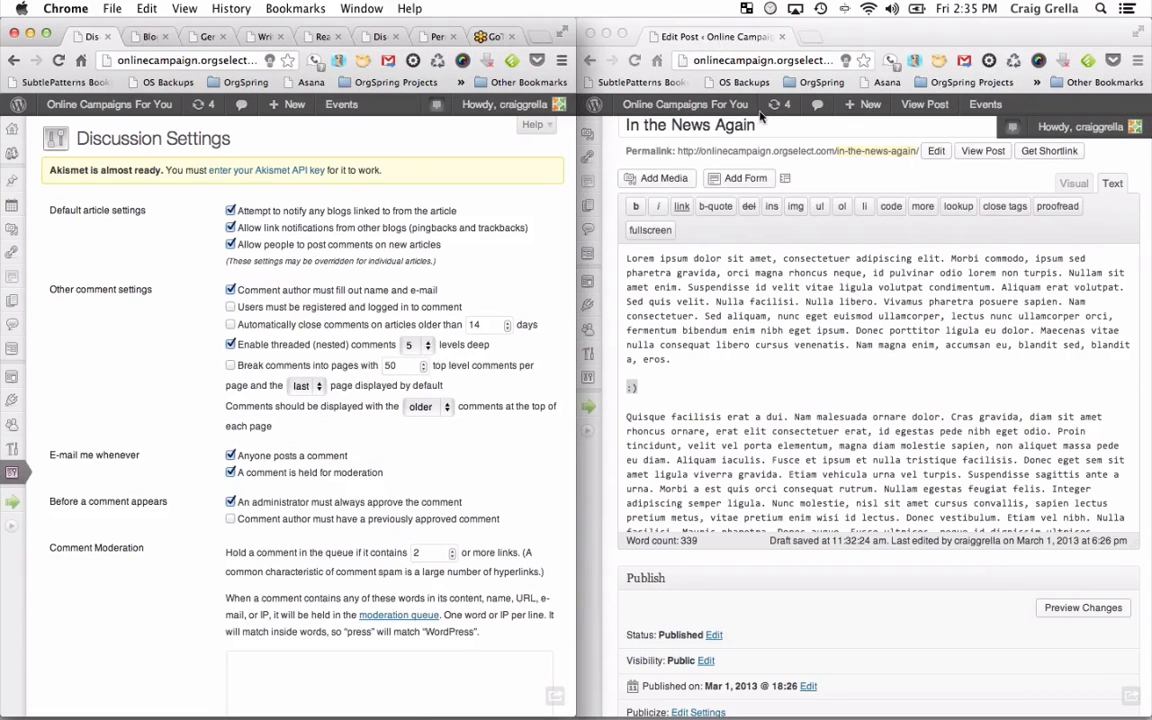
left_click(145, 37)
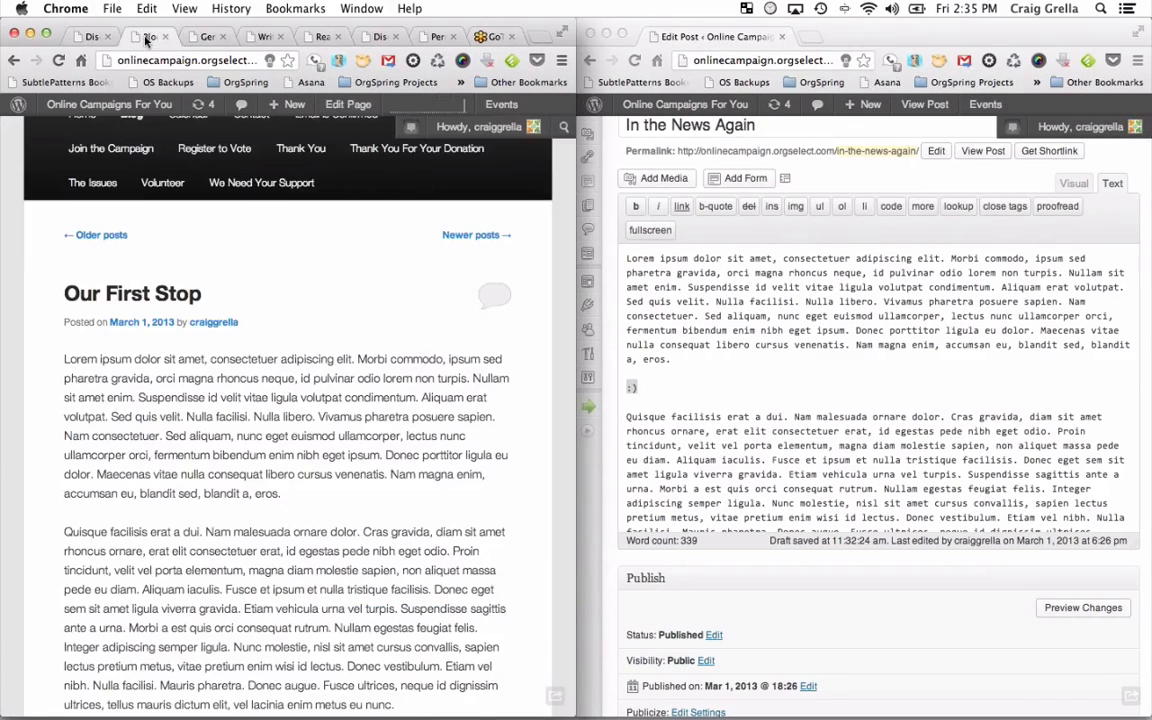
left_click_drag(145, 37, 720, 36)
scroll(763, 354, "down", 3)
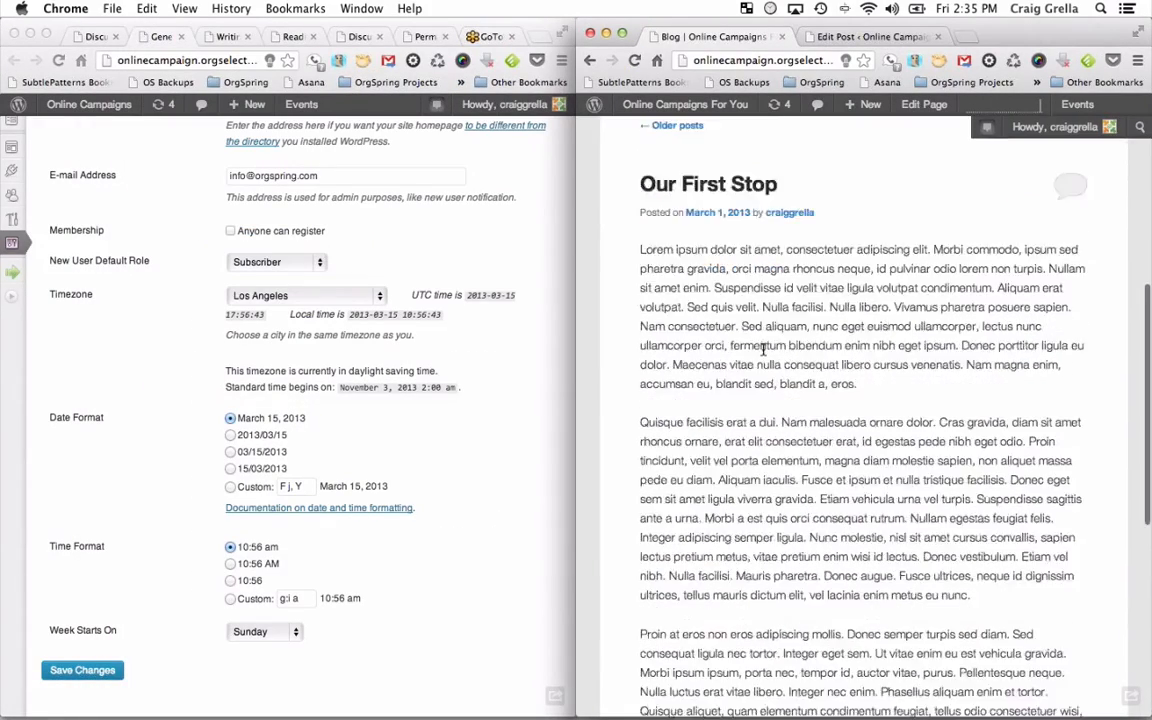
scroll(763, 354, "down", 10)
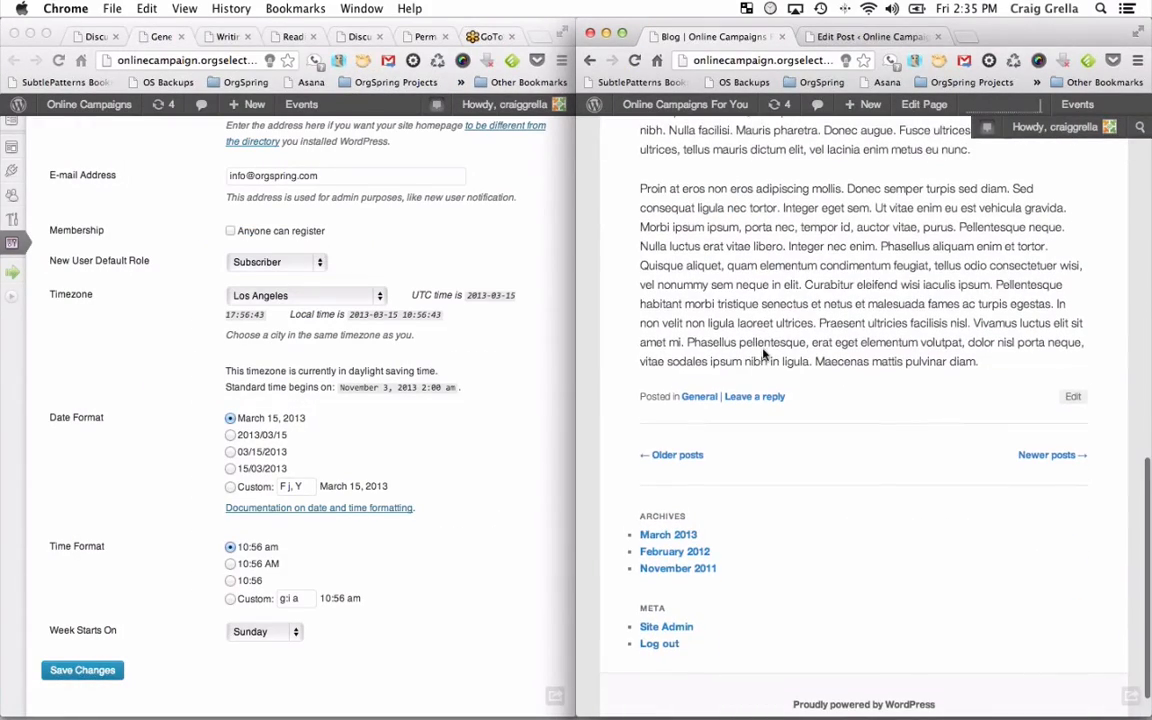
Post the comment 'adfdsfsdfvsdfv' on the Our First Stop post.
left_click(768, 400)
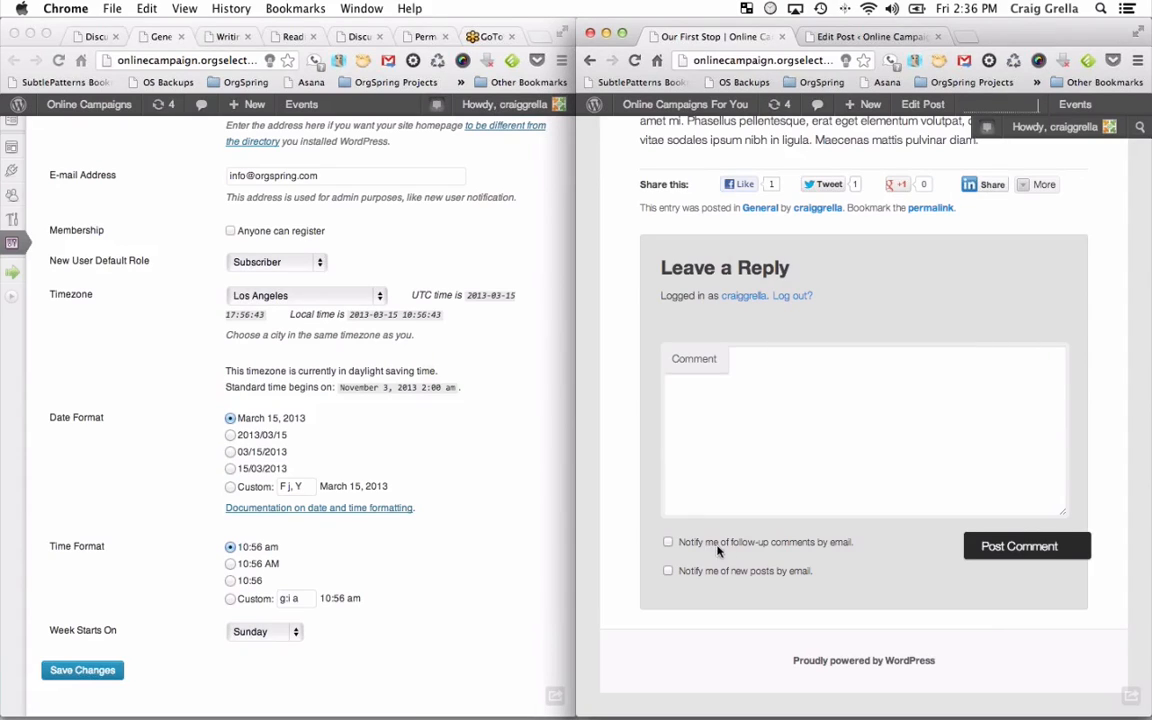
left_click(764, 424)
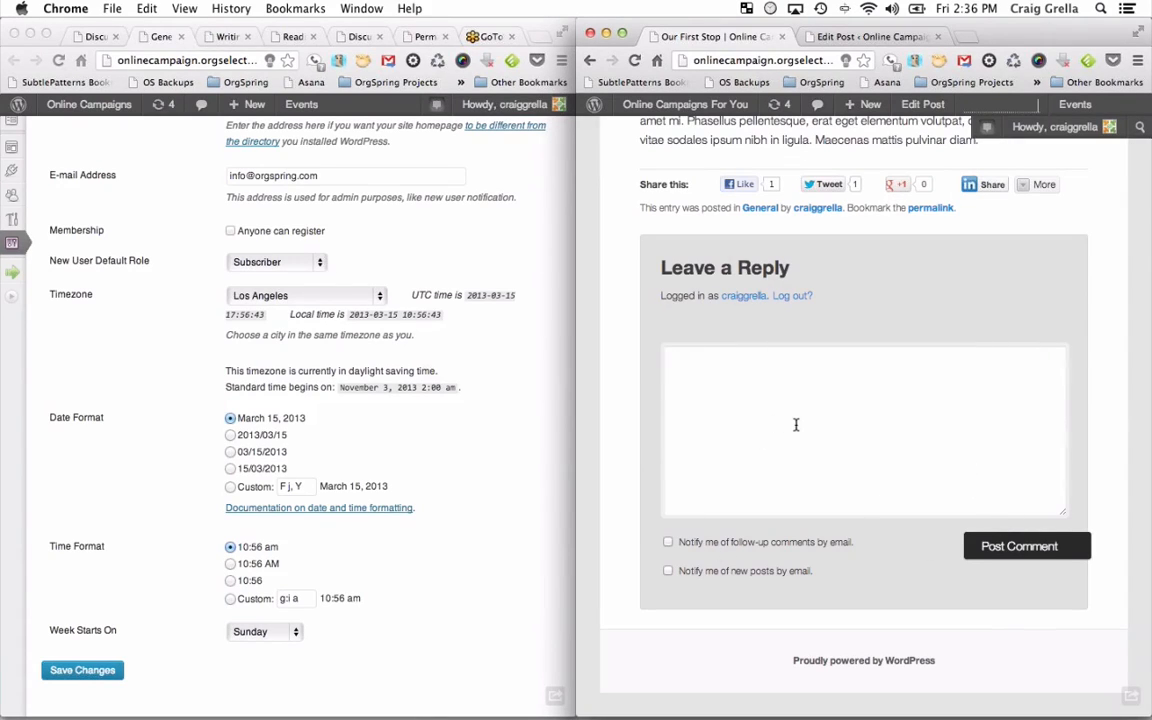
type("adfdsfsdfvsdfv")
left_click(985, 546)
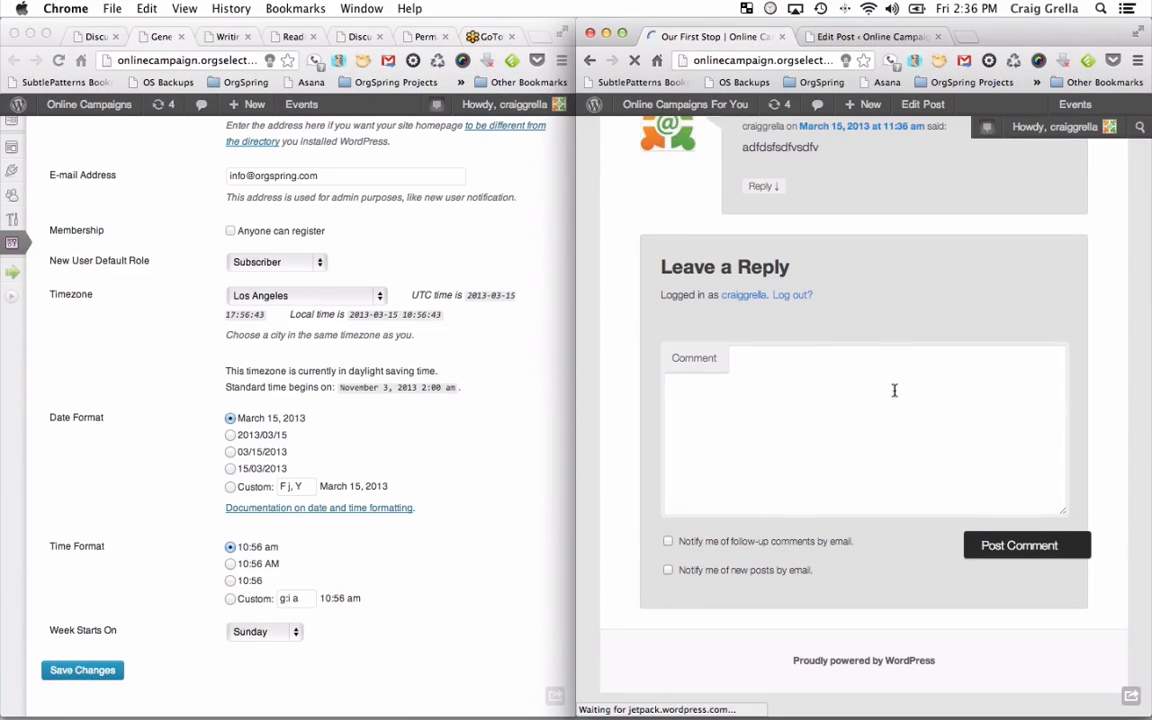
scroll(893, 388, "up", 3)
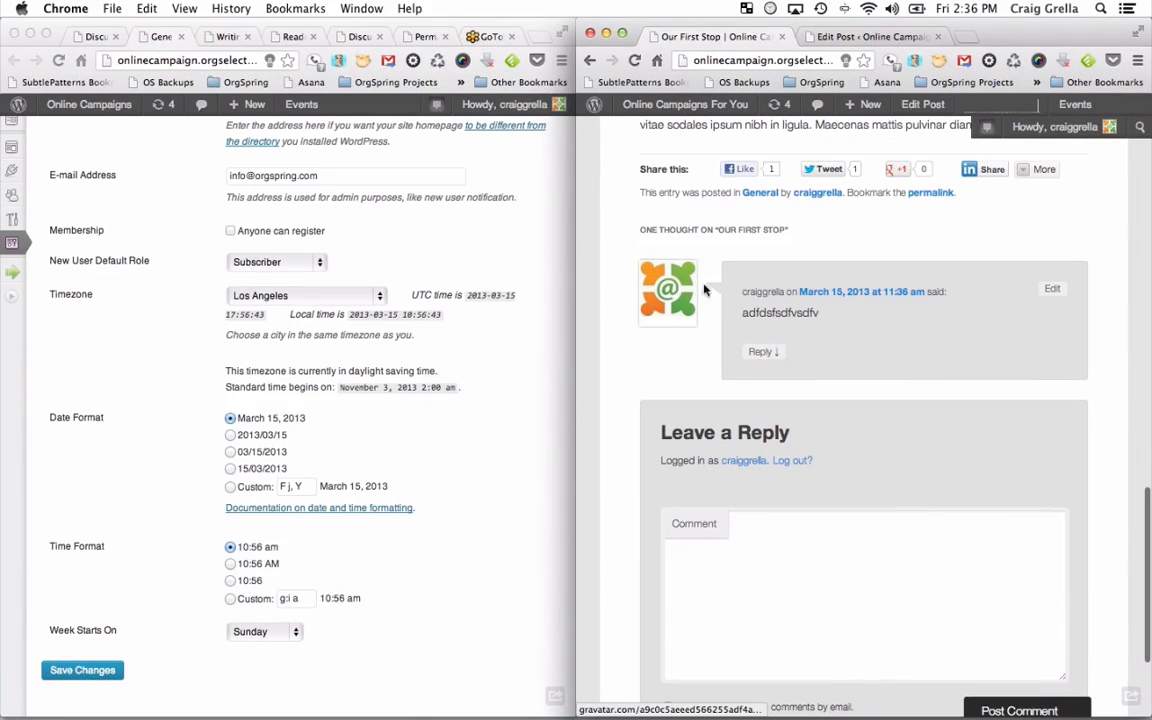
scroll(367, 280, "up", 5)
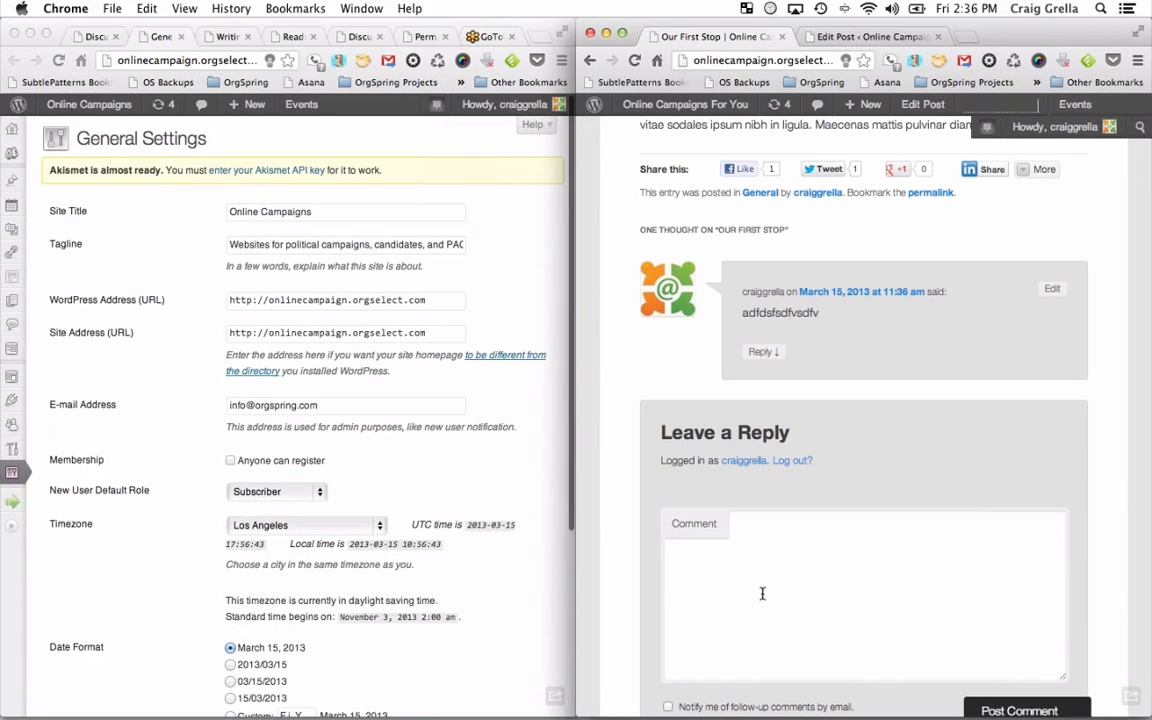
Open Settings > Discussion from the collapsed admin sidebar in the left window.
left_click(13, 473)
mouse_move(12, 472)
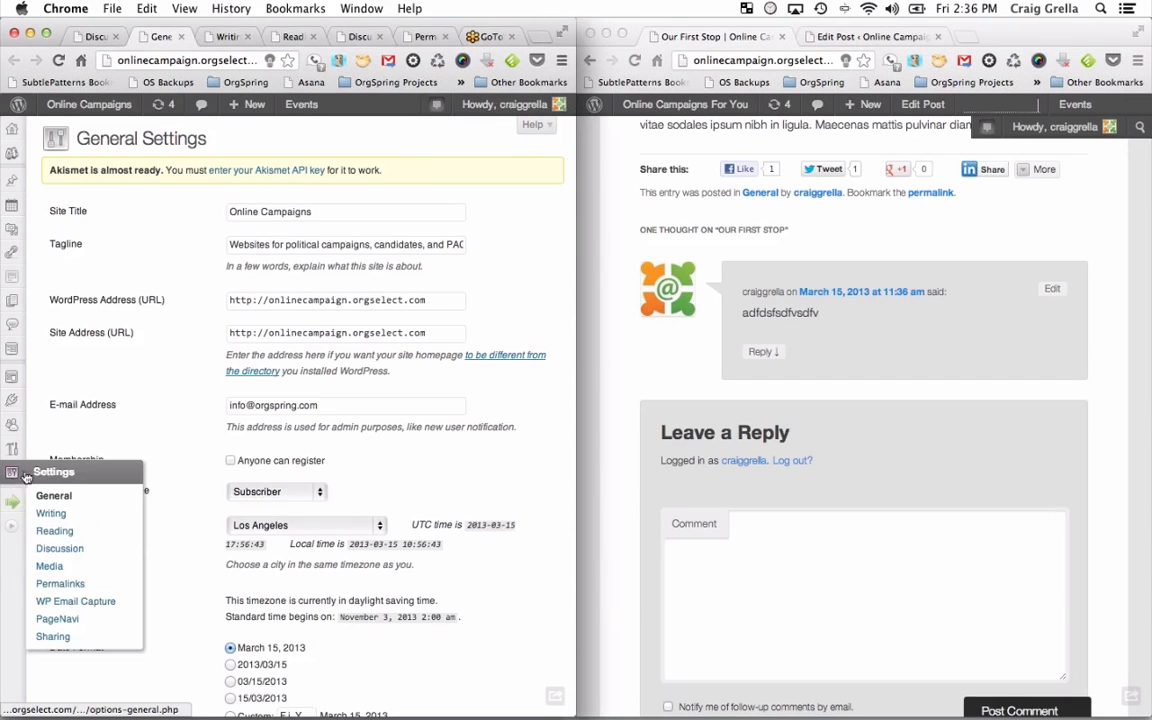
left_click(80, 551)
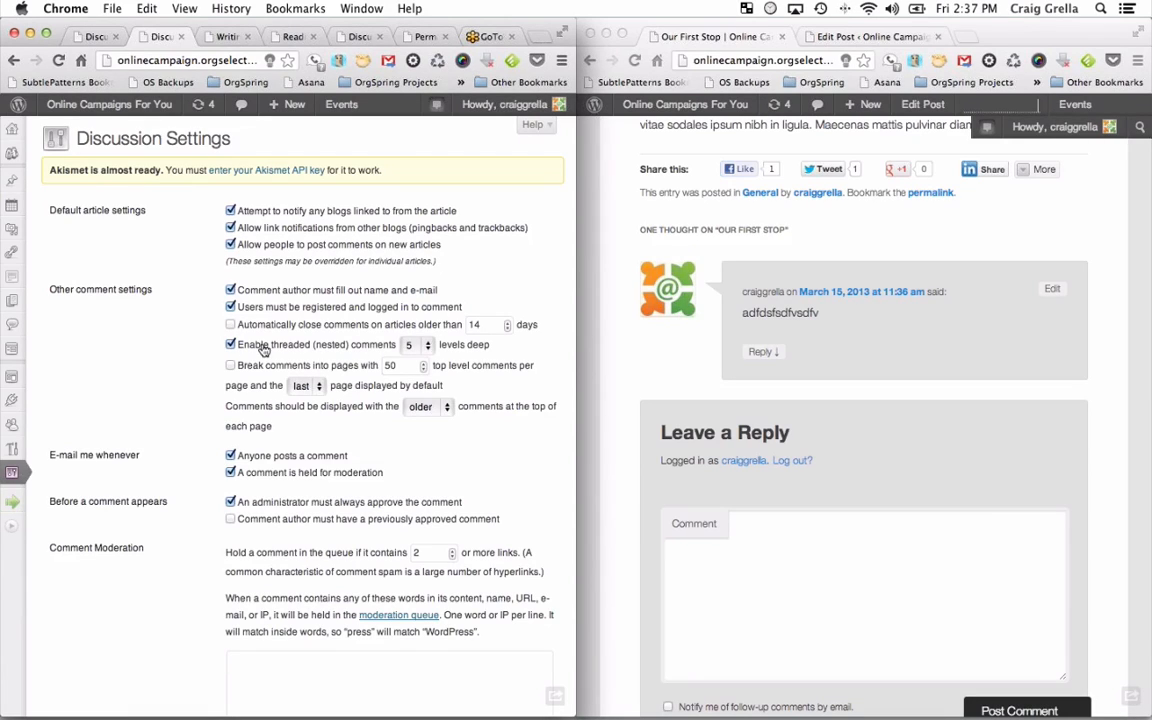
Post the nested reply 'This is anest comment' under the existing comment.
left_click(770, 352)
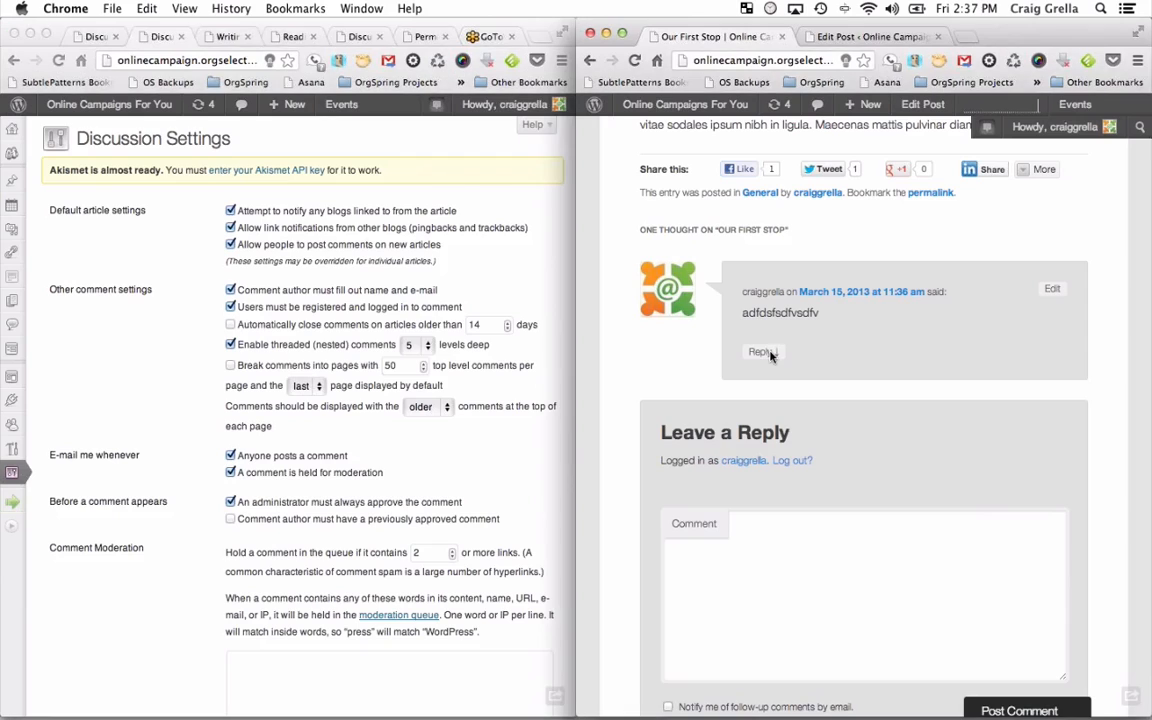
type("This ")
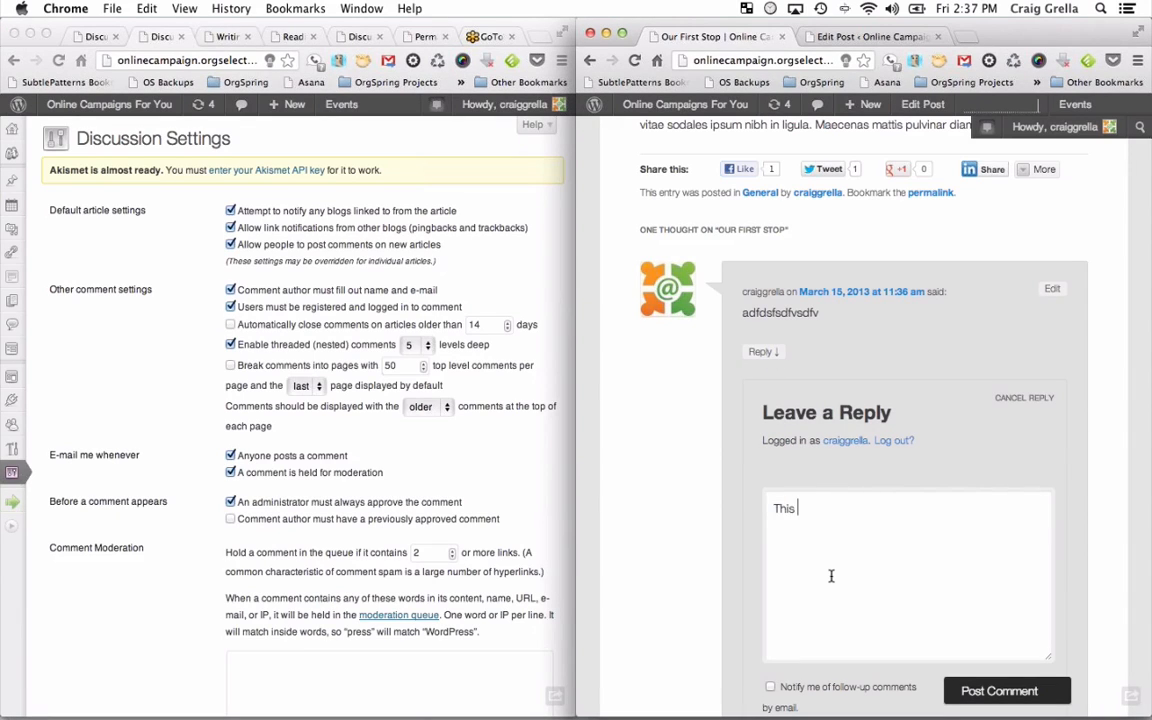
type("is anest comment")
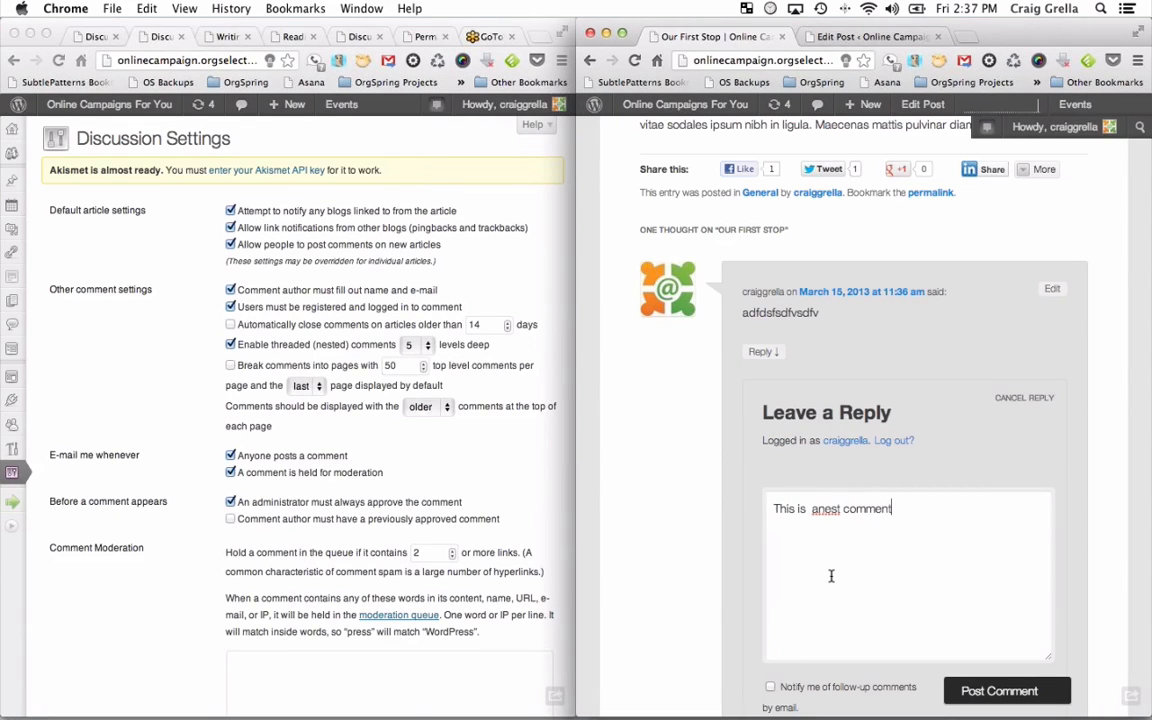
left_click(1040, 689)
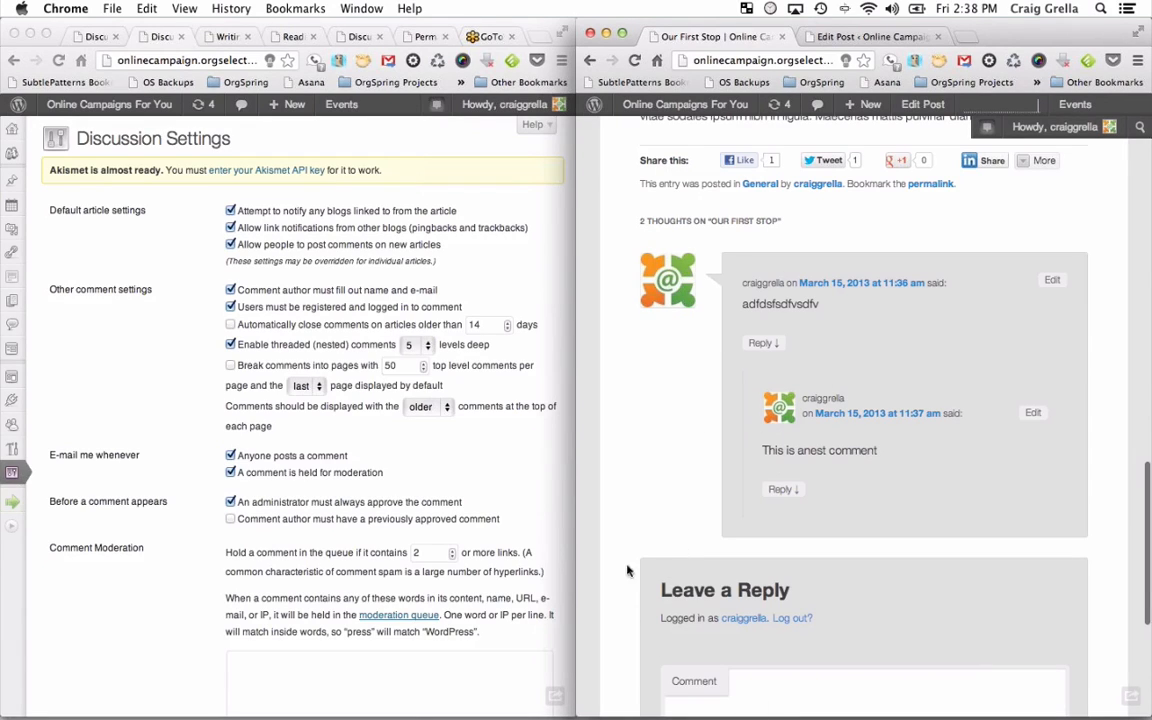
Turn off threaded comments and enable breaking comments into pages.
left_click(230, 348)
left_click(230, 346)
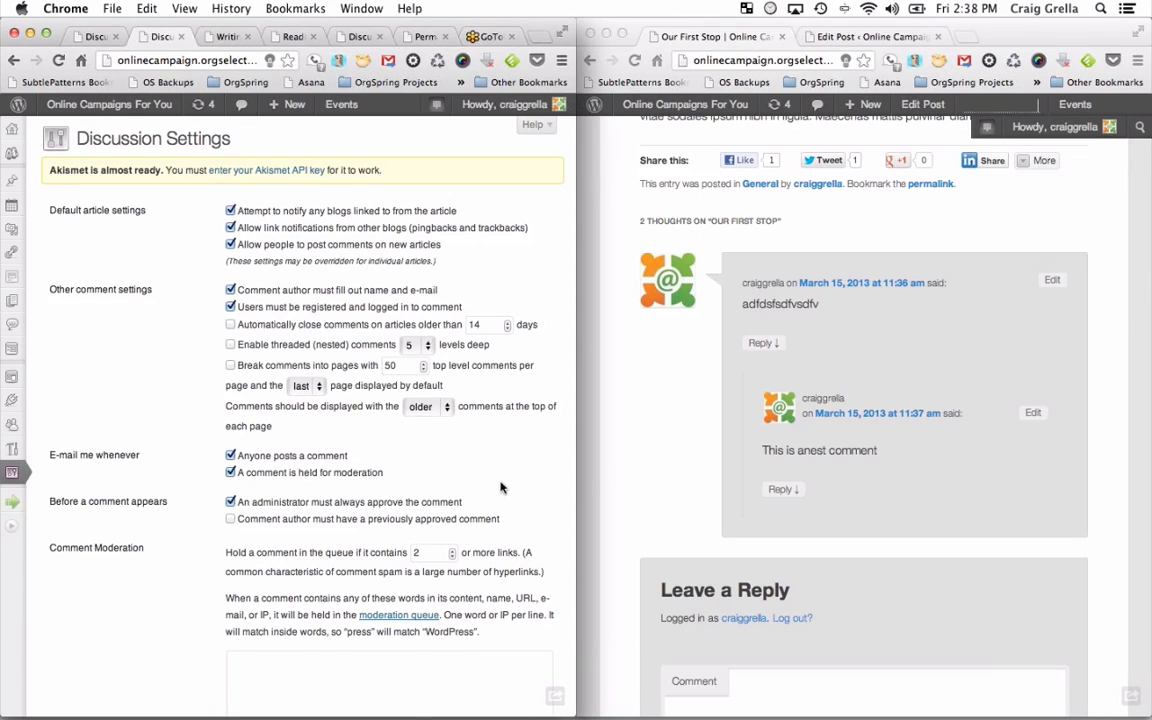
left_click(342, 368)
Scroll through the remaining discussion options and go to Permalink settings.
scroll(326, 507, "down", 2)
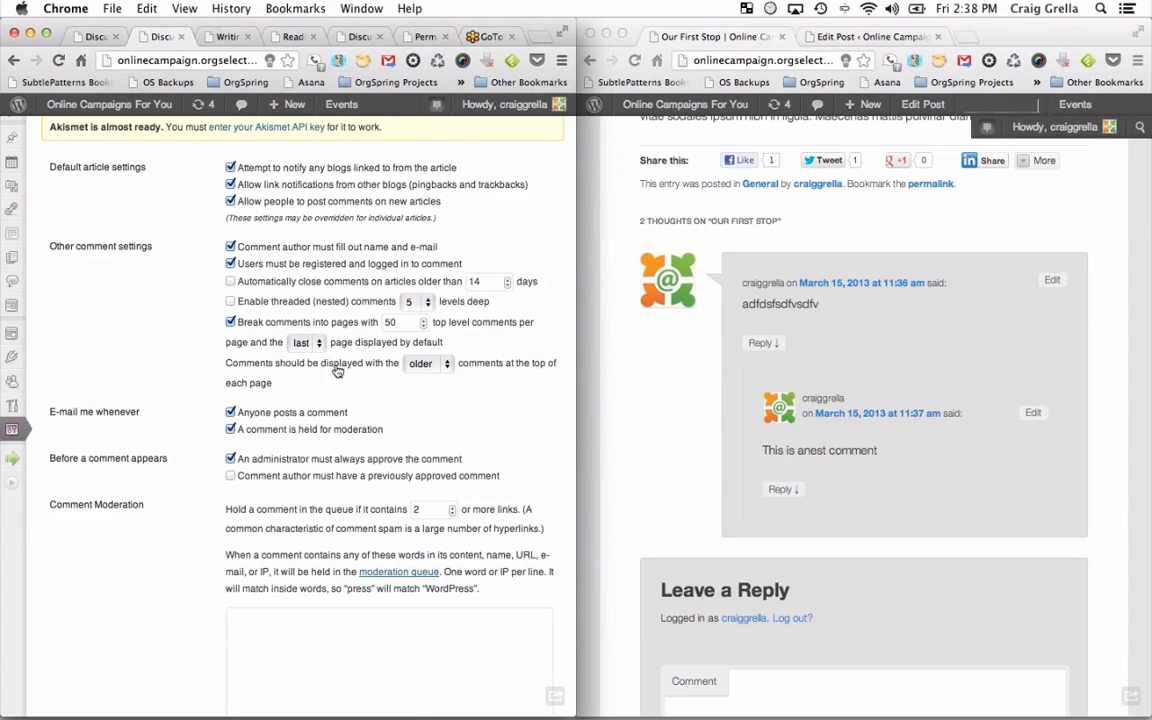
scroll(304, 335, "down", 3)
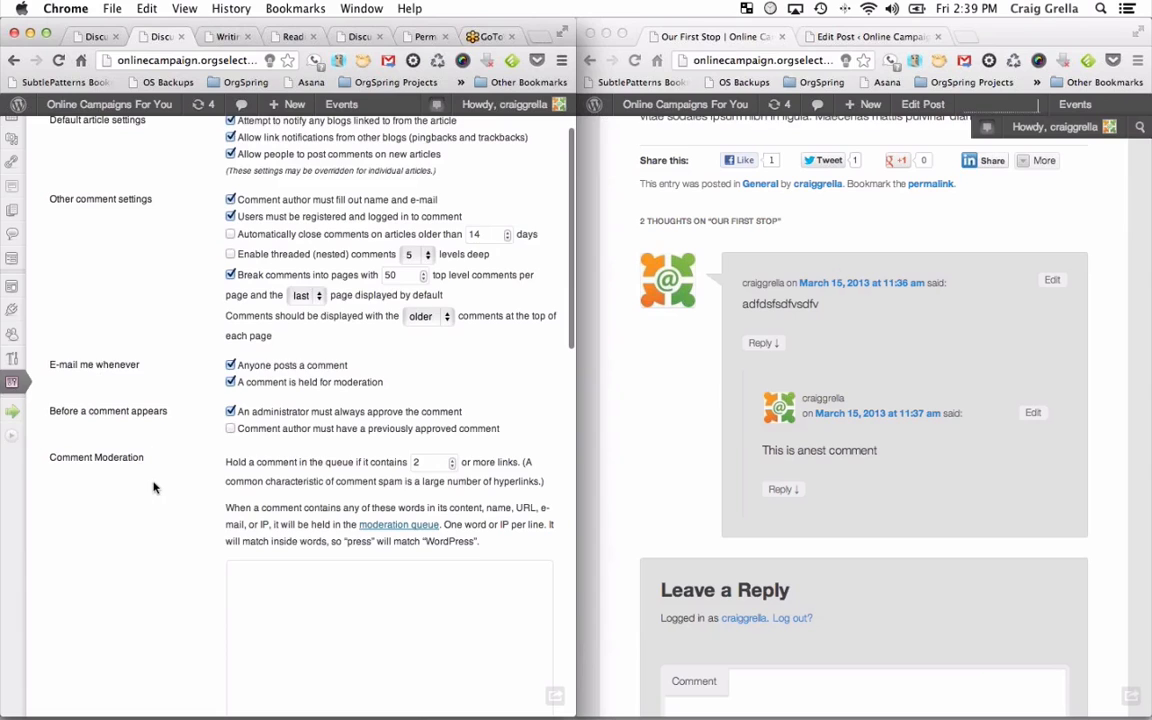
scroll(141, 440, "down", 5)
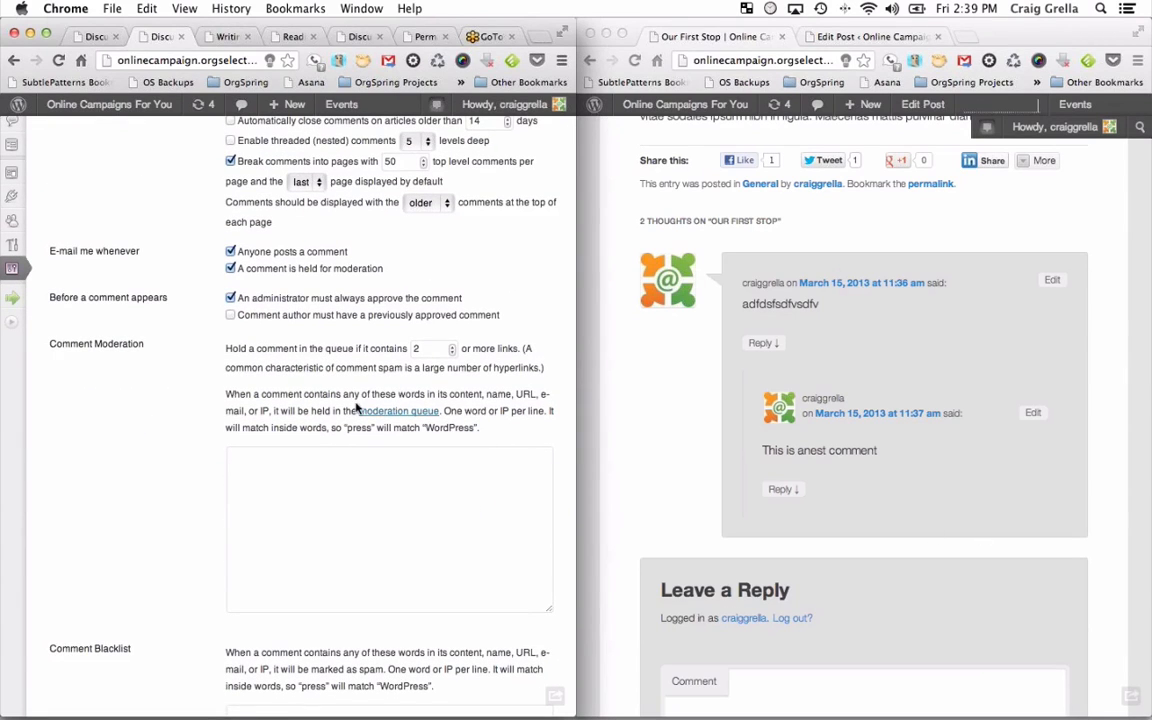
mouse_move(20, 271)
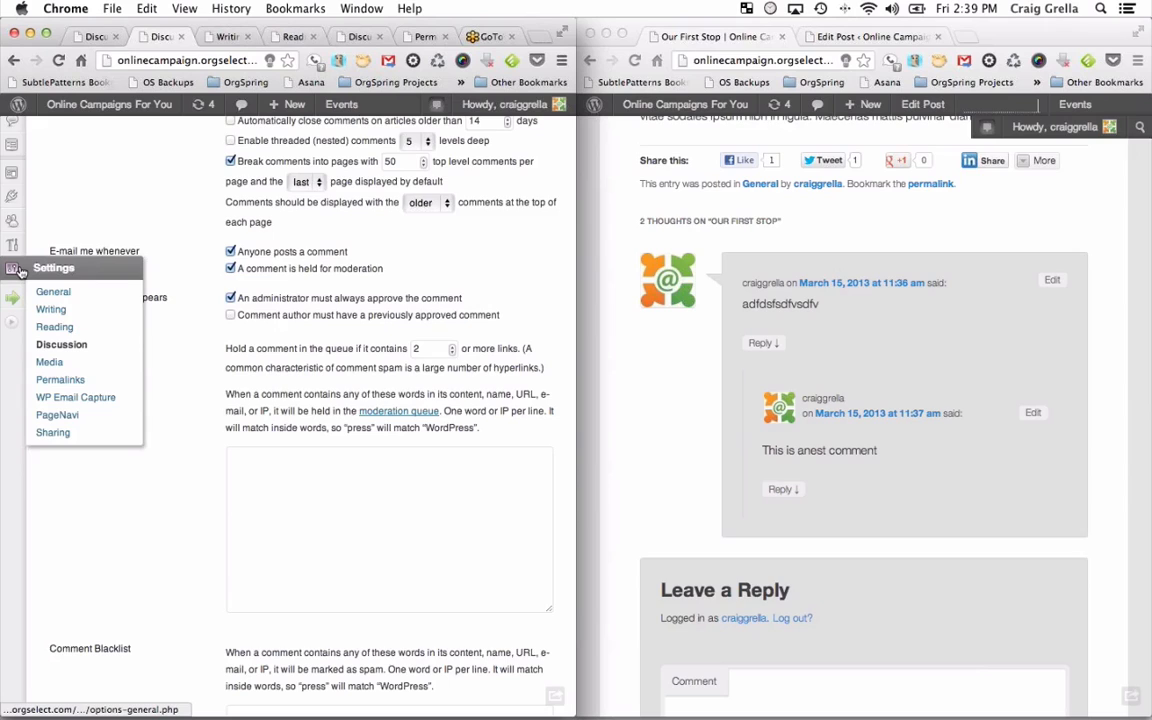
left_click(60, 381)
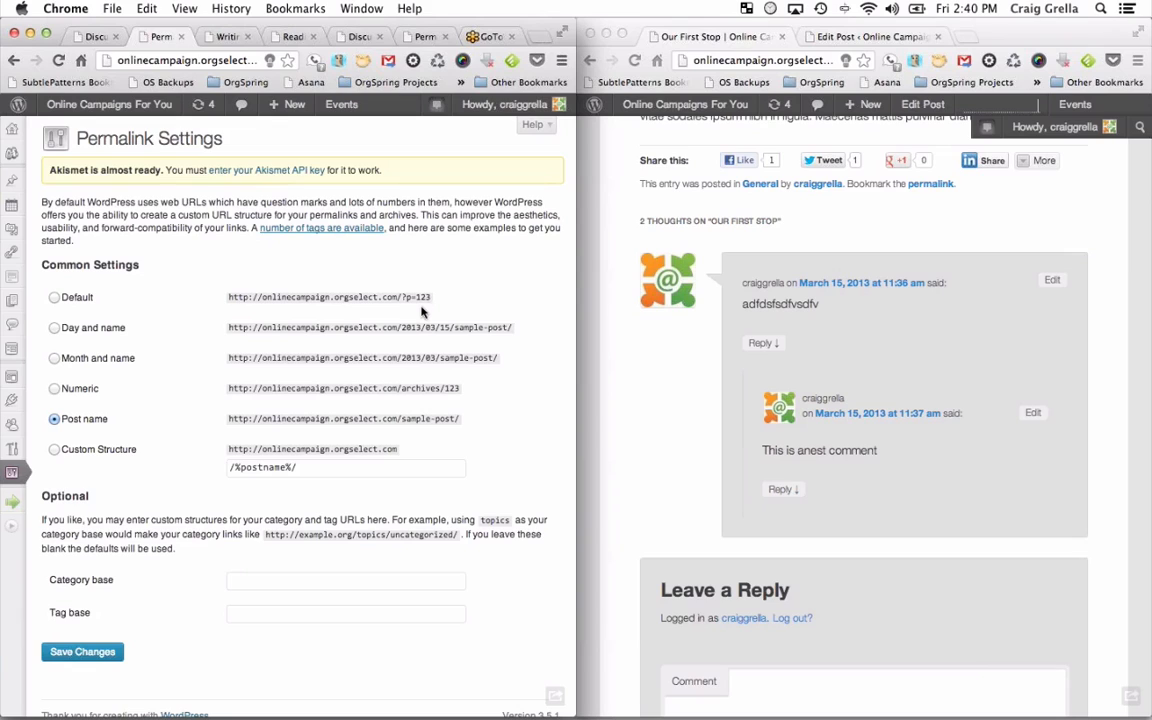
Try Day and name and Month and name permalinks, then settle on Post name (/%postname%/).
left_click(80, 328)
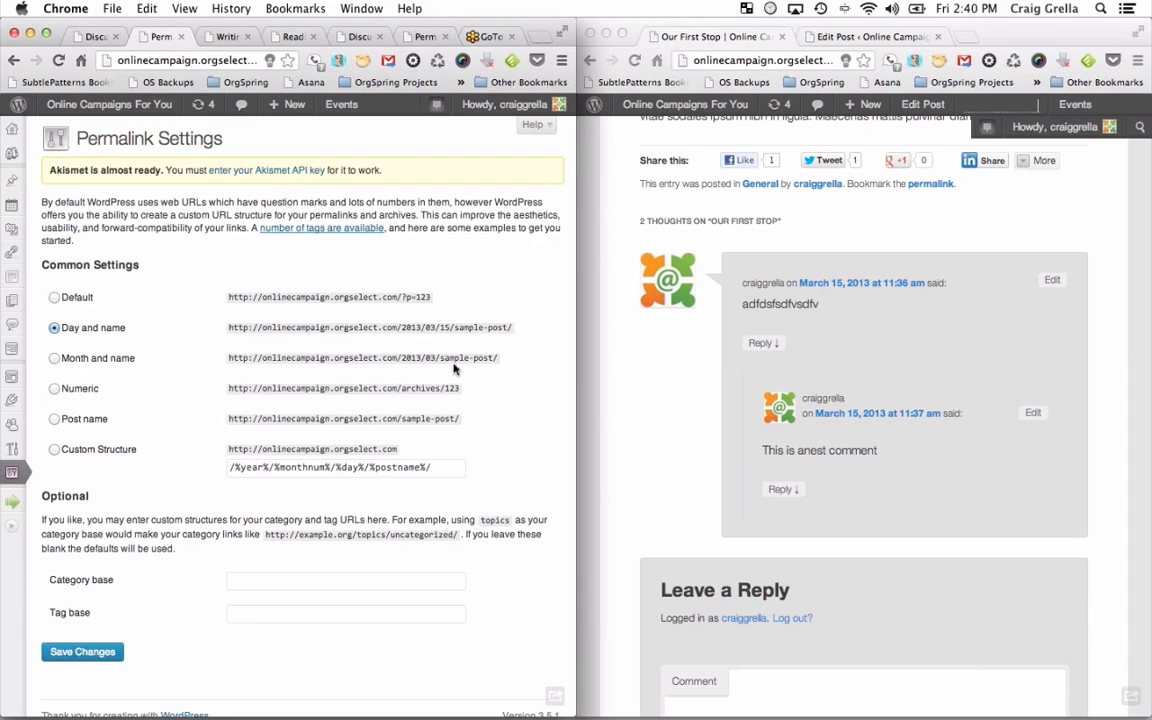
left_click(88, 360)
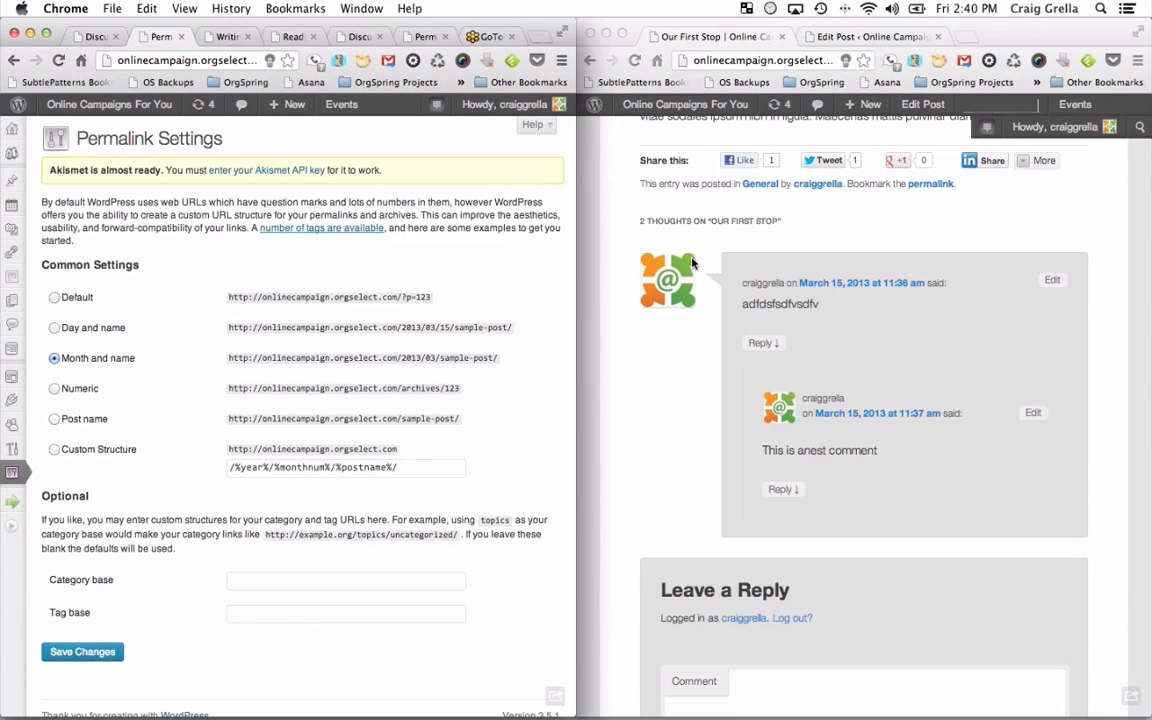
scroll(693, 262, "up", 15)
scroll(693, 262, "down", 3)
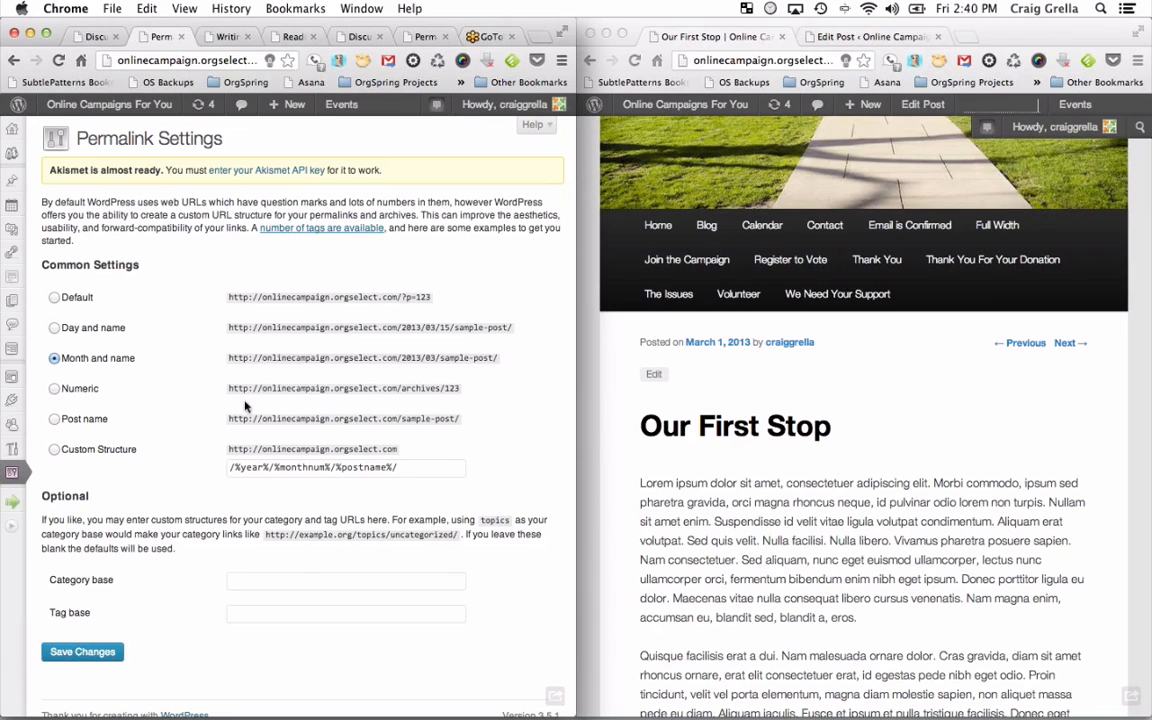
left_click(76, 422)
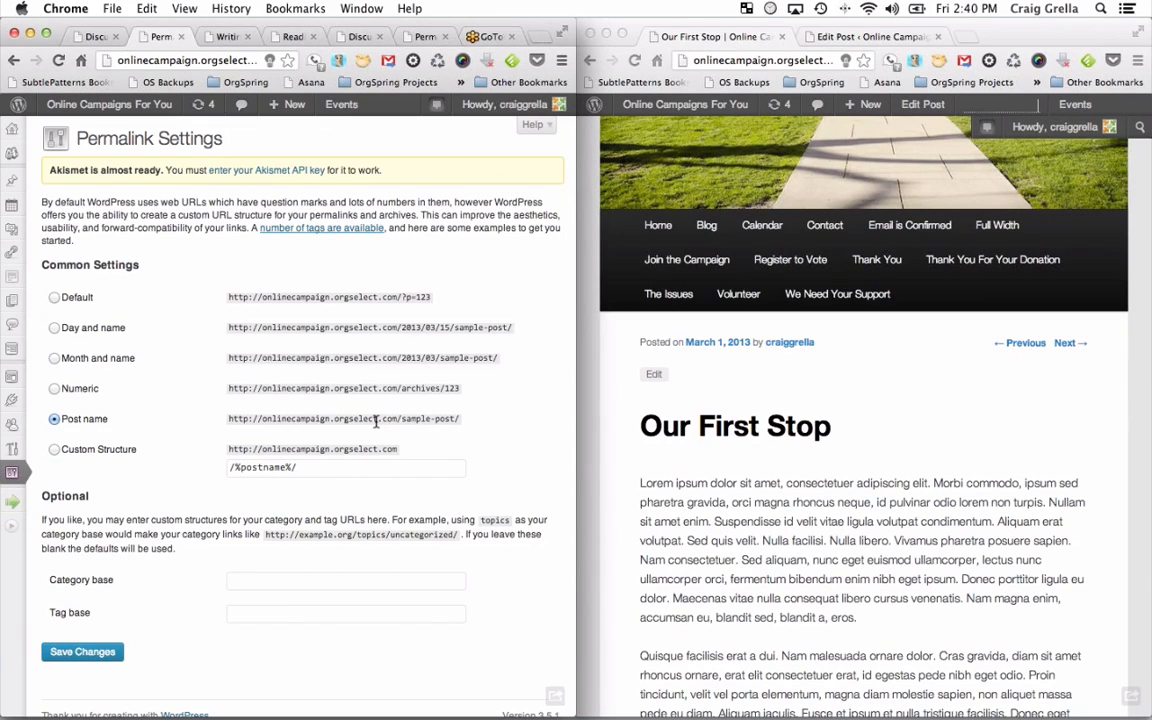
left_click(595, 20)
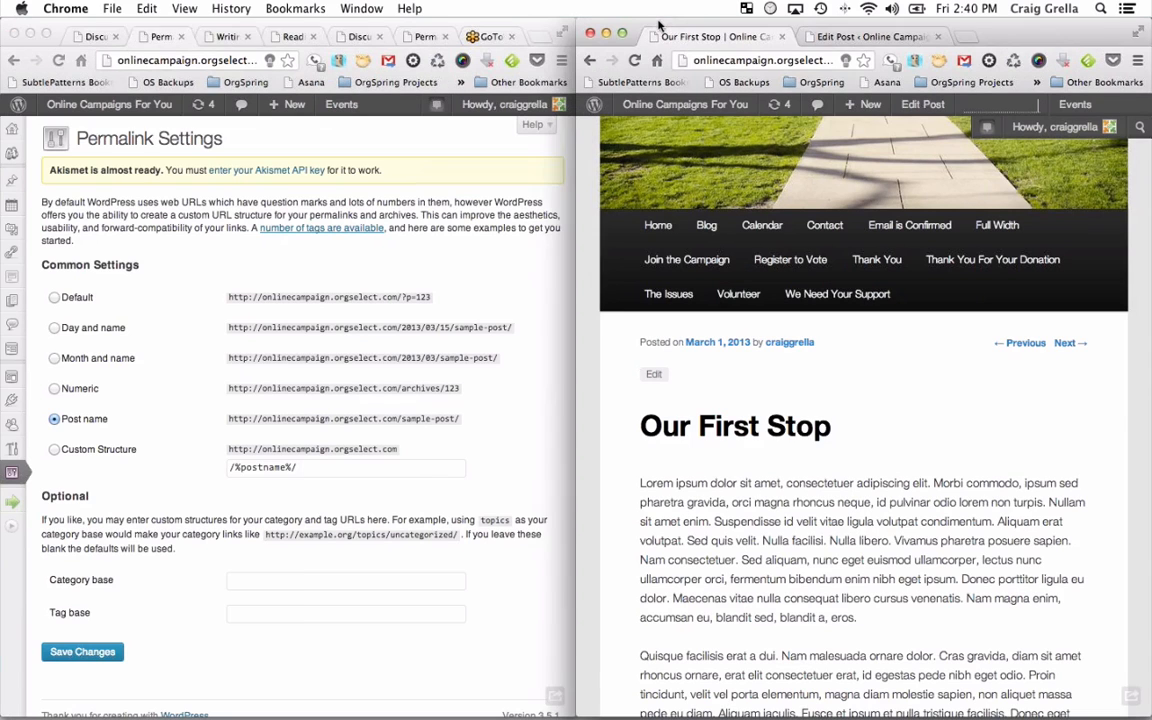
Widen the post window and reload Our First Stop without the '/#comment-11' anchor.
left_click_drag(576, 187, 32, 244)
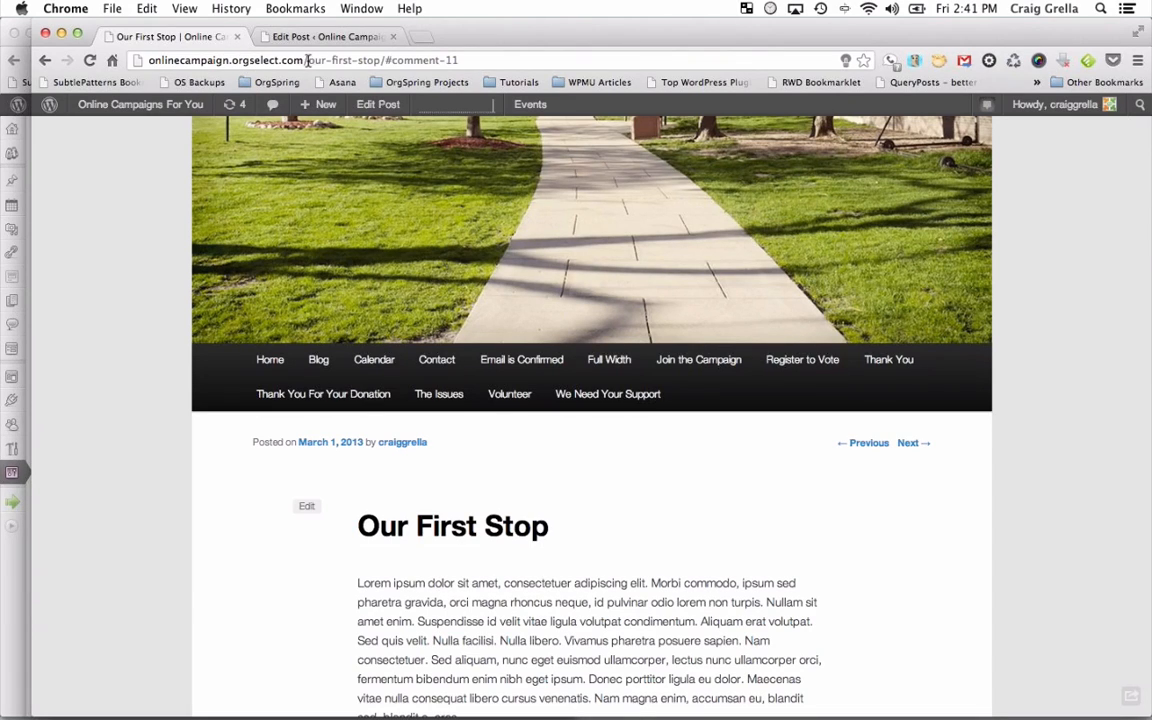
left_click_drag(381, 60, 595, 75)
key("BackSpace")
key("Return")
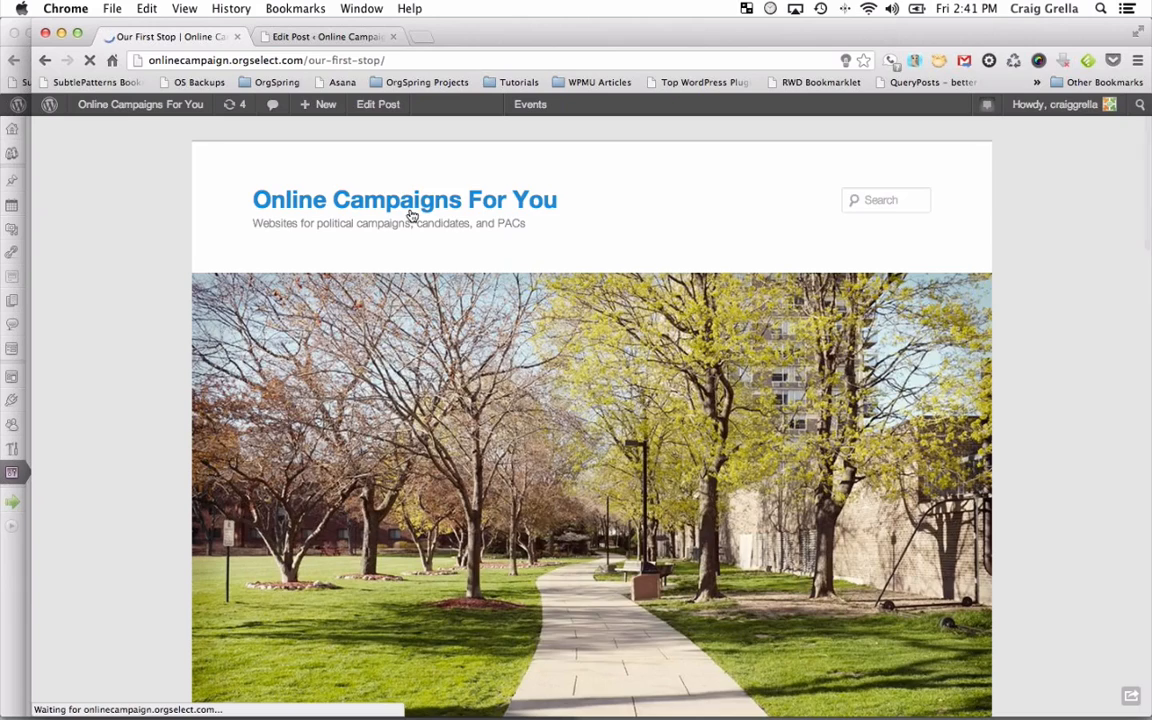
Scroll through the reloaded post and move its window aside to reveal the admin.
scroll(411, 214, "down", 5)
scroll(411, 214, "down", 5)
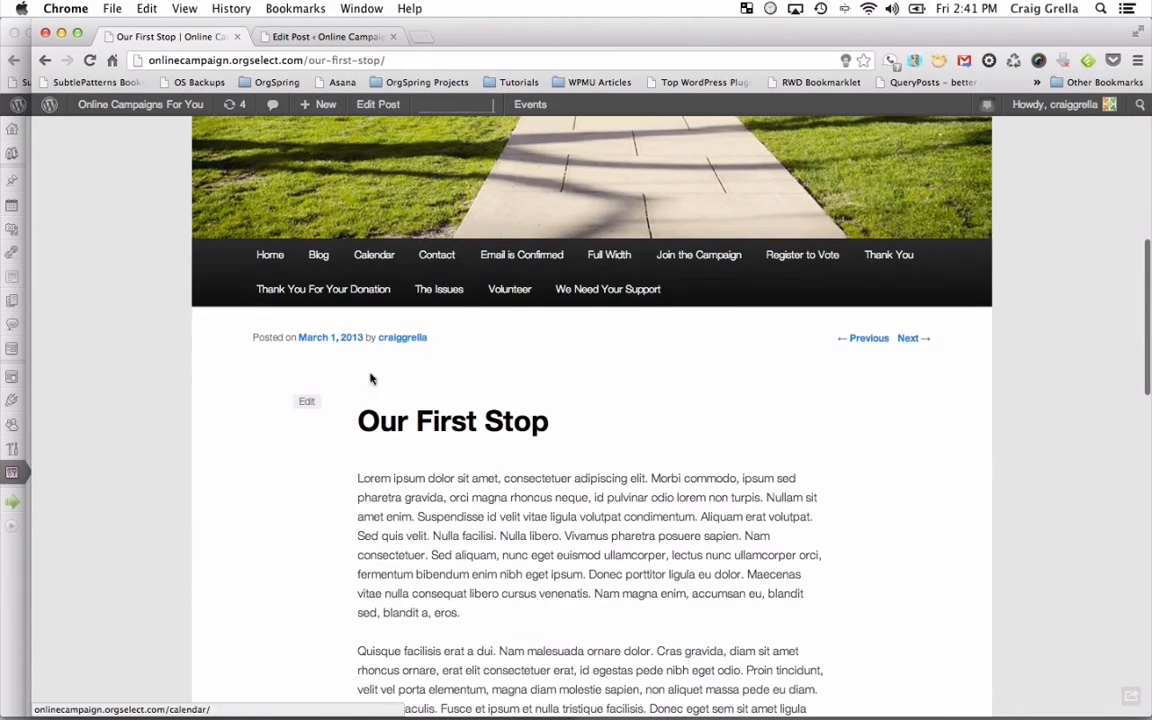
scroll(488, 458, "down", 2)
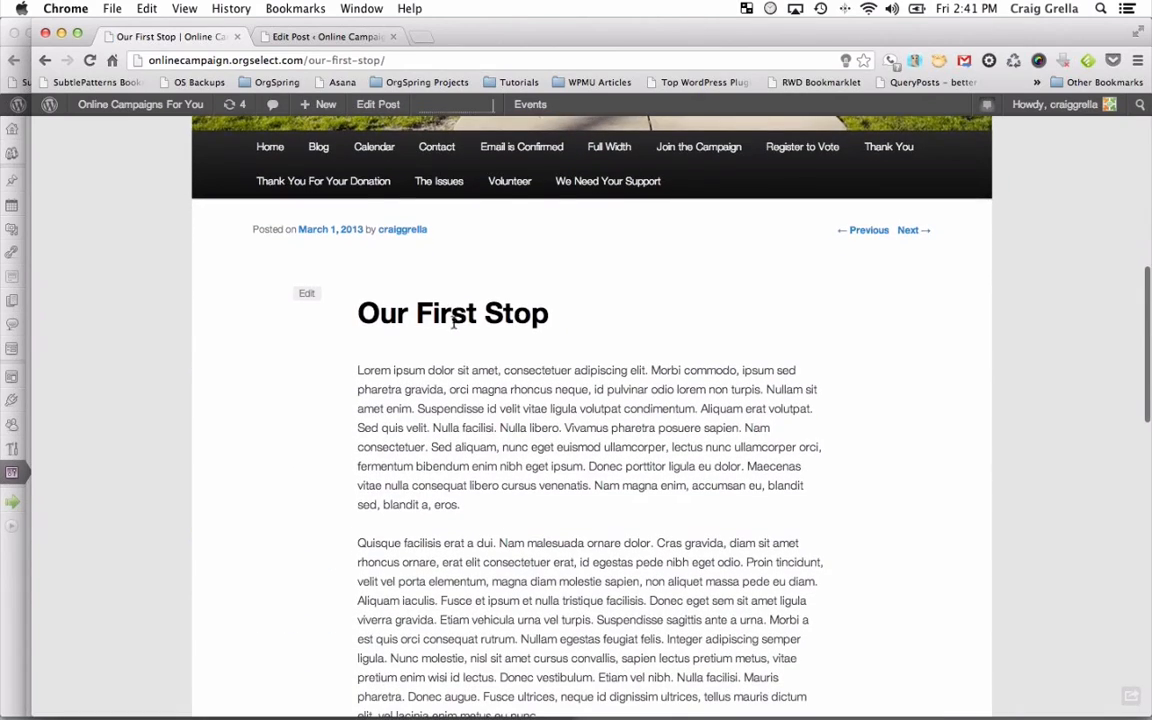
left_click(399, 60)
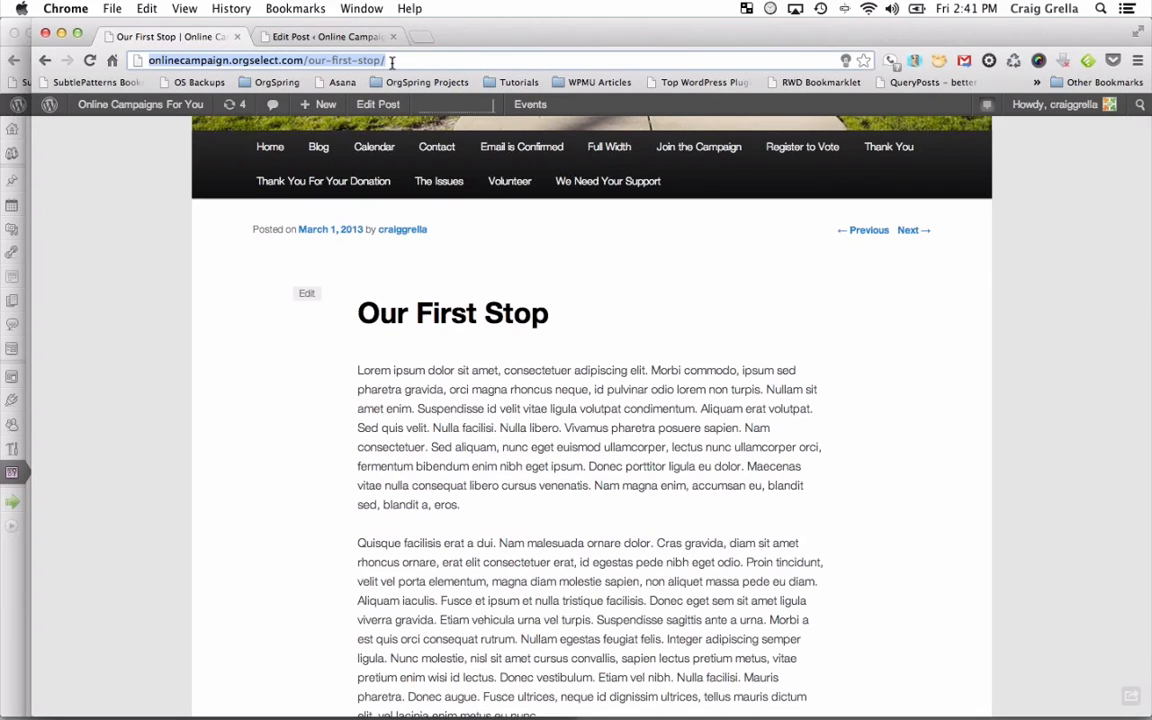
scroll(417, 347, "down", 9)
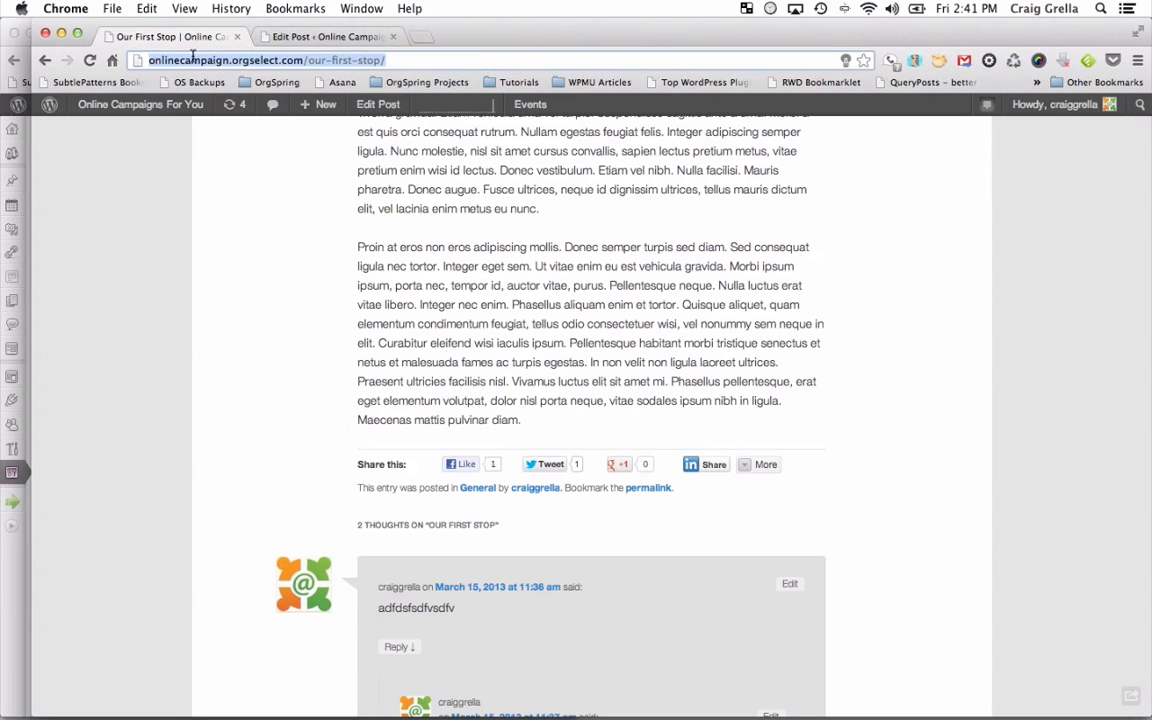
left_click_drag(1079, 25, 1148, 32)
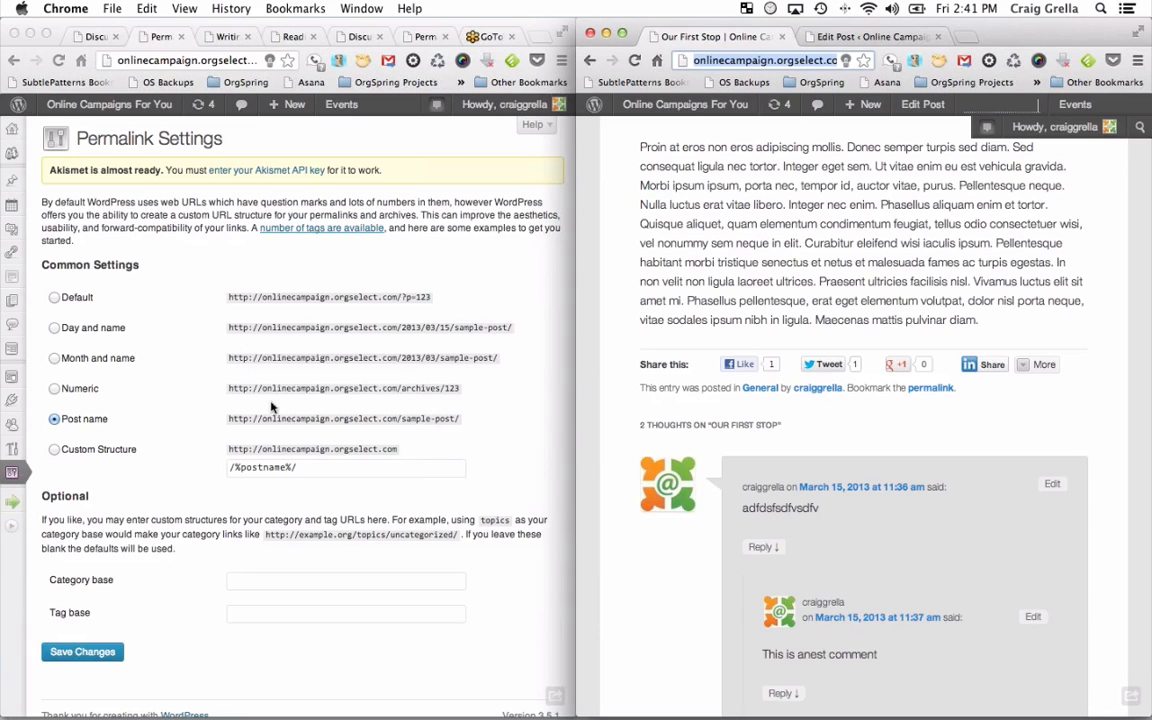
left_click(12, 472)
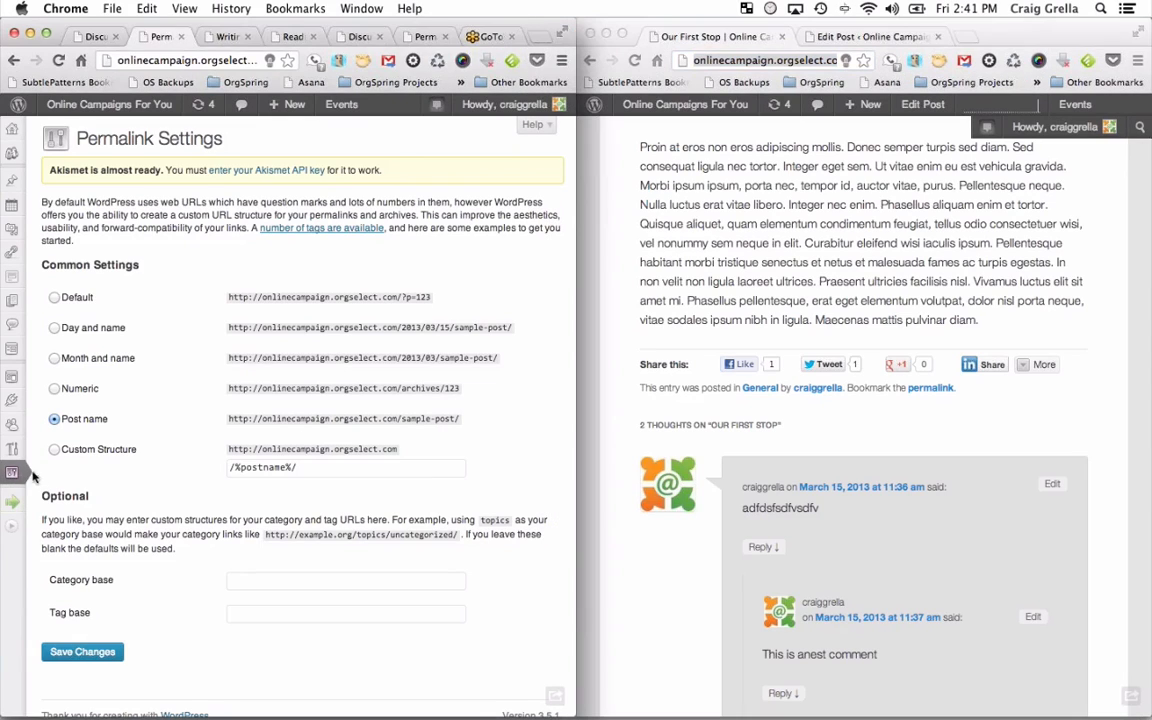
left_click(62, 584)
left_click(790, 61)
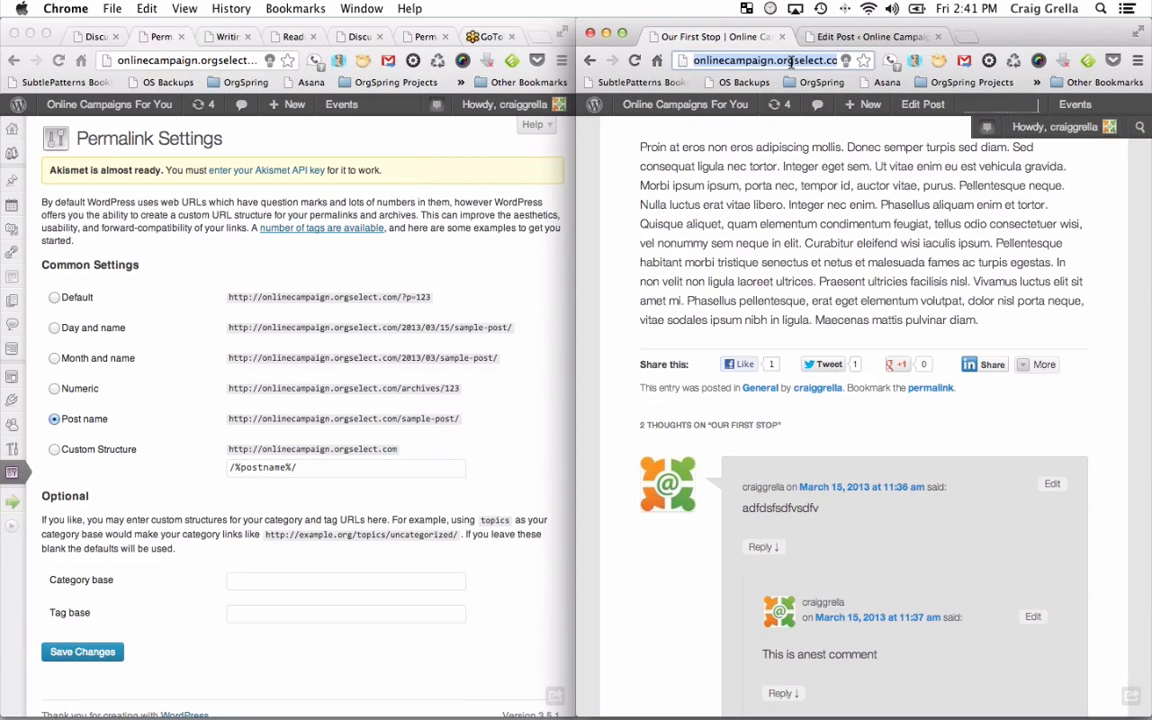
scroll(975, 225, "up", 10)
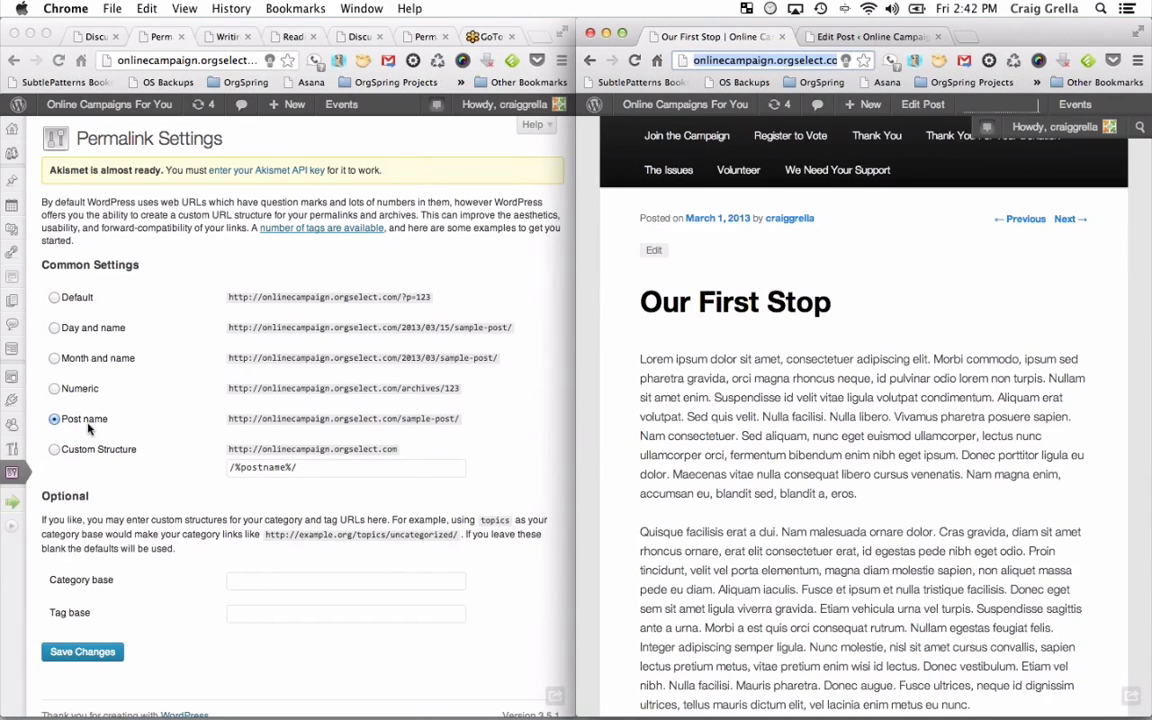
left_click(17, 430)
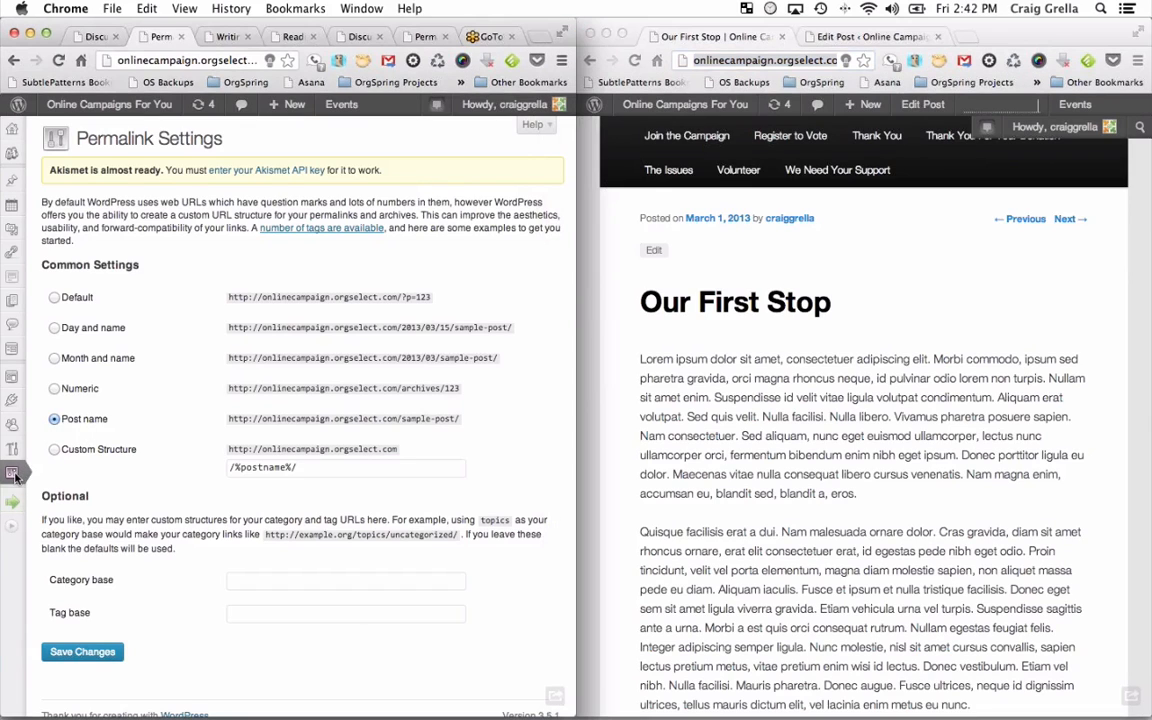
mouse_move(28, 480)
mouse_move(14, 186)
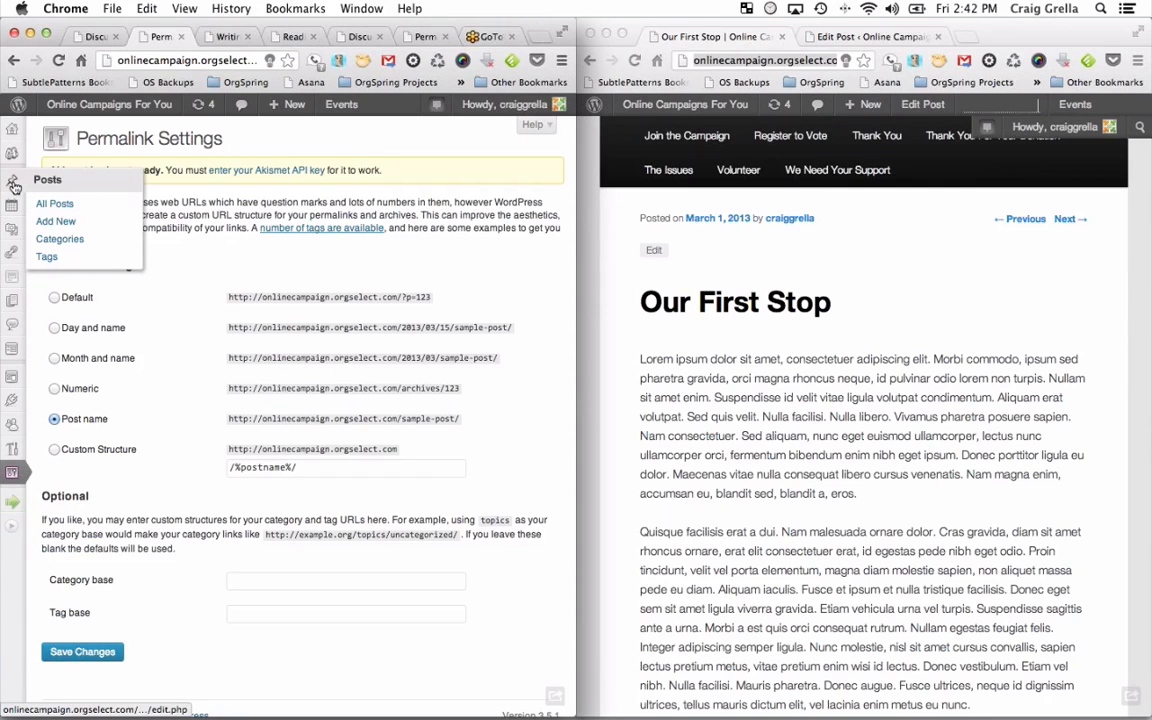
Show the Posts list and stretch the admin window across the full screen.
left_click(14, 186)
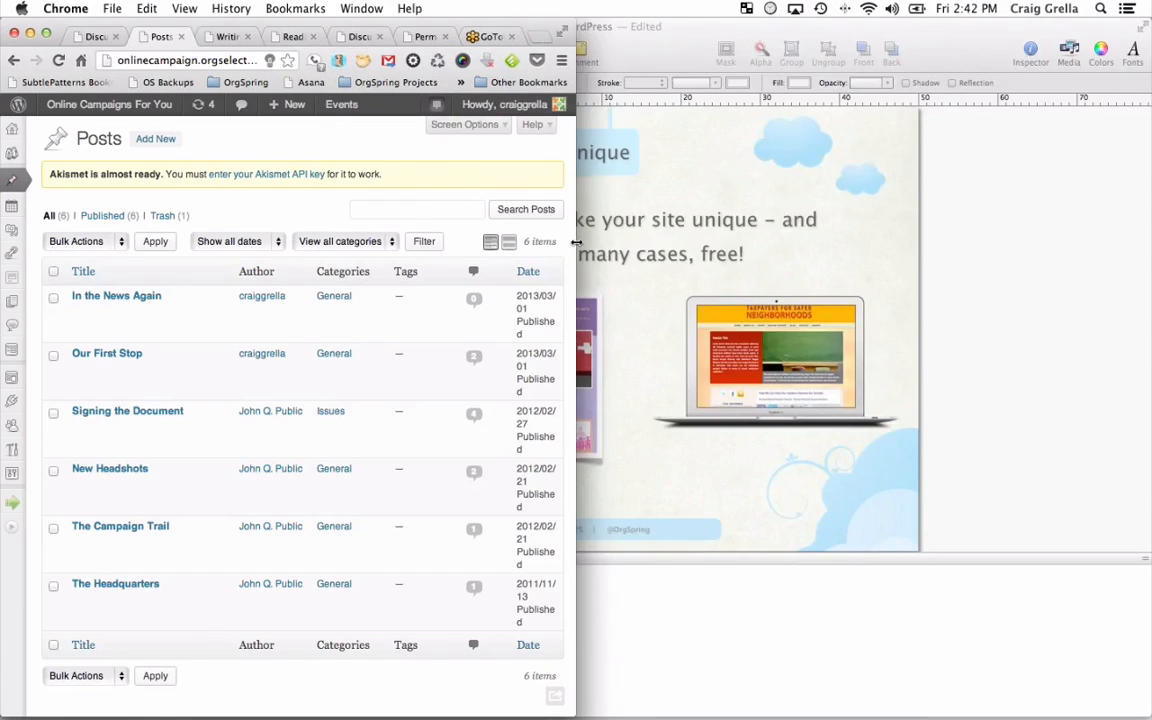
left_click_drag(576, 242, 1140, 249)
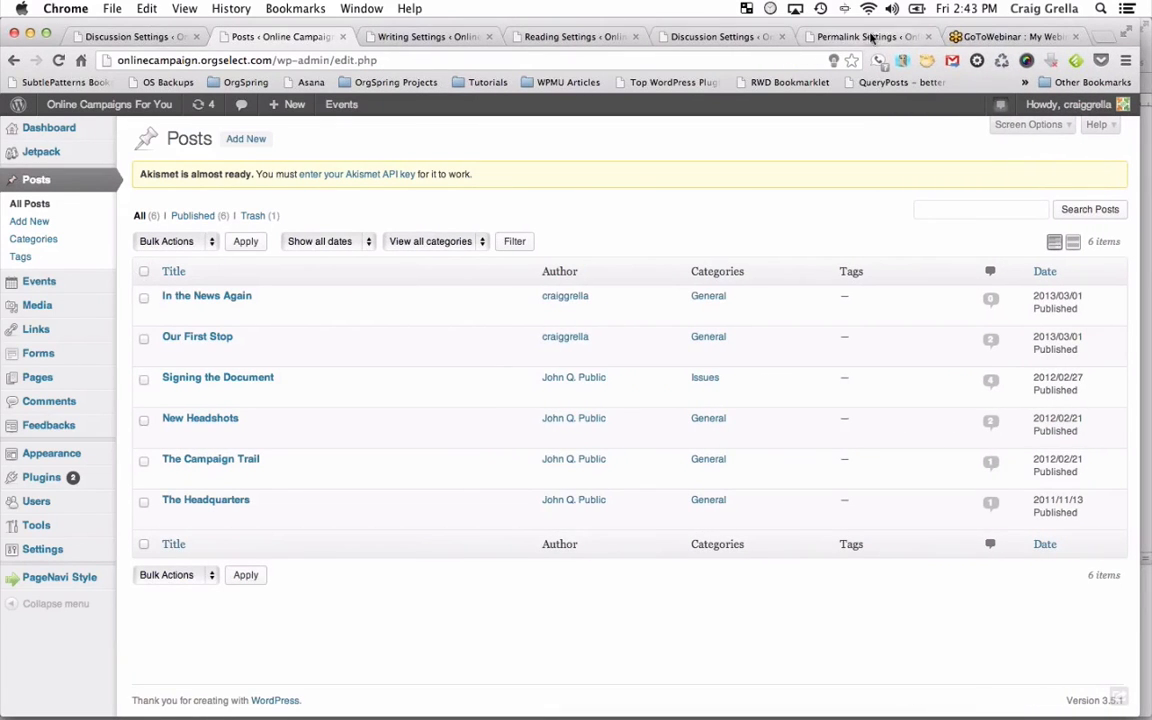
left_click_drag(866, 24, 860, 1)
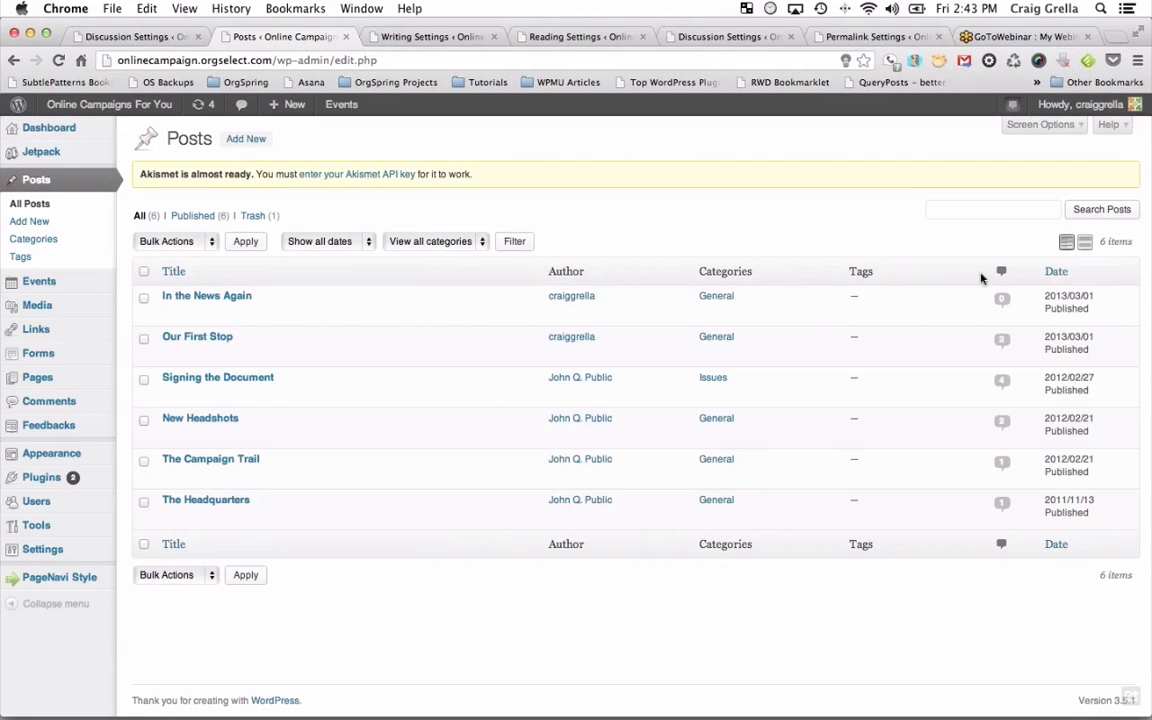
Sort posts by title, then by date newest first, and select every post.
left_click(165, 268)
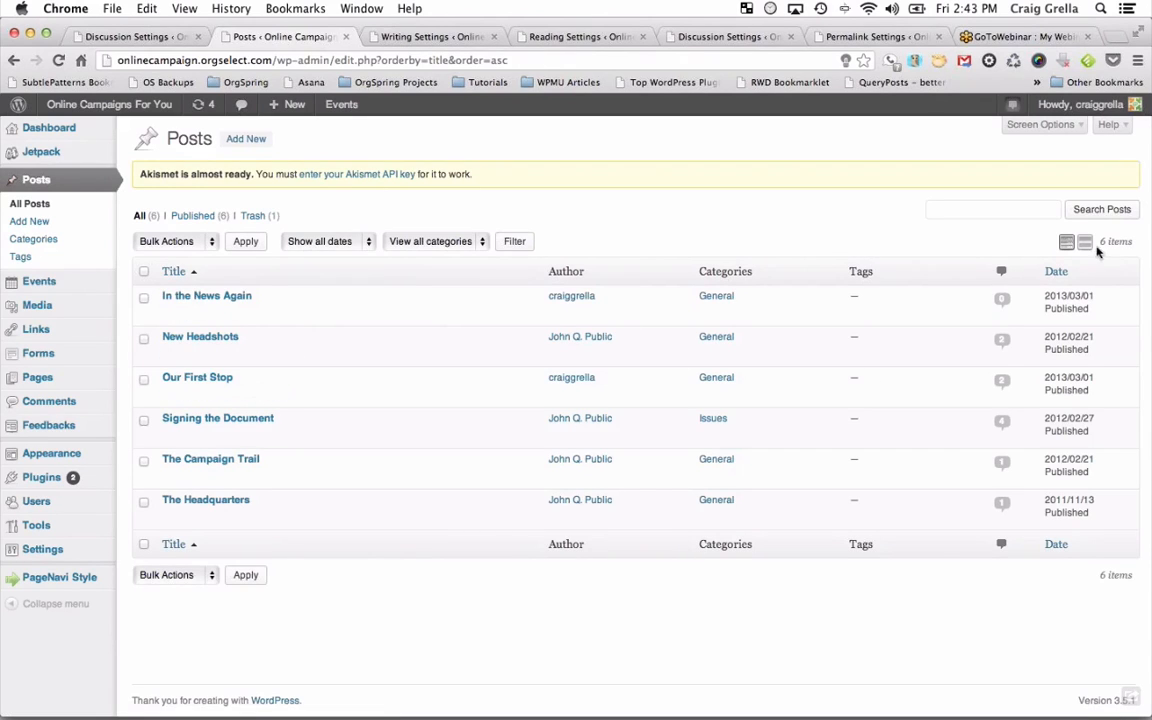
left_click(1056, 272)
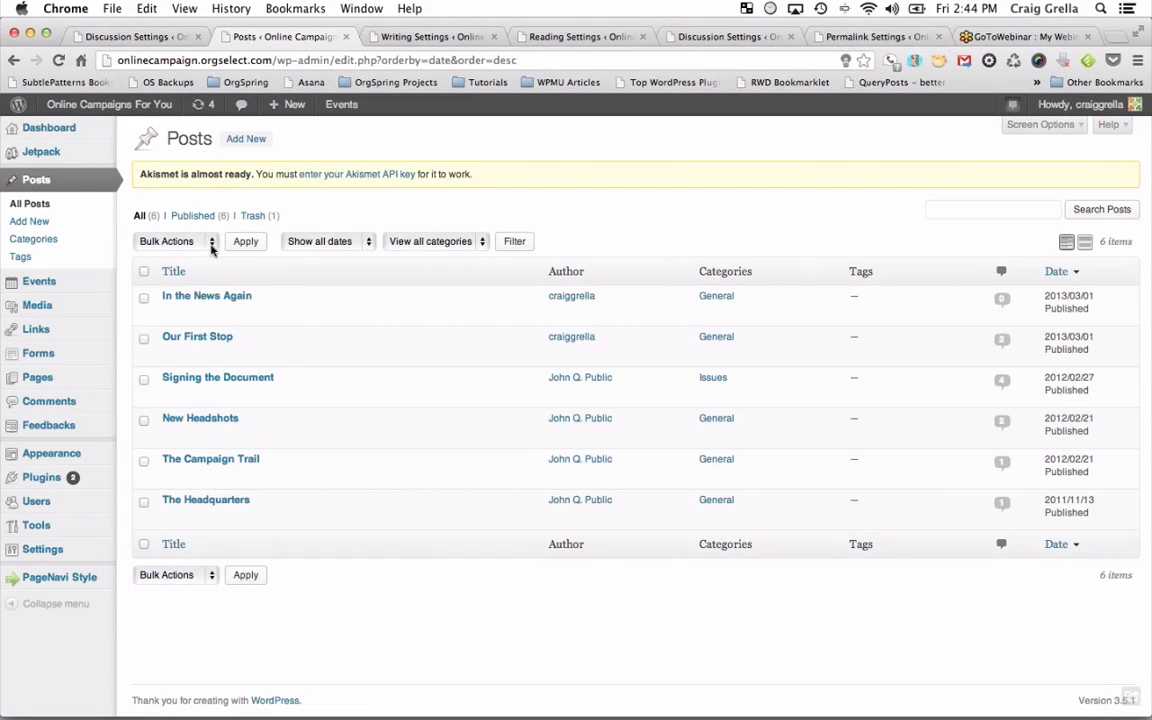
left_click(144, 271)
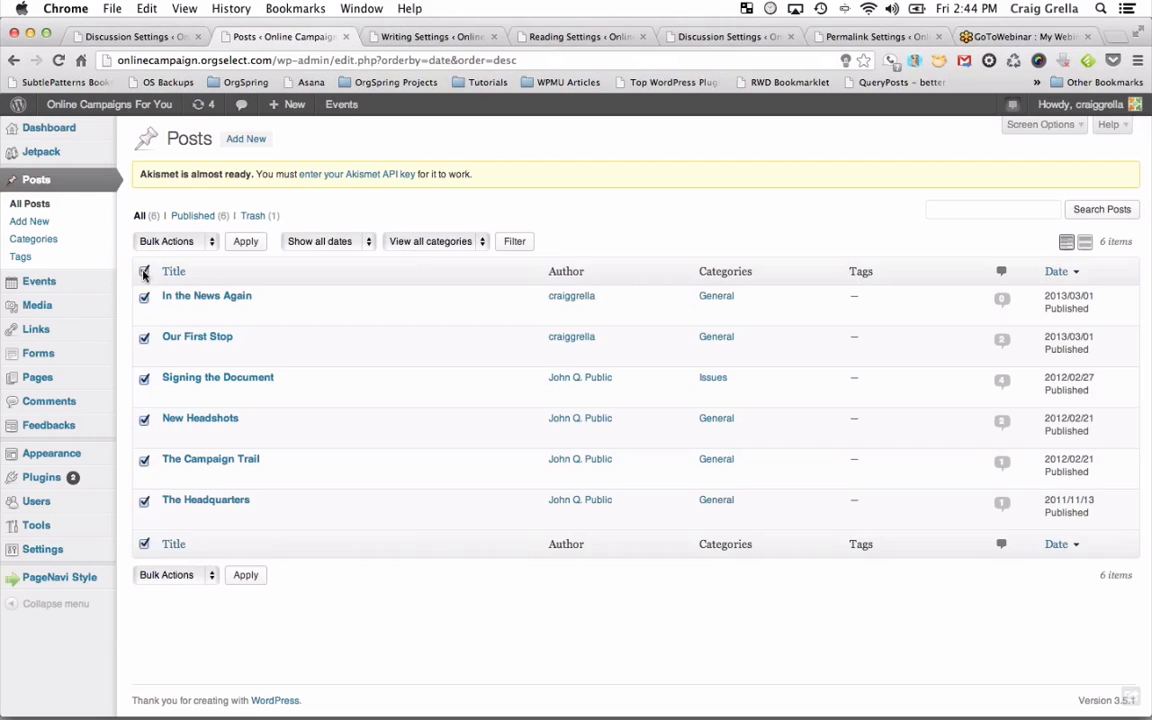
Bulk-edit the six selected posts to add the tag 'Campaign Trail' and update them.
left_click(211, 244)
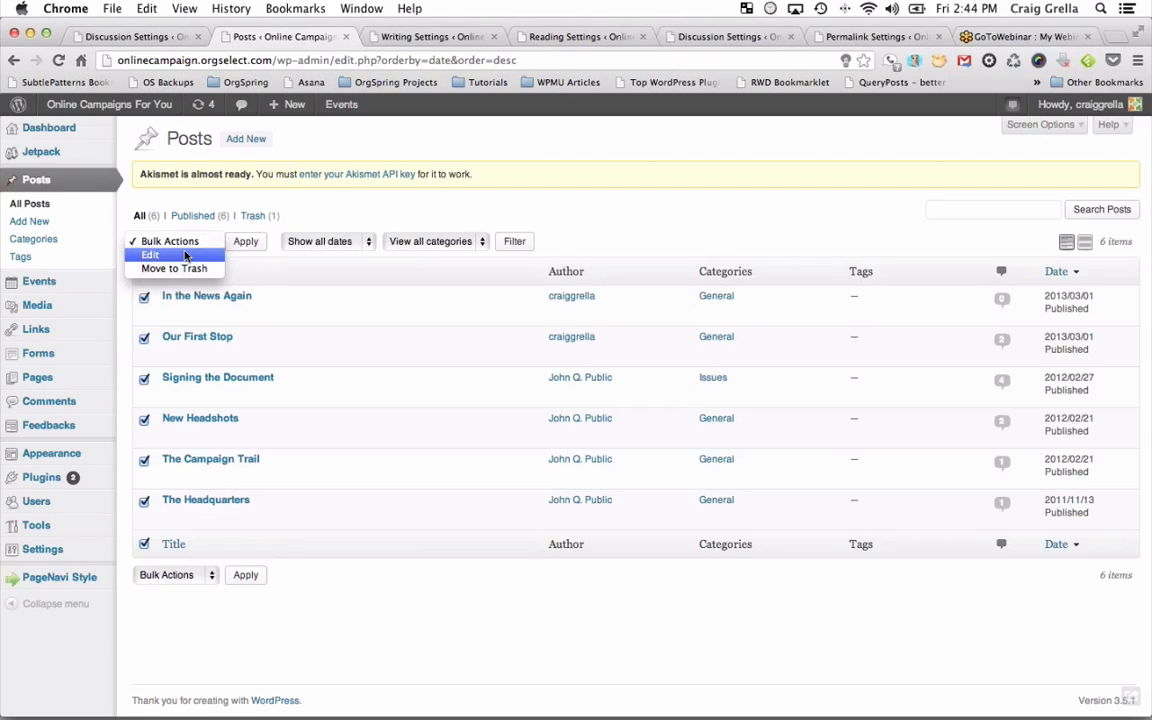
left_click(185, 256)
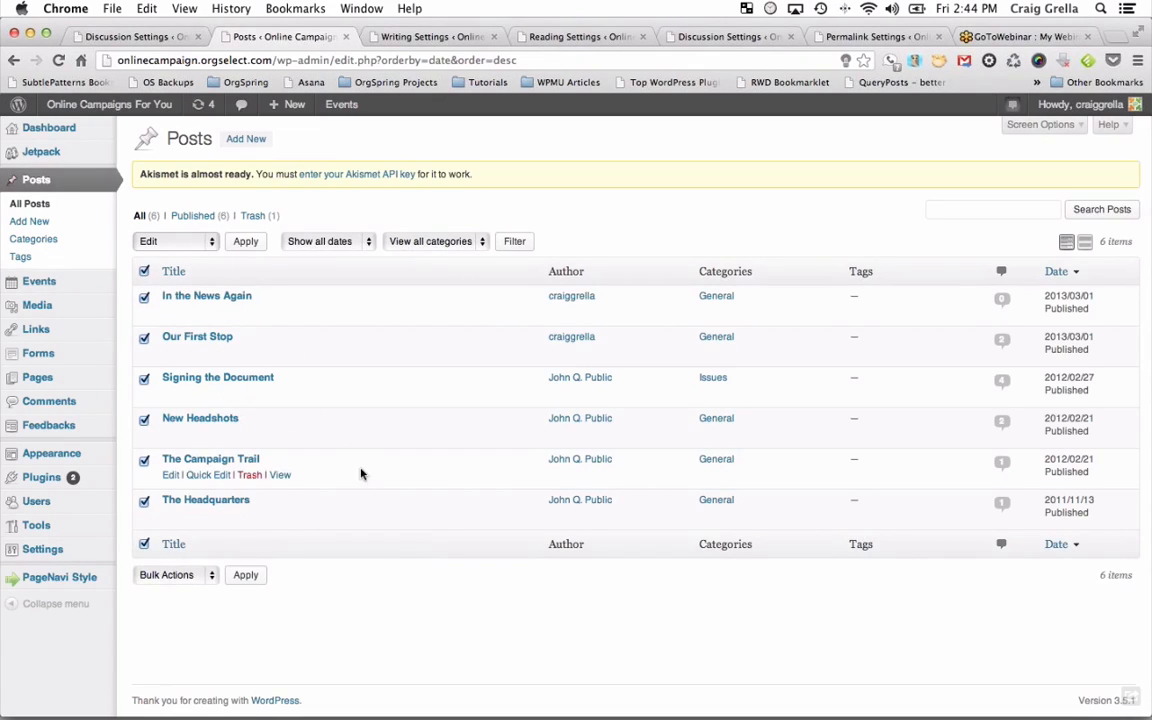
left_click(245, 241)
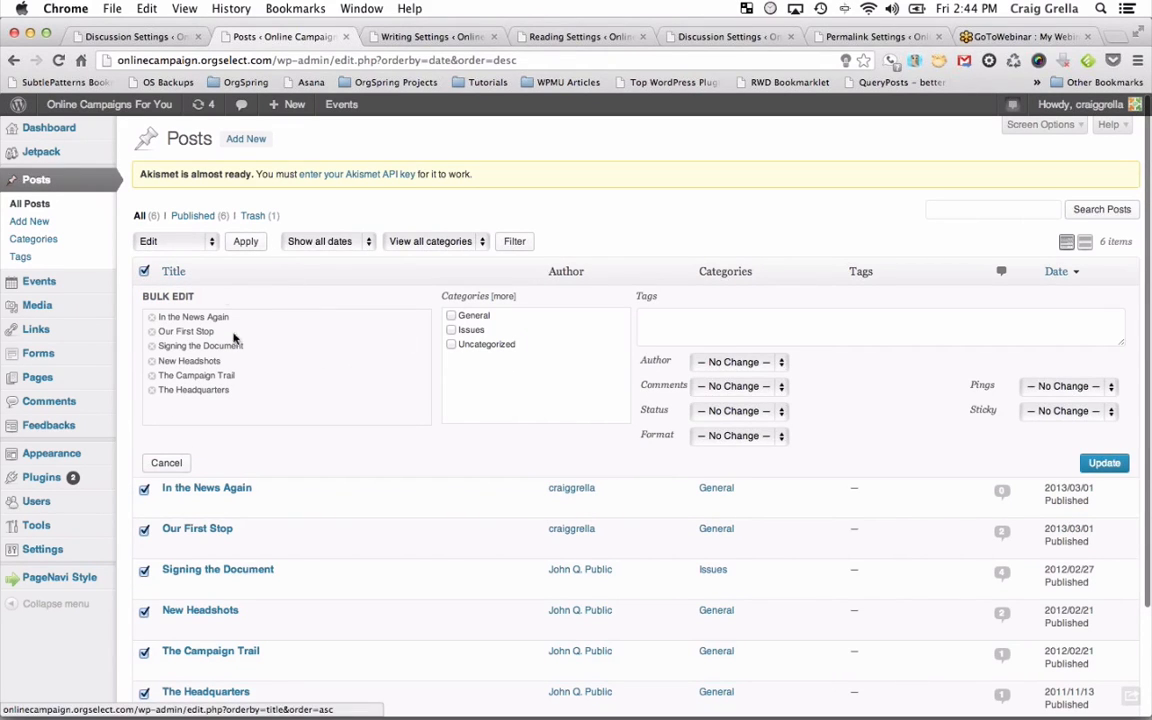
scroll(193, 522, "down", 3)
scroll(193, 514, "up", 2)
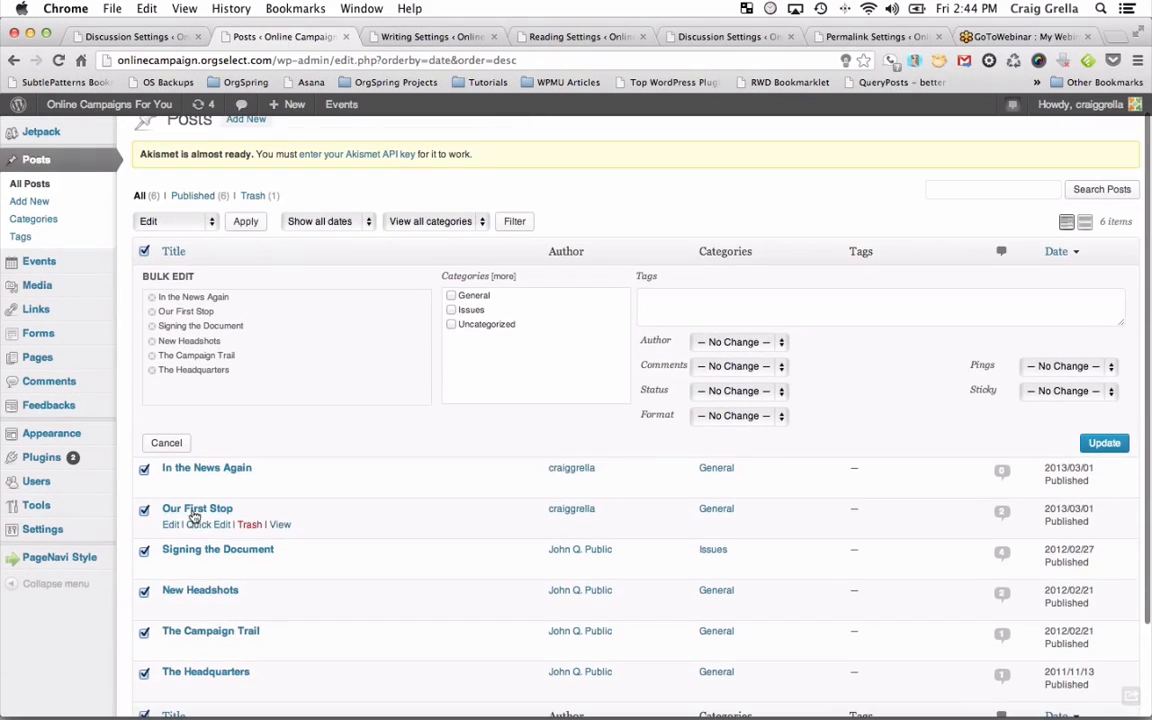
left_click(664, 298)
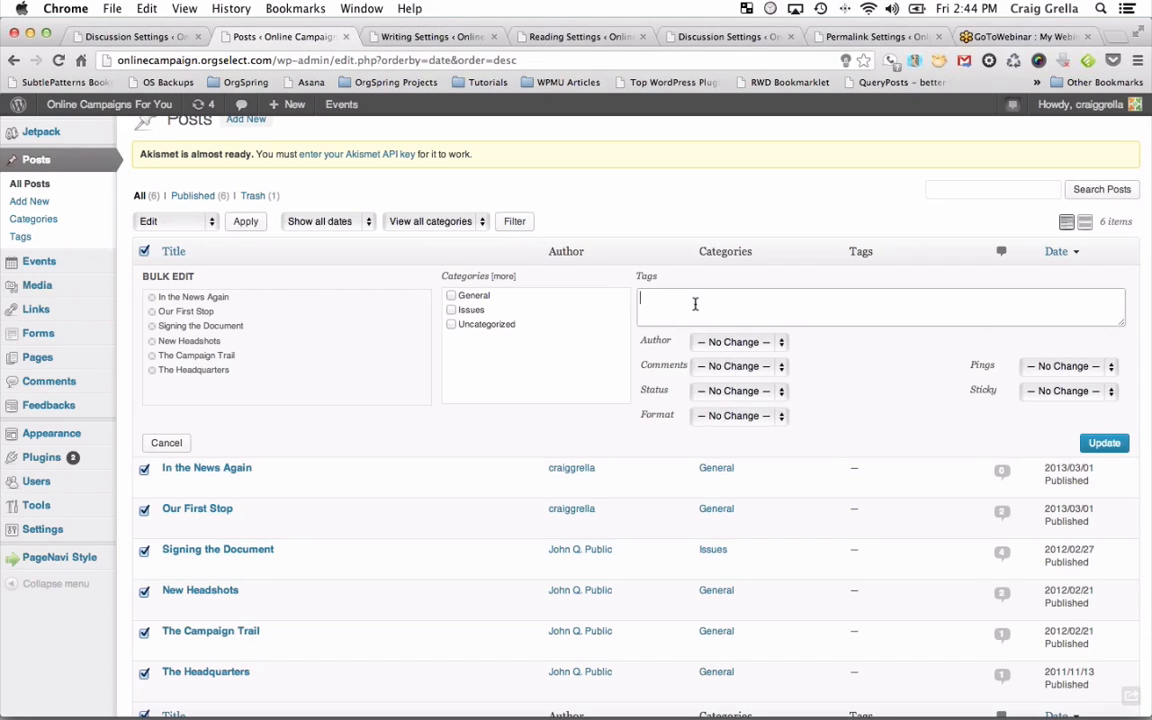
type("Campaign Trail")
left_click(1105, 446)
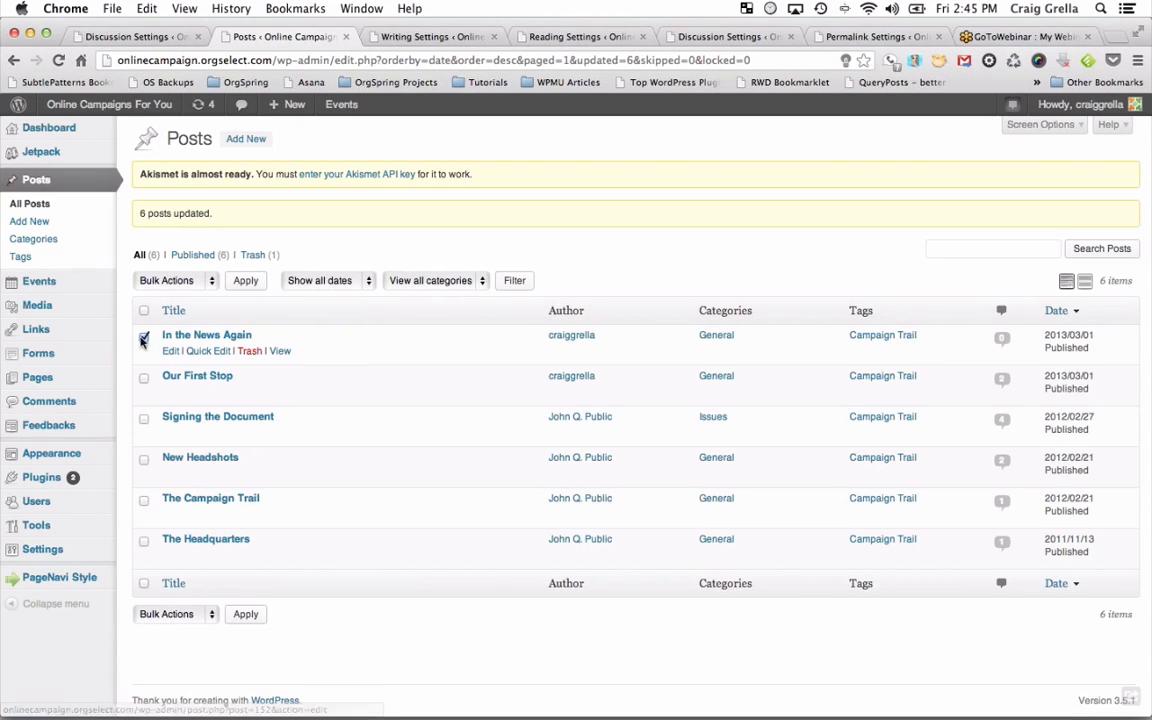
left_click(144, 337)
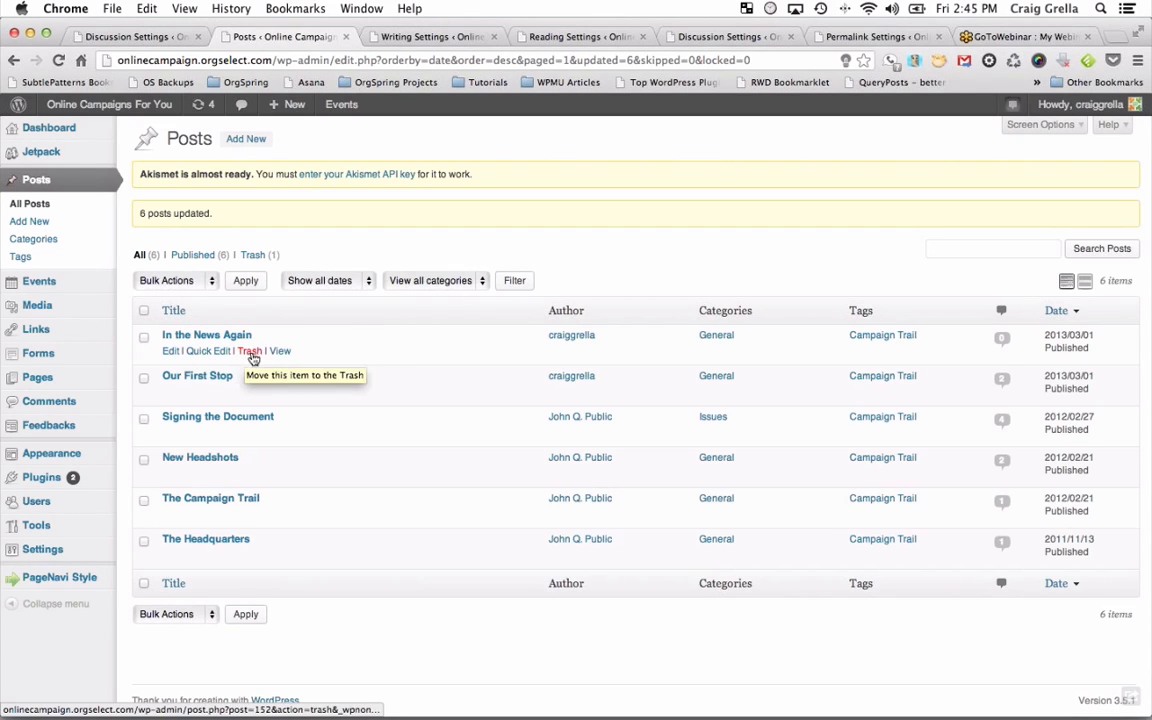
left_click(172, 355)
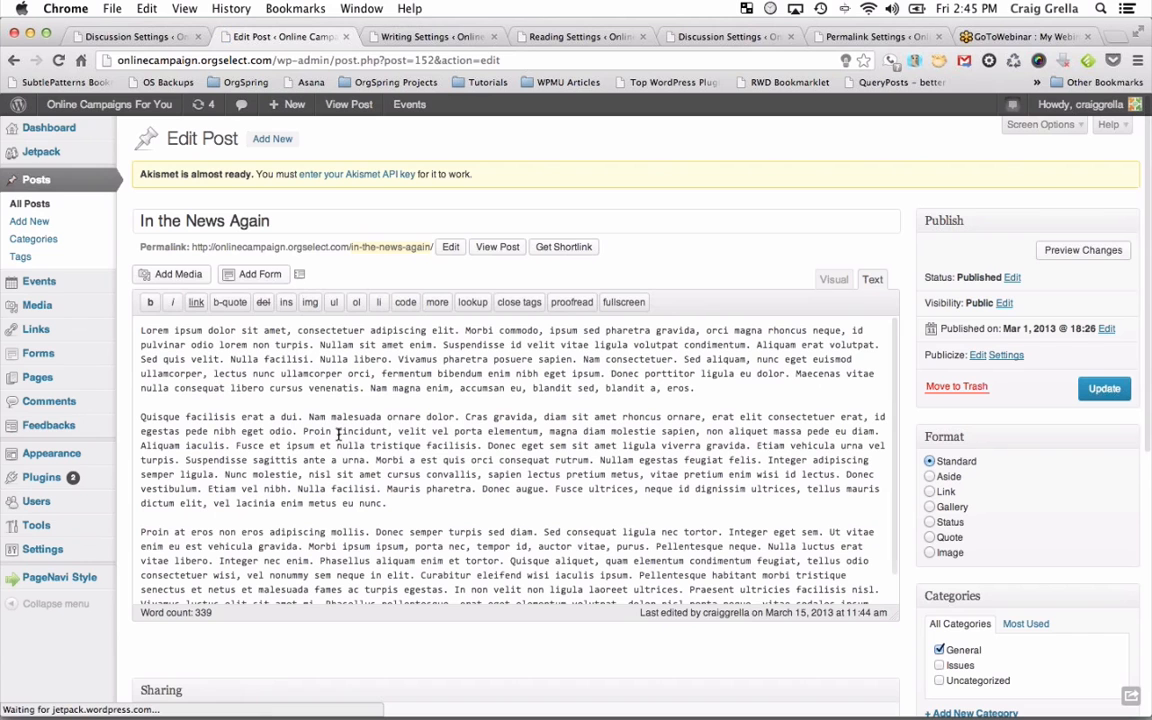
left_click(833, 280)
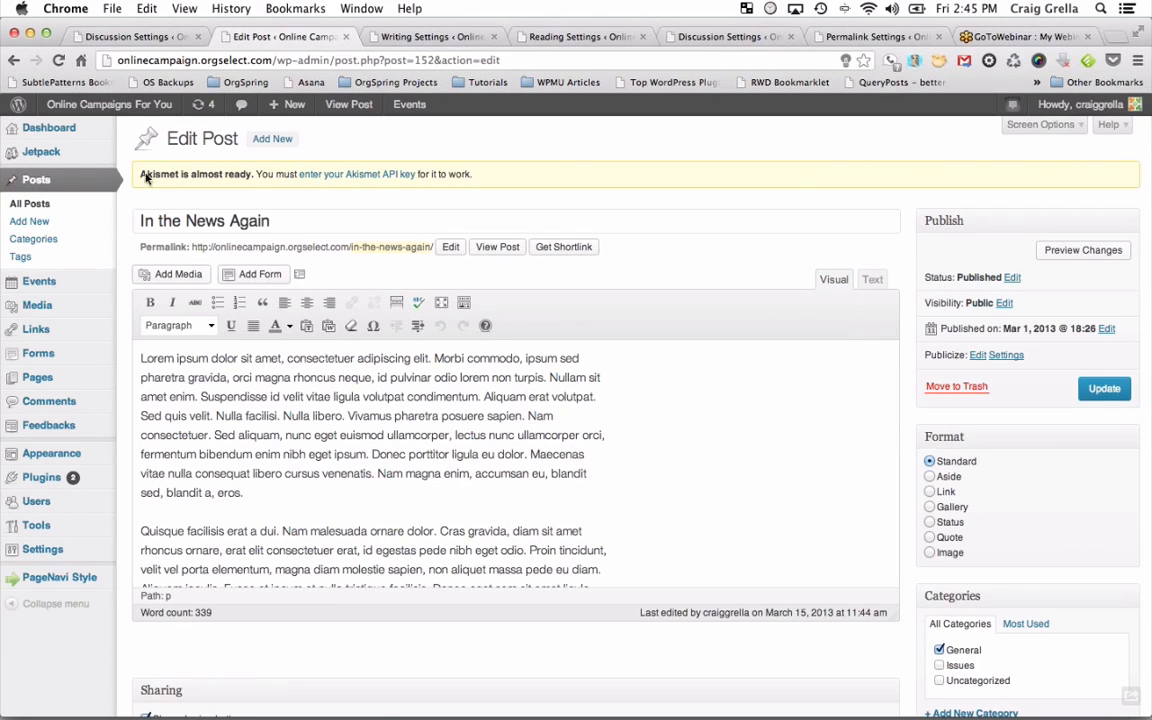
left_click(42, 210)
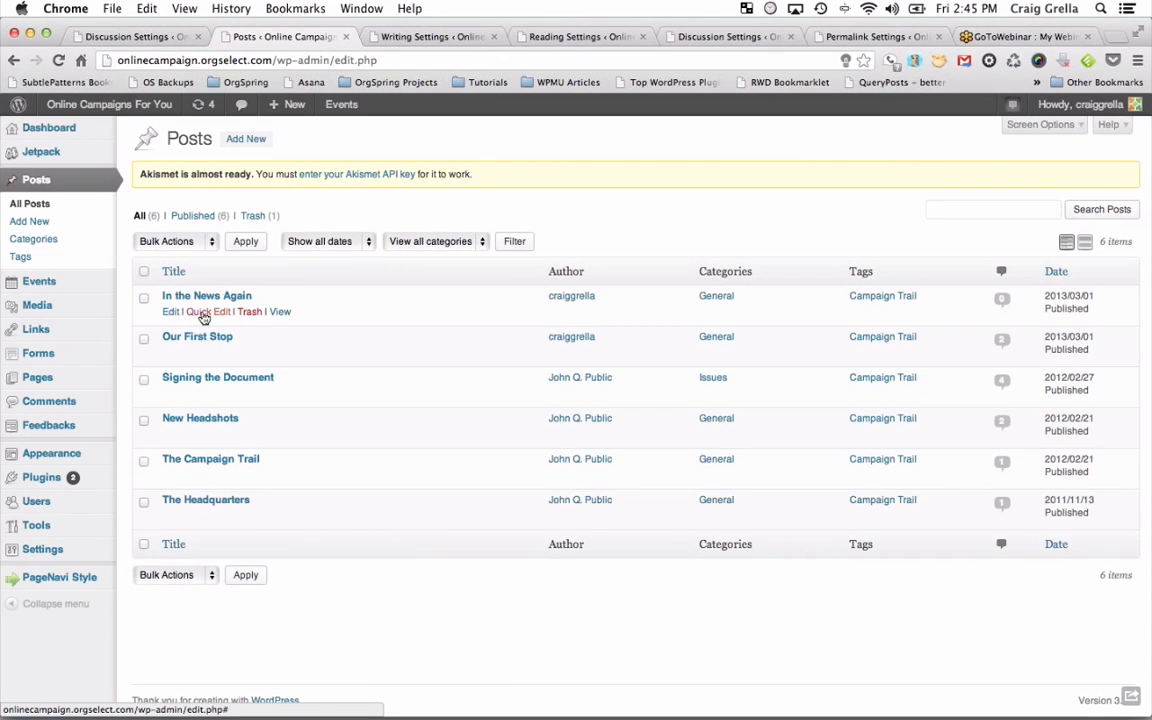
Check In the News Again's author in Quick Edit, cancel, and open its live post in a new tab.
left_click(206, 312)
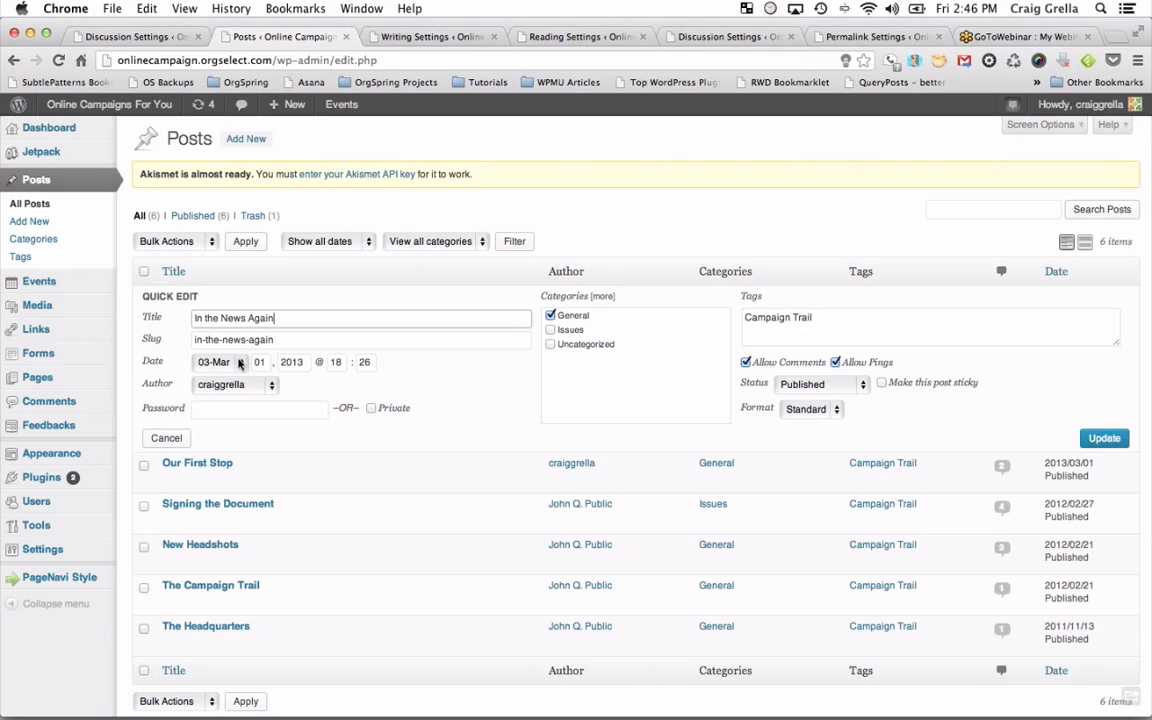
left_click(273, 388)
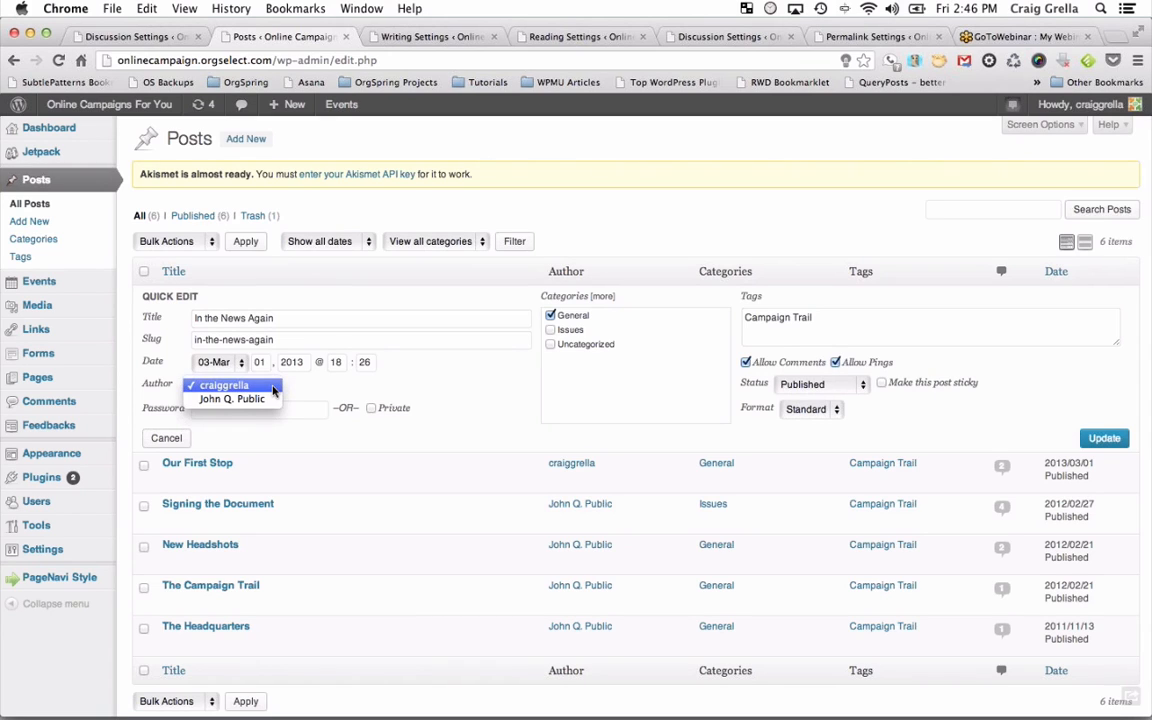
left_click(319, 396)
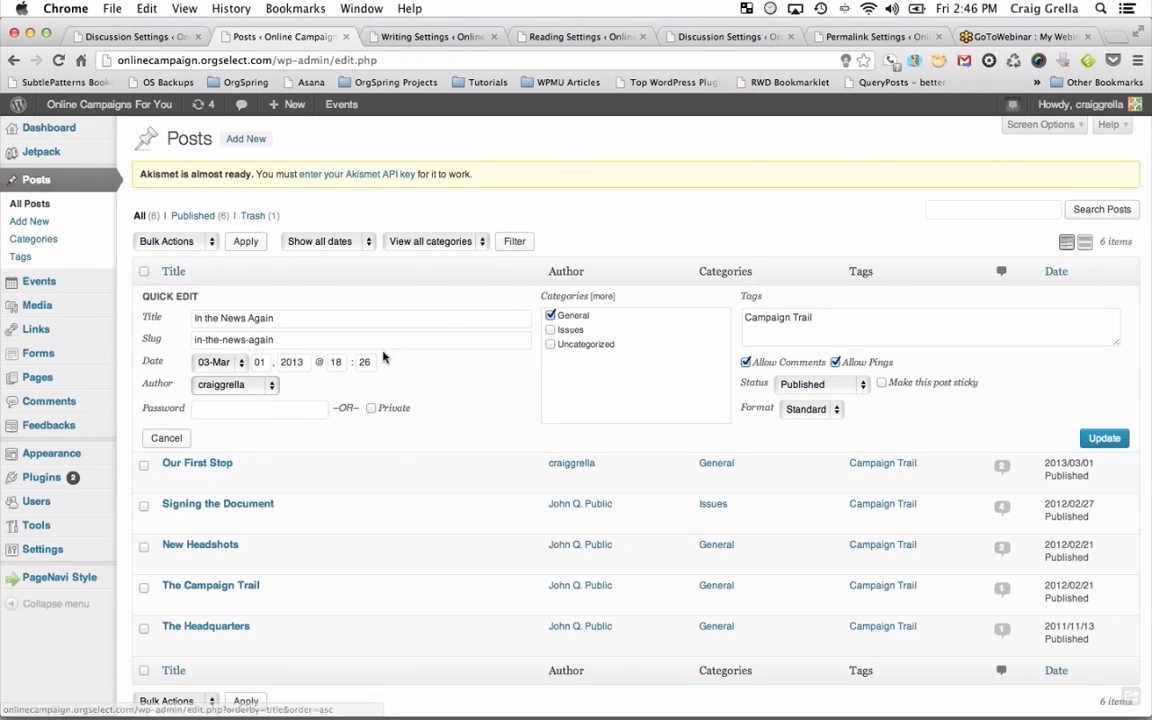
left_click(176, 438)
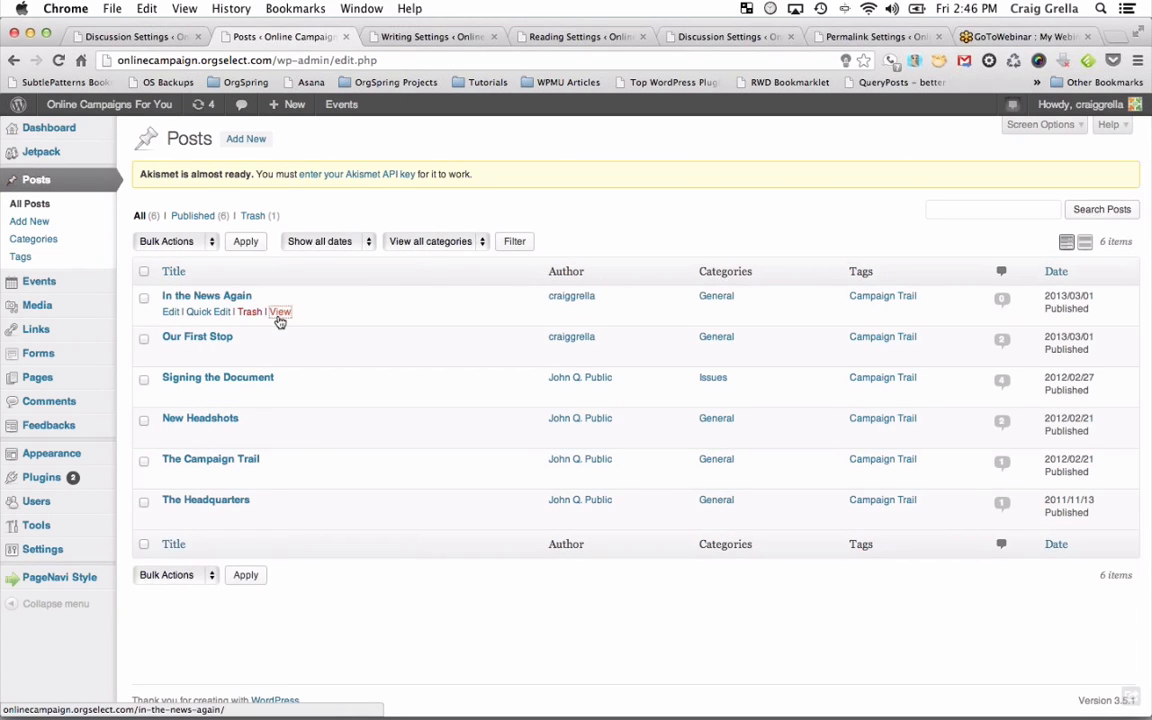
left_click(279, 310, "super")
Look over the published In the News Again post in its tab.
left_click(380, 36)
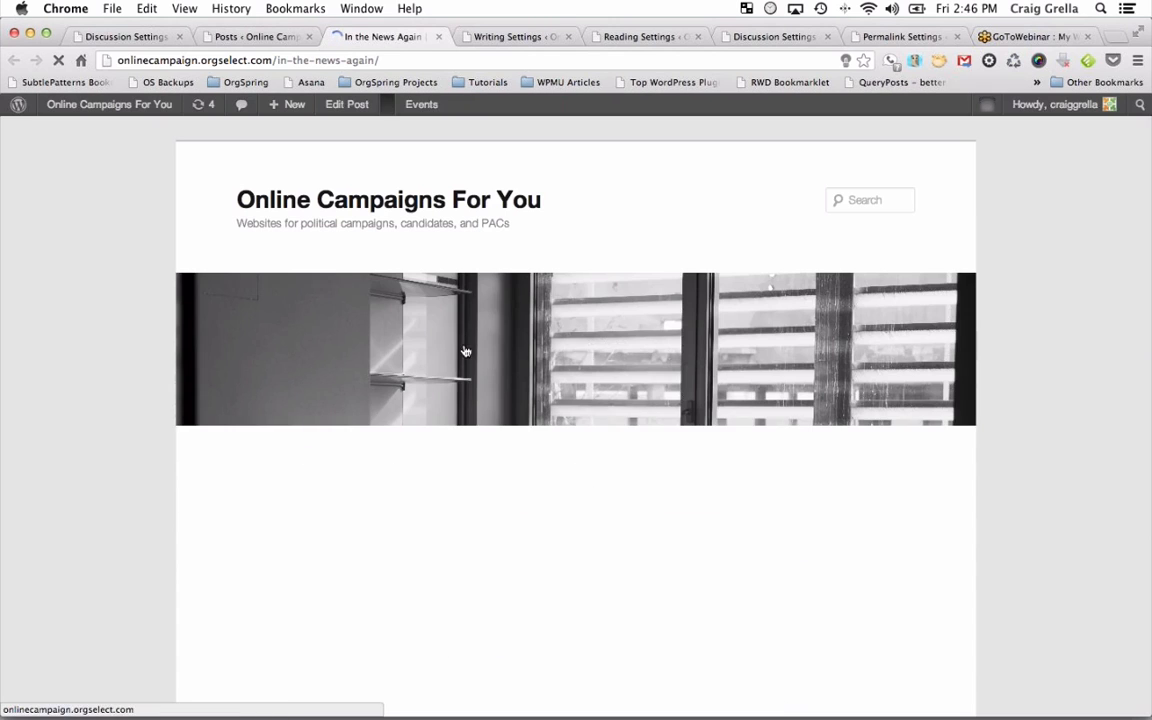
scroll(467, 451, "down", 5)
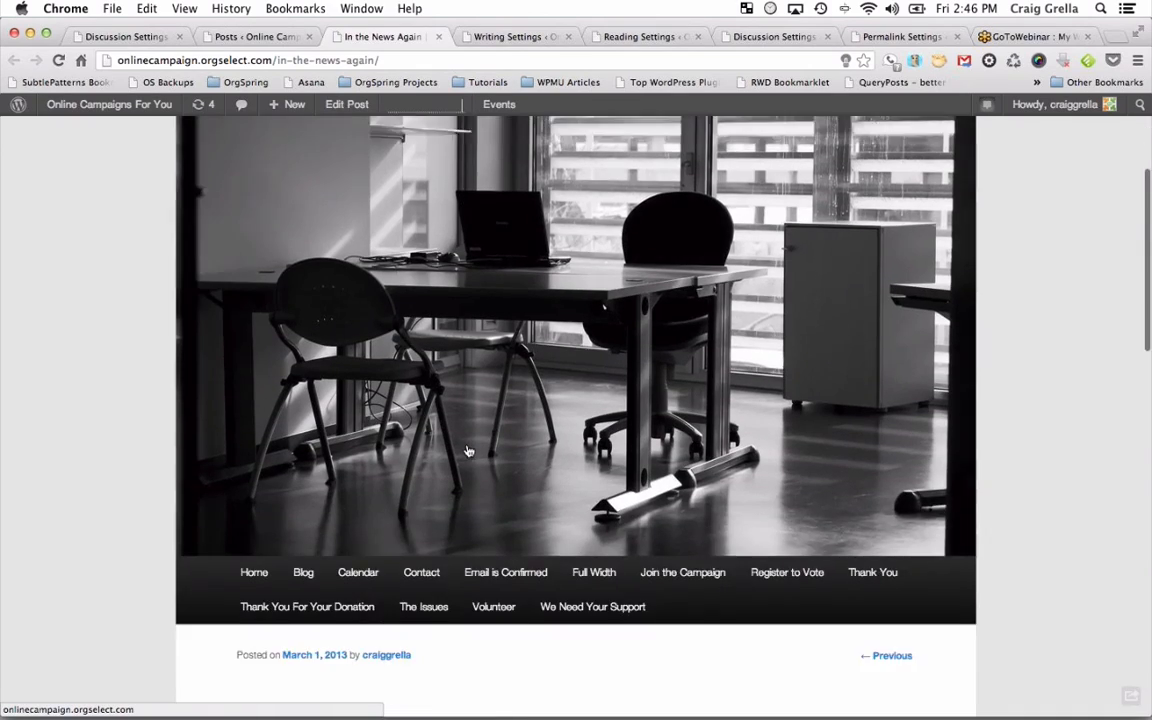
scroll(467, 451, "down", 5)
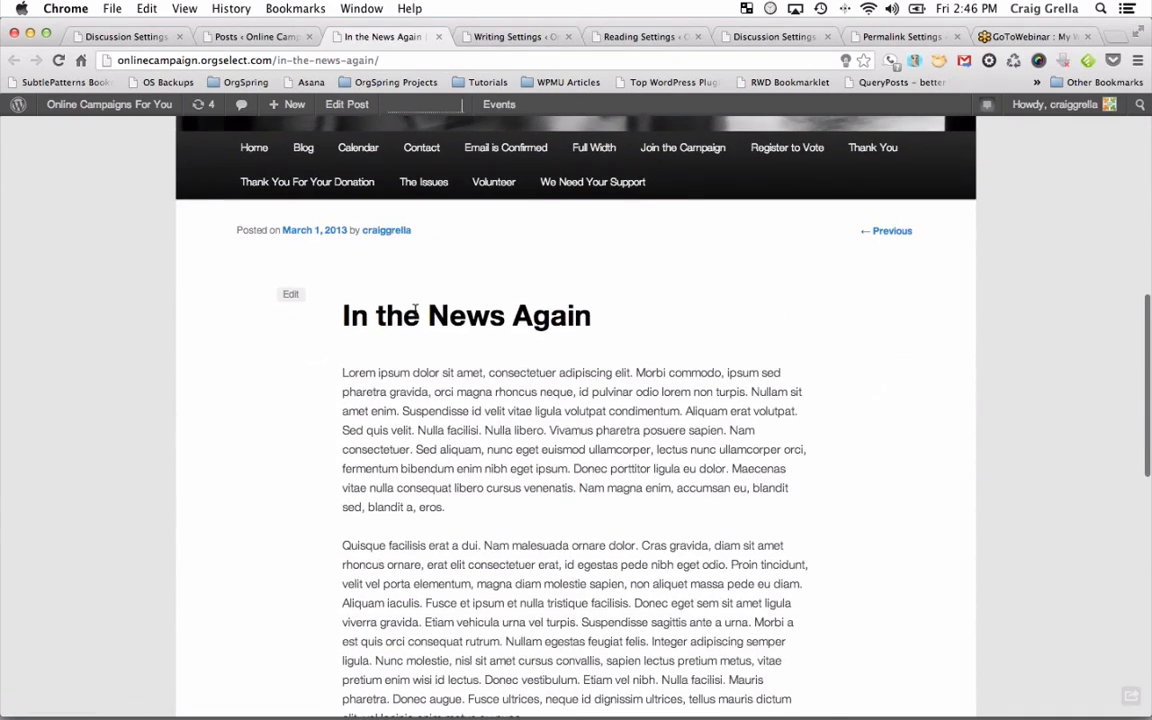
scroll(478, 275, "down", 10)
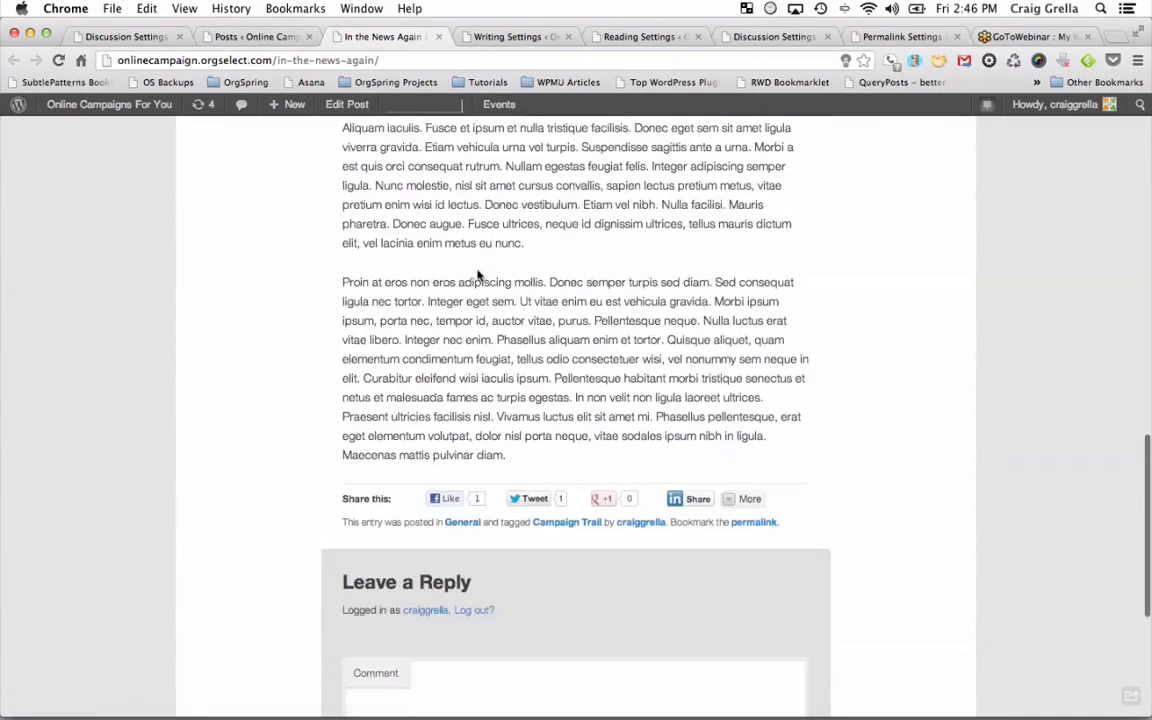
scroll(478, 270, "up", 8)
scroll(478, 272, "up", 3)
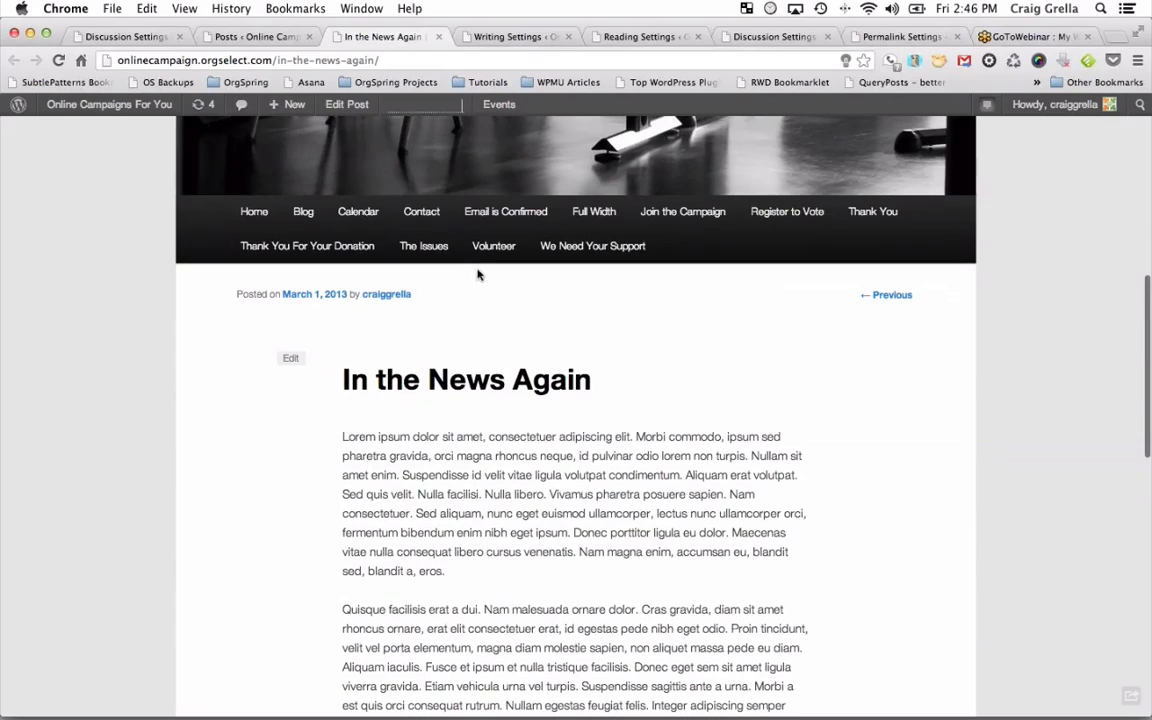
Set In the News Again's post format to Quote in Quick Edit and update.
left_click(255, 36)
mouse_move(200, 316)
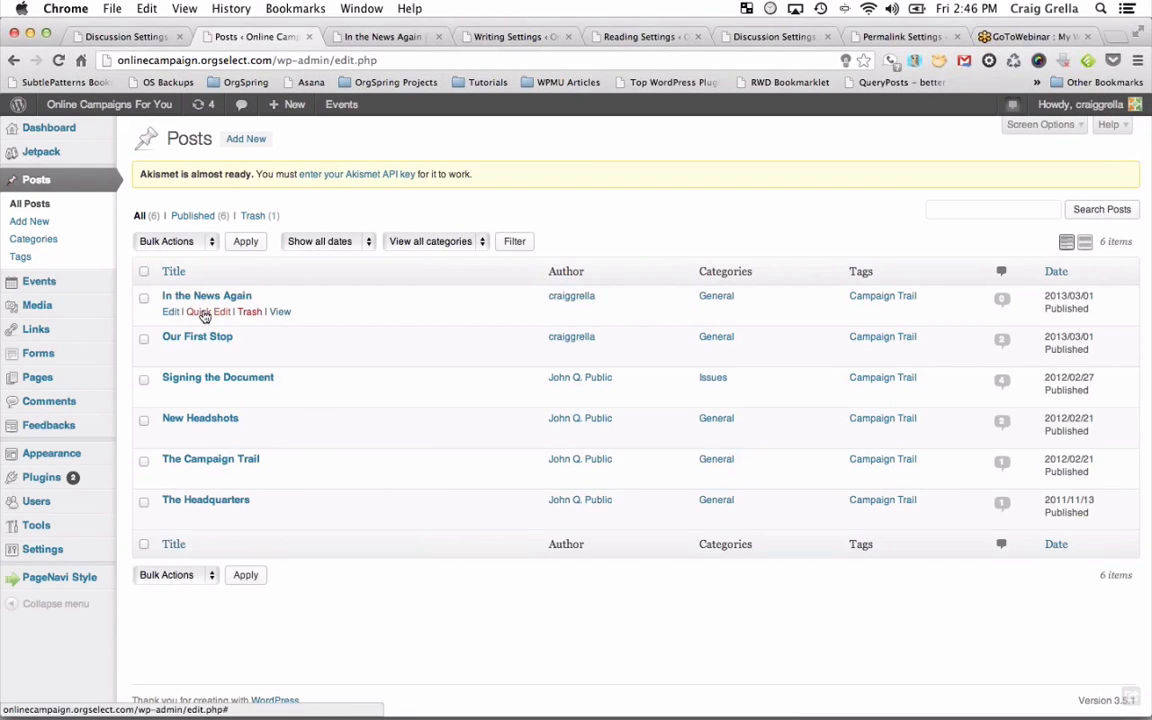
left_click(200, 313)
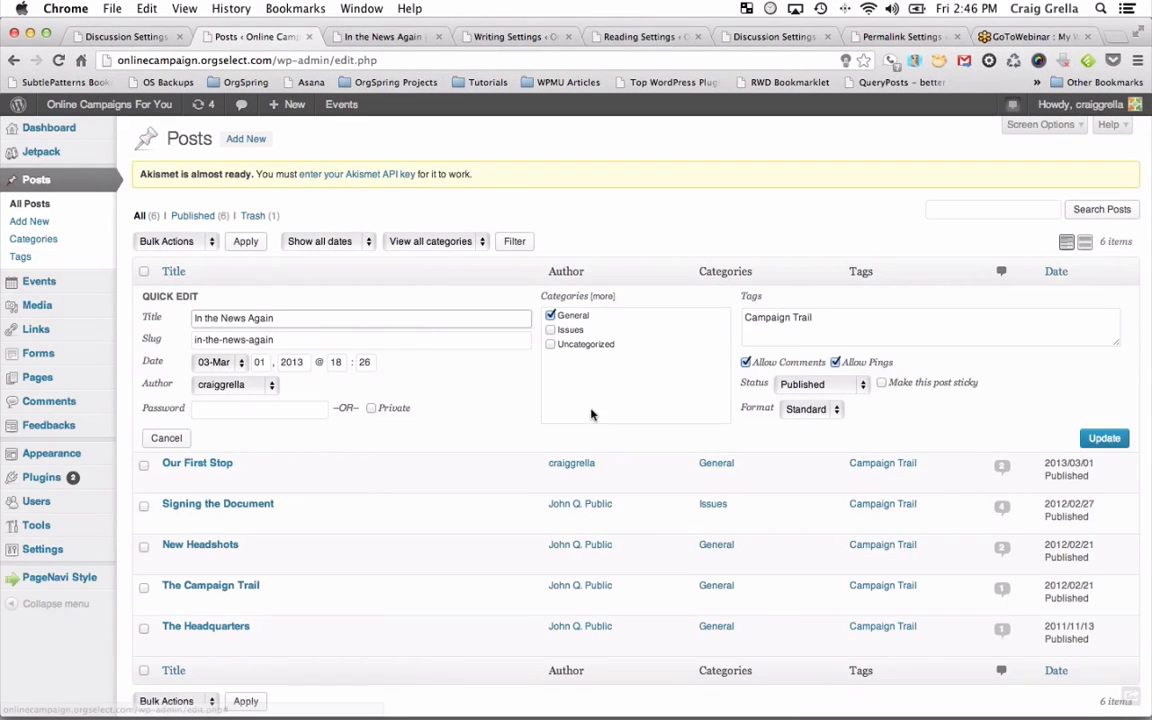
left_click(818, 408)
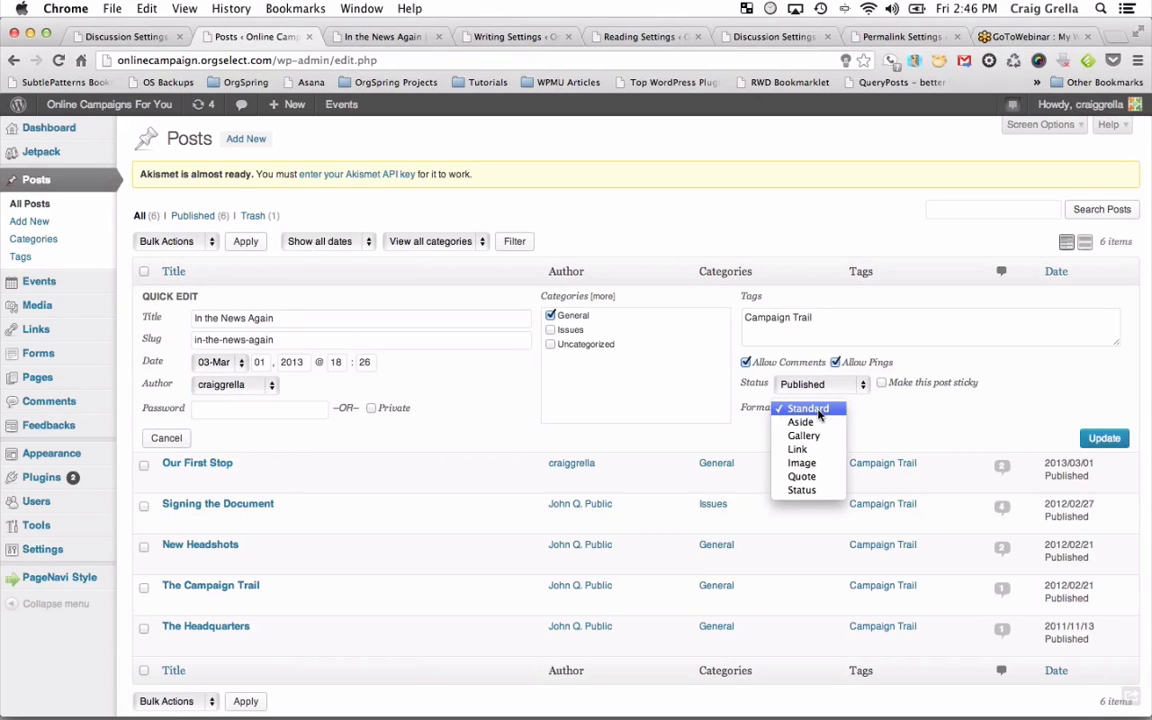
left_click(811, 479)
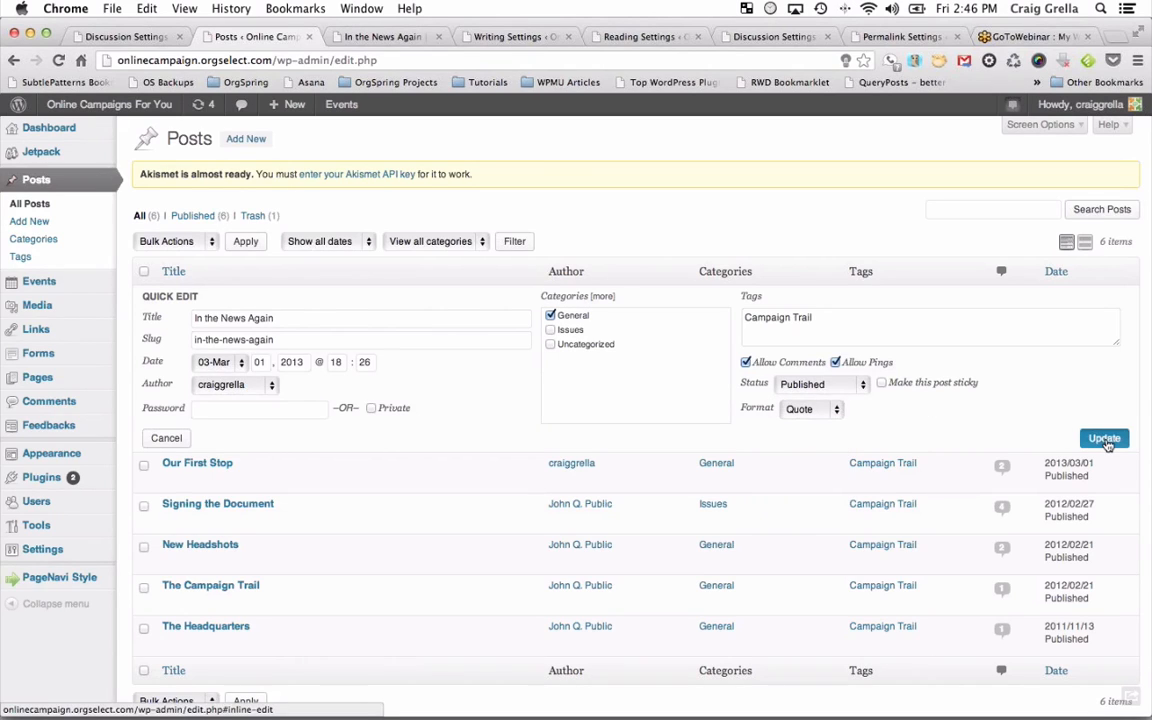
left_click(1105, 440)
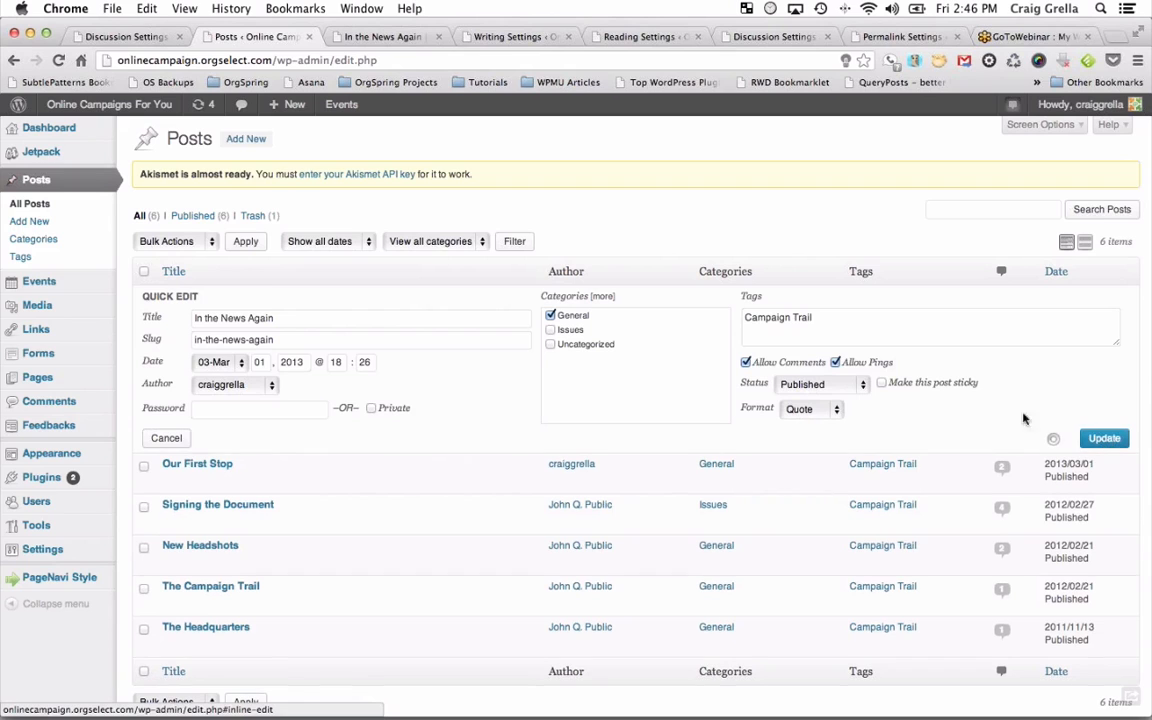
Reload the live post page to check the Quote format.
left_click(387, 38)
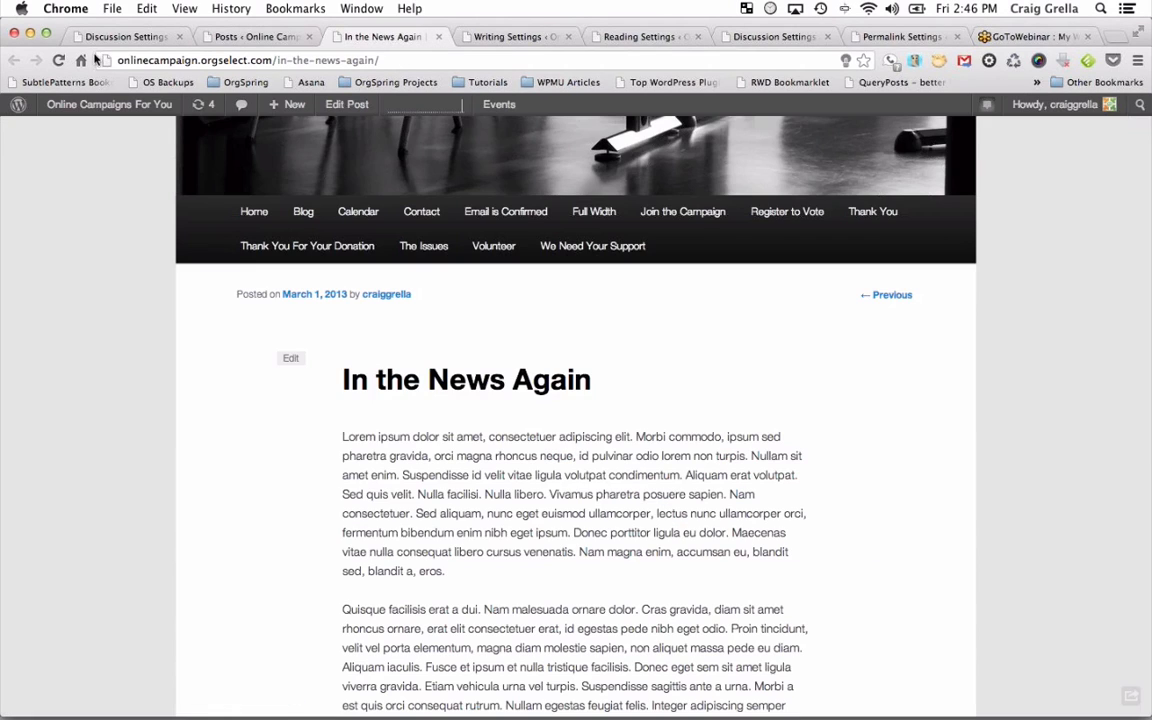
left_click(62, 60)
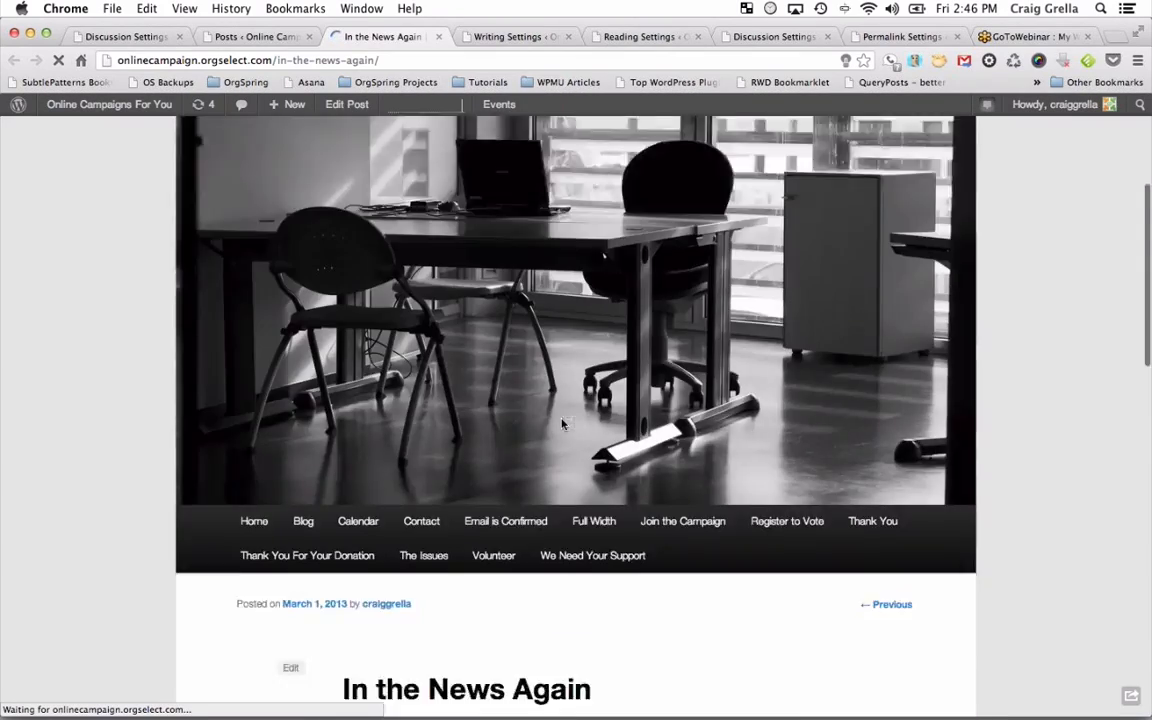
scroll(562, 424, "down", 10)
scroll(562, 424, "up", 6)
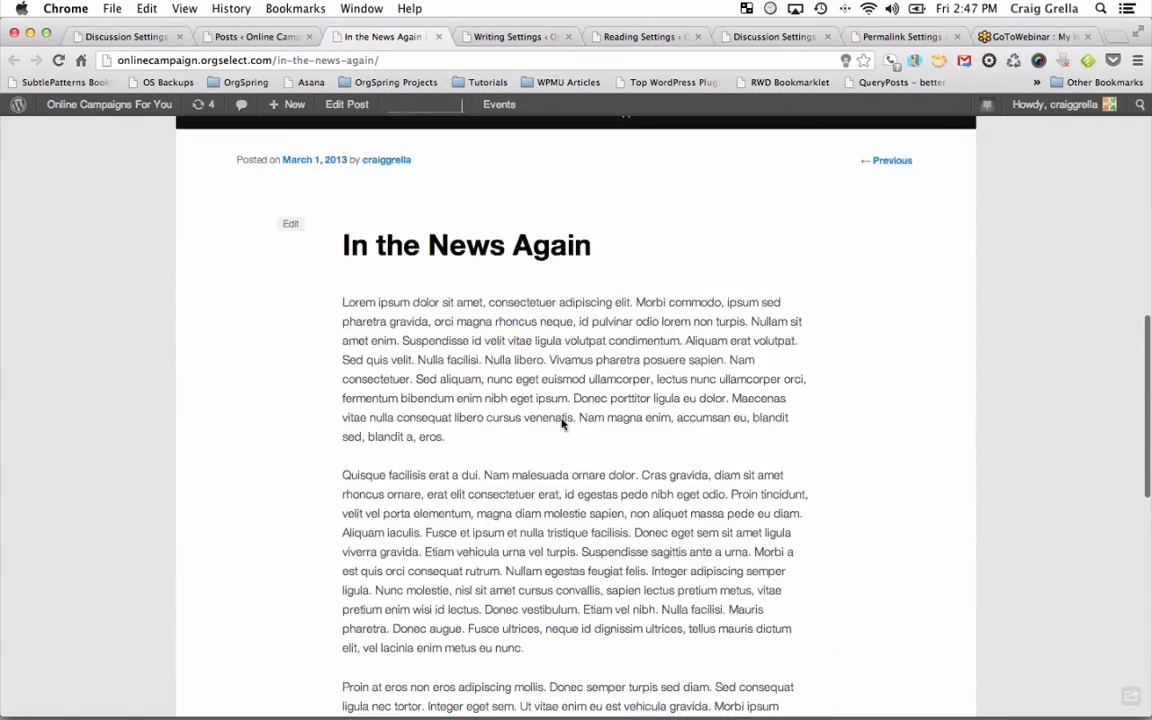
scroll(562, 424, "up", 5)
Change In the News Again's post format to Aside in Quick Edit and save.
left_click(255, 36)
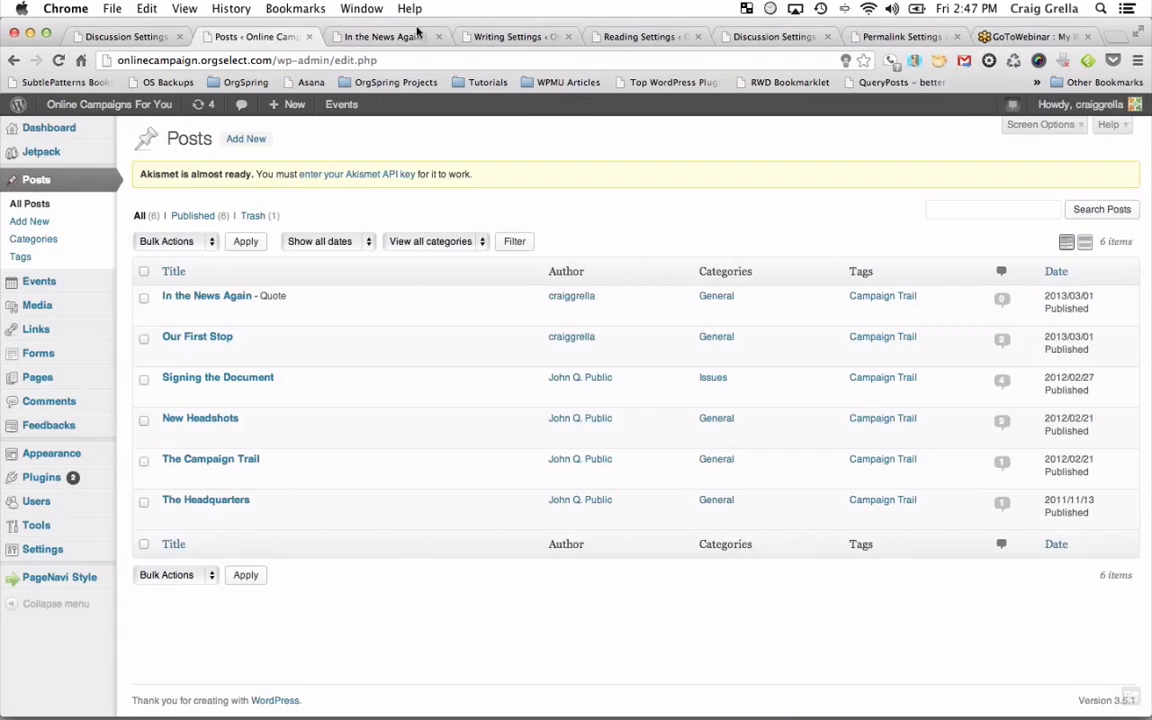
mouse_move(355, 303)
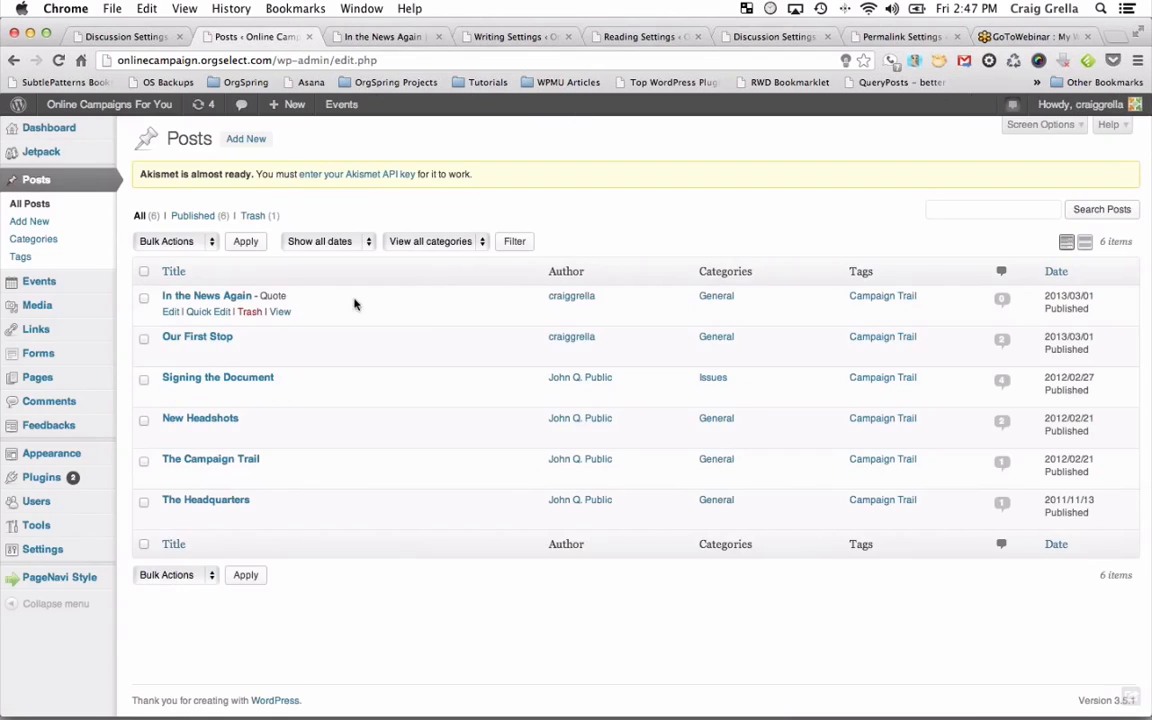
left_click(210, 317)
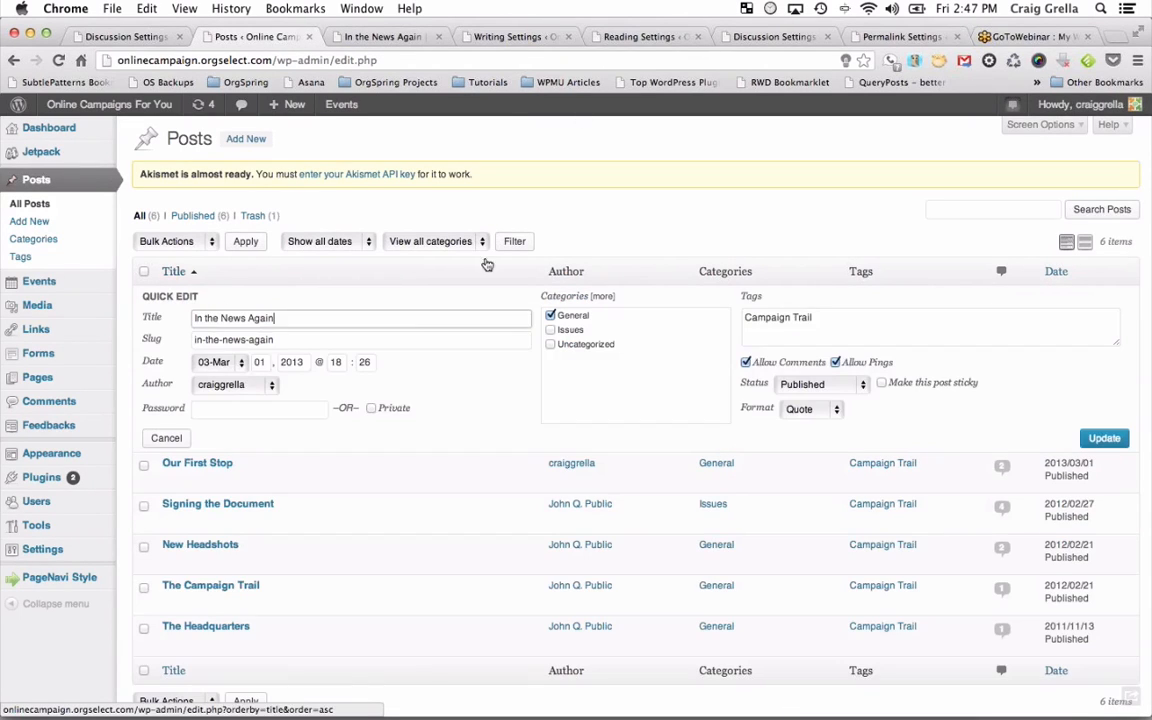
left_click(815, 409)
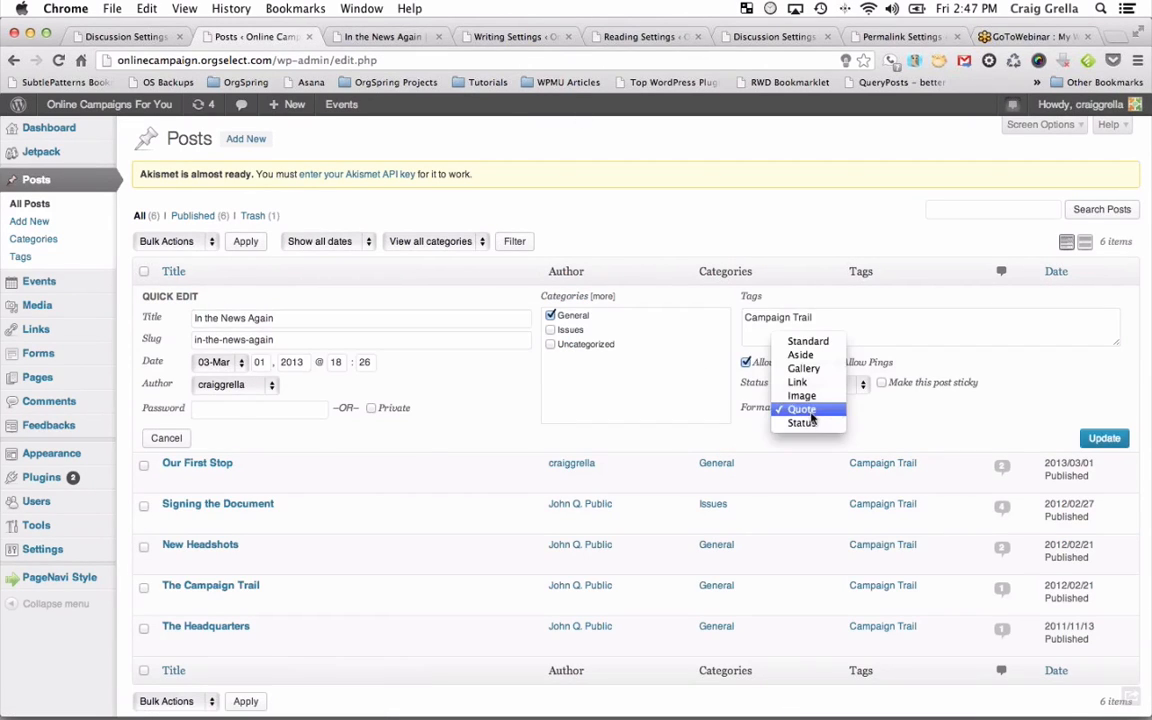
left_click(803, 355)
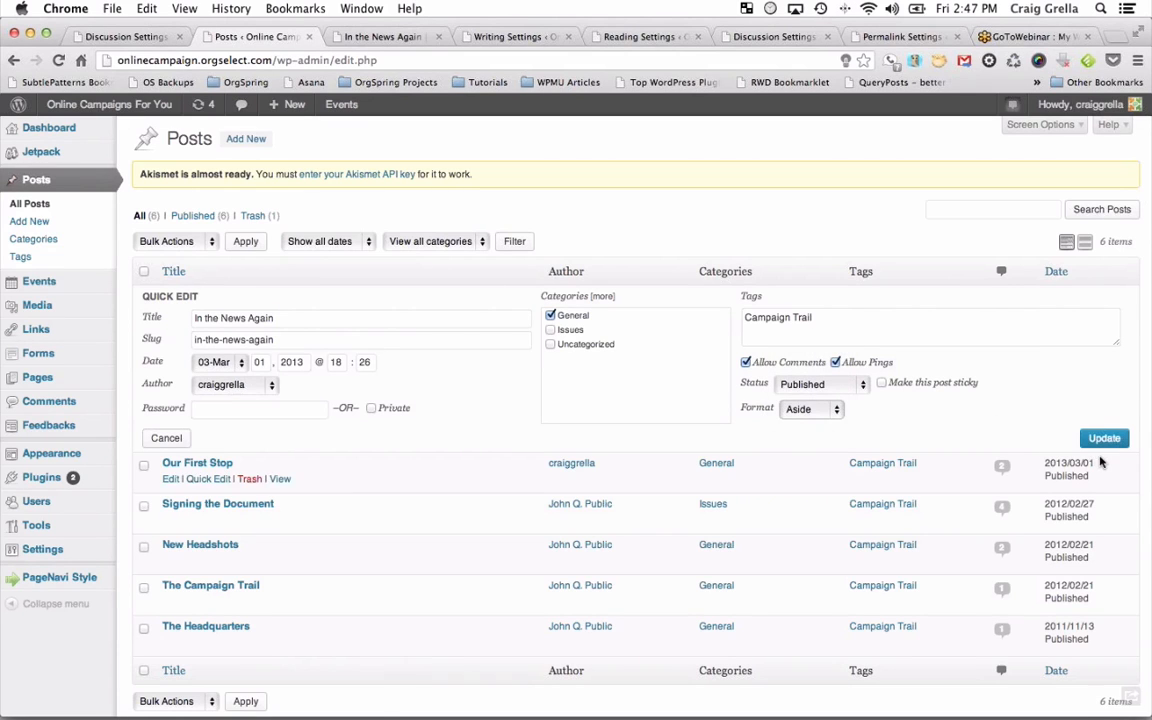
key("Return")
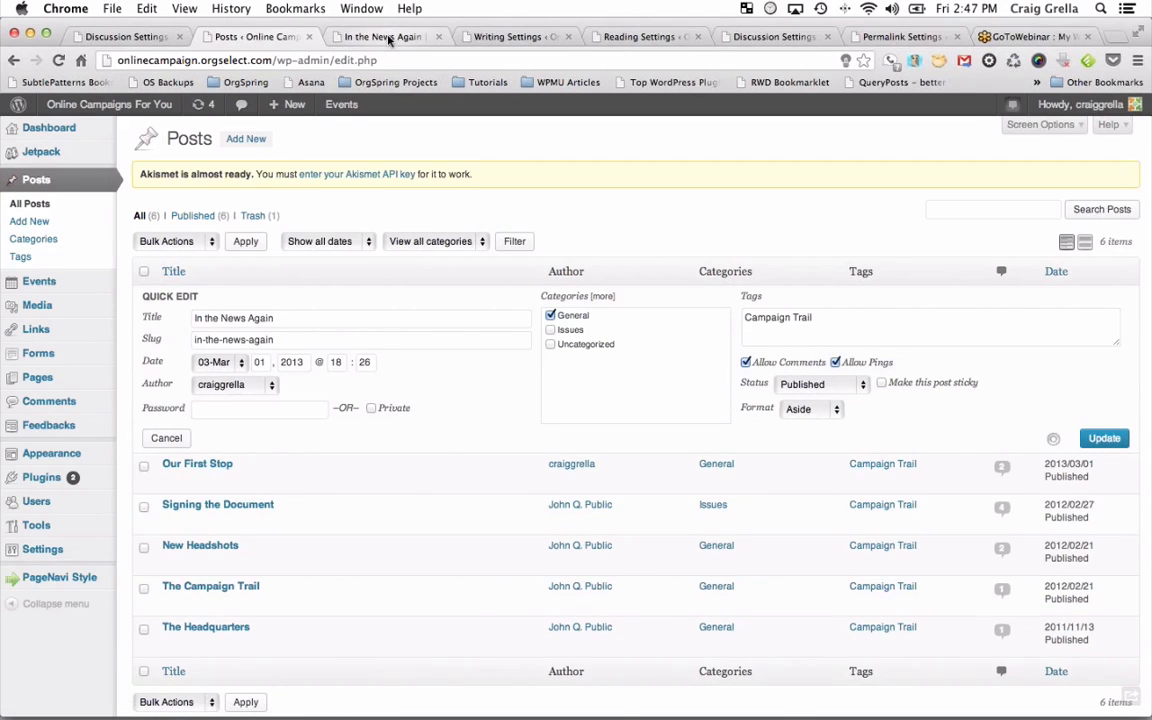
Reload the live In the News Again post to see the Aside format.
left_click(389, 37)
key("super+r")
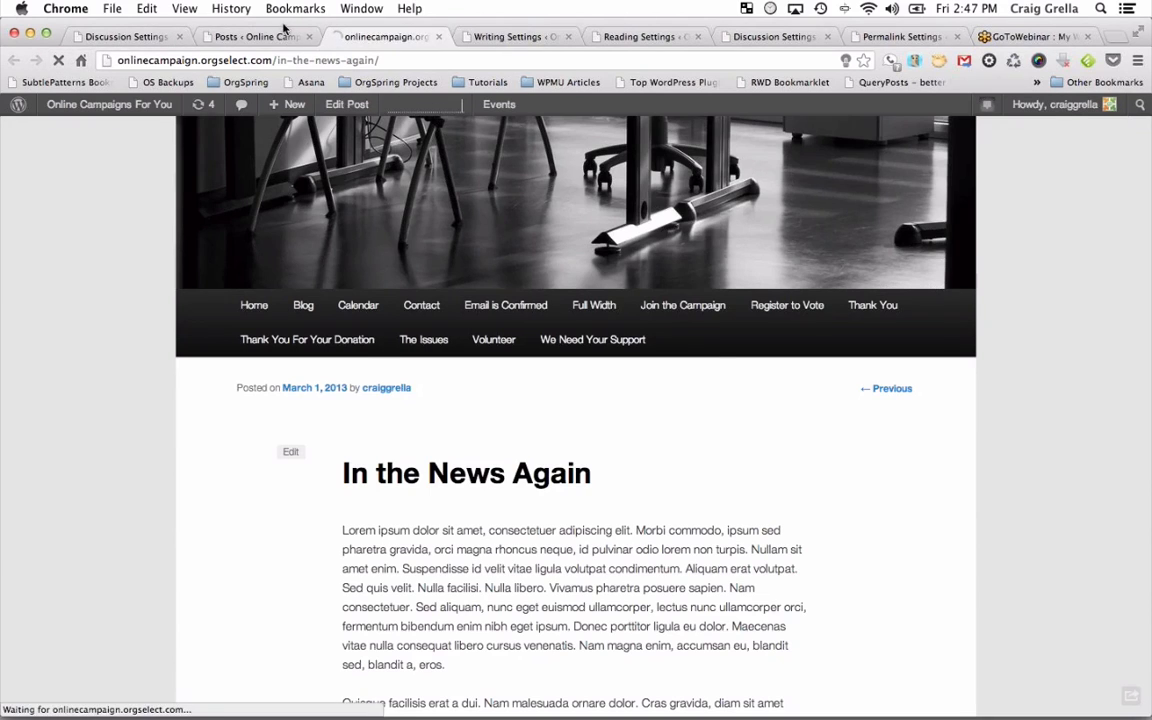
left_click(284, 34)
left_click(332, 38)
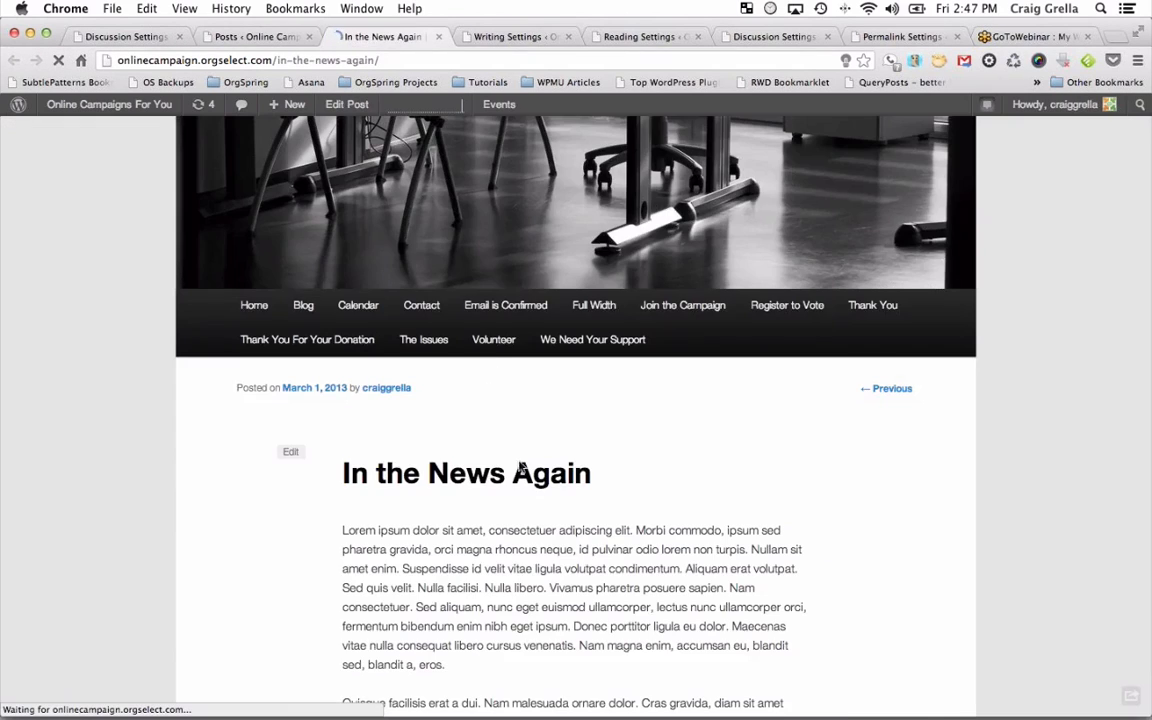
scroll(540, 505, "down", 15)
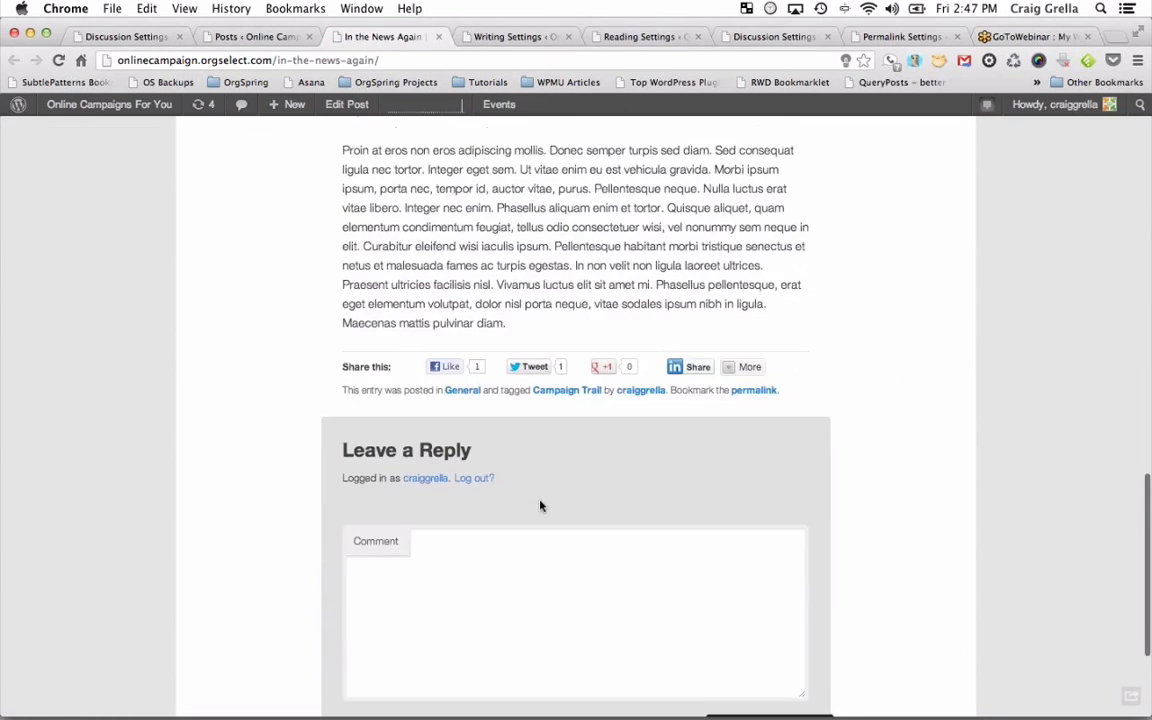
scroll(540, 505, "up", 10)
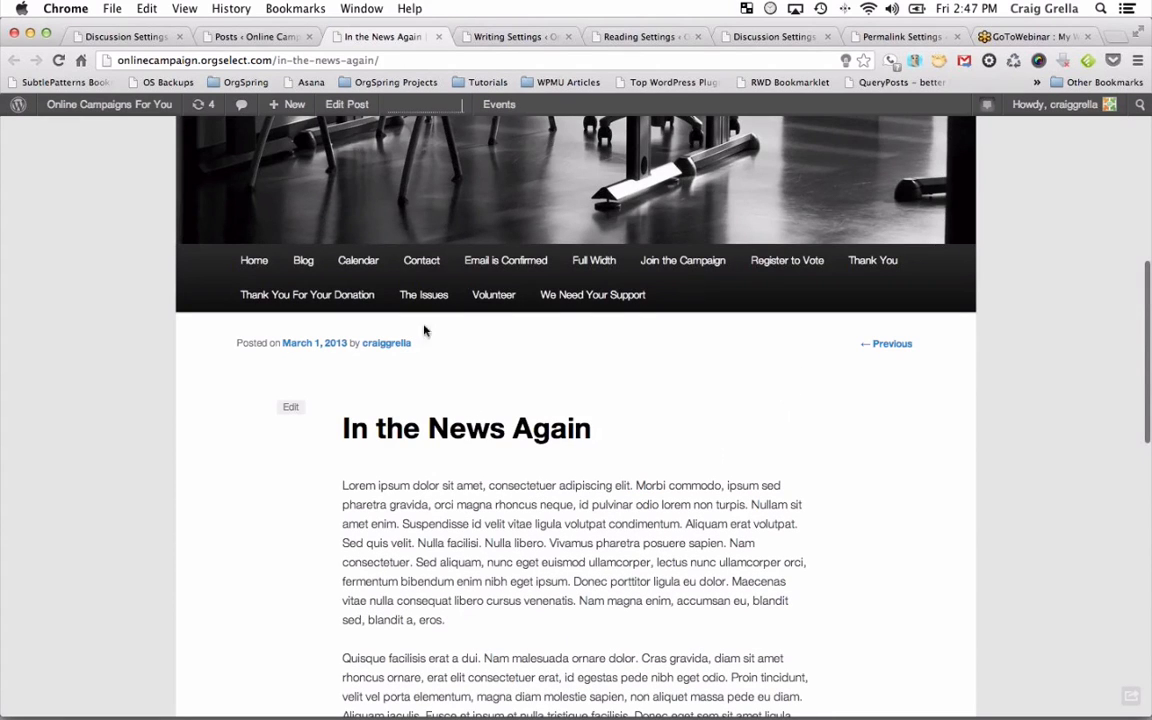
Reopen Quick Edit for In the News Again and close the format list unchanged.
left_click(255, 36)
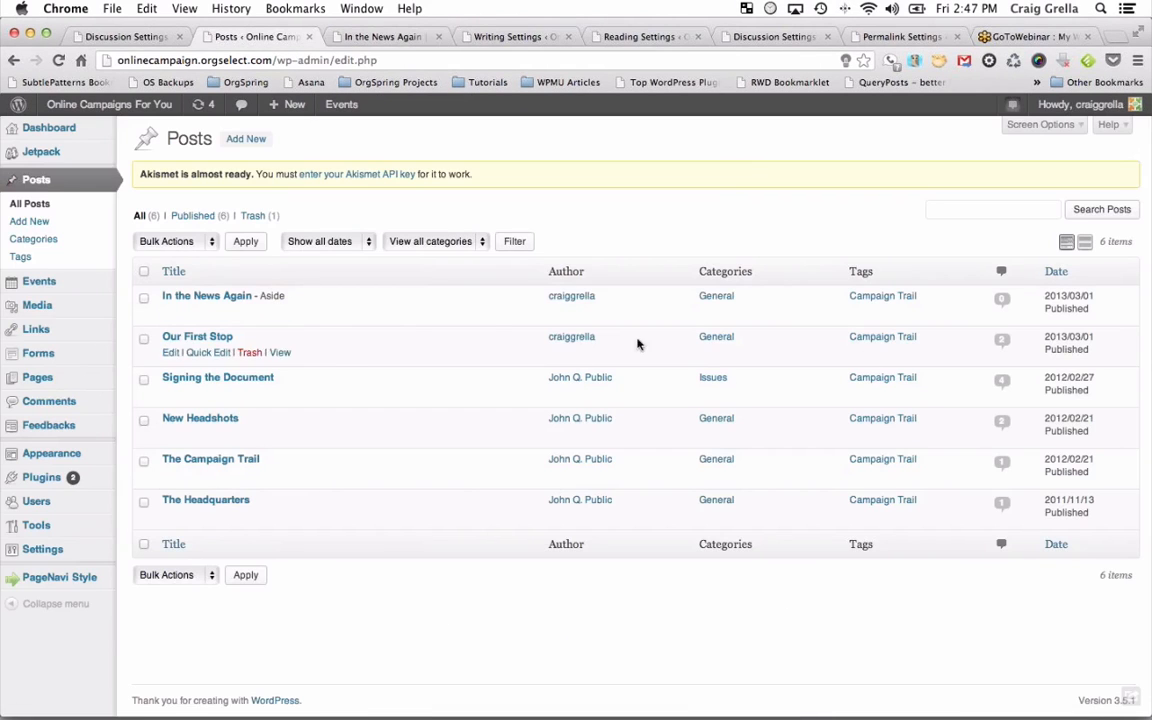
left_click(205, 311)
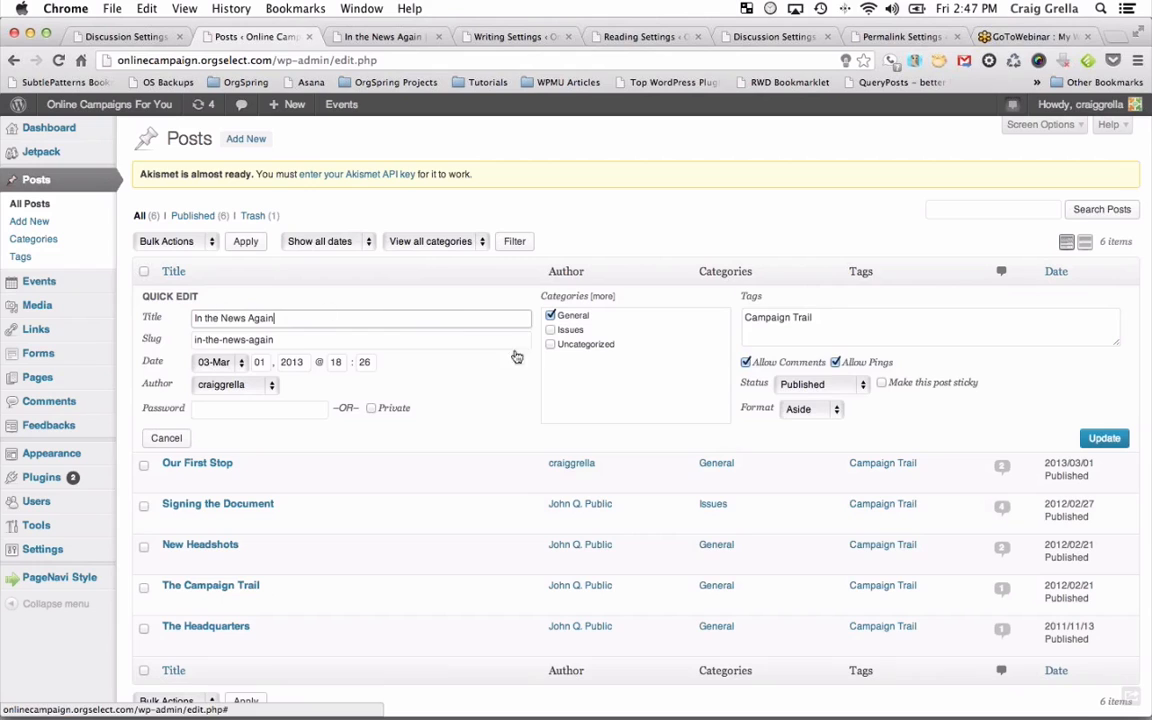
left_click(836, 409)
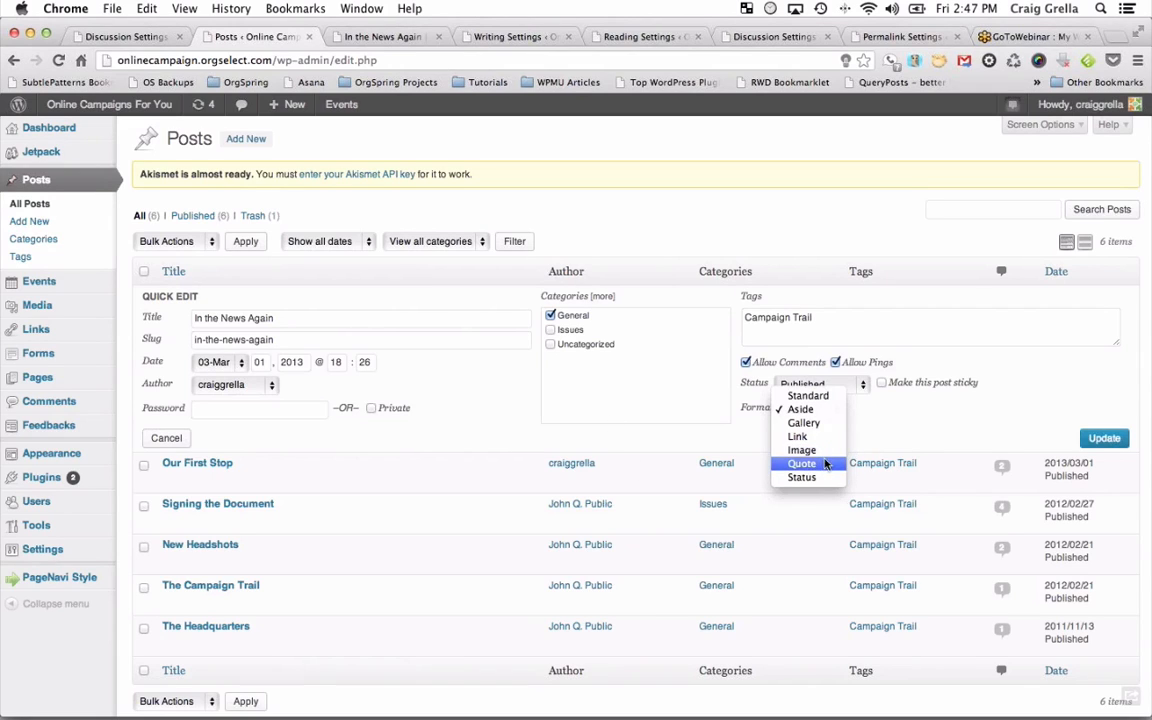
left_click(1055, 372)
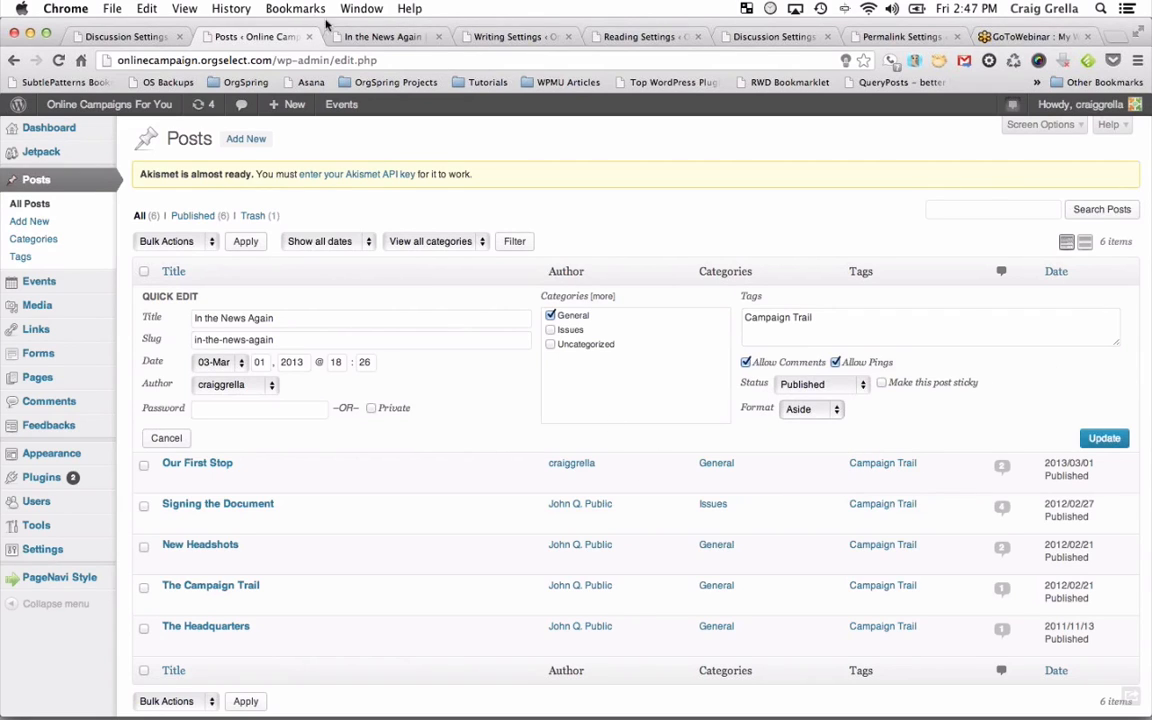
Open the site's blog page to see how the post is displayed.
left_click(373, 37)
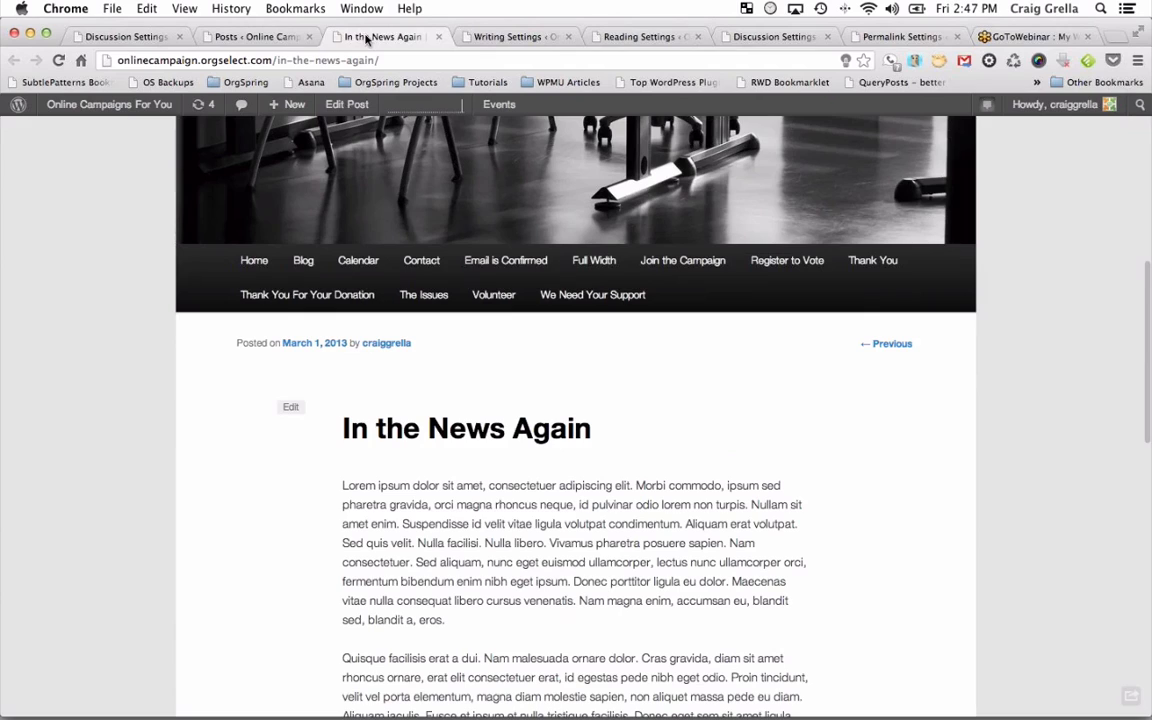
left_click(290, 259)
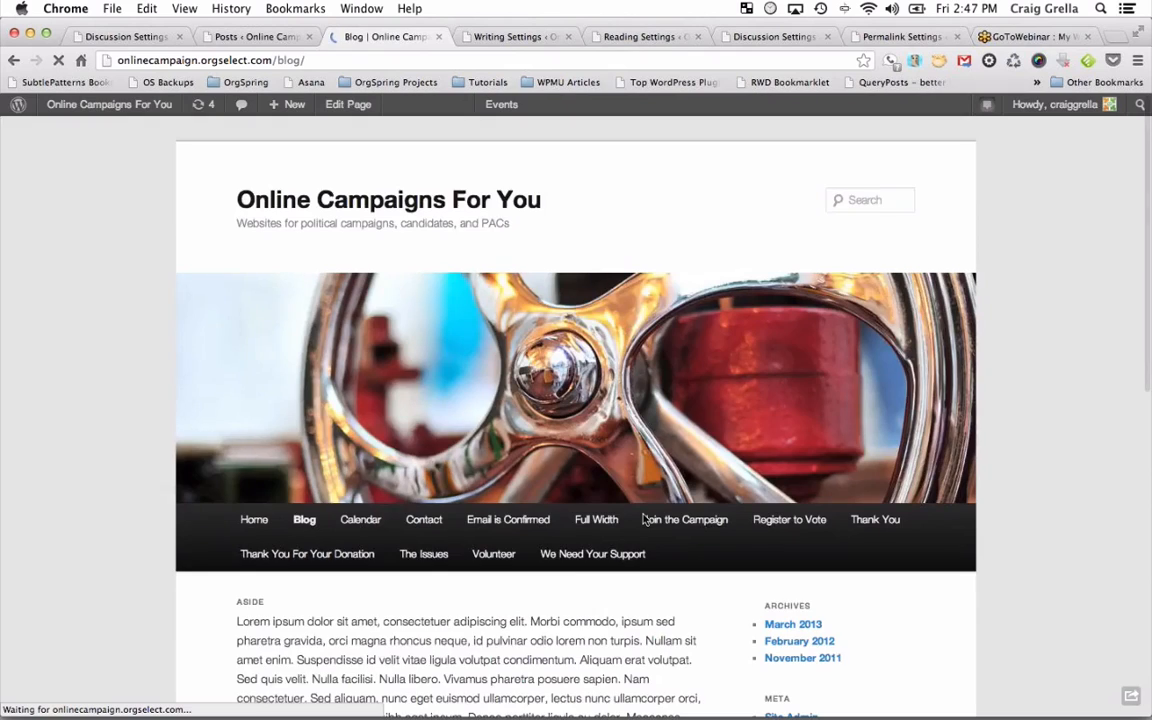
scroll(643, 518, "down", 10)
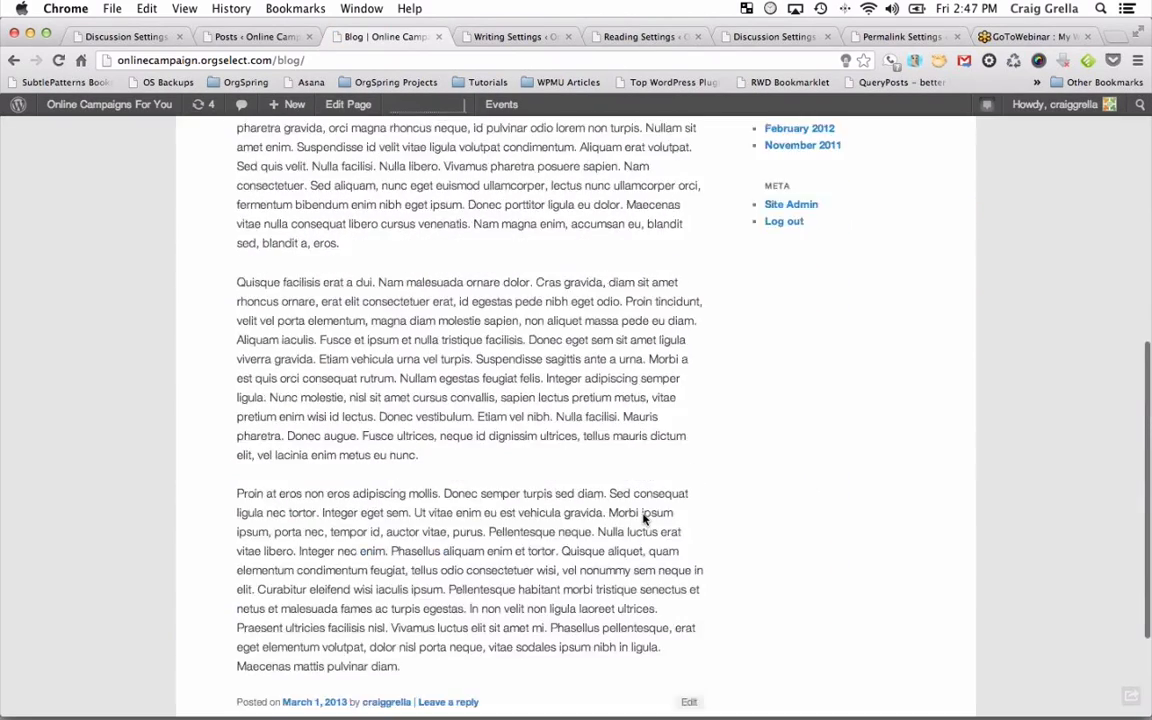
scroll(643, 518, "up", 3)
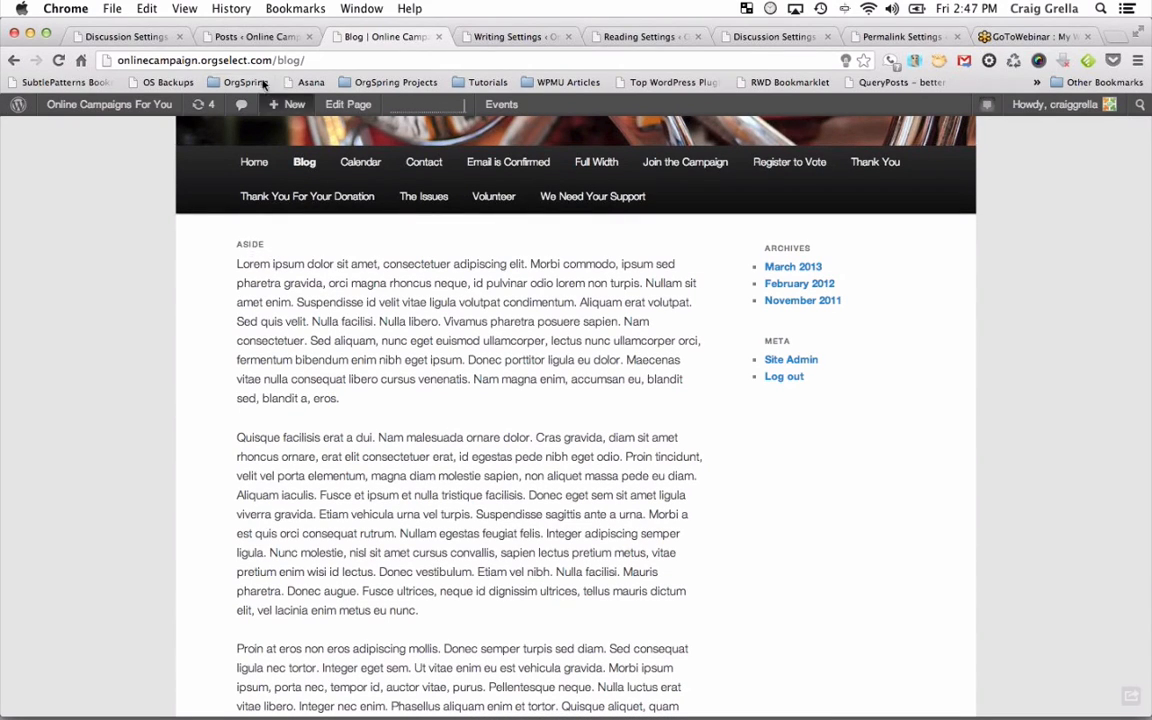
Set the post format to Quote in Quick Edit and update.
left_click(264, 38)
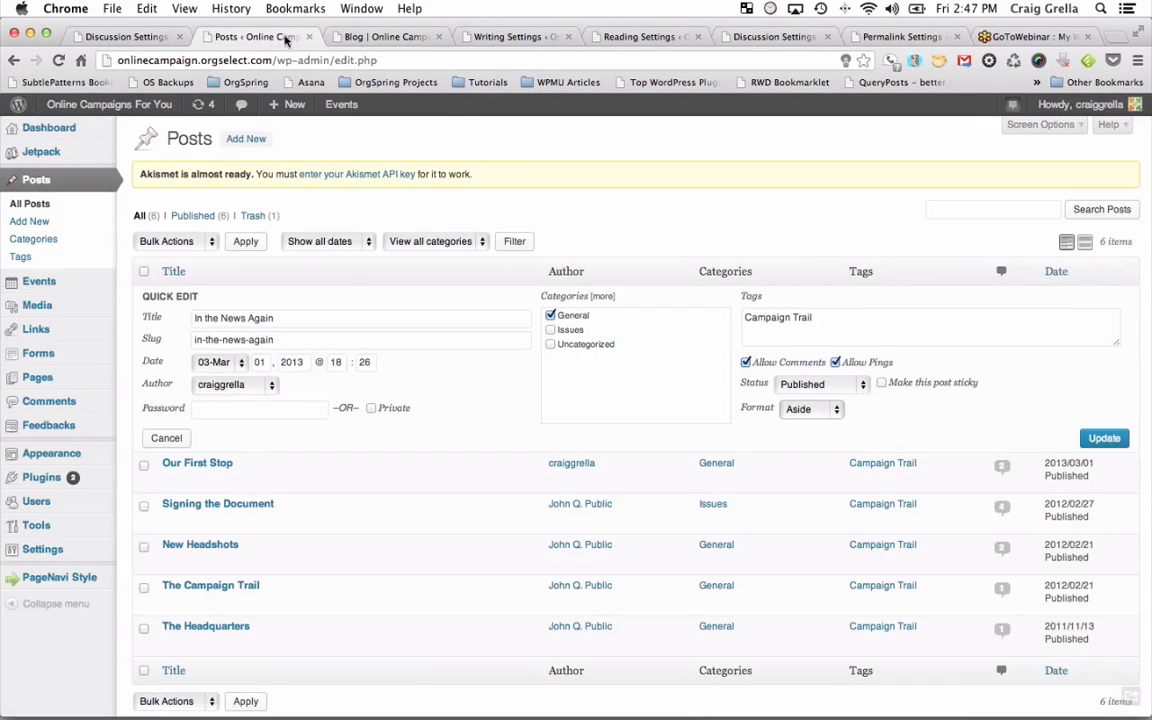
left_click(806, 418)
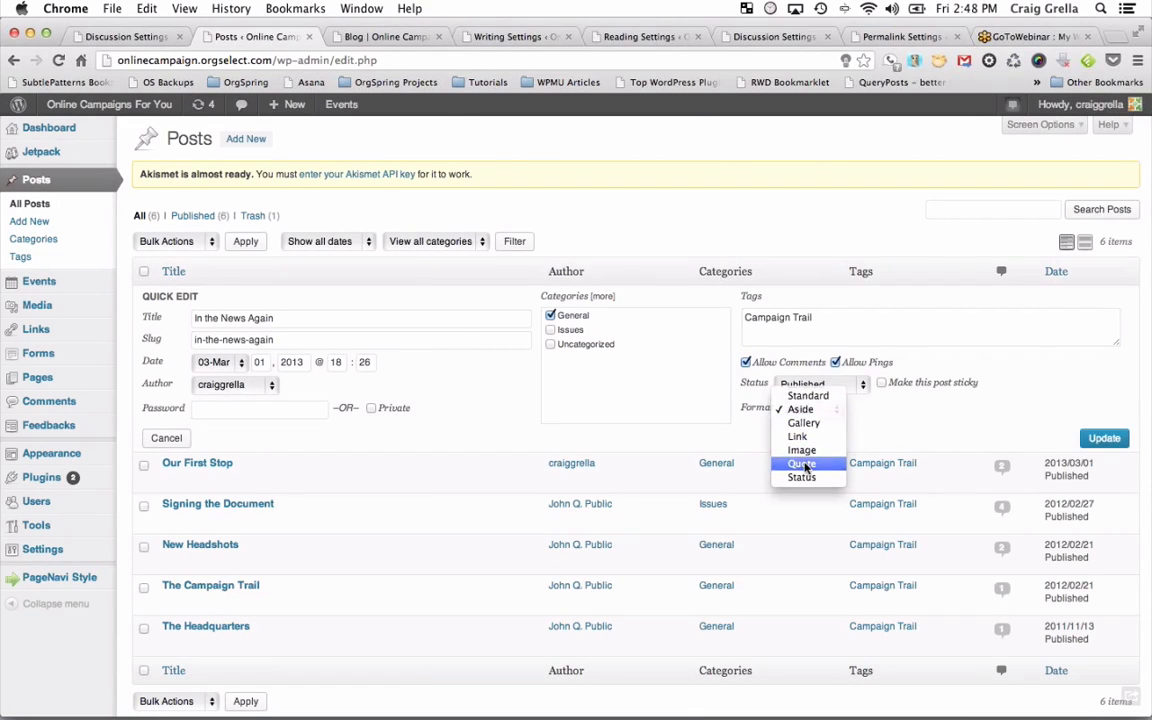
left_click(800, 465)
left_click(1086, 444)
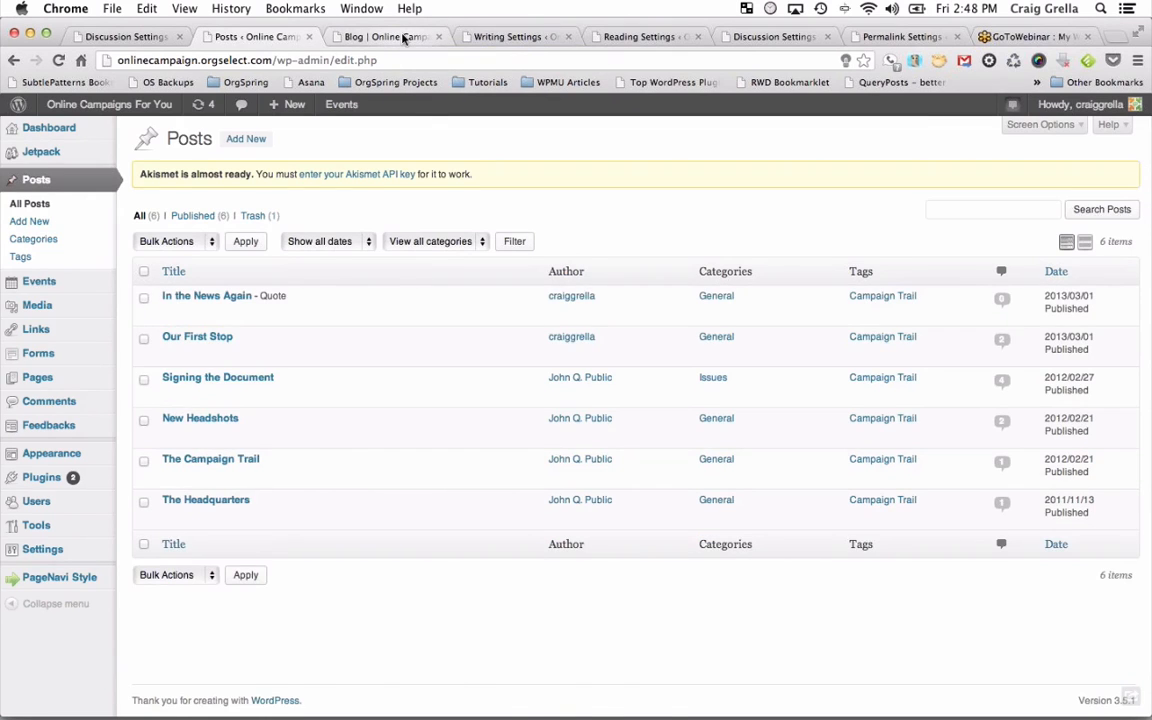
Reload the blog page to confirm the post is labelled Quote.
left_click(404, 37)
left_click(61, 60)
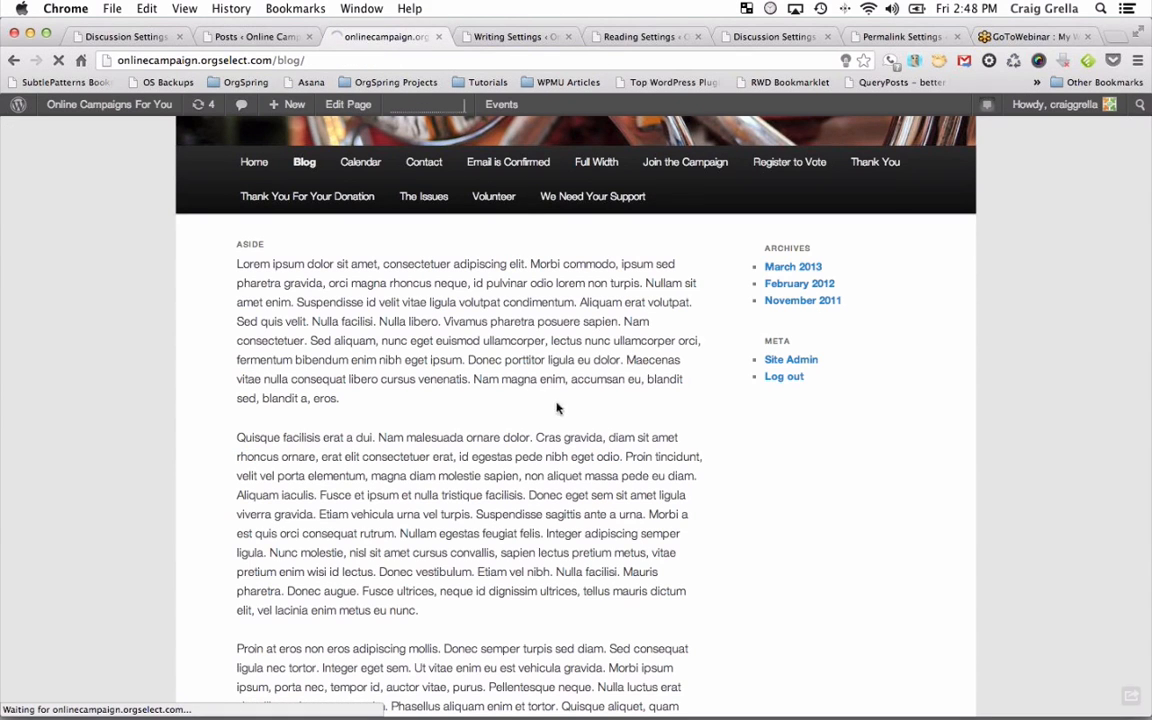
scroll(577, 432, "down", 8)
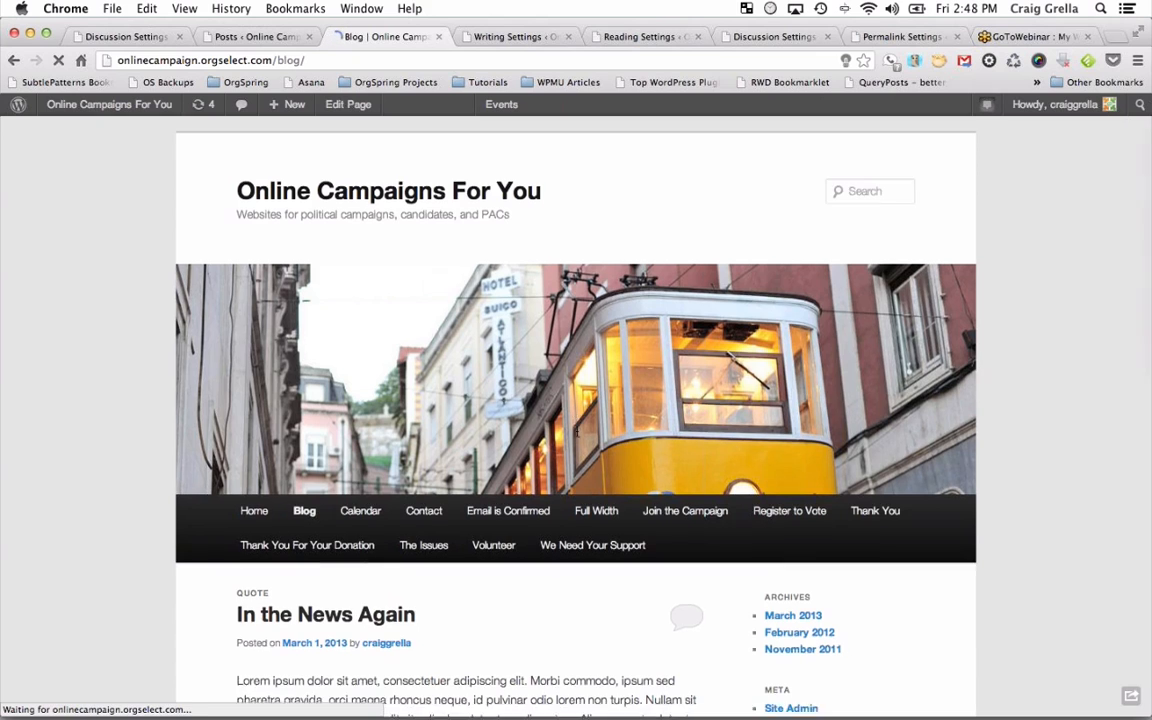
scroll(577, 432, "down", 5)
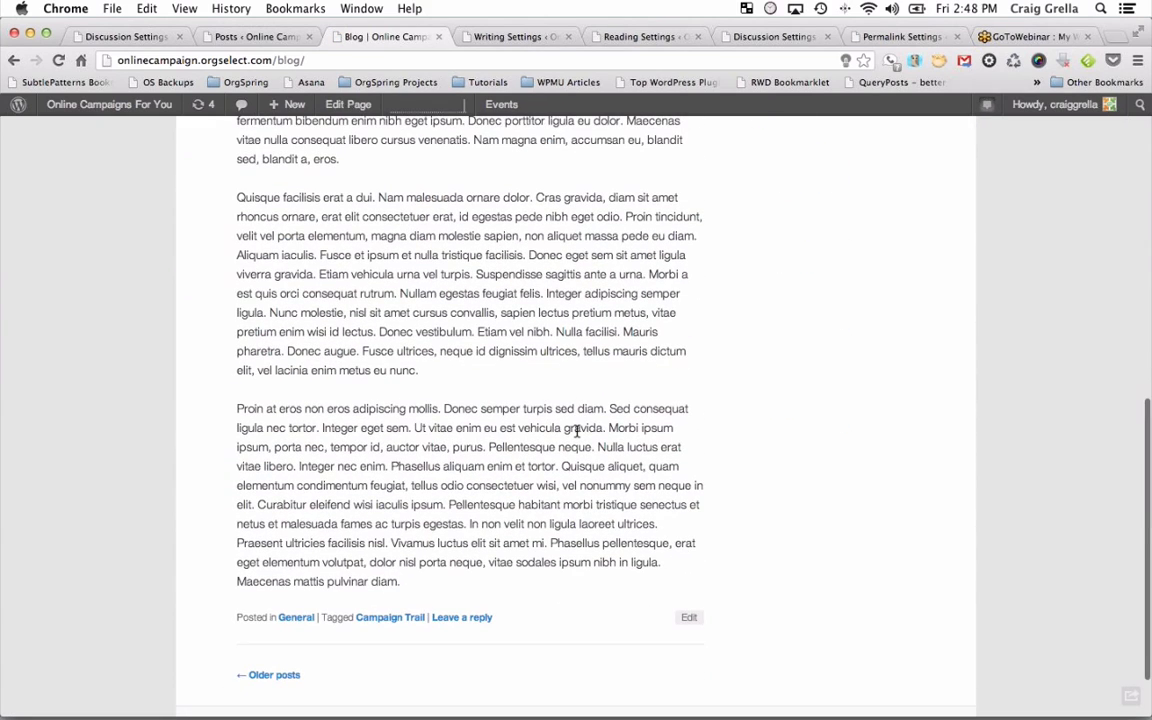
left_click(252, 36)
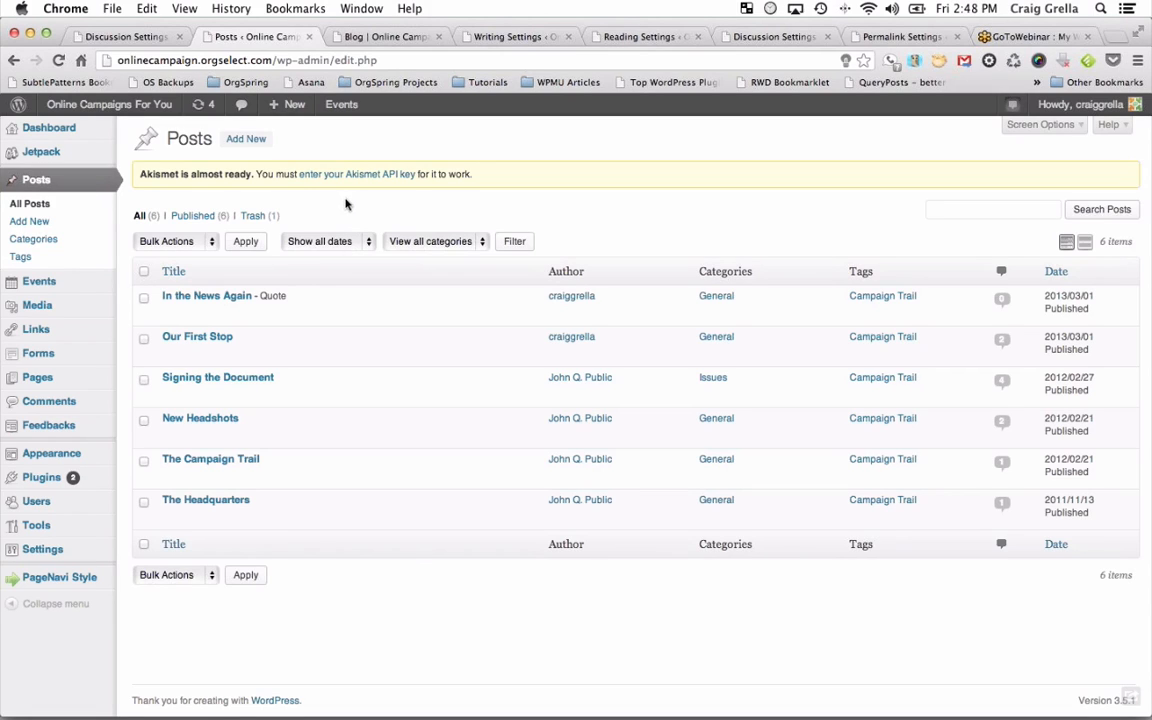
Filter the posts list to March 2013.
left_click(364, 243)
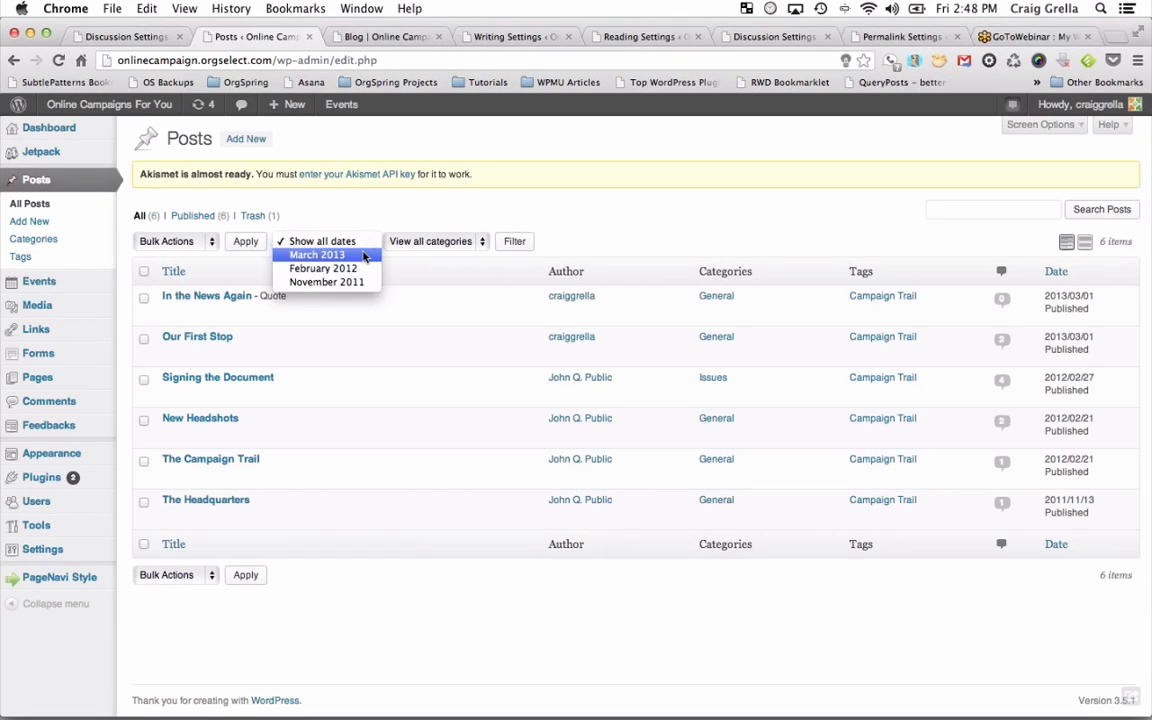
left_click(334, 257)
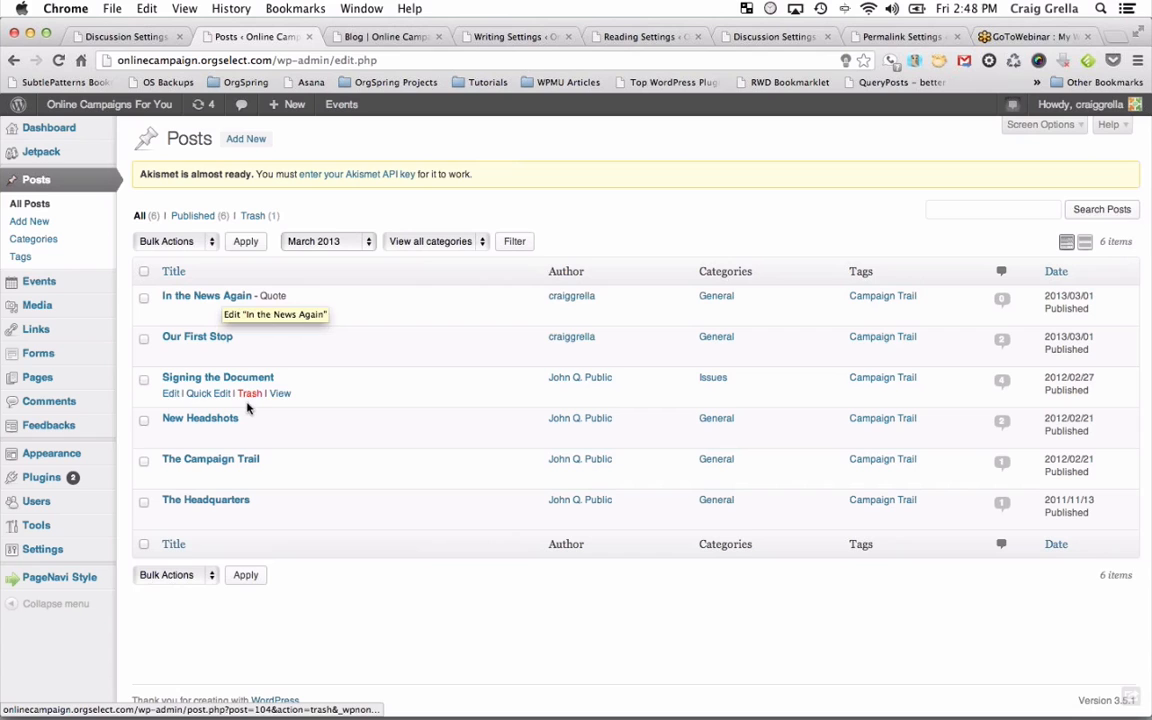
left_click(515, 246)
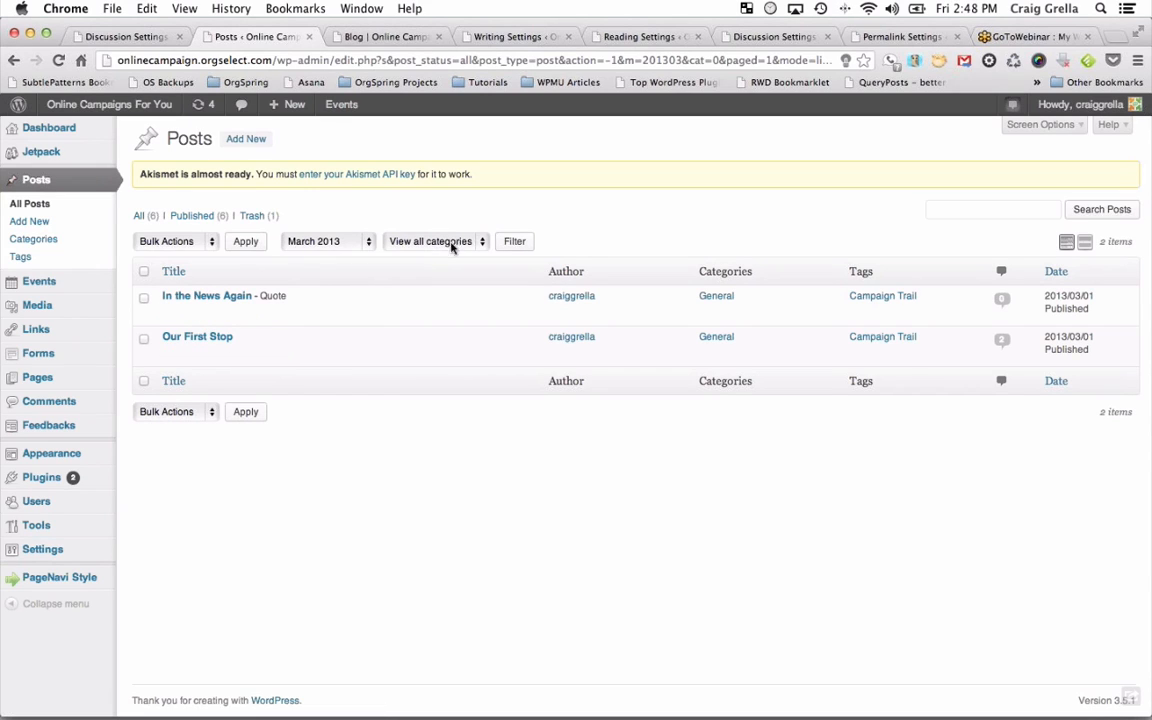
Switch the filter to the Issues category with all dates shown.
left_click(481, 246)
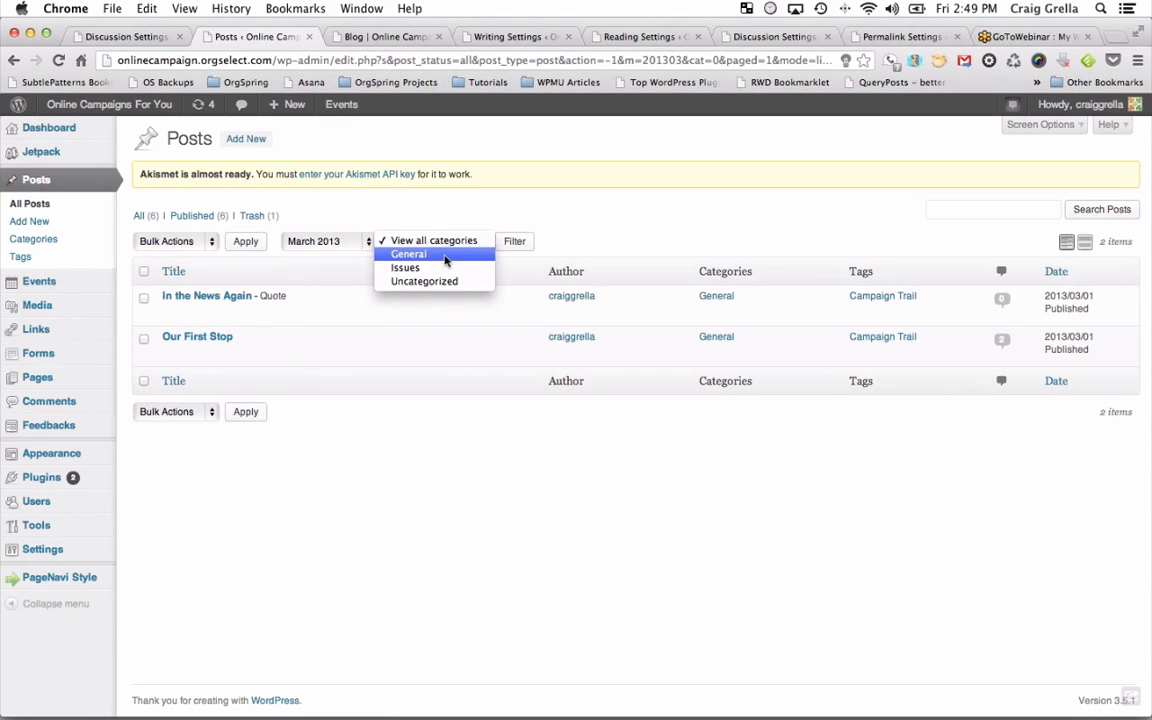
left_click(414, 268)
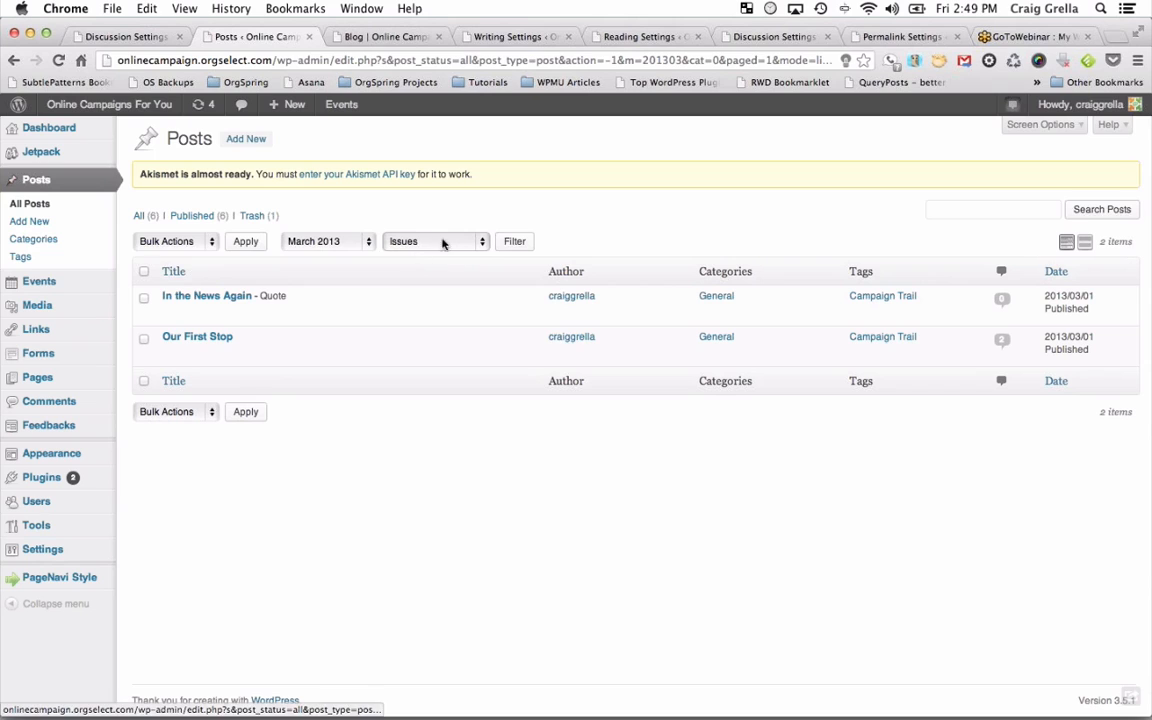
left_click(345, 241)
left_click(352, 226)
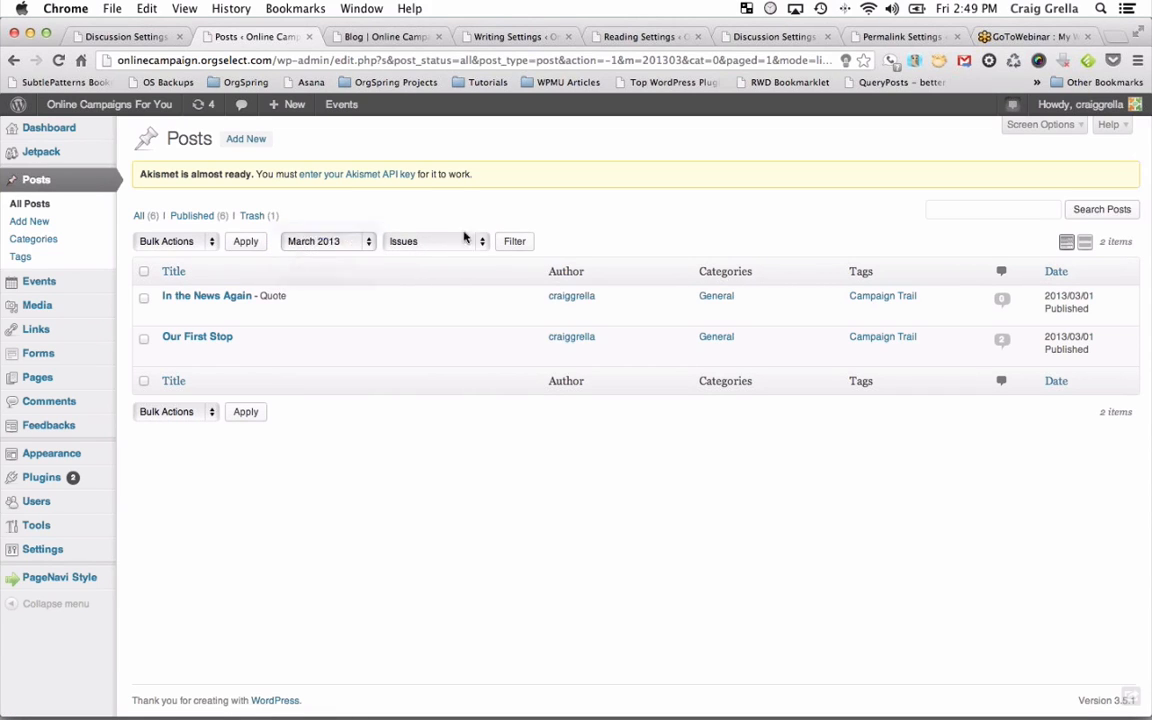
left_click(520, 244)
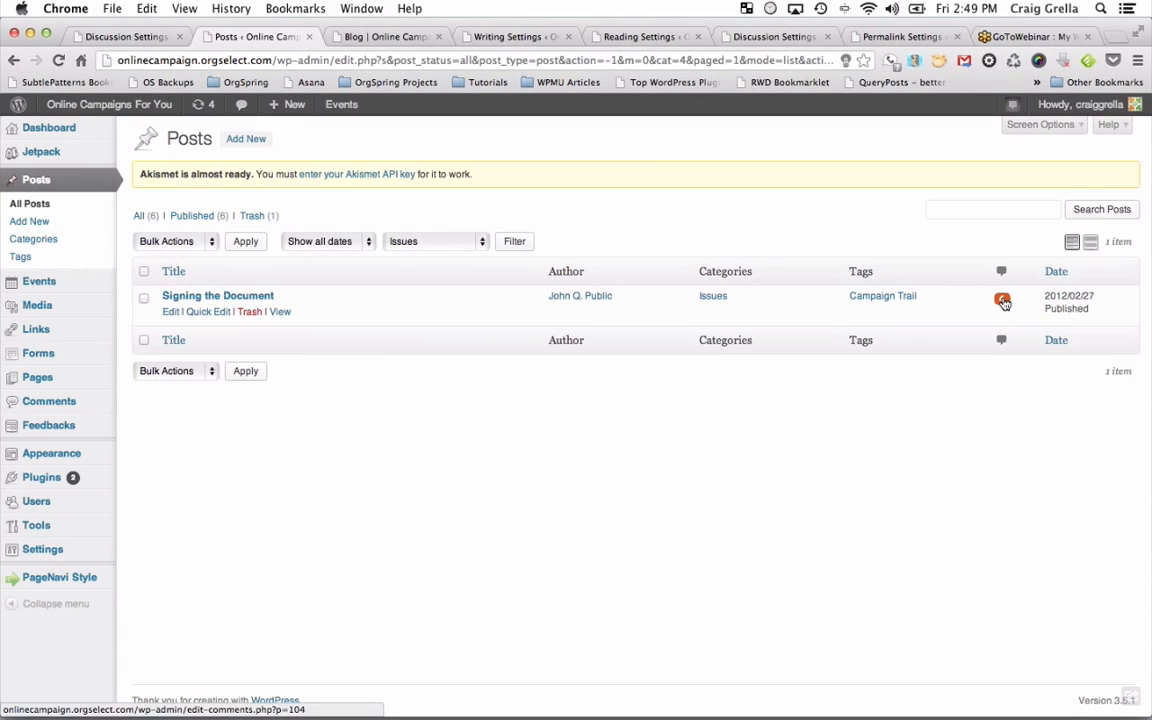
Open Signing the Document's comments, then load the blog address ending 'signing-the-documents'.
left_click(1002, 300)
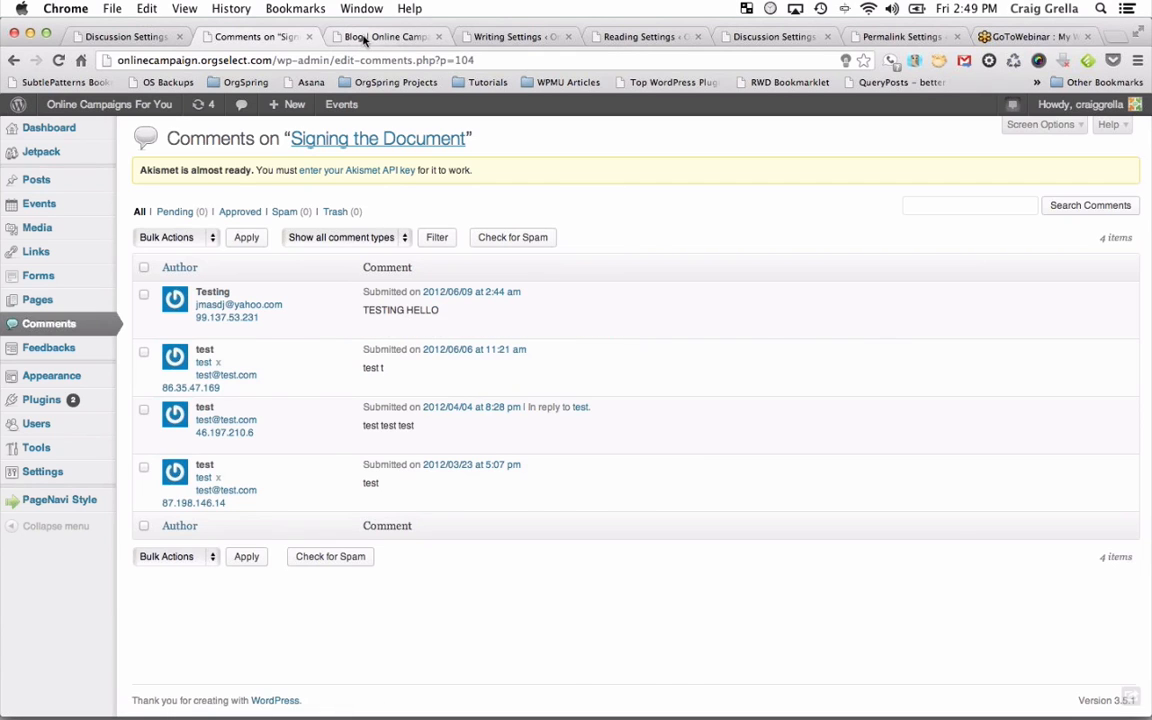
left_click(362, 38)
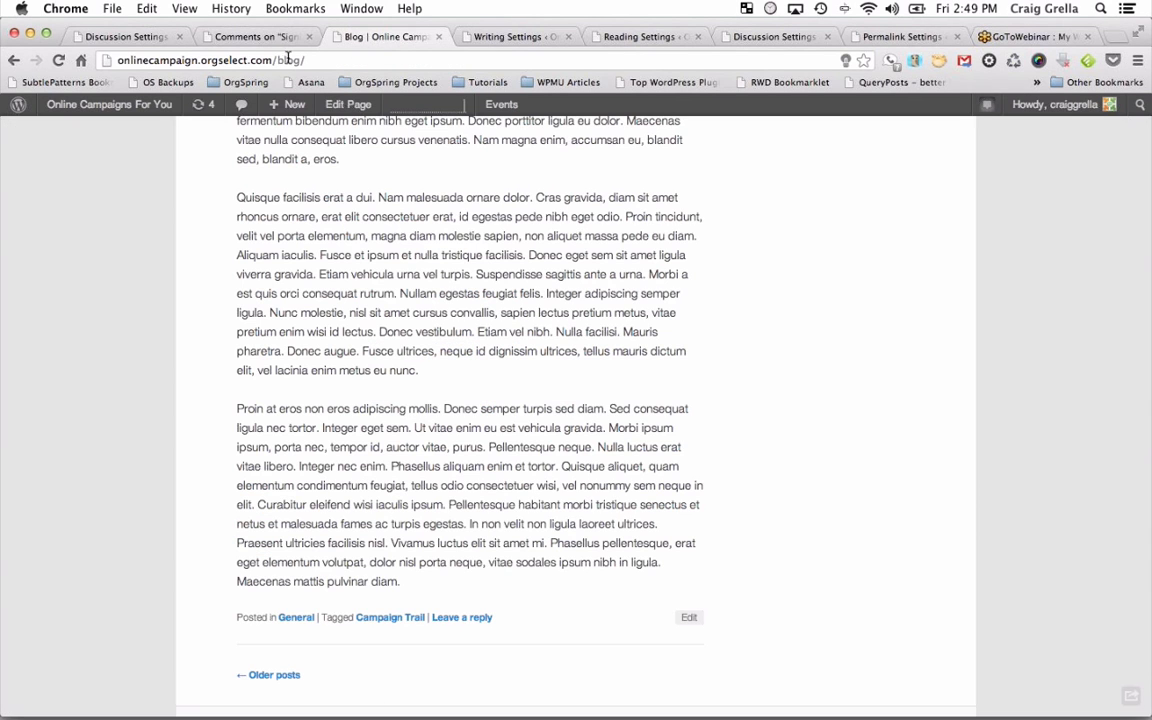
left_click_drag(277, 60, 378, 63)
type("signing")
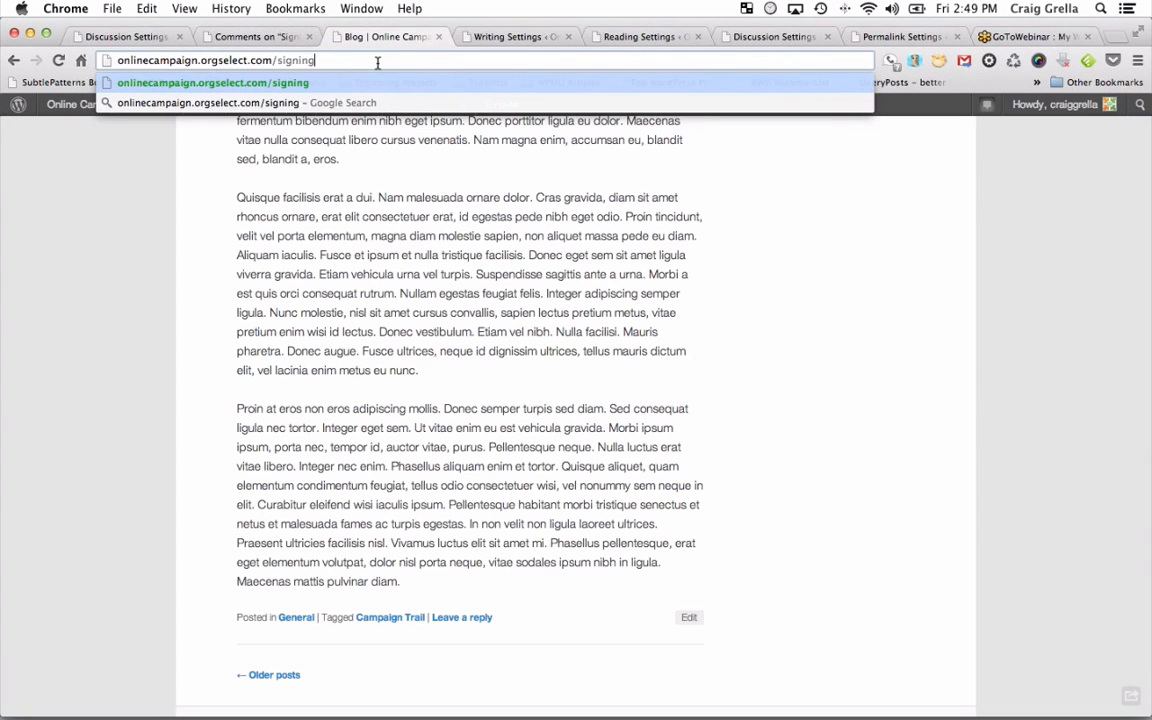
type("-the-documents")
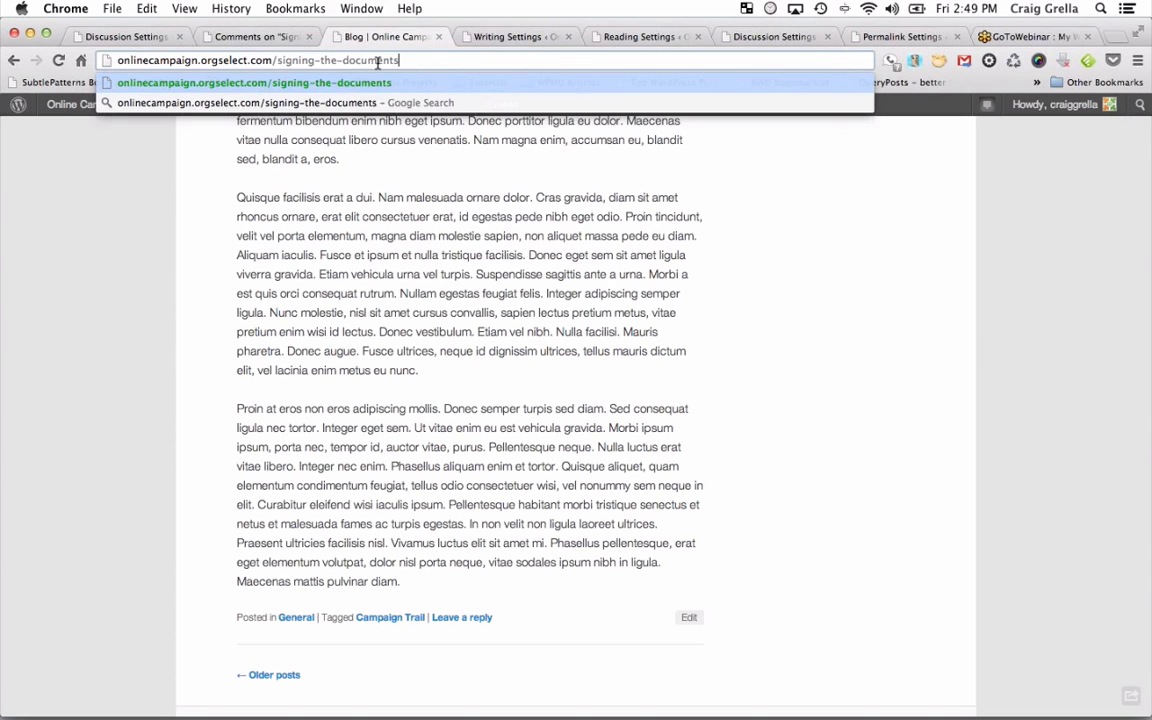
key("Return")
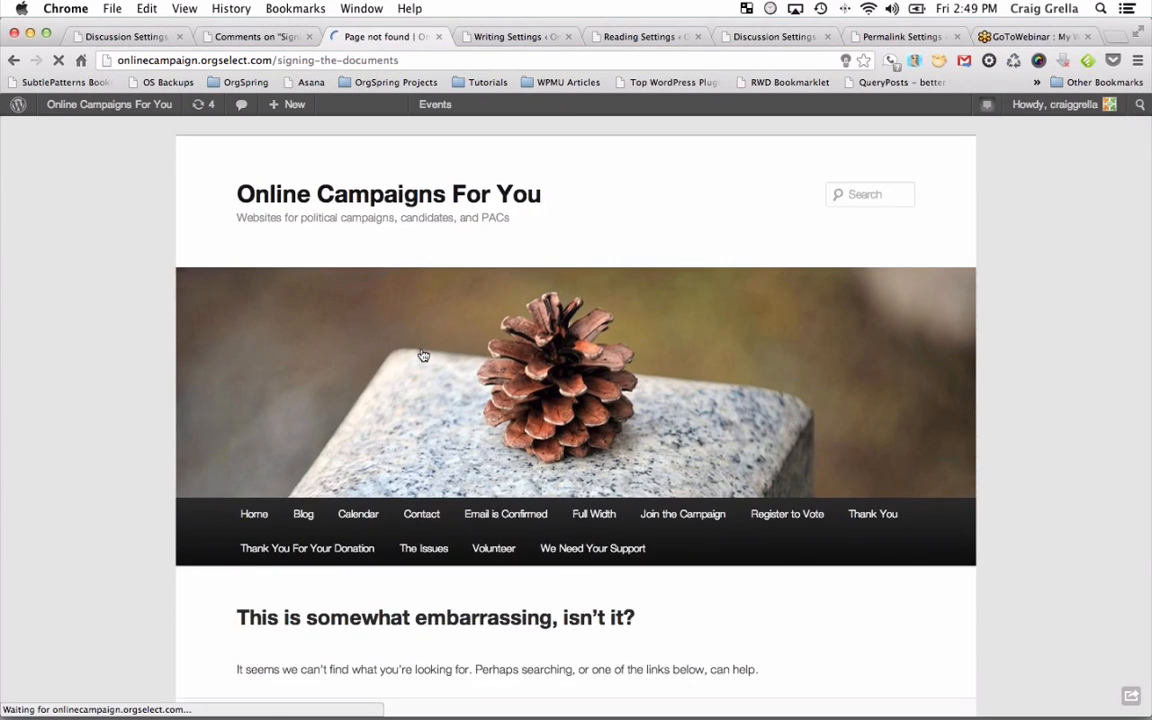
scroll(421, 349, "down", 5)
Search the blog for 'signing the documents'.
left_click(399, 457)
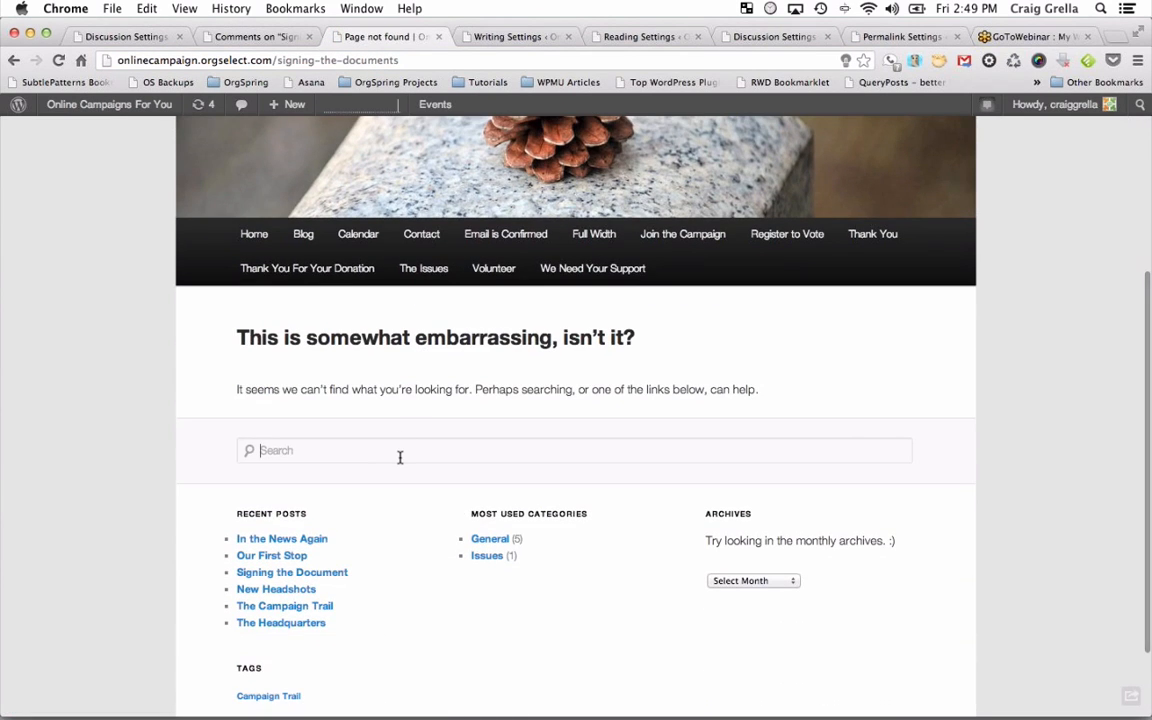
type("signing the do")
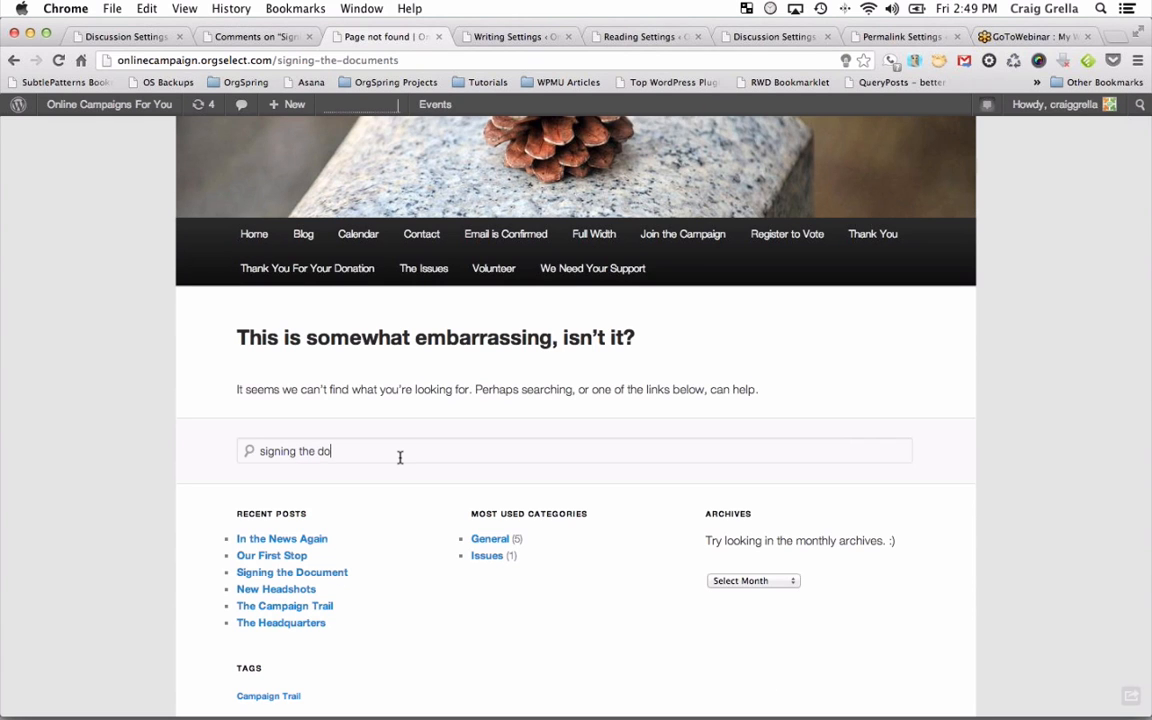
type("cuments")
key("Return")
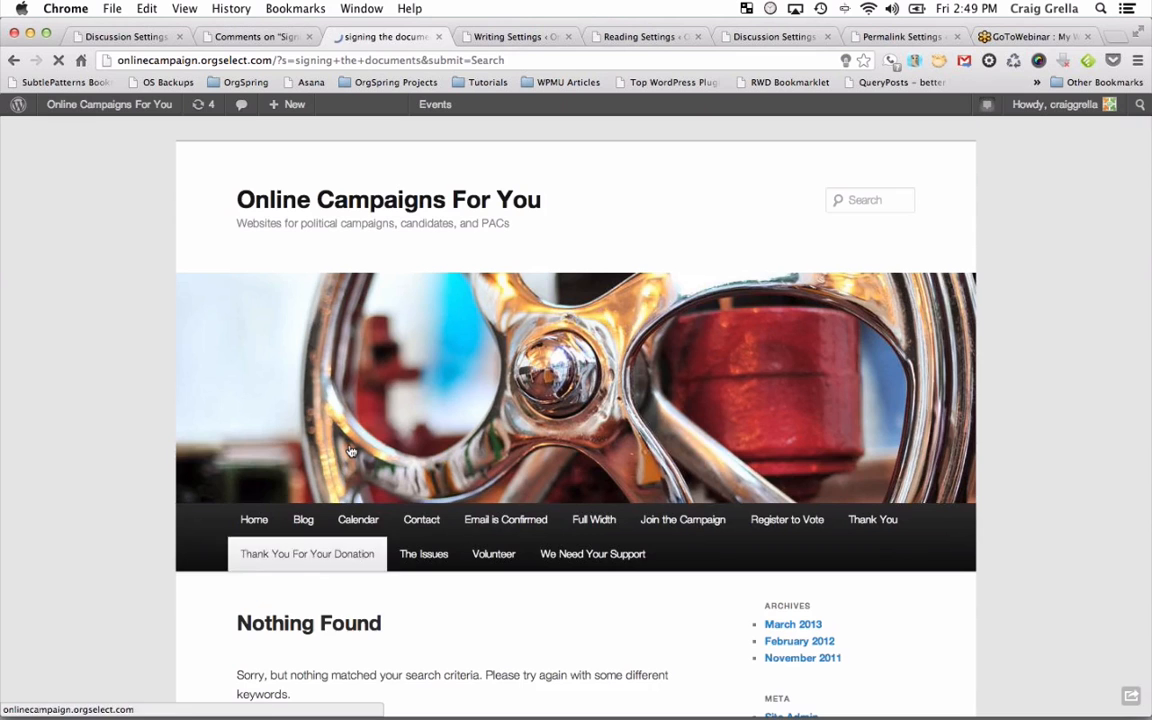
scroll(351, 452, "down", 3)
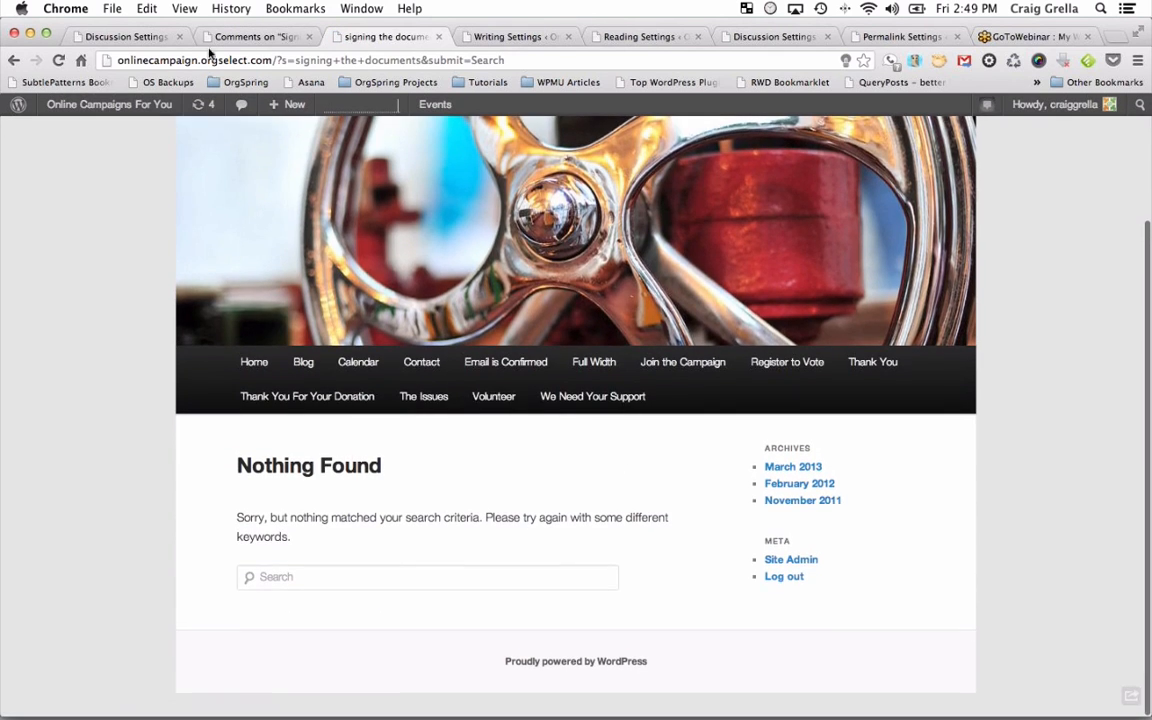
Re-run the blog search as 'signing the document' to find the post.
left_click(245, 36)
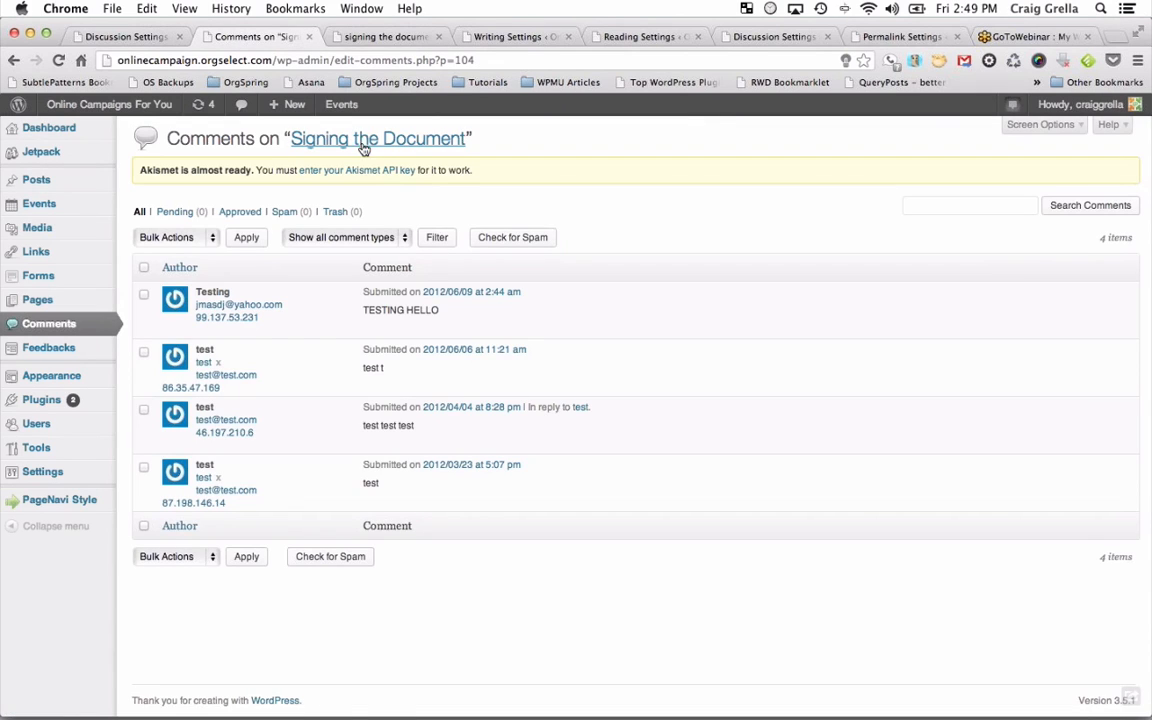
left_click(380, 36)
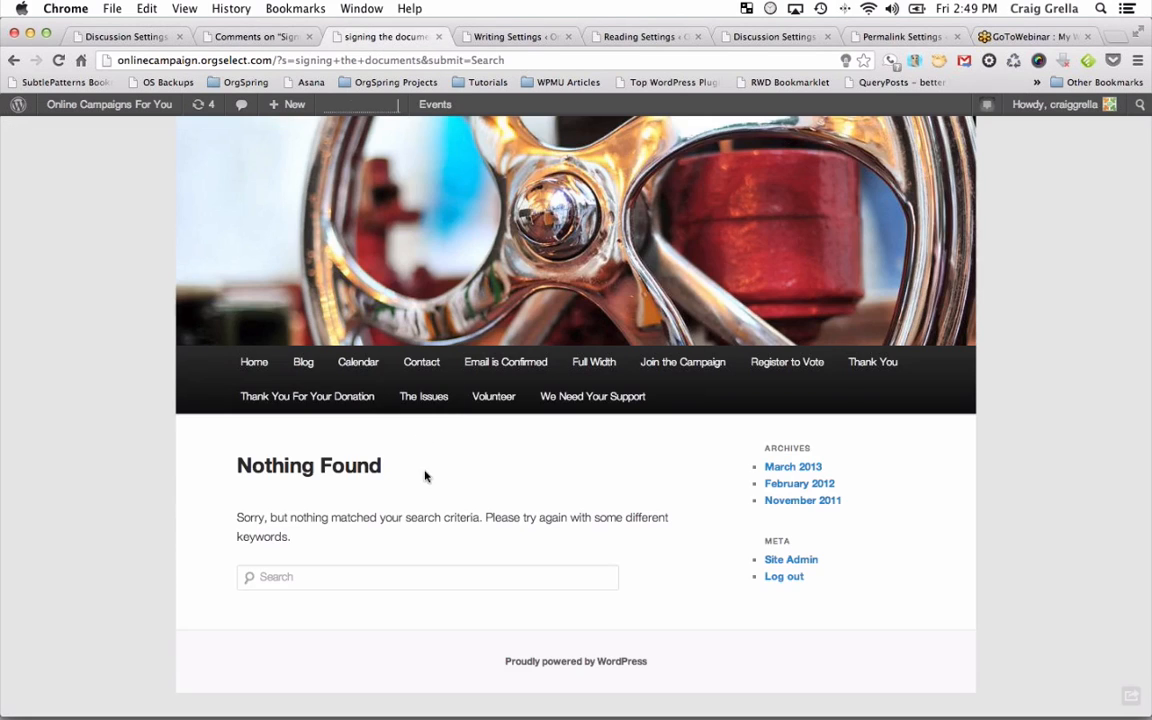
left_click(384, 577)
type("signing the")
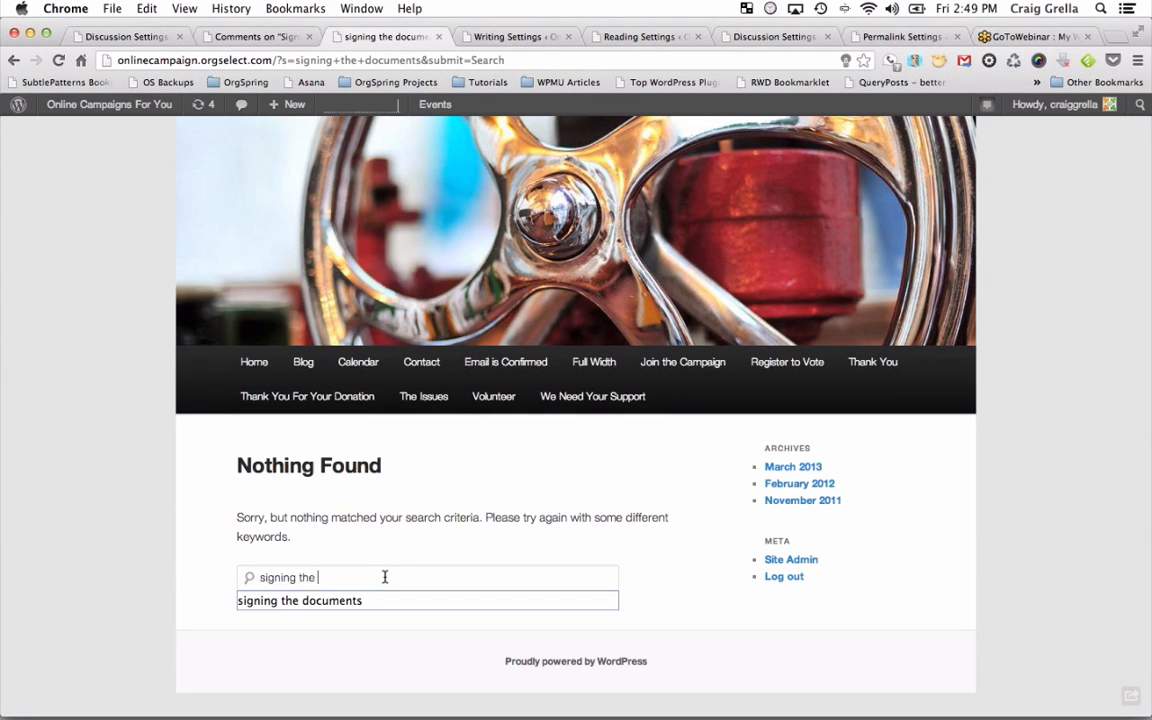
type(" document")
key("Return")
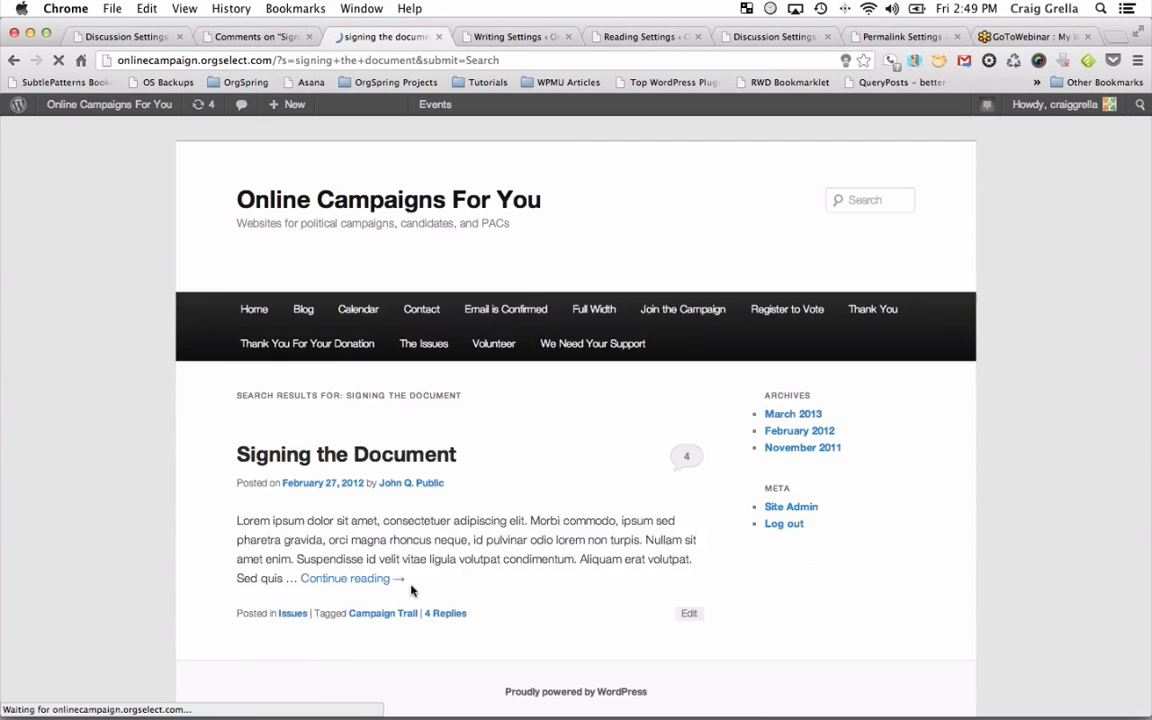
scroll(397, 557, "down", 3)
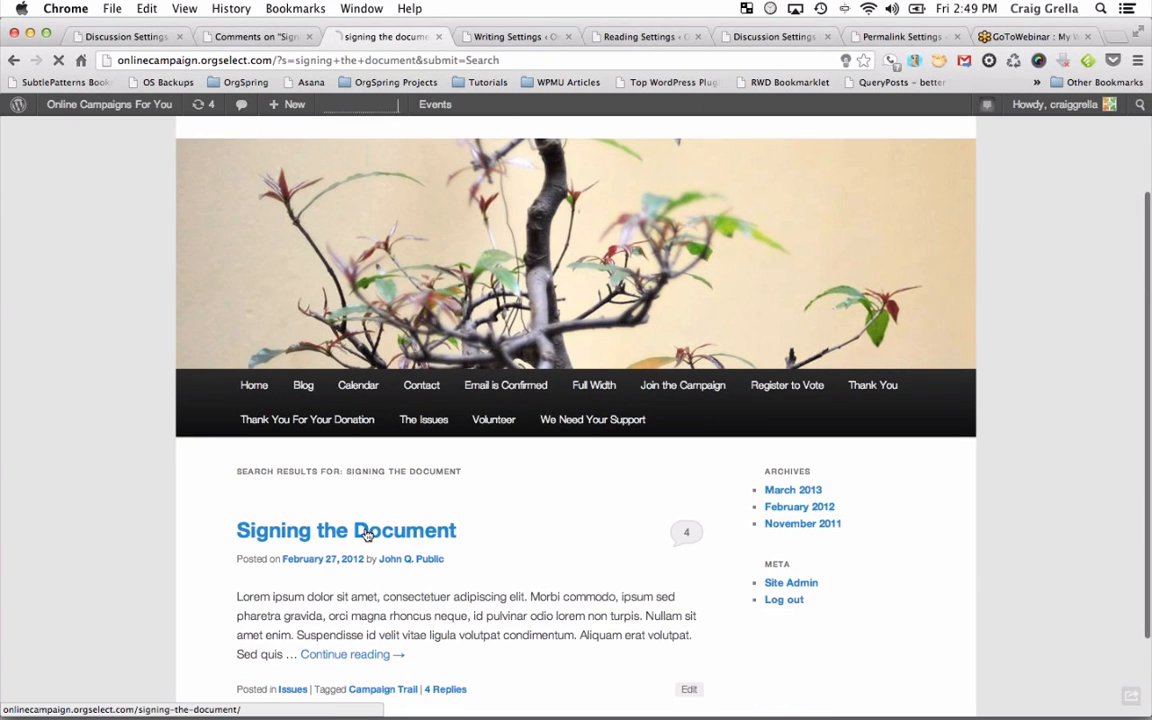
Open the Signing the Document result and scroll through its four comments, including a nested reply.
left_click(366, 535)
scroll(398, 546, "down", 6)
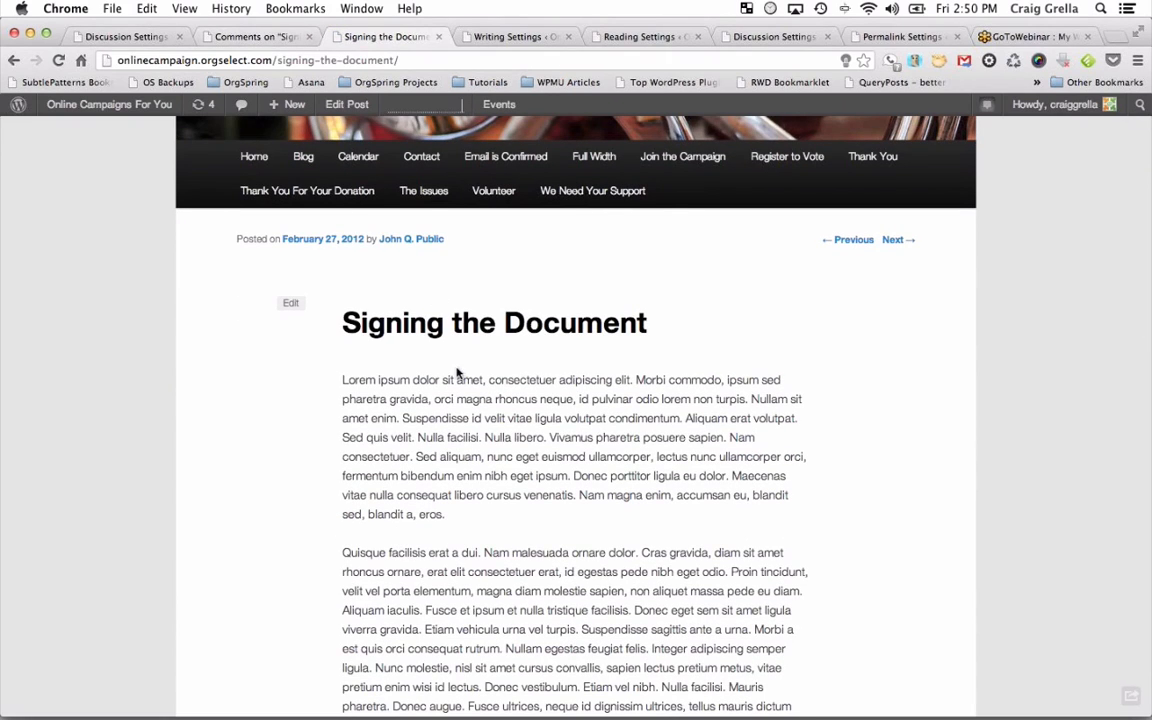
scroll(457, 372, "down", 5)
scroll(457, 372, "down", 7)
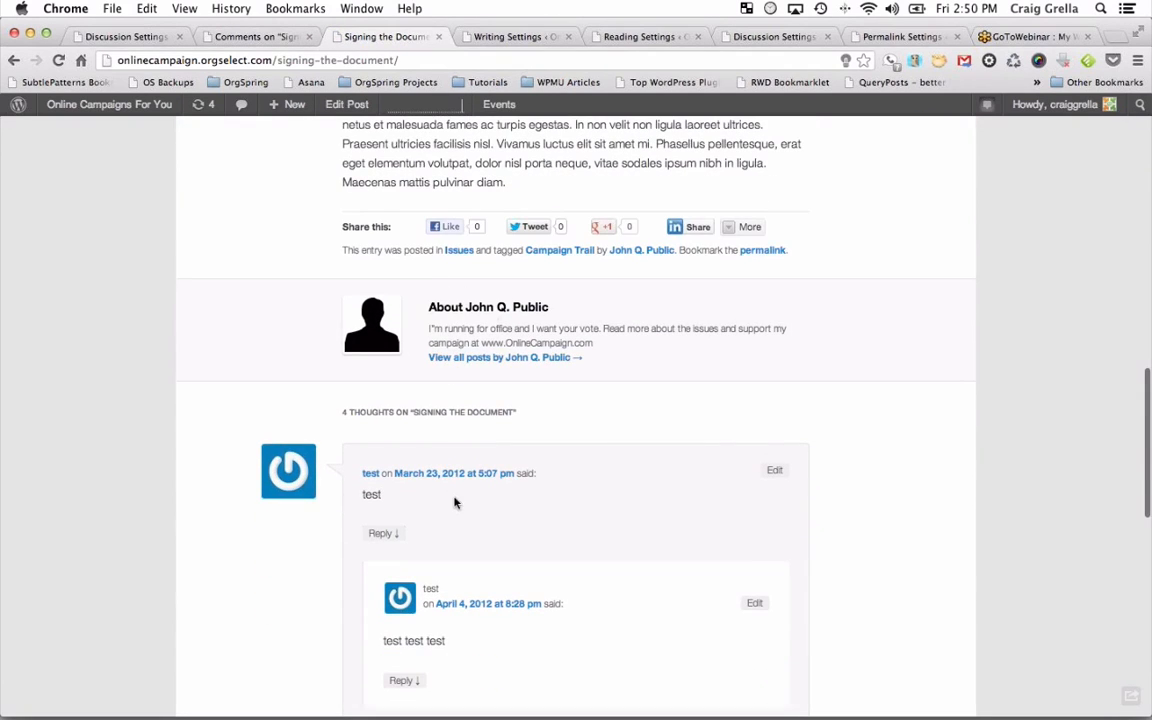
scroll(454, 502, "down", 8)
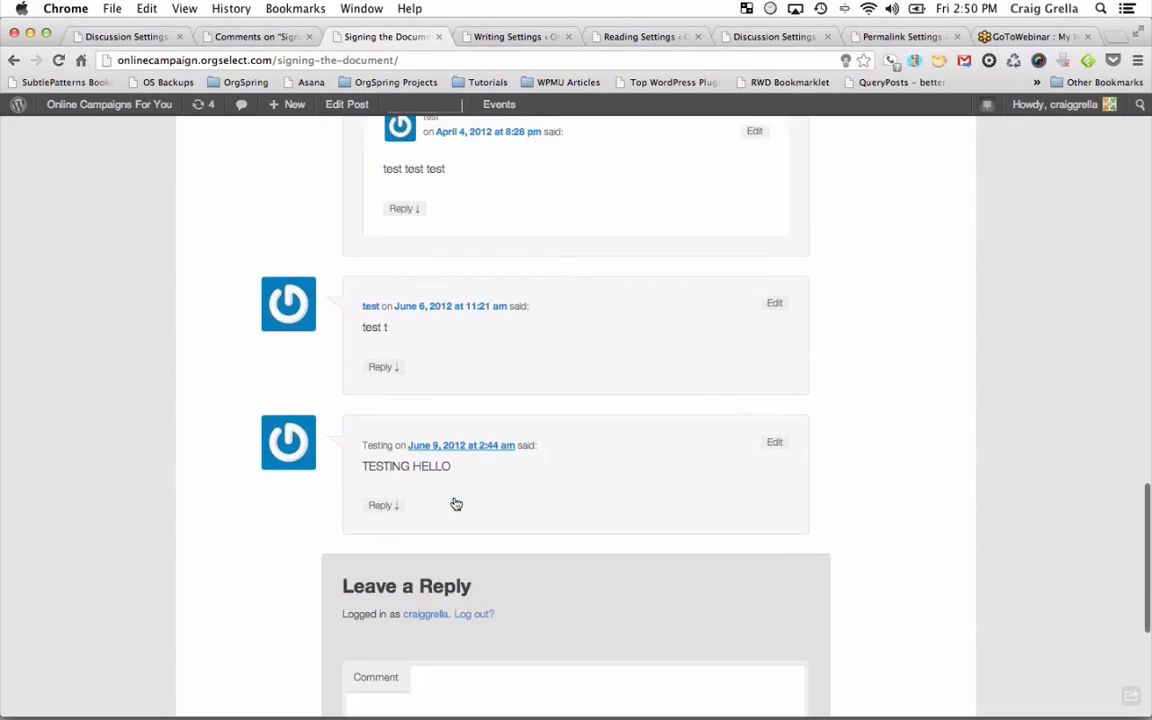
scroll(456, 504, "up", 5)
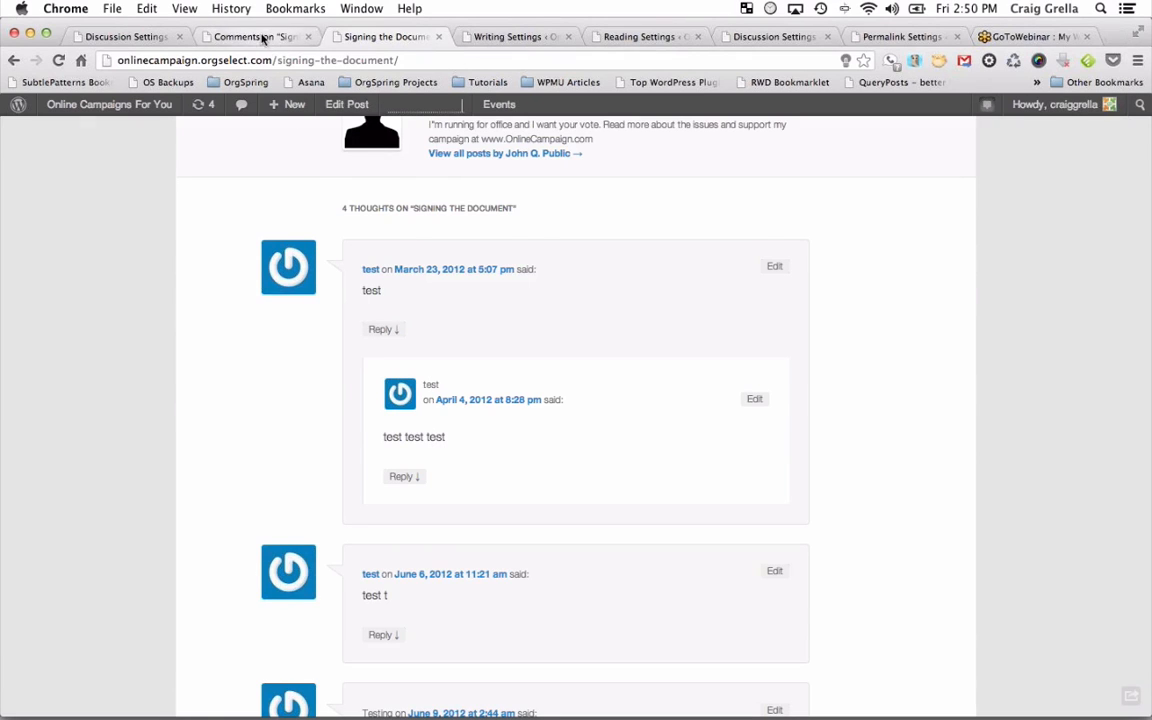
left_click(265, 38)
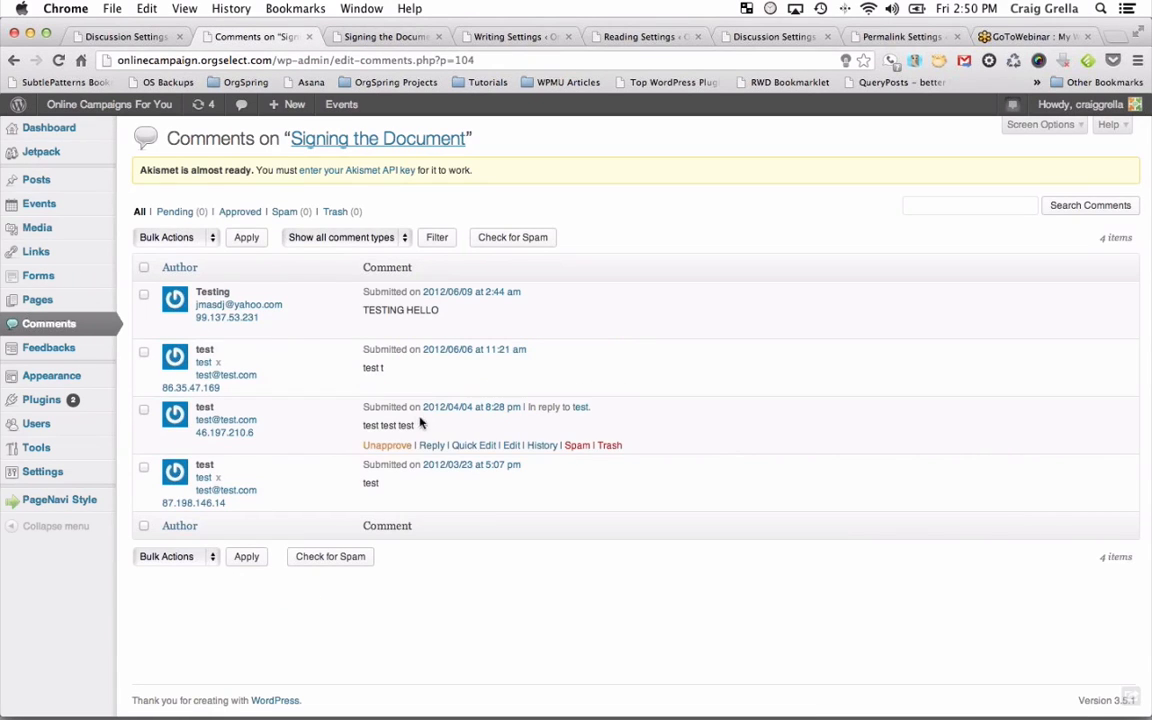
Flag the third comment, the April 4 'test test test' reply, as spam.
left_click(577, 445)
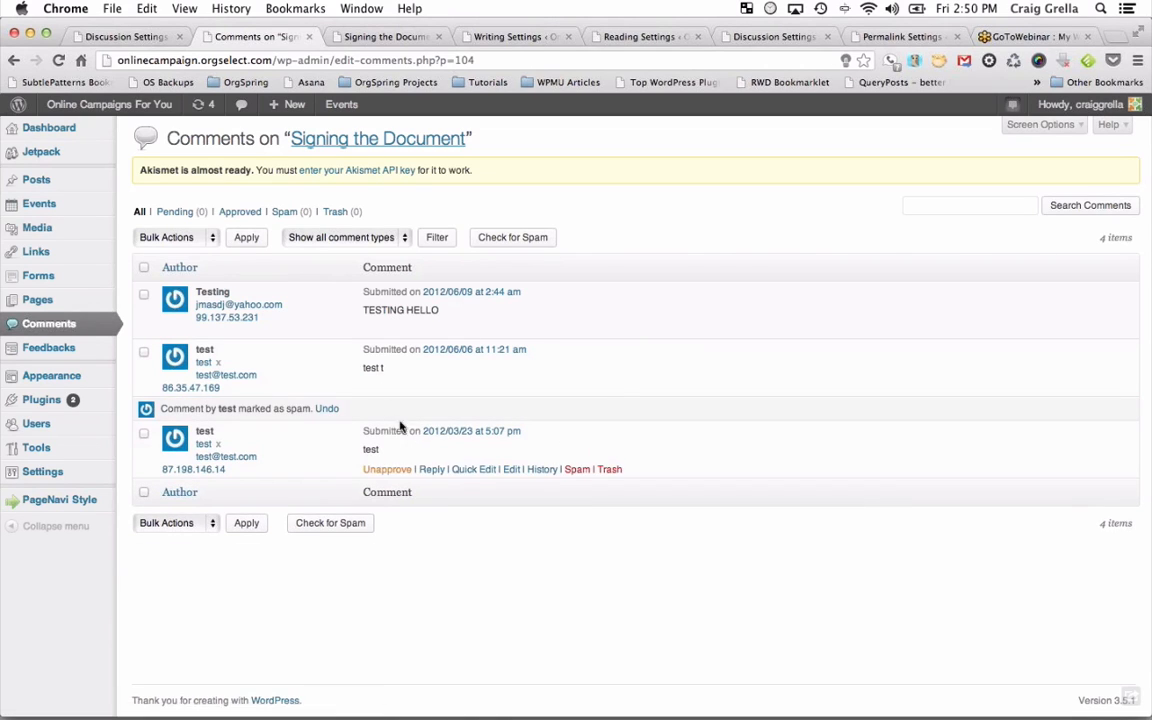
Reload the live post to verify three comments remain, then return to the comments admin.
left_click(384, 38)
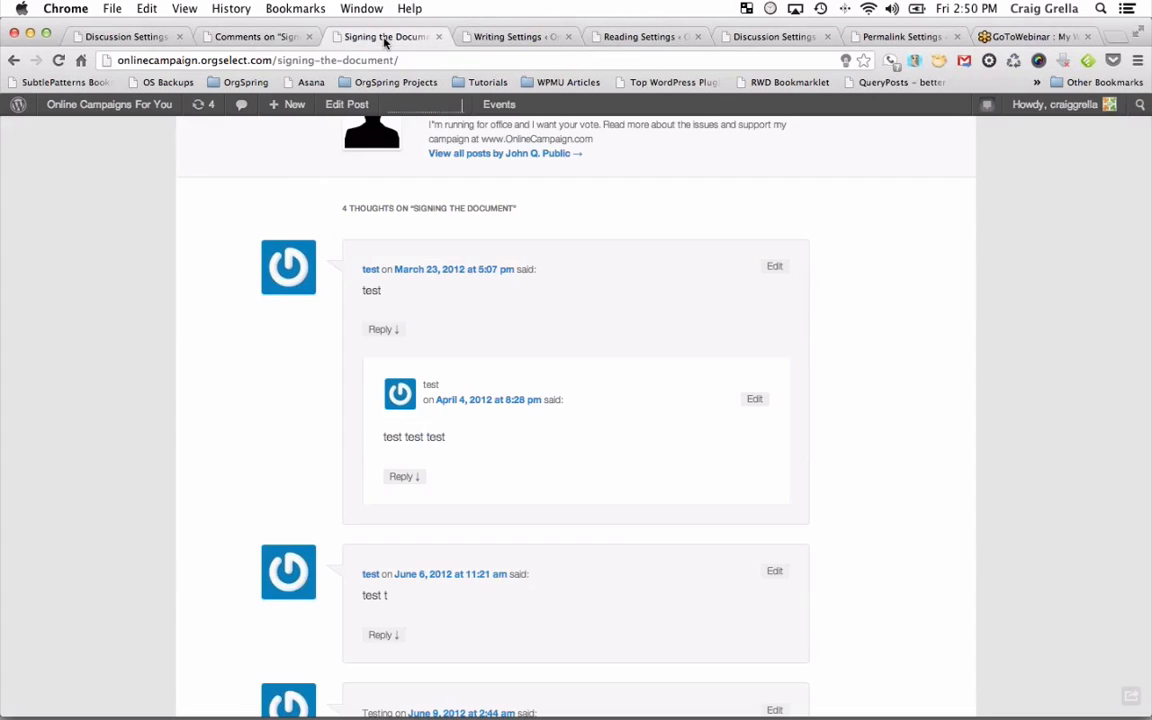
left_click(58, 60)
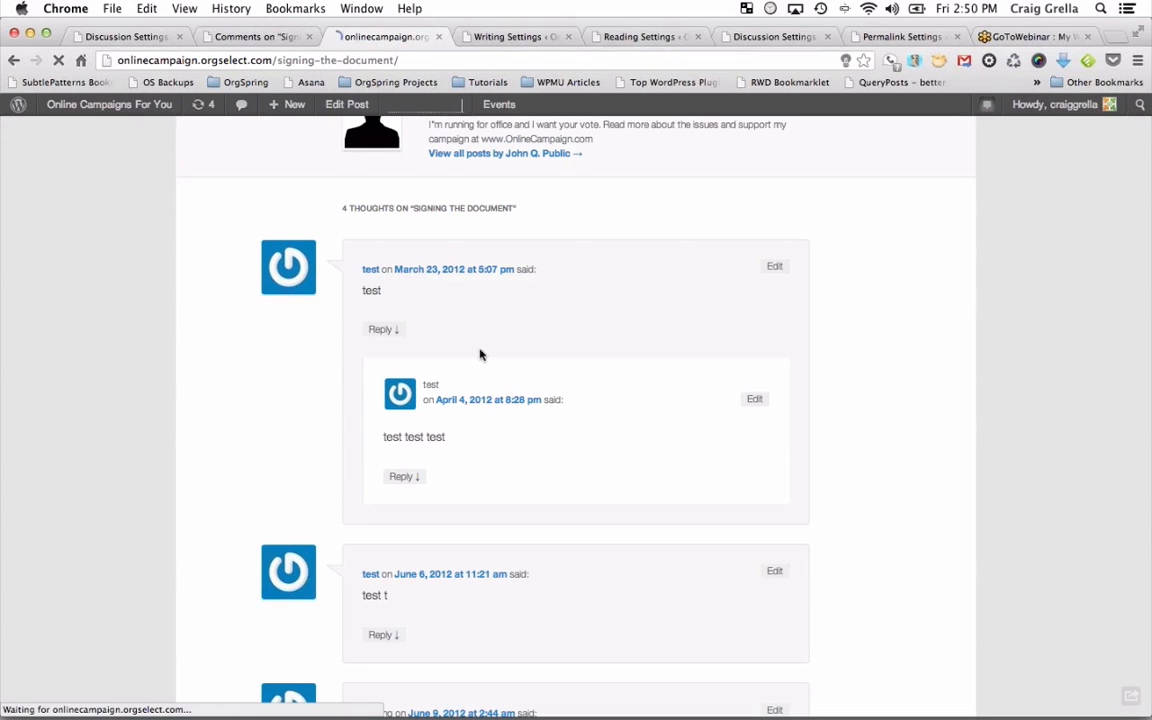
scroll(515, 465, "down", 10)
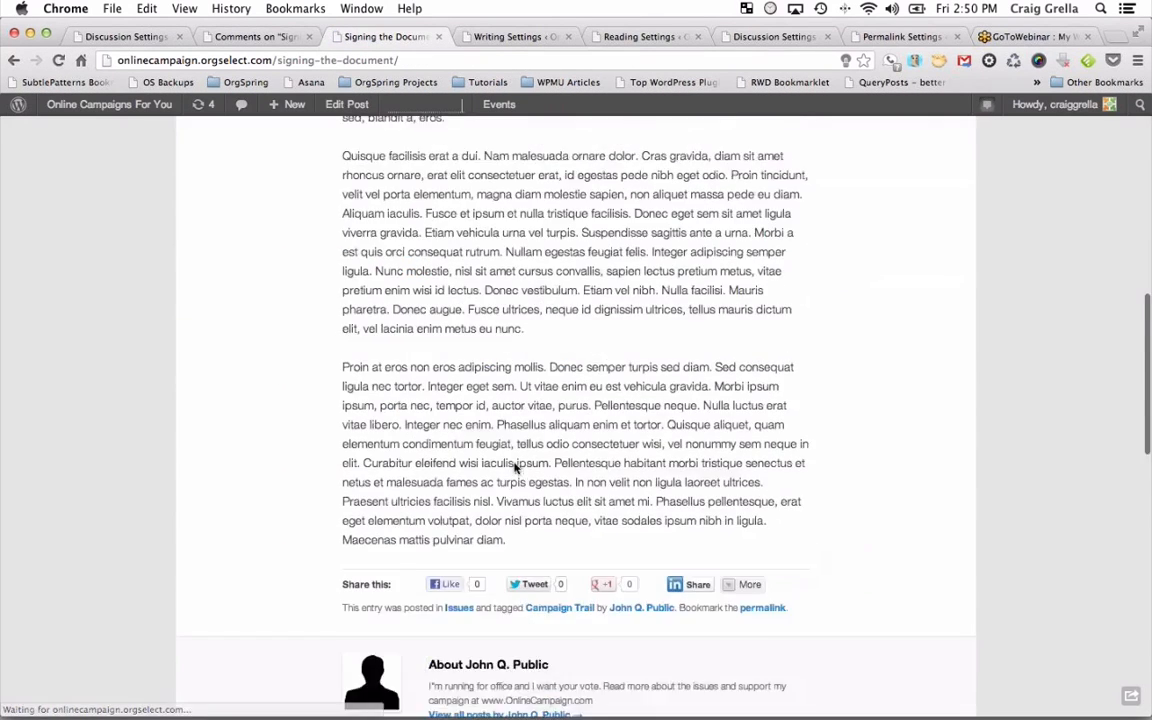
scroll(515, 467, "down", 10)
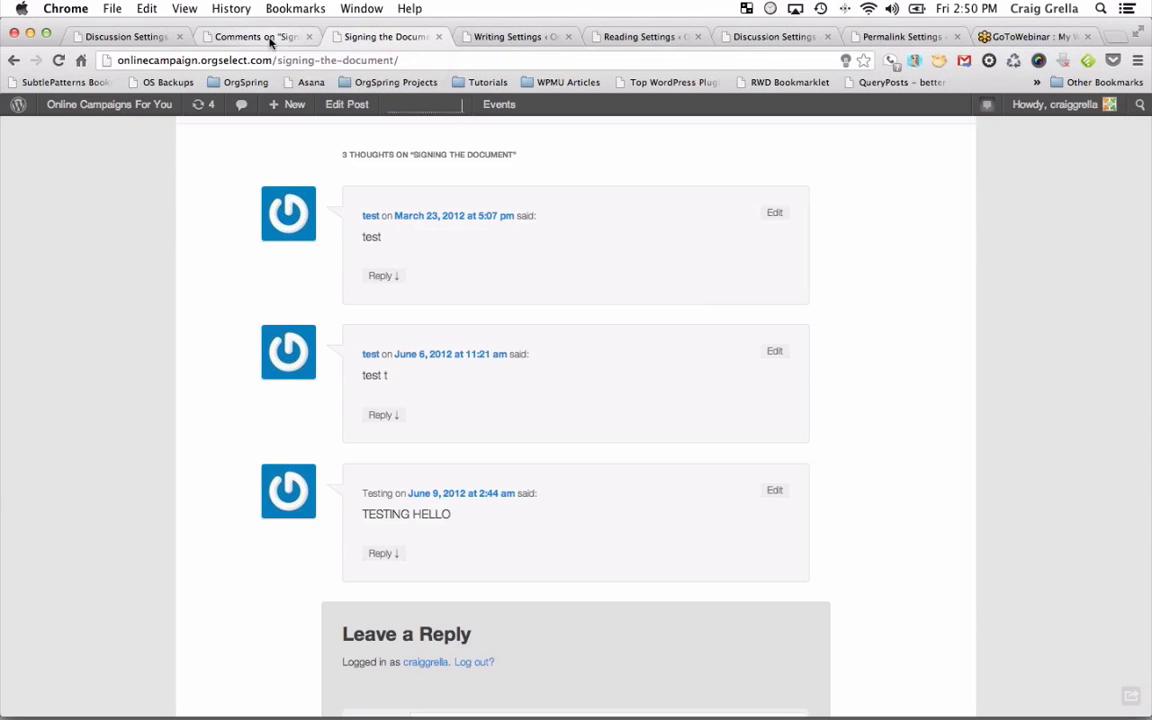
left_click(262, 37)
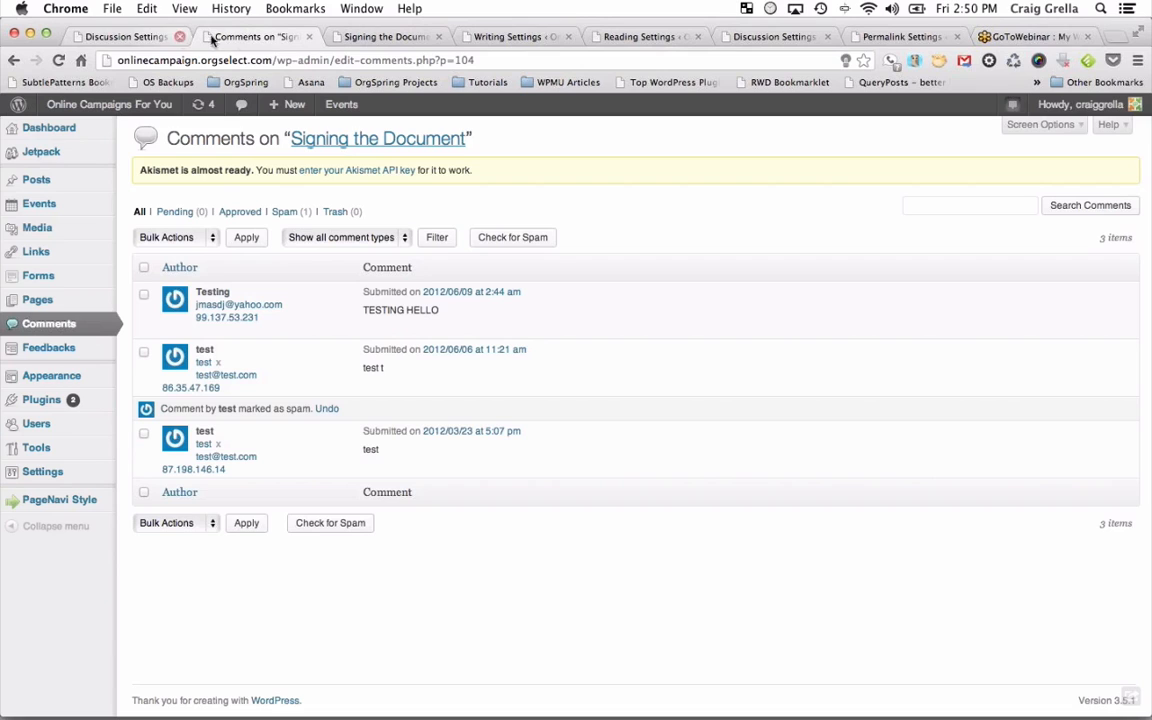
Go to the Posts list and start a new post with Add New.
left_click(42, 180)
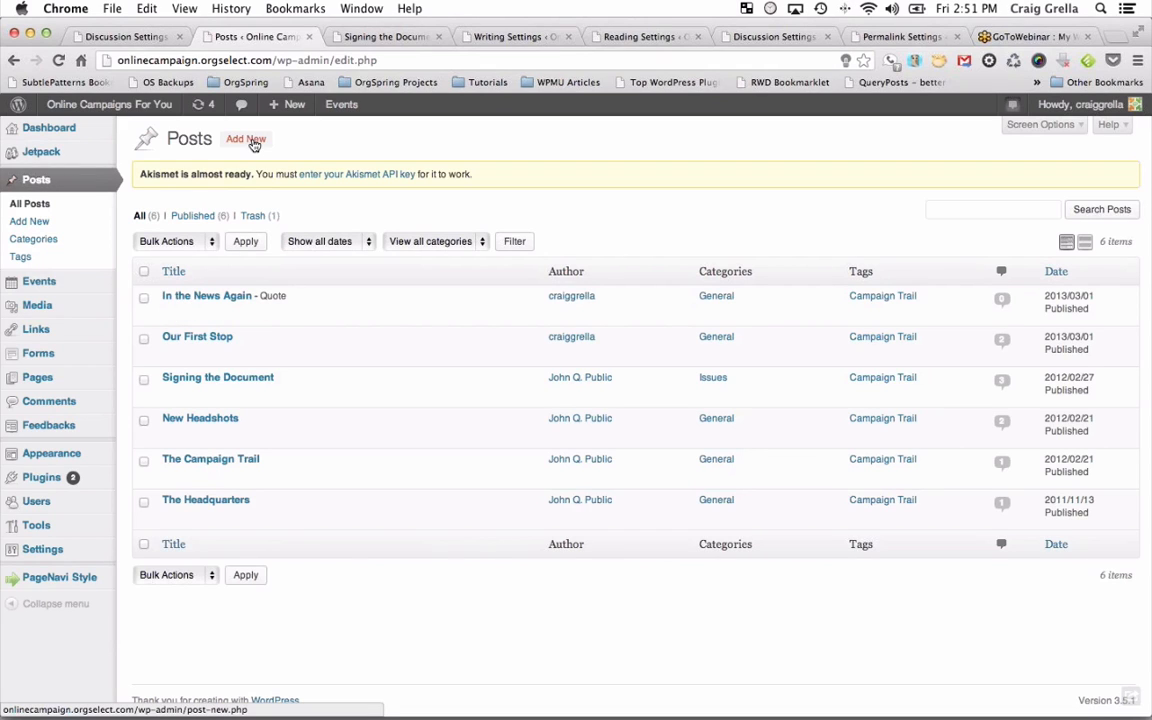
left_click(246, 139)
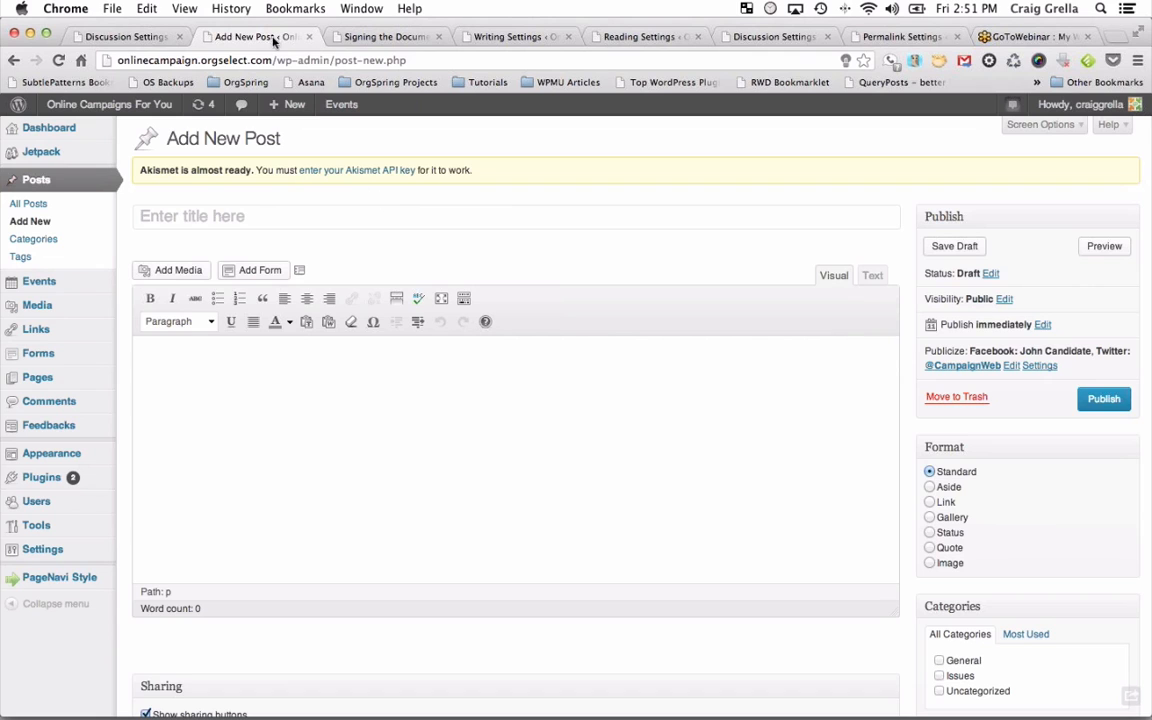
Set Reading's 'Blog pages show at most' to 5 posts, save, and return to the Signing the Document post.
left_click(130, 37)
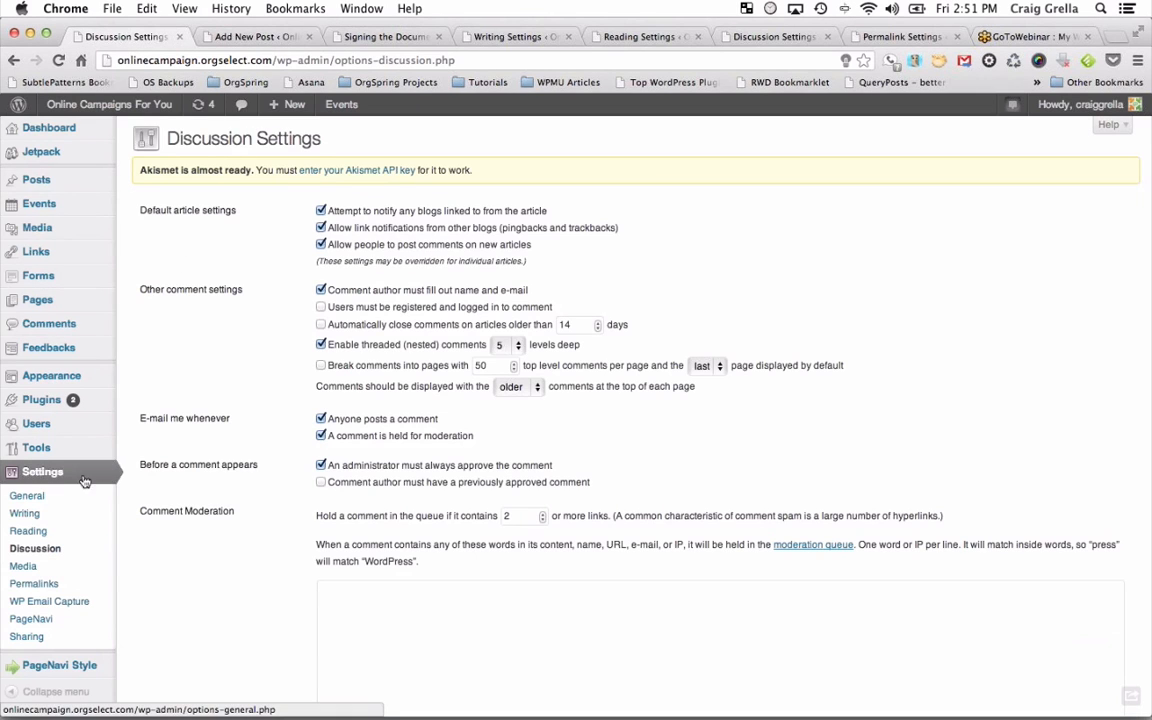
left_click(30, 514)
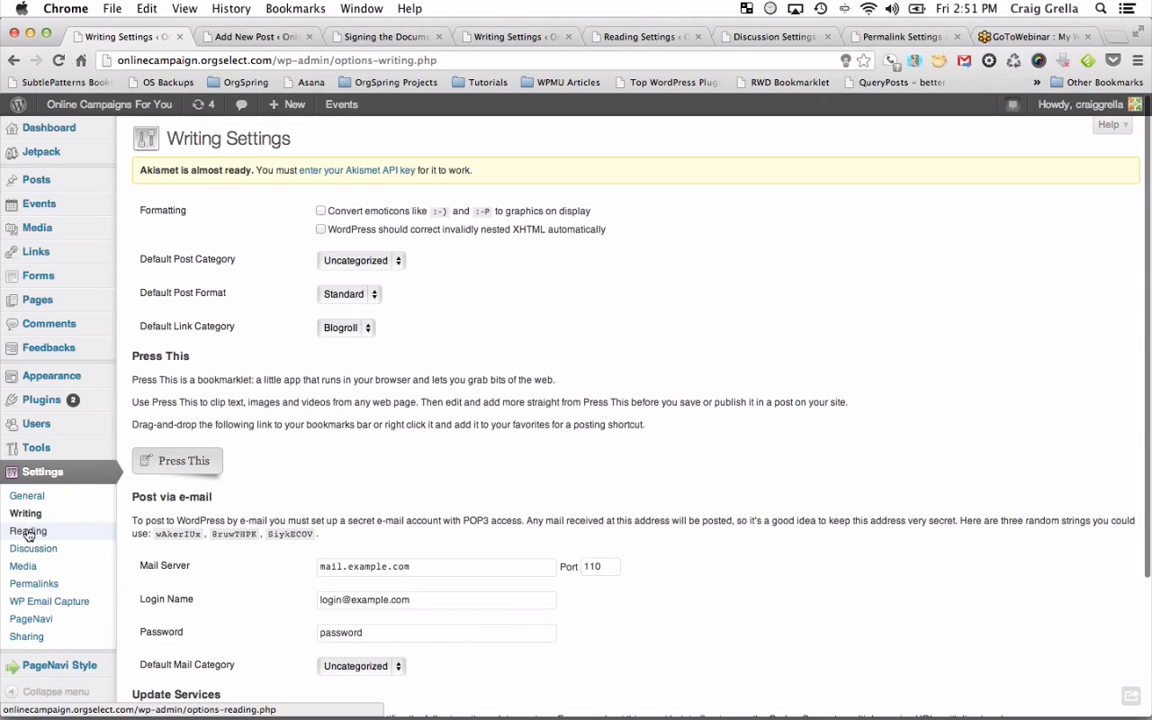
left_click(28, 532)
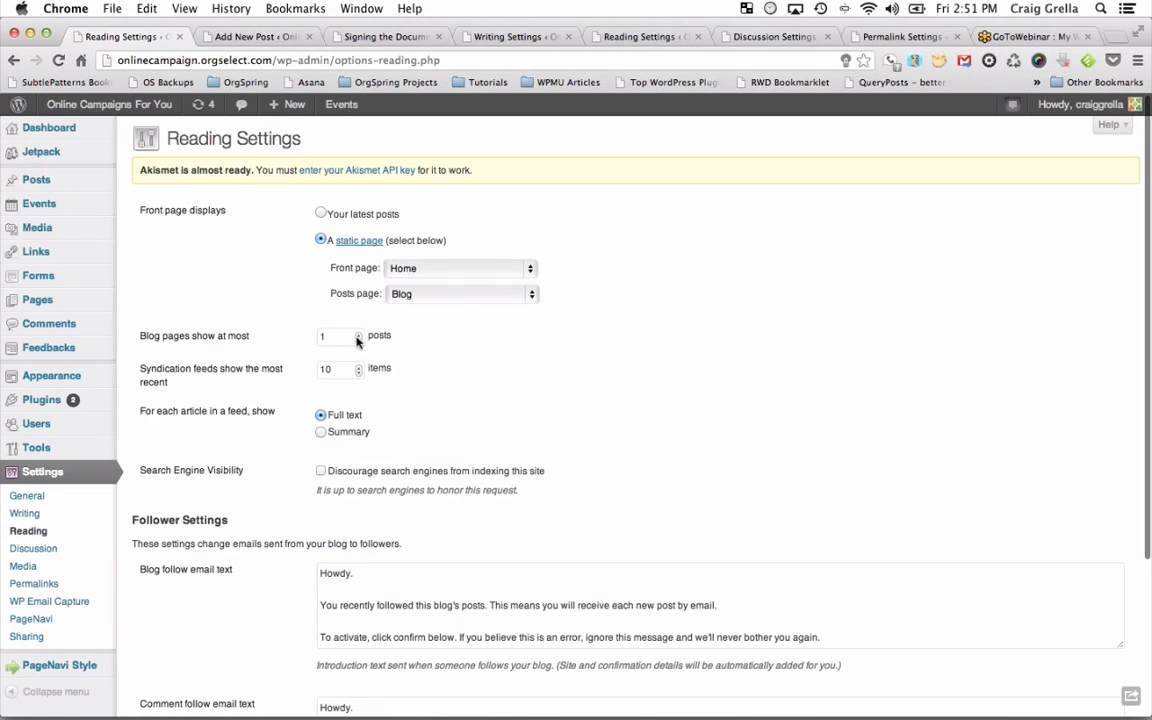
left_click(359, 335)
left_click(359, 335)
left_click(359, 335)
left_click(359, 335)
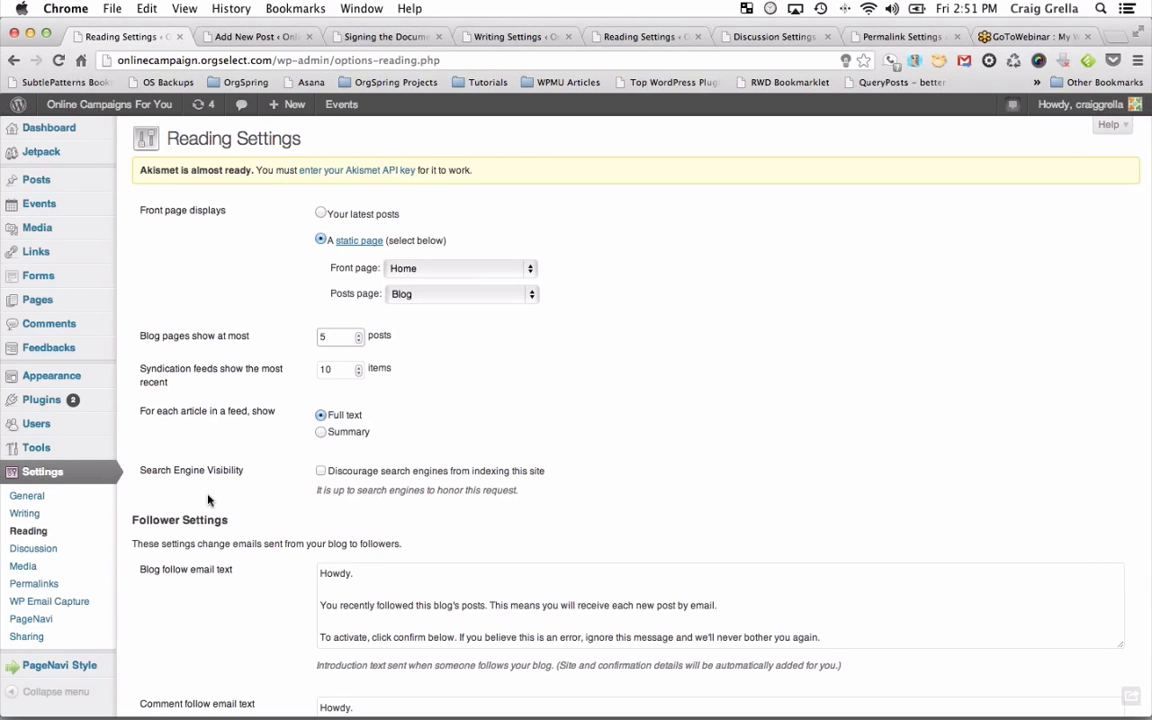
scroll(208, 499, "down", 5)
left_click(172, 636)
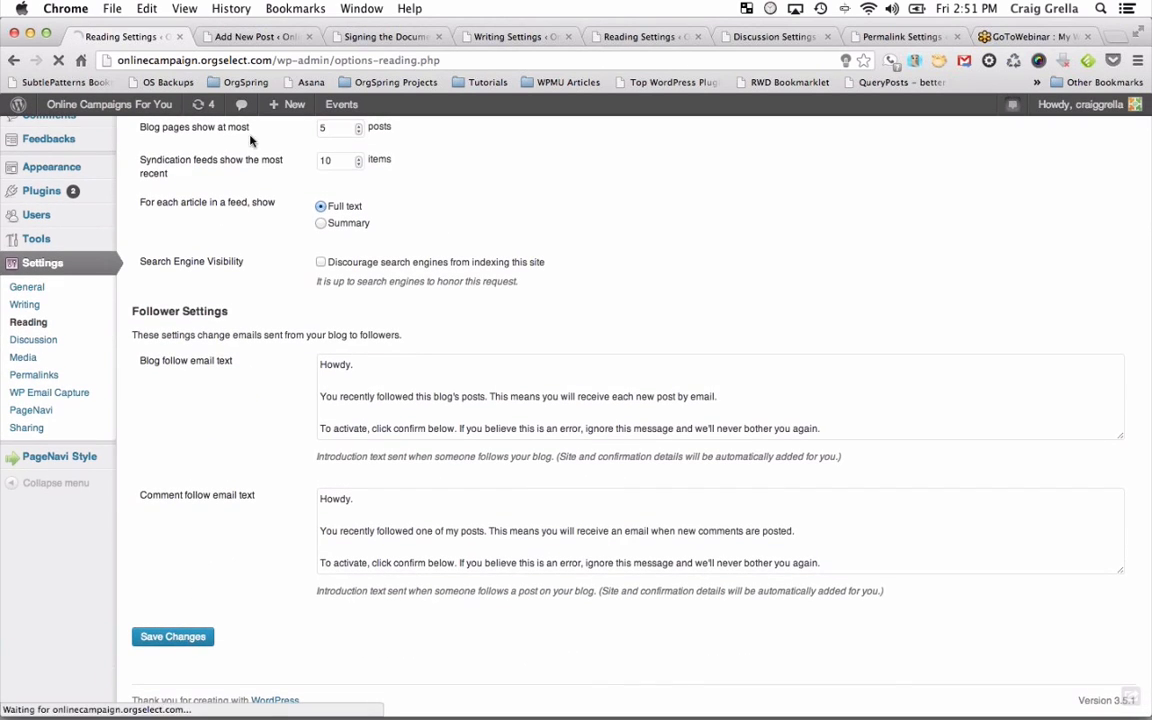
left_click(263, 37)
left_click(385, 36)
Check that the blog page lists several posts, then bring up the Add New Post editor.
scroll(402, 340, "up", 10)
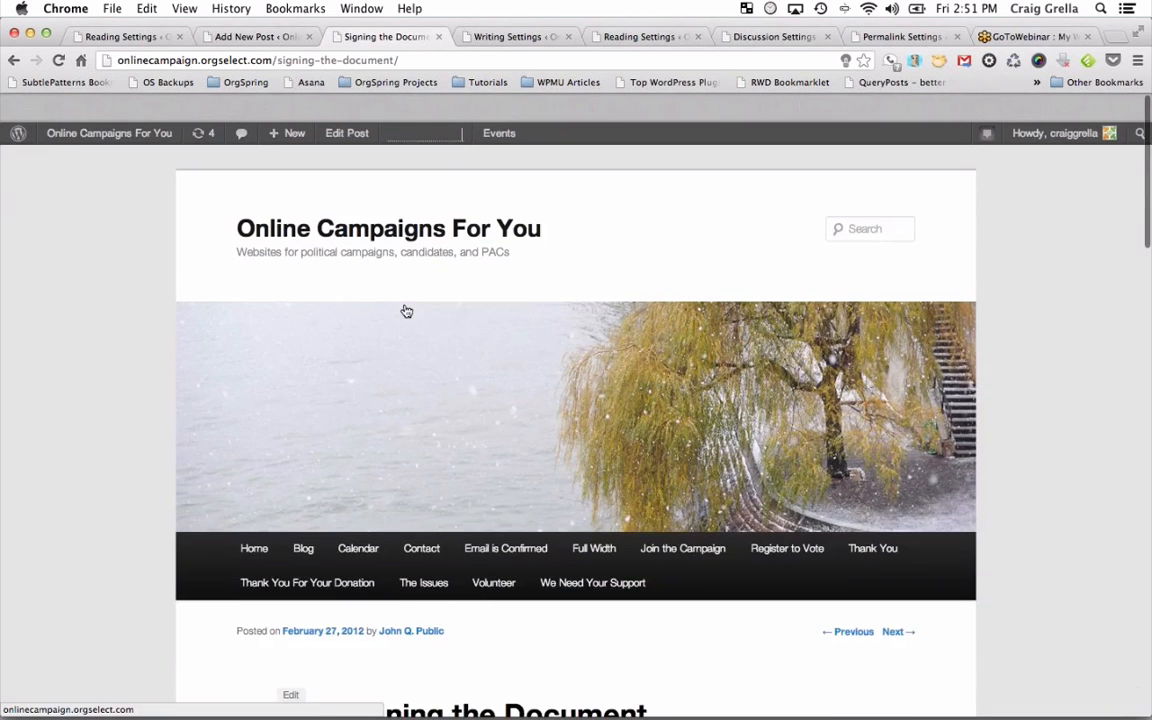
left_click(304, 520)
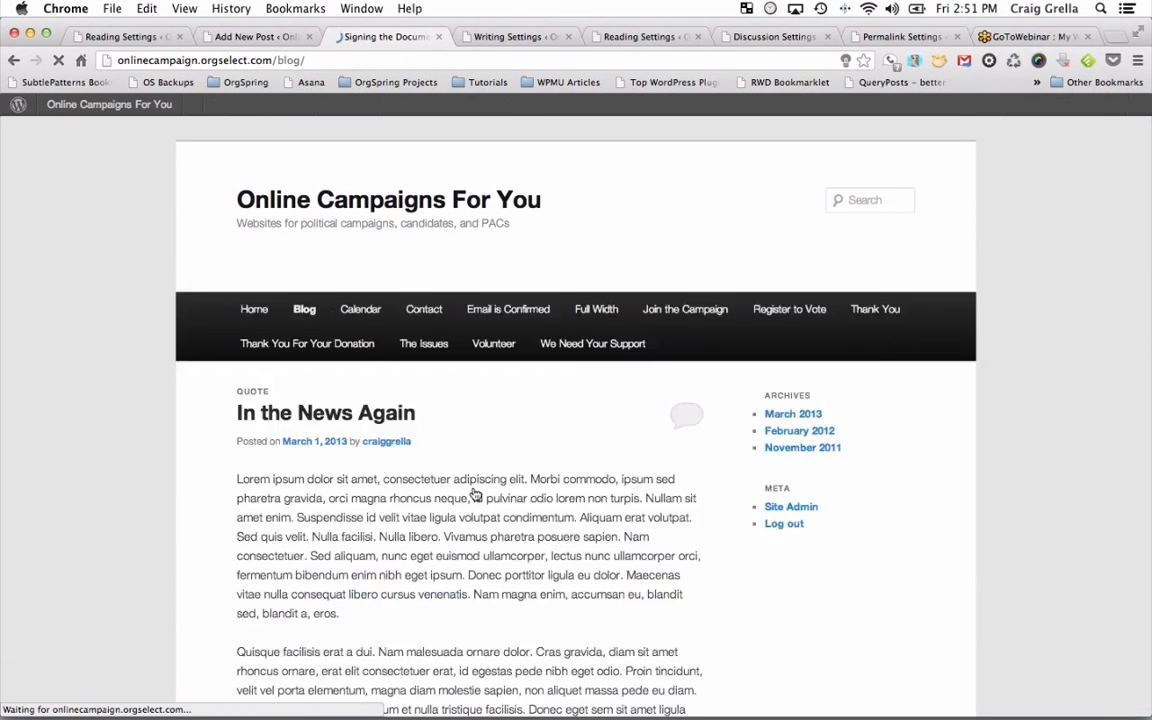
scroll(500, 500, "down", 4)
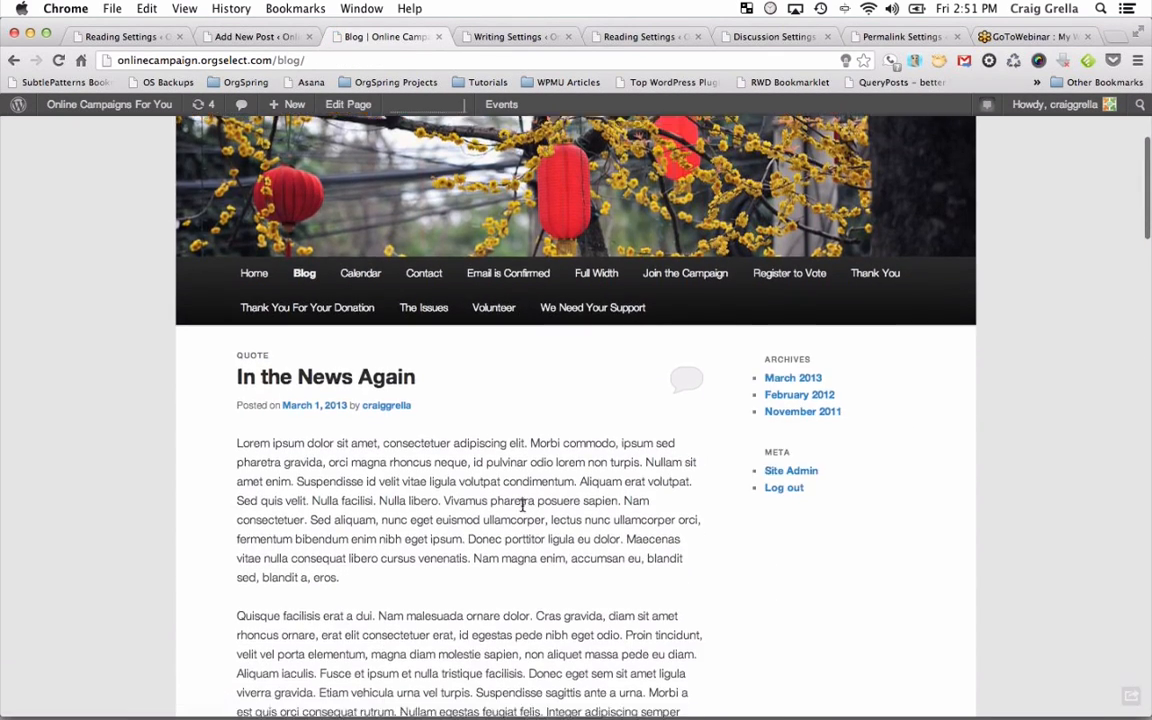
scroll(521, 505, "down", 15)
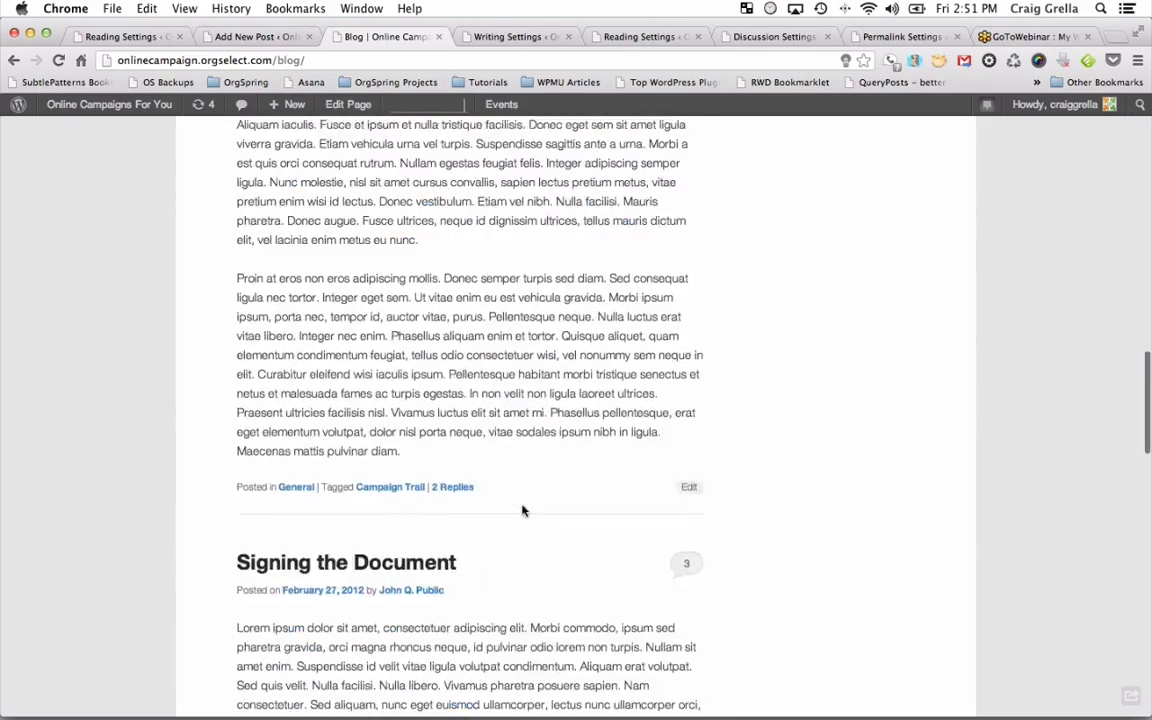
scroll(521, 510, "down", 10)
scroll(521, 510, "up", 15)
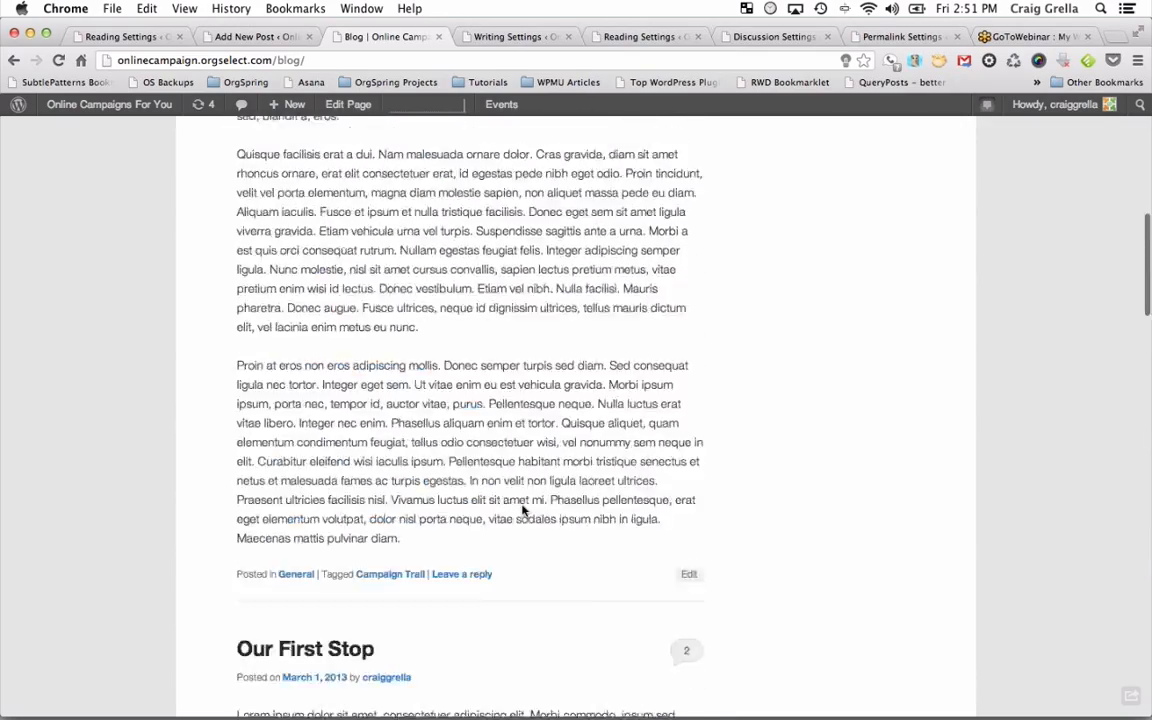
scroll(521, 510, "up", 12)
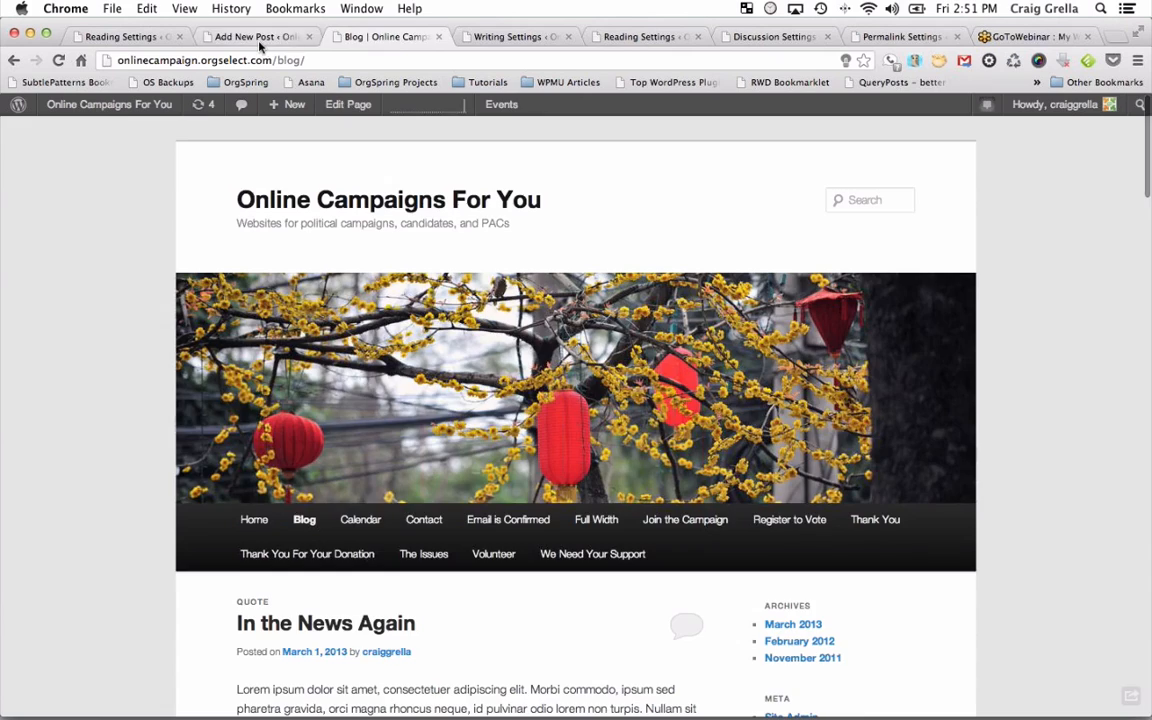
left_click(257, 37)
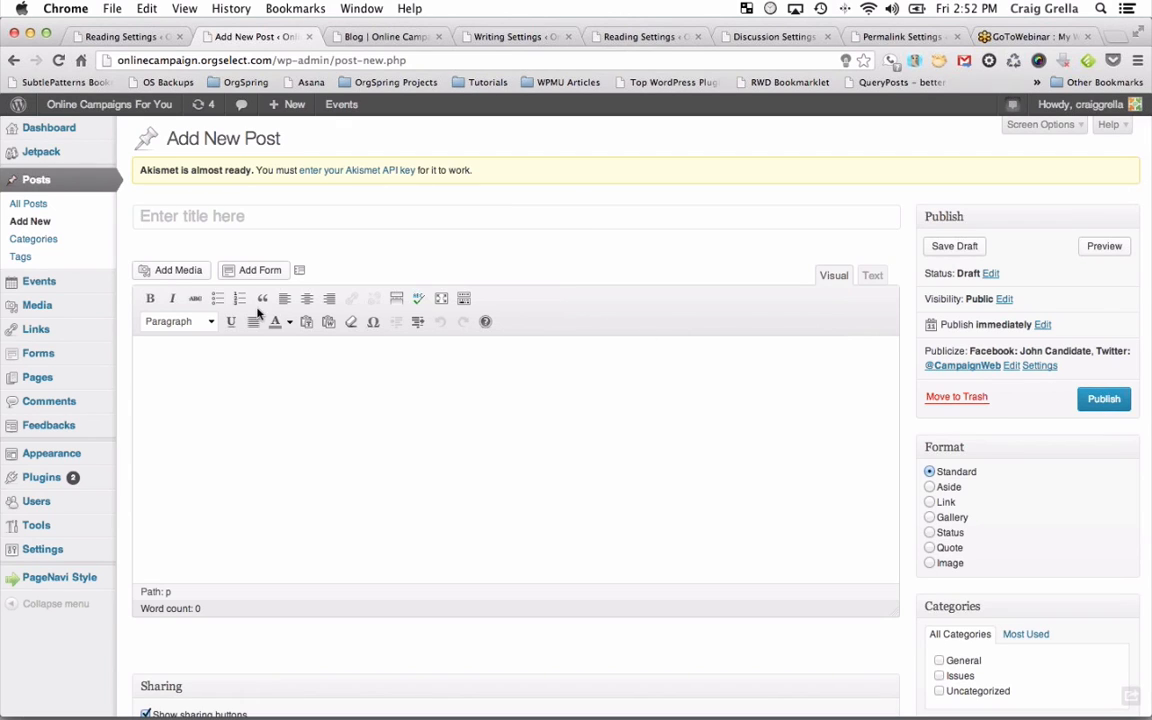
Title the post 'This is a New Post', write 'Here is some content.' as its body, and publish it.
left_click(252, 216)
type("This i")
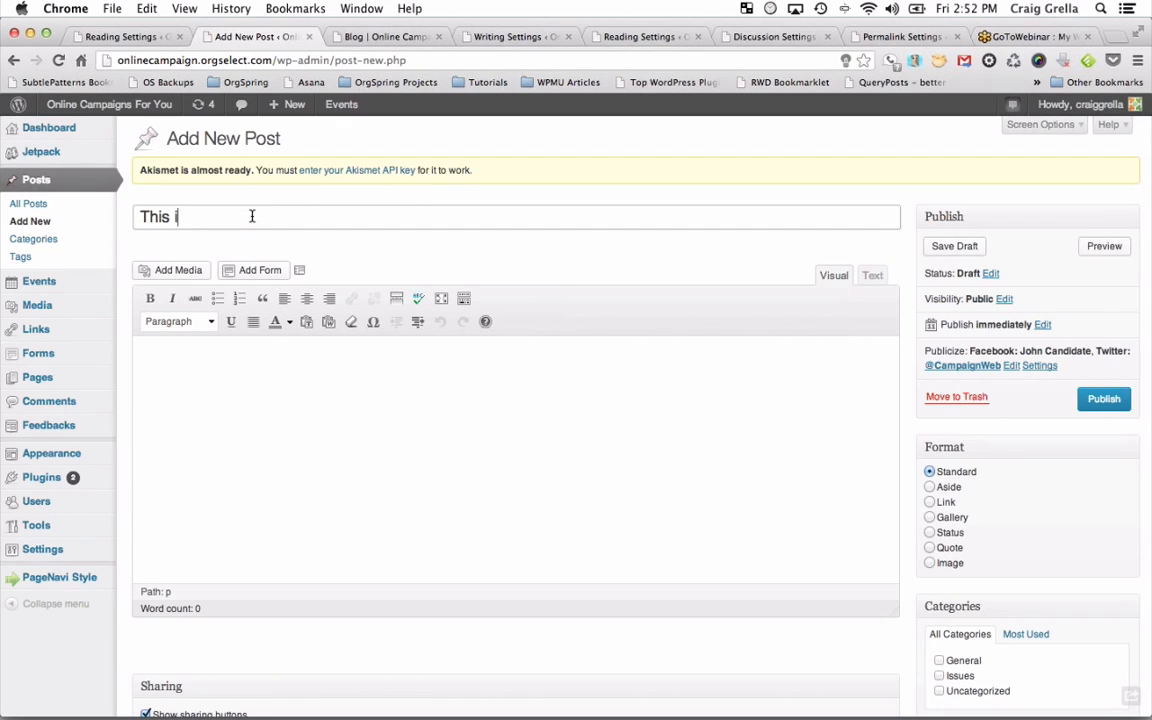
type("s a New Post")
key("Tab")
type("Here is some conten")
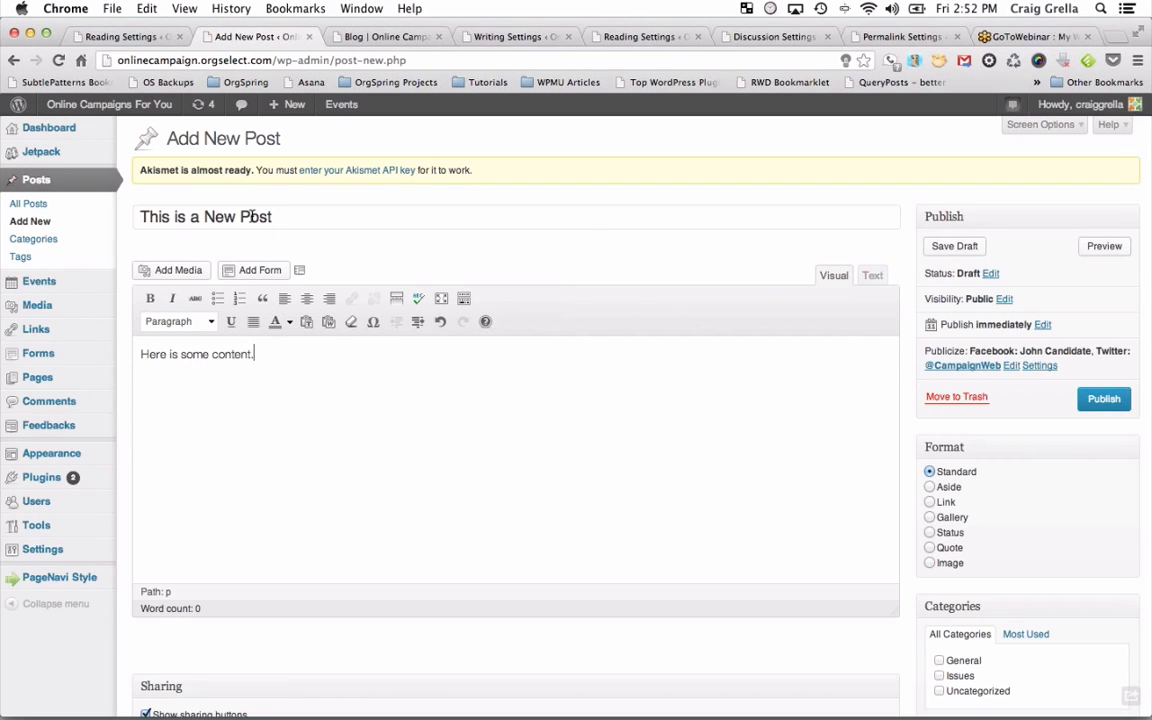
type("t.")
left_click(1112, 402)
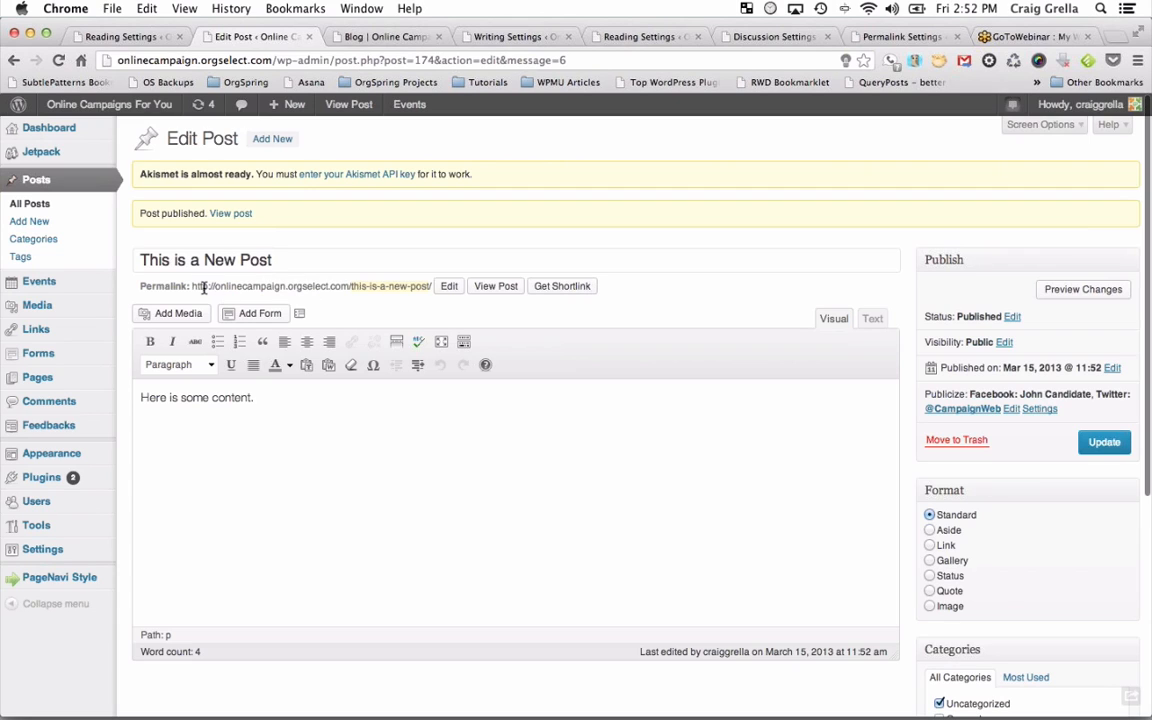
View the published 'This is a New Post' page in its own tab and scroll through it.
left_click(500, 288)
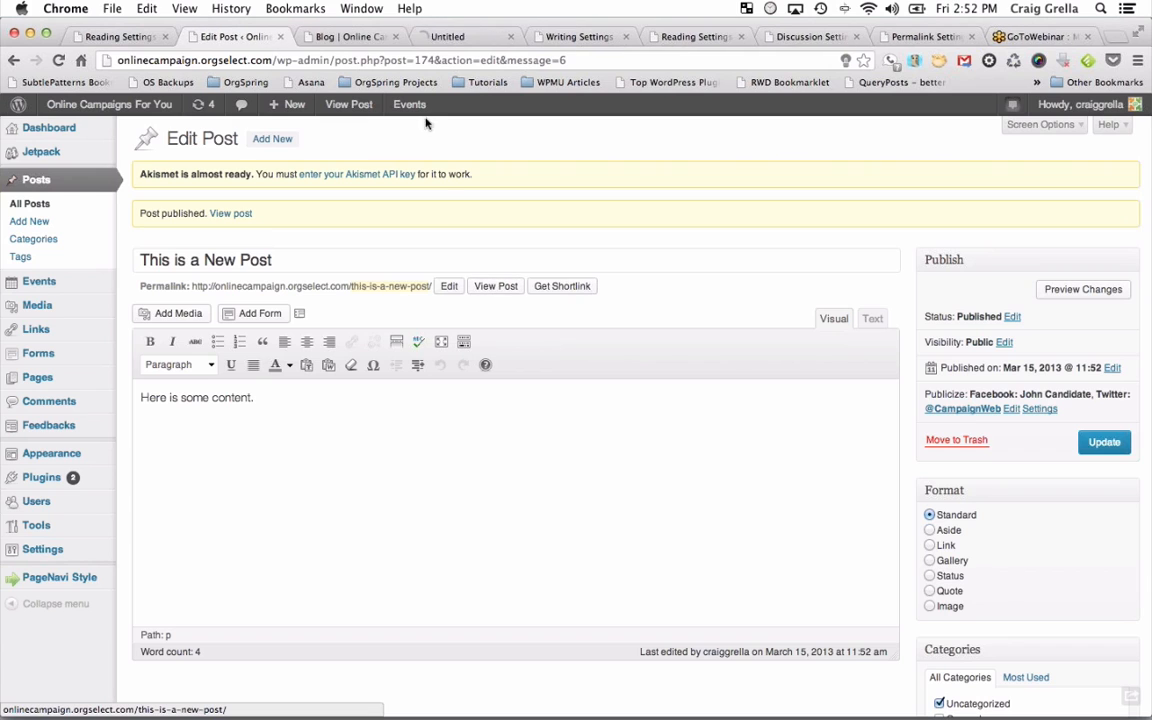
left_click(355, 38)
left_click(437, 38)
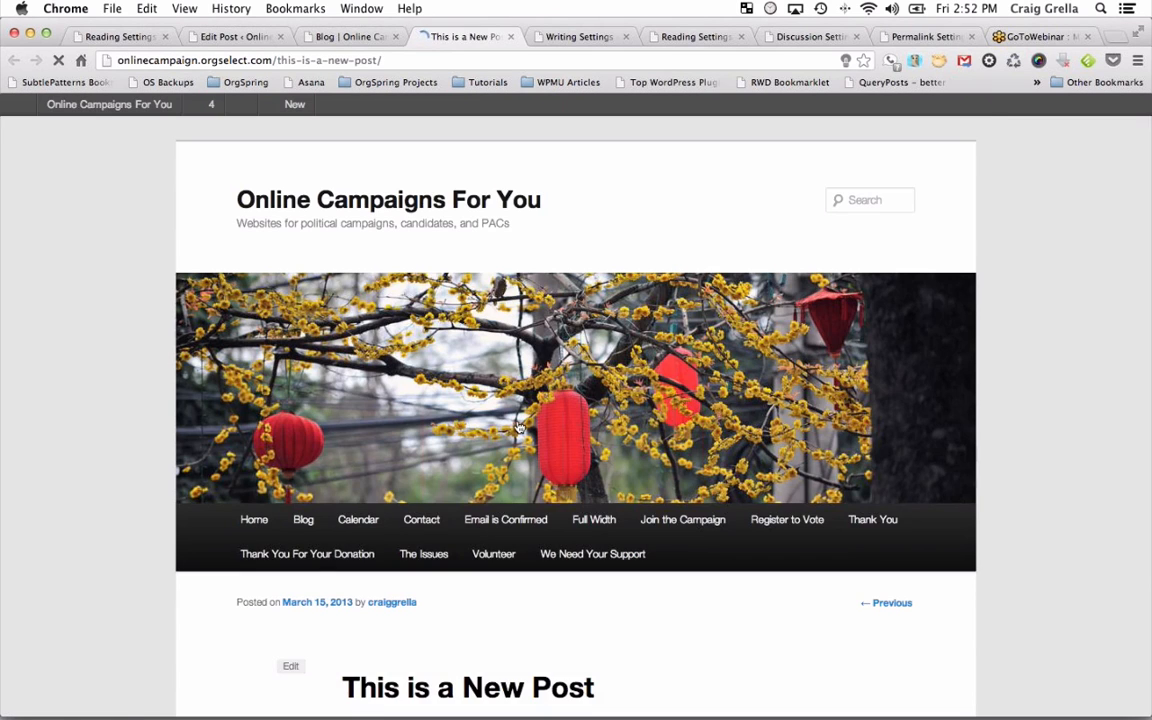
scroll(519, 426, "down", 1)
scroll(519, 426, "down", 5)
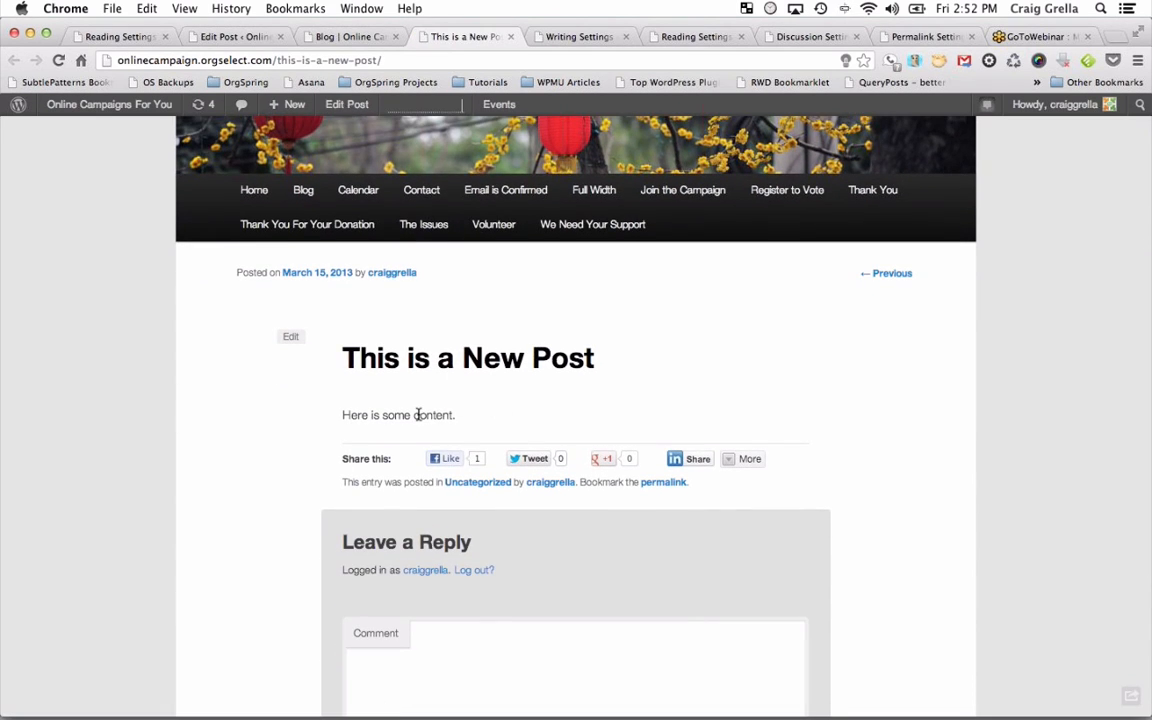
scroll(421, 430, "down", 1)
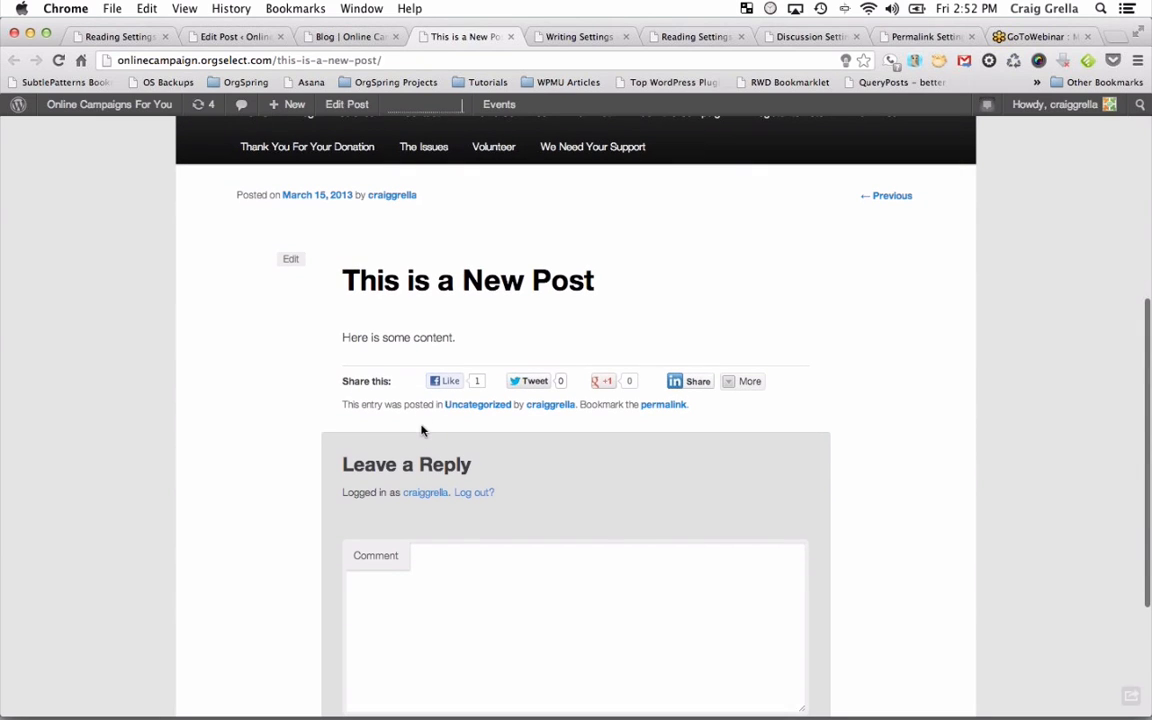
Close the post's tab and reload the blog so the new post shows at the top.
left_click(511, 36)
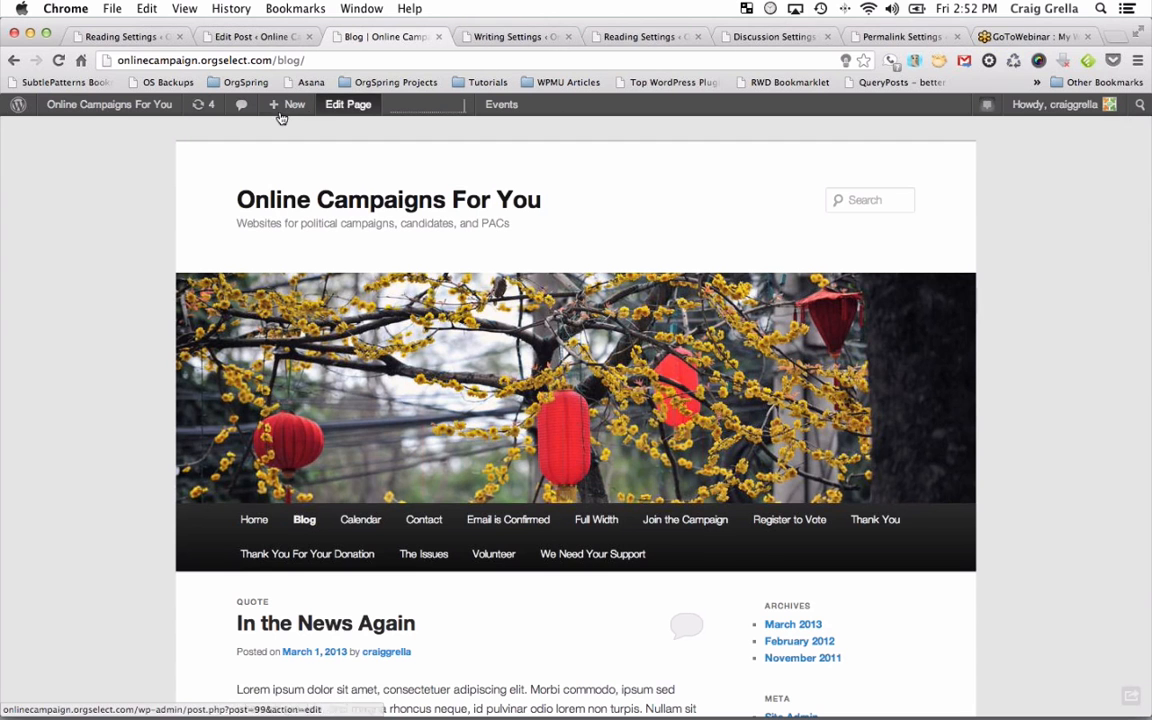
scroll(245, 290, "down", 1)
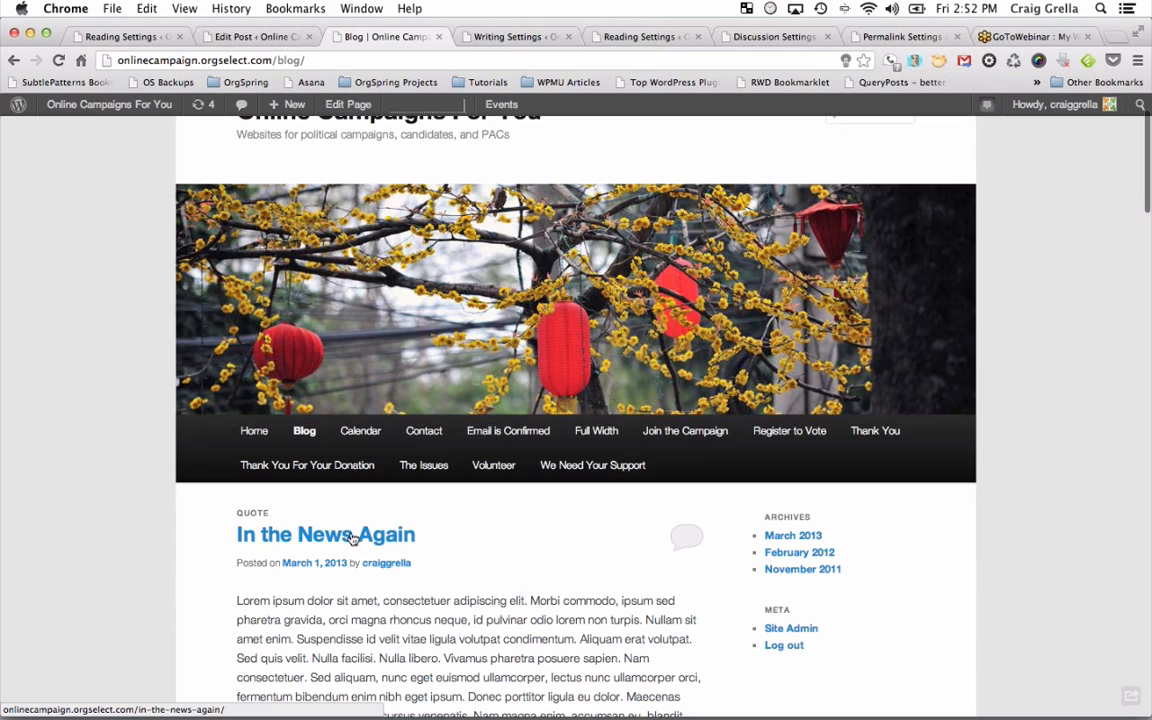
left_click(58, 60)
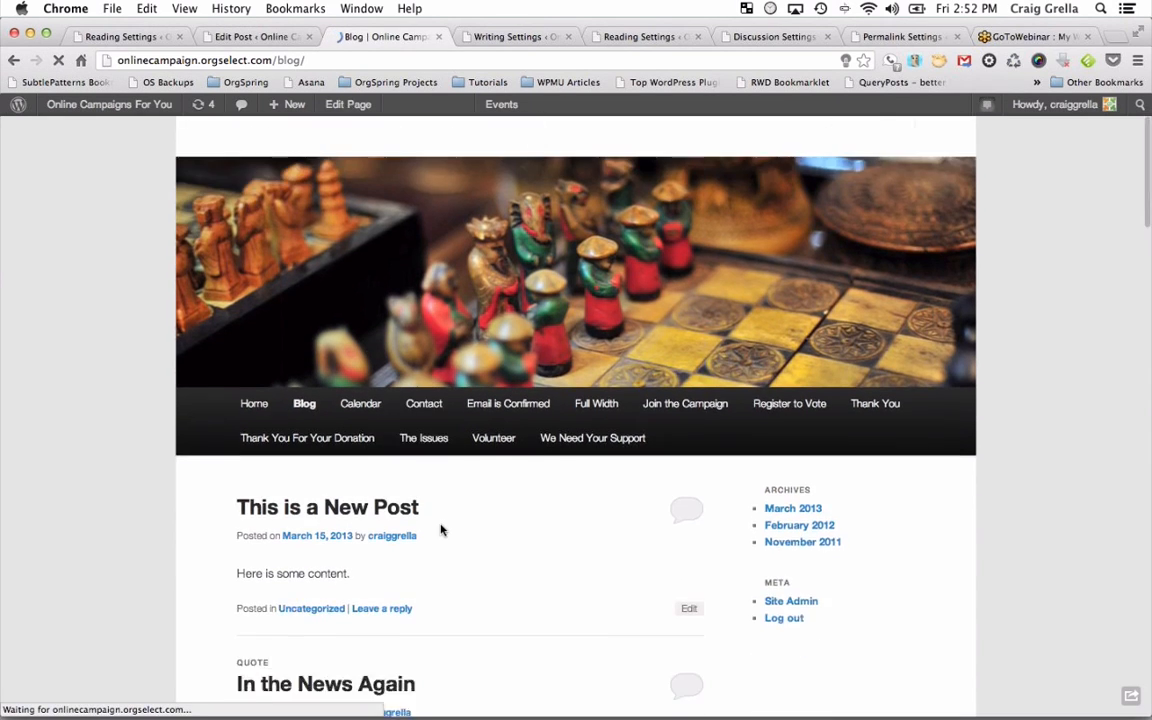
scroll(441, 530, "down", 1)
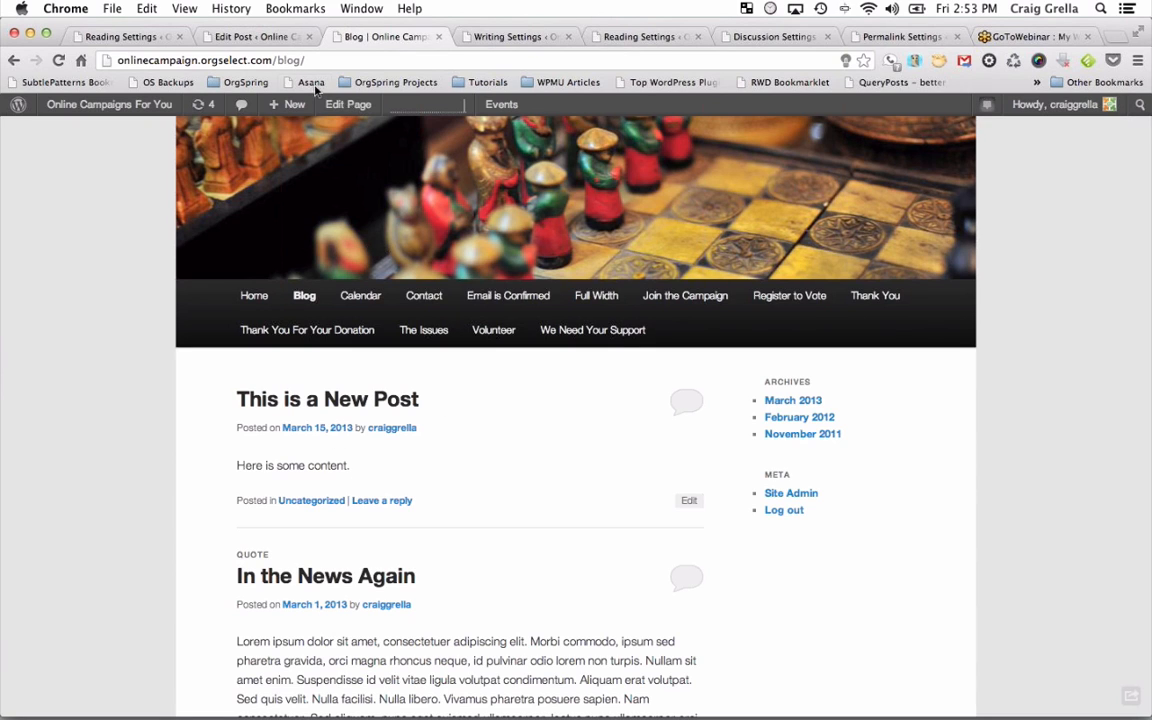
Change the post's format to Status and update it.
left_click(260, 37)
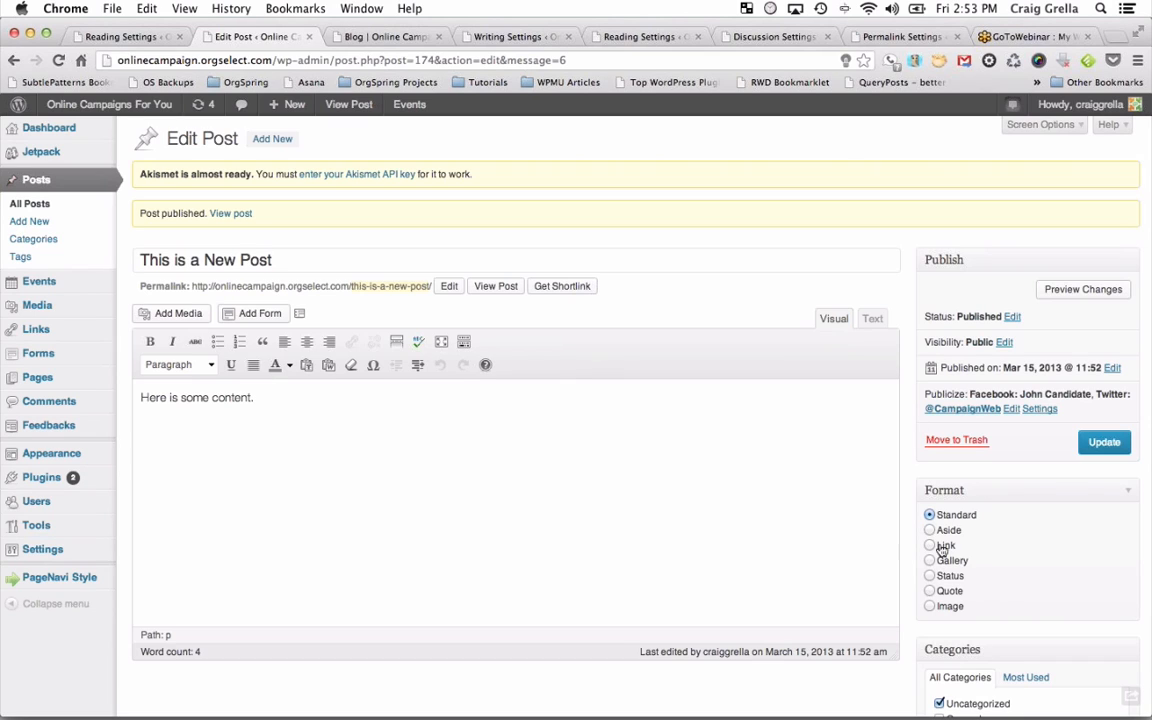
left_click(930, 577)
left_click(1104, 443)
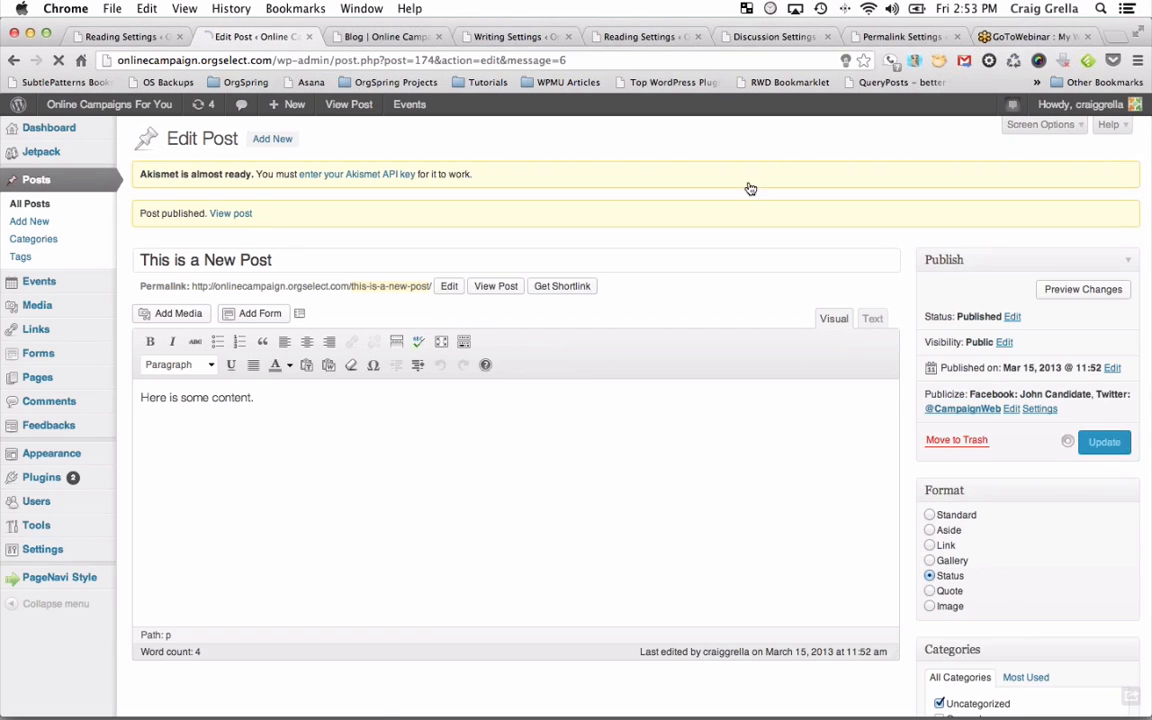
Reload the blog and check that the post shows as a status update beside an avatar.
left_click(398, 36)
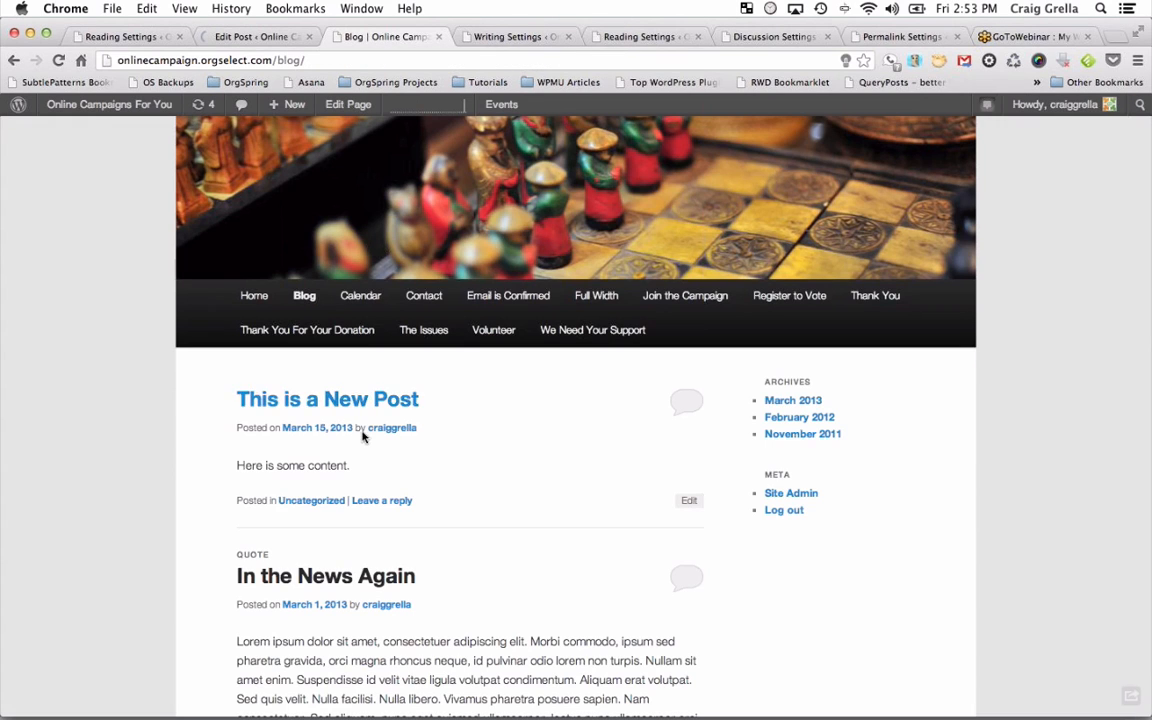
scroll(419, 500, "down", 3)
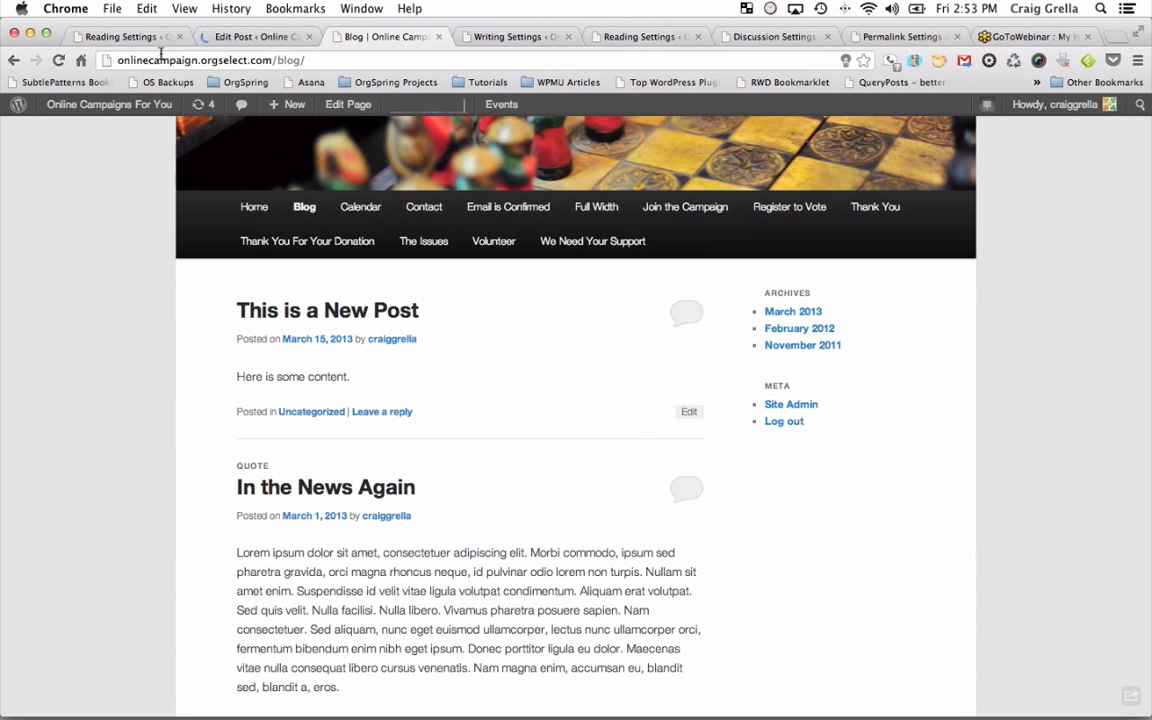
left_click(59, 61)
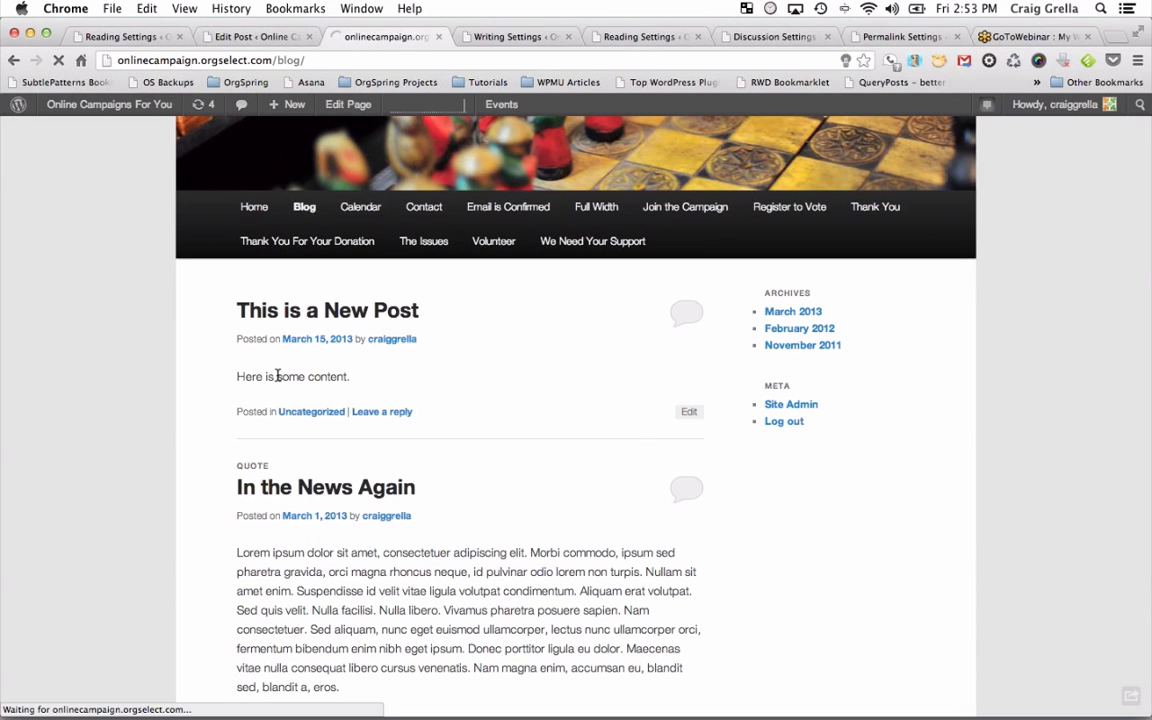
scroll(337, 447, "down", 5)
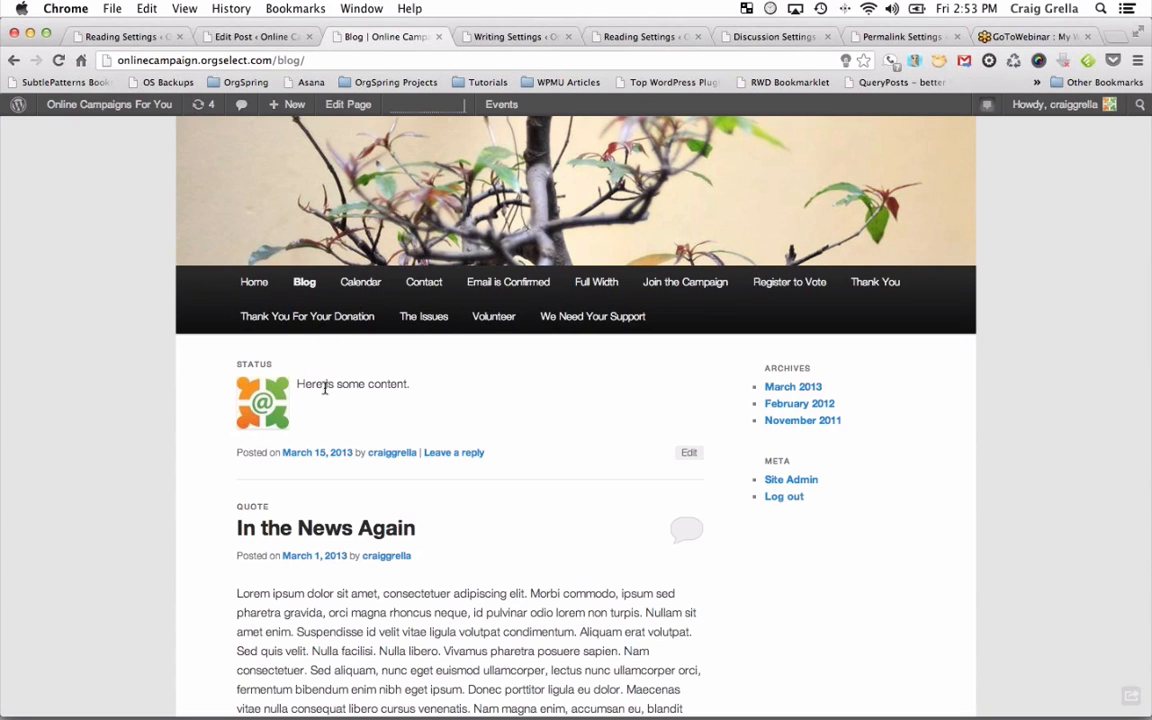
mouse_move(255, 390)
scroll(600, 514, "down", 2)
scroll(600, 514, "down", 1)
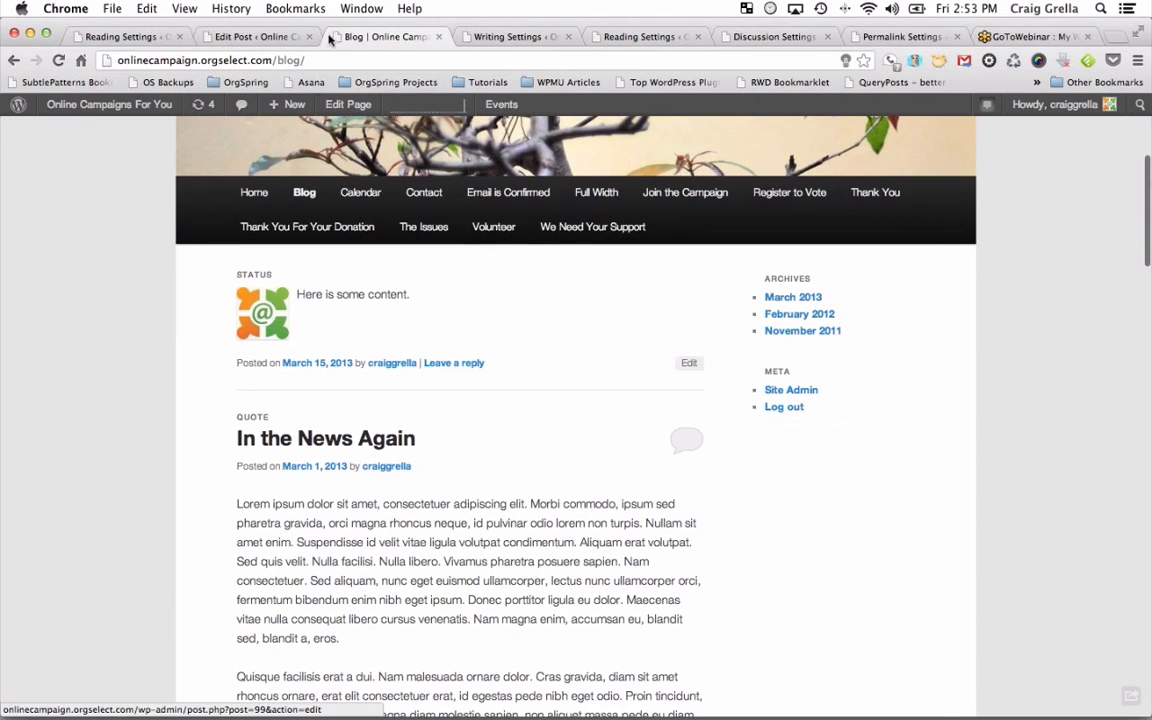
Set the post back to Standard format and paste a second 'Here is some content.' into the body.
left_click(262, 36)
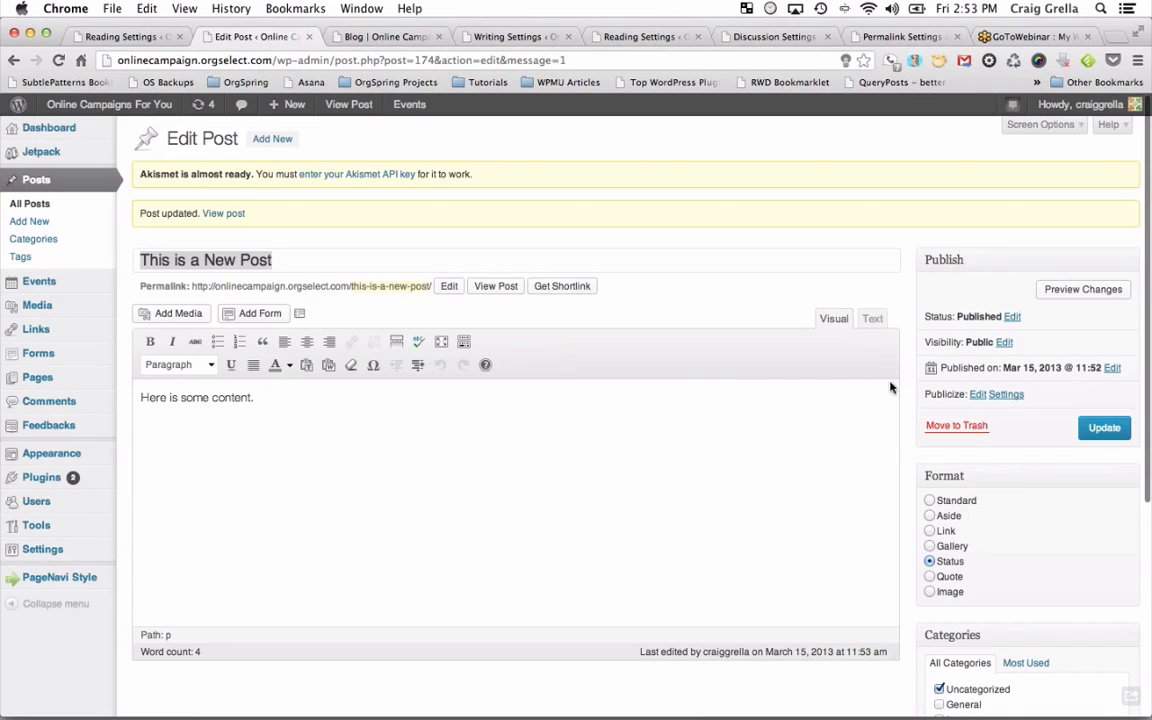
left_click(930, 500)
left_click(503, 498)
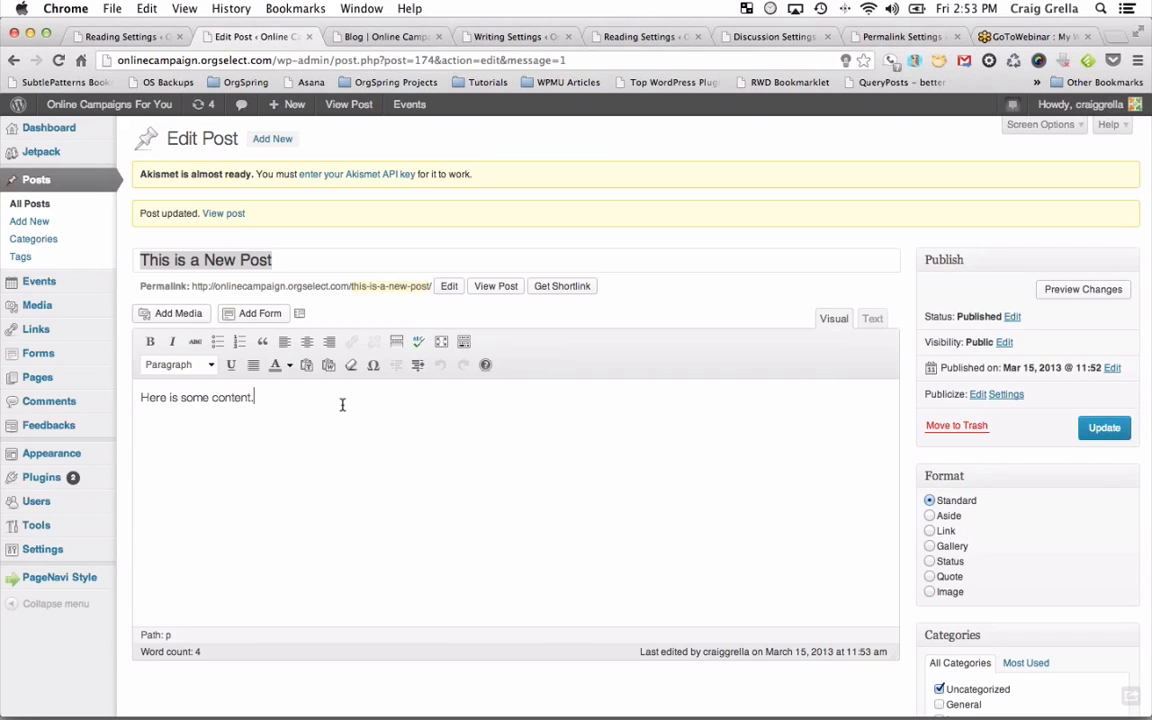
key("super+a")
key("super+c")
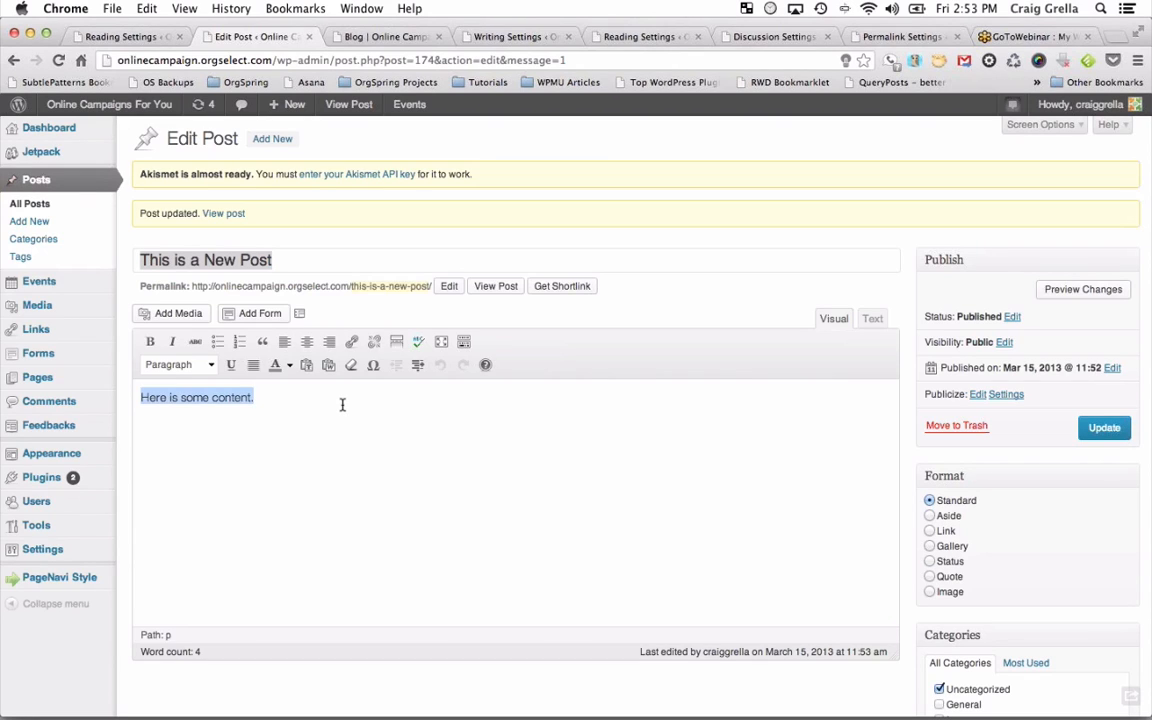
left_click(342, 404)
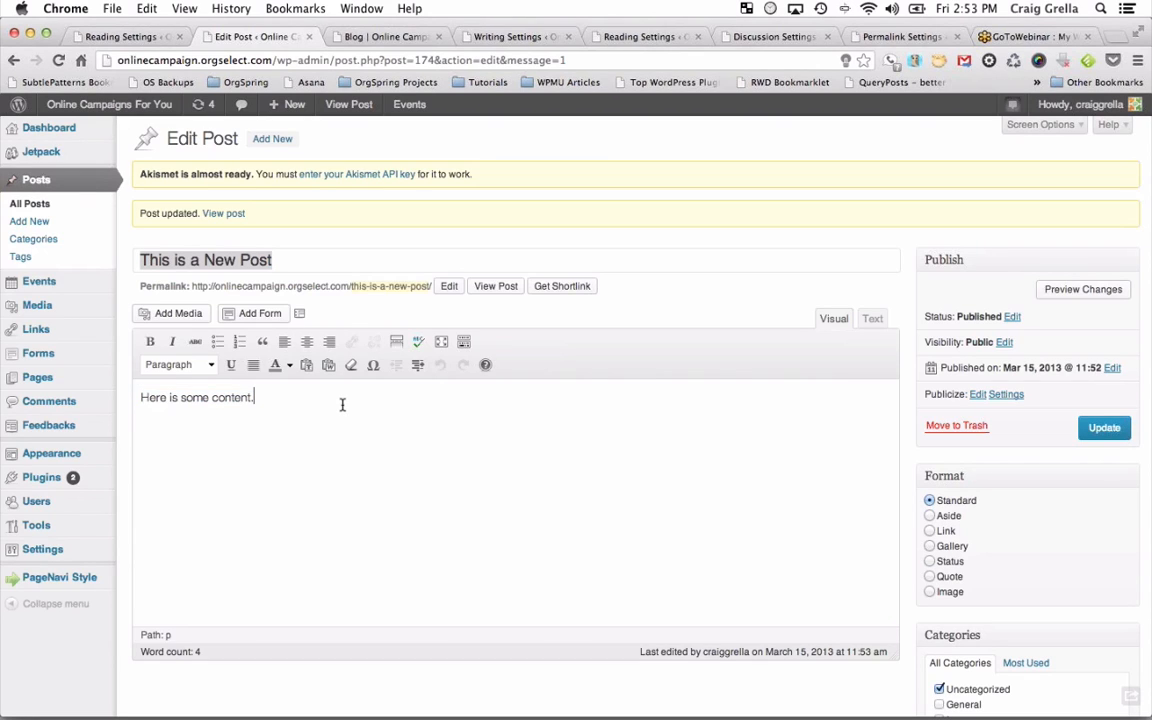
left_click(290, 260)
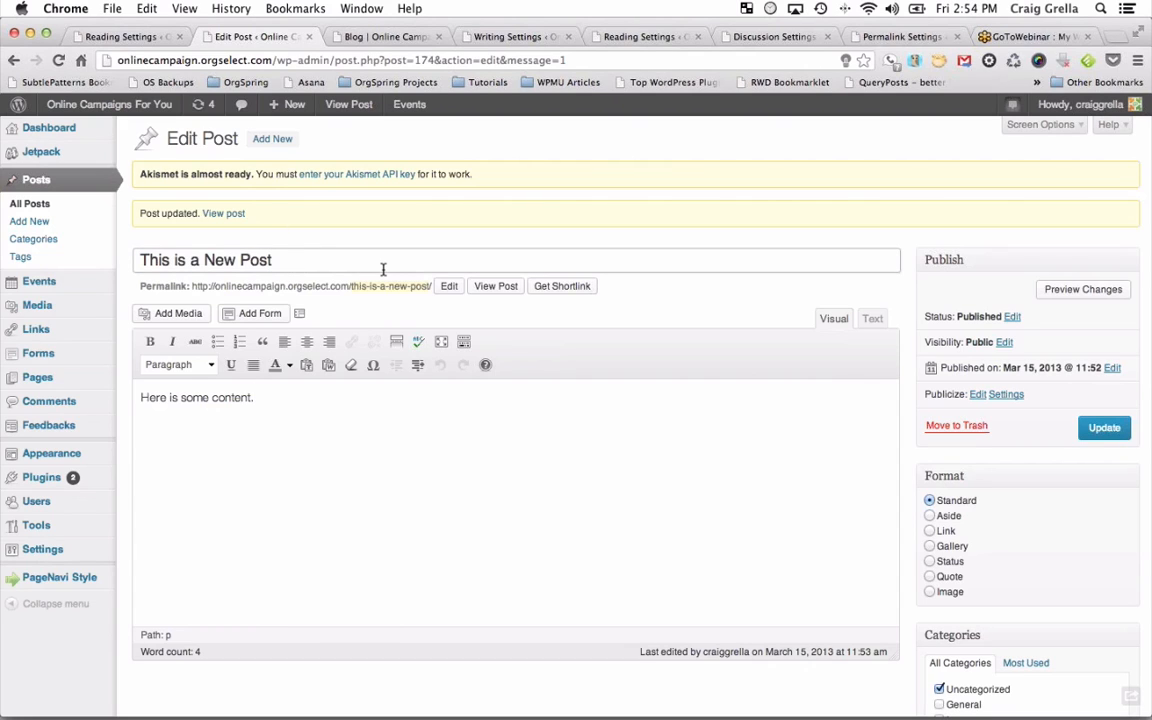
left_click(337, 442)
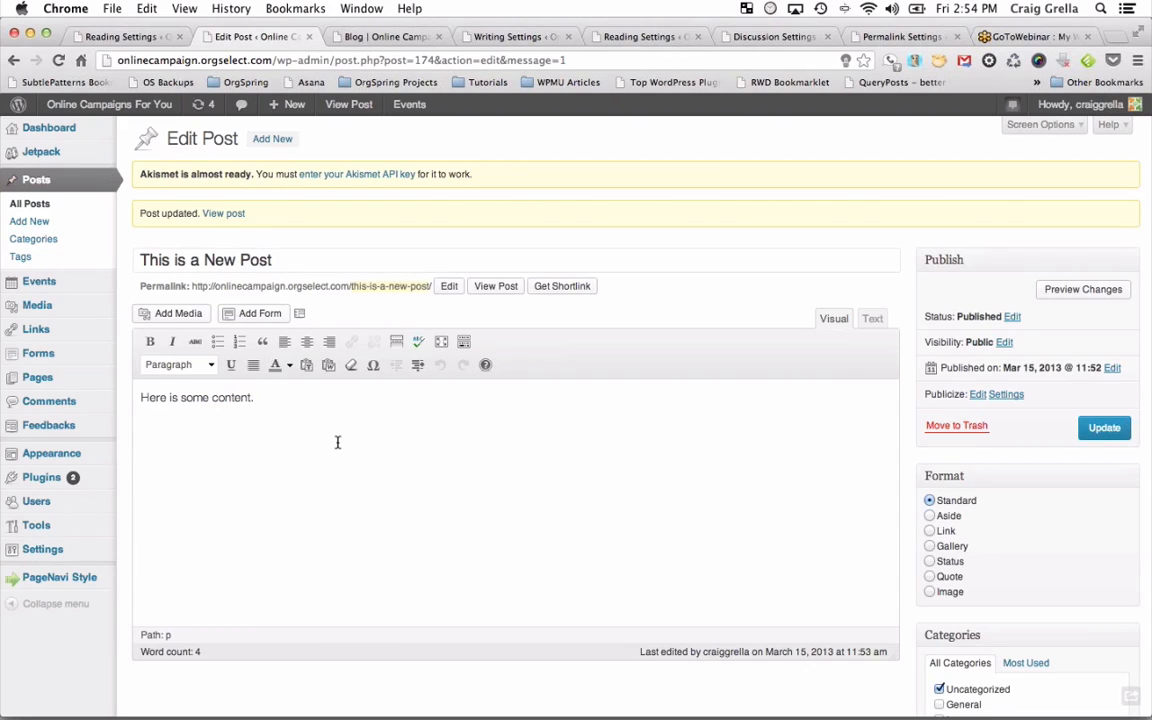
key("super+v")
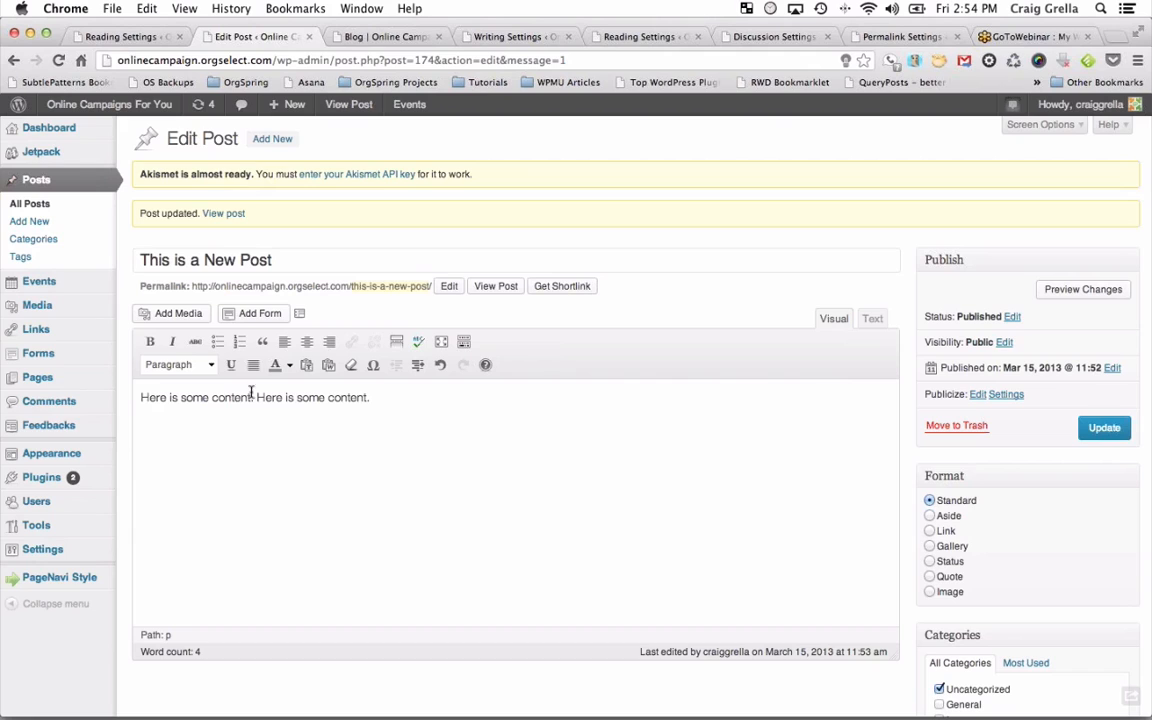
Toggle the Kitchen Sink advanced formatting row off and on, leaving it shown.
left_click(464, 341)
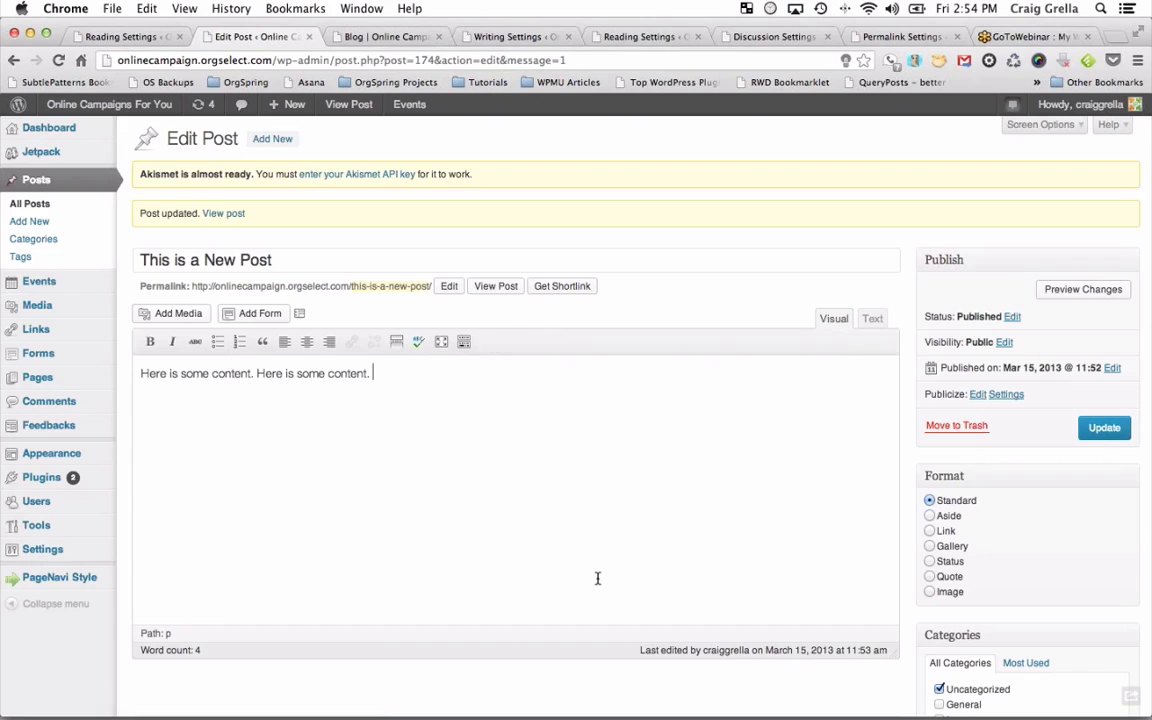
left_click(464, 341)
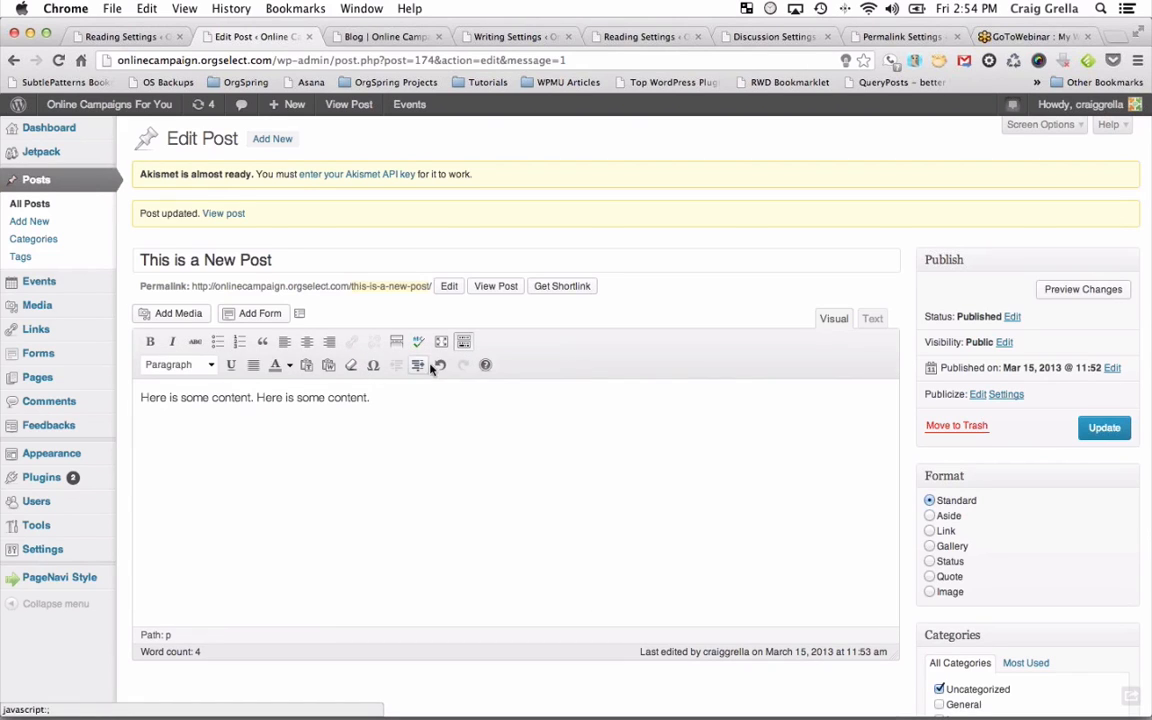
left_click(464, 341)
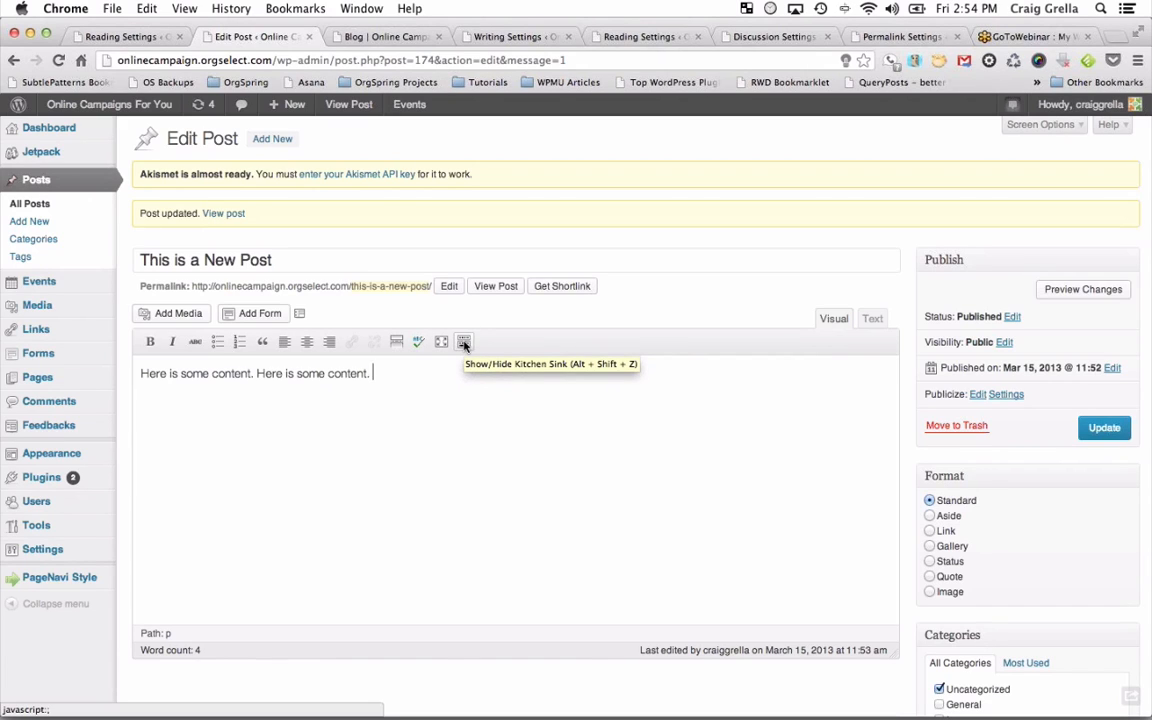
left_click(464, 342)
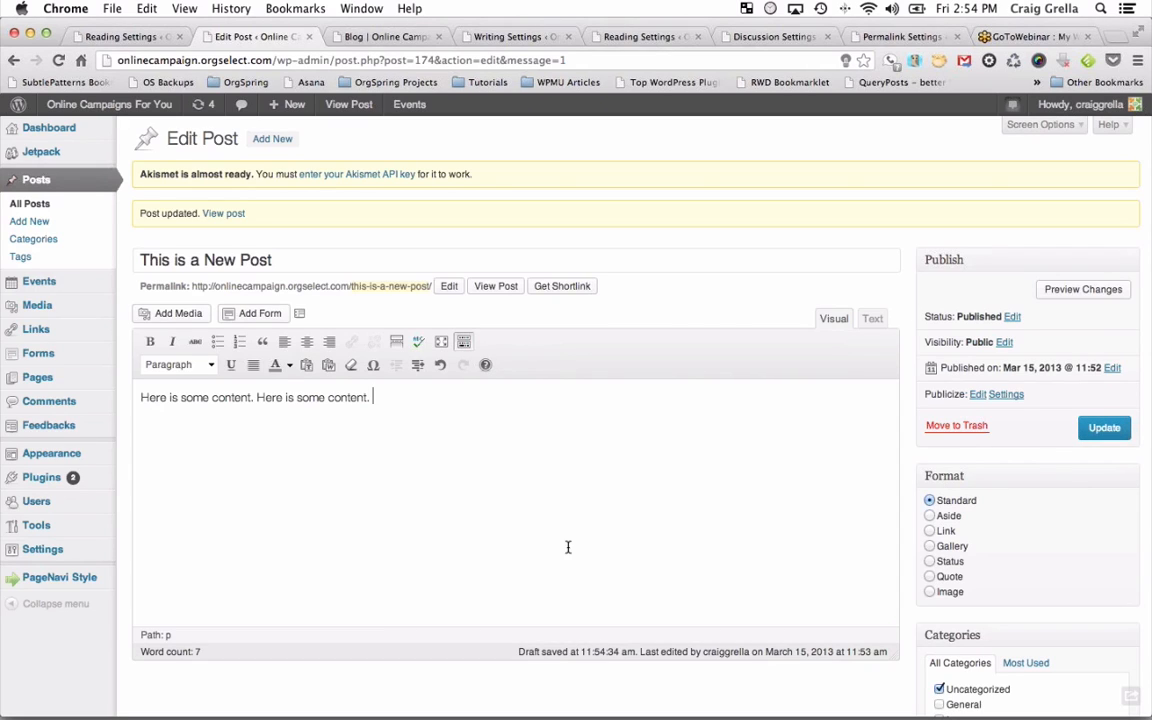
Paste the sentence pair twice more after the first paragraph.
left_click(208, 365)
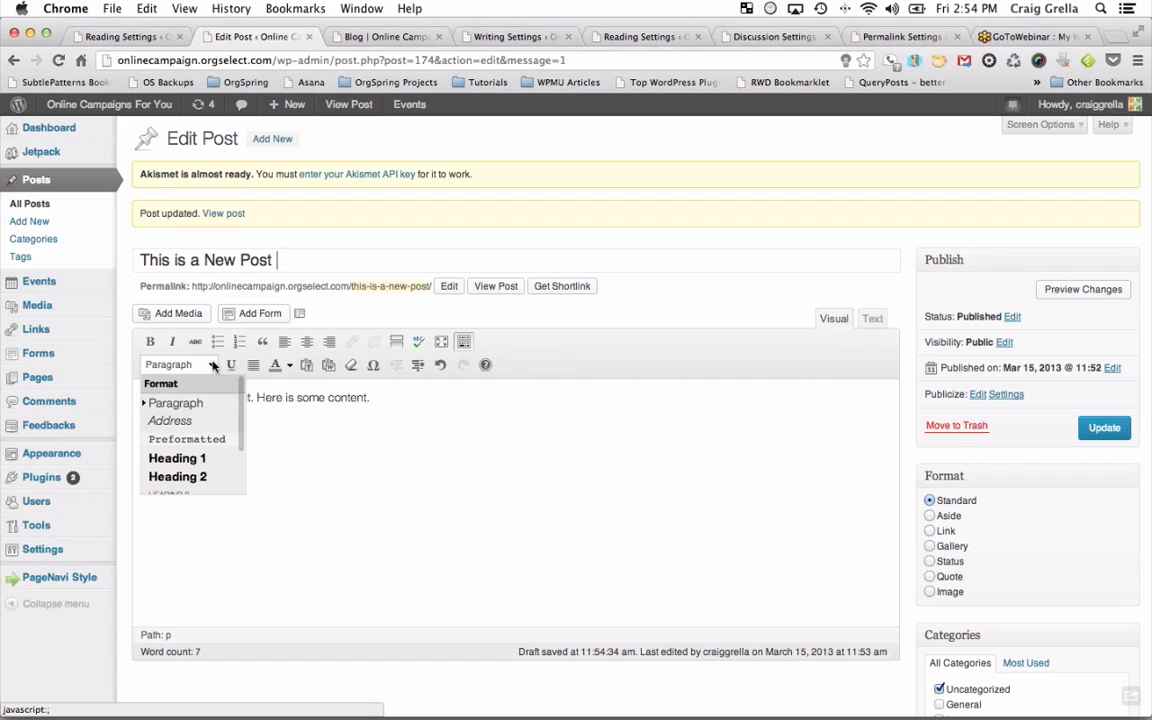
left_click(381, 397)
triple_click(383, 397)
key("cmd+c")
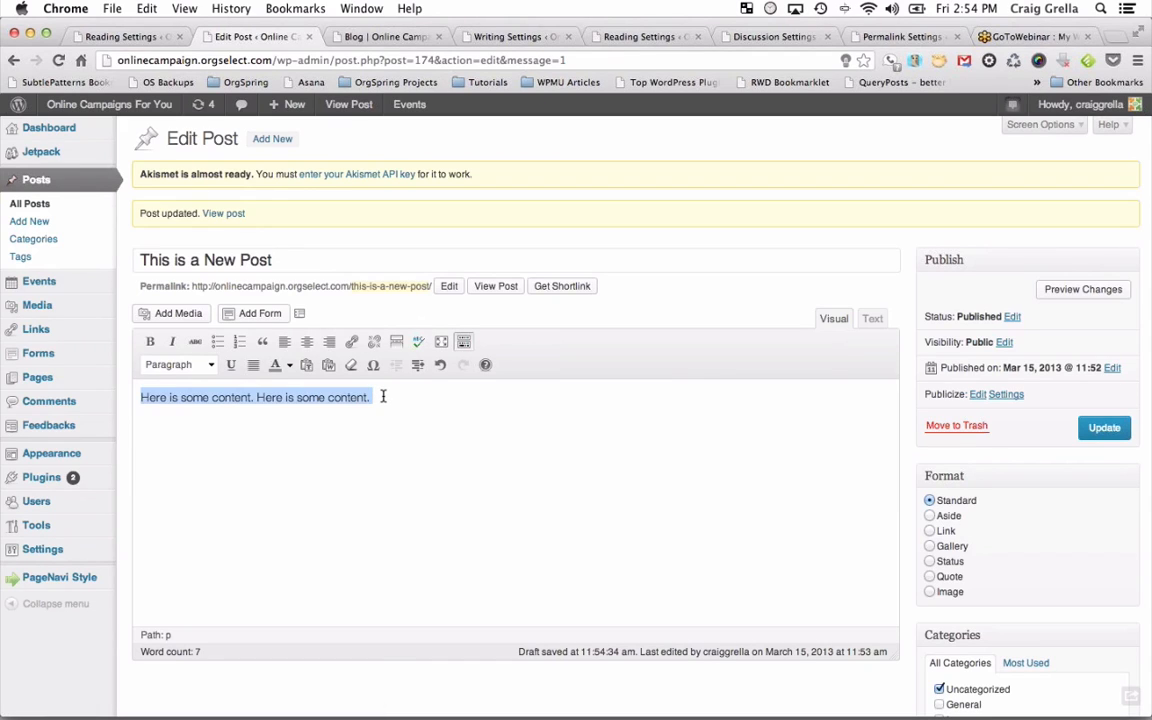
left_click(383, 397)
key("cmd+v")
key("shift+Return")
key("cmd+v")
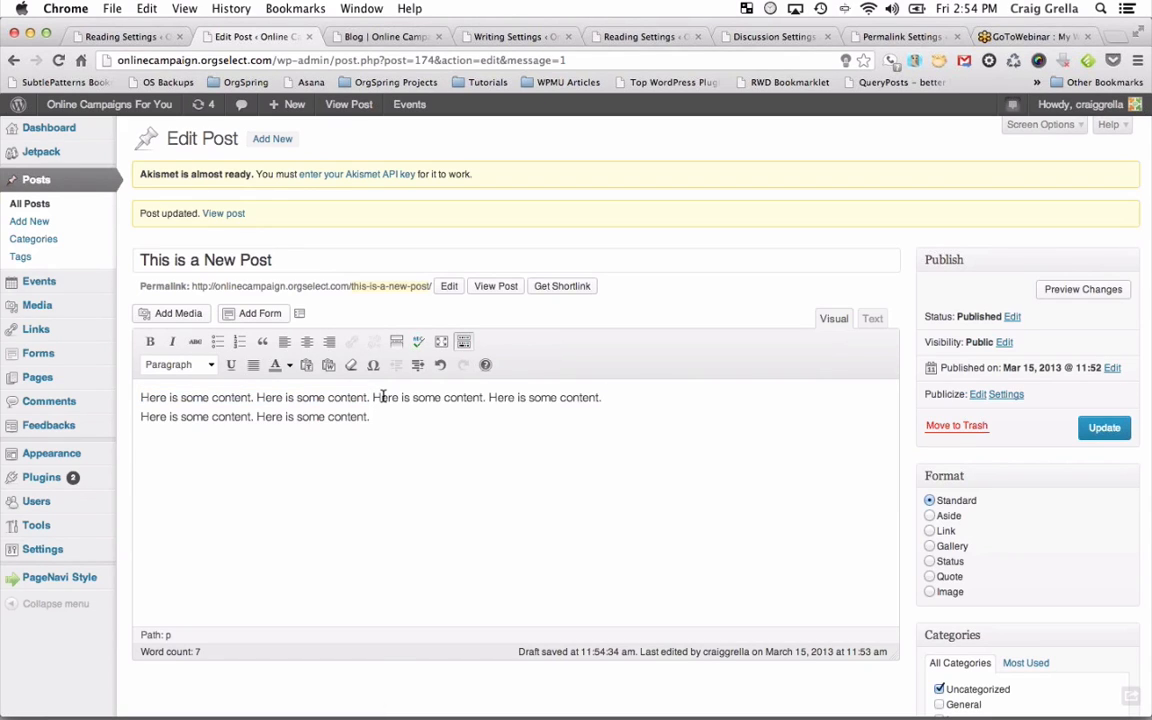
Copy the paragraph and paste it repeatedly to make four paragraphs, deleting the leftover empty one.
key("shift+Up")
key("shift+Up")
key("cmd+c")
key("Right")
key("cmd+v")
key("super+v")
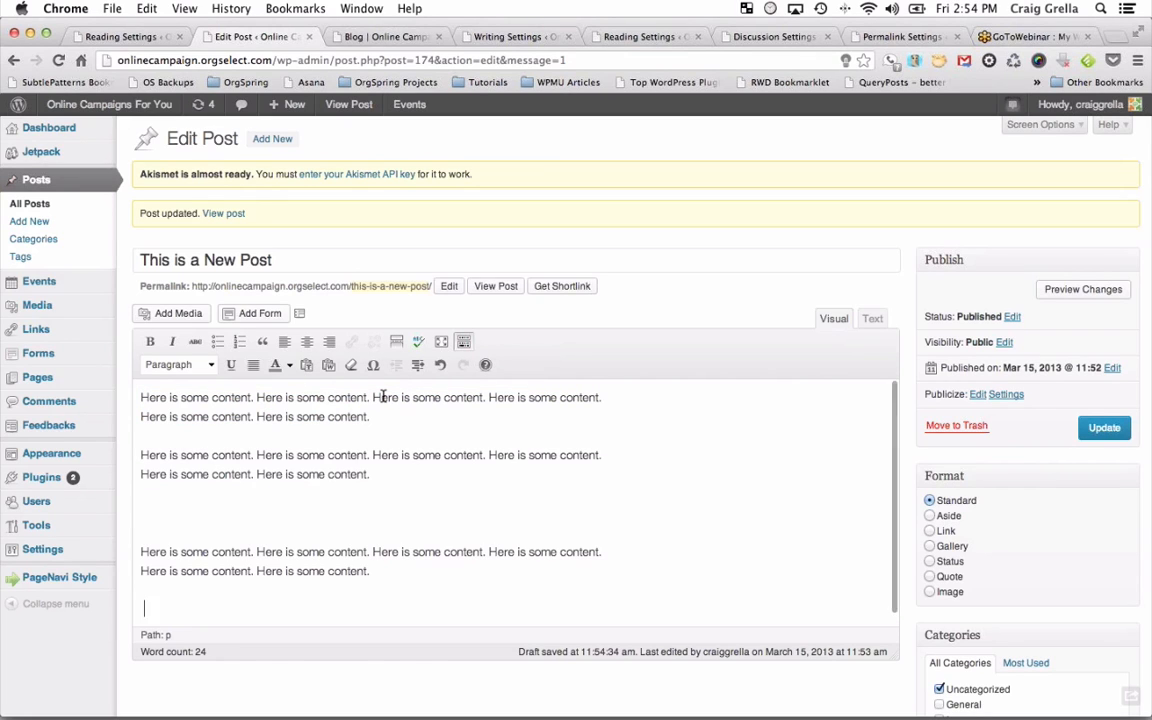
key("super+v")
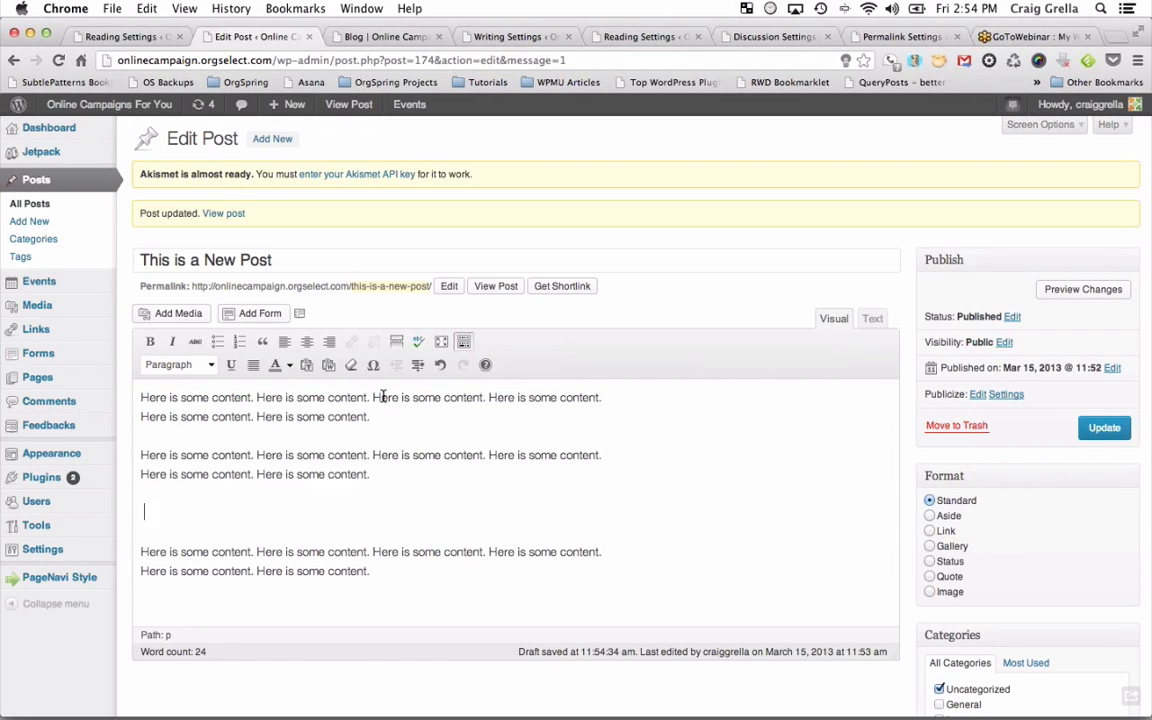
key("super+v")
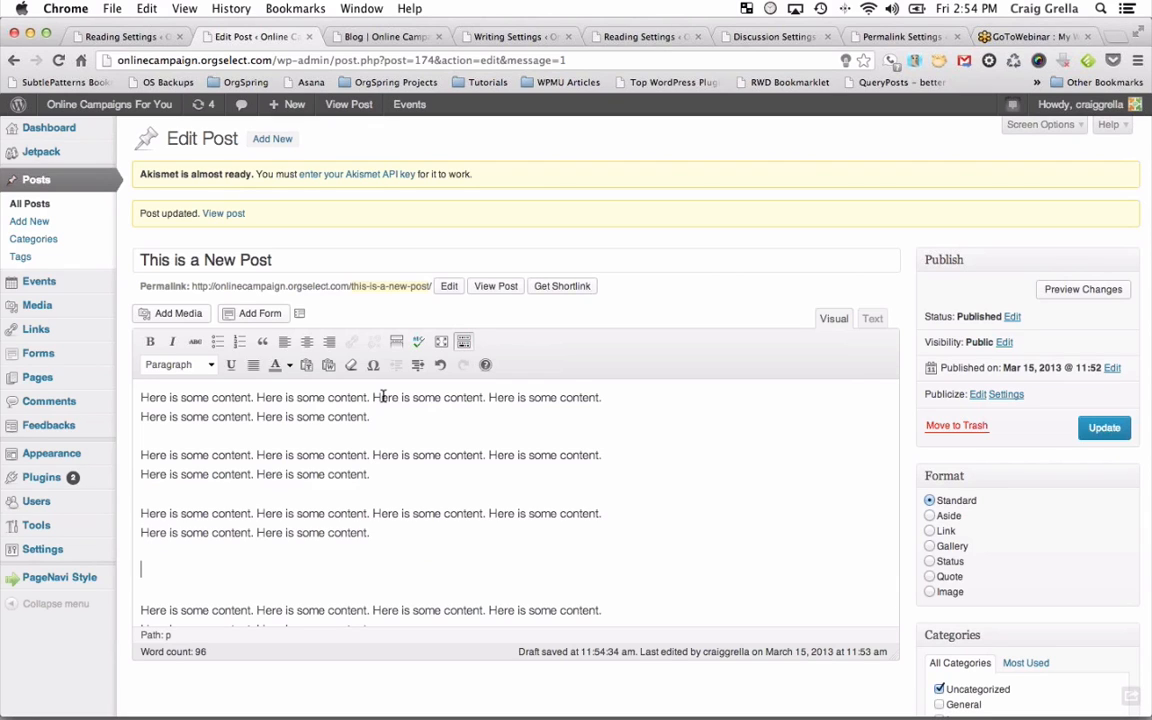
key("BackSpace")
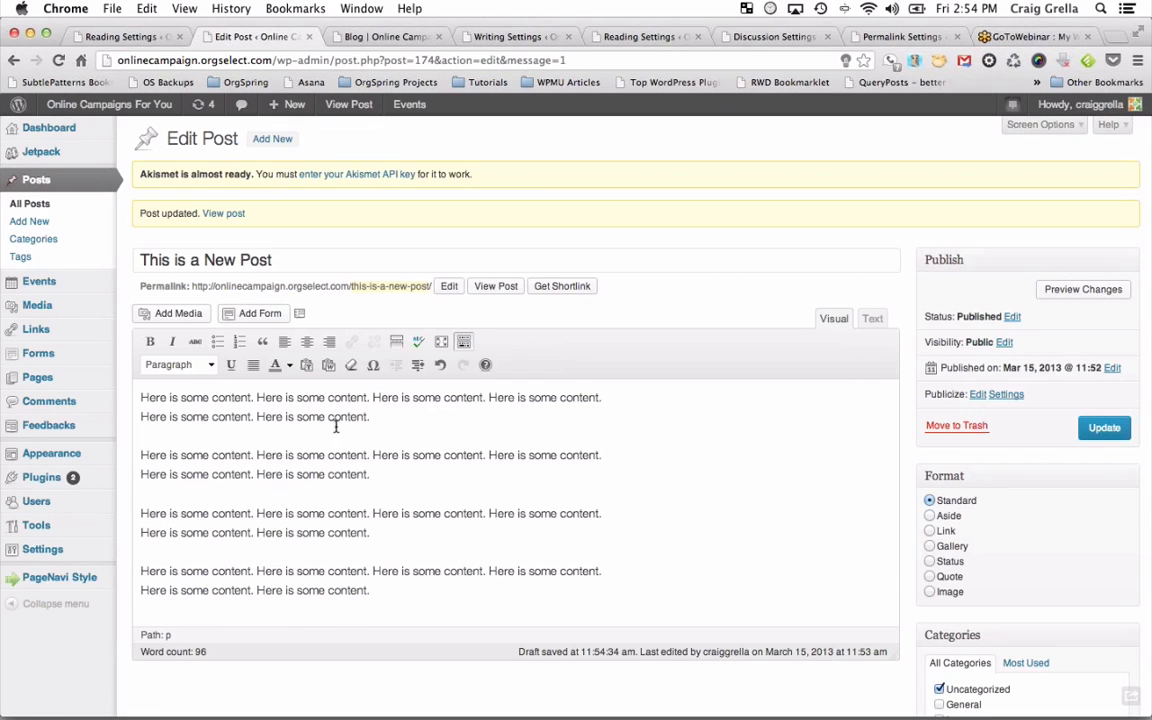
Insert a 'Heading' line after the first paragraph and make it Heading 1.
left_click(379, 416)
key("Return")
type("Heading")
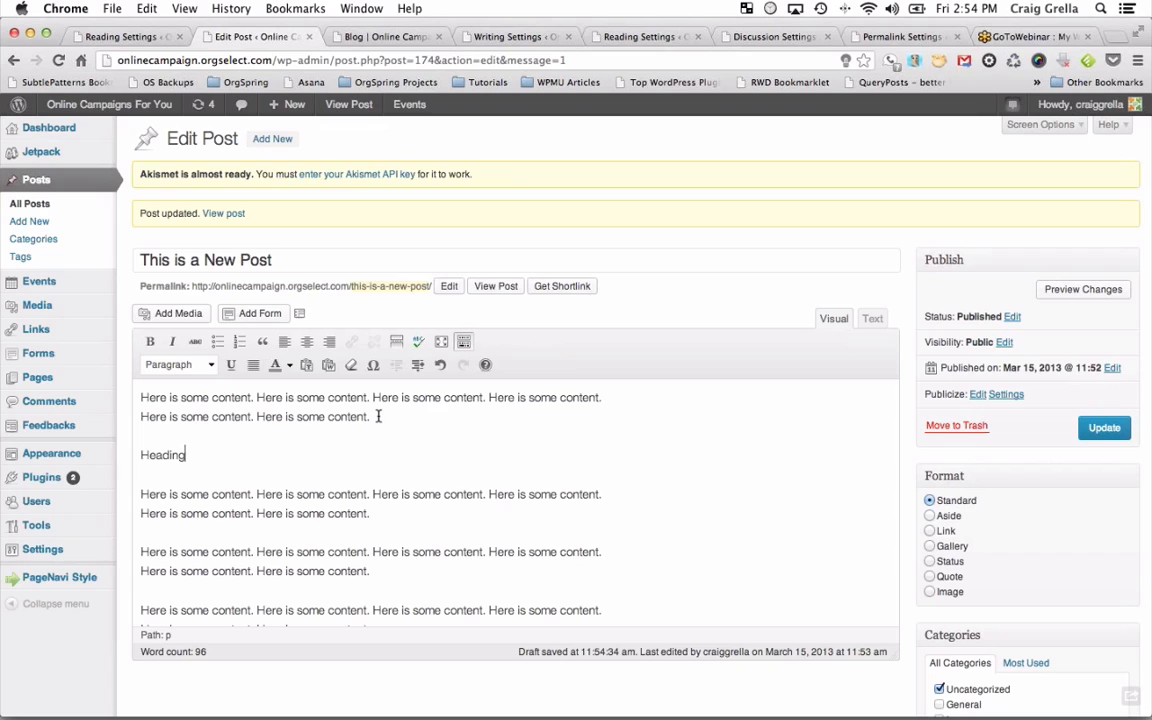
key("shift+super+Left")
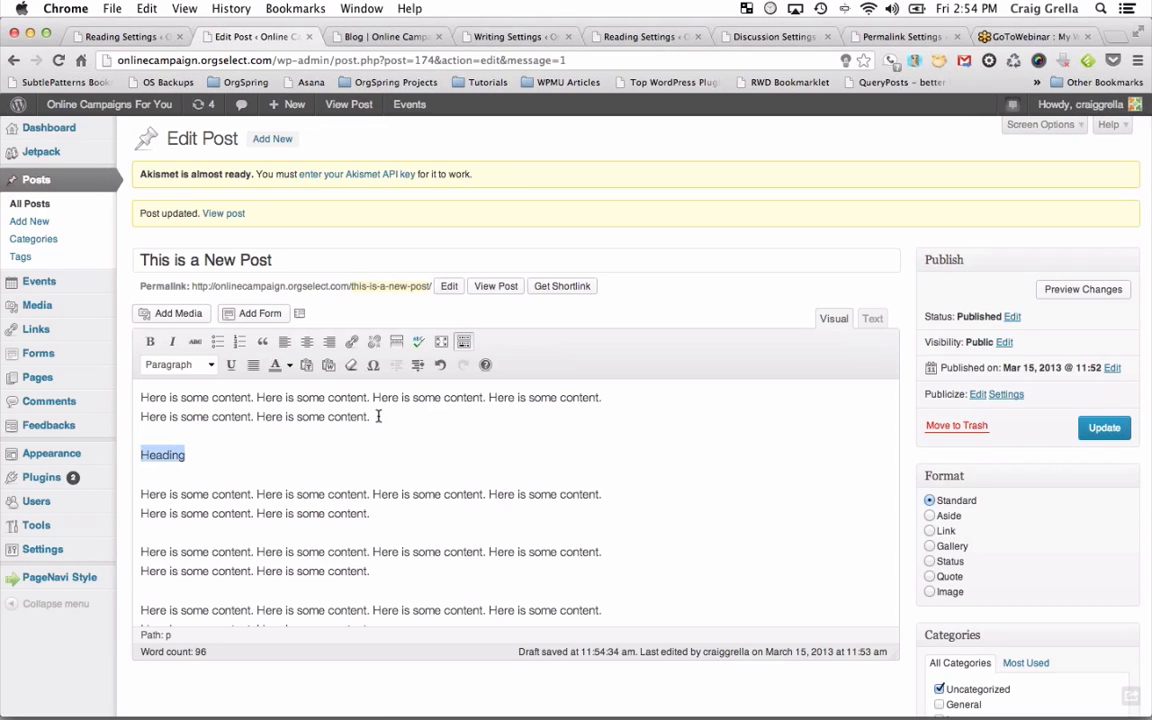
left_click(206, 365)
left_click(215, 458)
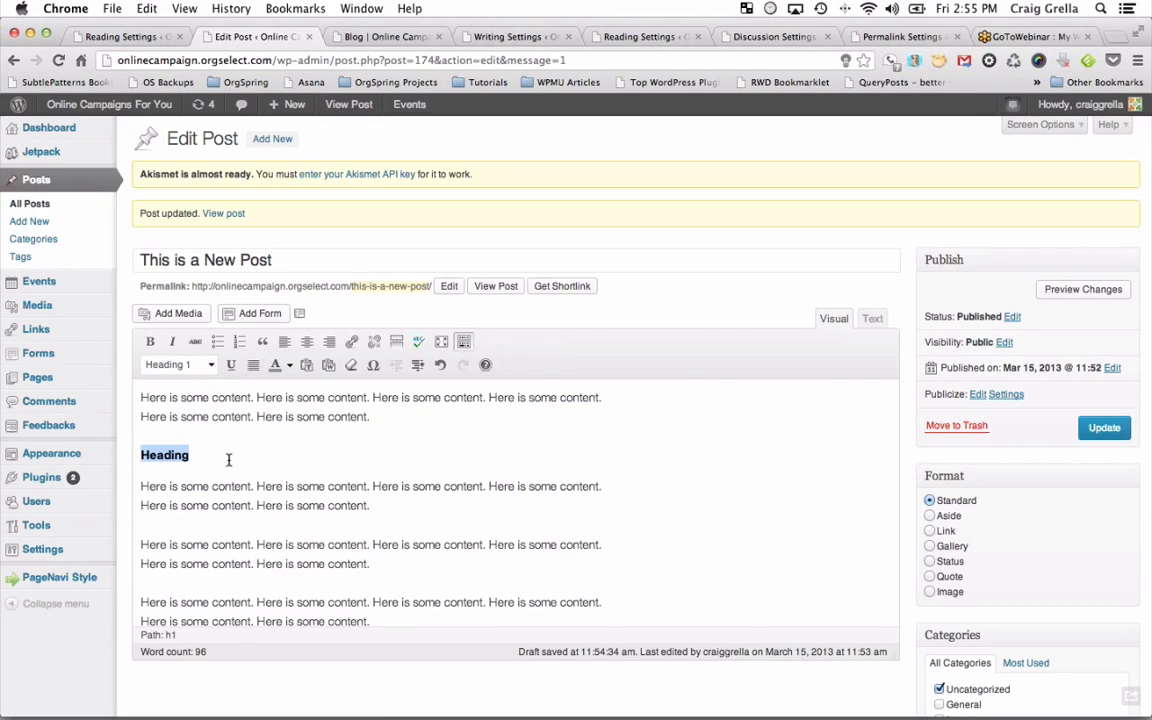
Type a second heading line after the next paragraph and apply a heading style to it.
left_click(391, 509)
key("Return")
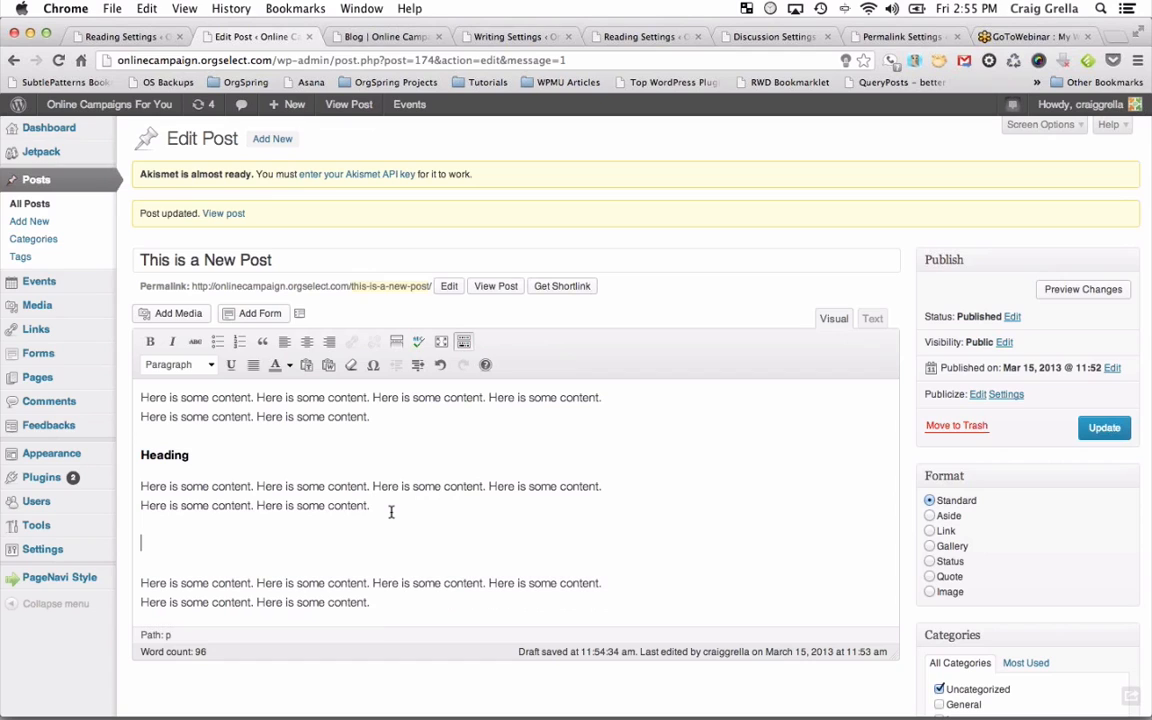
type("Heading 3")
key("shift+Left")
key("shift+Left")
key("shift+Left")
key("shift+Left")
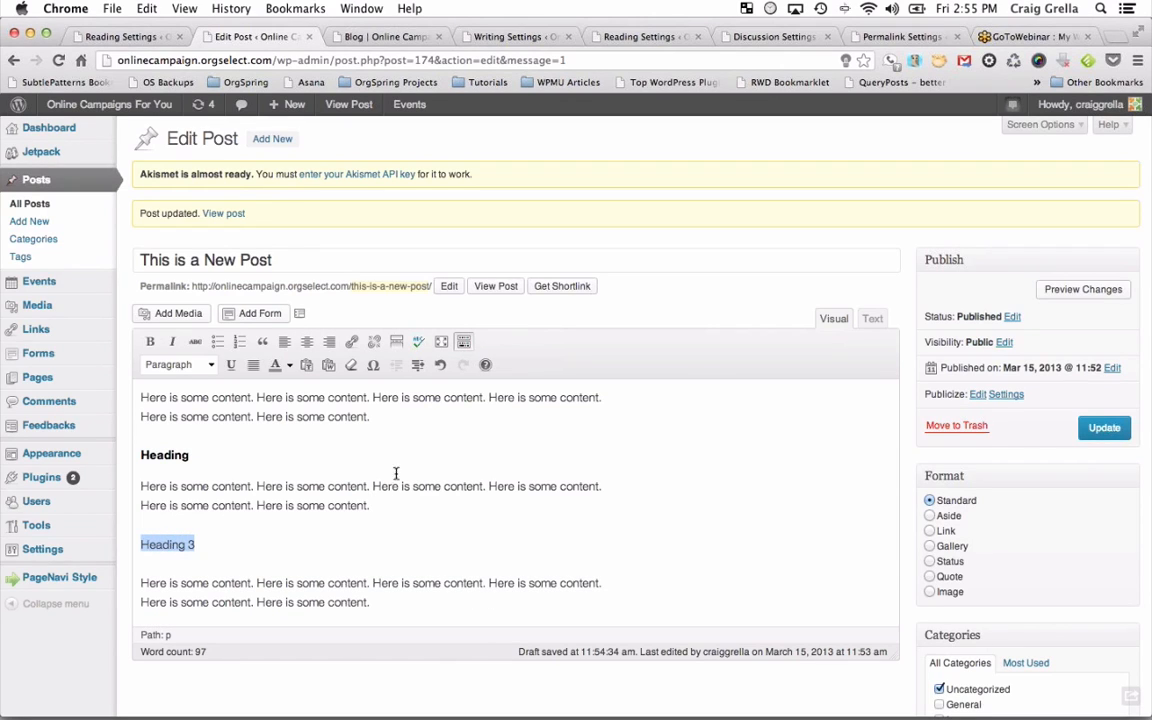
left_click(208, 364)
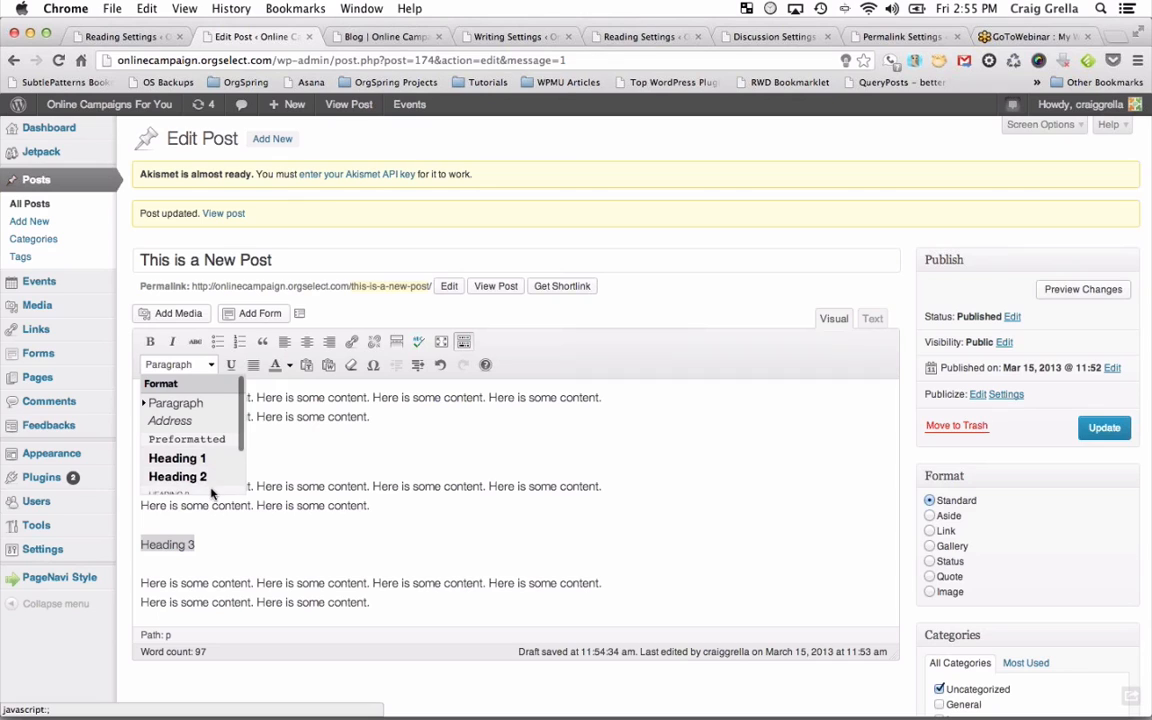
left_click(211, 493)
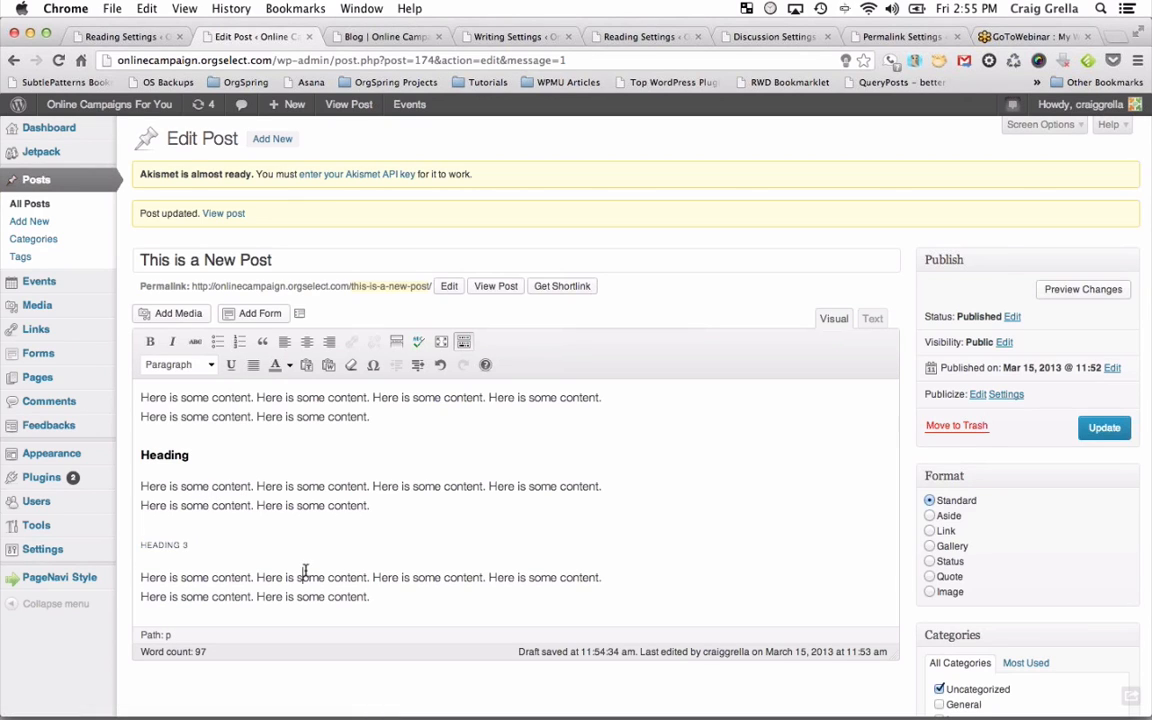
Reselect that heading line, make it Heading 2, and start a new paragraph at the post's end.
left_click(193, 542)
key("shift+Up")
key("shift+Down")
key("shift+Home")
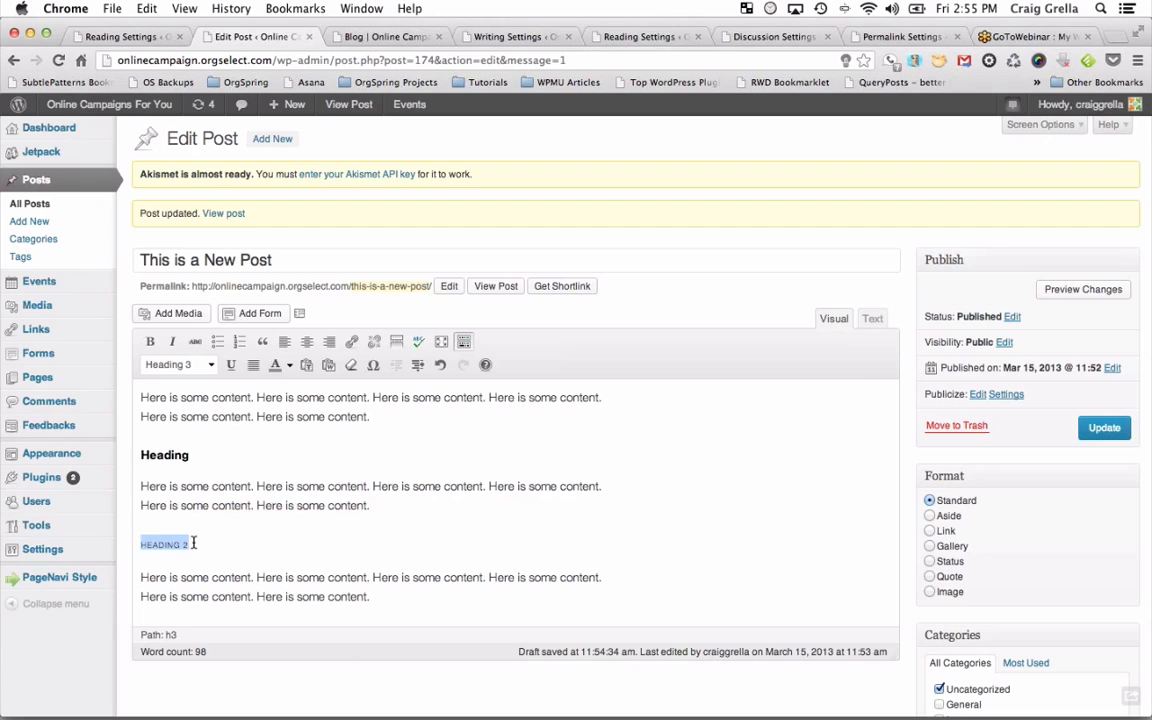
left_click(209, 365)
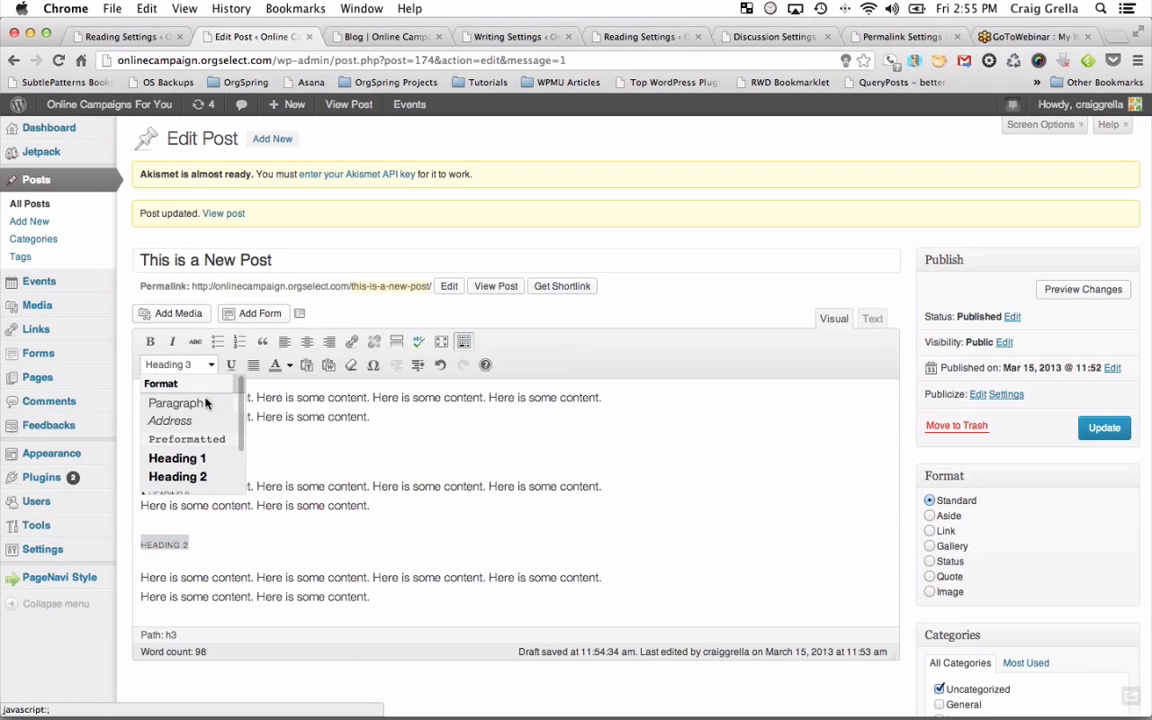
left_click(172, 476)
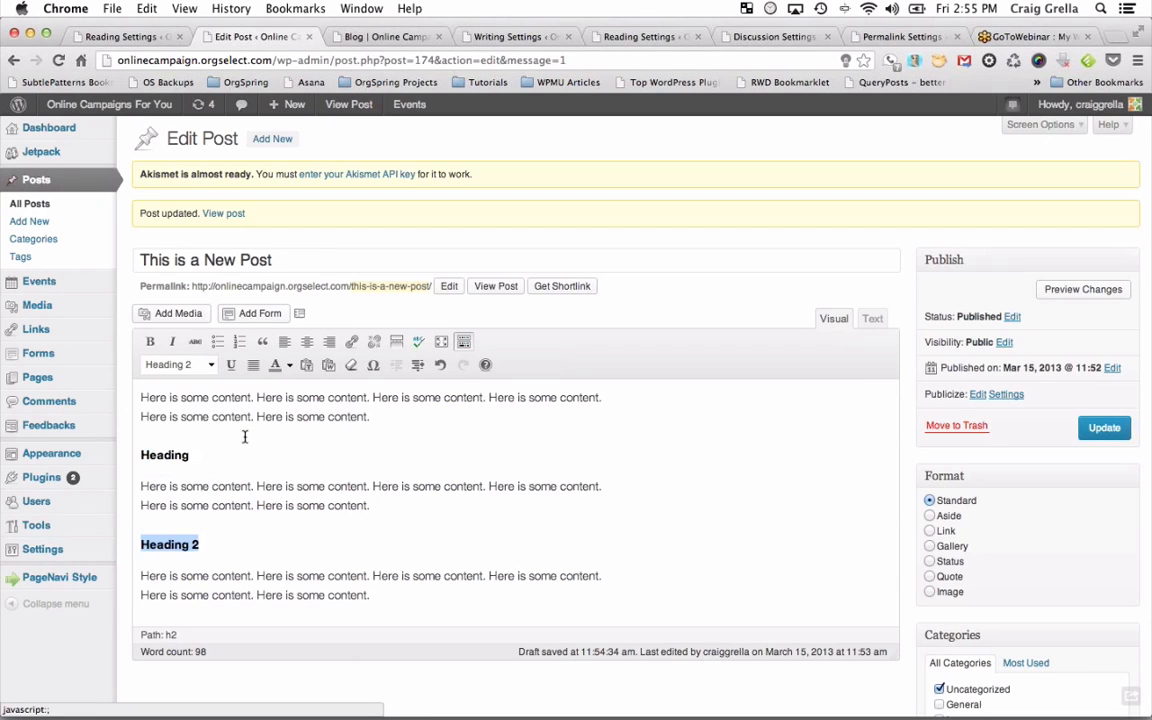
left_click(393, 591)
key("Return")
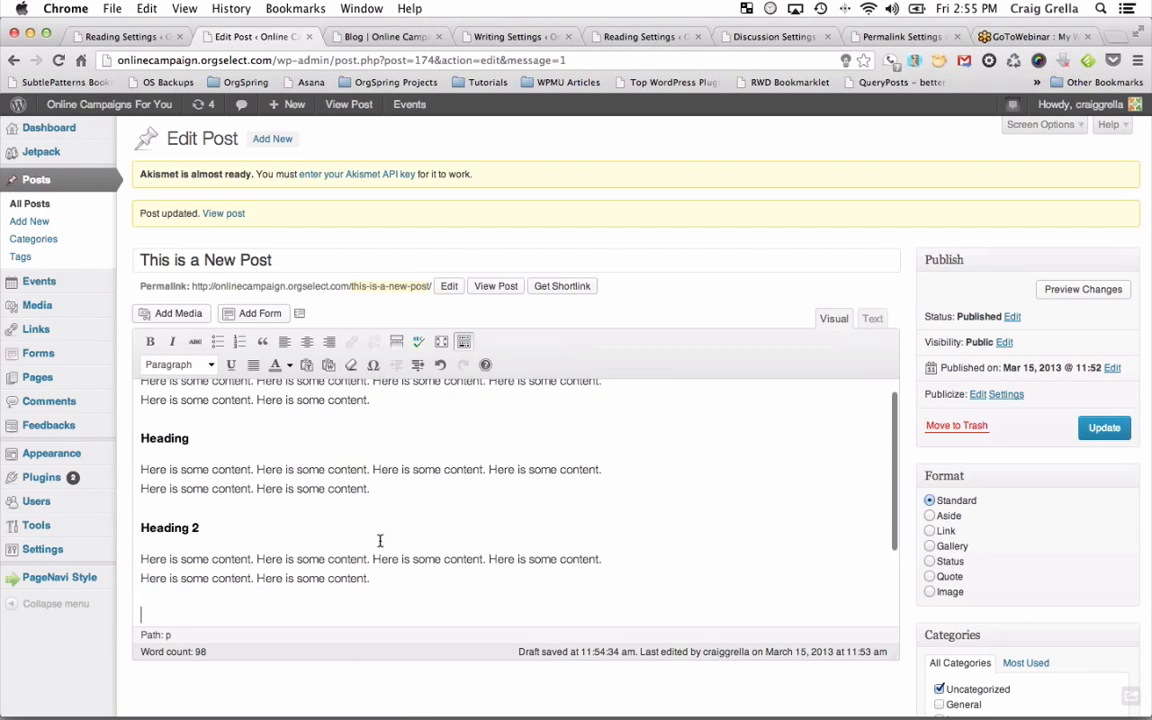
Add a numbered list with two 'List content' items at the end of the post.
left_click(239, 341)
type("Li")
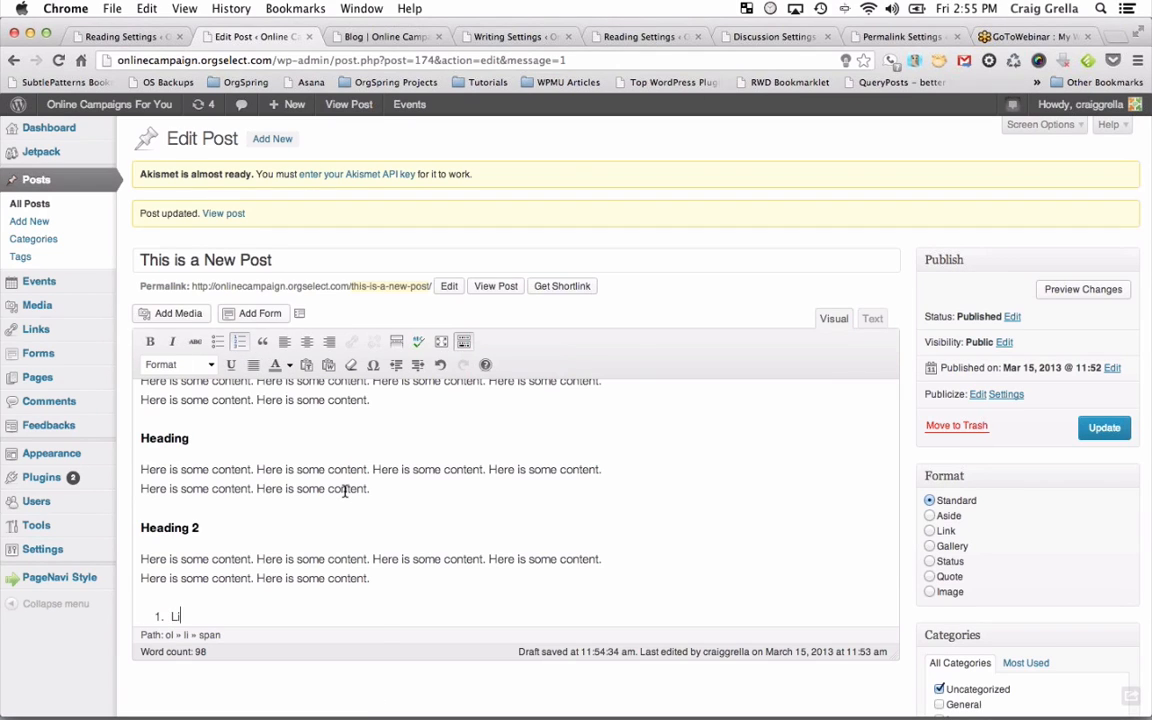
type("st content")
key("Return")
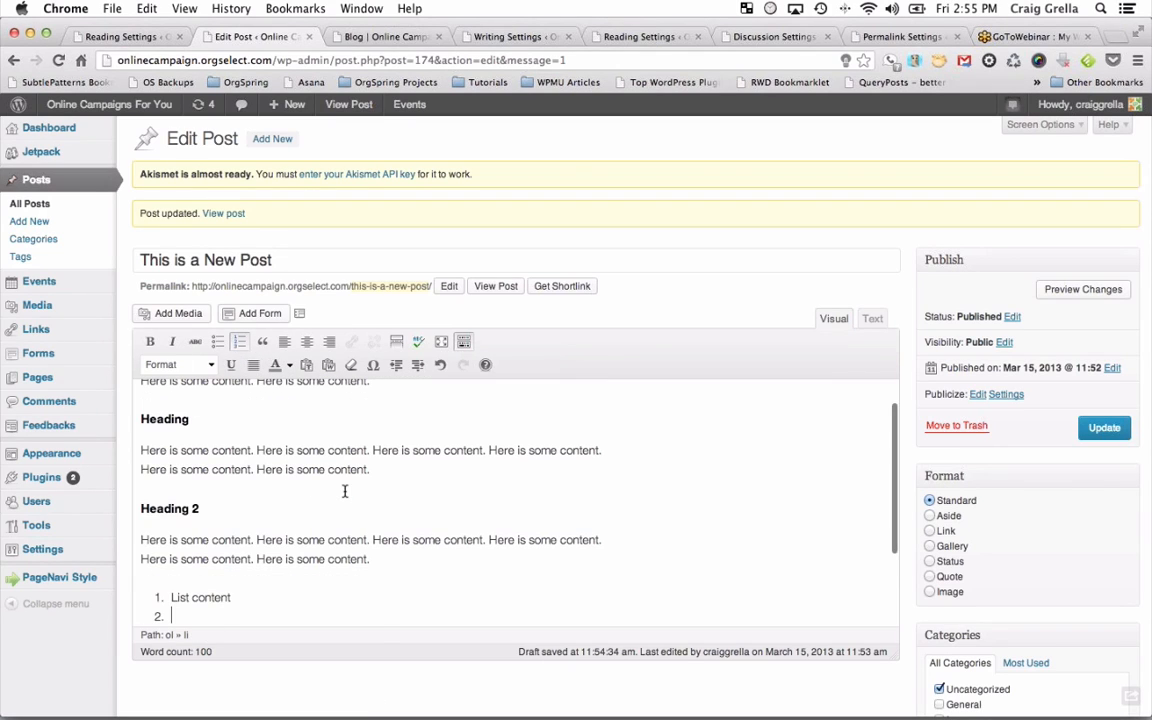
type("Lite")
key("BackSpace")
key("BackSpace")
type("ste")
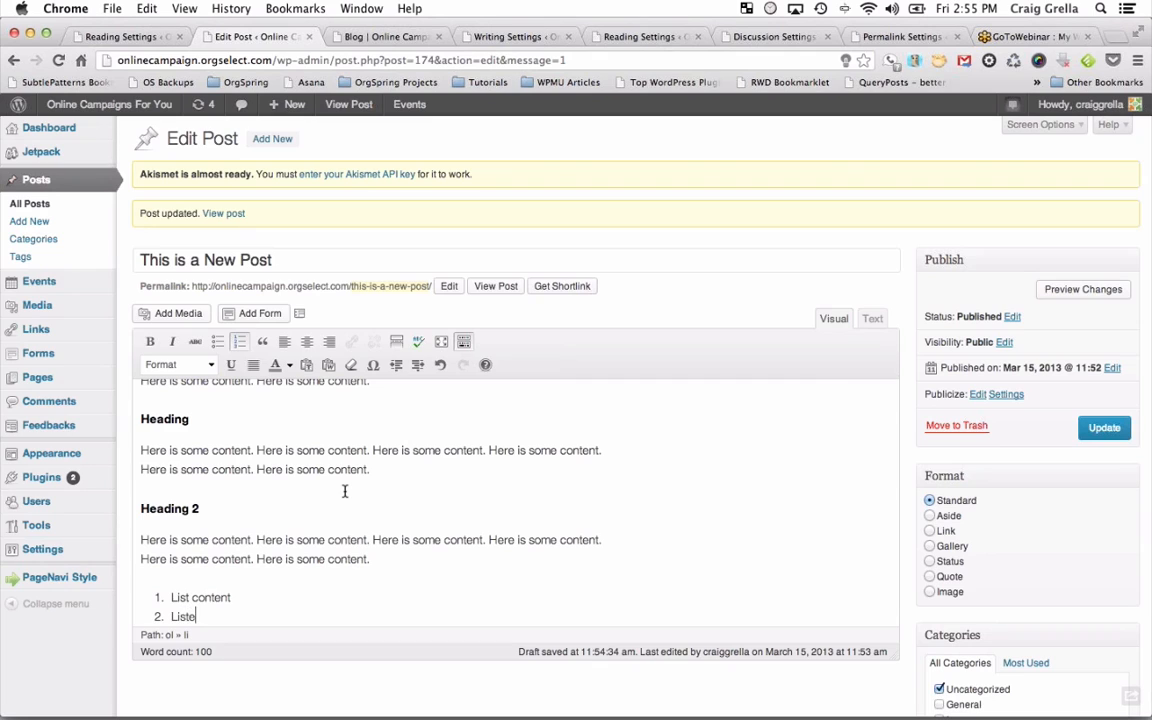
type(" content")
key("Return")
key("Return")
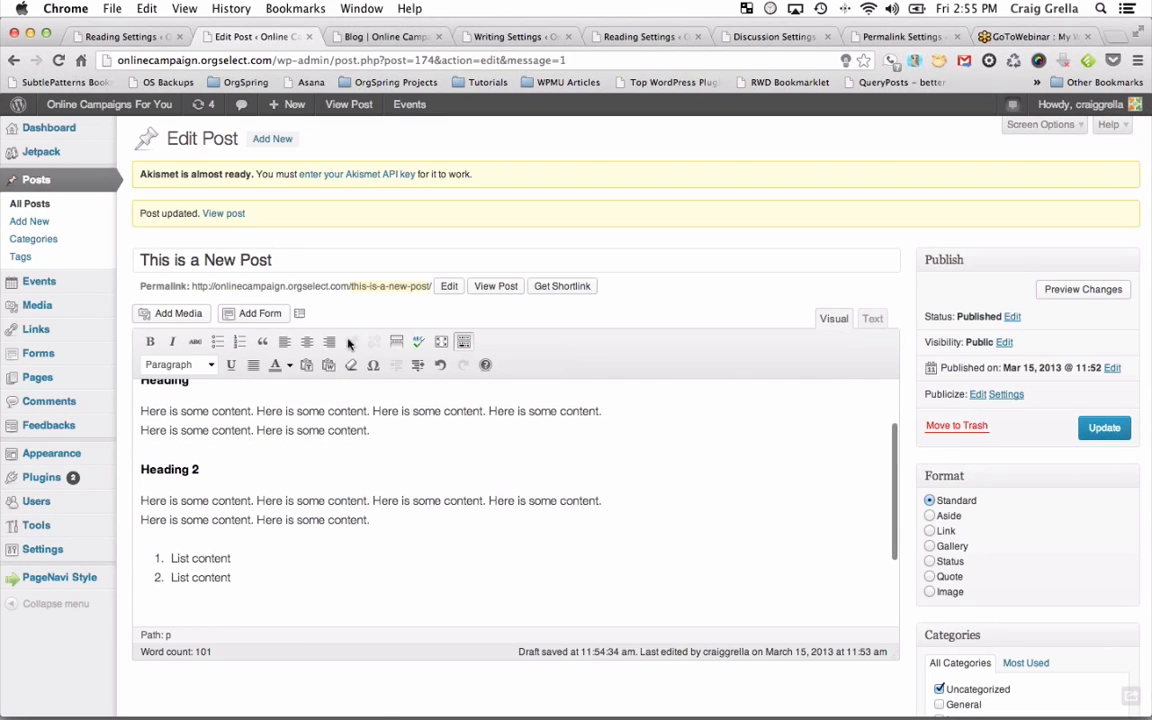
Add a bulleted list with two 'un list' items below it.
left_click(215, 343)
type("un list")
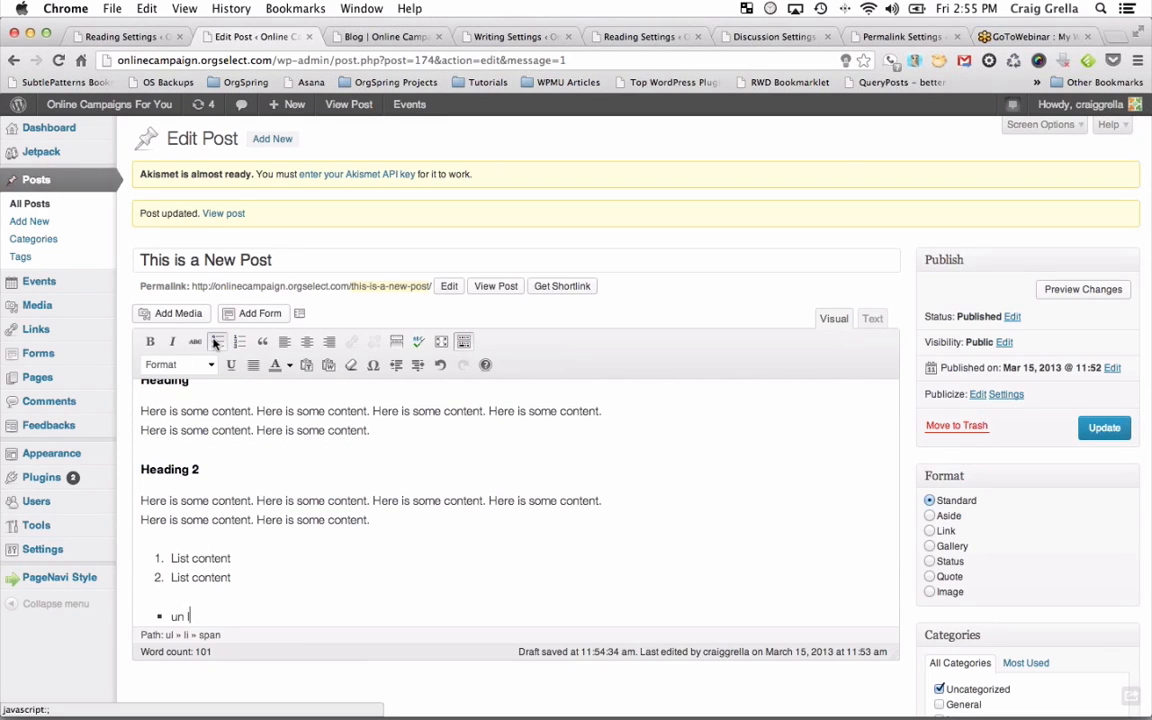
key("Return")
type("un list")
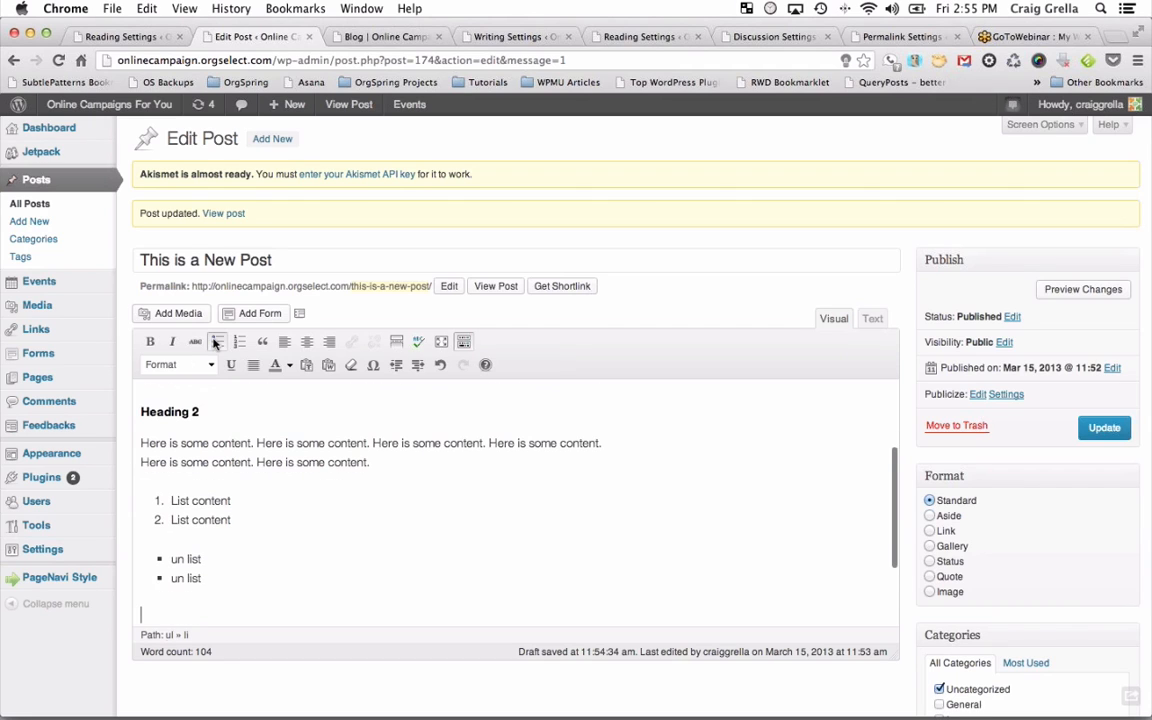
key("Return")
key("Return")
scroll(533, 453, "up", 3)
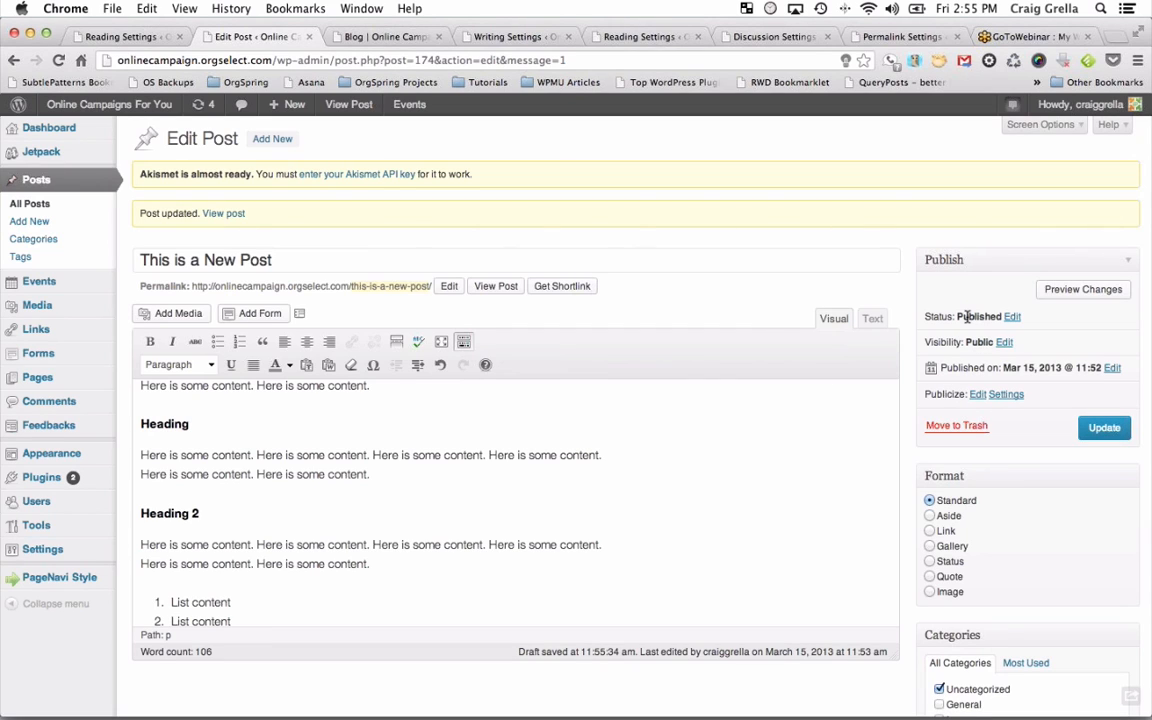
Update the post, reload the blog to check its headings and lists, then return to the editor.
left_click(1106, 429)
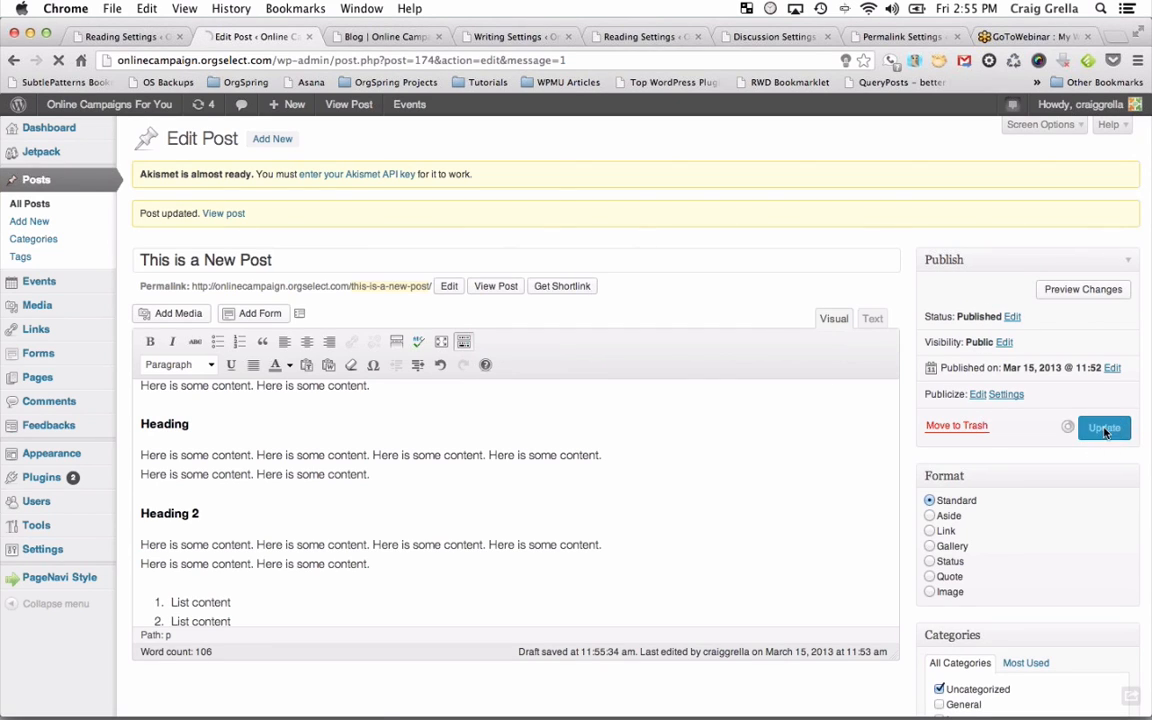
left_click(399, 37)
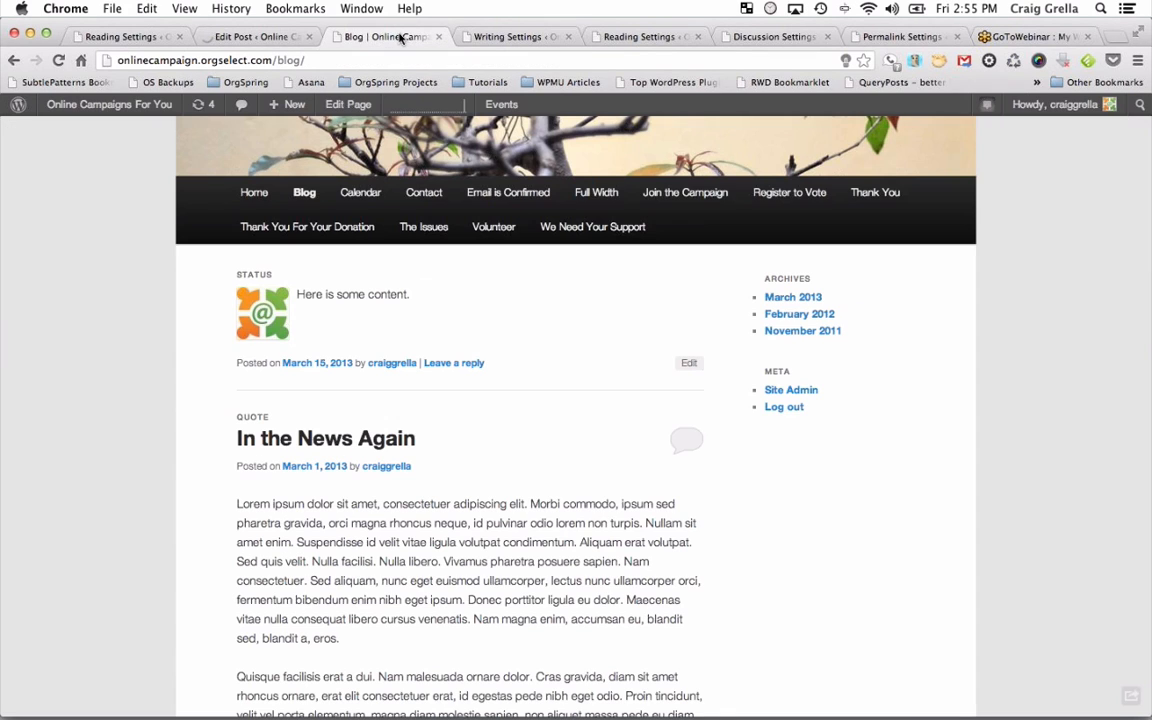
left_click(58, 60)
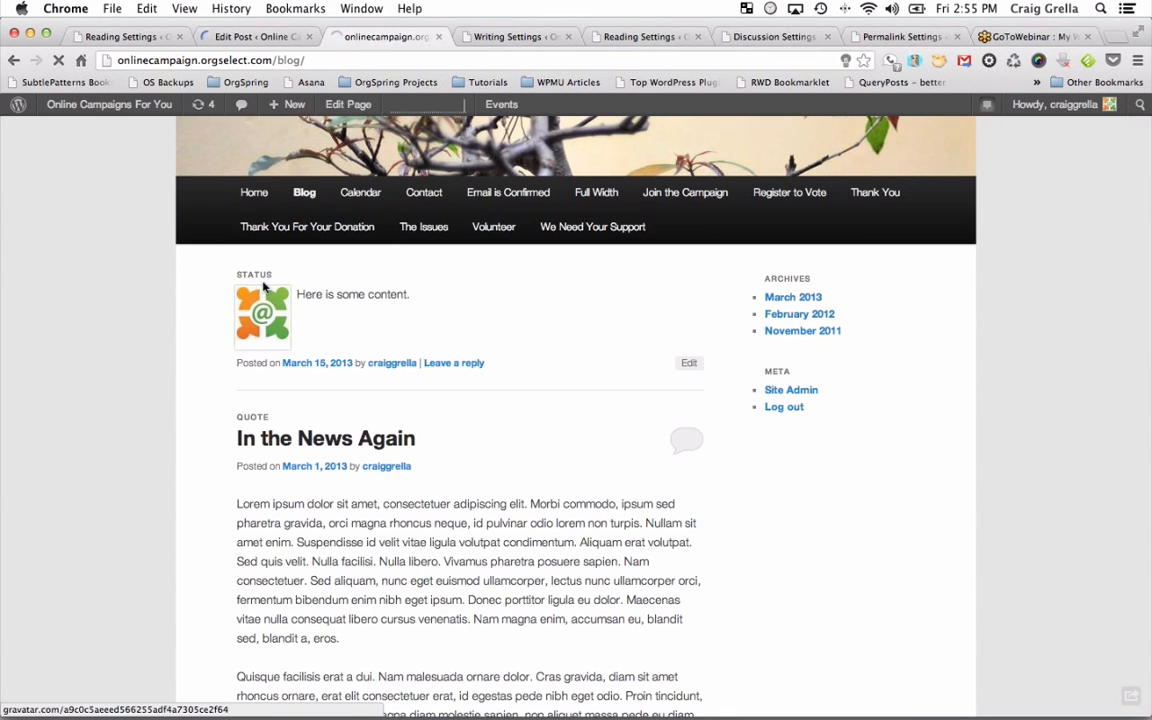
scroll(330, 443, "down", 10)
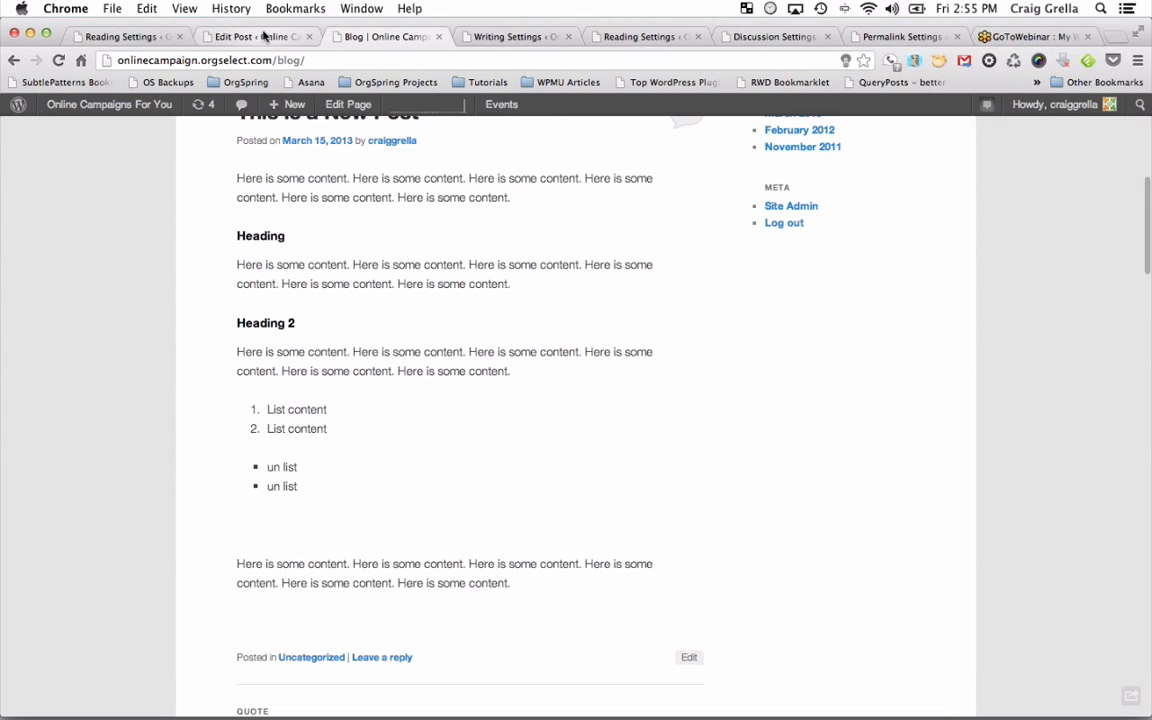
left_click(255, 37)
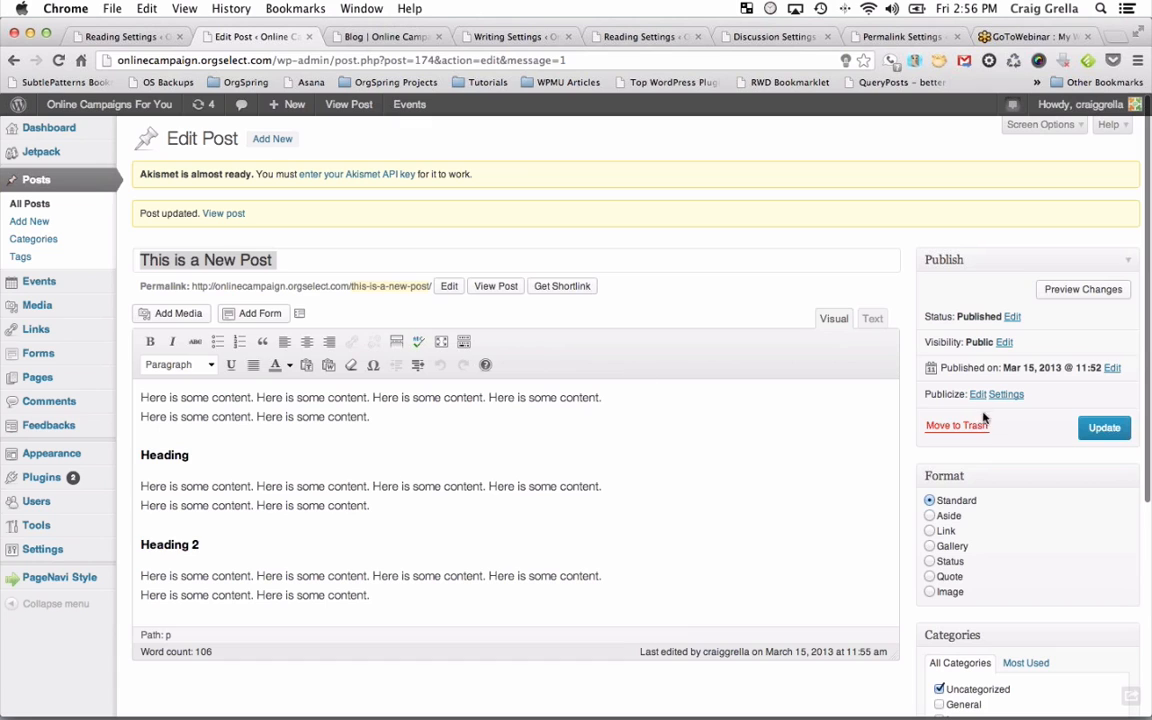
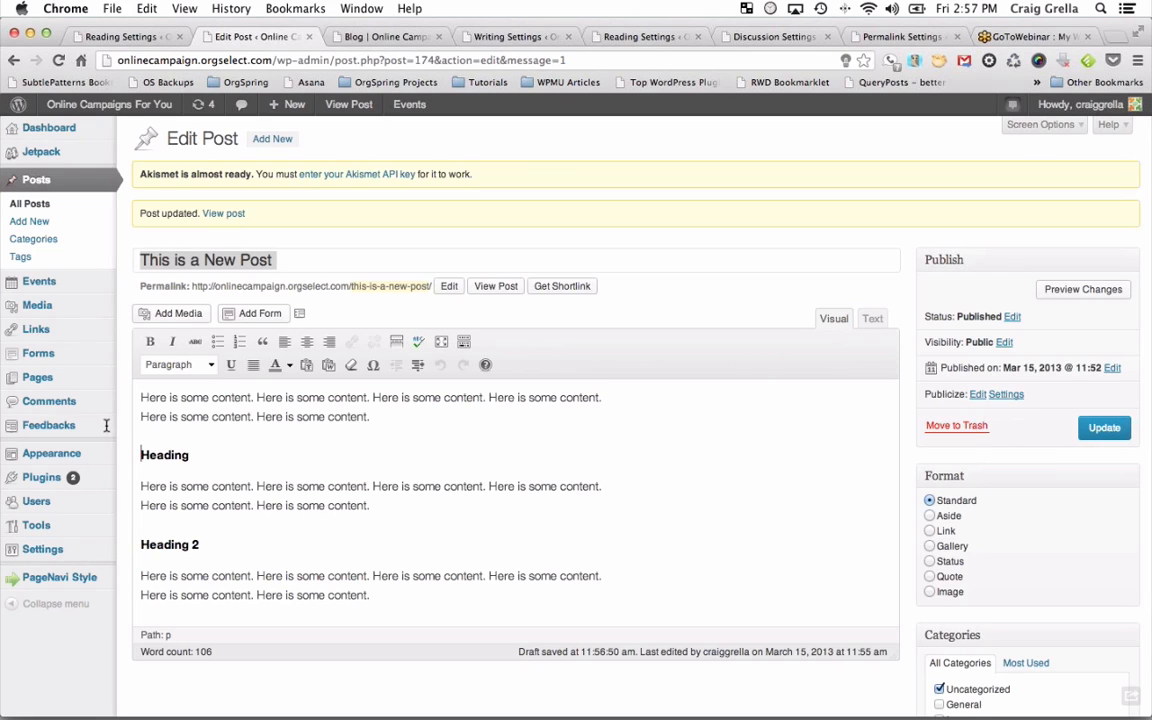
Select the headings and compare the post's raw HTML markup with its formatted view.
left_click_drag(141, 455, 246, 541)
key("super+c")
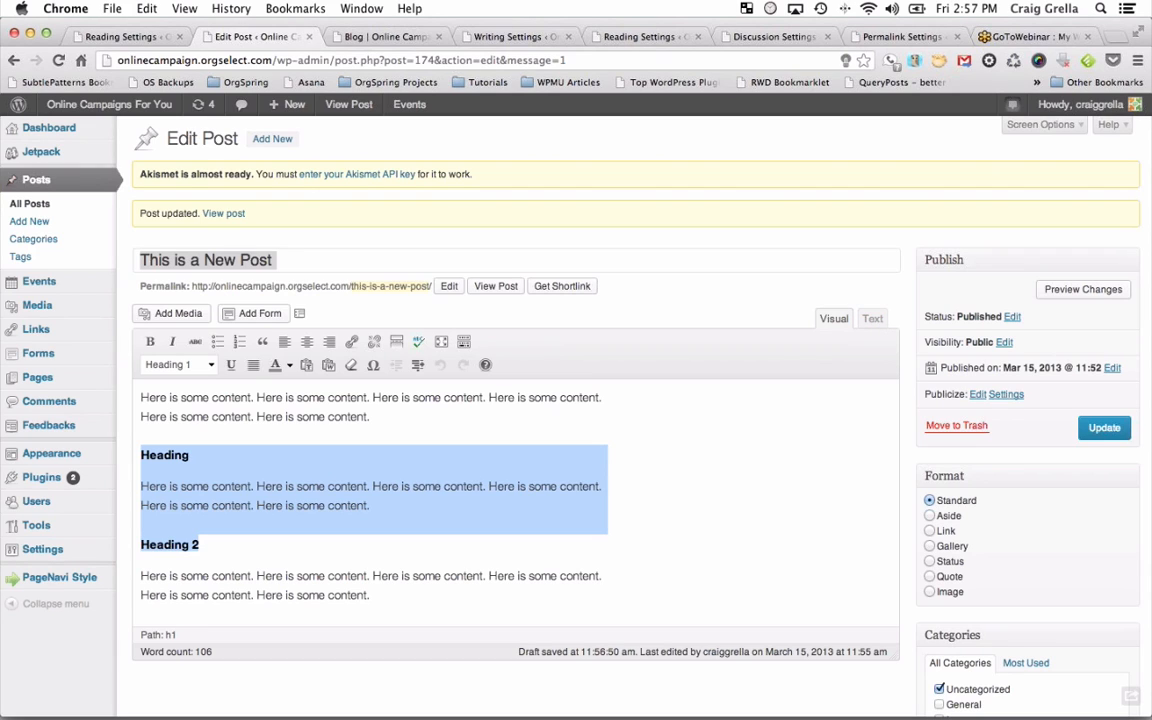
left_click(871, 322)
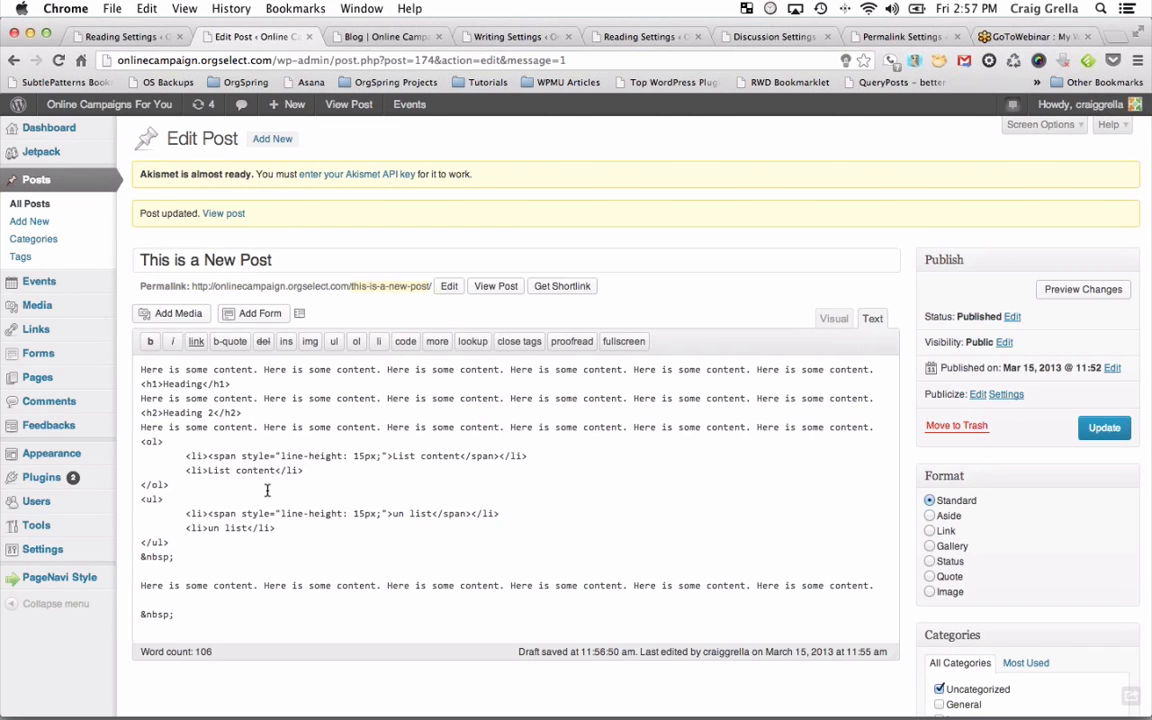
left_click(834, 319)
scroll(308, 549, "down", 3)
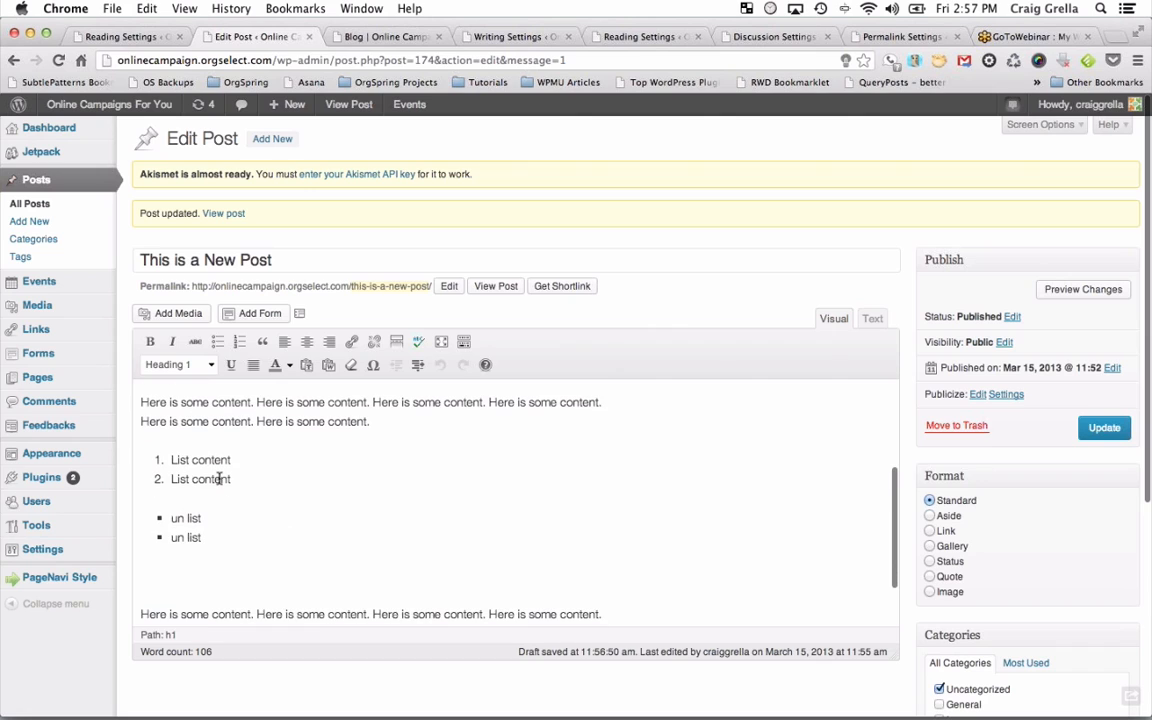
left_click(872, 319)
scroll(391, 520, "down", 1)
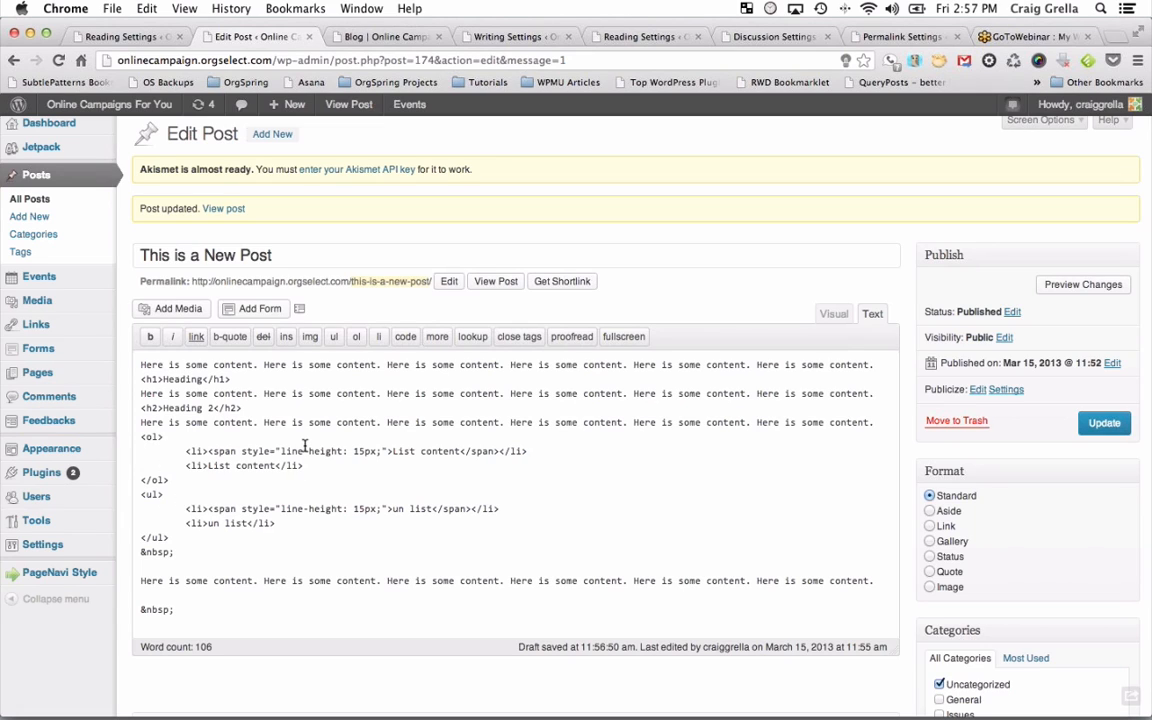
left_click(836, 314)
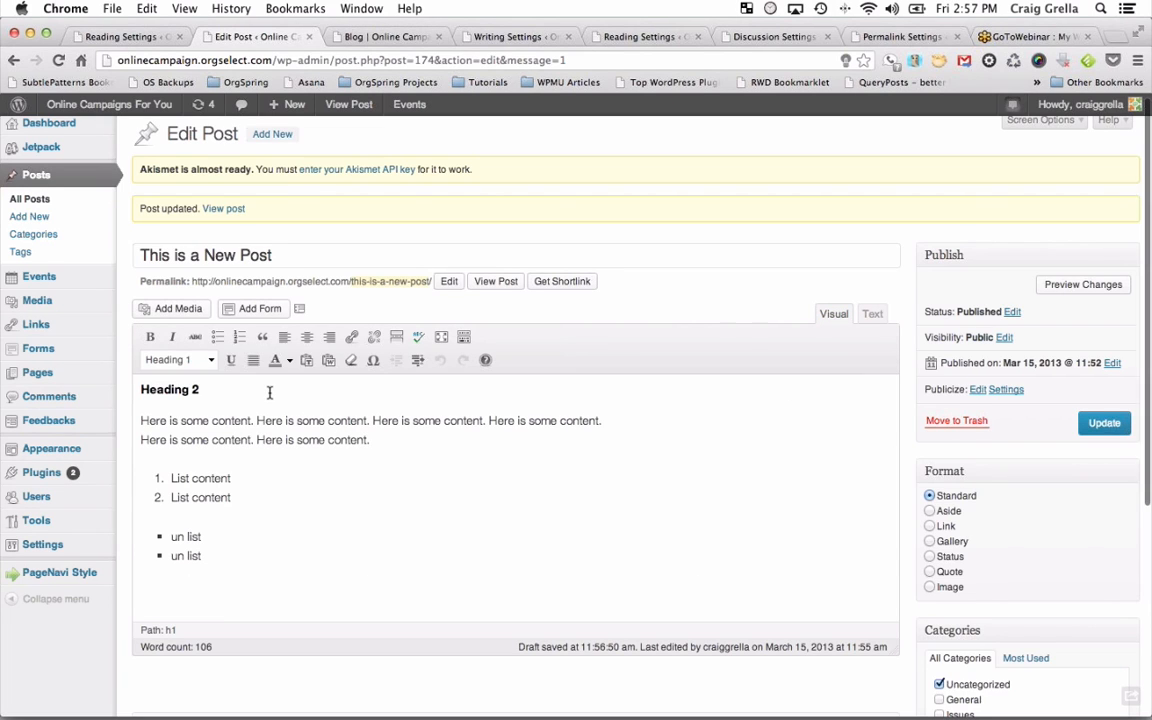
scroll(269, 393, "up", 3)
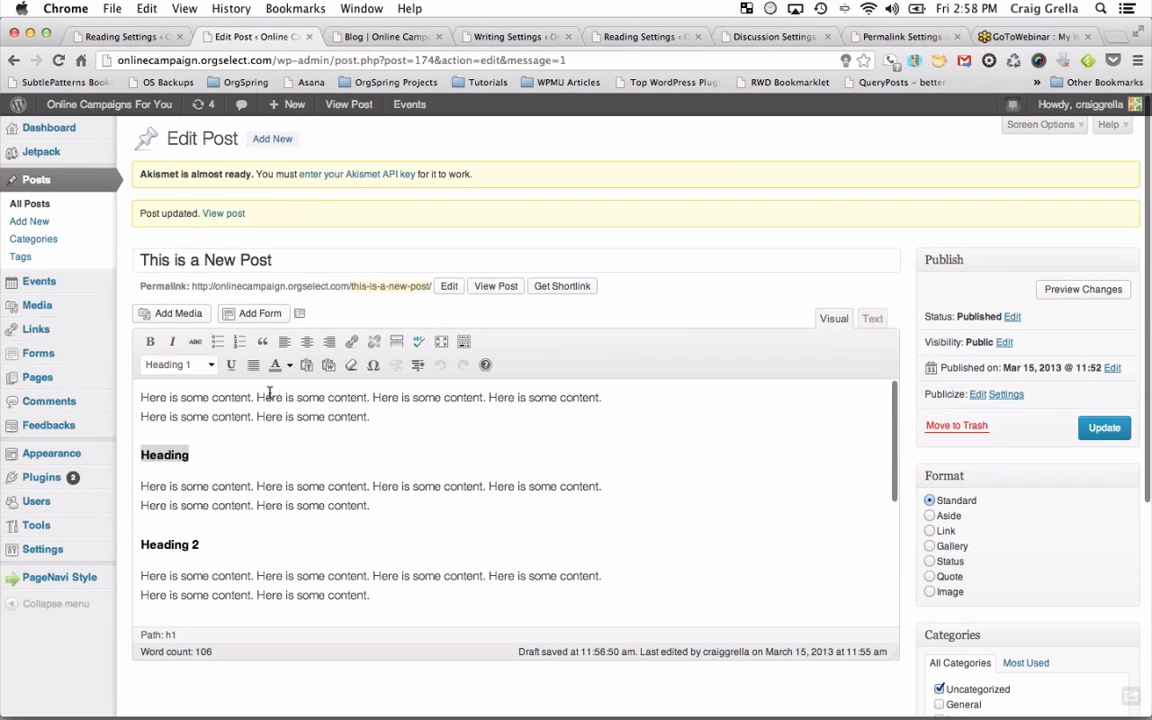
Insert four 'Here is some content.' paragraphs through Paste from Word, then dismiss Paste as Plain Text.
left_click(329, 366)
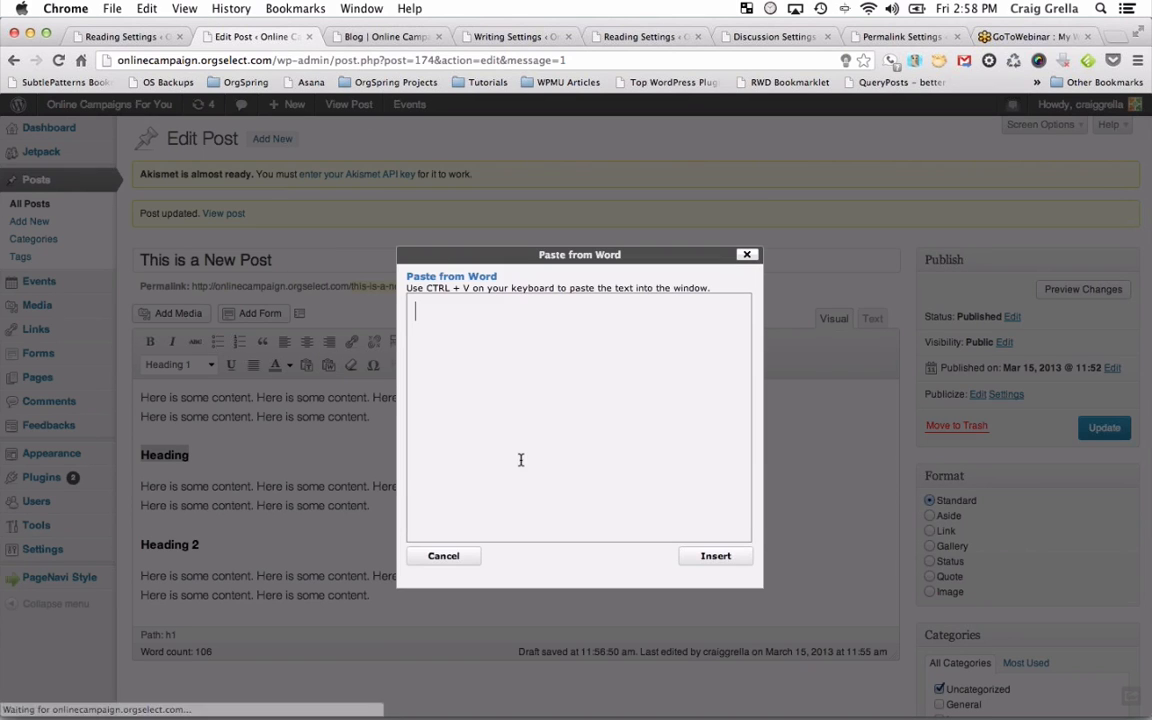
left_click_drag(760, 587, 843, 673)
left_click_drag(674, 259, 557, 159)
left_click(445, 285)
key("super+v")
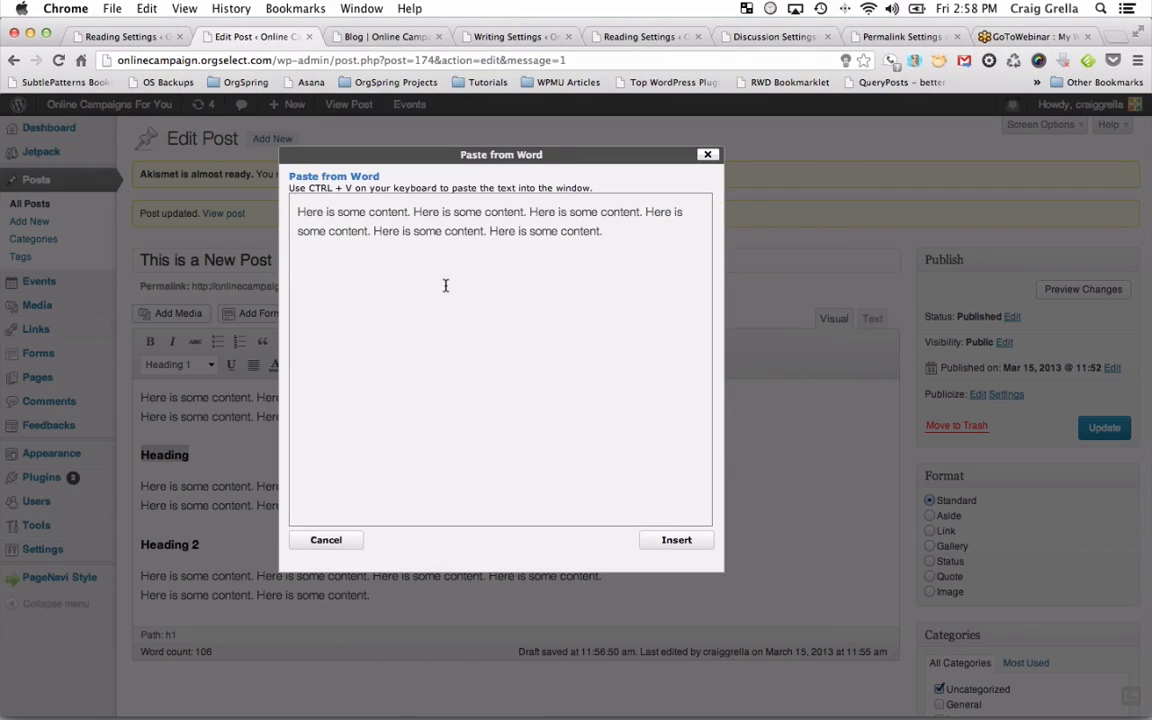
key("super+v")
key("super+v")
key("super+v")
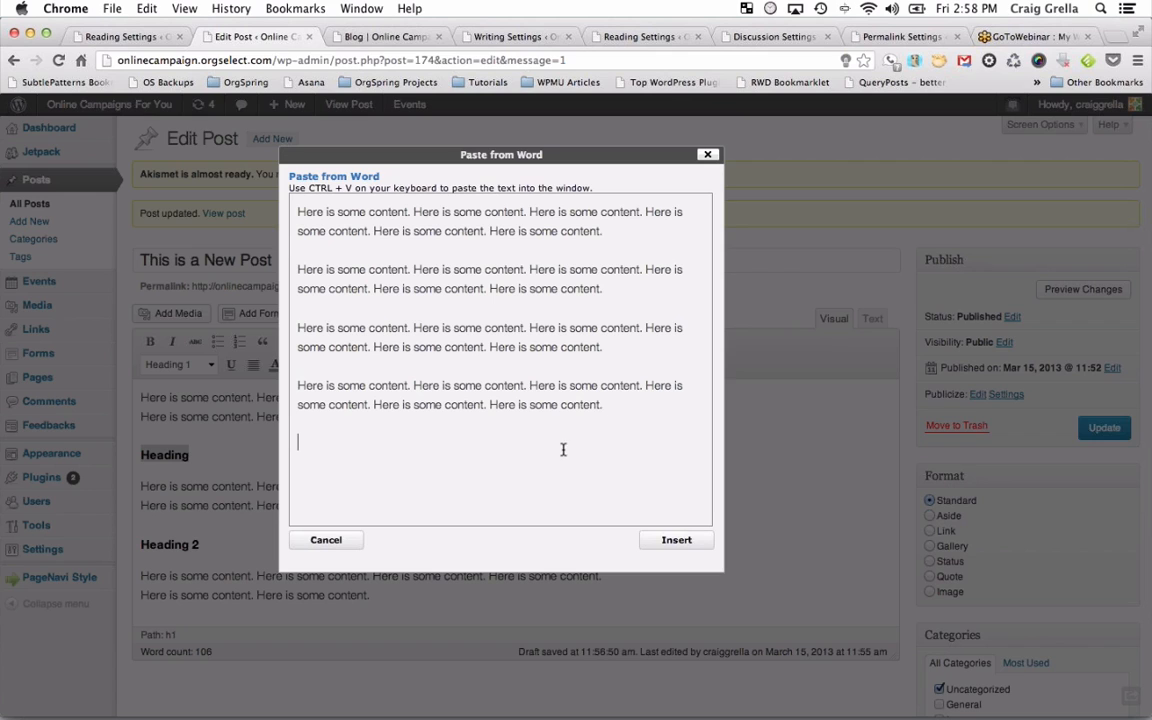
left_click(676, 540)
scroll(385, 500, "up", 5)
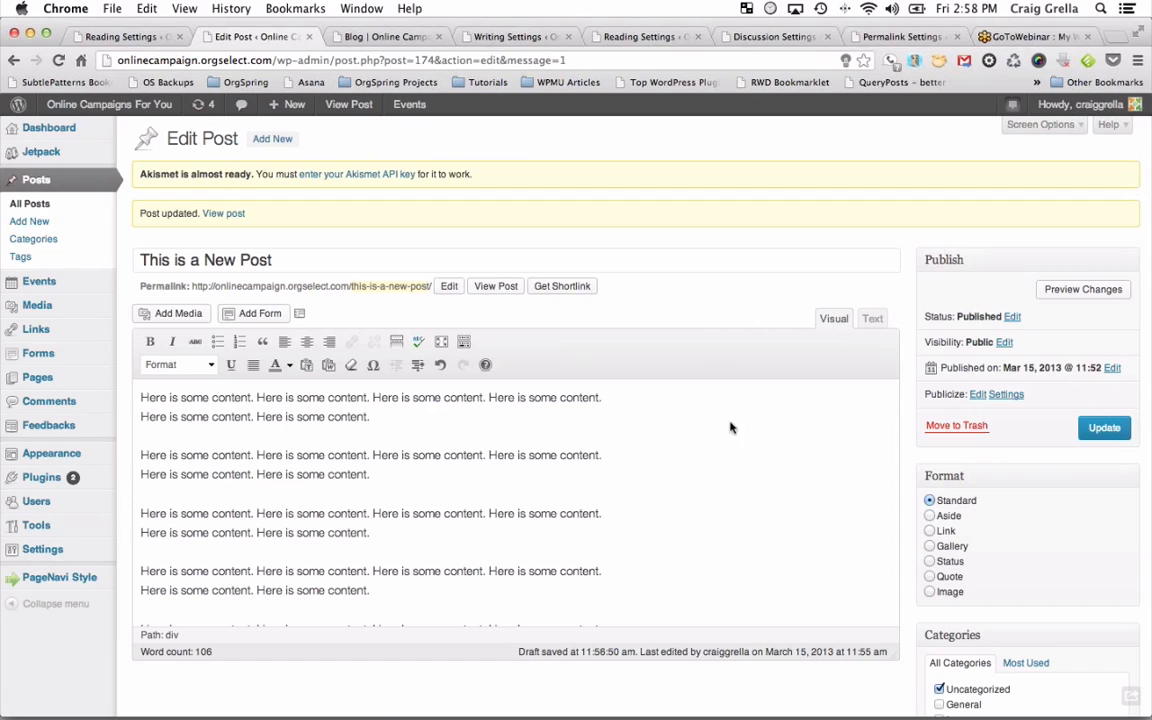
left_click(306, 366)
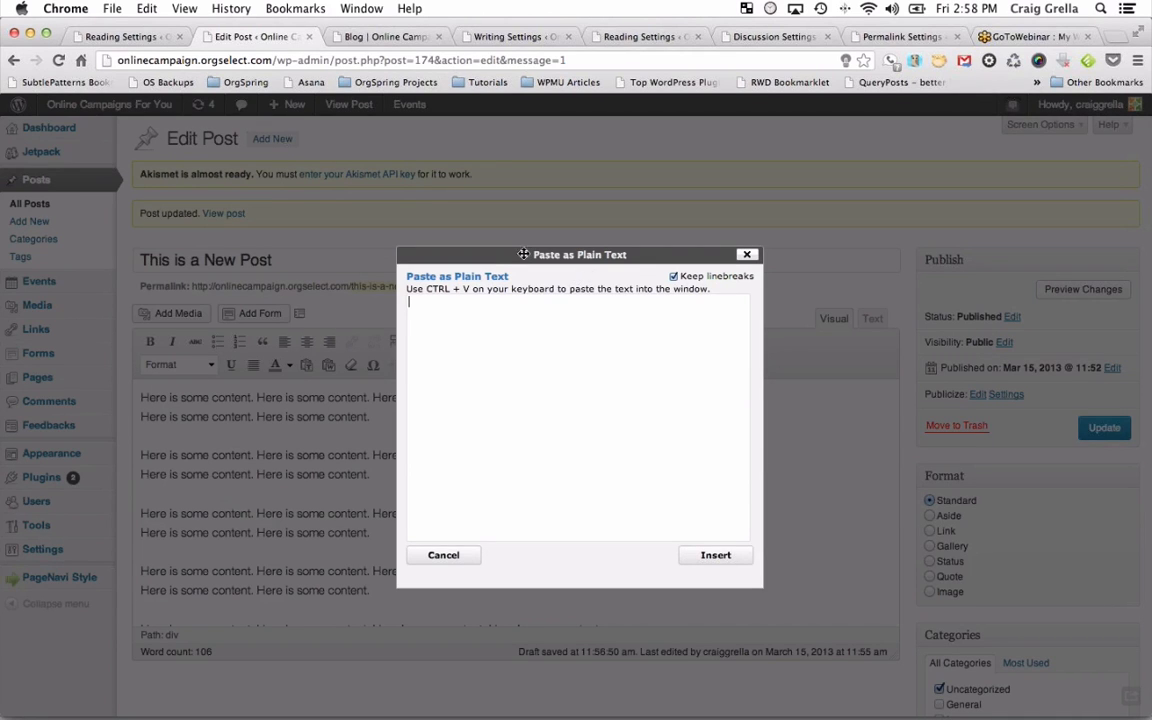
left_click(452, 555)
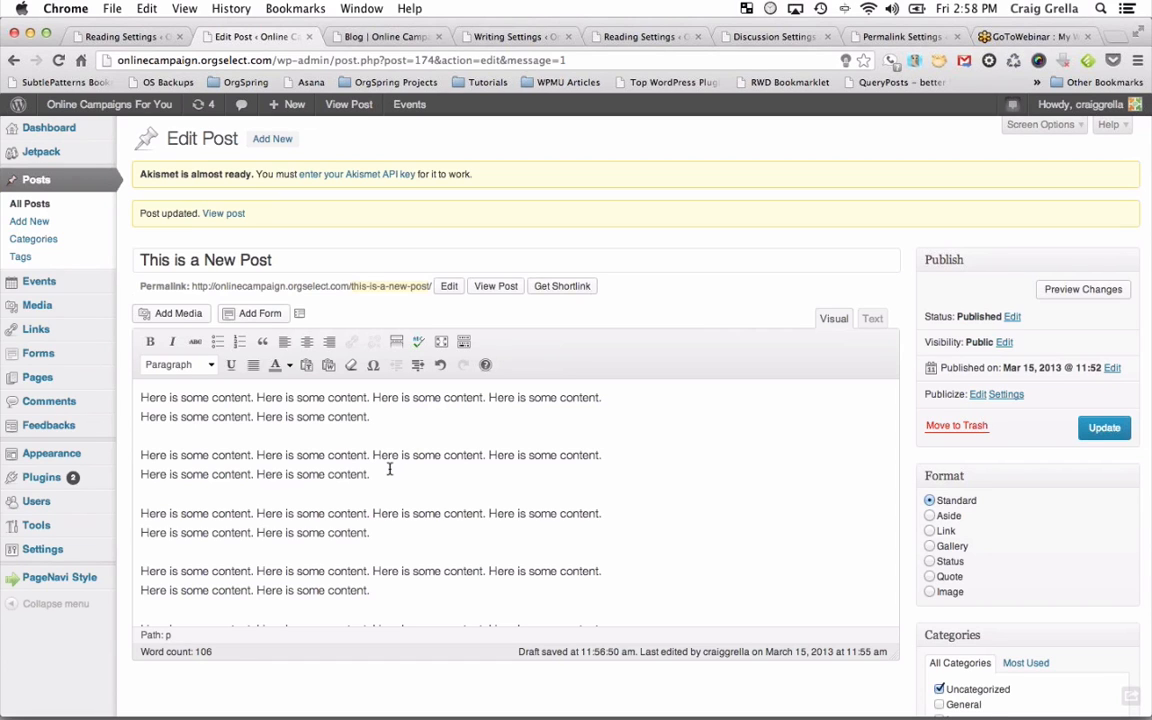
Try bold, italic and strikethrough on the first paragraph, then remove all three.
scroll(388, 468, "up", 2)
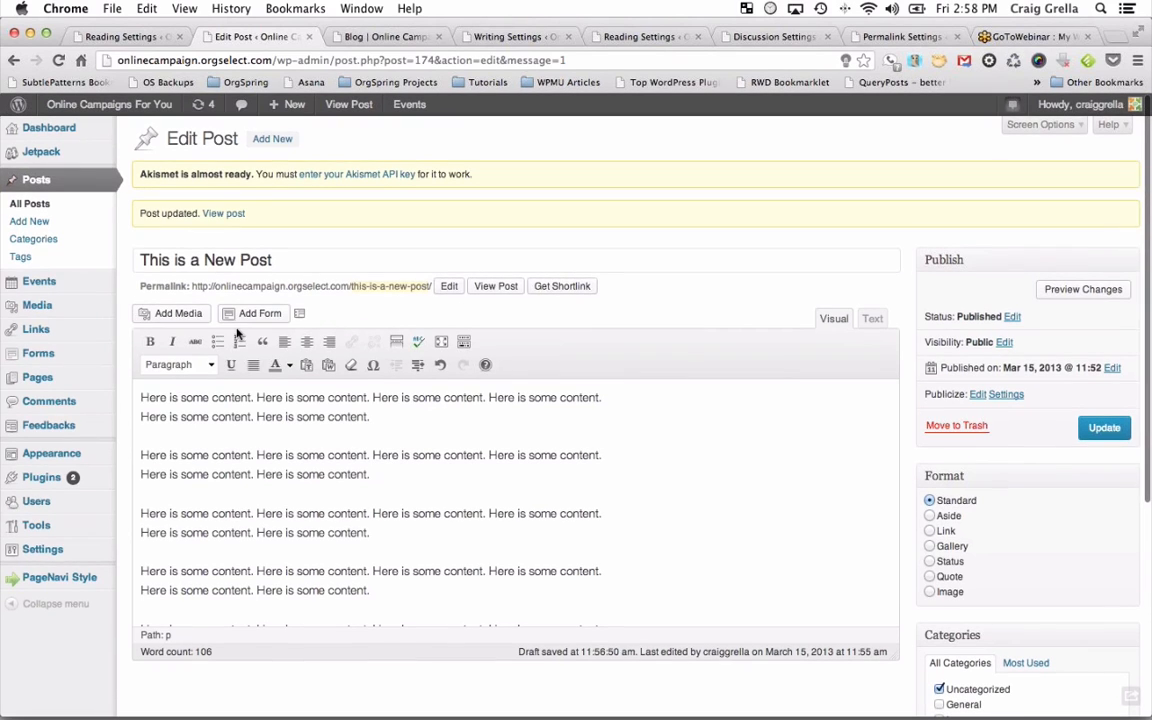
double_click(145, 396)
triple_click(145, 396)
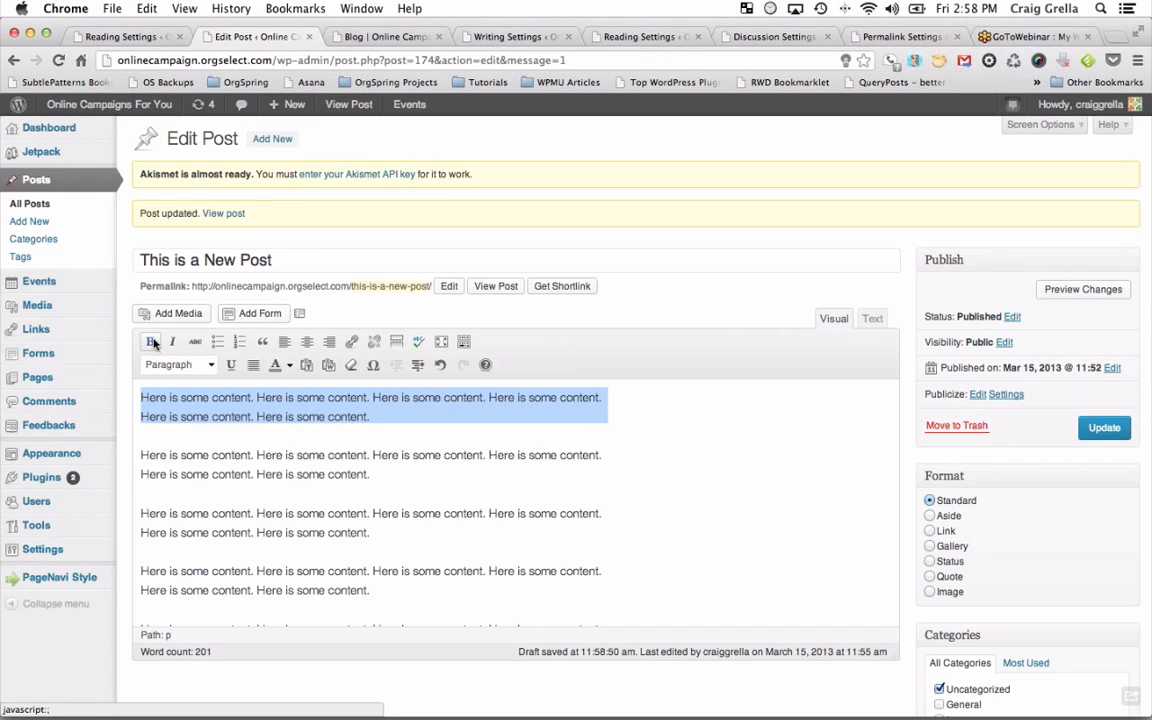
left_click(153, 343)
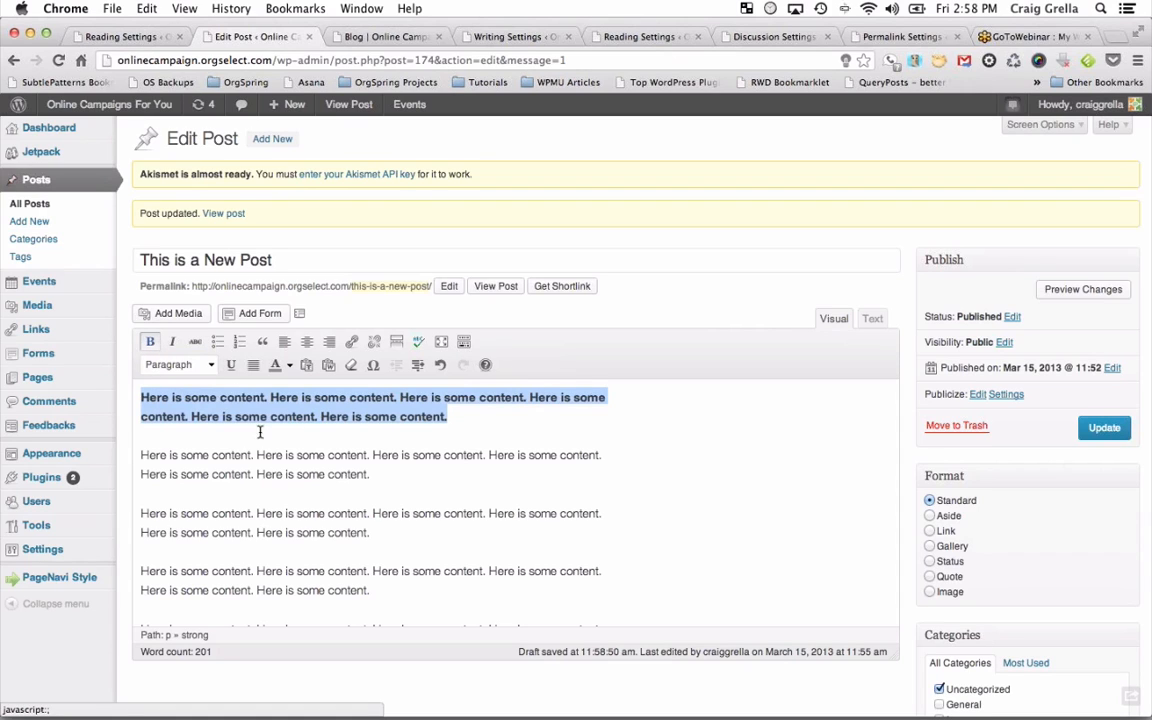
left_click(172, 342)
left_click(194, 342)
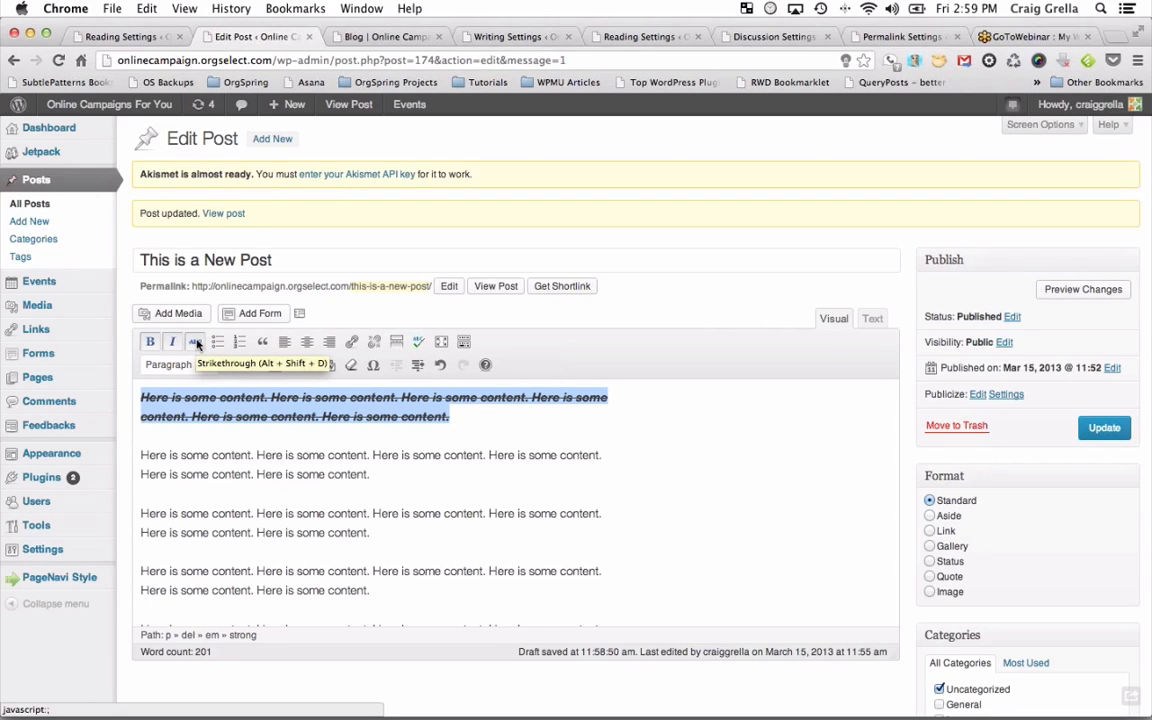
left_click(196, 343)
left_click(172, 342)
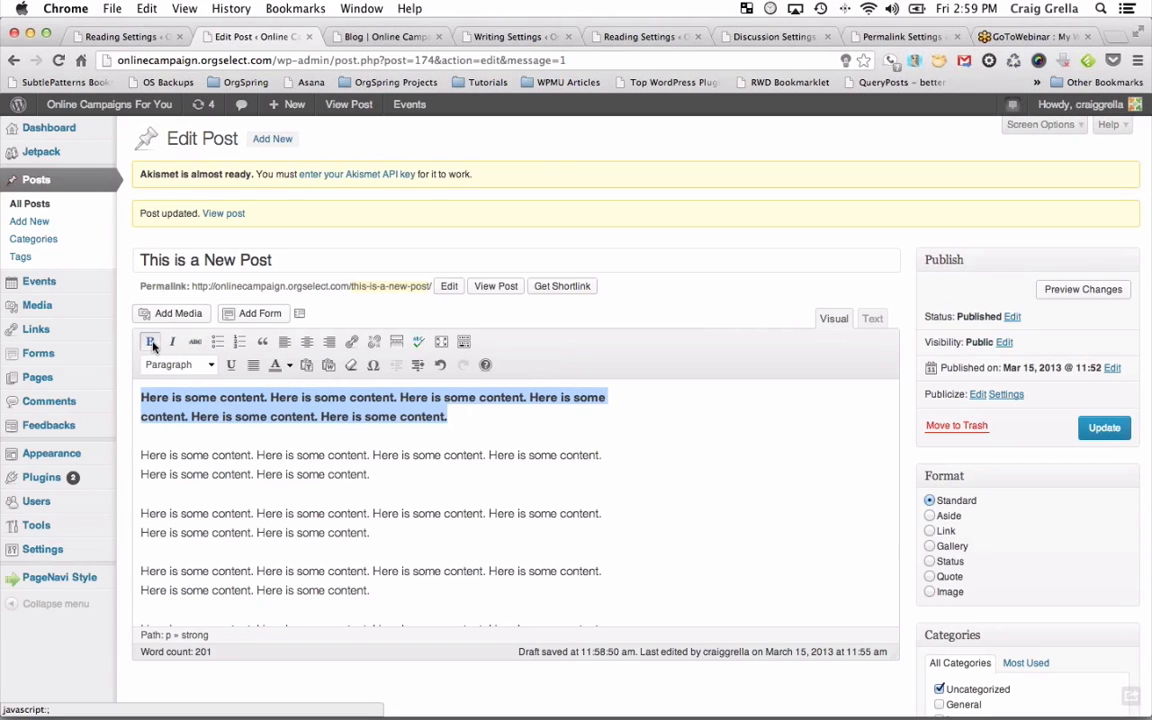
left_click(152, 344)
left_click(285, 442)
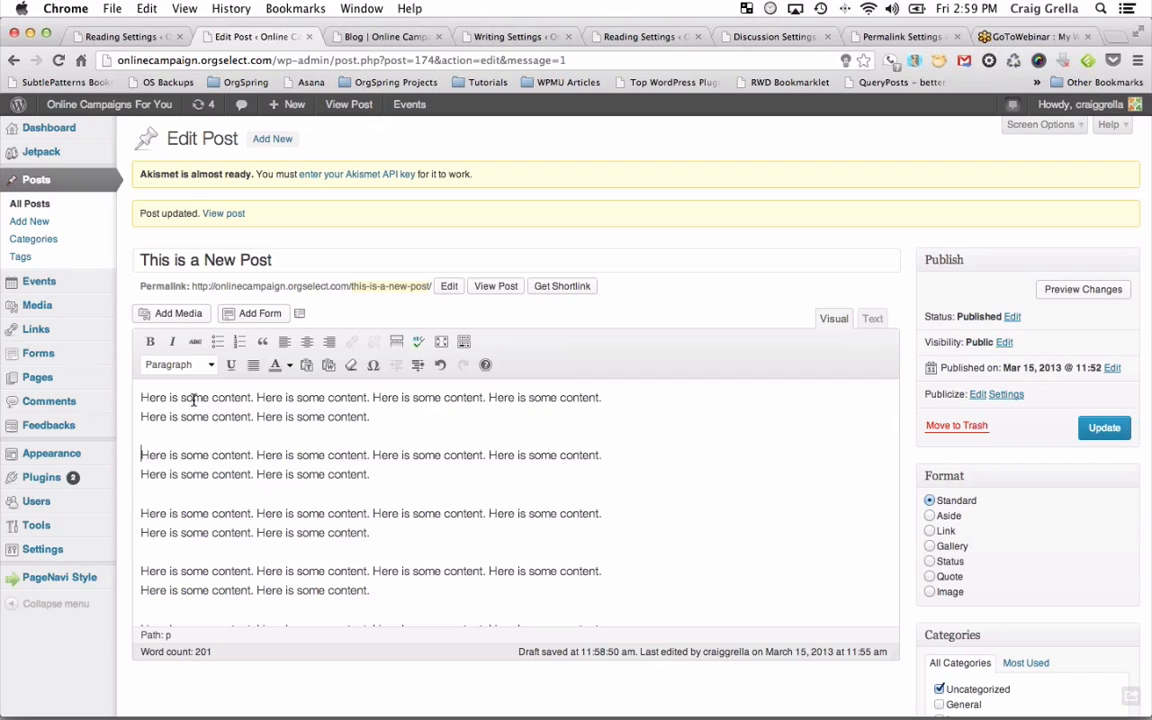
Try bulleted, numbered and block-quote formats on the first two paragraphs, then revert them.
left_click_drag(193, 399, 231, 474)
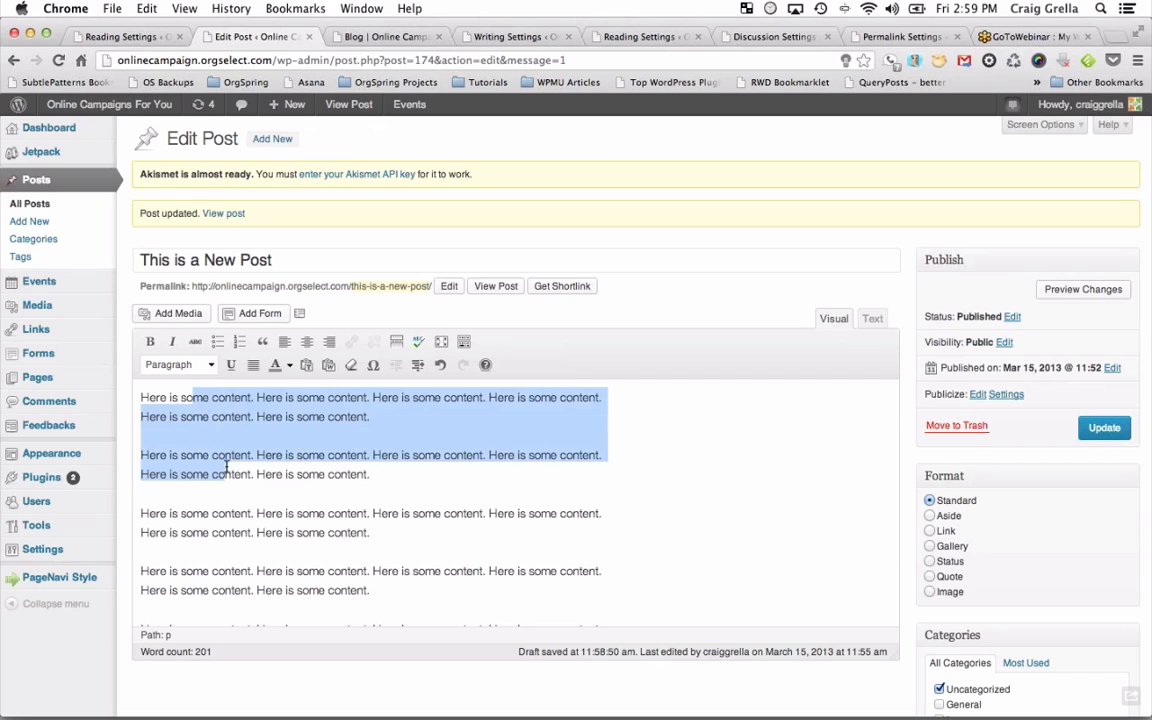
left_click(216, 343)
left_click(239, 342)
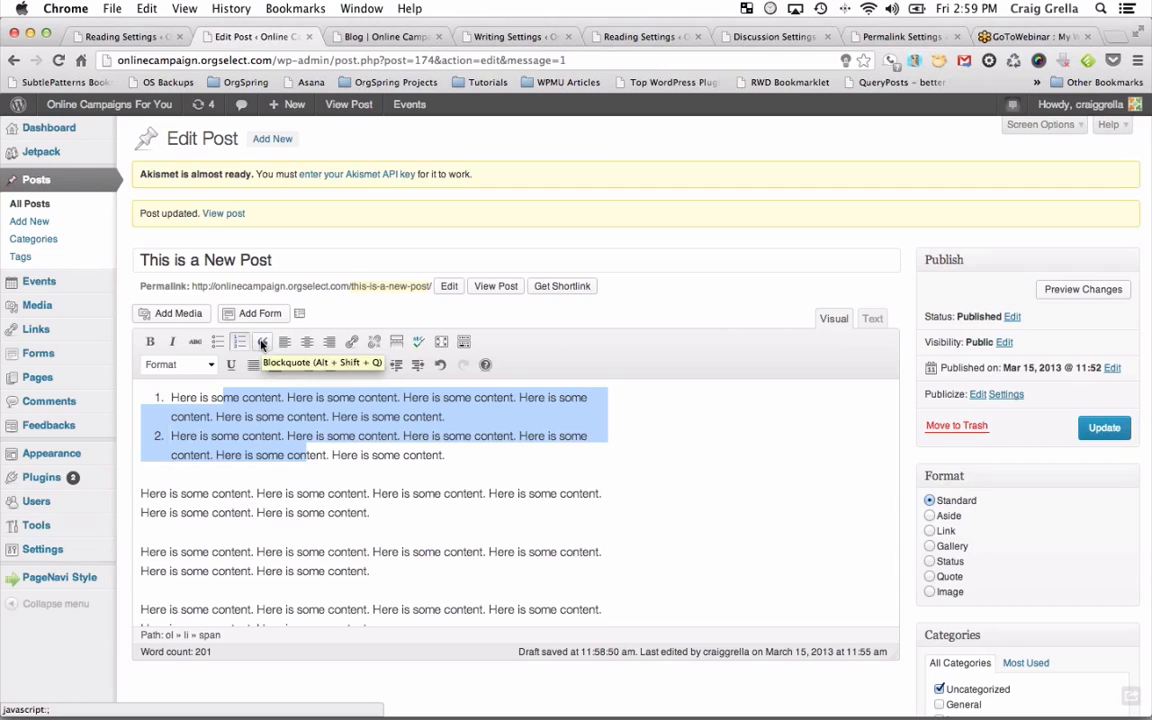
left_click(262, 343)
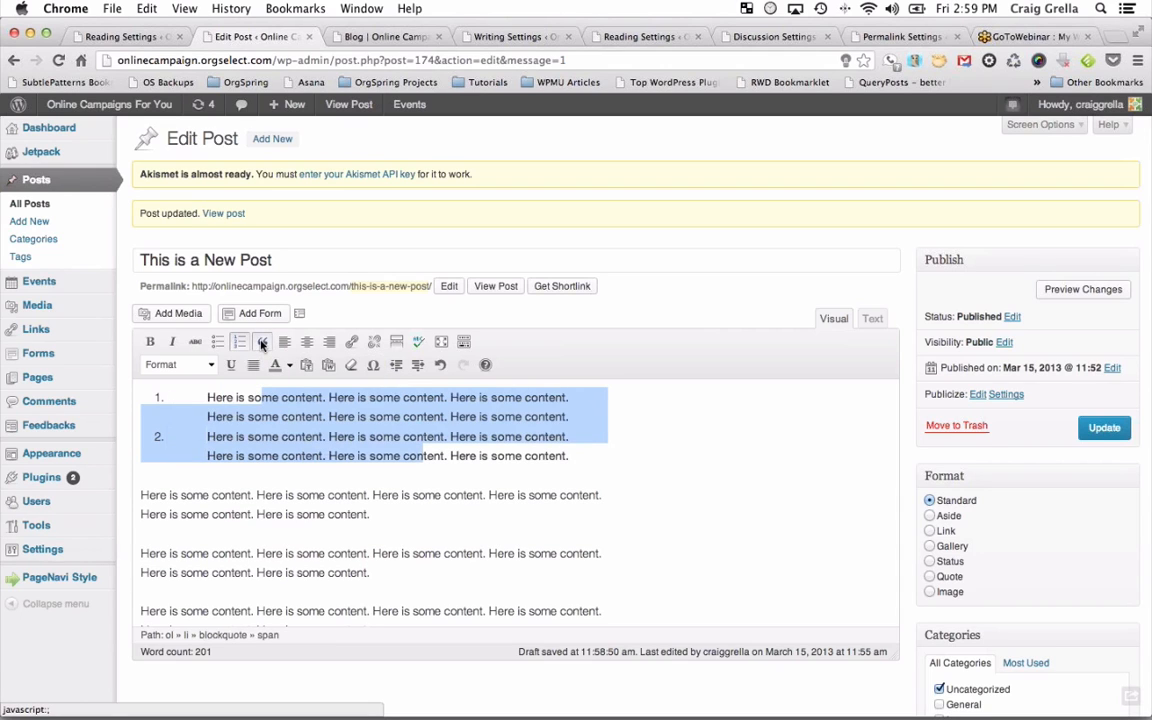
left_click(262, 343)
left_click(239, 342)
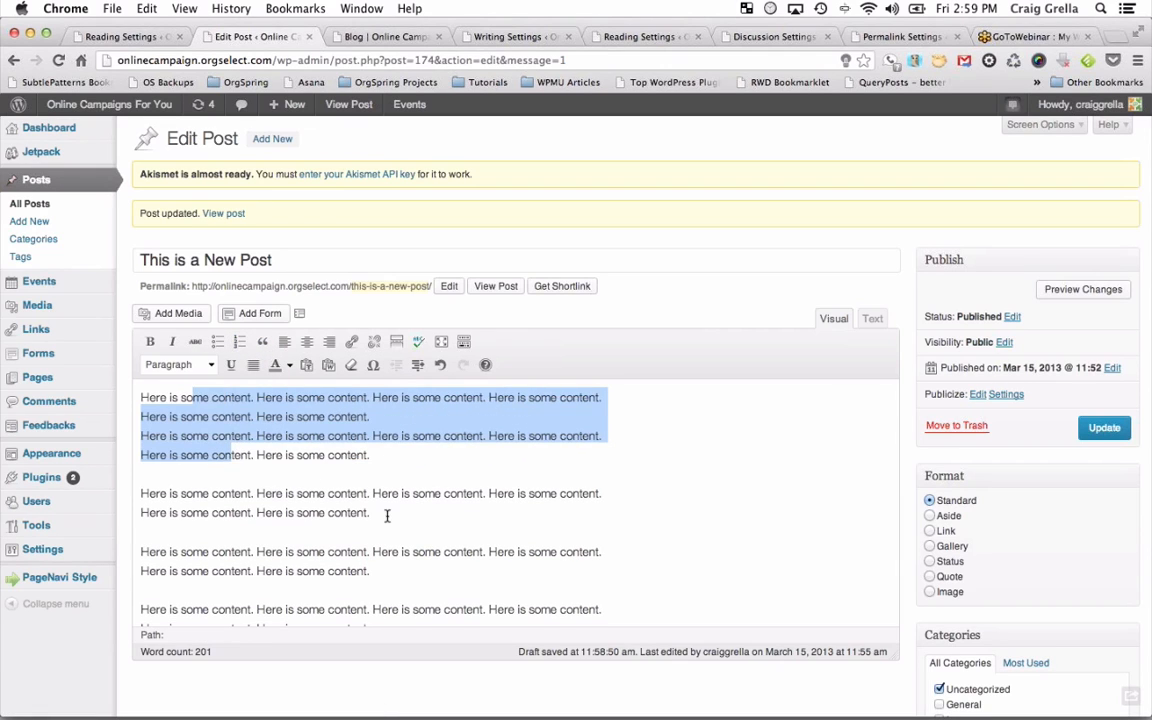
Format the third 'Here is some content.' paragraph as a block quote.
left_click_drag(386, 514, 139, 496)
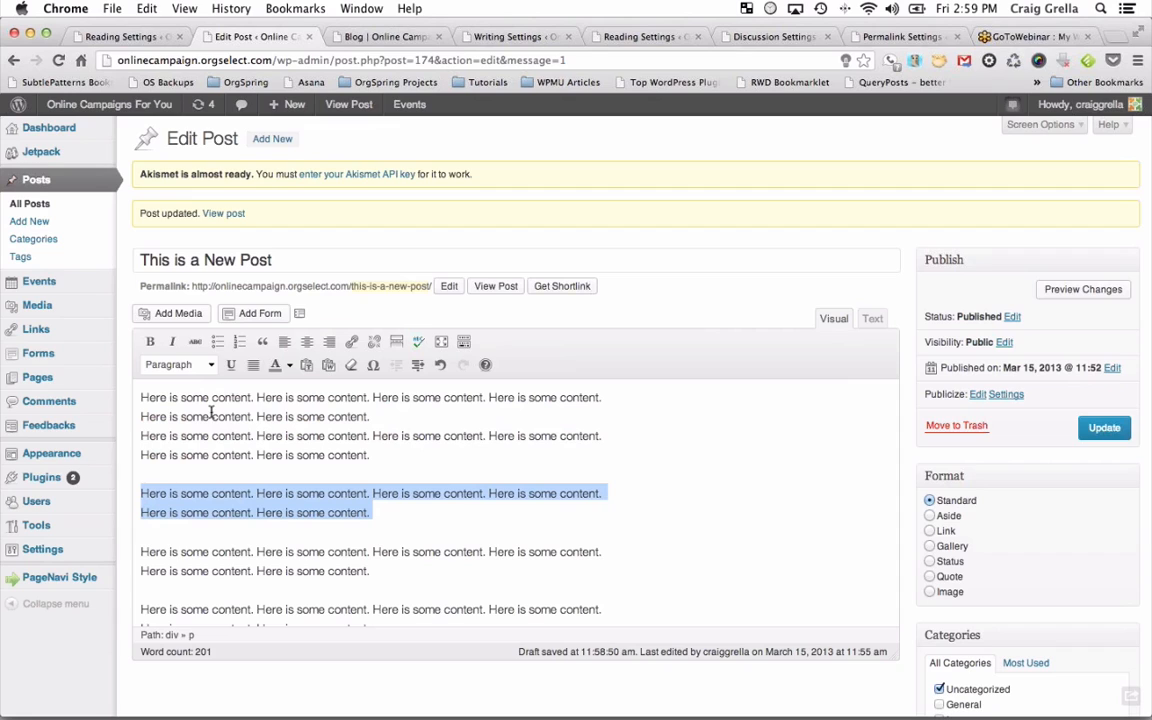
left_click(262, 342)
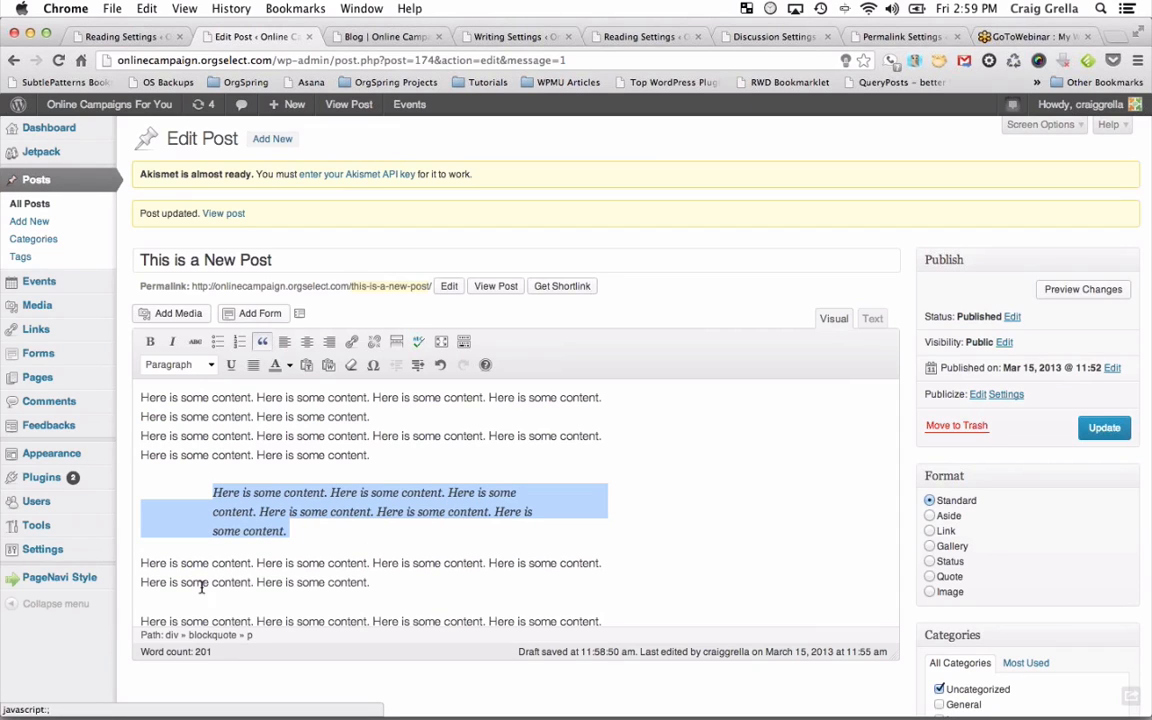
left_click(296, 533)
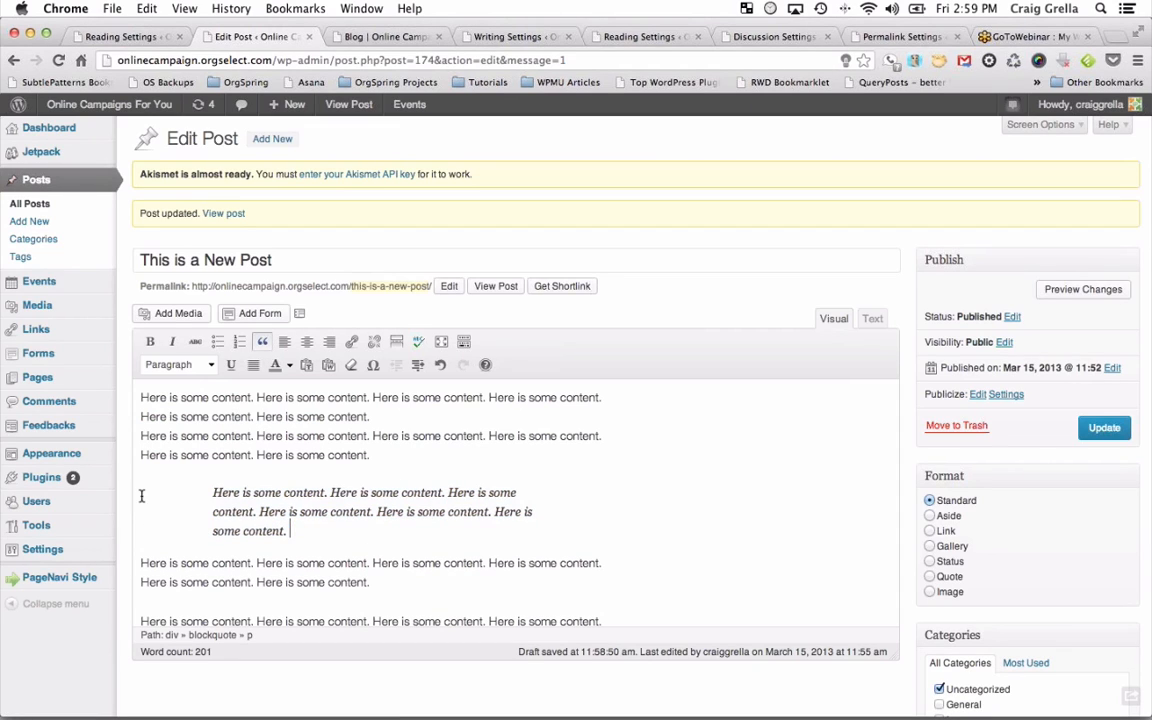
Update the post, reload the live blog to check the indented block quote, then return to the editor.
left_click(1104, 427)
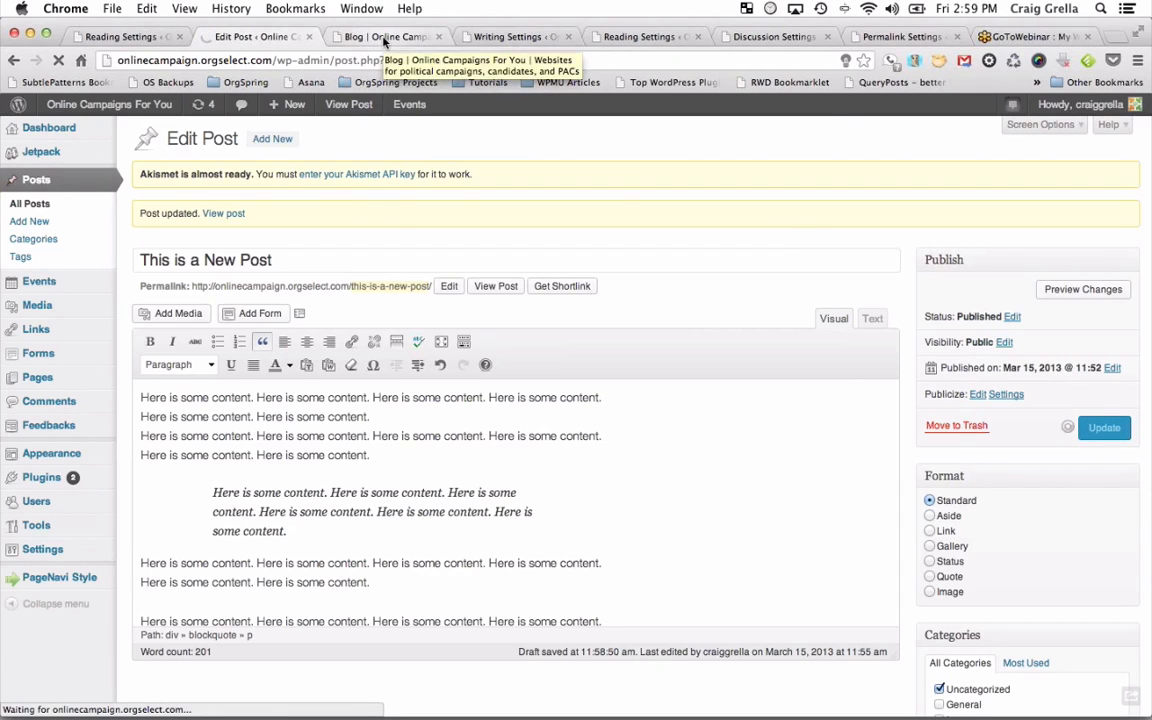
left_click(384, 37)
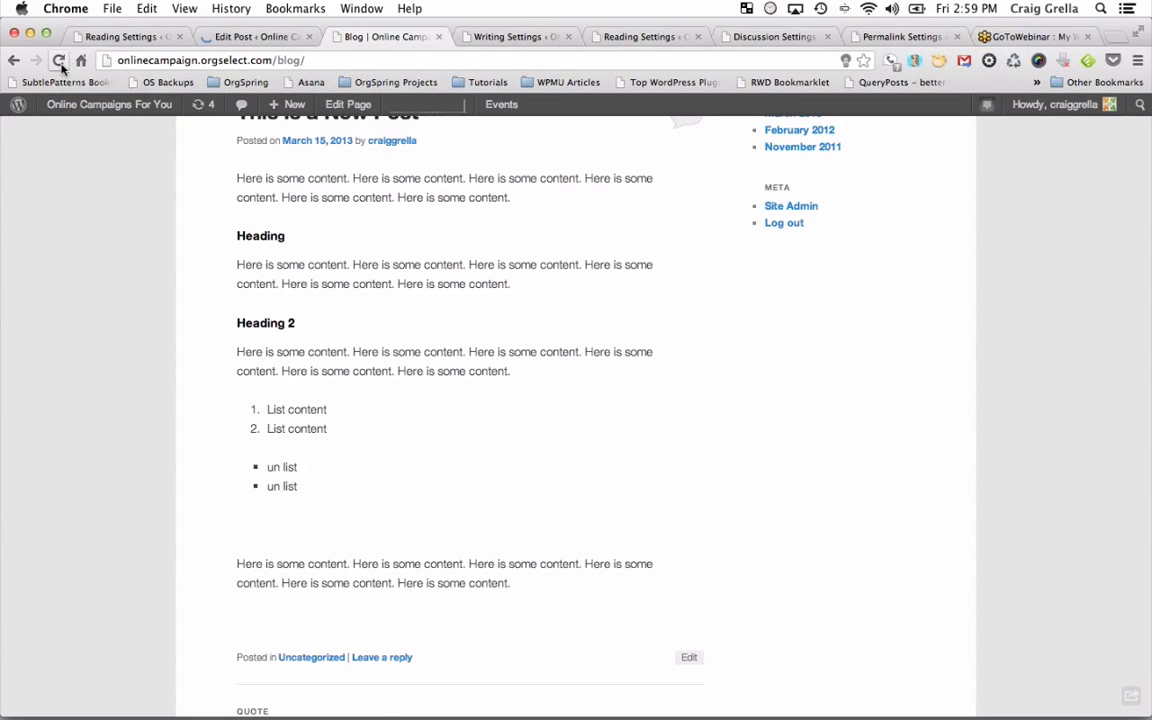
left_click(58, 60)
scroll(392, 444, "down", 5)
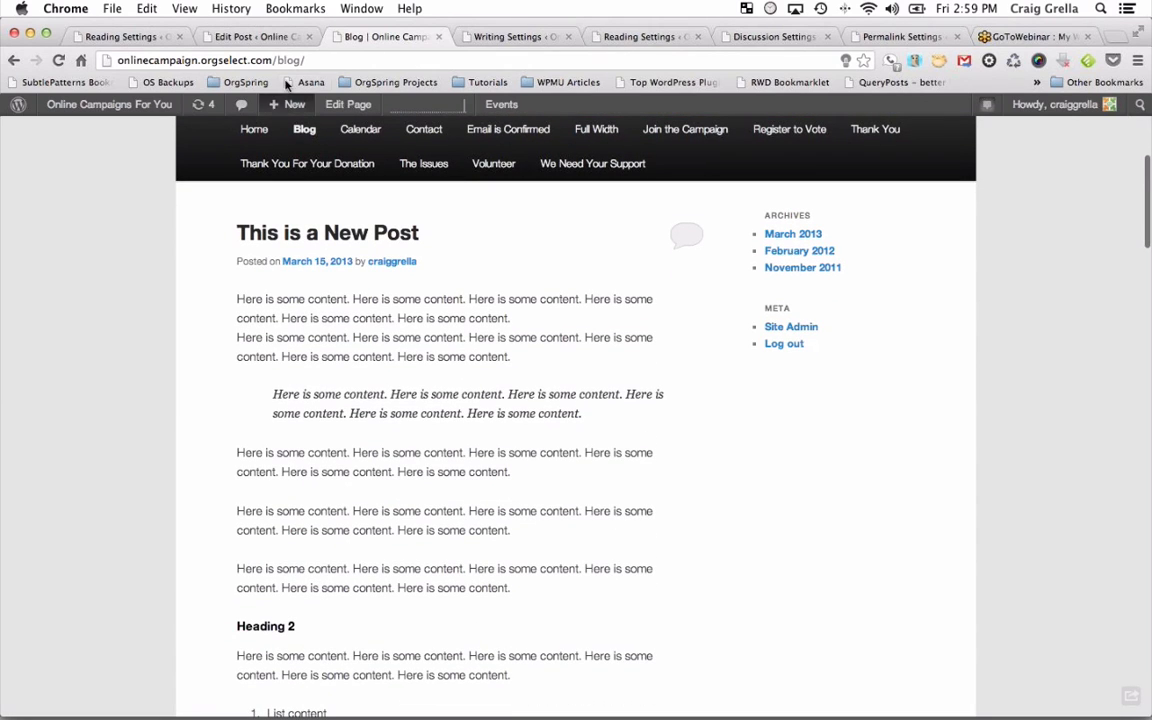
left_click(241, 36)
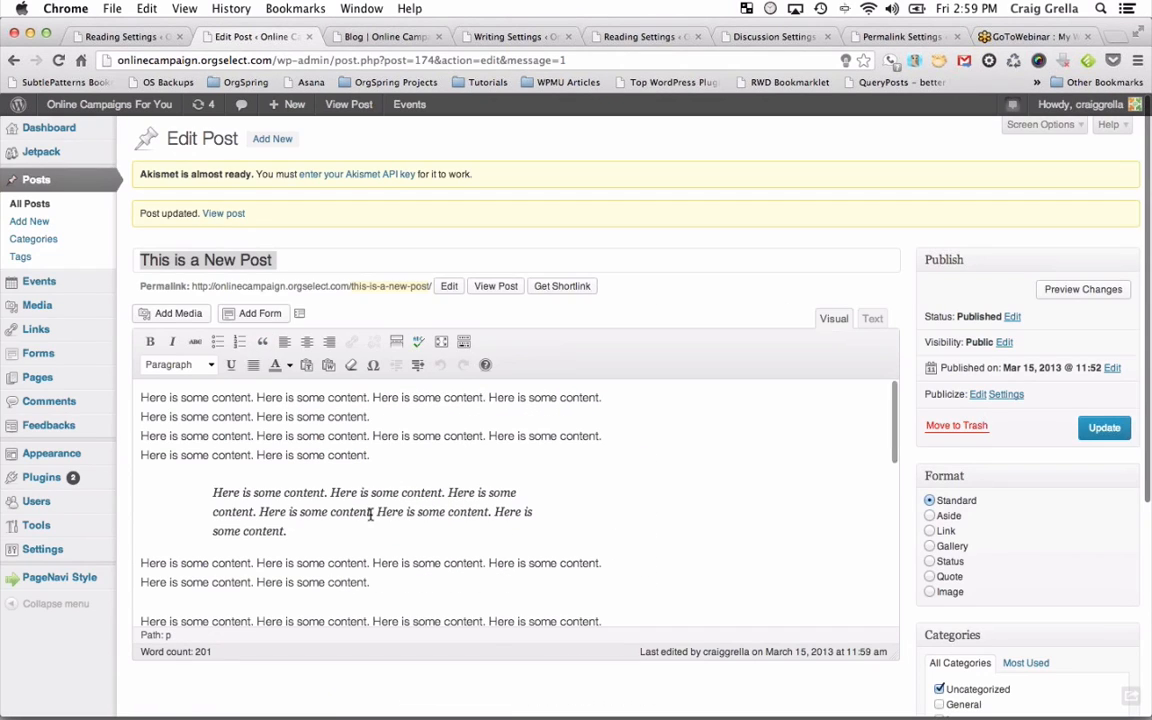
Right-align the paragraph below the block quote.
scroll(310, 560, "down", 2)
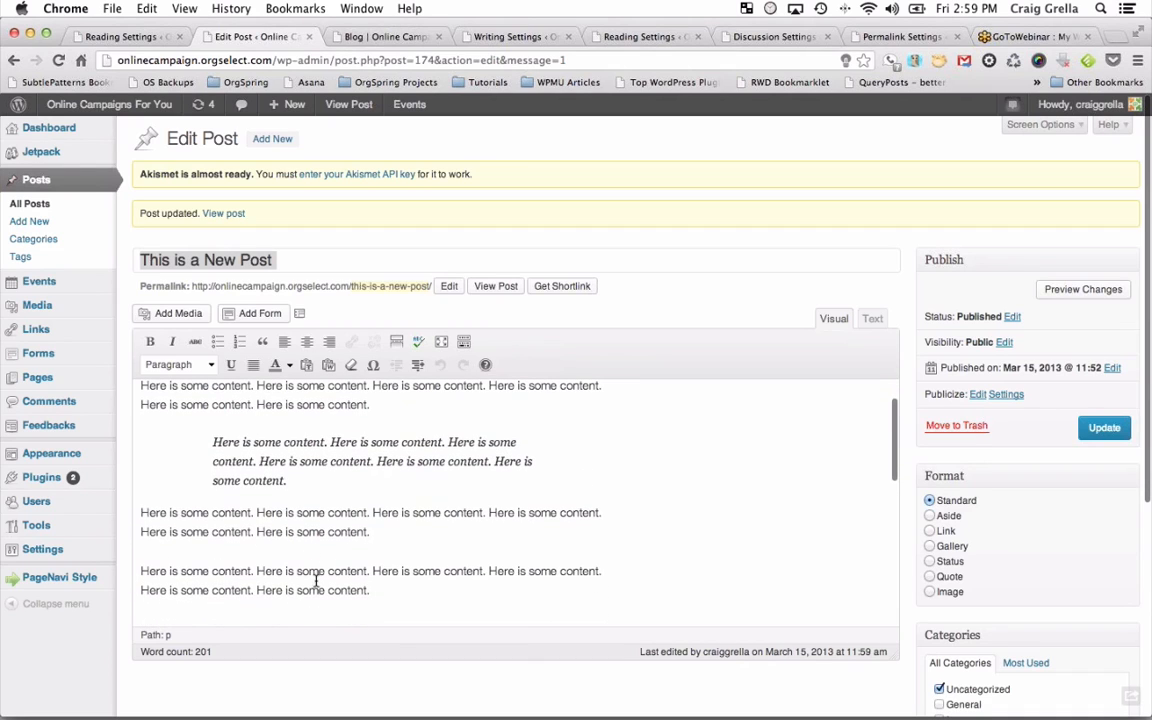
left_click_drag(375, 531, 140, 512)
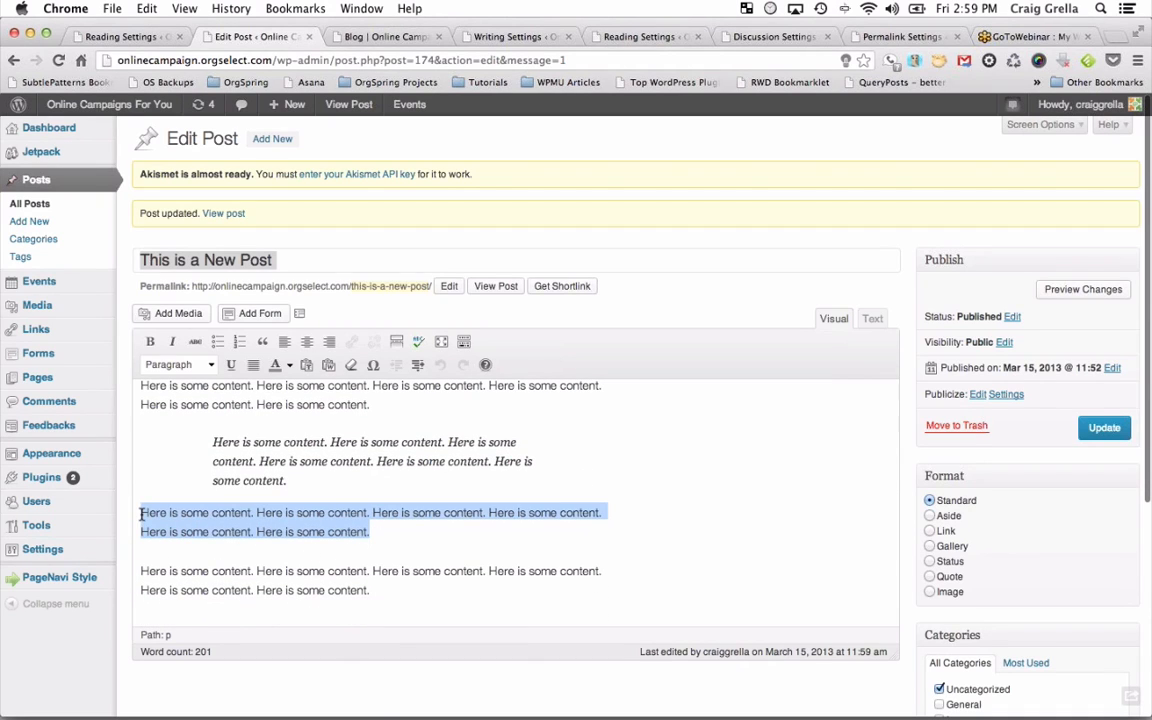
left_click(307, 342)
left_click(329, 342)
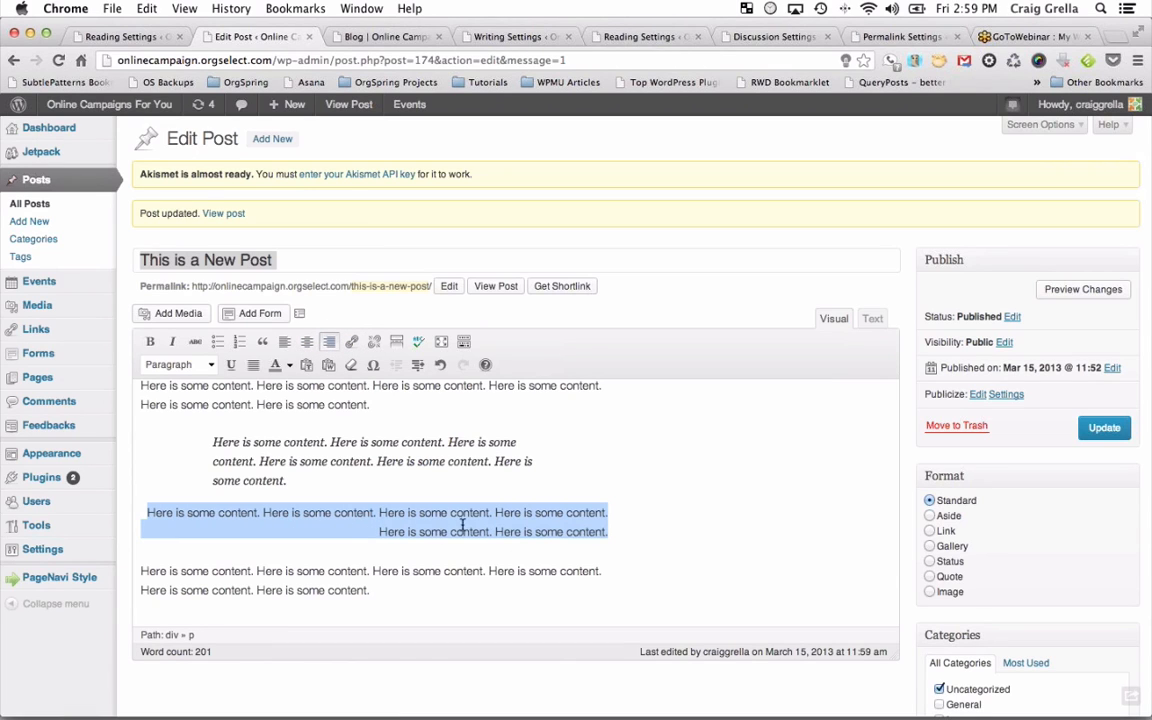
left_click(350, 342)
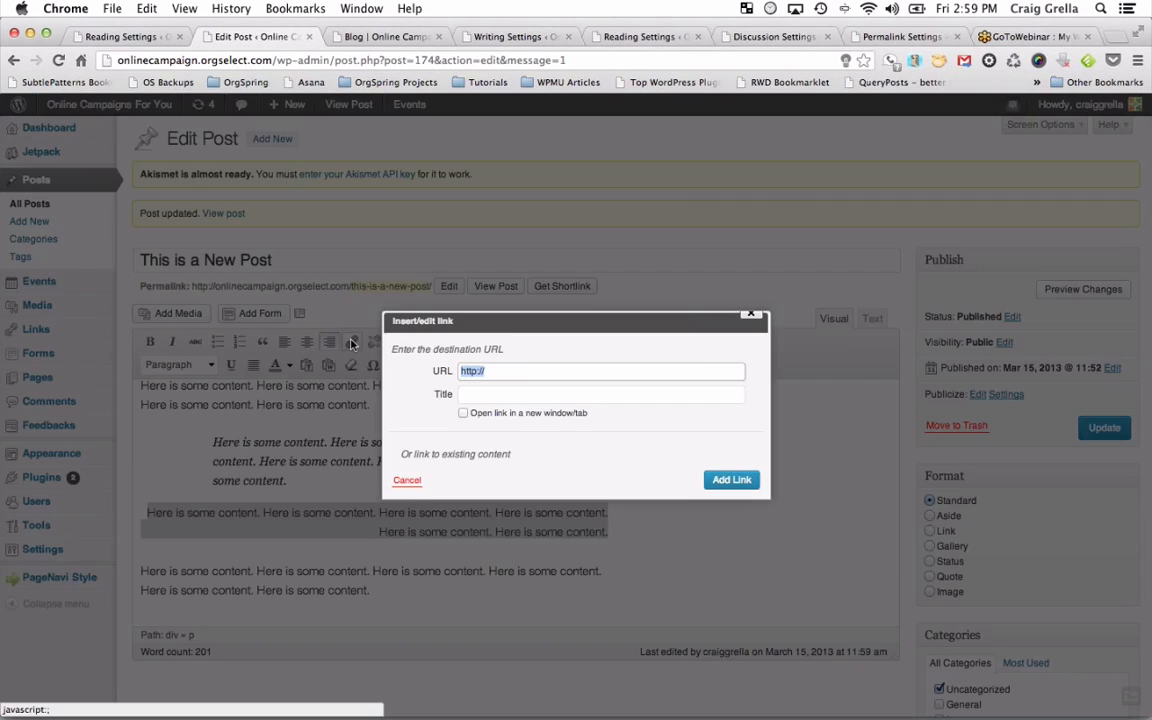
left_click(505, 371)
type("org")
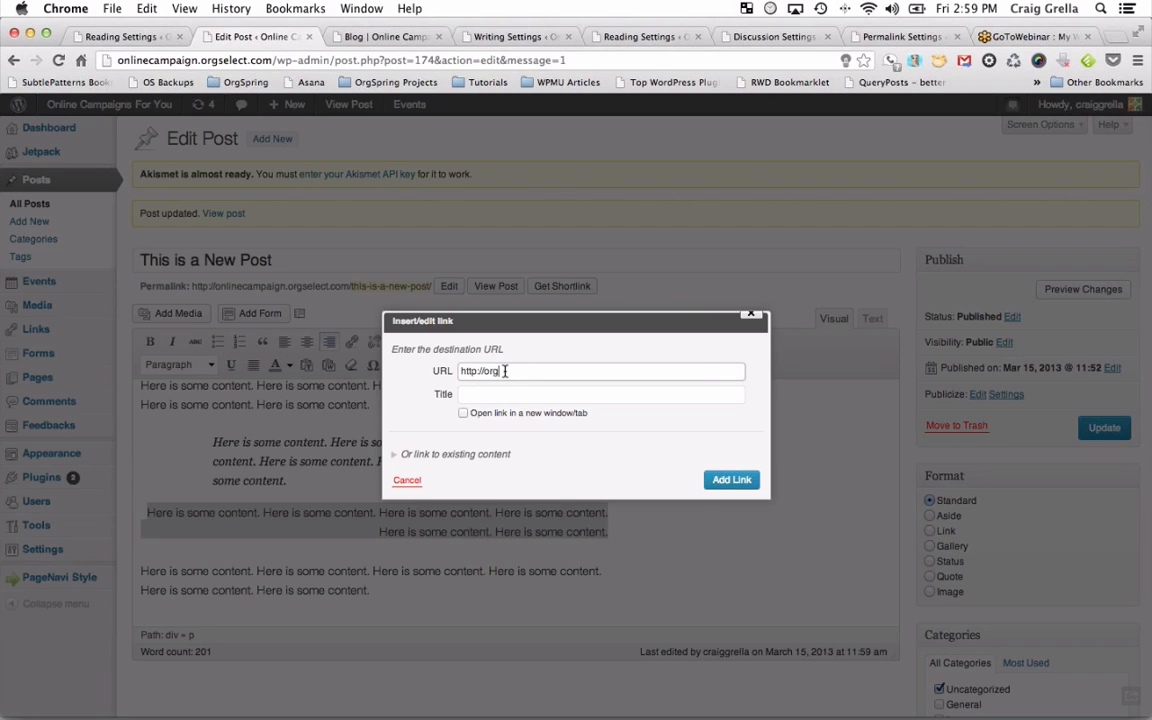
type("spring.com")
key("Tab")
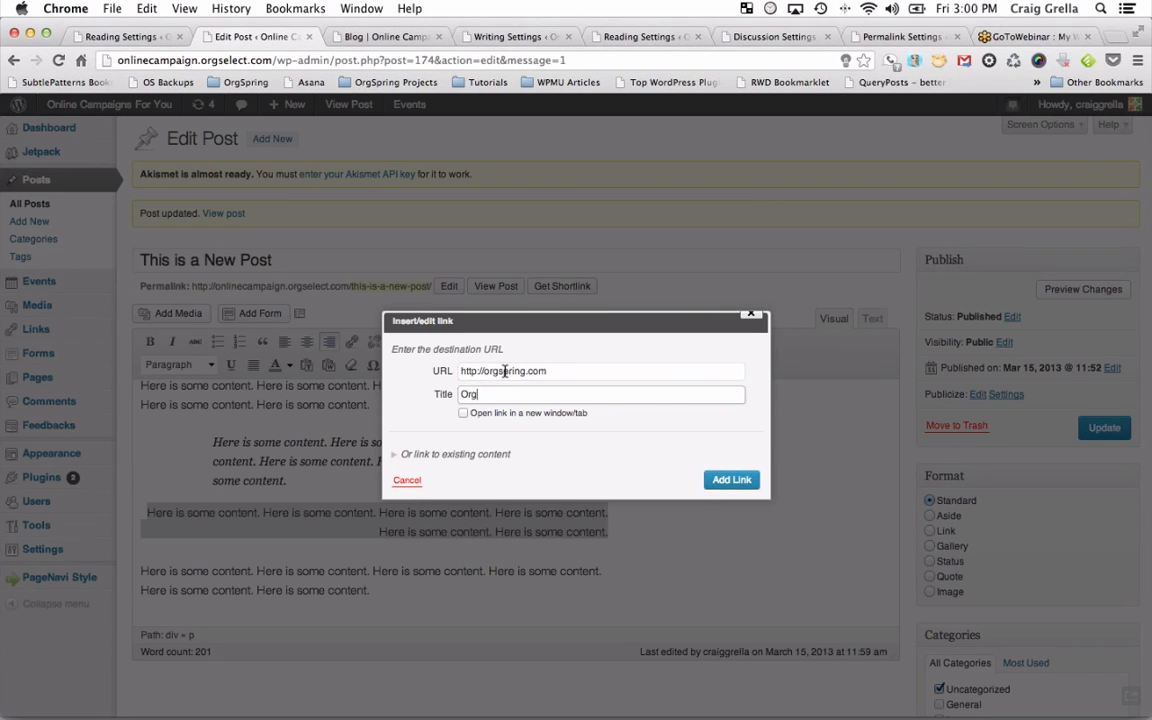
type("OrgSpring")
left_click(463, 413)
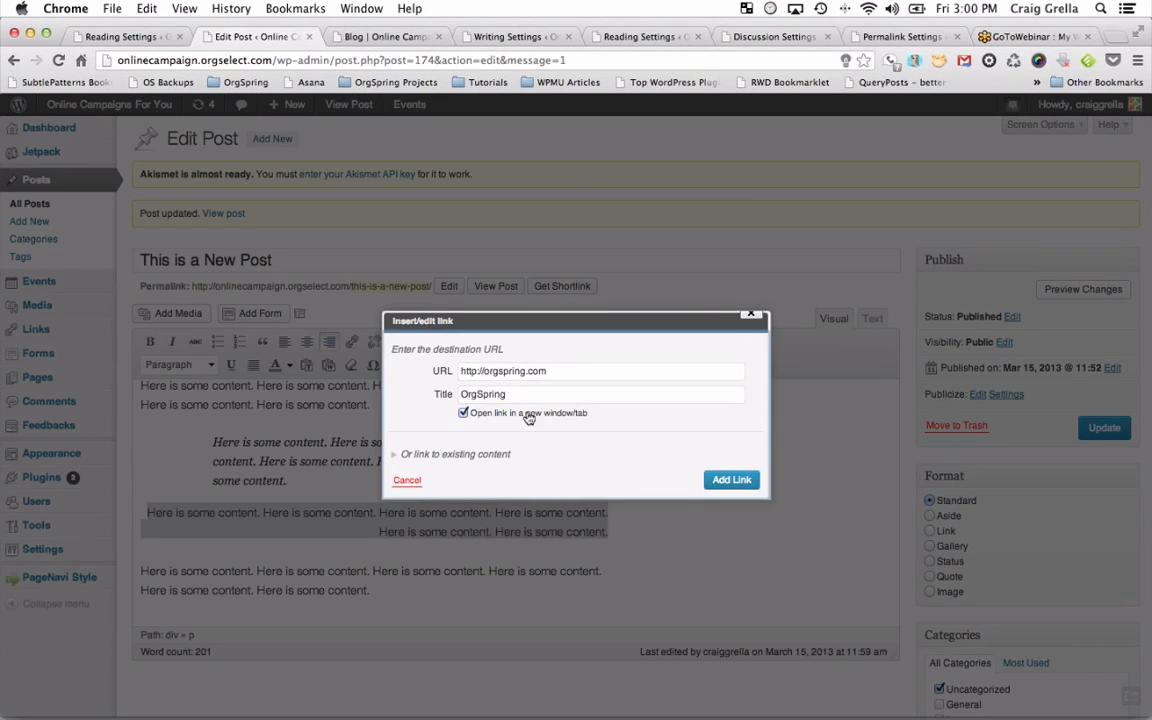
left_click(731, 480)
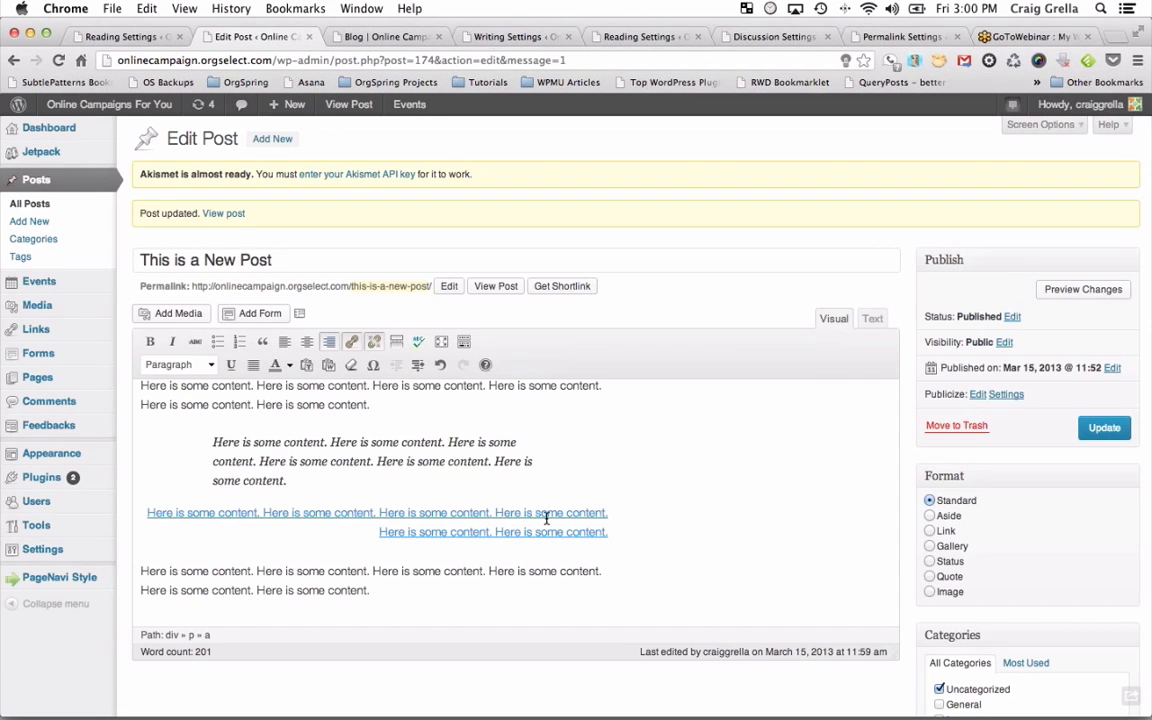
left_click(1105, 428)
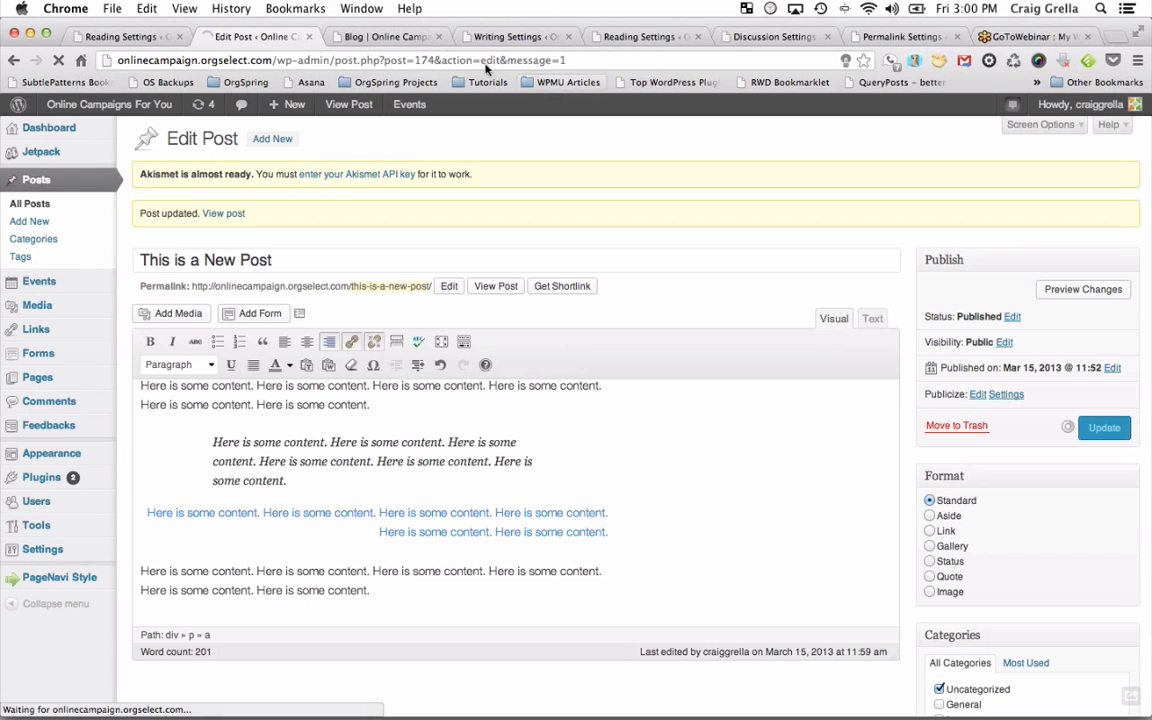
left_click(385, 36)
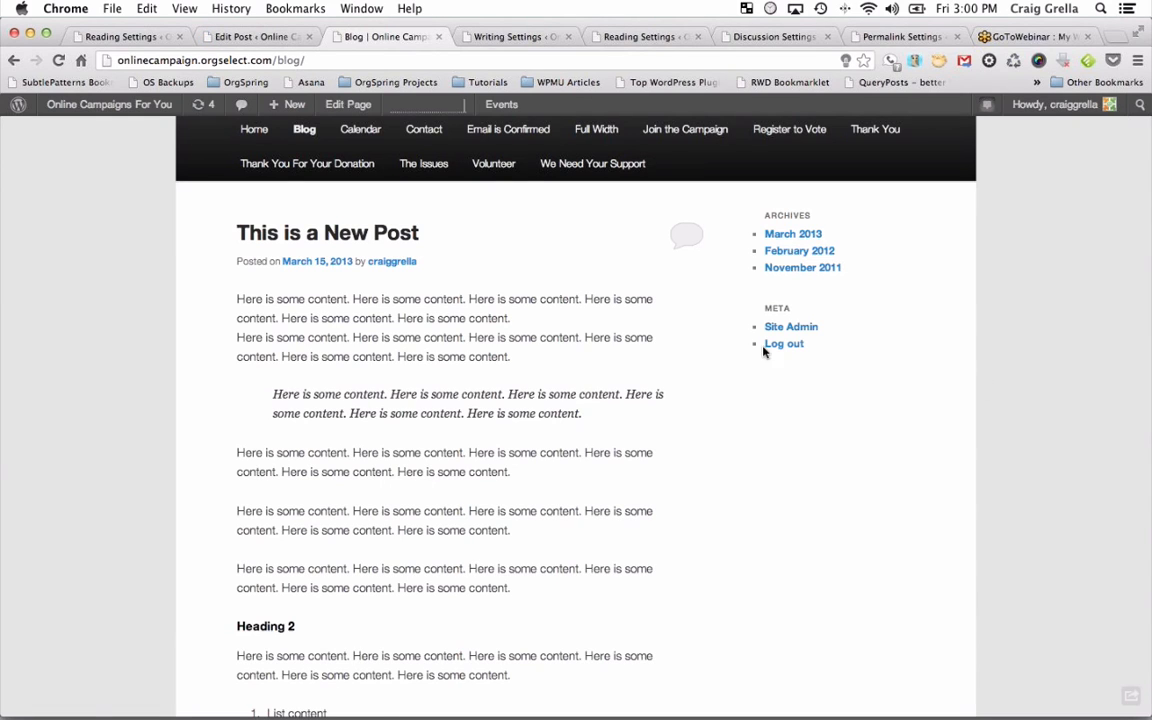
left_click(58, 60)
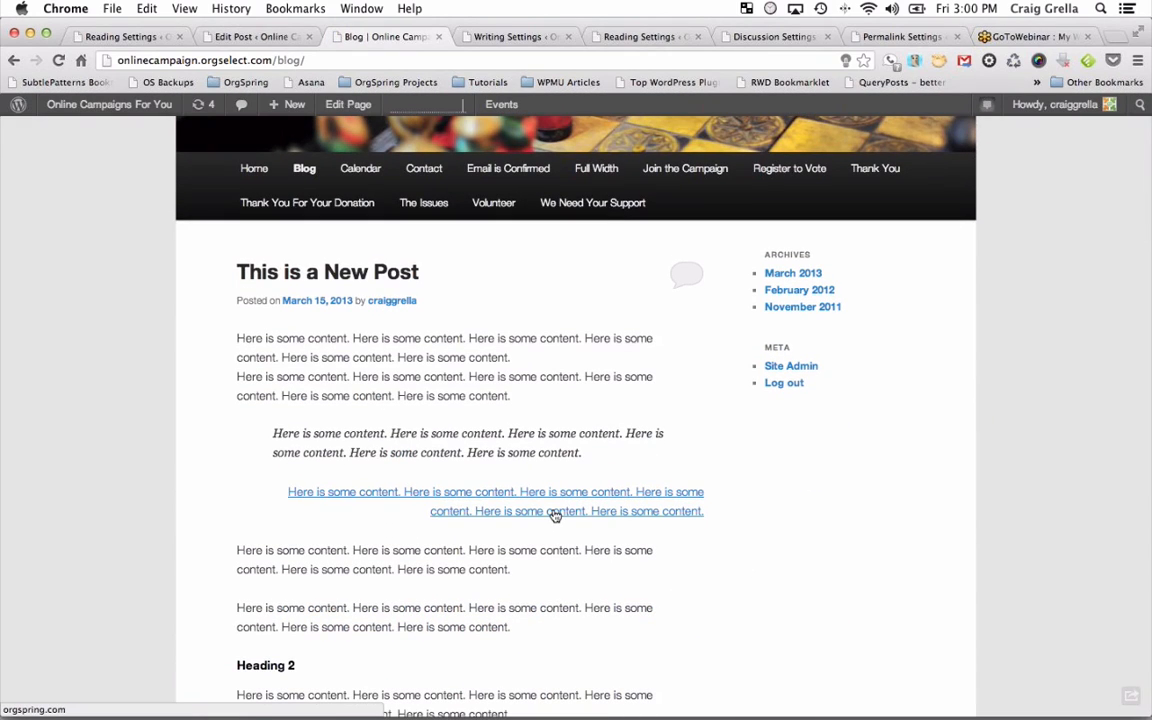
left_click(553, 511)
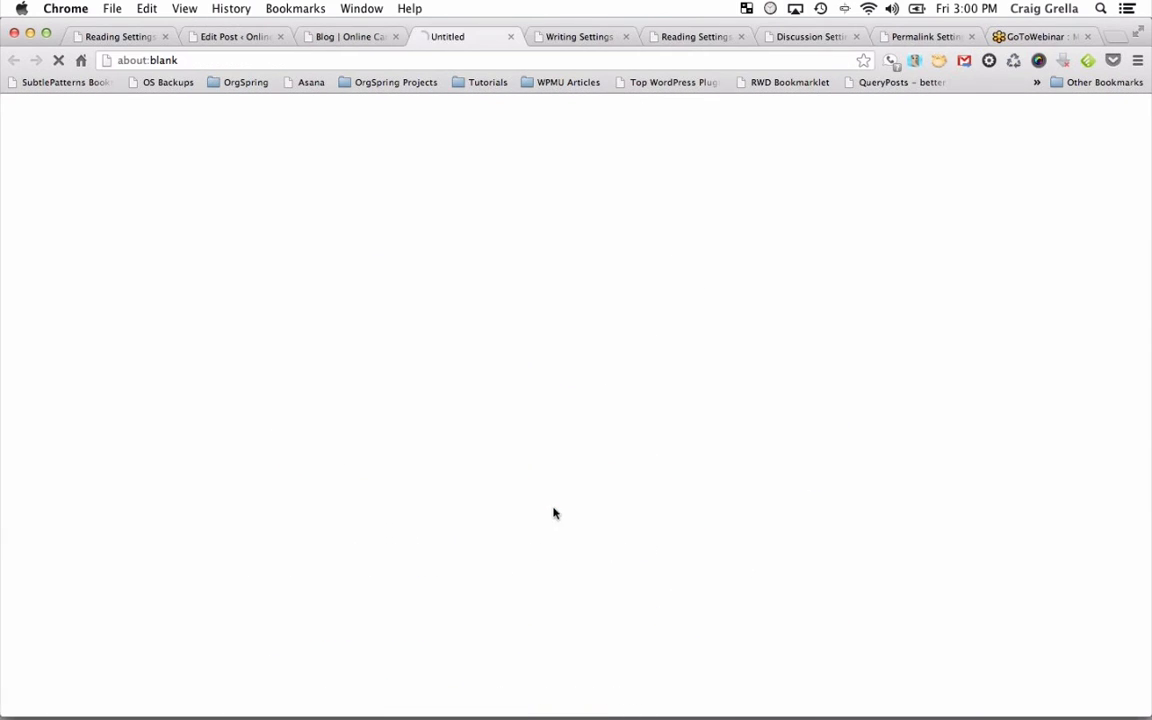
left_click(511, 37)
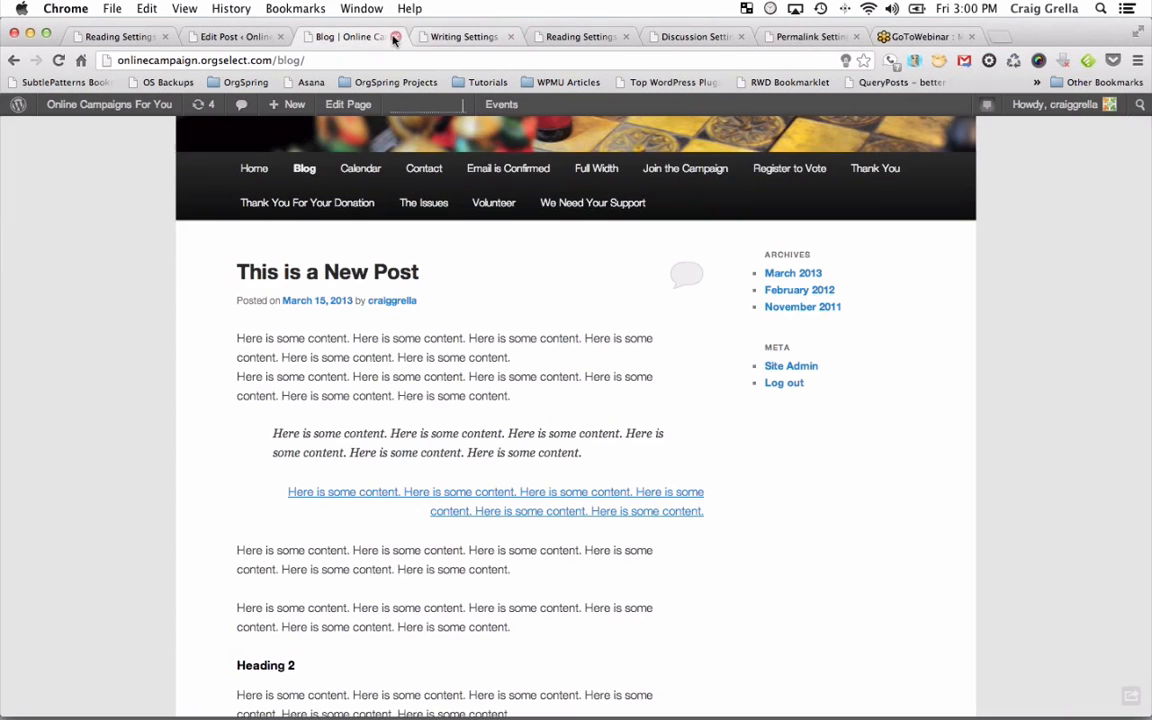
left_click(262, 37)
scroll(432, 551, "down", 3)
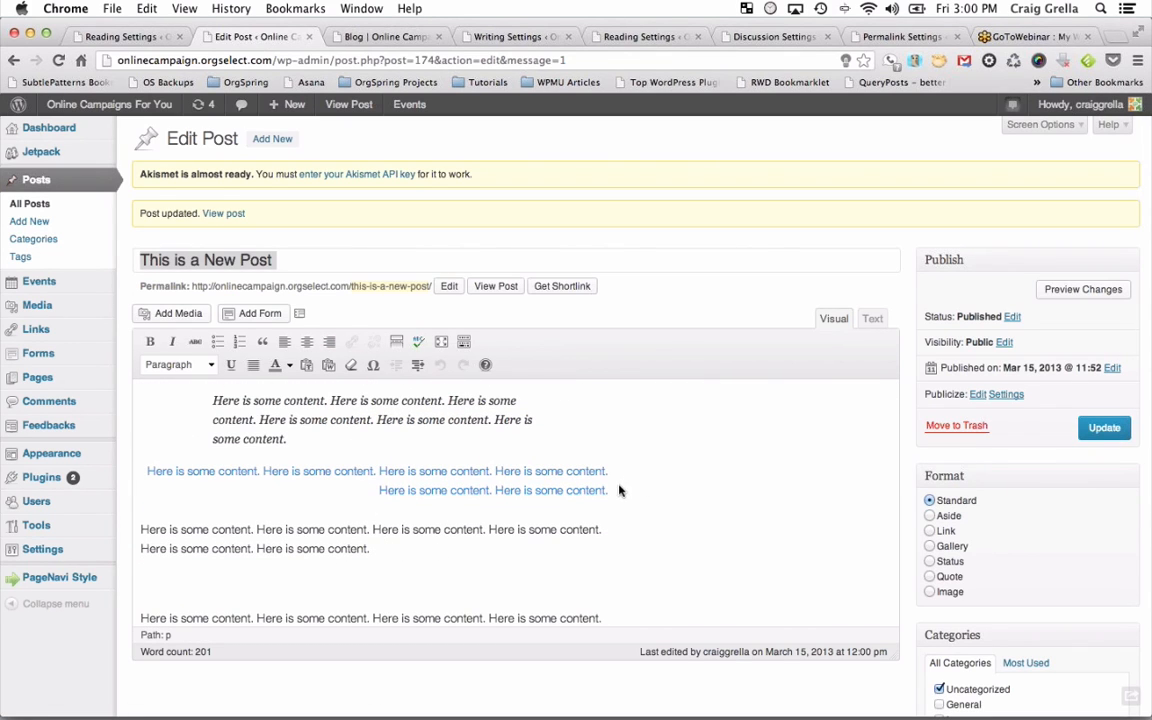
Unlink the right-aligned paragraph, proofread with no errors found, and start a new paragraph at the end.
left_click_drag(612, 491, 144, 468)
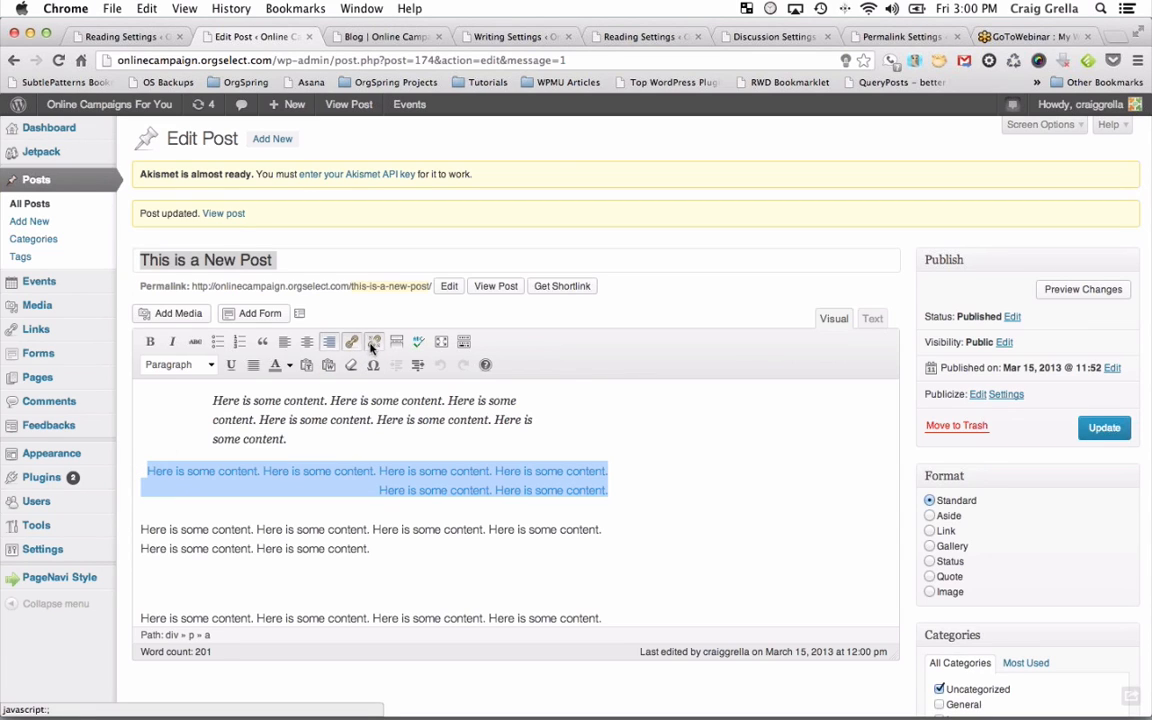
left_click(373, 342)
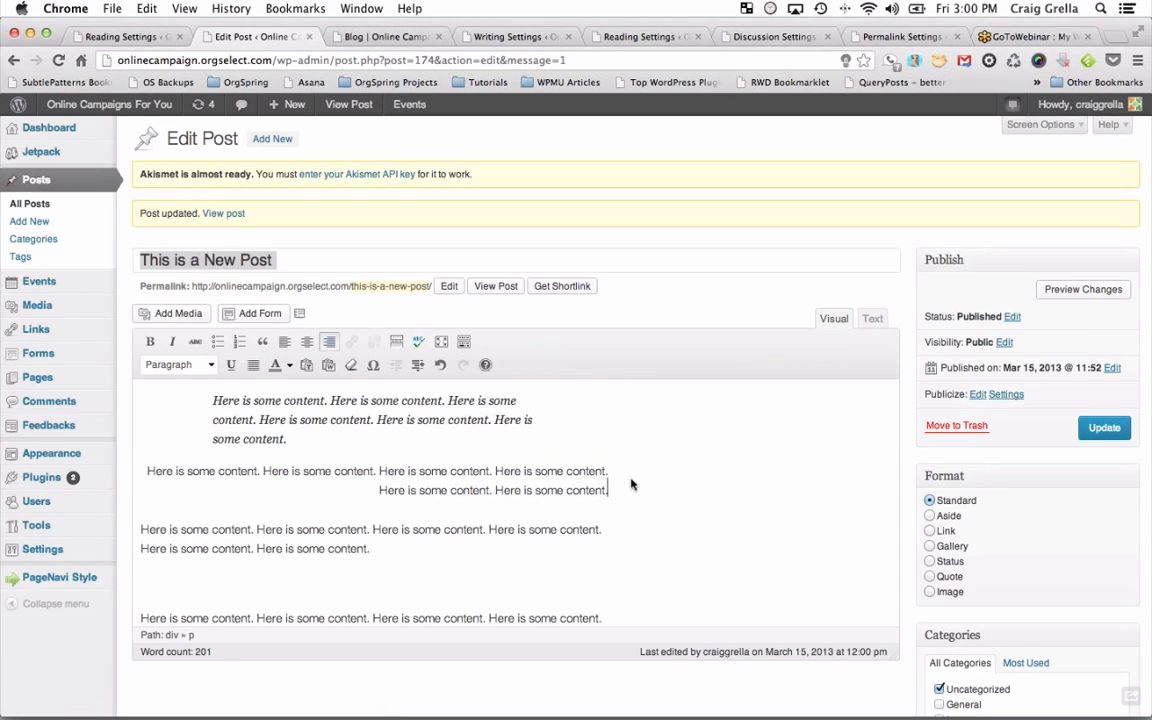
left_click(419, 344)
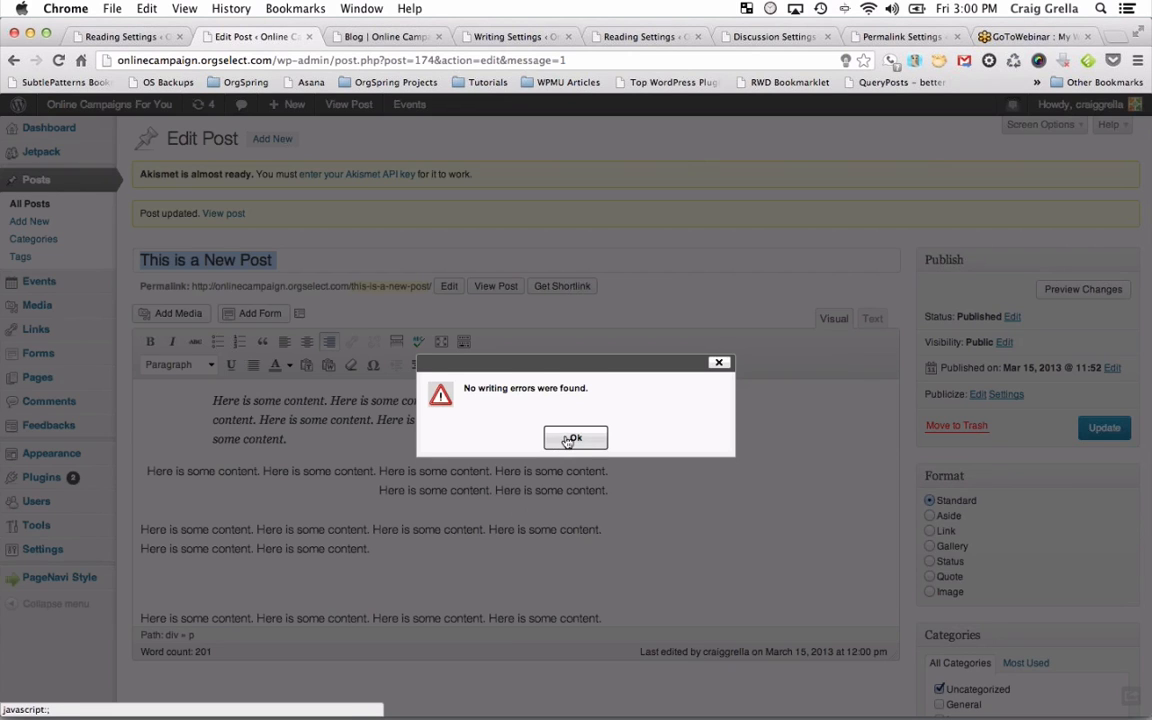
left_click(571, 437)
left_click(594, 547)
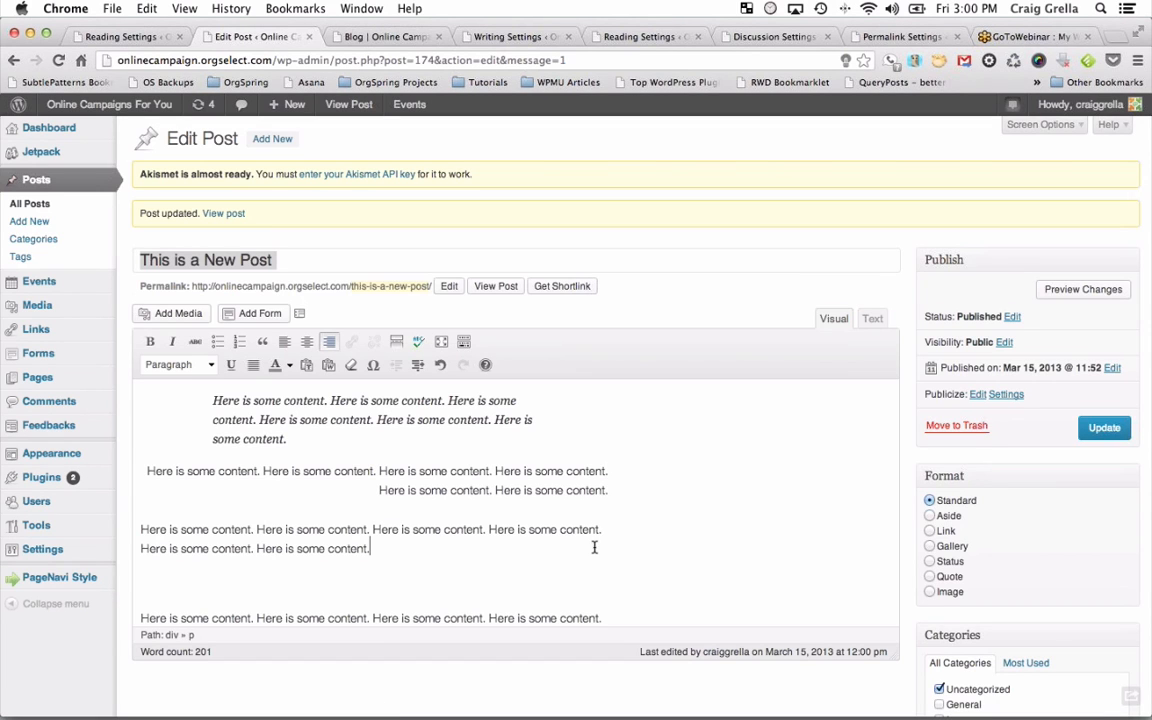
key("Return")
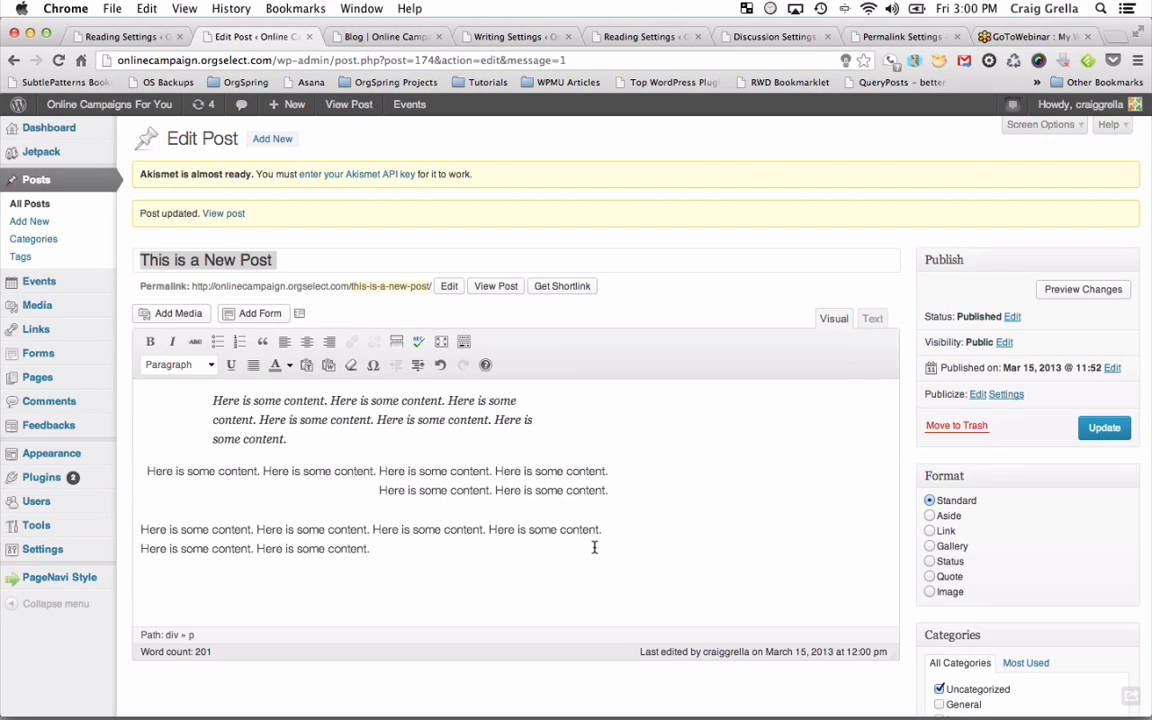
Type 'We're going to spelll omething wrongs.' and spell-check it, correcting to 'spell' and 'something'.
type("We're going to spelll omet")
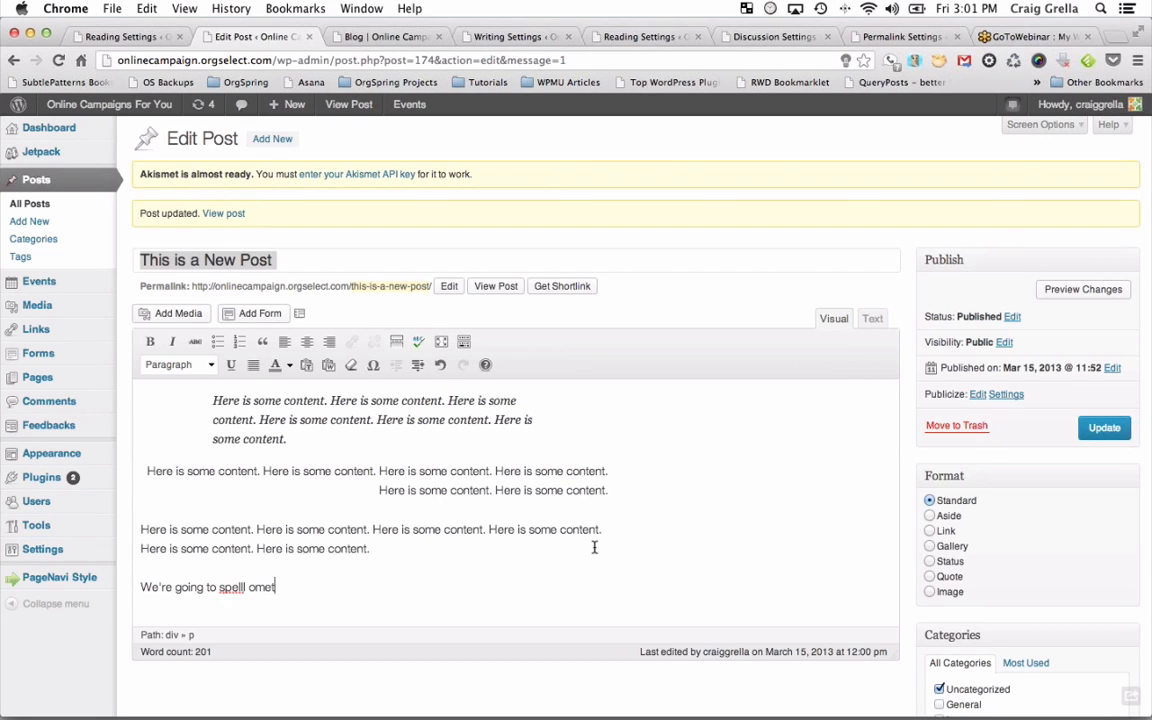
type("hing wrongs.")
left_click(418, 342)
left_click(232, 593)
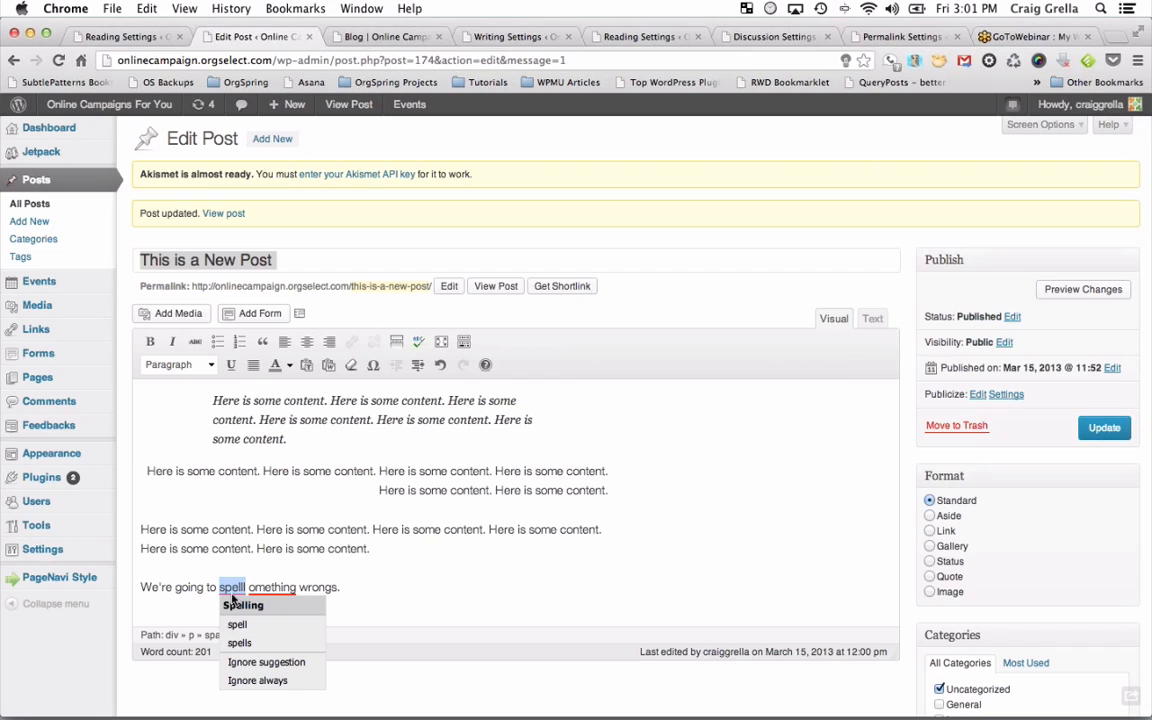
left_click(237, 624)
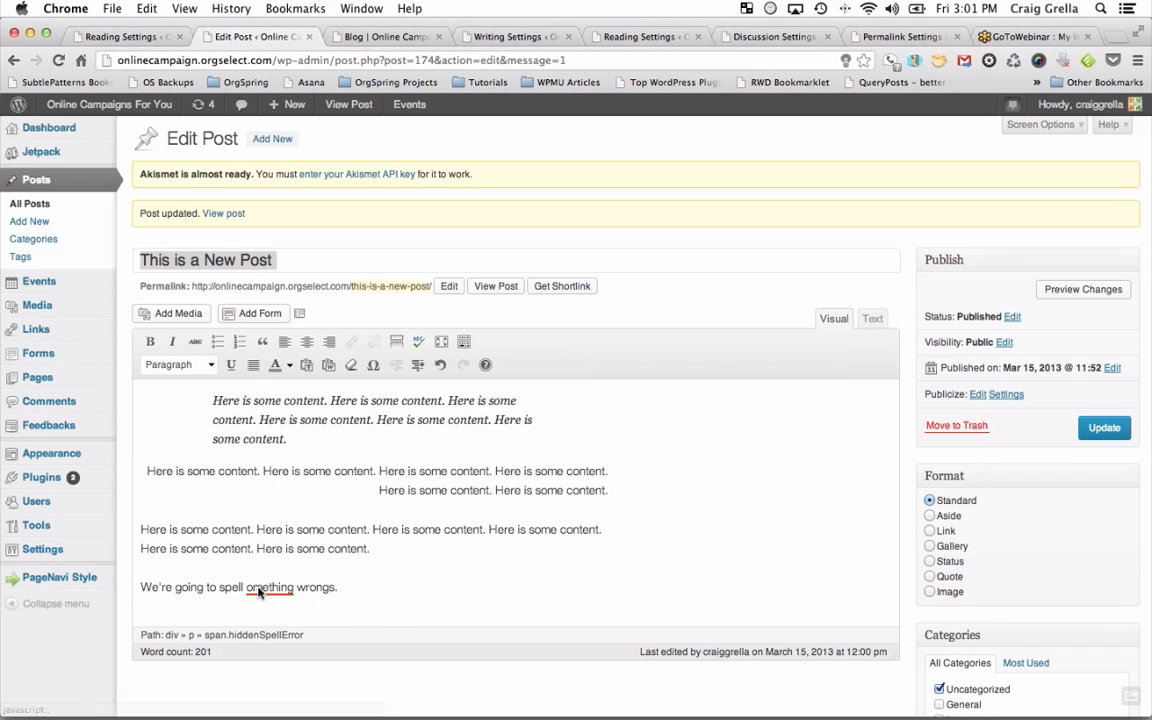
left_click(260, 590)
left_click(276, 624)
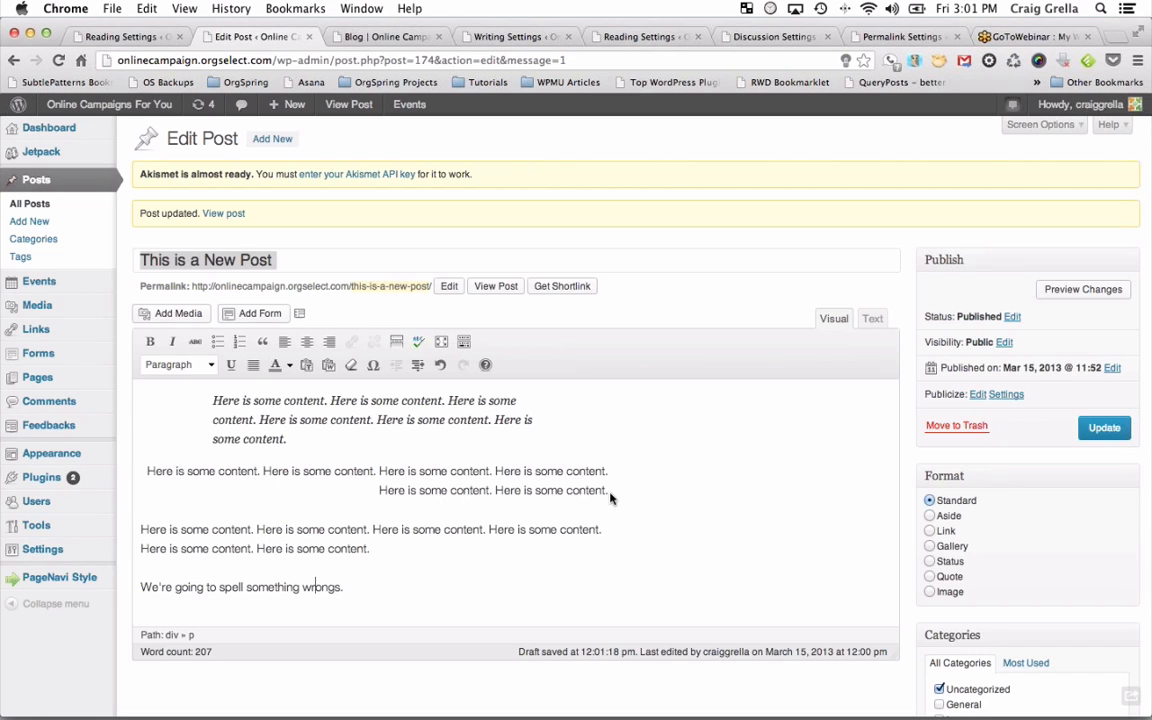
Start linking the whole right-aligned paragraph, then cancel and deselect it.
left_click_drag(608, 492, 138, 477)
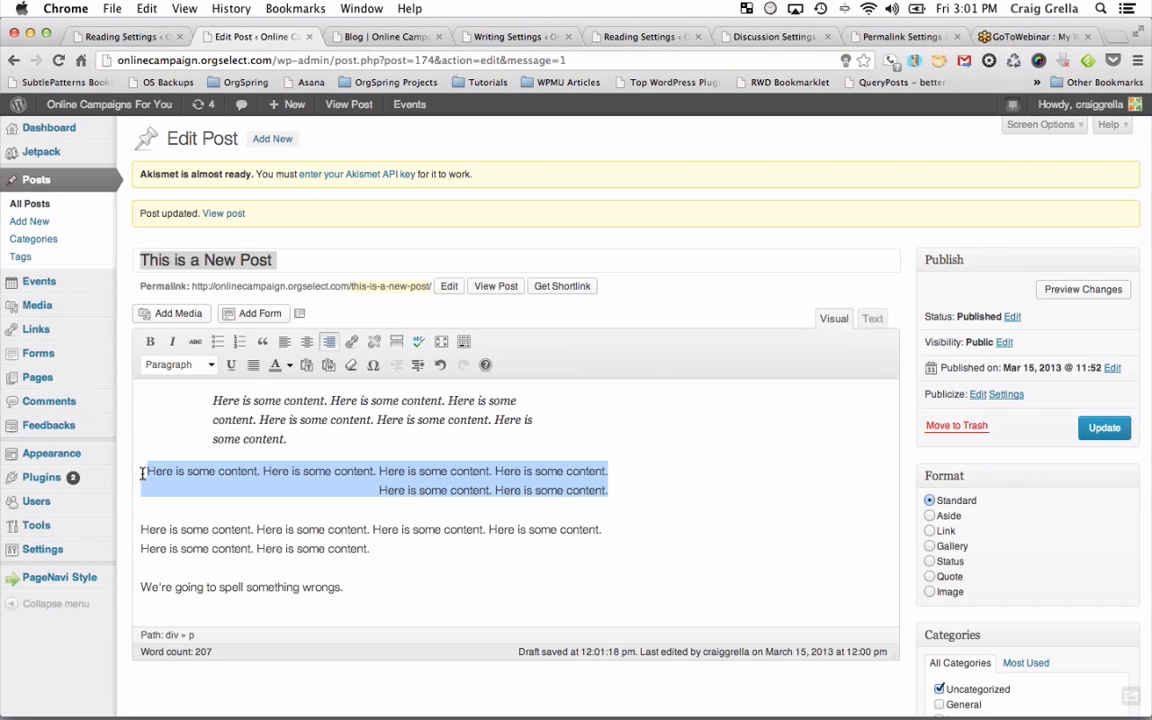
left_click(353, 341)
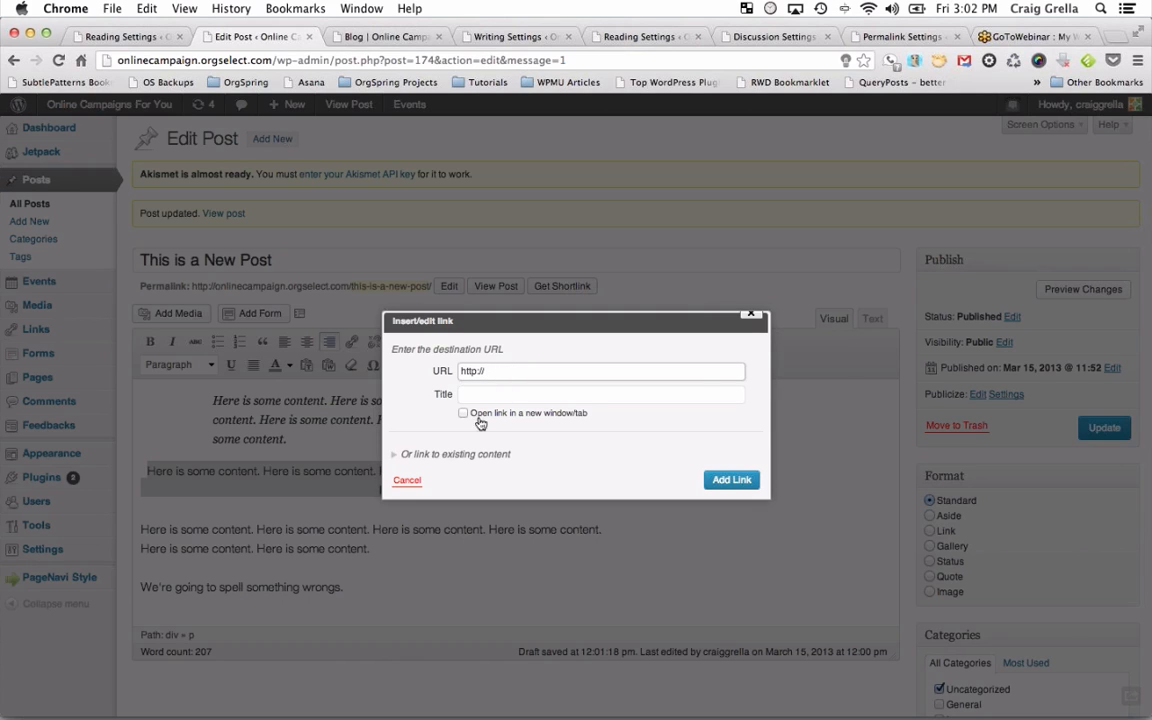
left_click(407, 480)
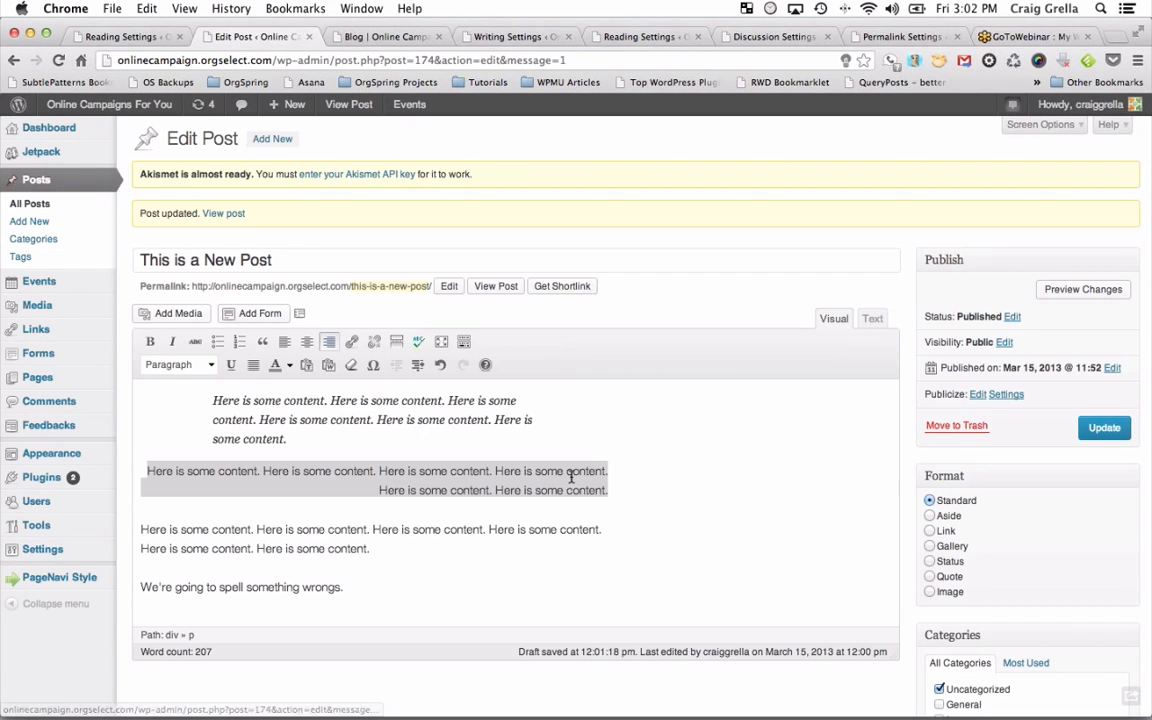
left_click(490, 471)
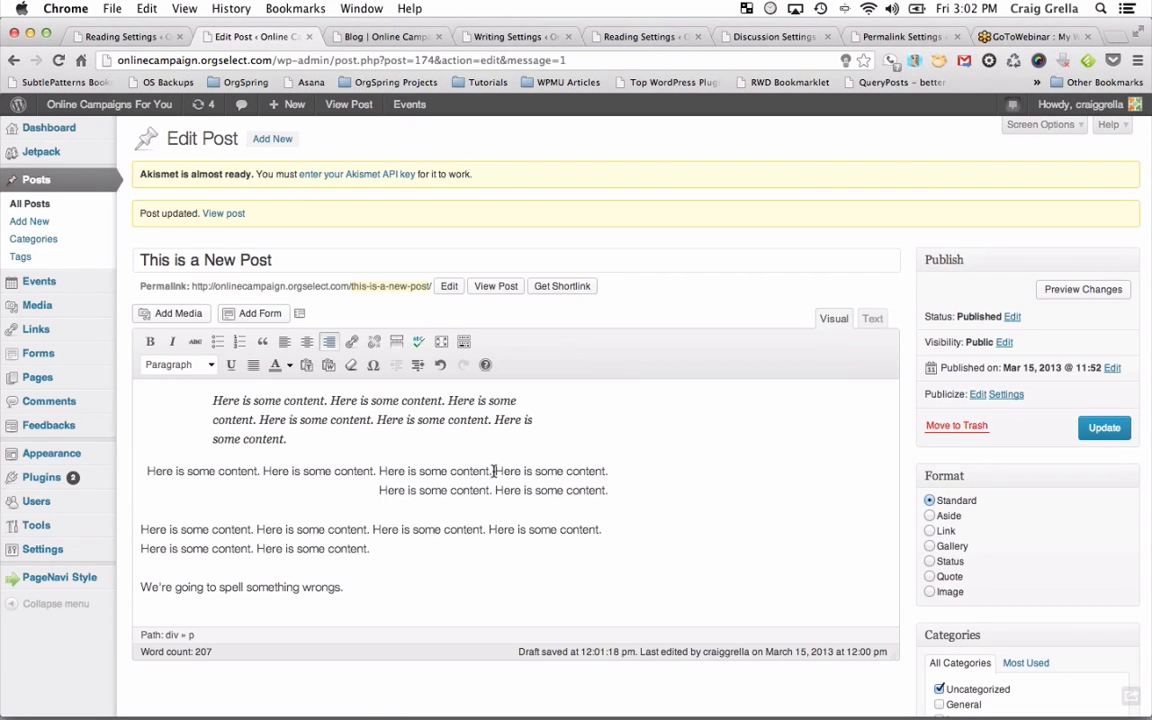
Link one 'Here is some content.' sentence to the Calendar page, opening in a new tab.
left_click_drag(491, 471, 380, 471)
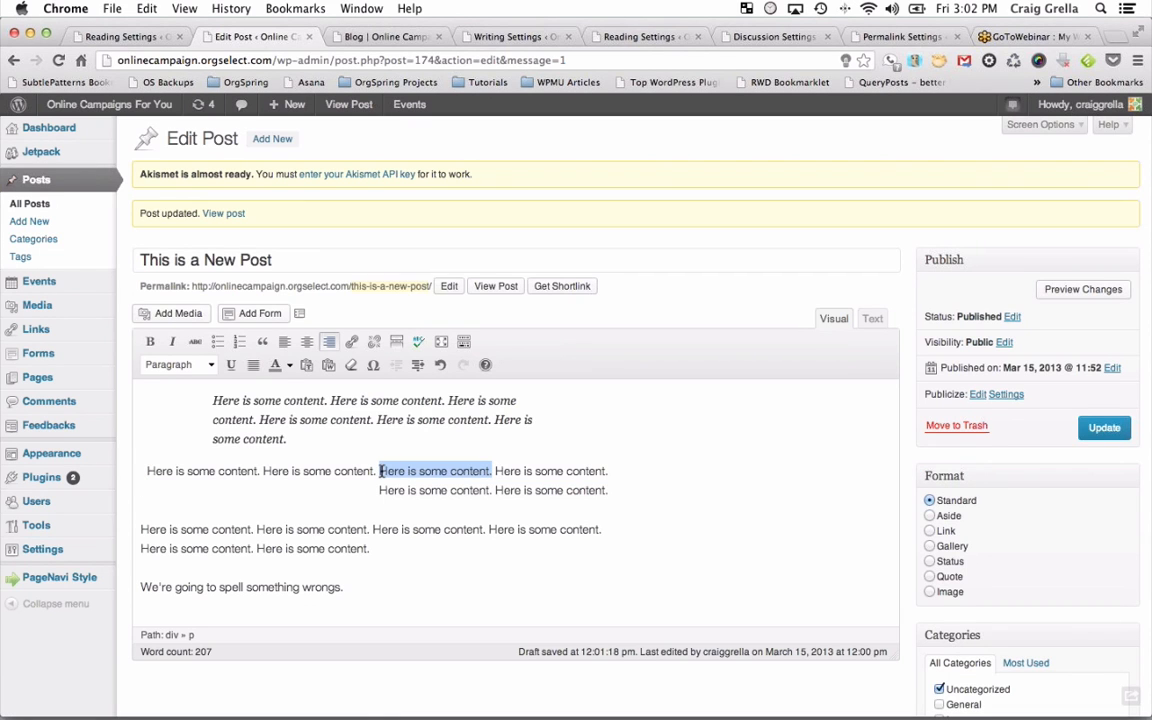
left_click(351, 341)
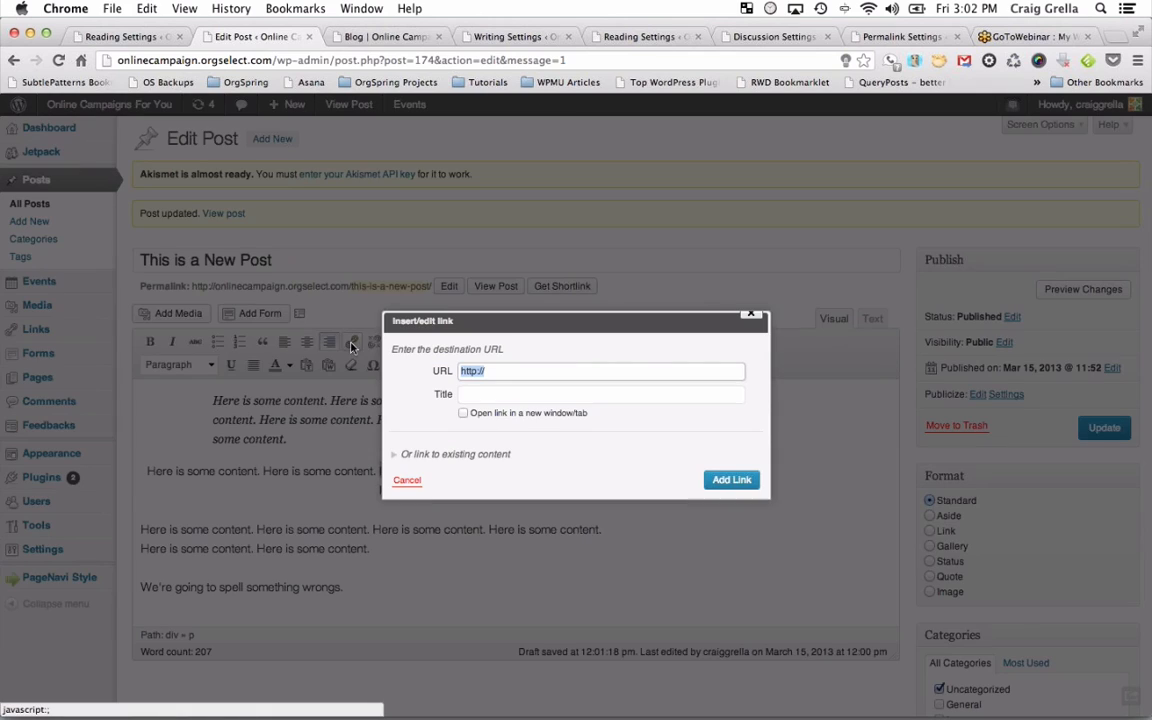
left_click(450, 456)
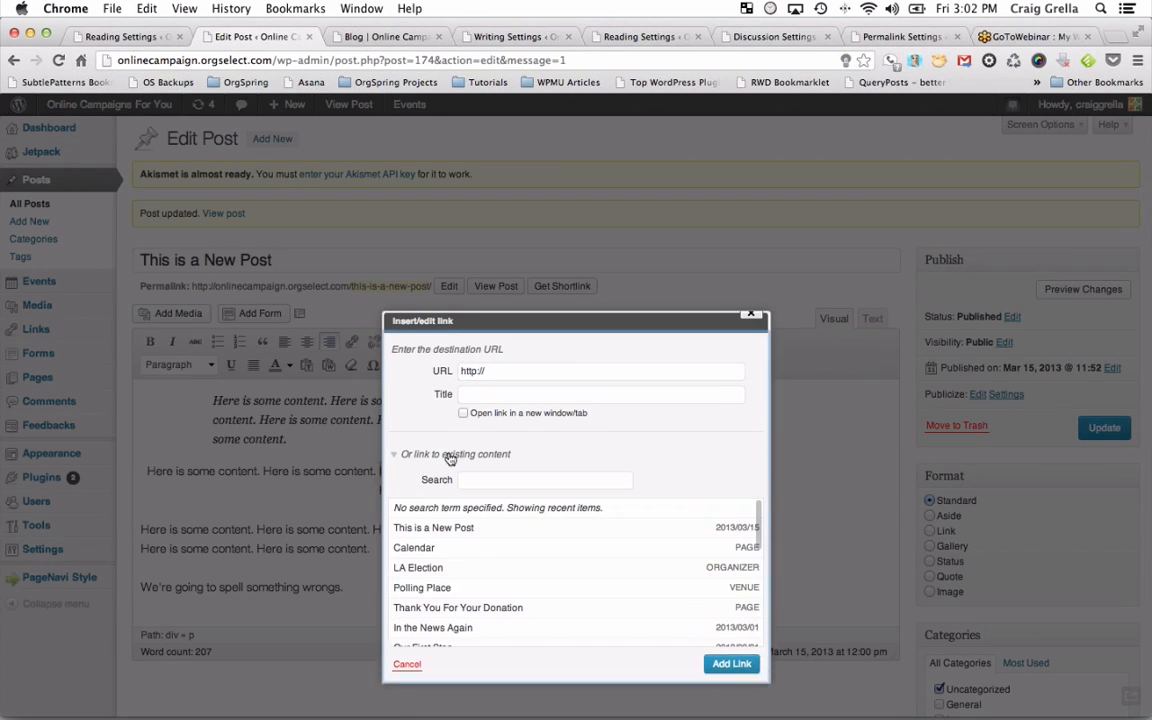
scroll(568, 548, "down", 5)
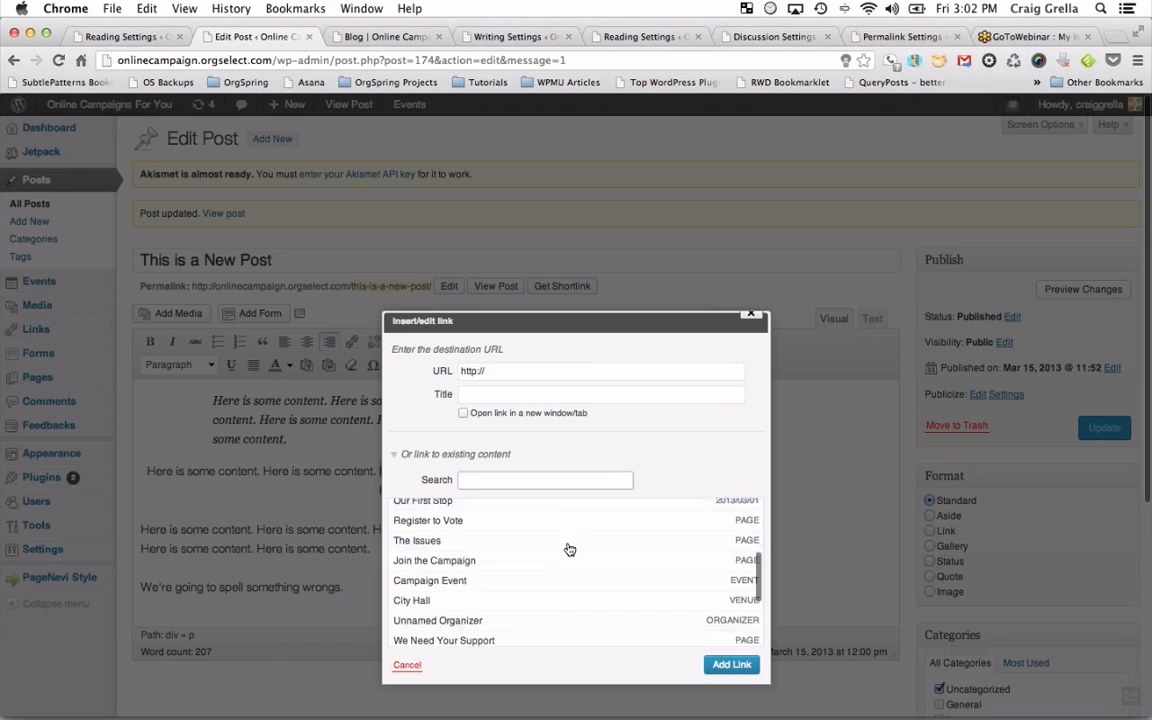
scroll(568, 548, "down", 8)
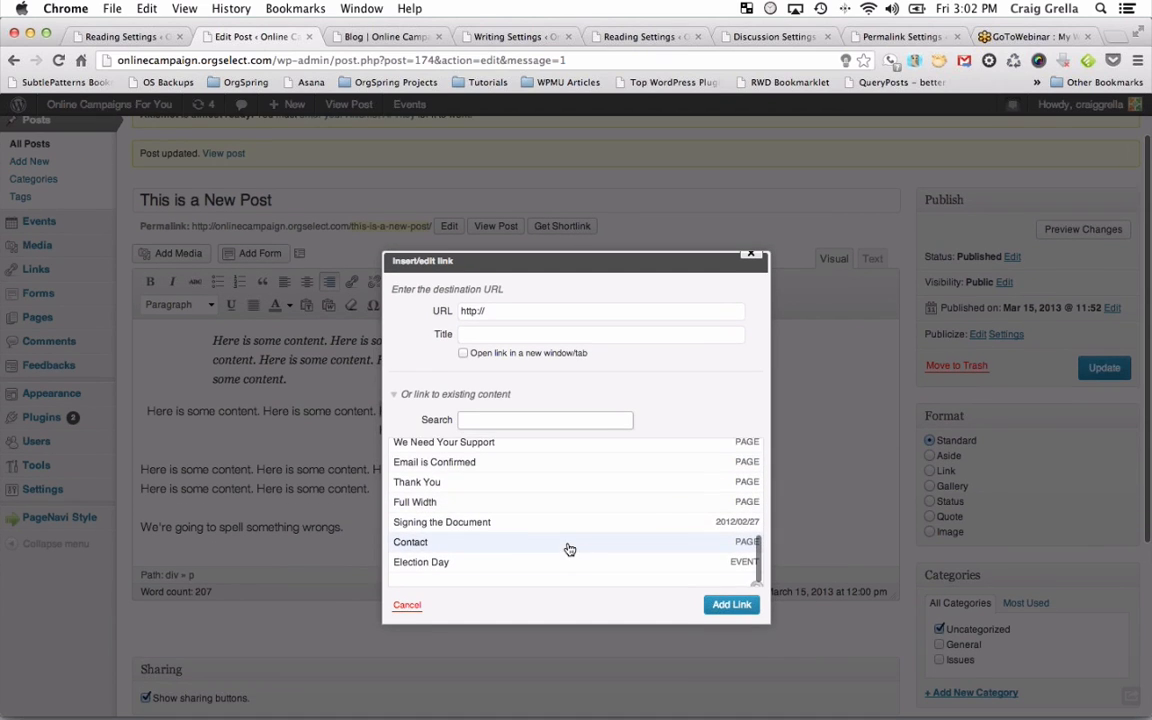
scroll(566, 546, "up", 3)
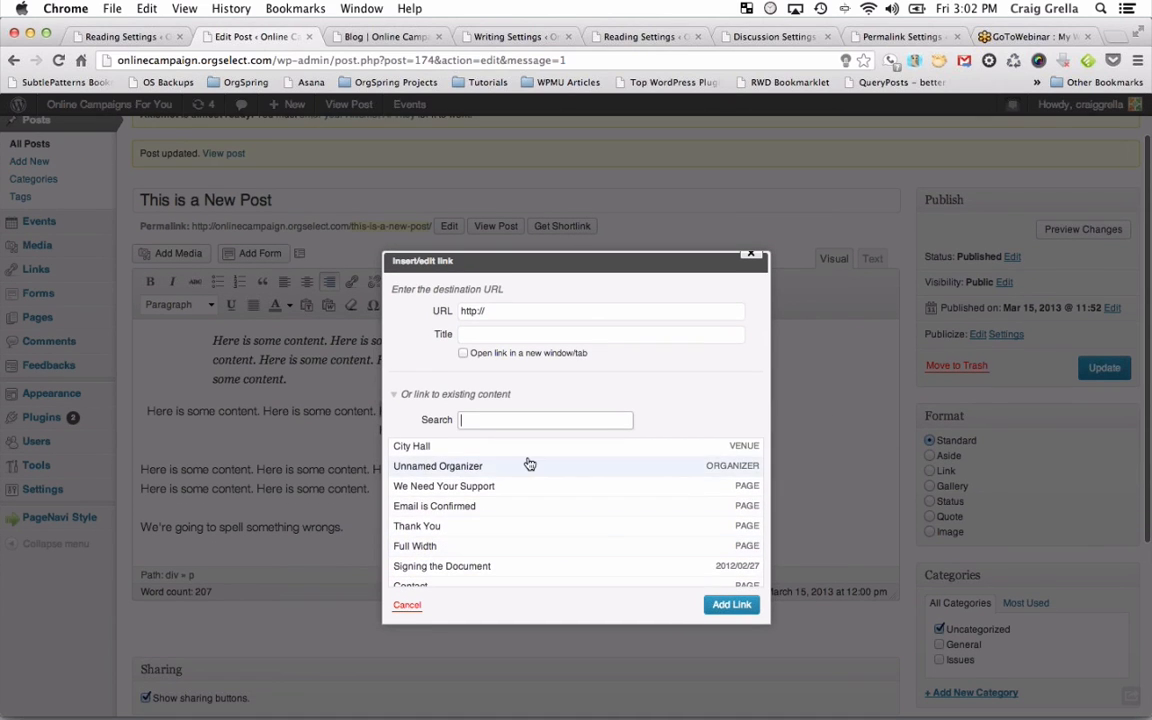
scroll(530, 464, "up", 5)
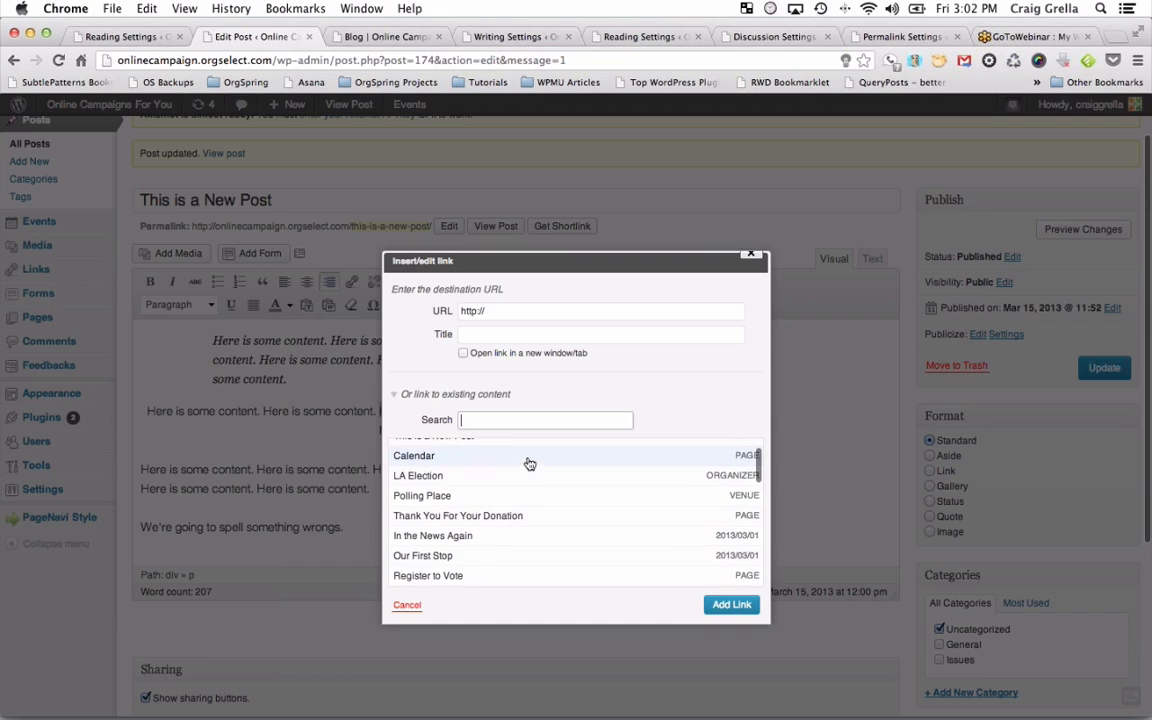
scroll(530, 464, "up", 1)
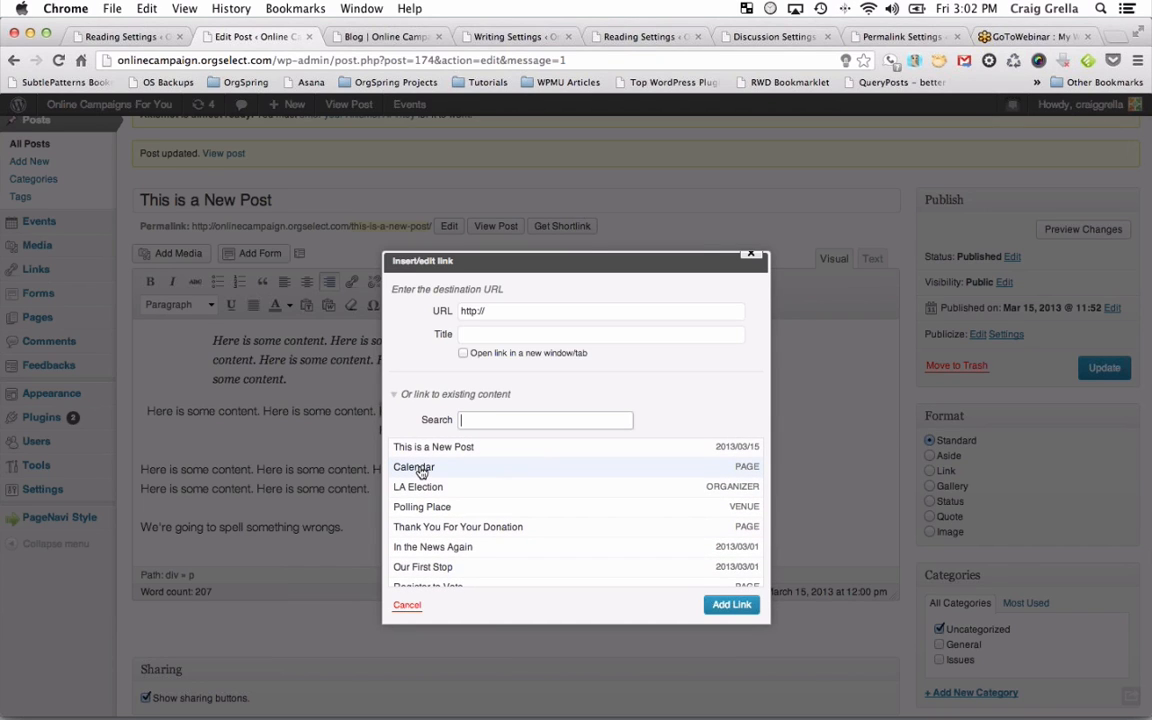
left_click(424, 470)
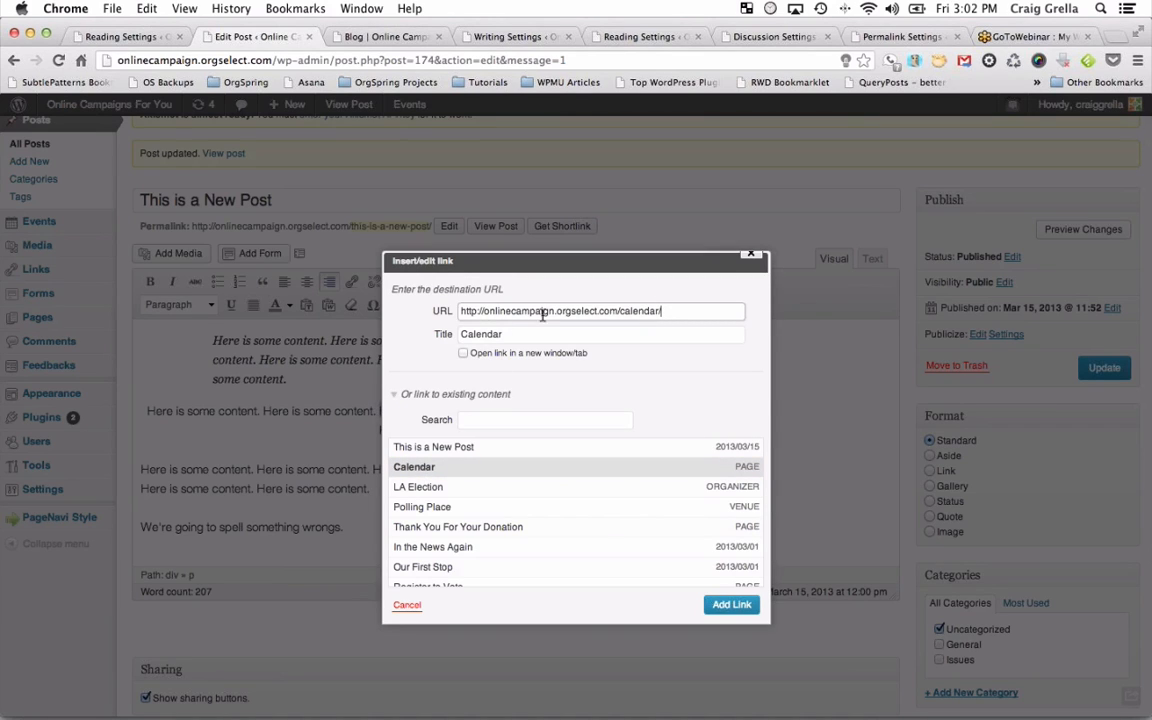
left_click(463, 353)
left_click(731, 604)
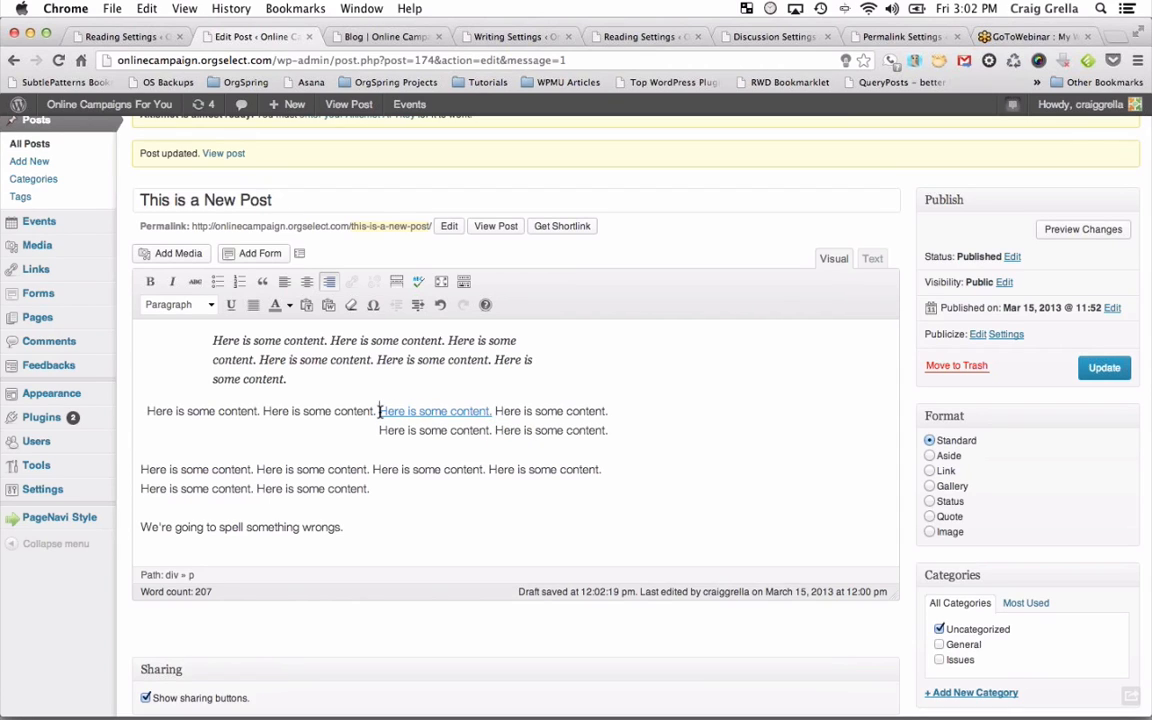
left_click_drag(380, 411, 489, 411)
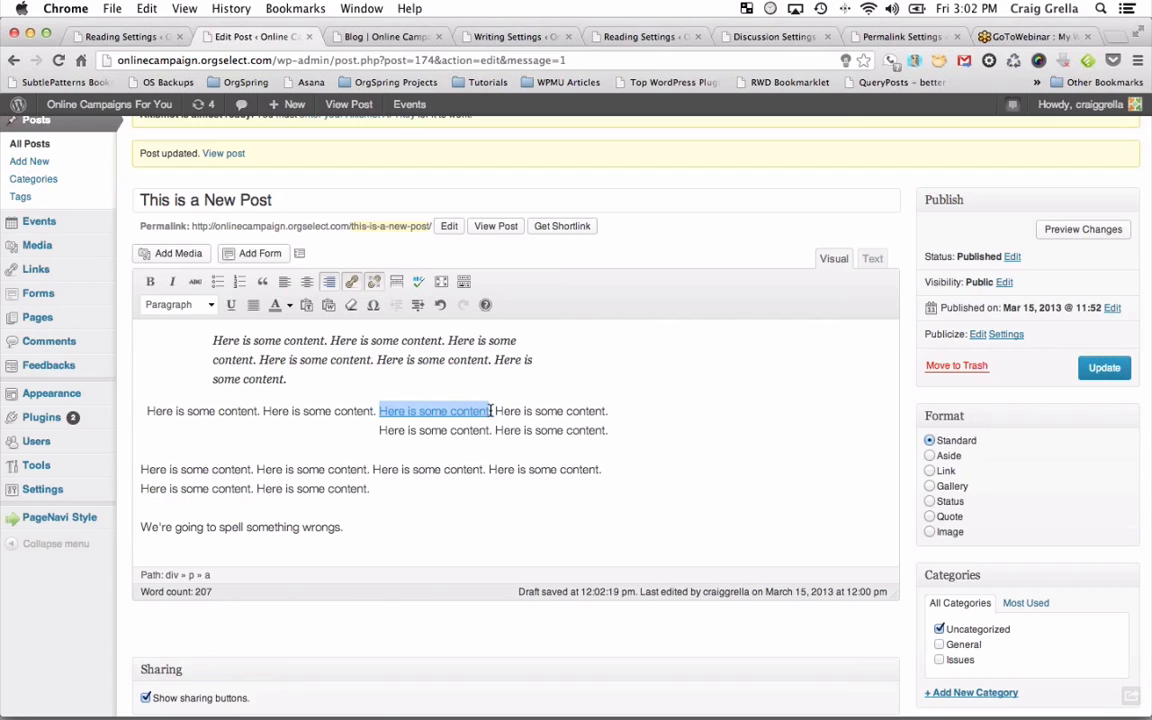
Colour the linked 'Here is some content' phrase orange and update the post.
left_click(289, 306)
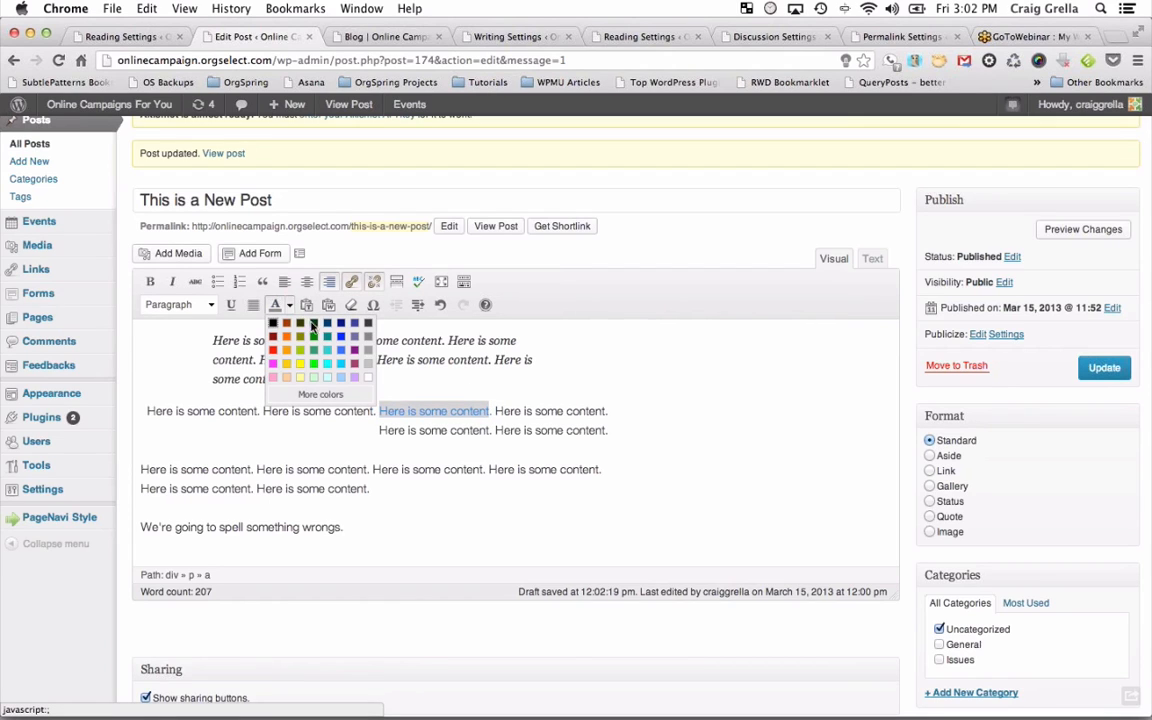
left_click(286, 350)
left_click(508, 375)
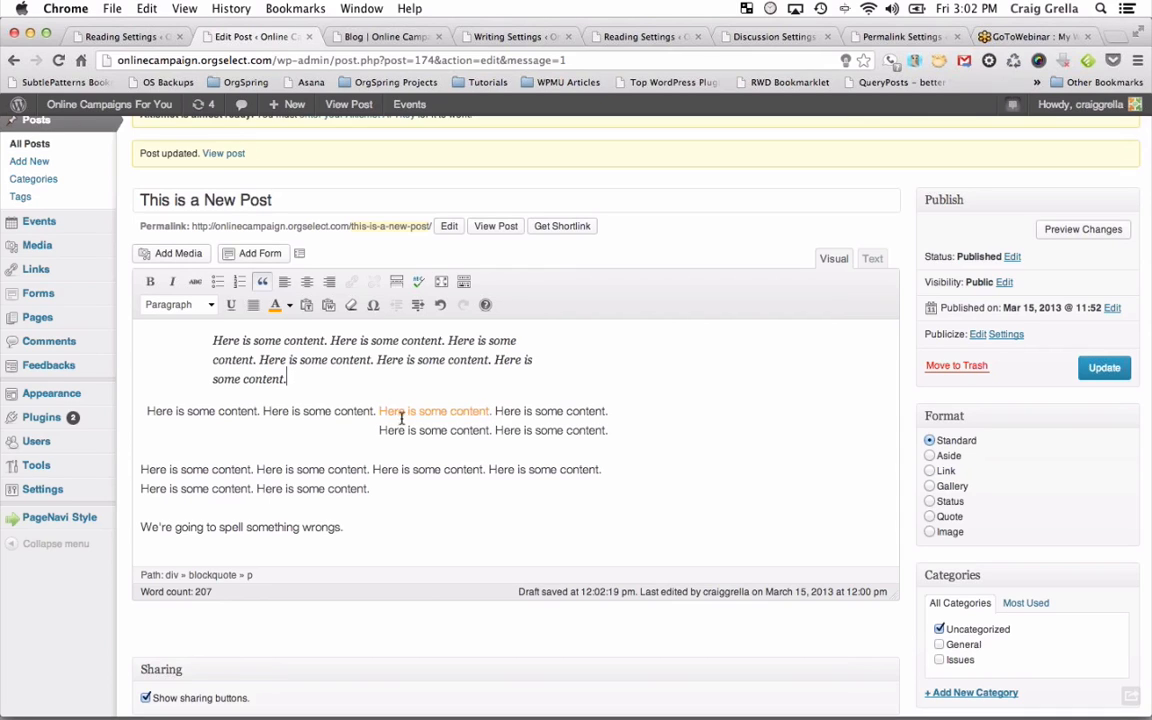
left_click(1102, 368)
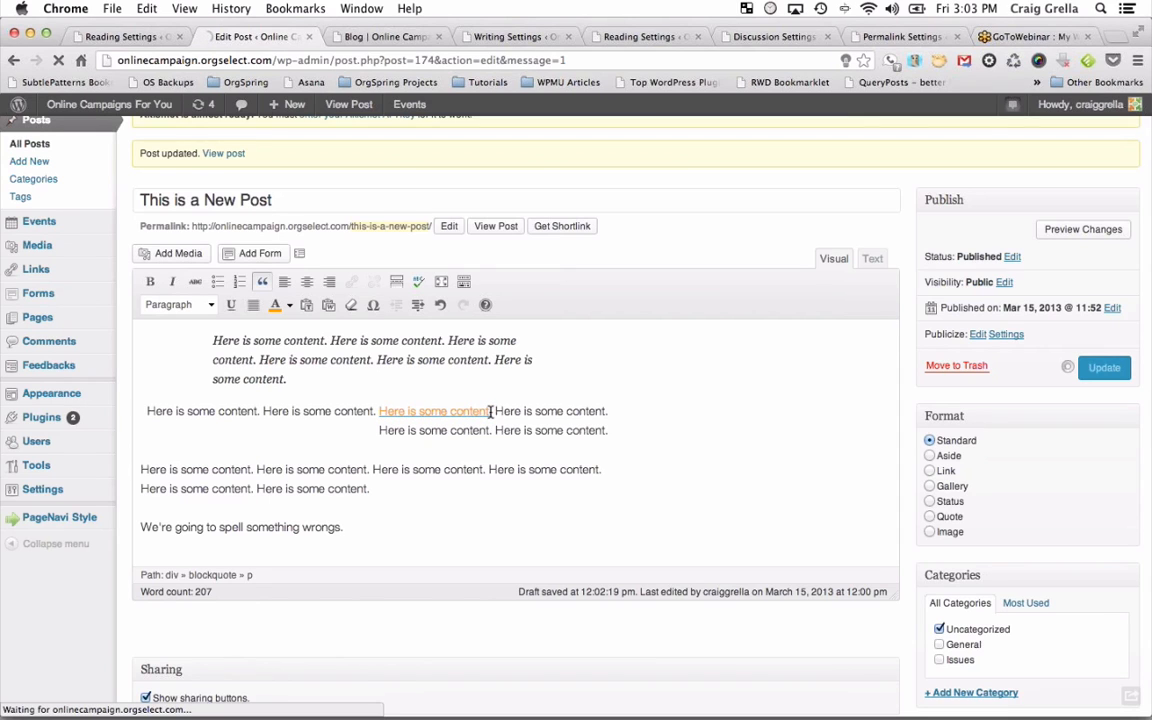
left_click(345, 38)
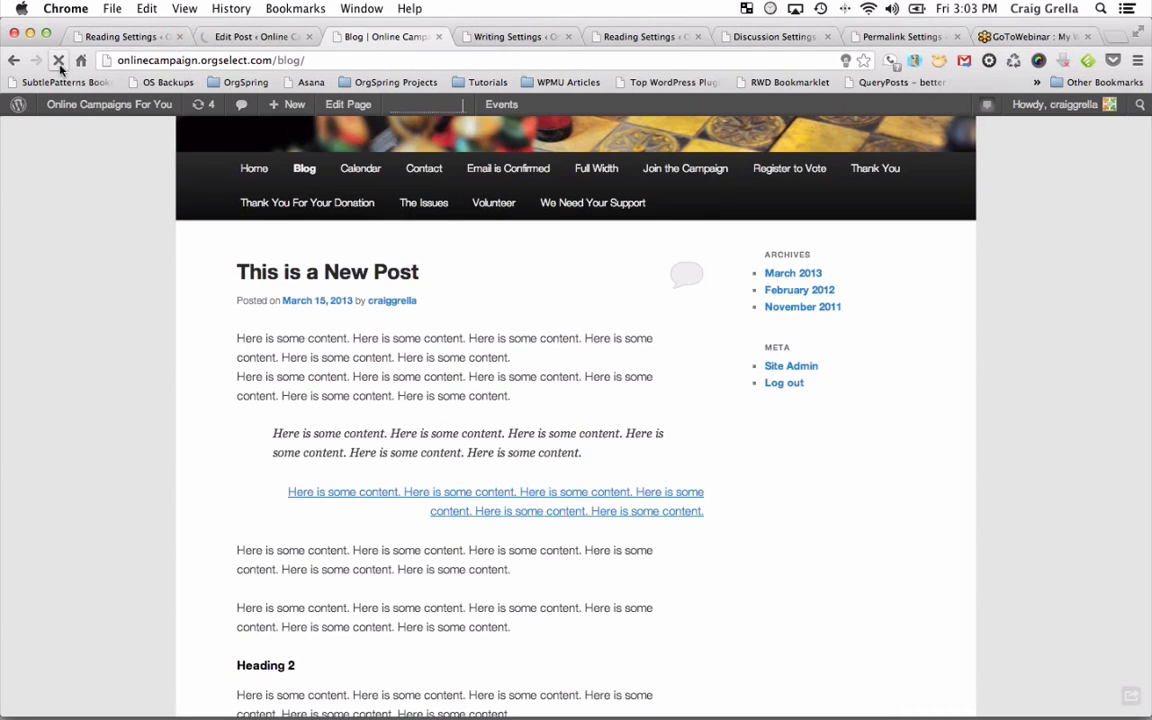
left_click(58, 61)
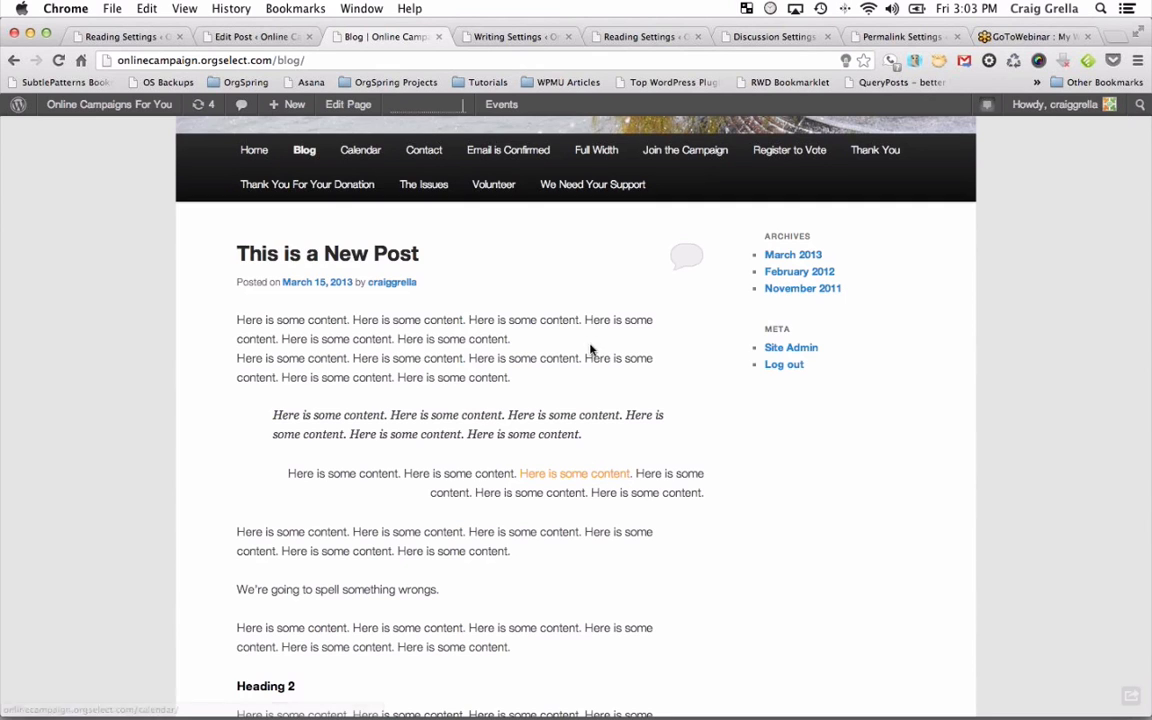
left_click(236, 34)
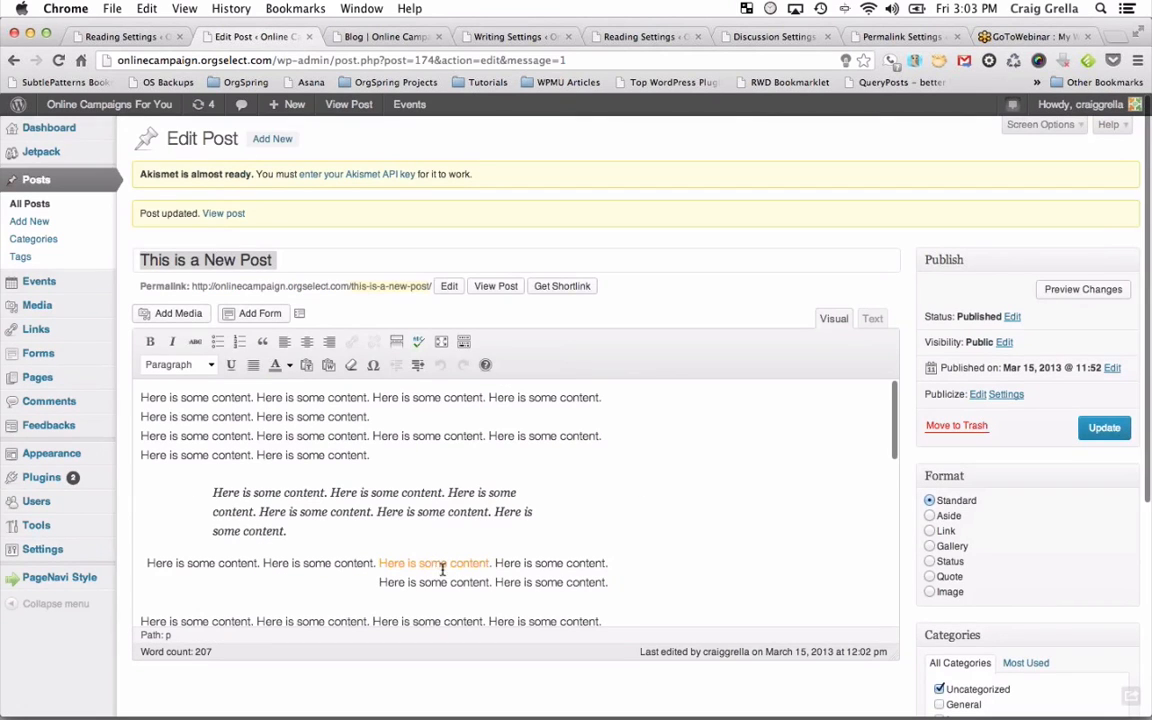
Try another swatch on the linked phrase, then settle on a deeper orange text colour.
left_click_drag(494, 561, 373, 561)
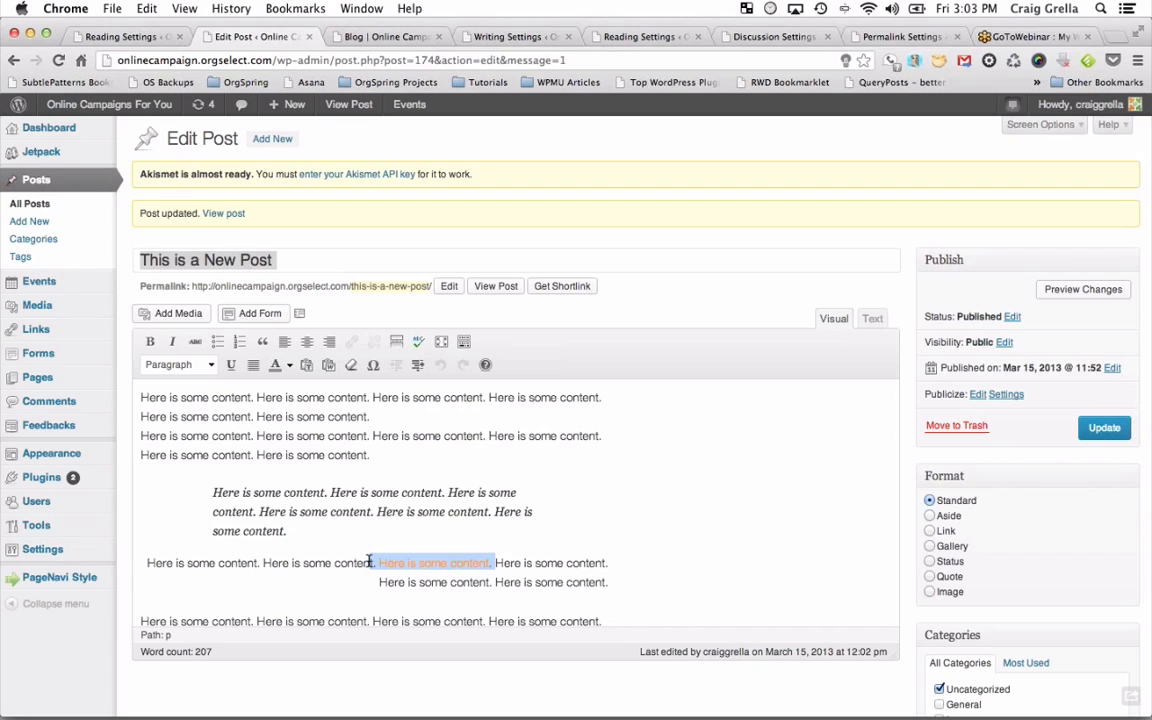
left_click(287, 367)
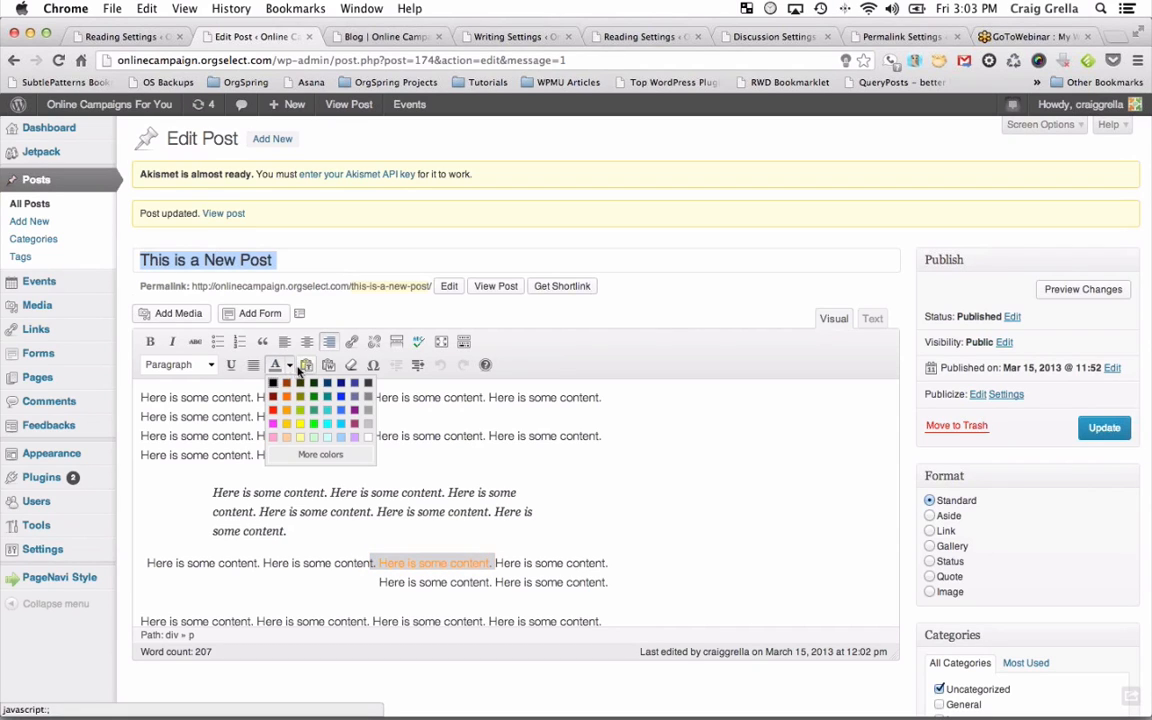
left_click(314, 411)
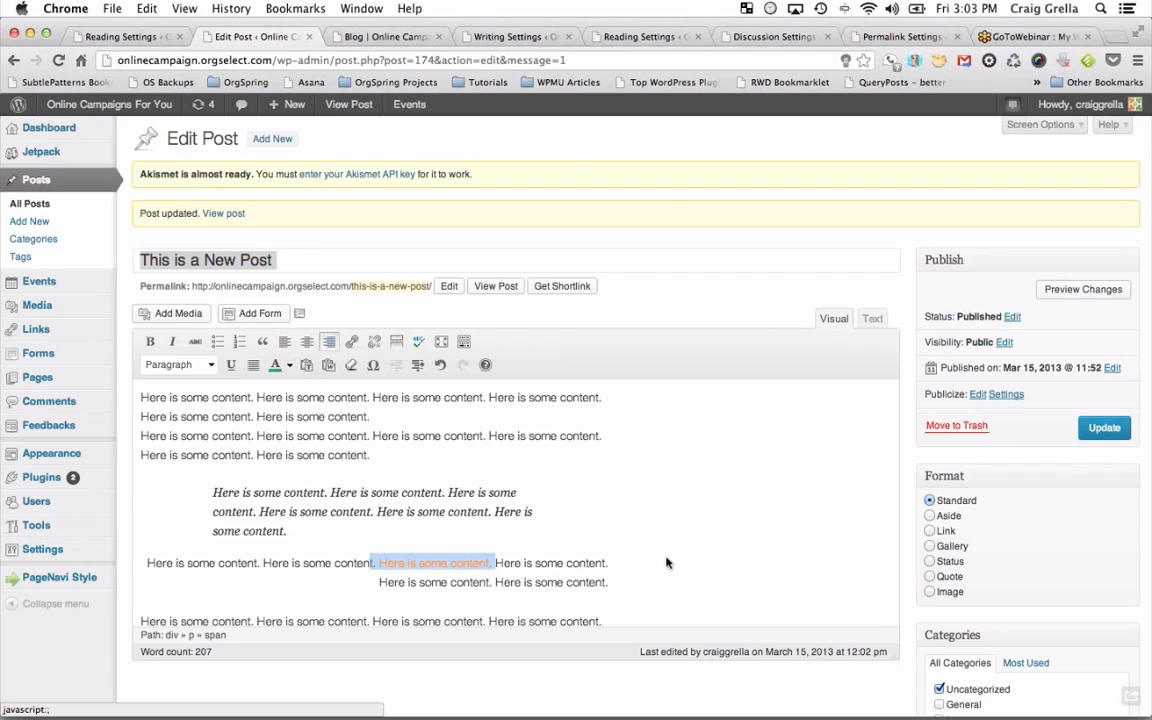
left_click(667, 560)
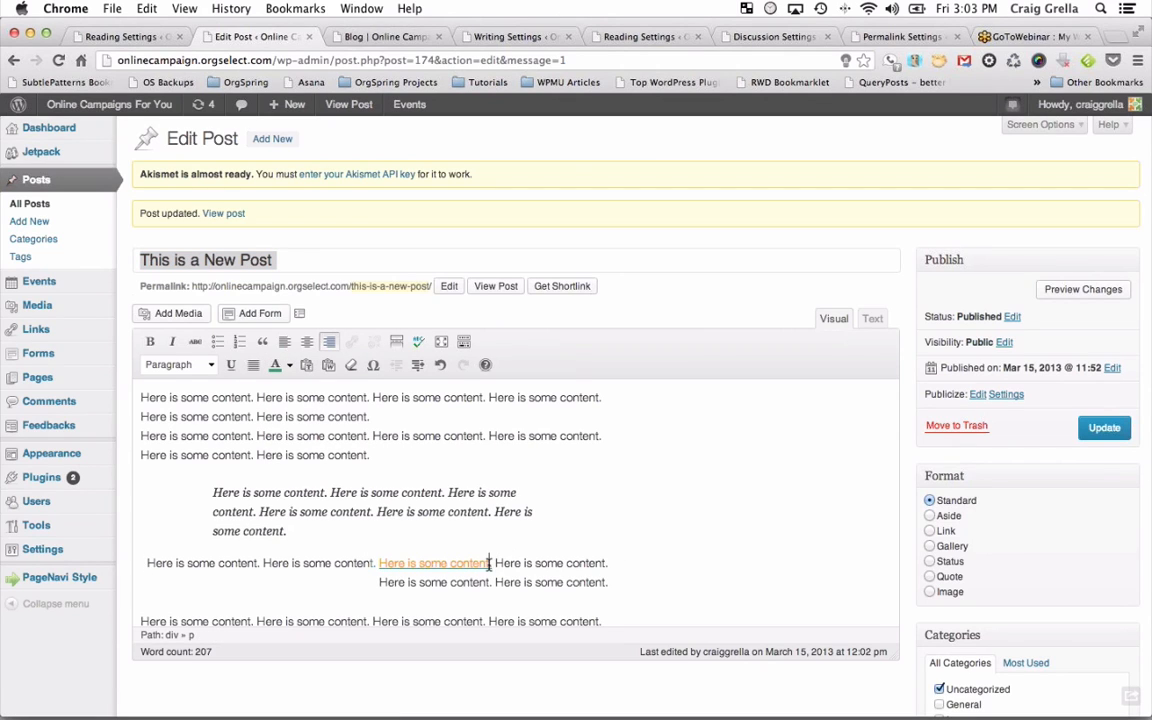
left_click_drag(489, 563, 379, 563)
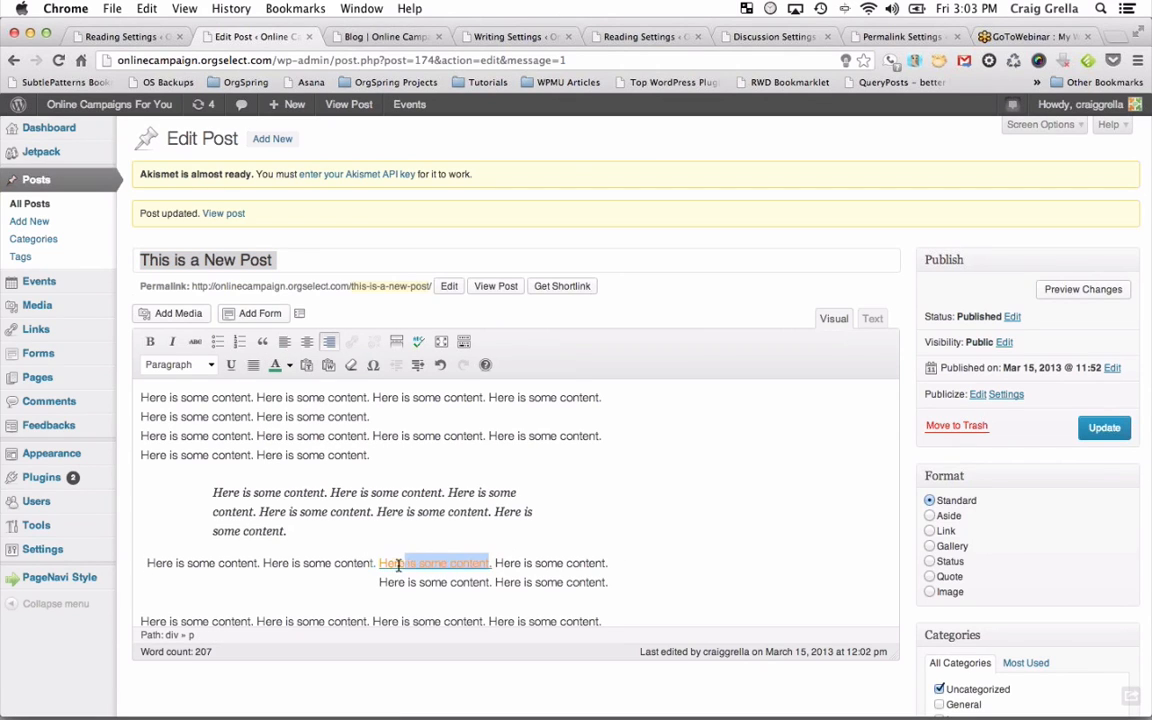
left_click(289, 366)
left_click(287, 397)
left_click(650, 550)
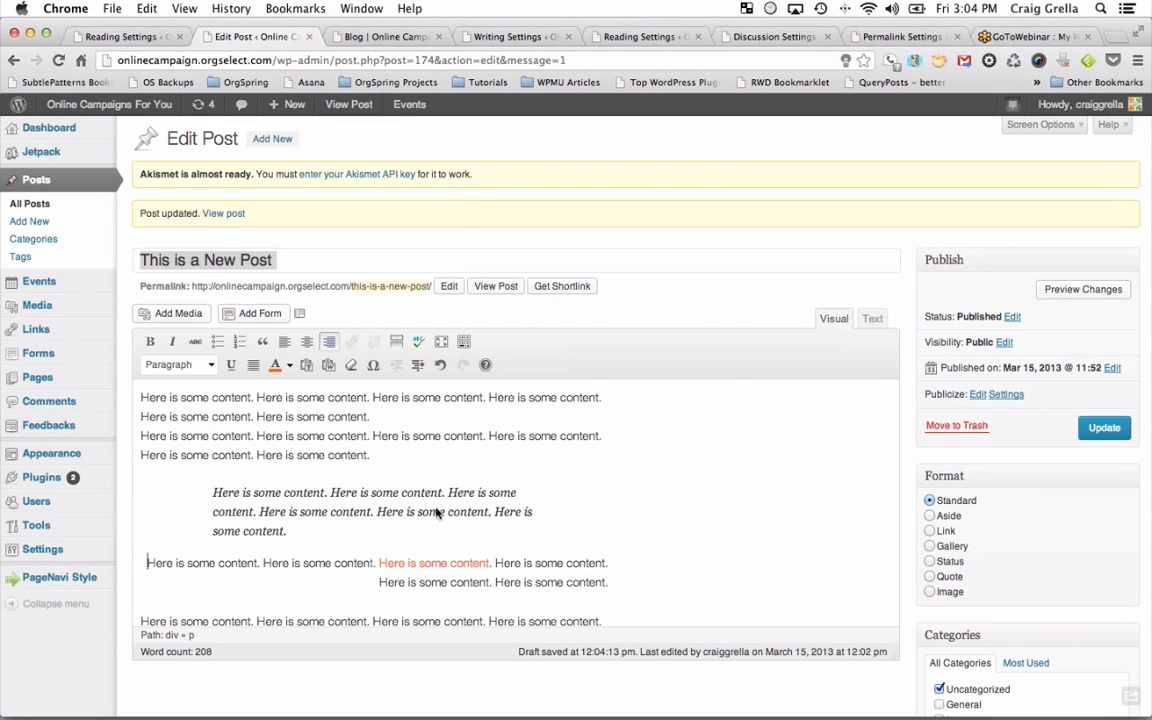
On the live site, visit Home, then return to Blog to view 'This is a New Post'.
scroll(664, 409, "down", 15)
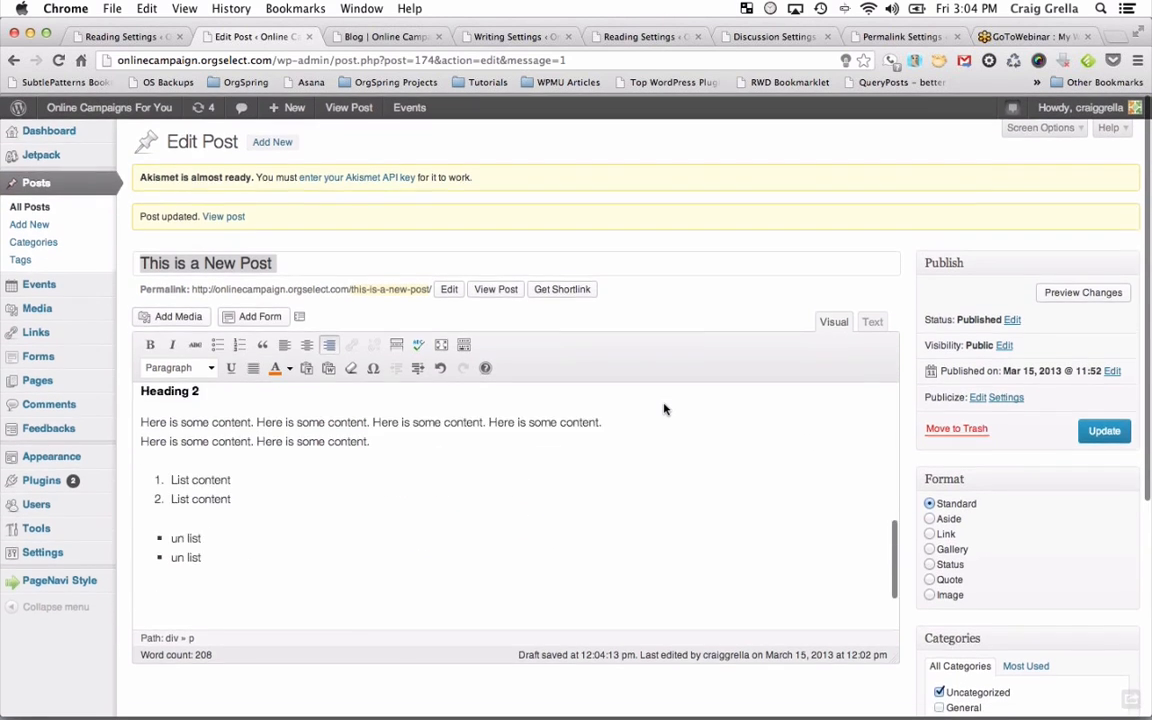
scroll(664, 409, "up", 5)
scroll(664, 409, "up", 10)
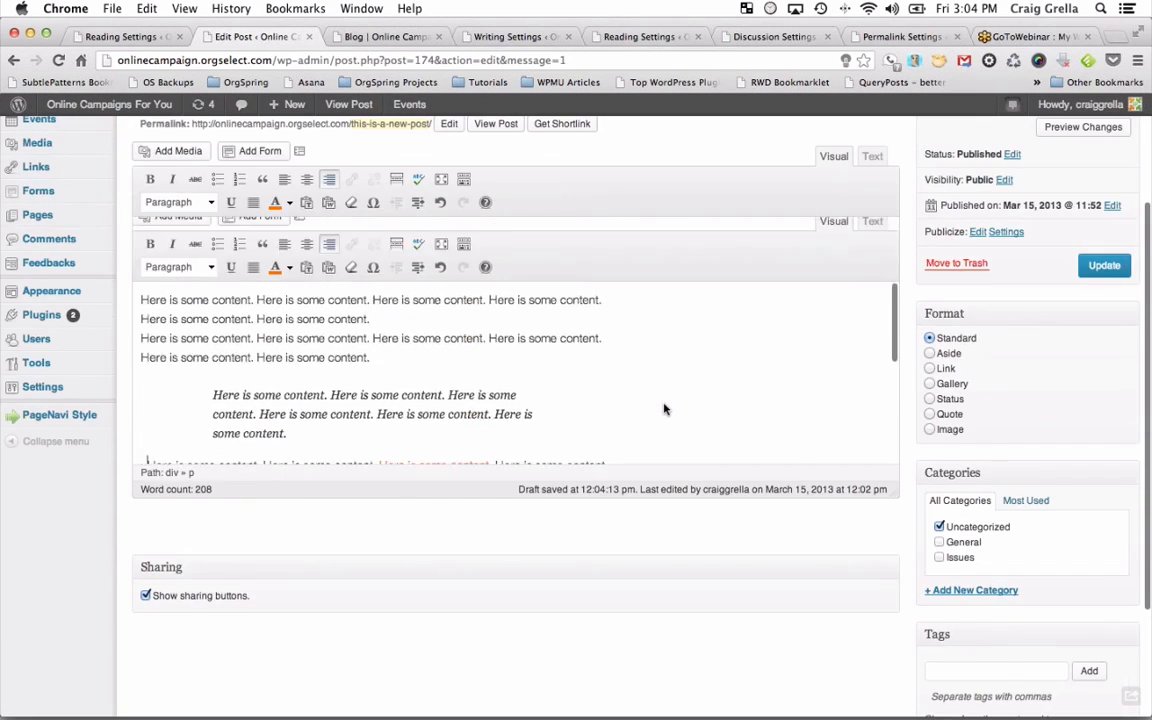
left_click(380, 37)
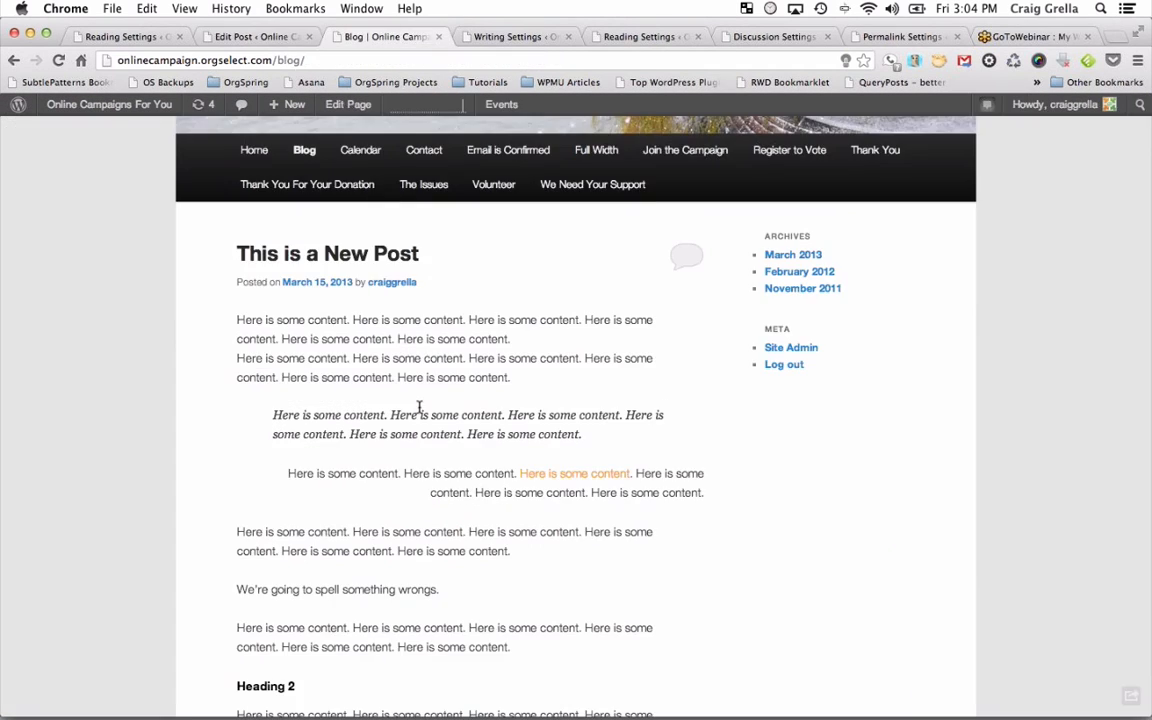
left_click(254, 267)
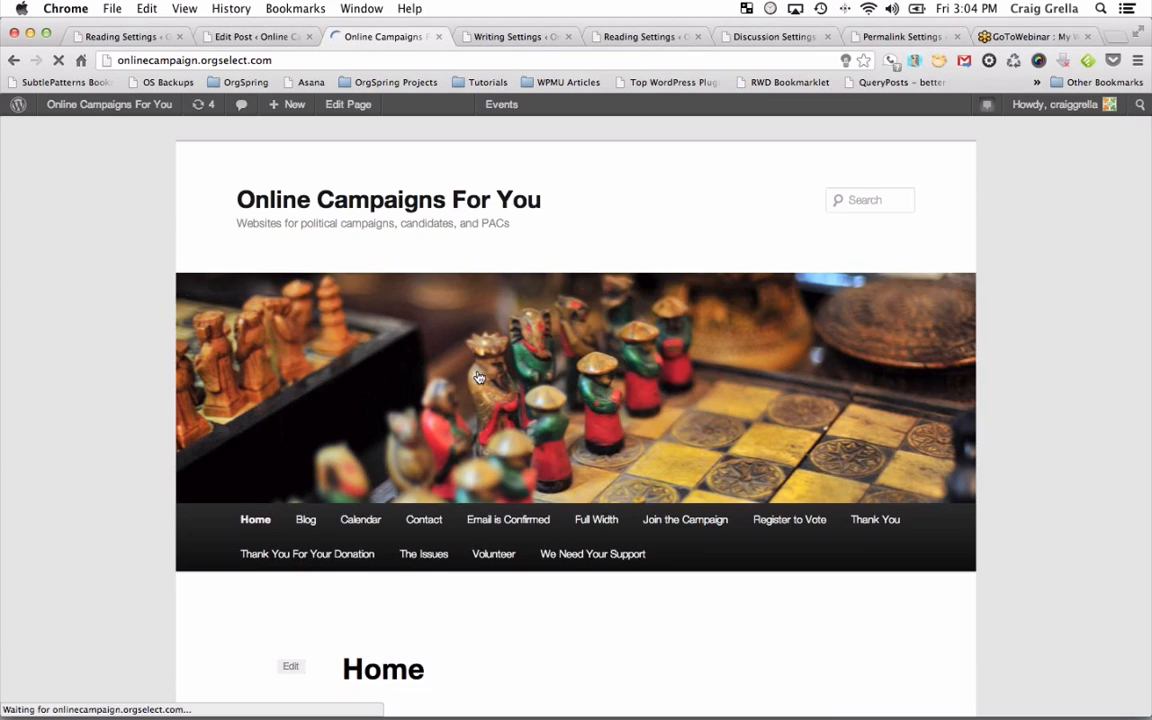
scroll(478, 377, "down", 4)
scroll(478, 377, "up", 4)
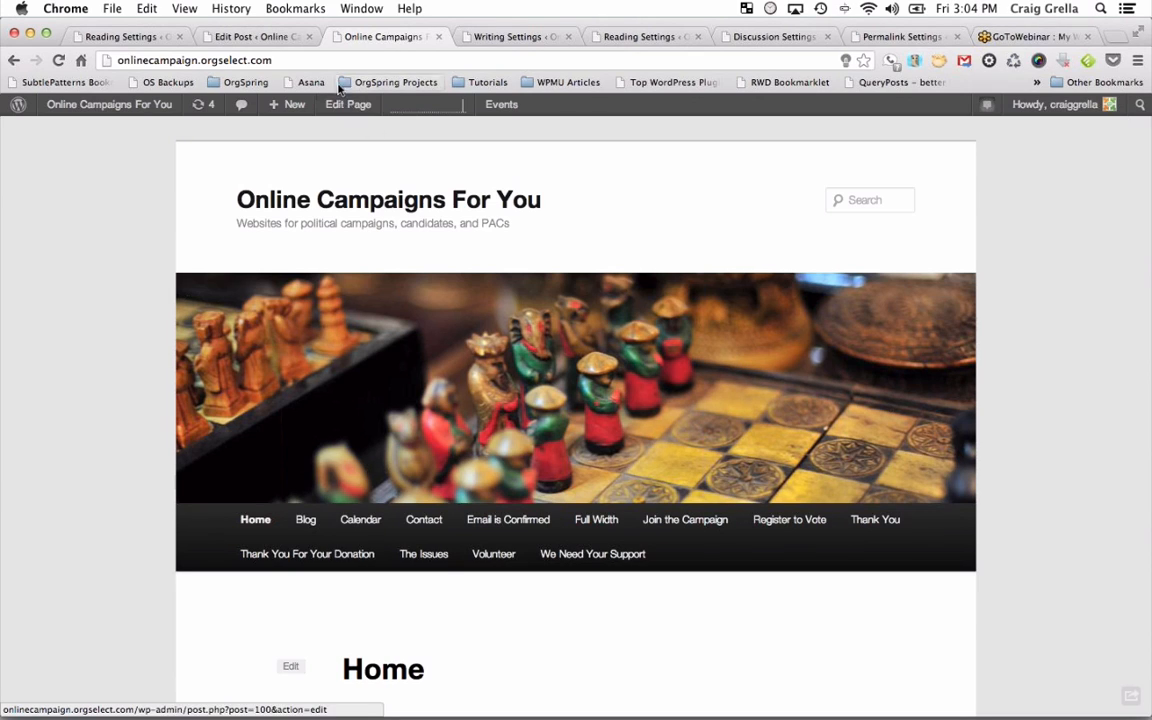
left_click(305, 517)
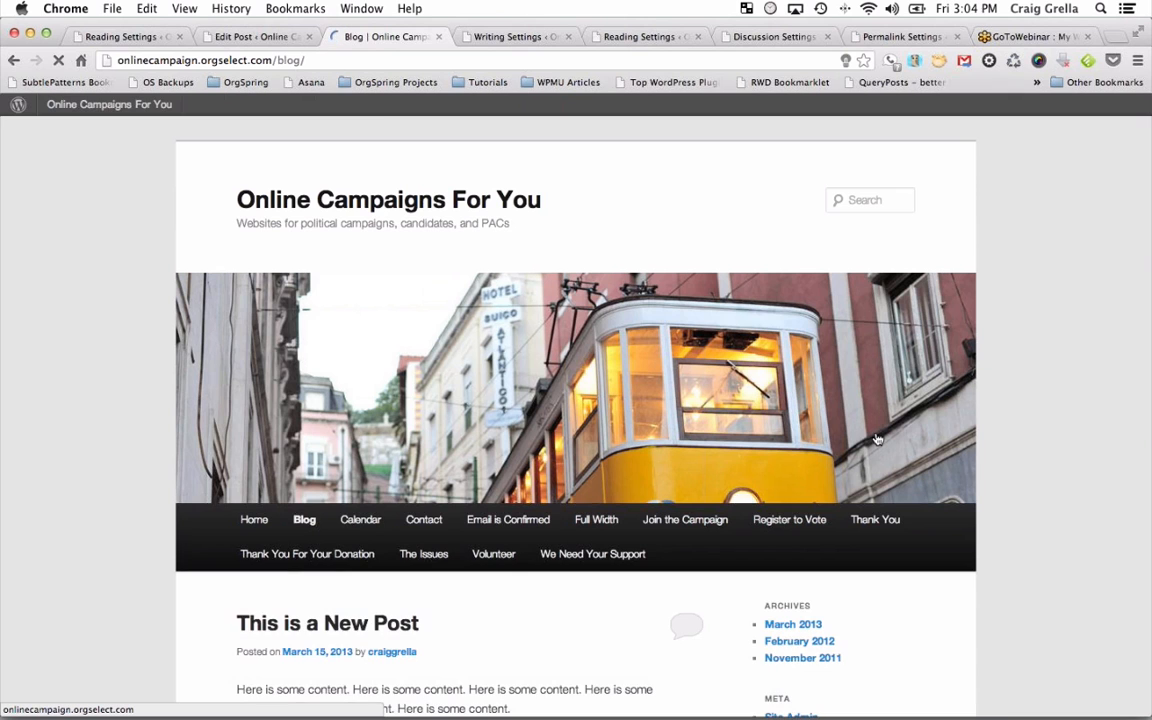
scroll(607, 404, "down", 3)
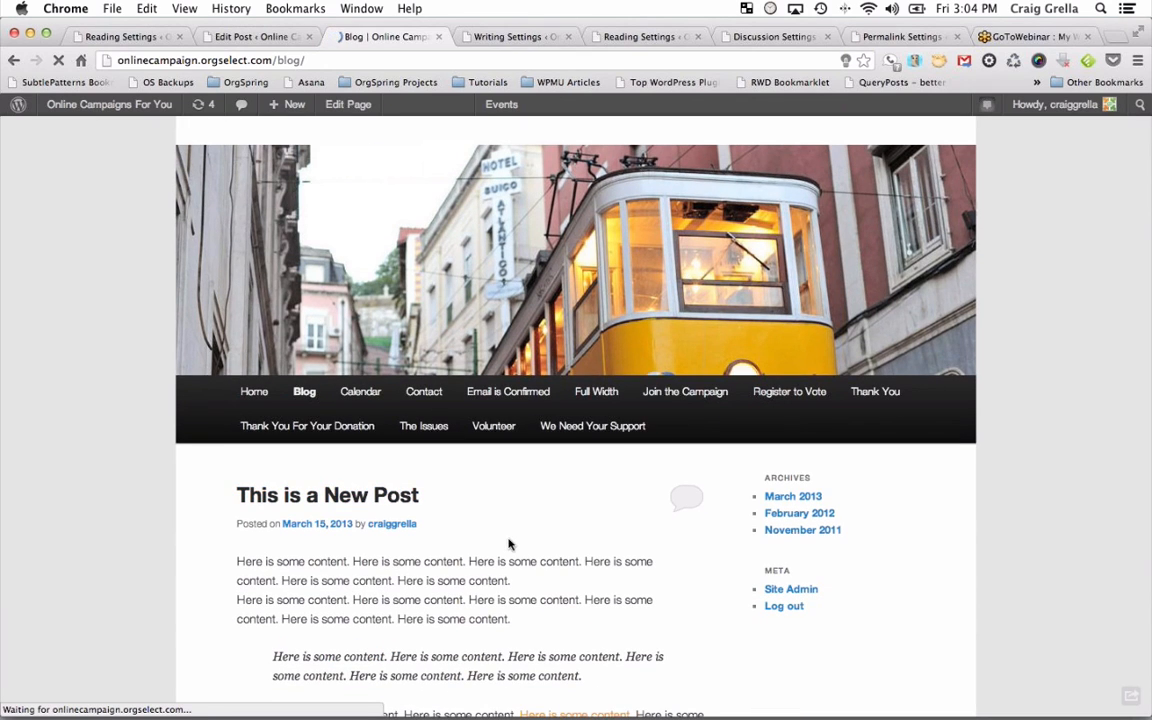
scroll(501, 517, "up", 2)
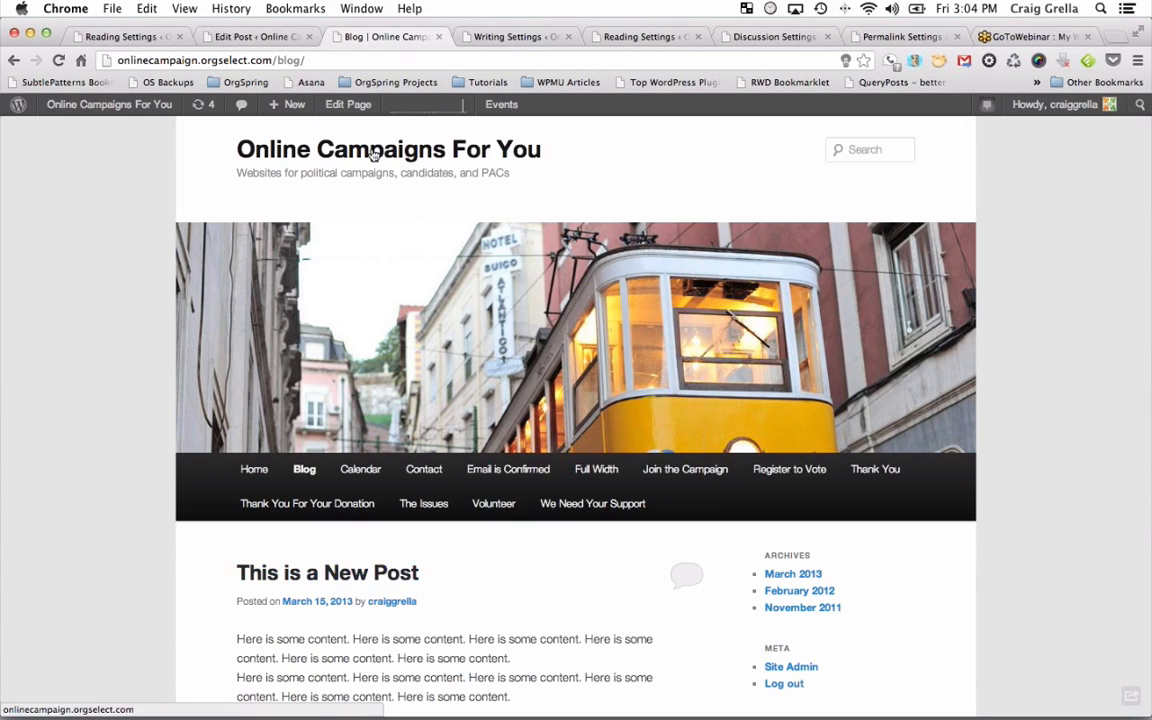
Make the office photo the post's featured image and update the post.
left_click(256, 38)
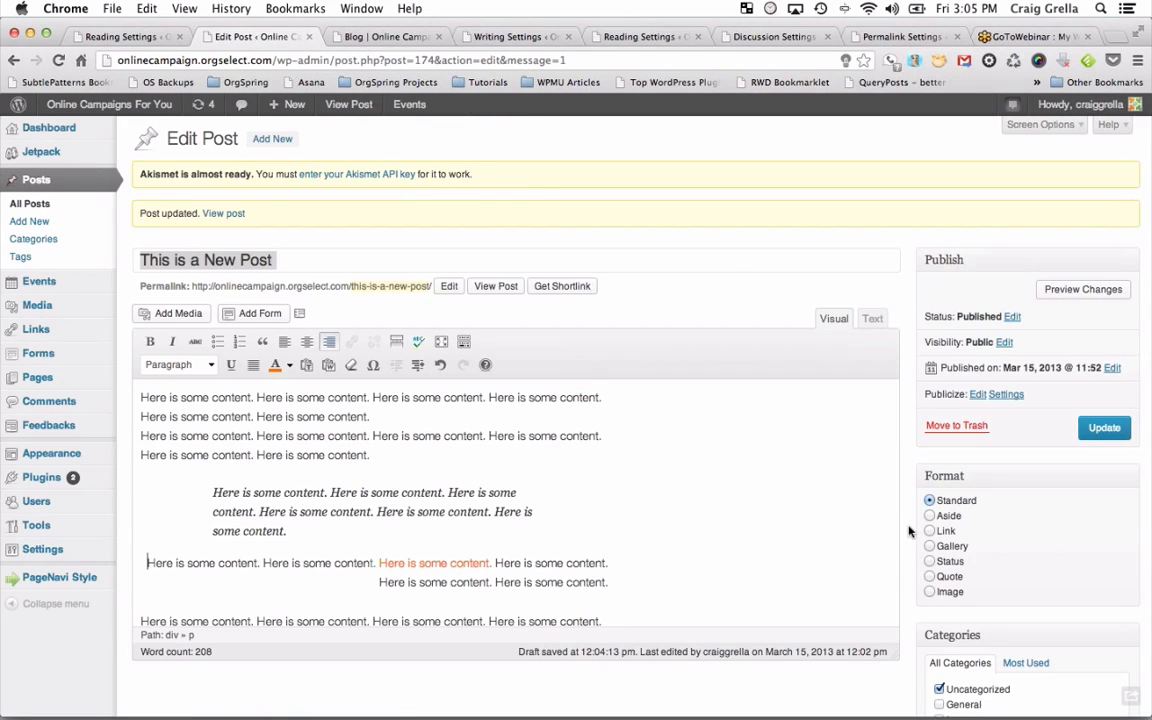
scroll(910, 530, "down", 5)
scroll(951, 604, "down", 1)
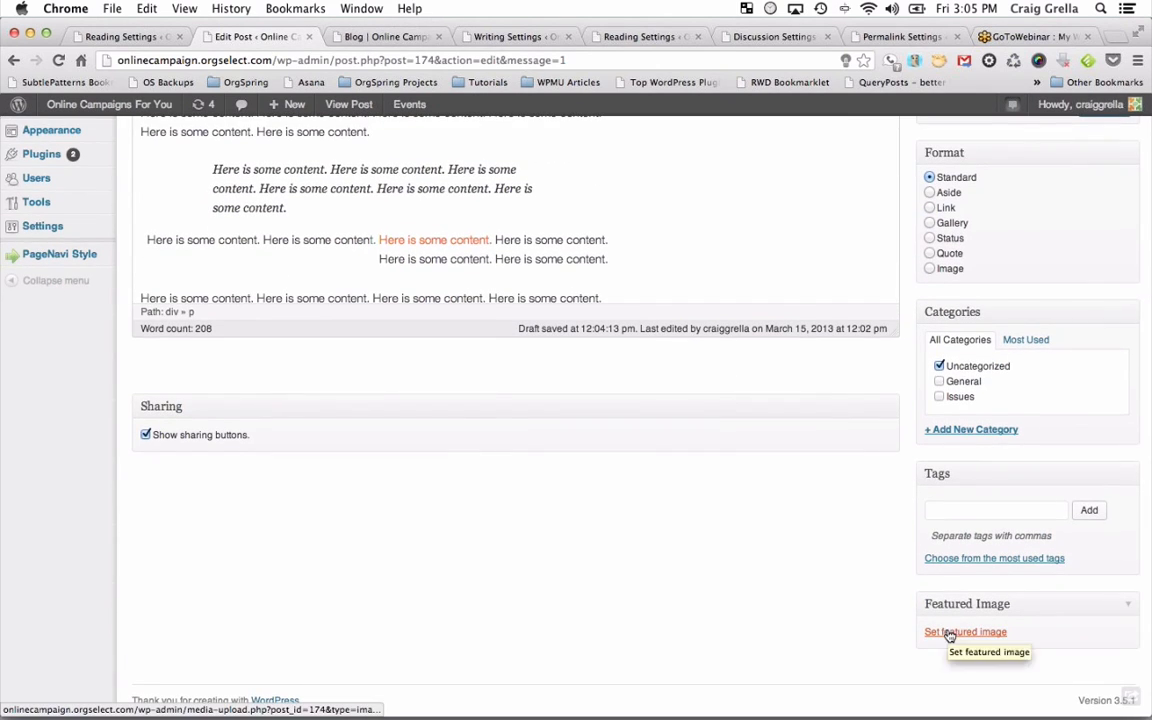
left_click(950, 633)
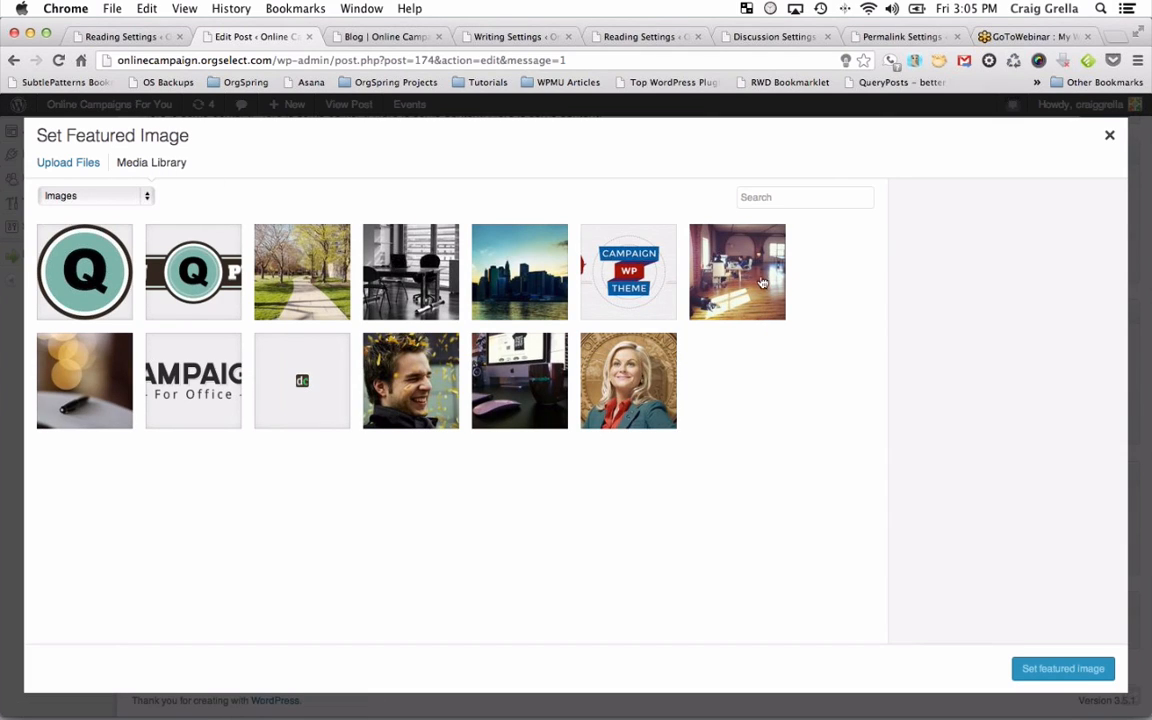
left_click(758, 281)
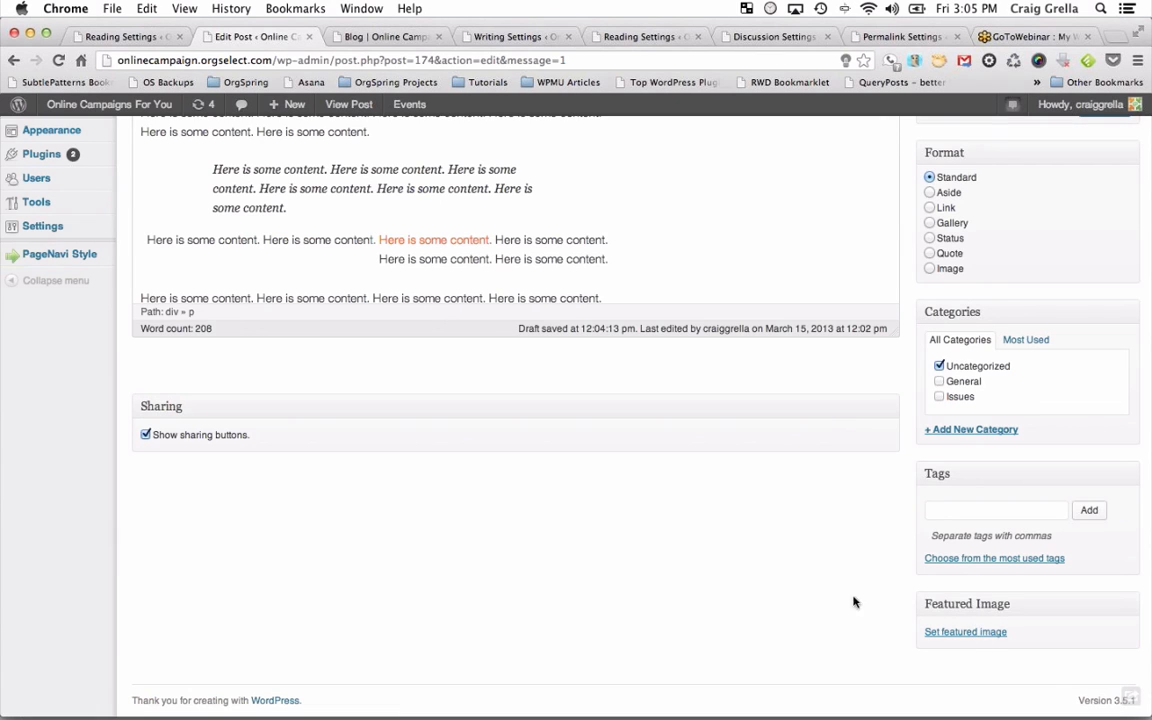
scroll(845, 590, "down", 4)
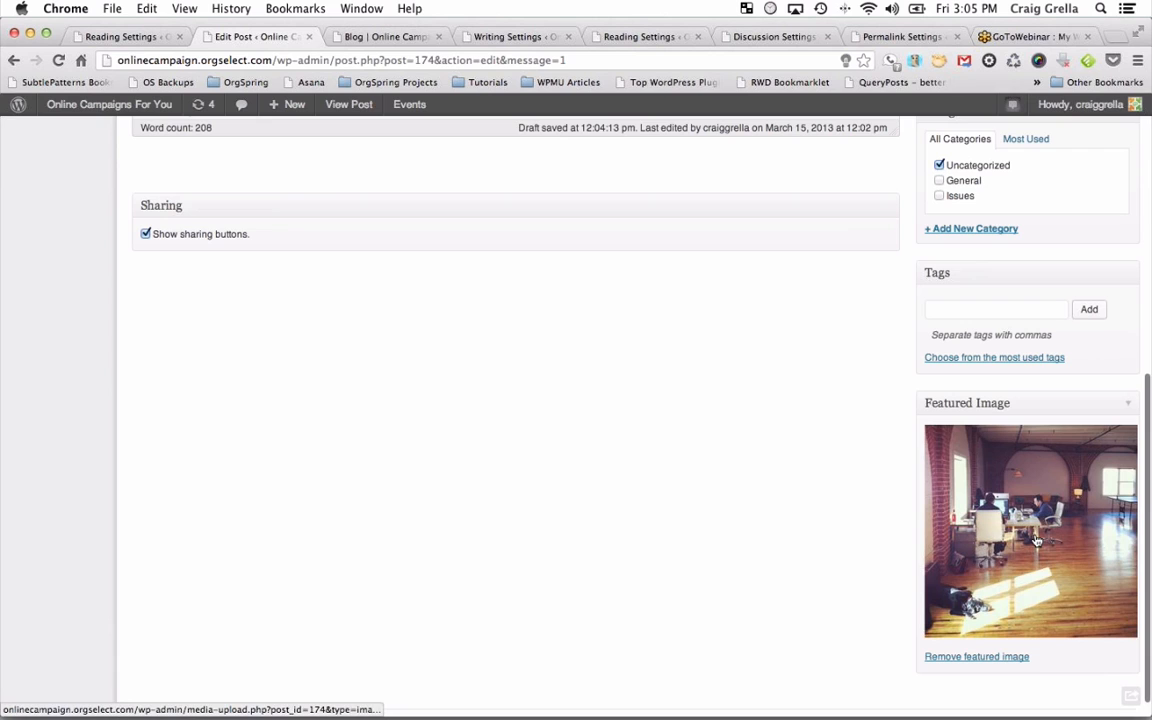
scroll(1033, 476, "up", 10)
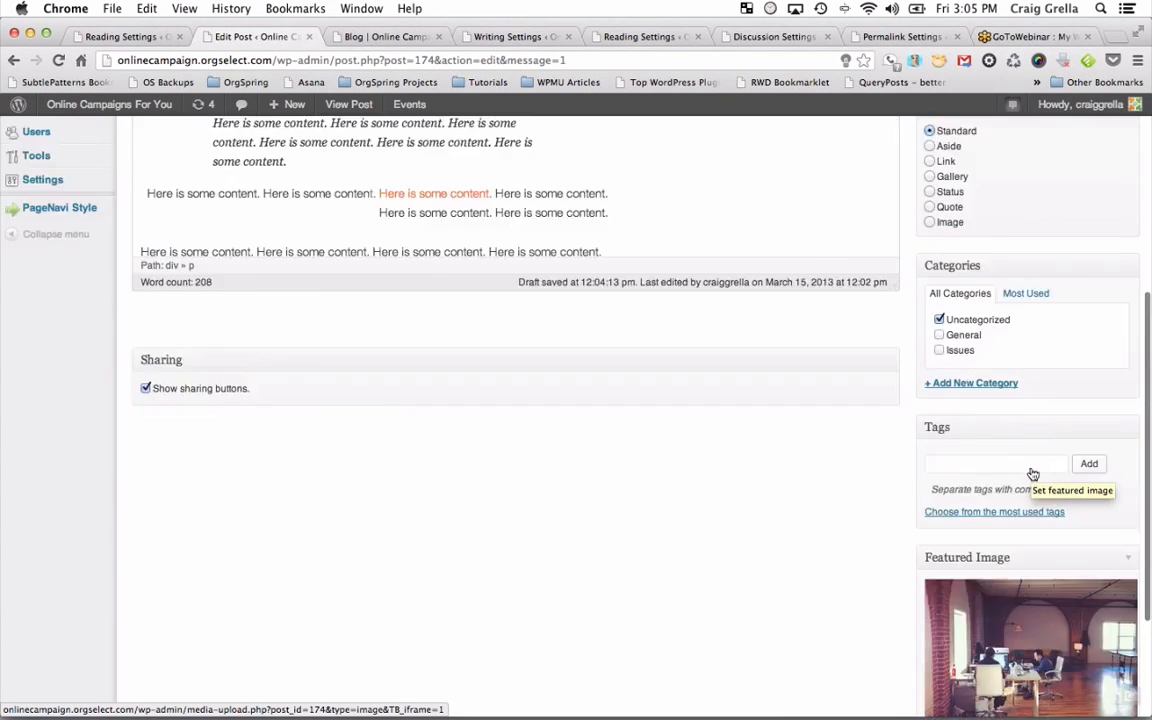
left_click(1102, 429)
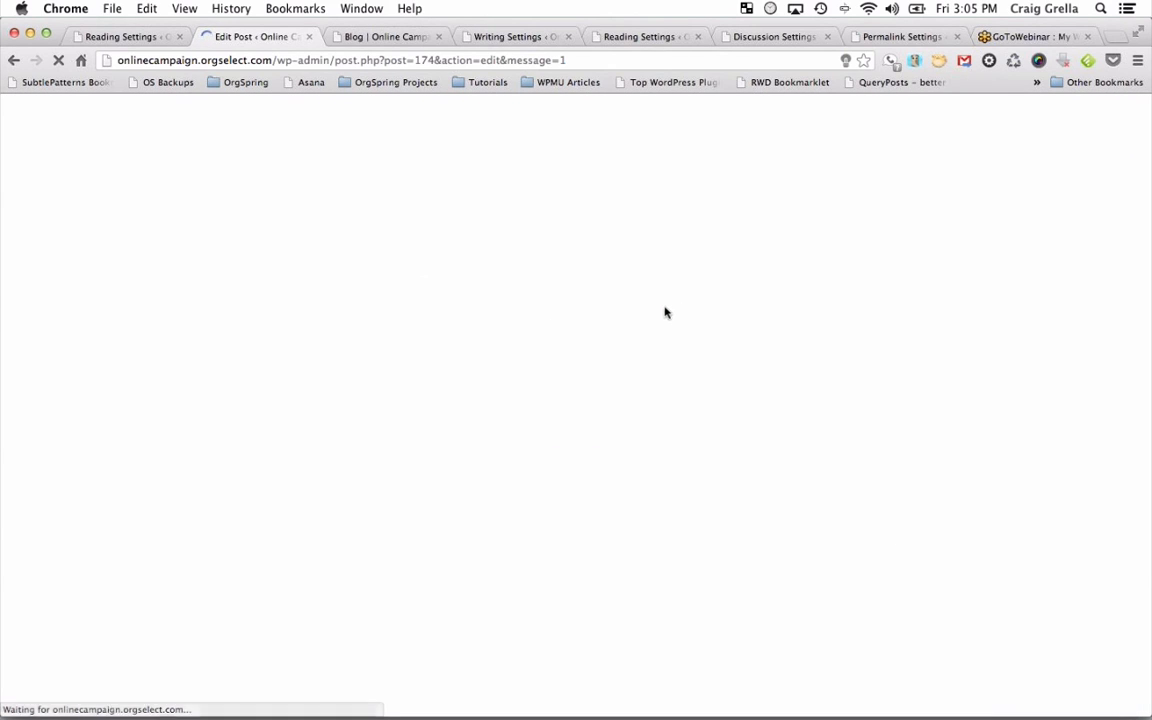
Reload the live blog and review the updated post, then go back to the Edit Post tab.
left_click(383, 37)
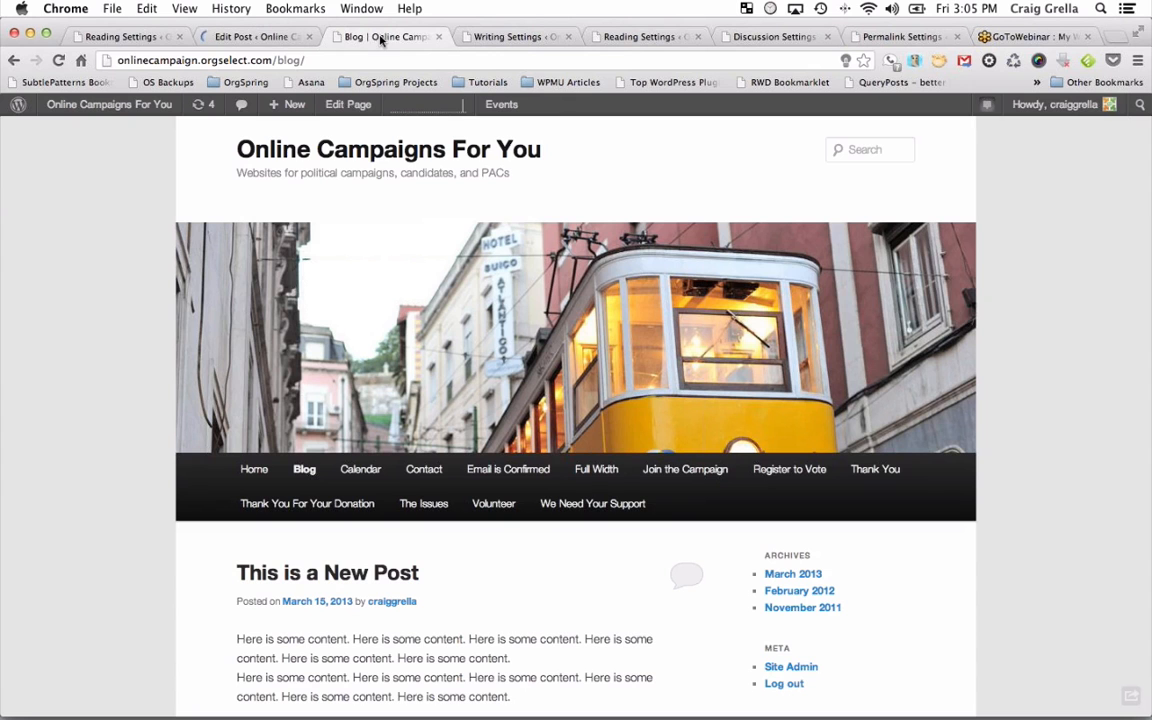
left_click(58, 61)
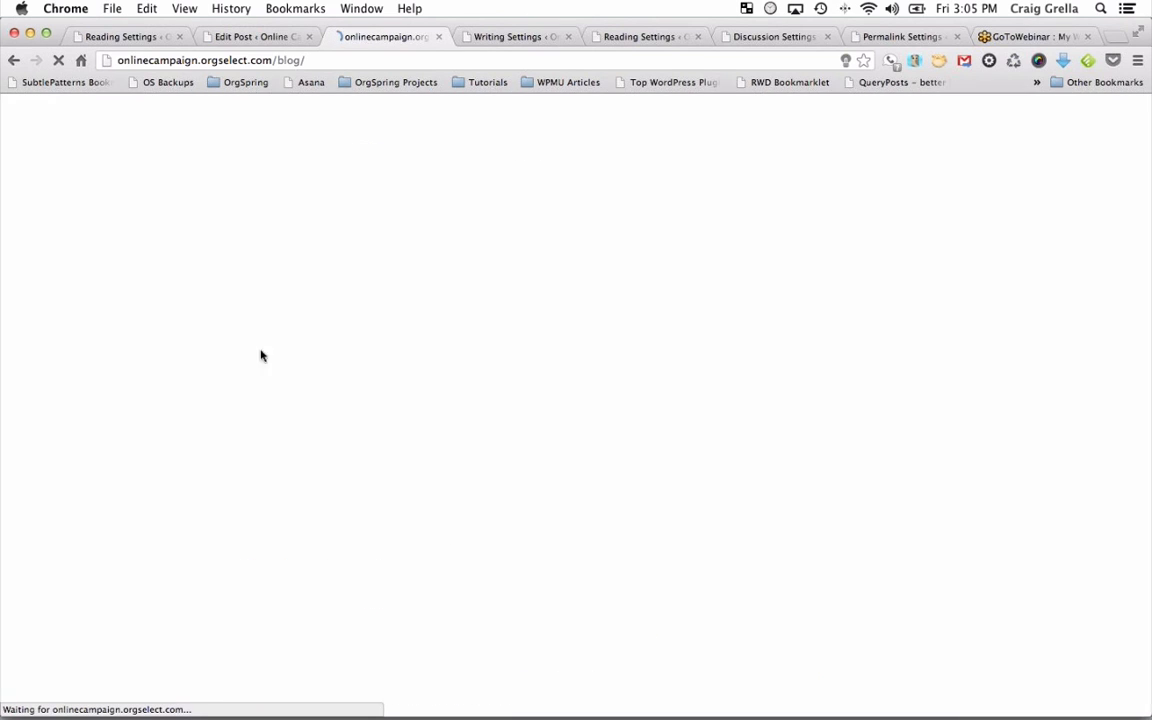
scroll(522, 580, "down", 6)
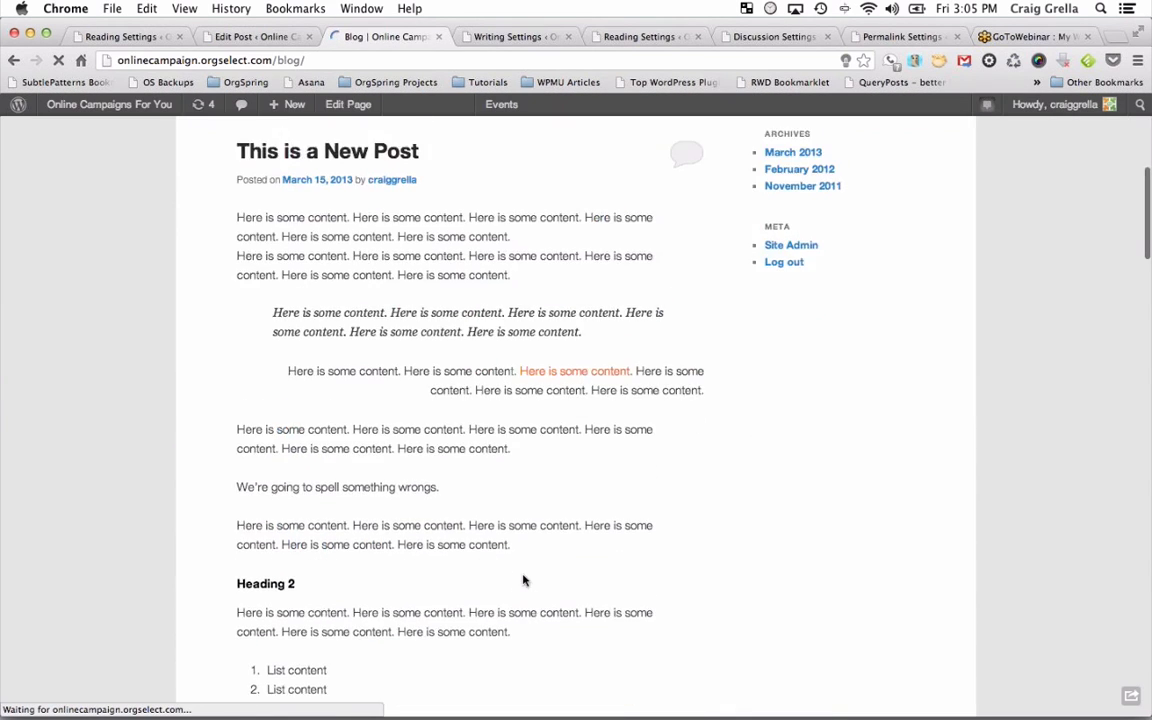
scroll(522, 578, "up", 4)
scroll(522, 575, "up", 2)
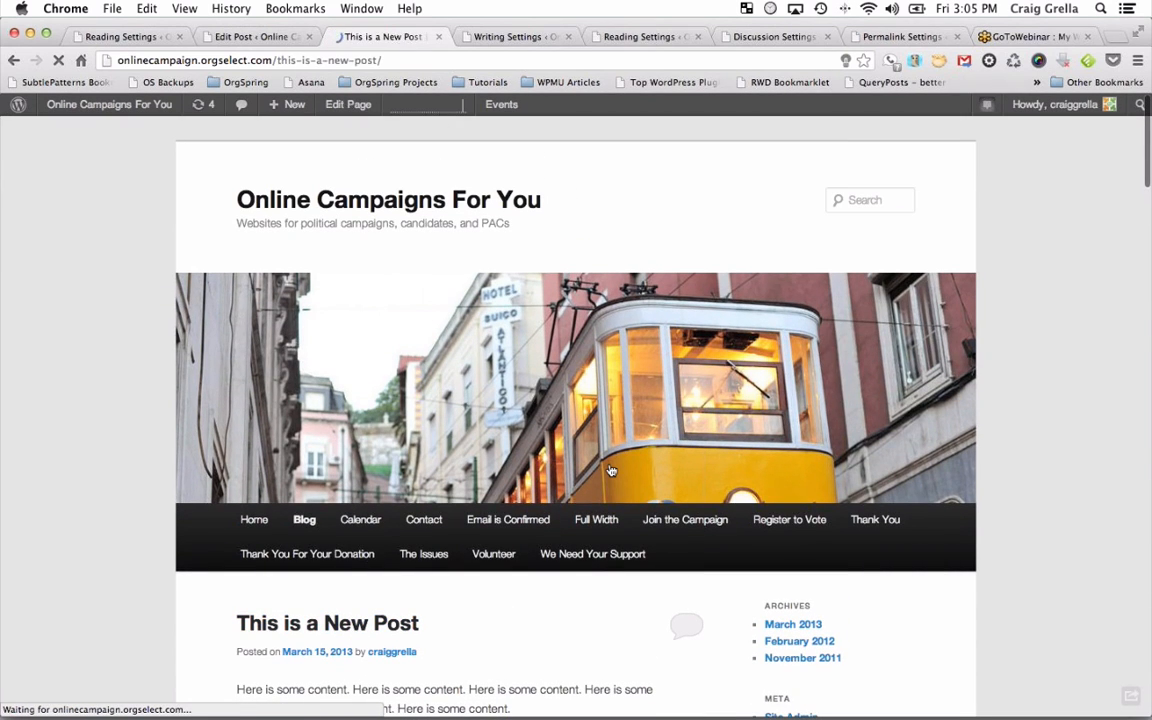
scroll(611, 470, "down", 5)
scroll(611, 470, "down", 4)
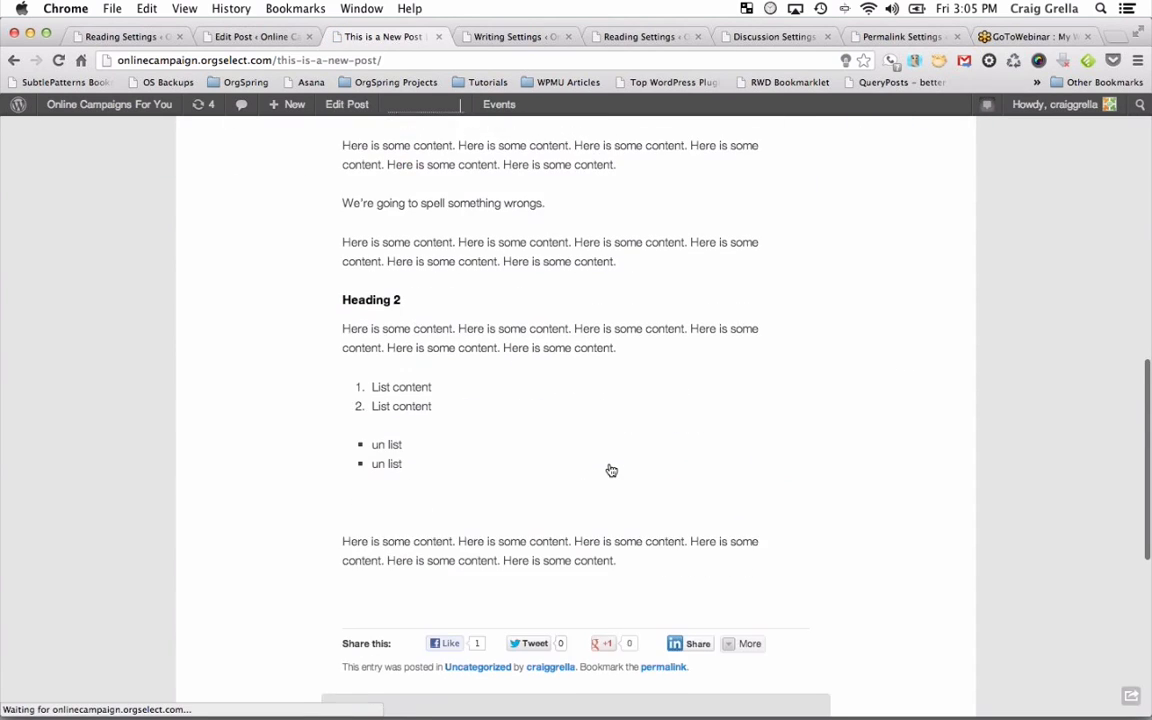
scroll(609, 466, "up", 5)
scroll(509, 330, "up", 3)
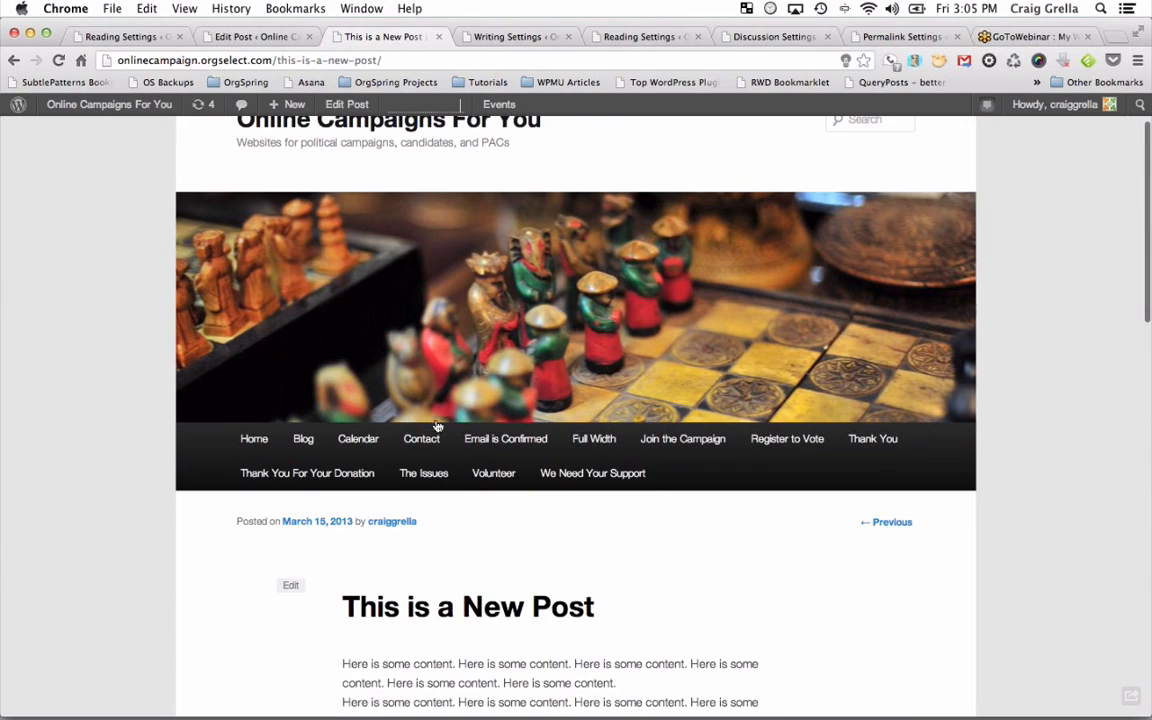
left_click(277, 37)
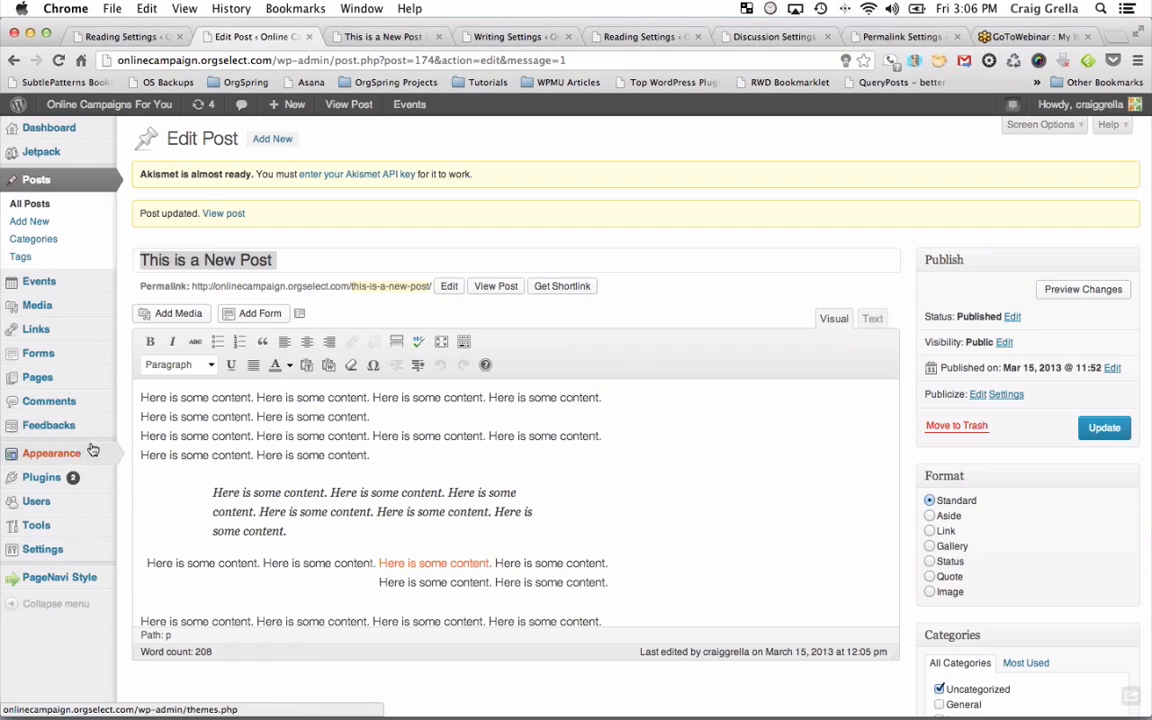
Activate the Online Campaign theme from Themes and reload the published post page.
mouse_move(81, 453)
left_click(138, 458, "super")
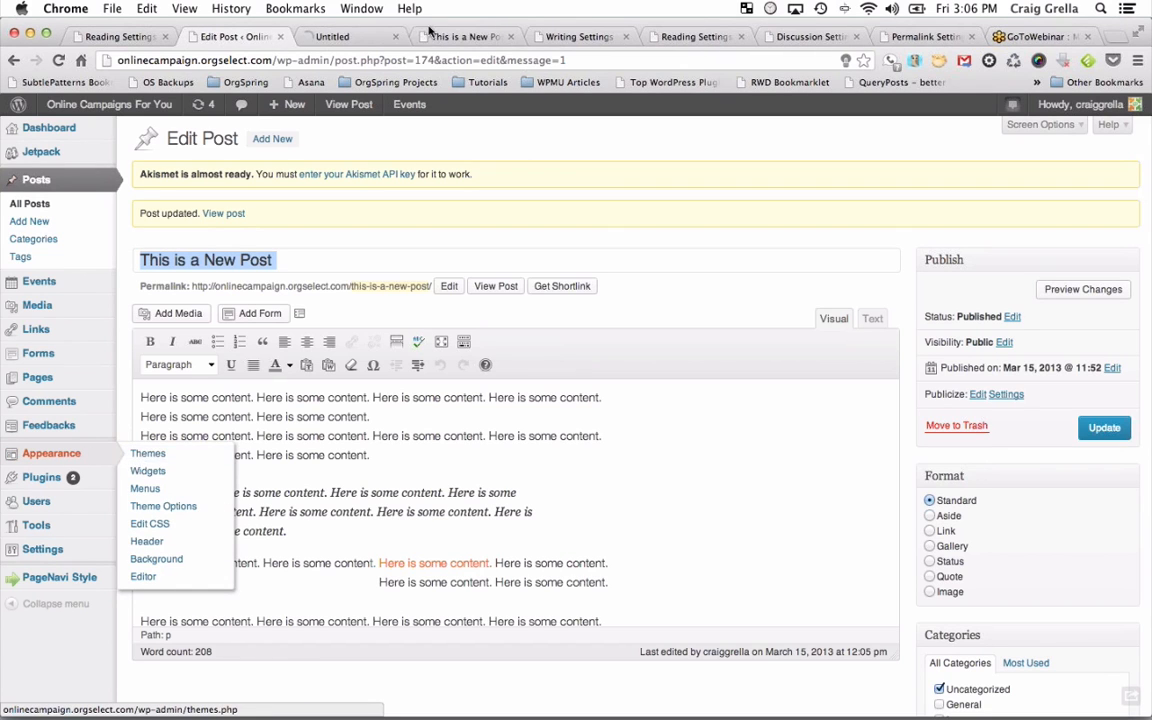
left_click(348, 37)
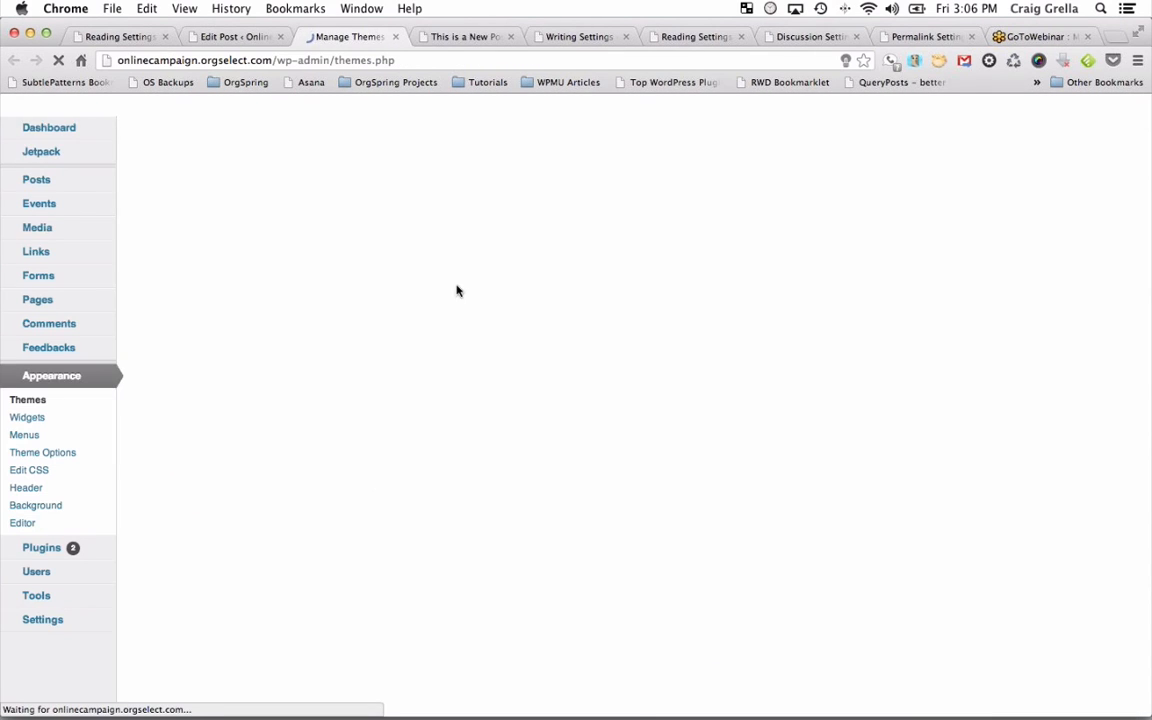
scroll(460, 372, "down", 5)
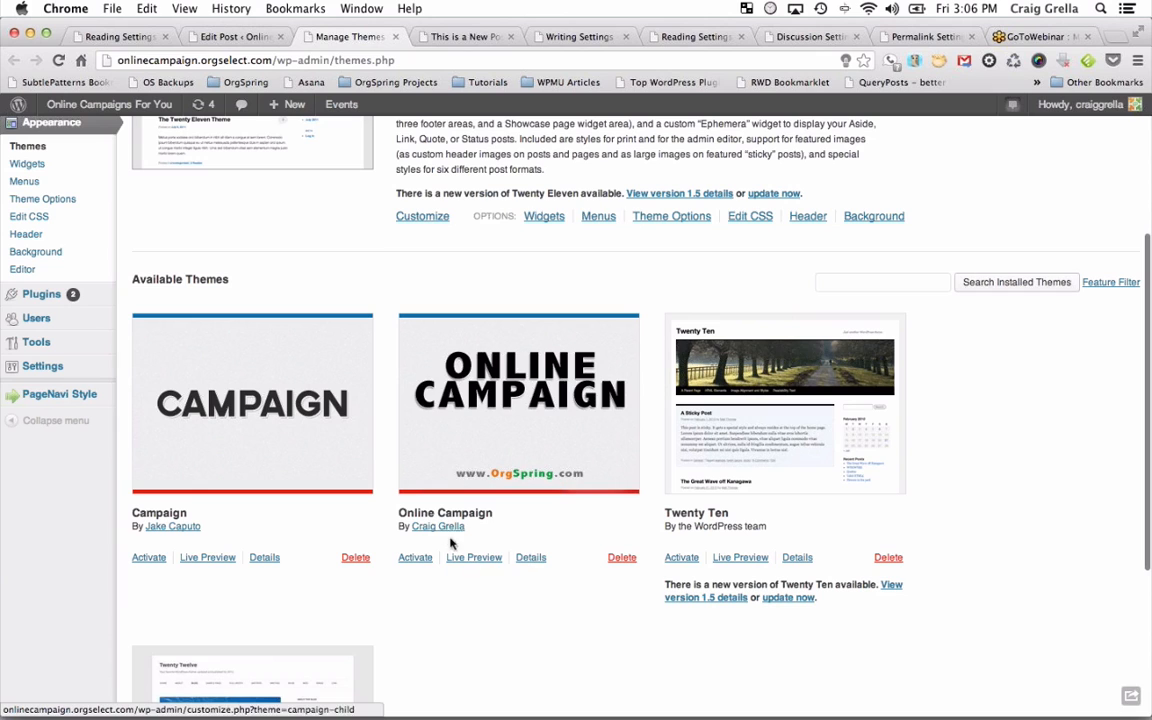
left_click(416, 563)
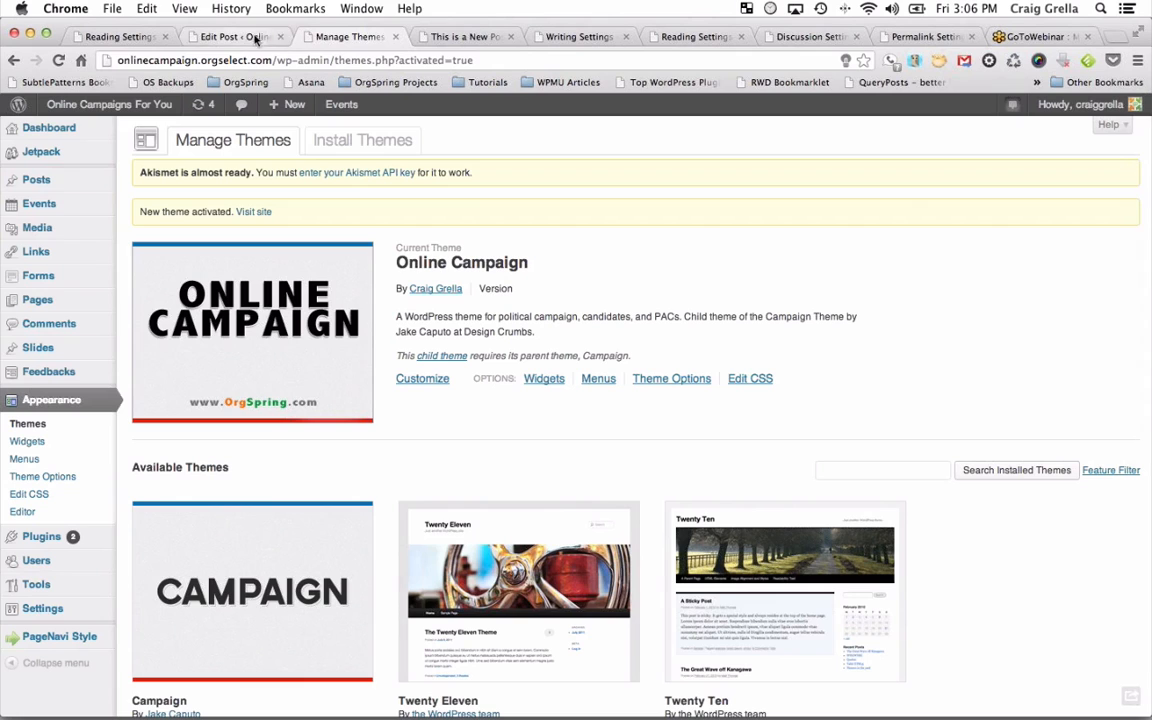
left_click(455, 37)
left_click(62, 63)
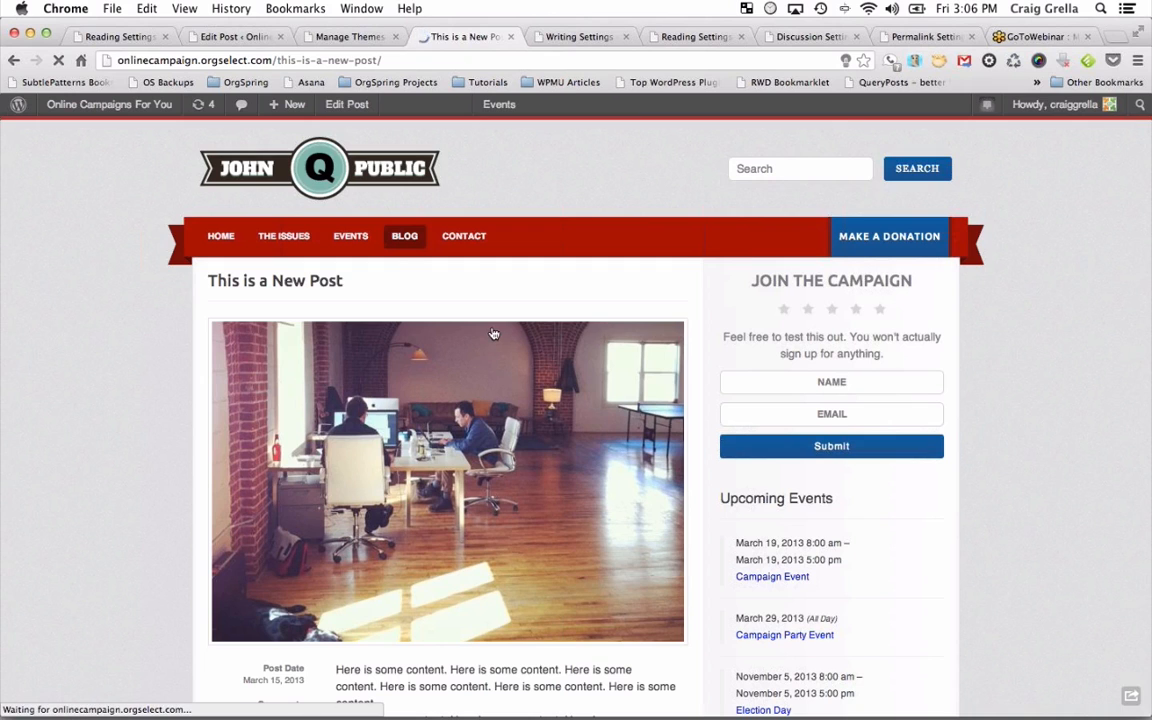
Check the Featured Image box in the post editor.
scroll(731, 404, "down", 3)
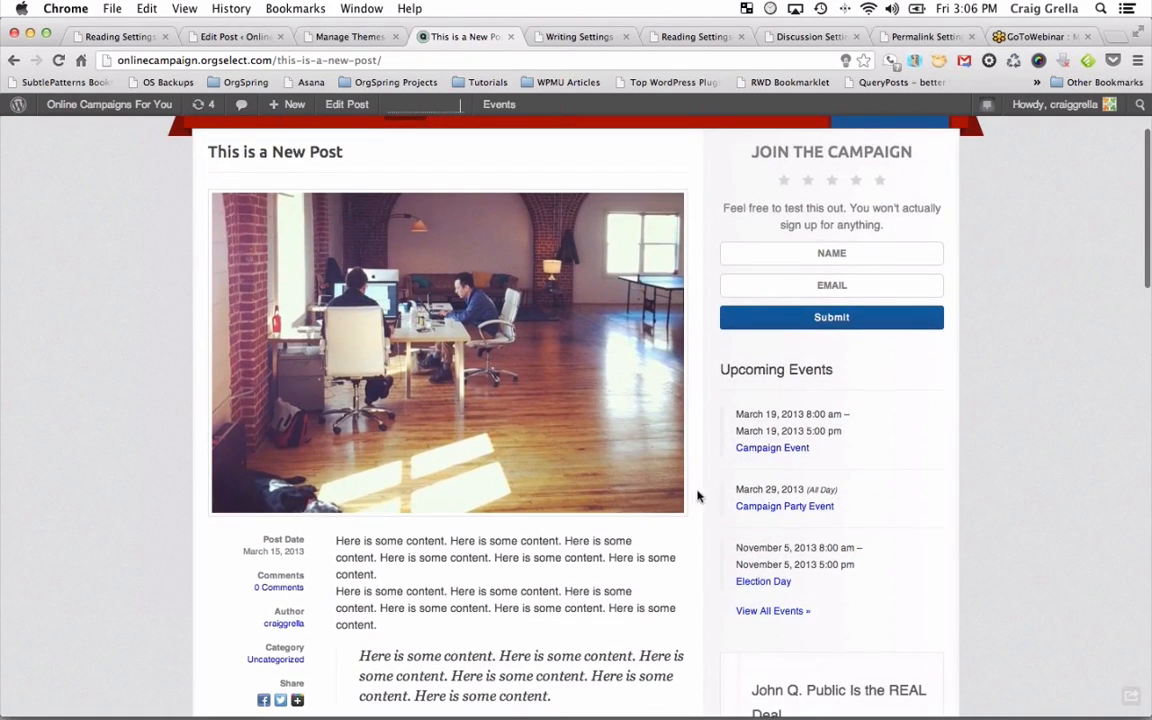
left_click(231, 36)
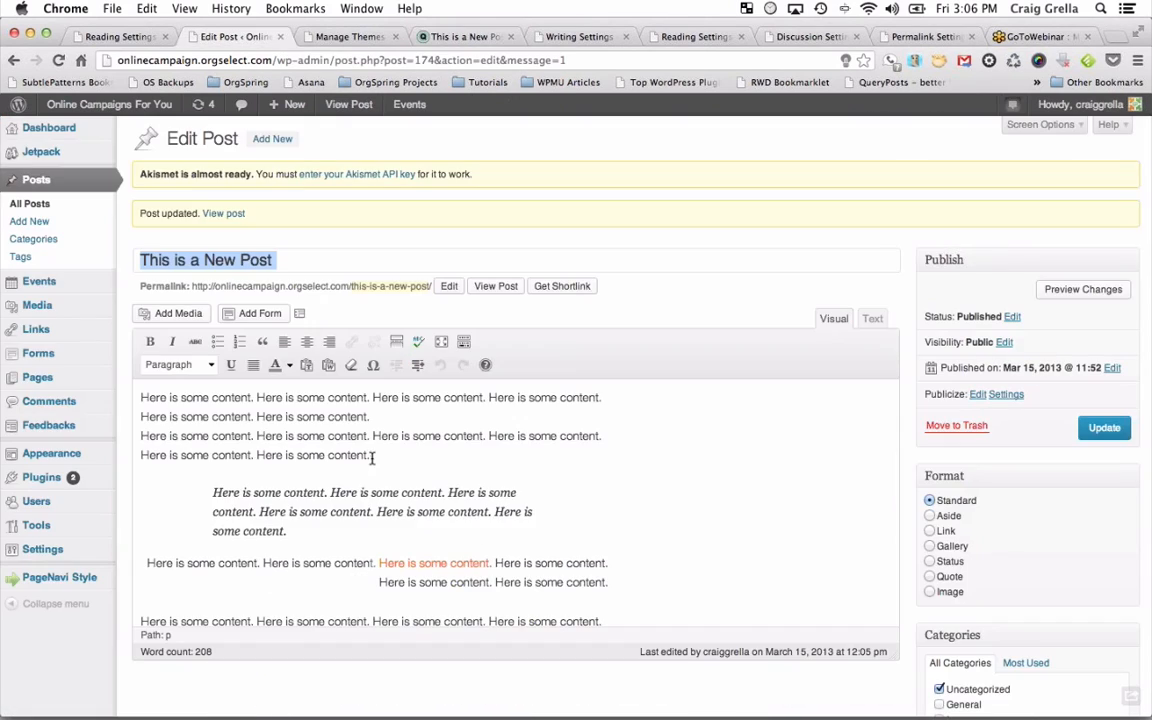
scroll(371, 458, "down", 5)
scroll(371, 458, "down", 5)
scroll(373, 458, "up", 5)
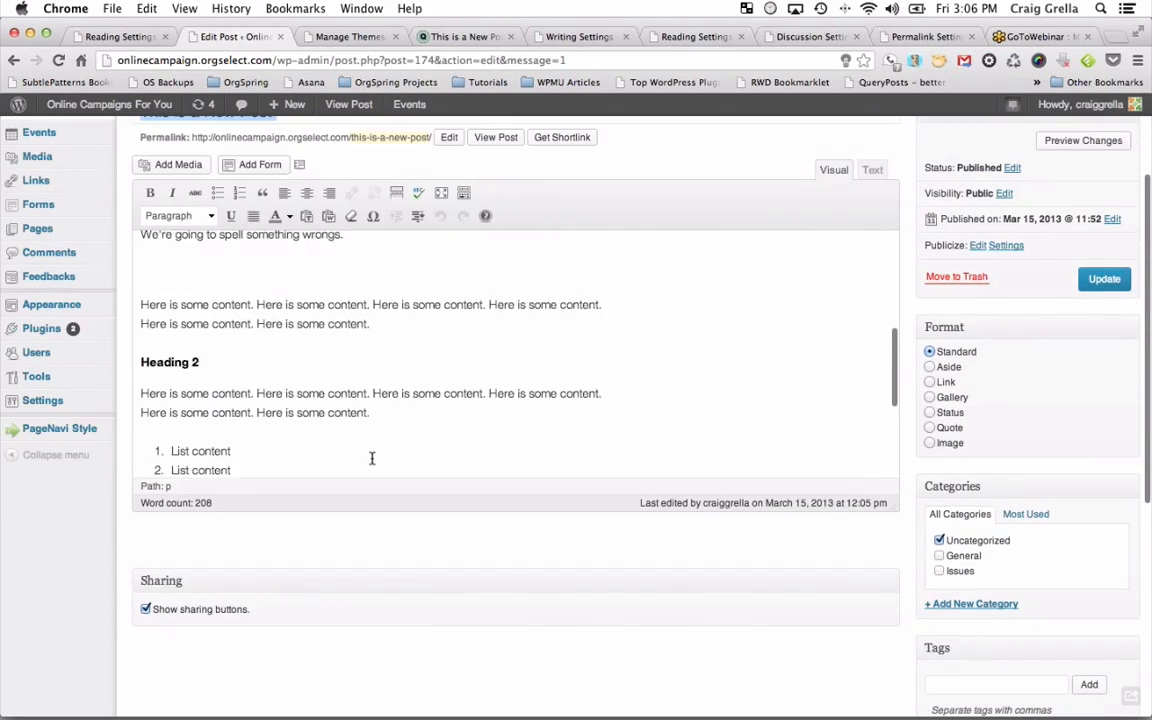
left_click_drag(892, 505, 873, 681)
scroll(613, 438, "up", 5)
scroll(613, 438, "up", 3)
scroll(956, 563, "down", 8)
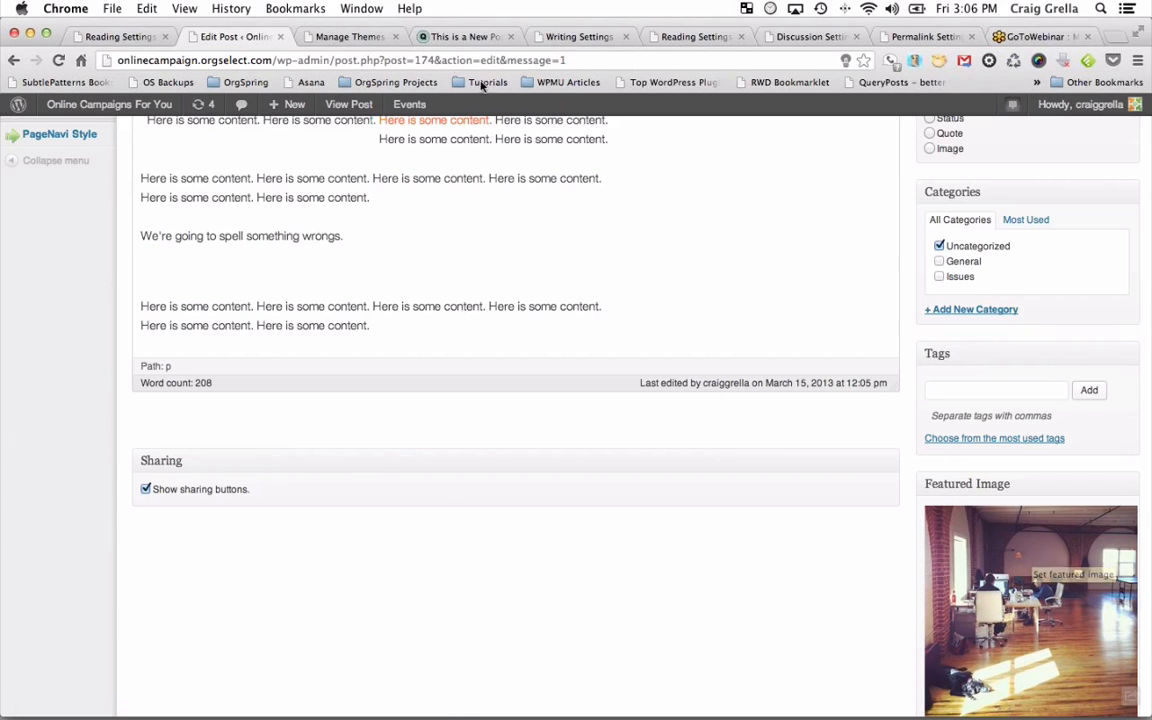
Review the published post, then open the BLOG listing from the site navigation.
left_click(426, 37)
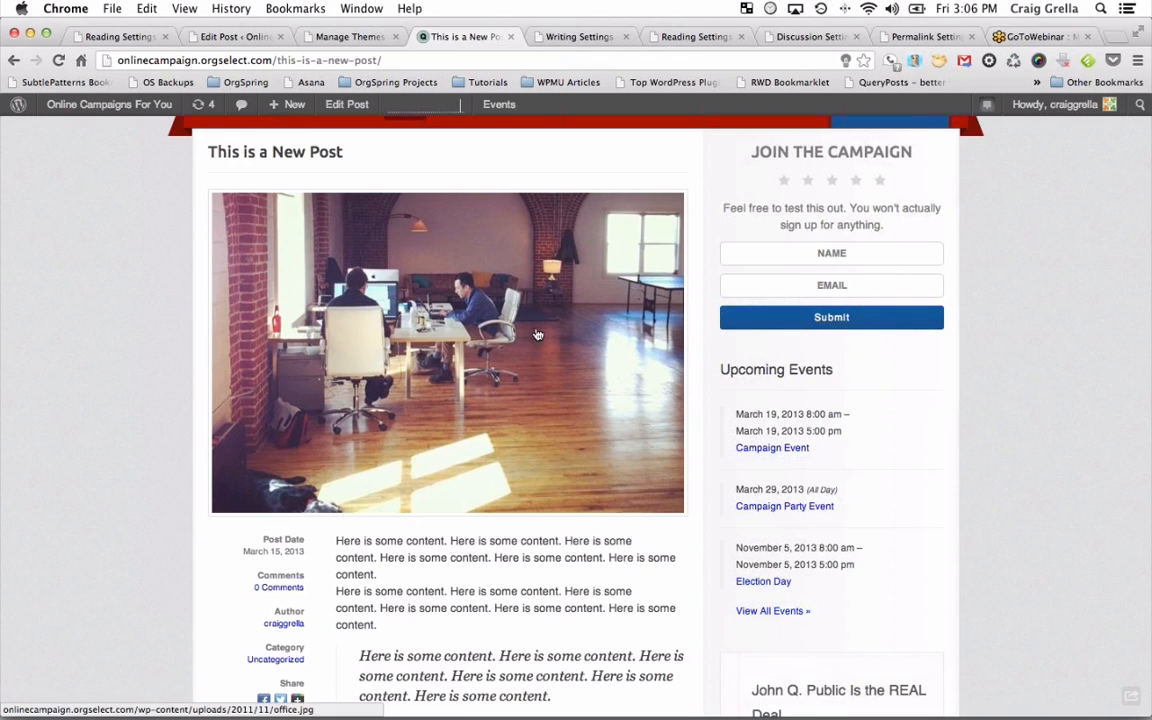
scroll(552, 349, "down", 5)
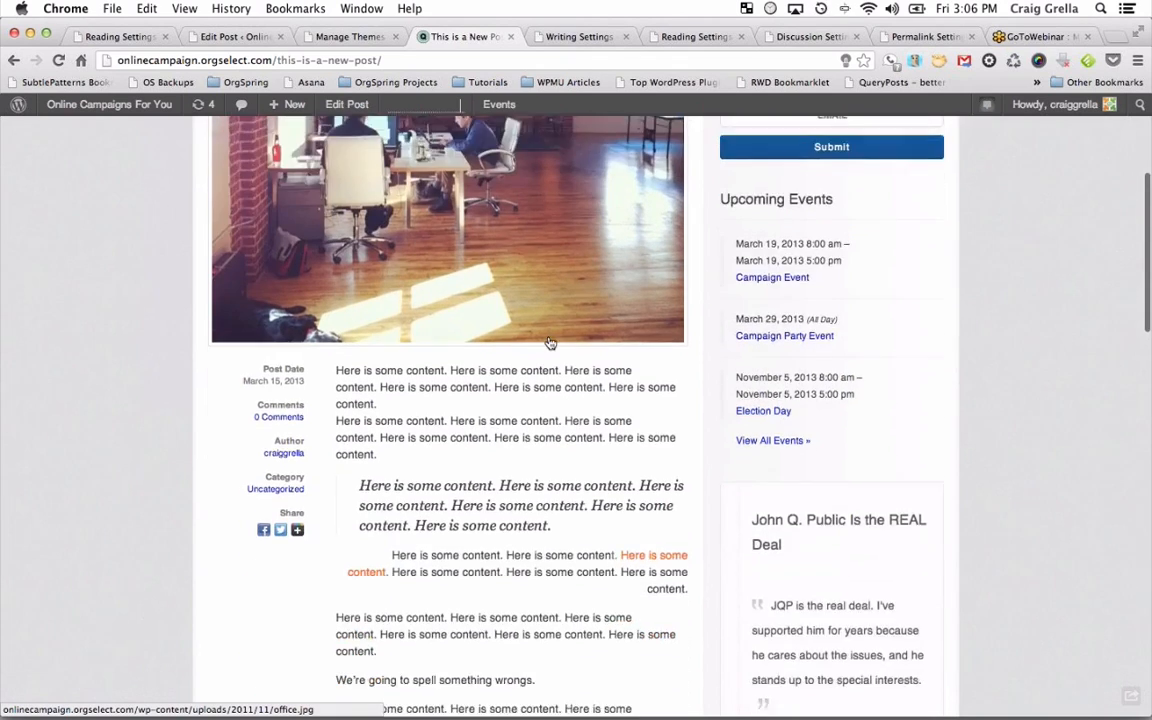
scroll(548, 337, "down", 1)
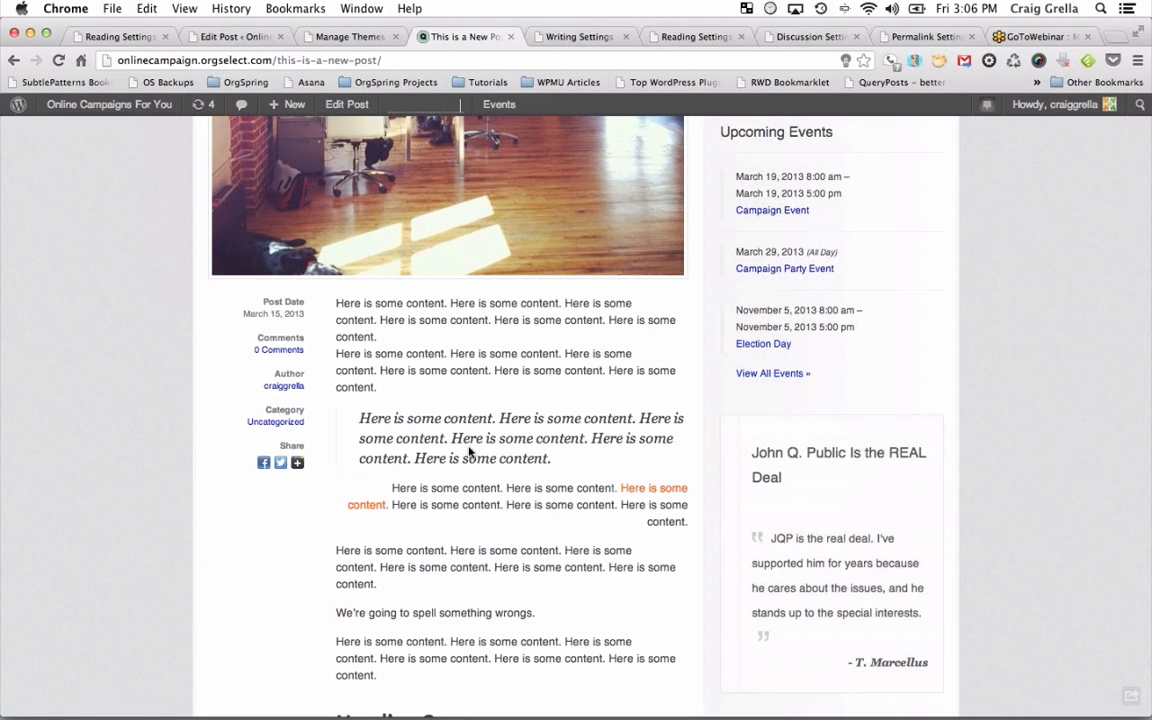
scroll(470, 452, "down", 5)
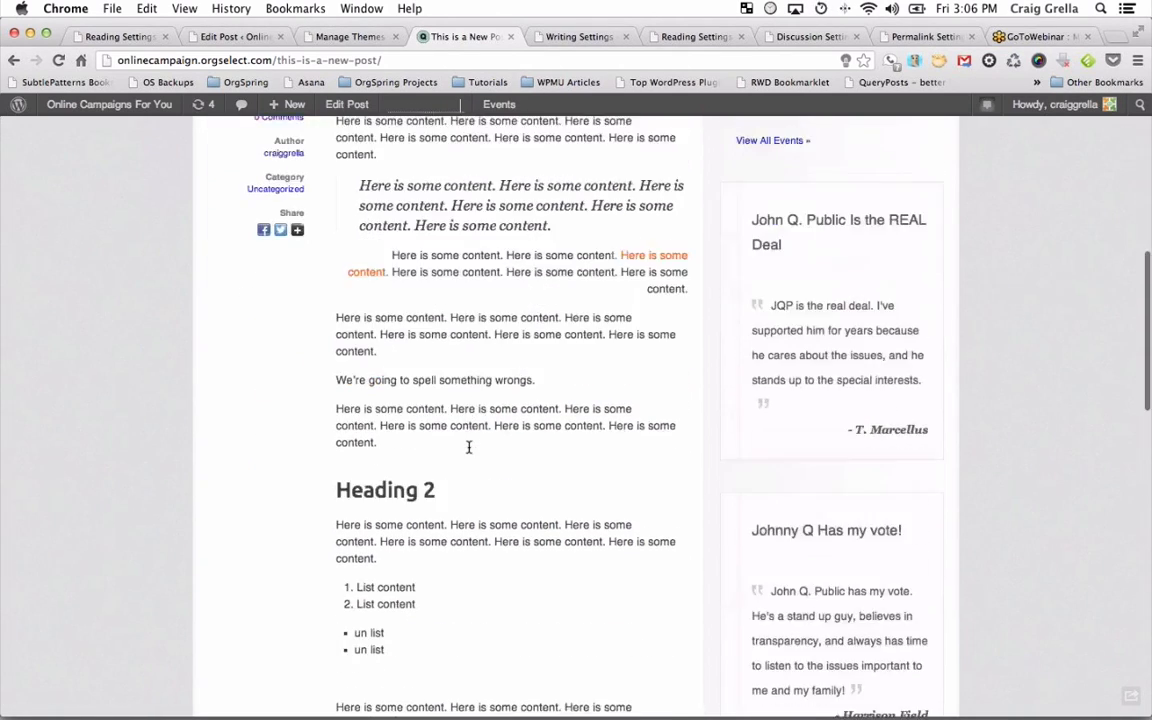
scroll(468, 447, "up", 12)
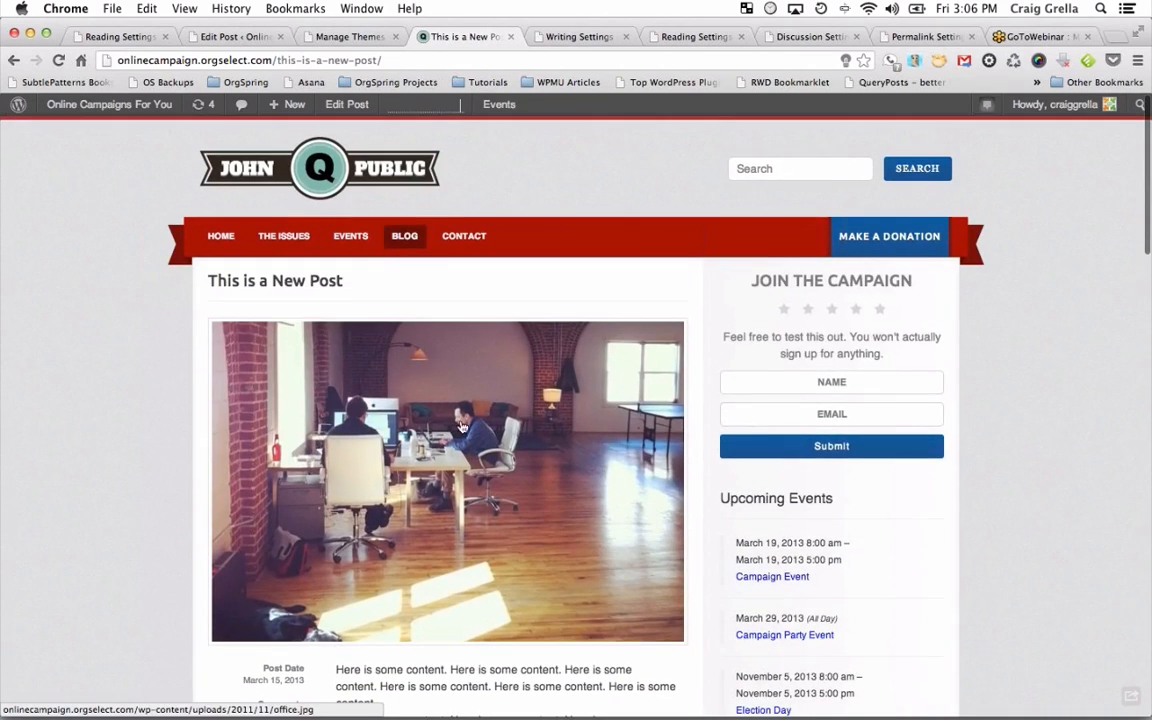
left_click(407, 238)
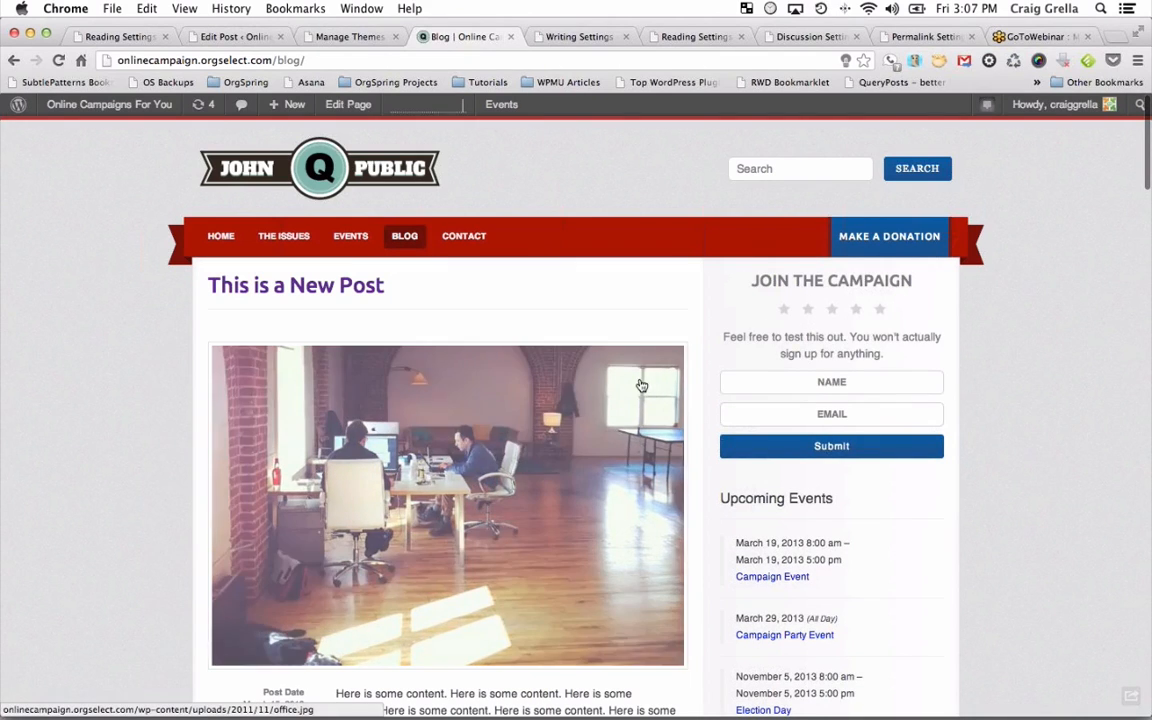
Play the embedded news video on the blog, then pause, mute and resume it.
scroll(642, 386, "down", 10)
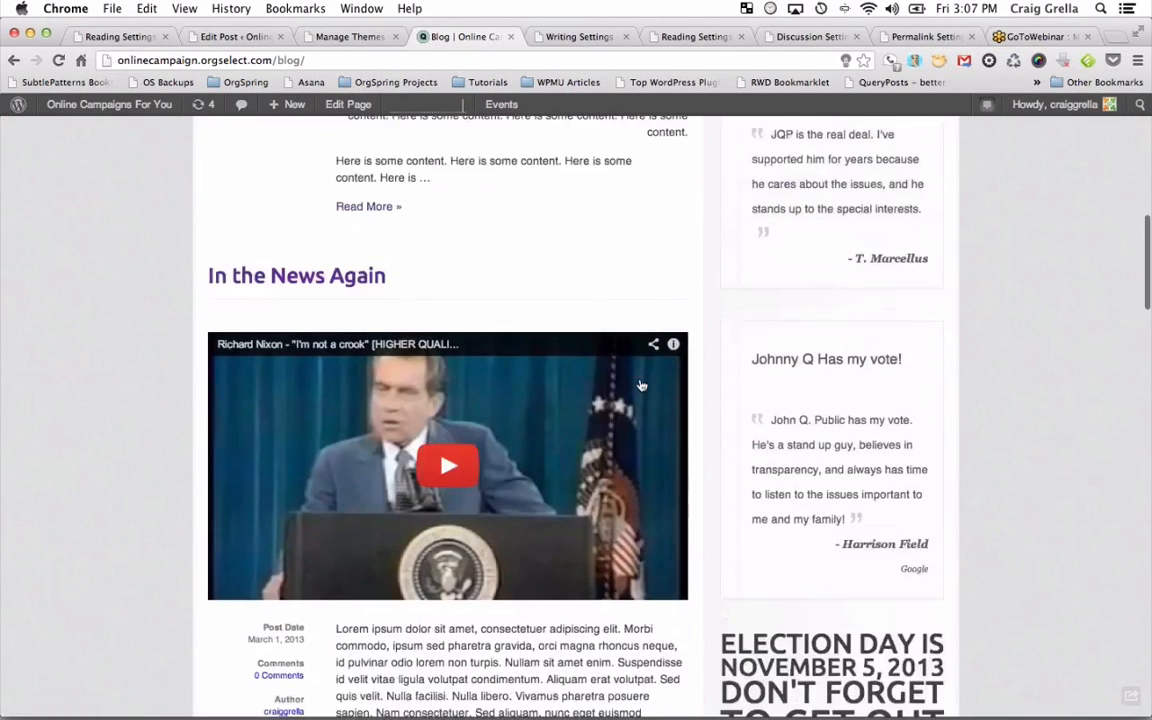
scroll(642, 386, "down", 2)
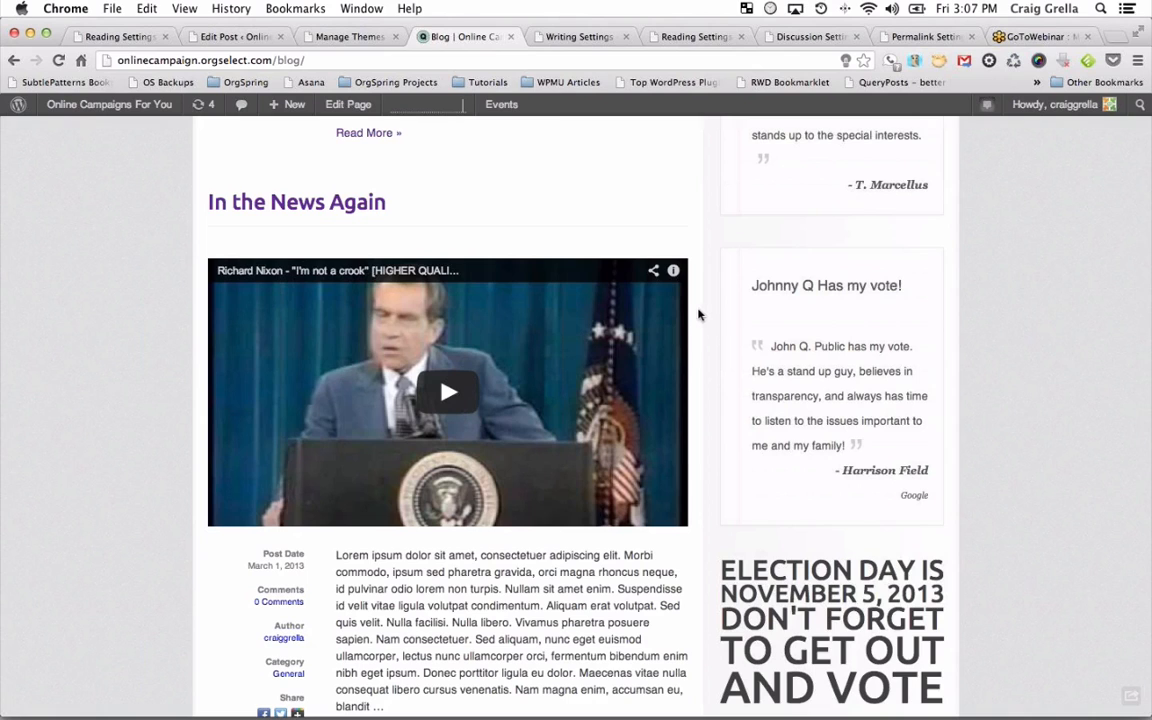
left_click(449, 397)
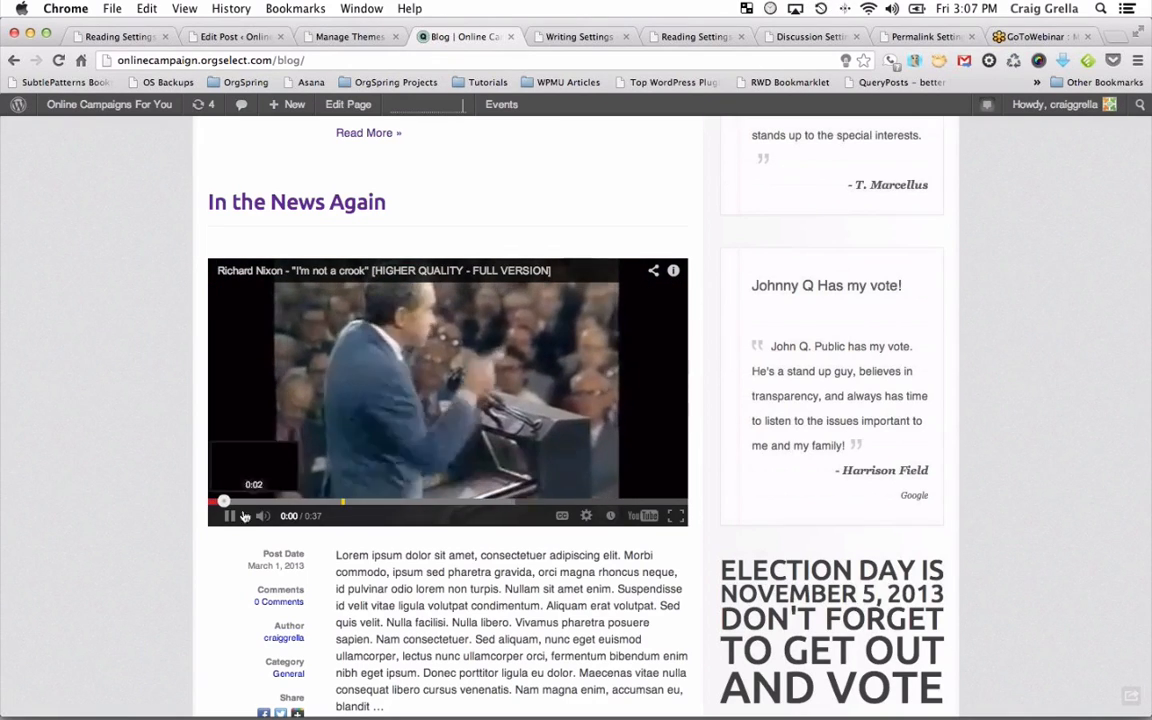
left_click(241, 518)
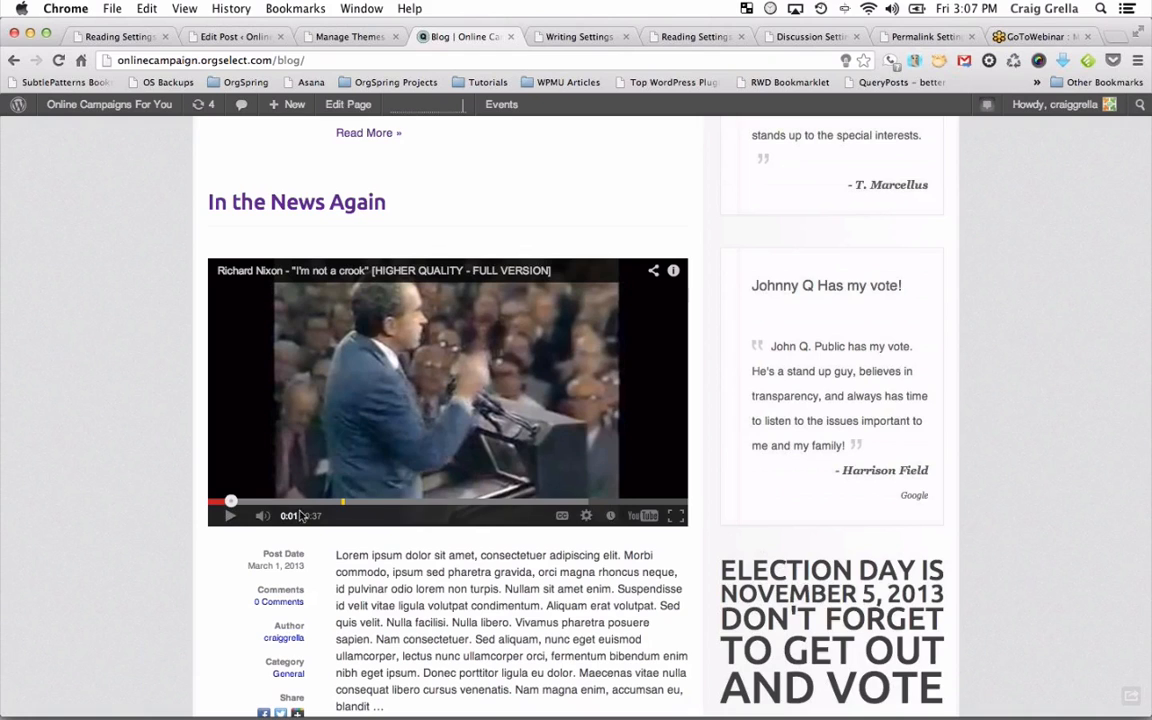
left_click(262, 516)
left_click(230, 517)
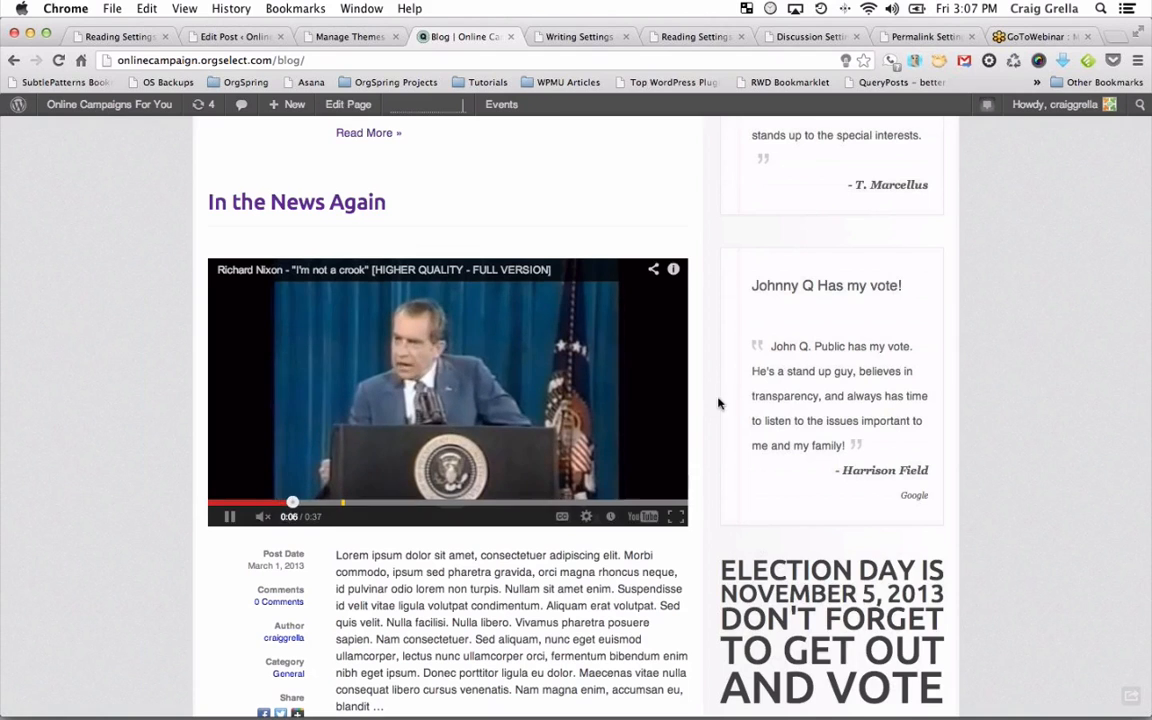
Scroll back up the blog and return to the Manage Themes page.
scroll(702, 406, "down", 5)
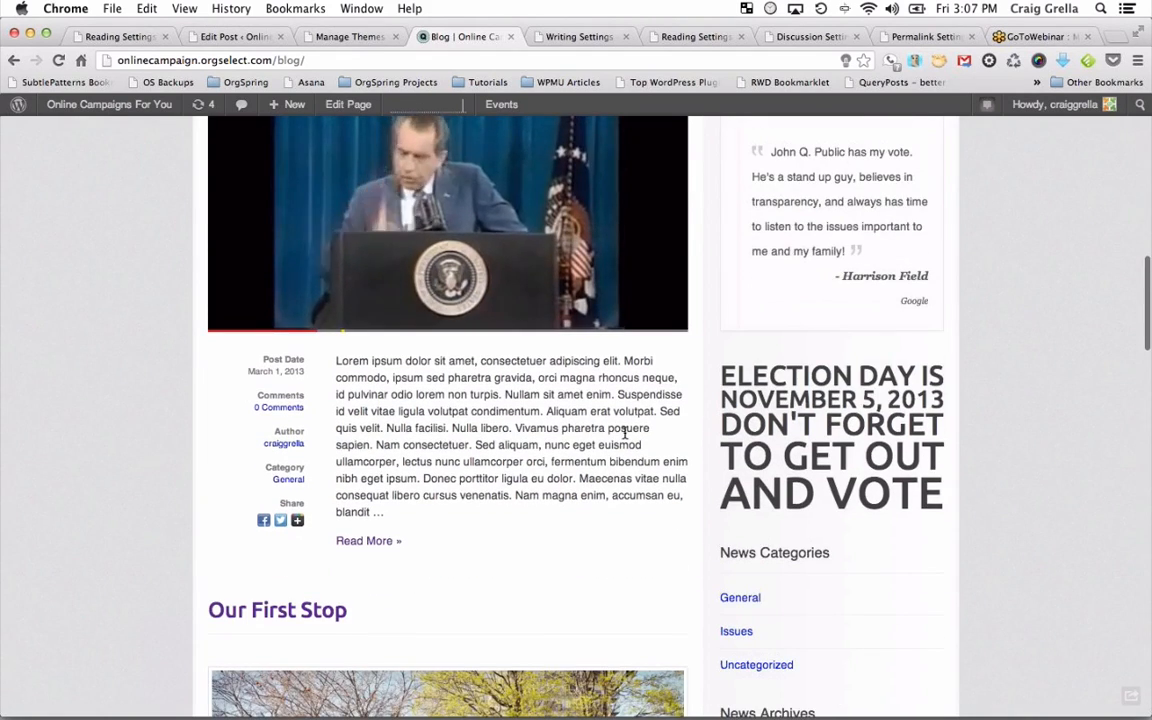
scroll(624, 434, "up", 6)
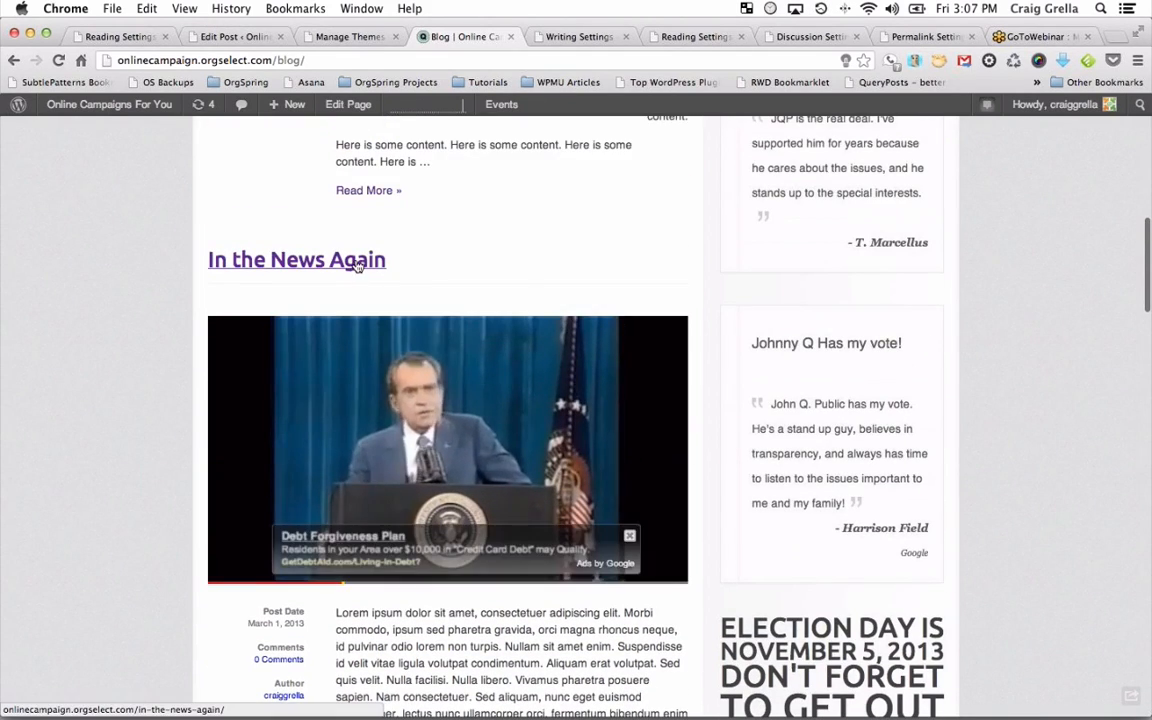
scroll(679, 352, "up", 8)
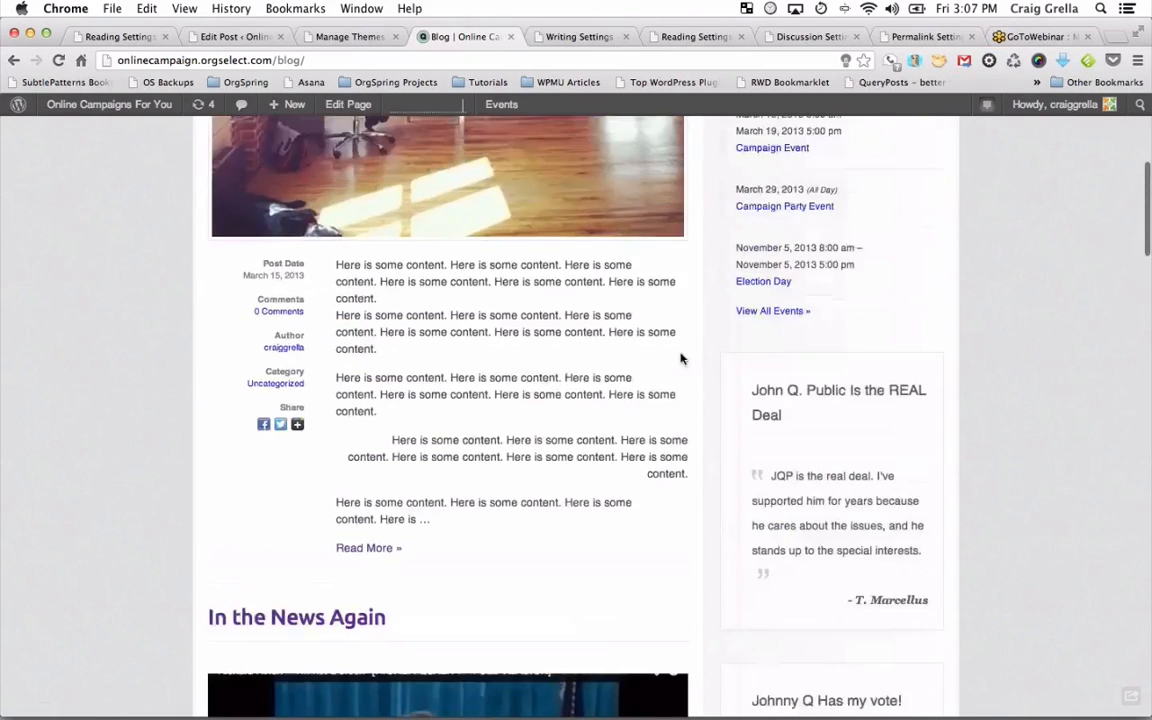
scroll(681, 358, "up", 10)
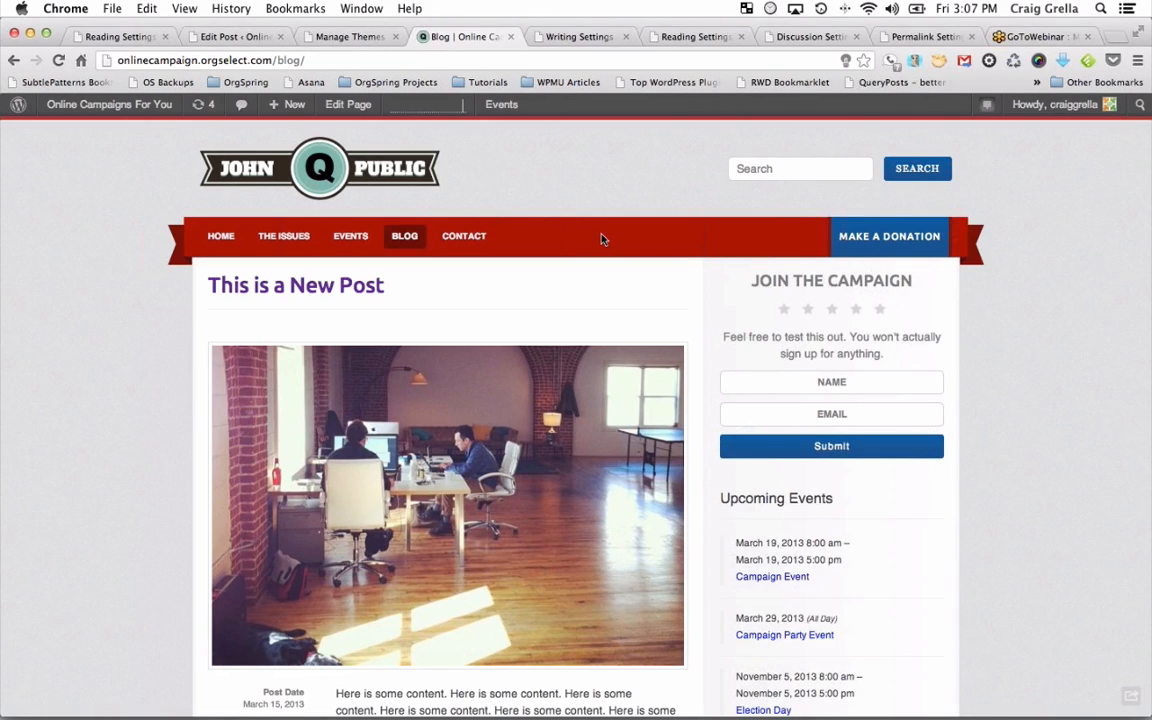
left_click(349, 38)
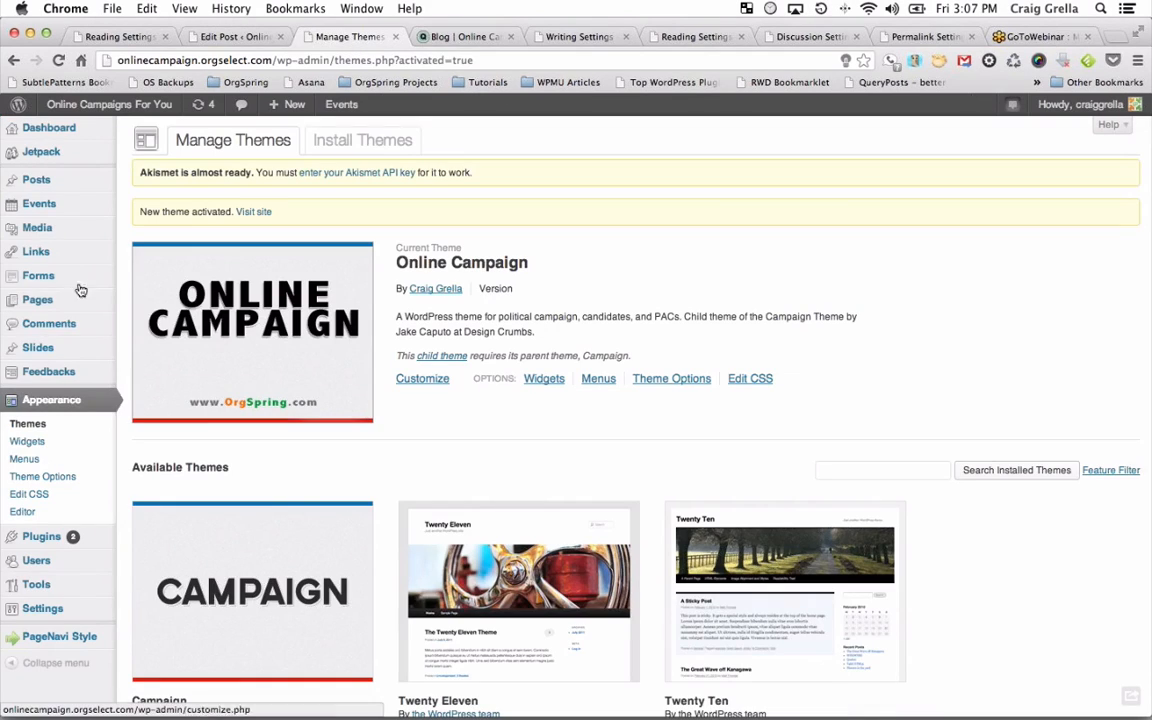
Open the Online Campaign home page and scroll down to the Latest Posts section.
left_click(455, 37)
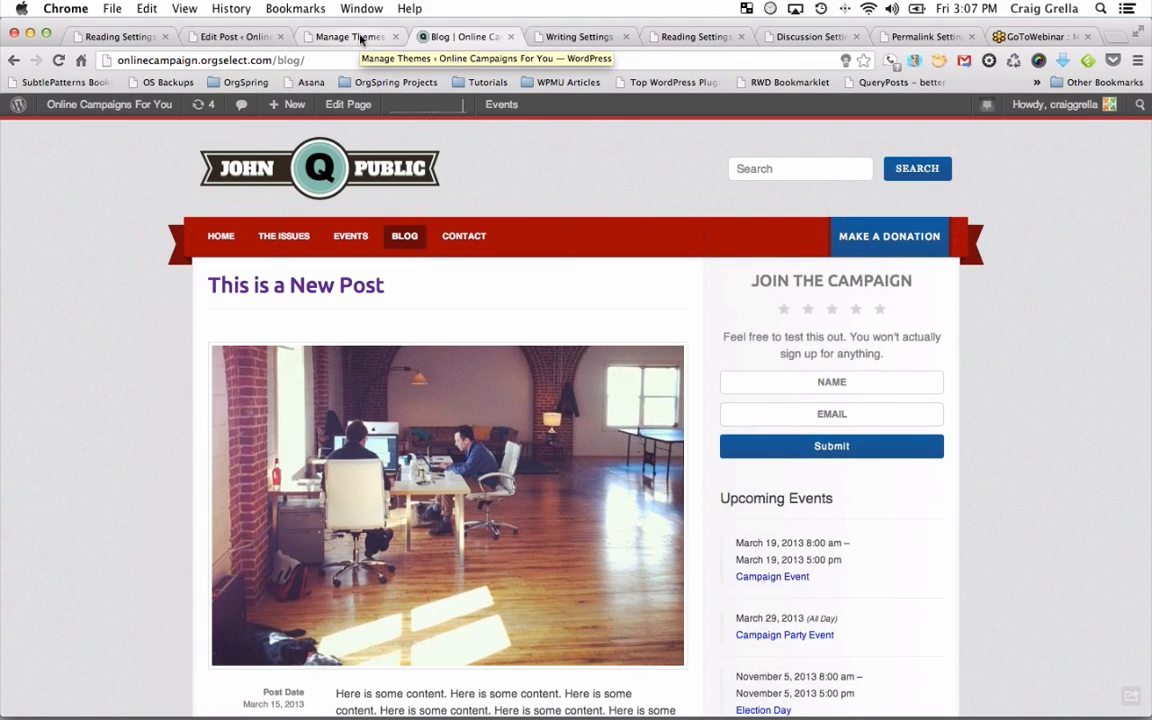
left_click(221, 237)
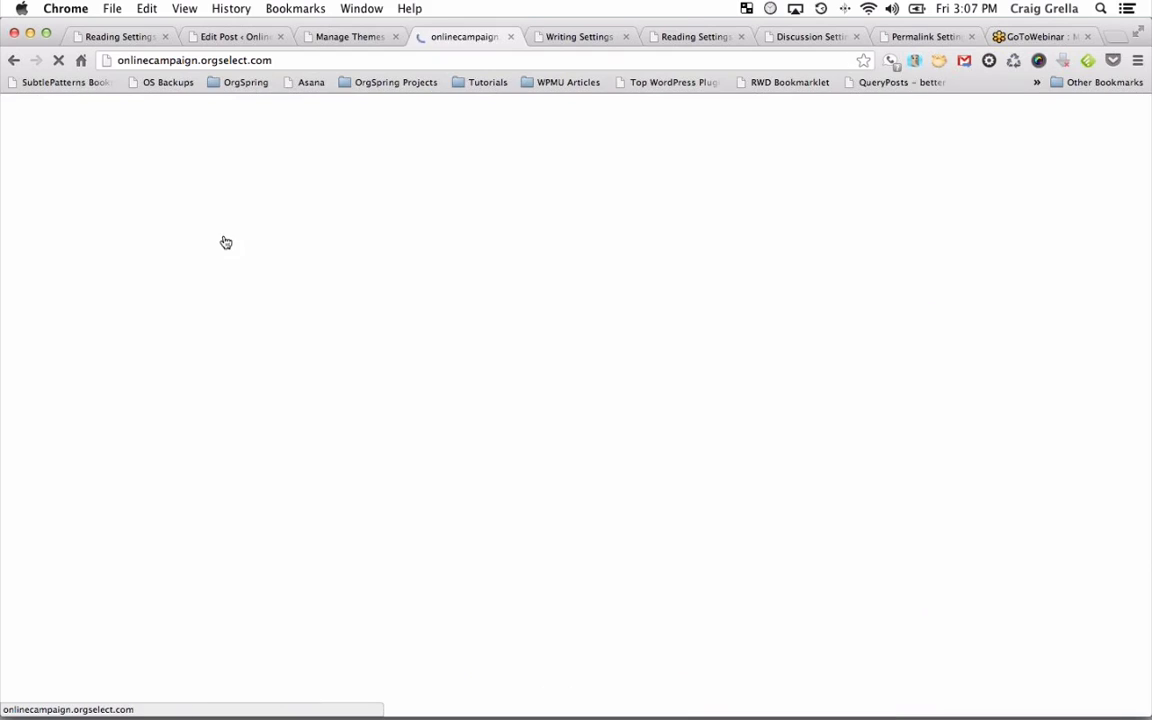
scroll(393, 494, "down", 3)
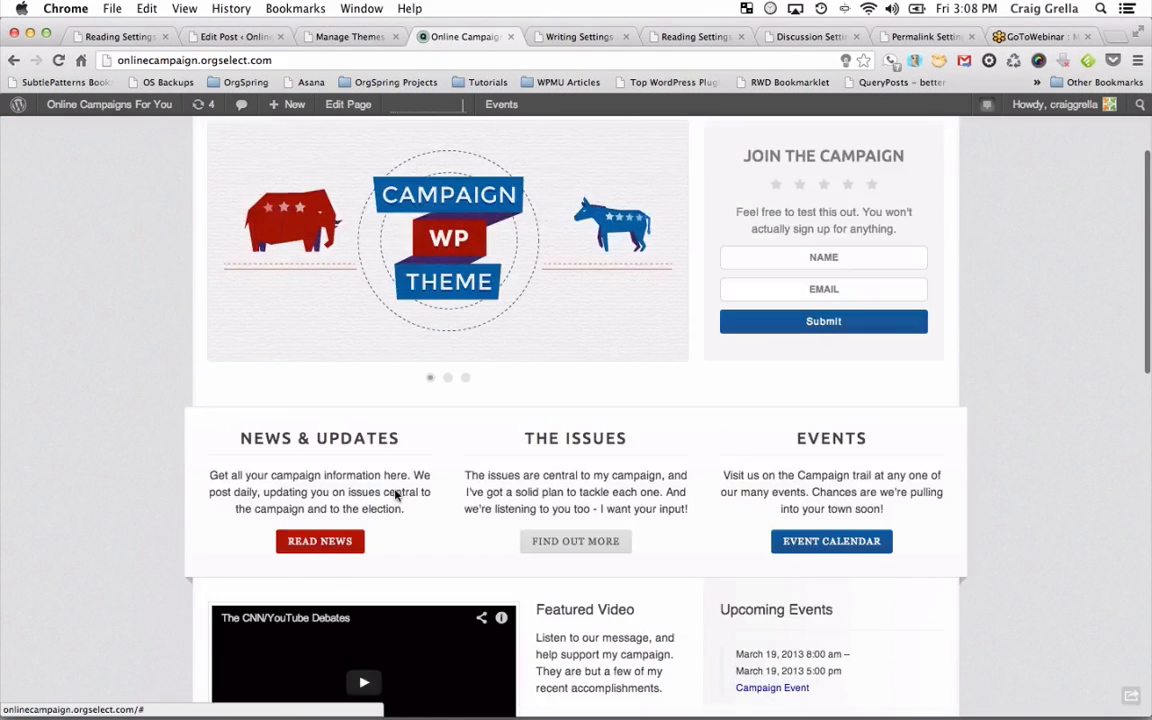
scroll(393, 550, "down", 3)
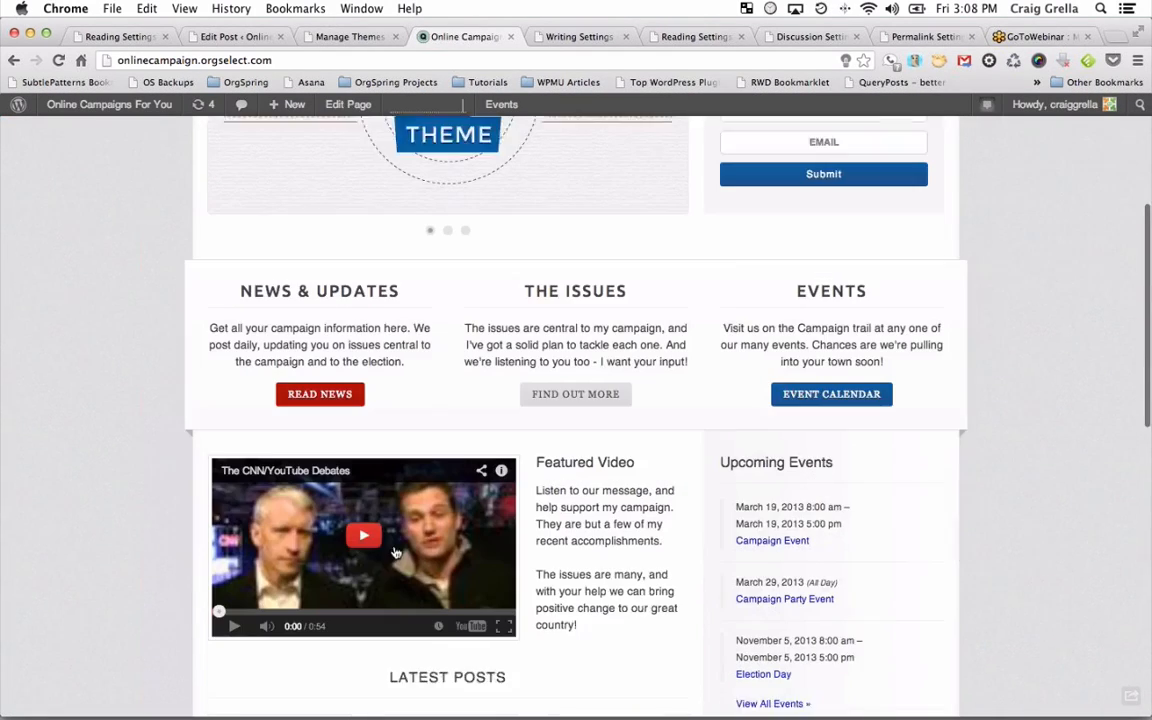
scroll(808, 458, "down", 5)
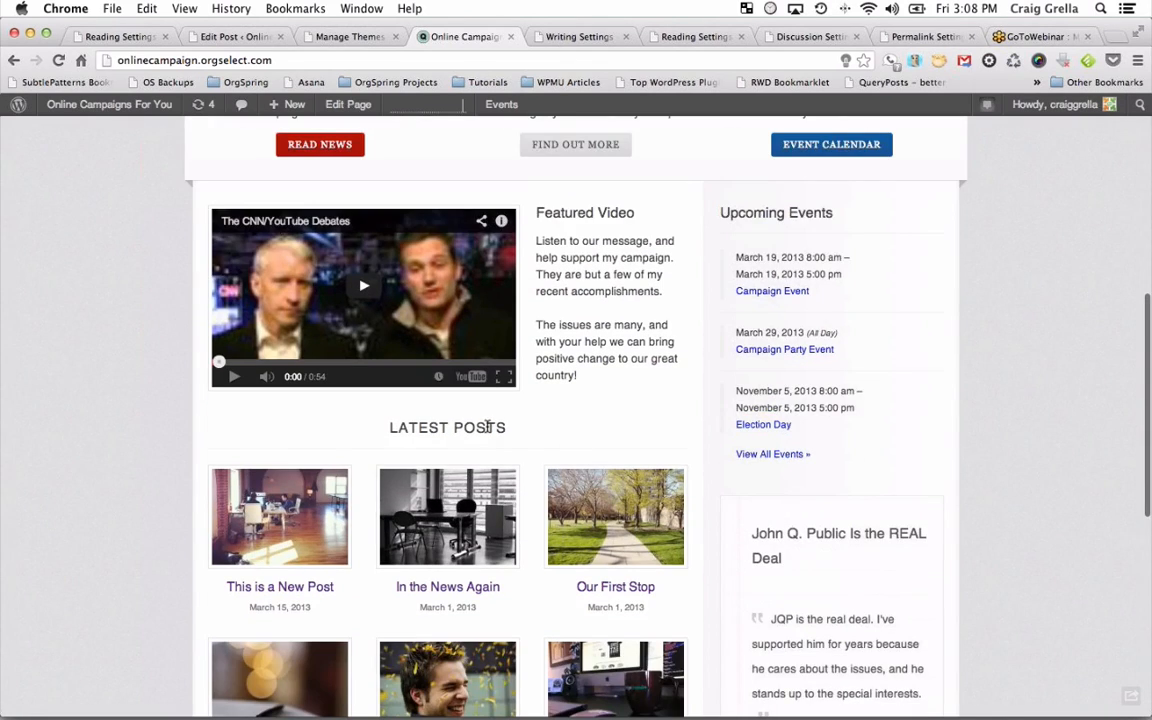
scroll(487, 427, "down", 3)
scroll(804, 327, "up", 13)
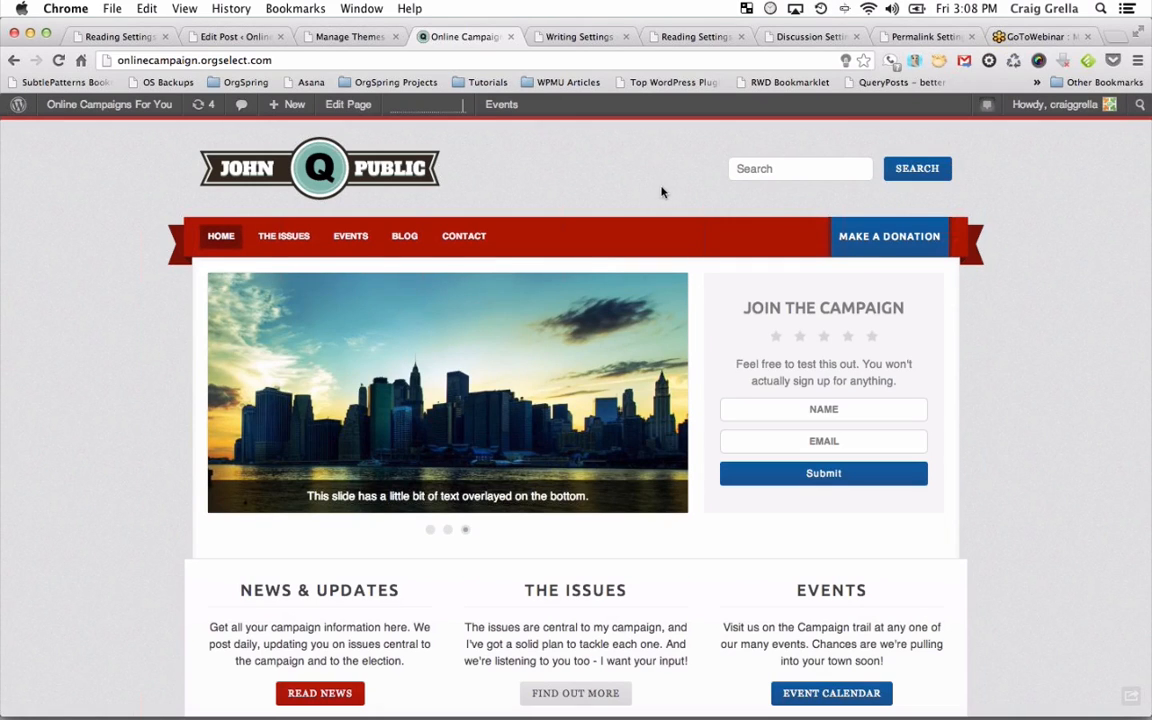
Switch the active theme from Online Campaign to Twenty Twelve and reload the site with Cmd+R.
left_click(345, 36)
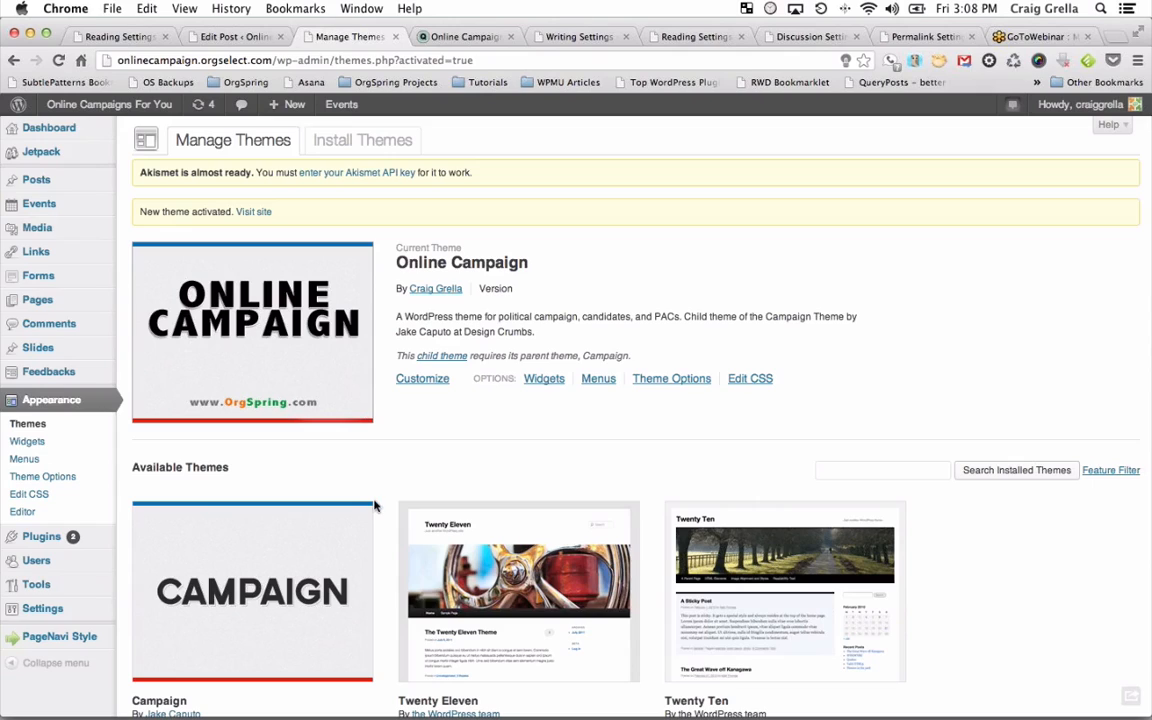
scroll(372, 500, "down", 5)
scroll(374, 505, "down", 3)
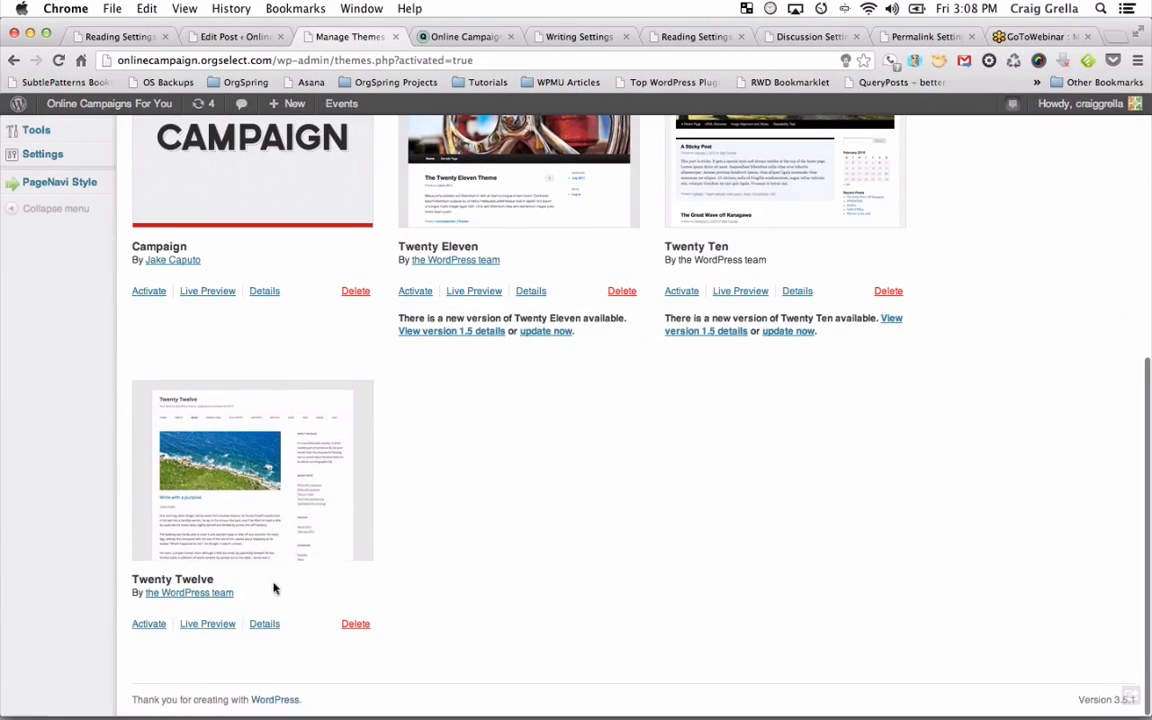
left_click(156, 624)
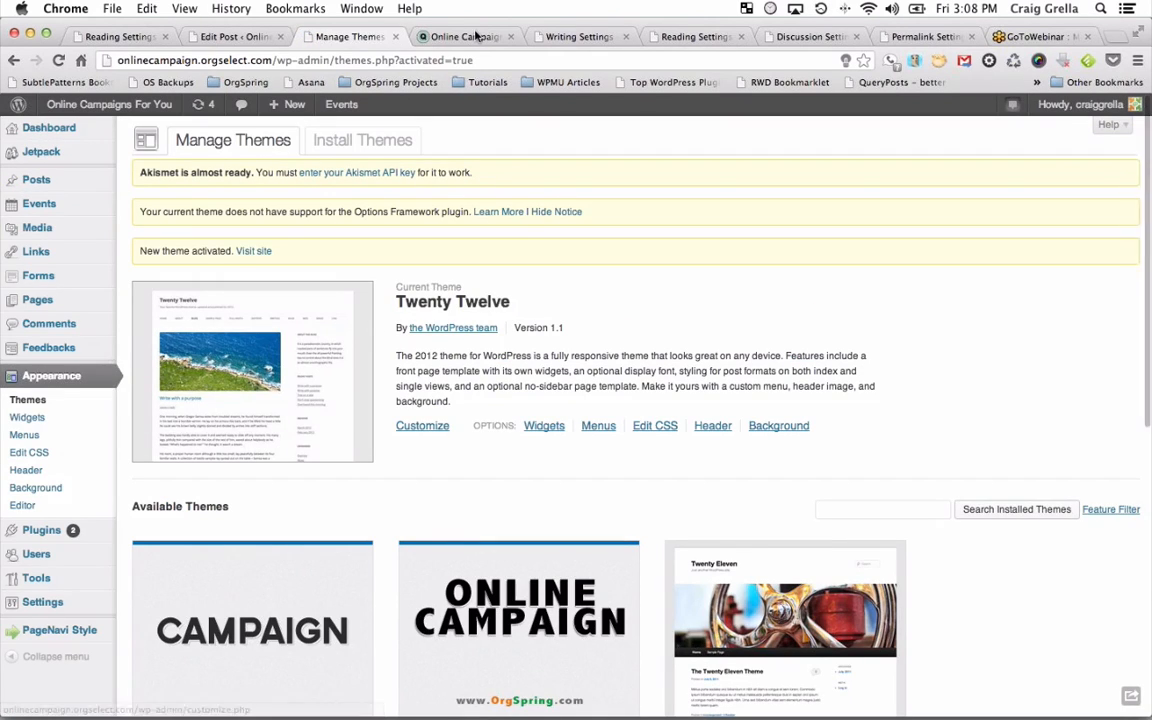
left_click(477, 36)
key("super+r")
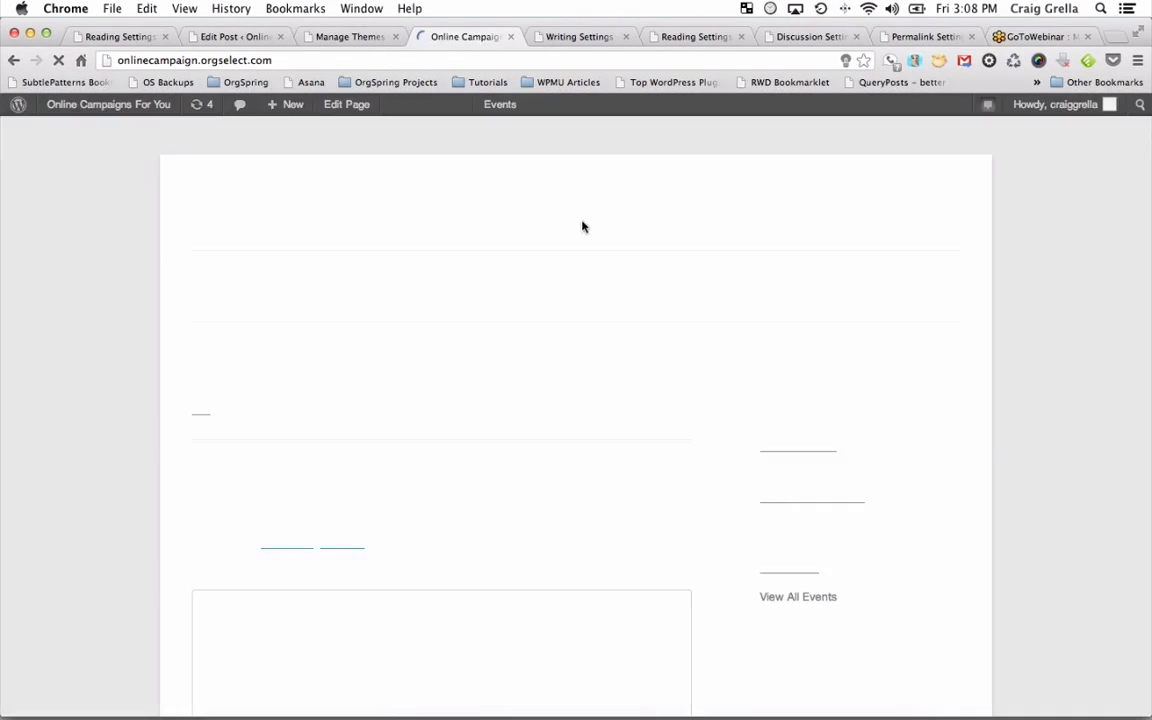
Review the post and its office featured image on the Twenty Twelve blog page, then switch tabs.
scroll(573, 360, "down", 2)
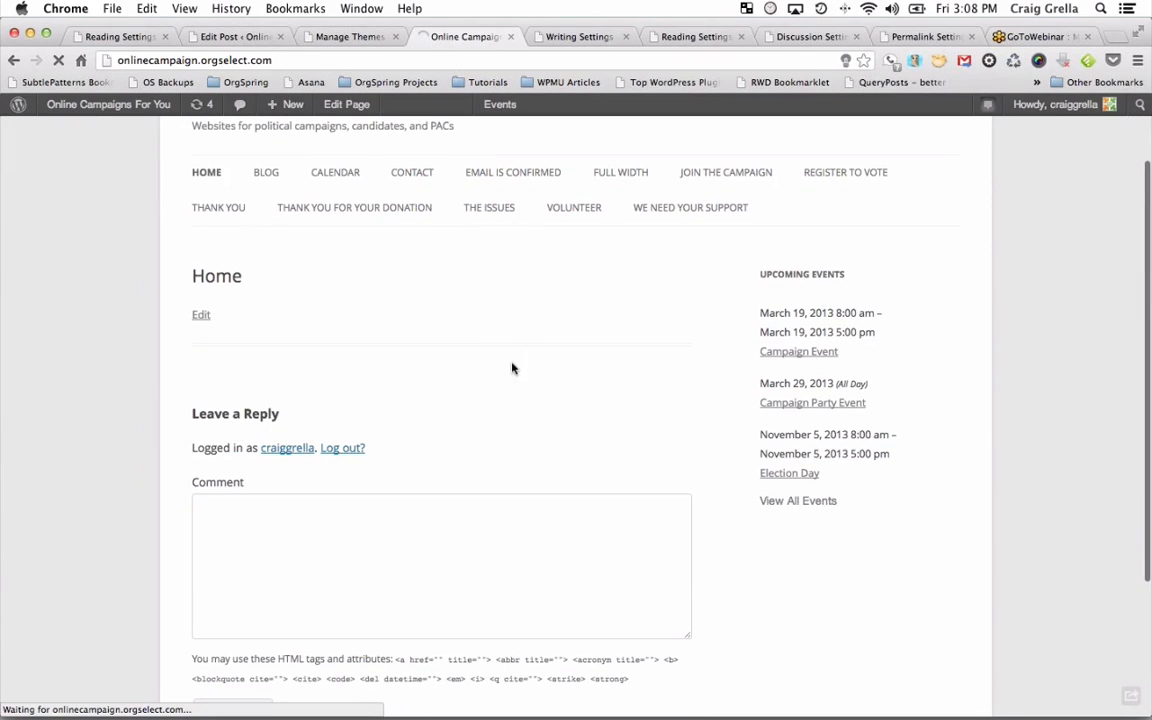
scroll(508, 456, "down", 4)
scroll(508, 456, "down", 3)
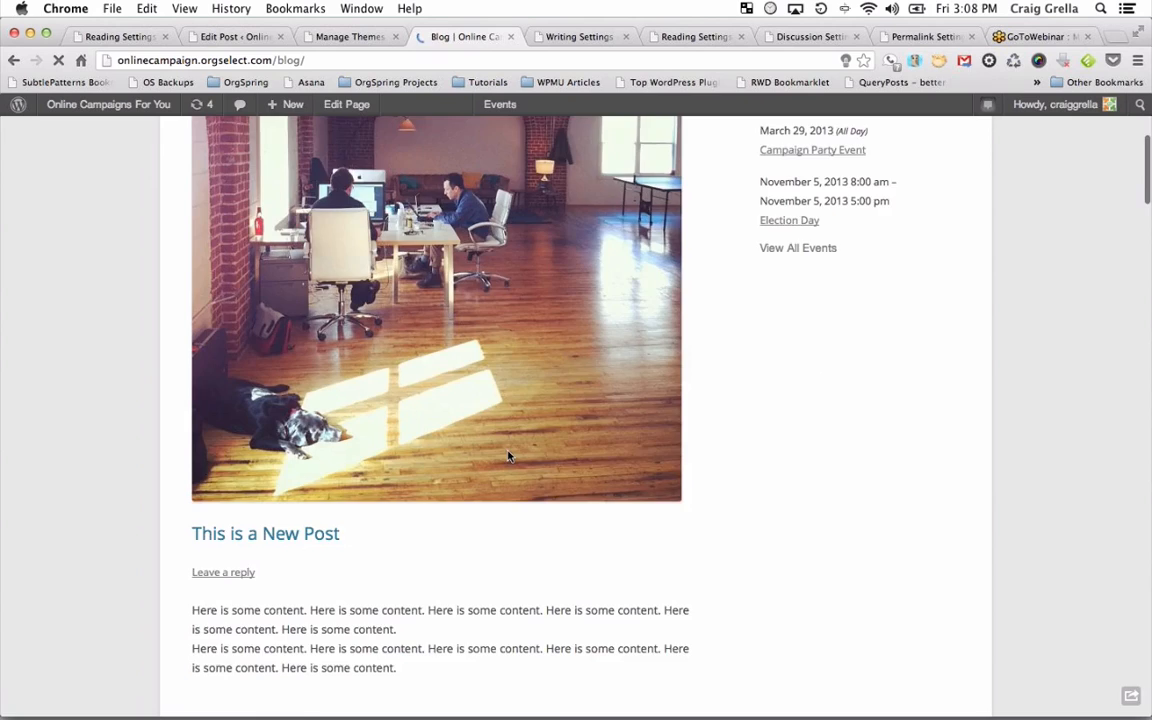
scroll(560, 420, "up", 5)
scroll(508, 378, "down", 18)
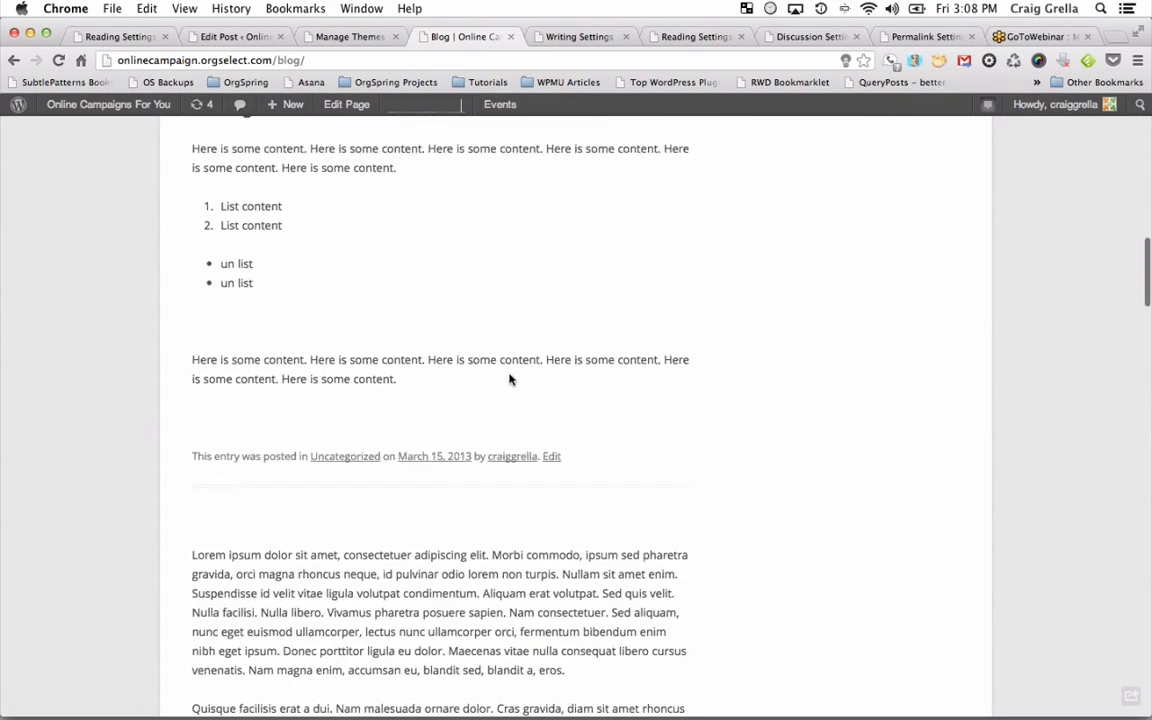
scroll(500, 350, "up", 20)
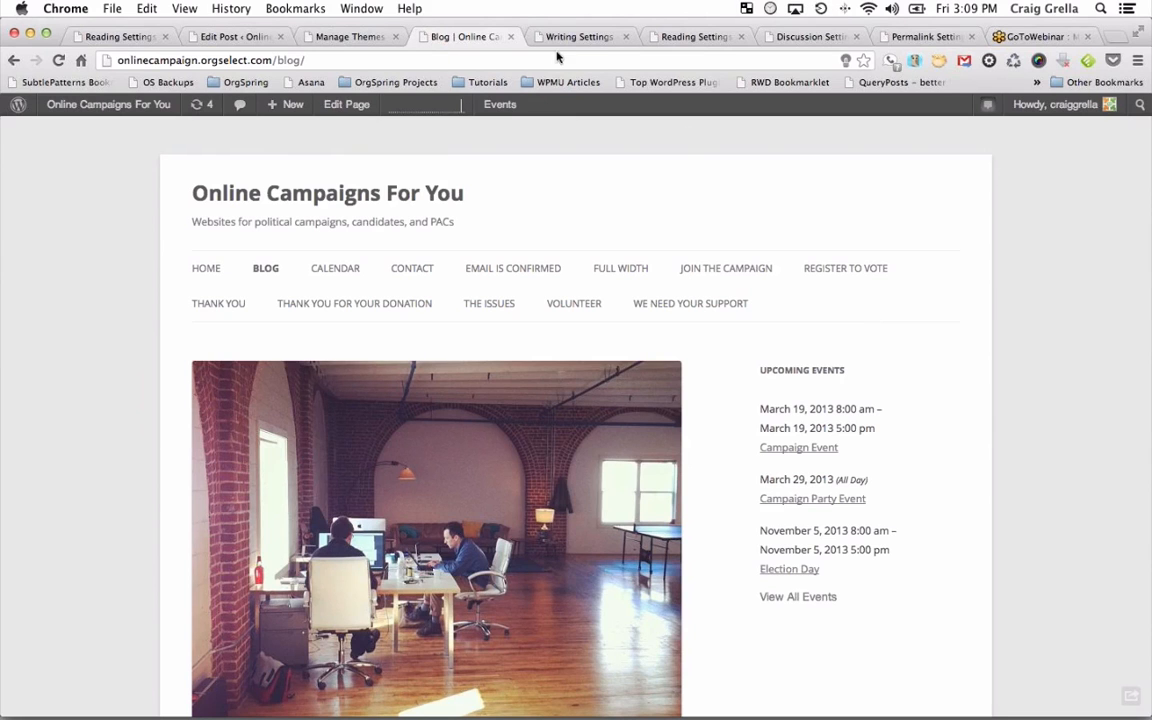
left_click(355, 37)
File the post under the General and Issues categories.
left_click(247, 40)
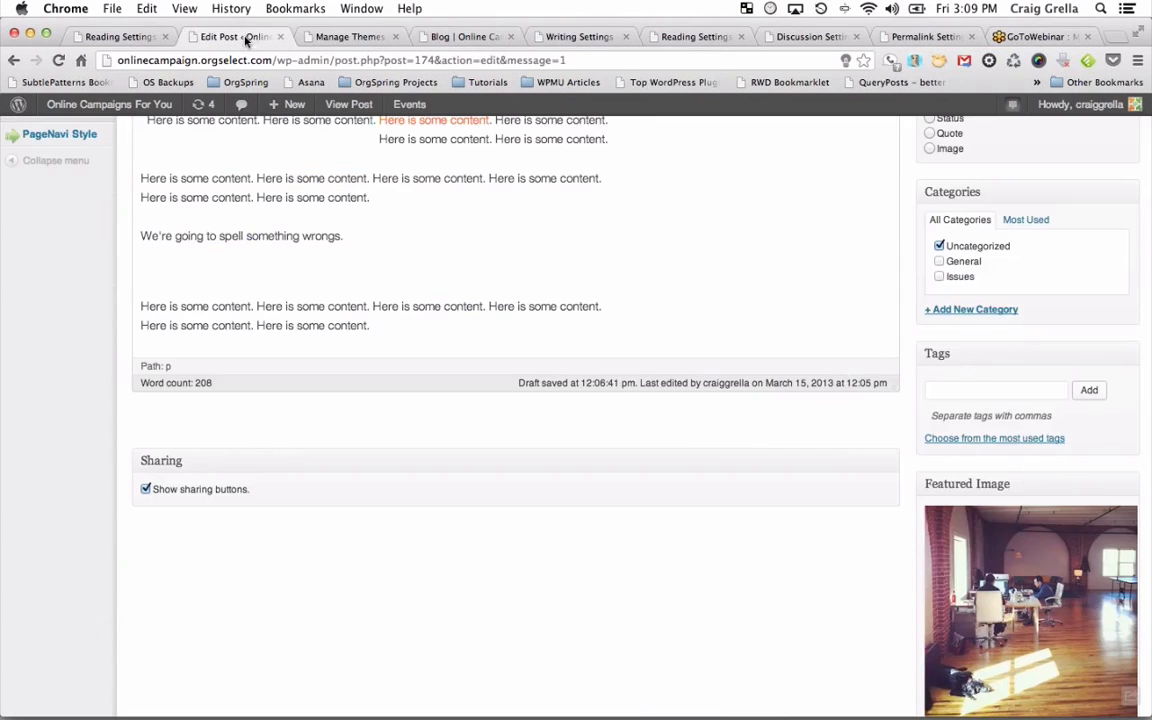
scroll(550, 283, "up", 10)
scroll(550, 284, "down", 2)
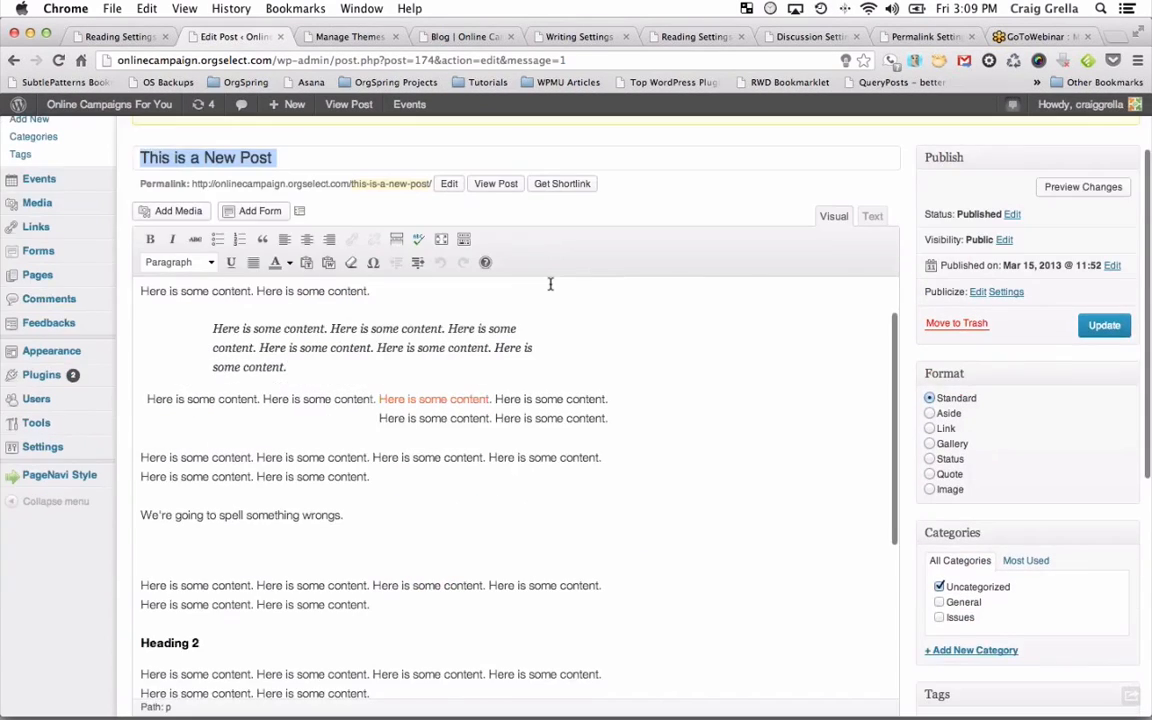
scroll(550, 284, "down", 10)
scroll(550, 284, "up", 2)
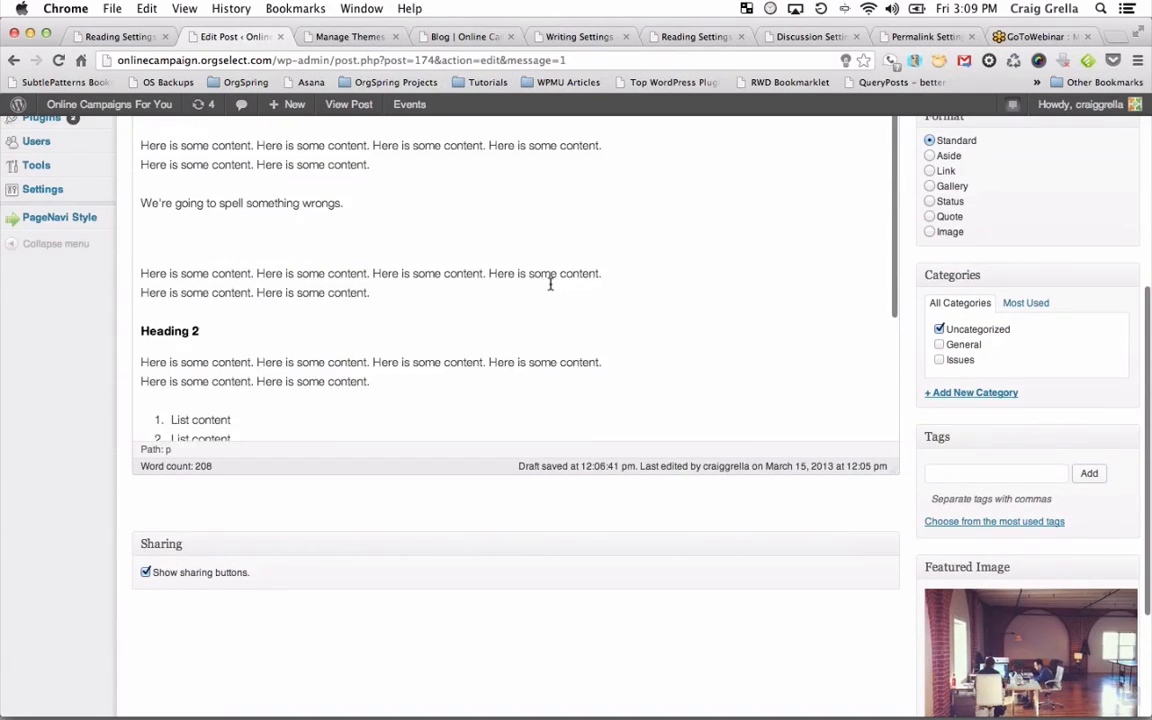
scroll(550, 284, "up", 5)
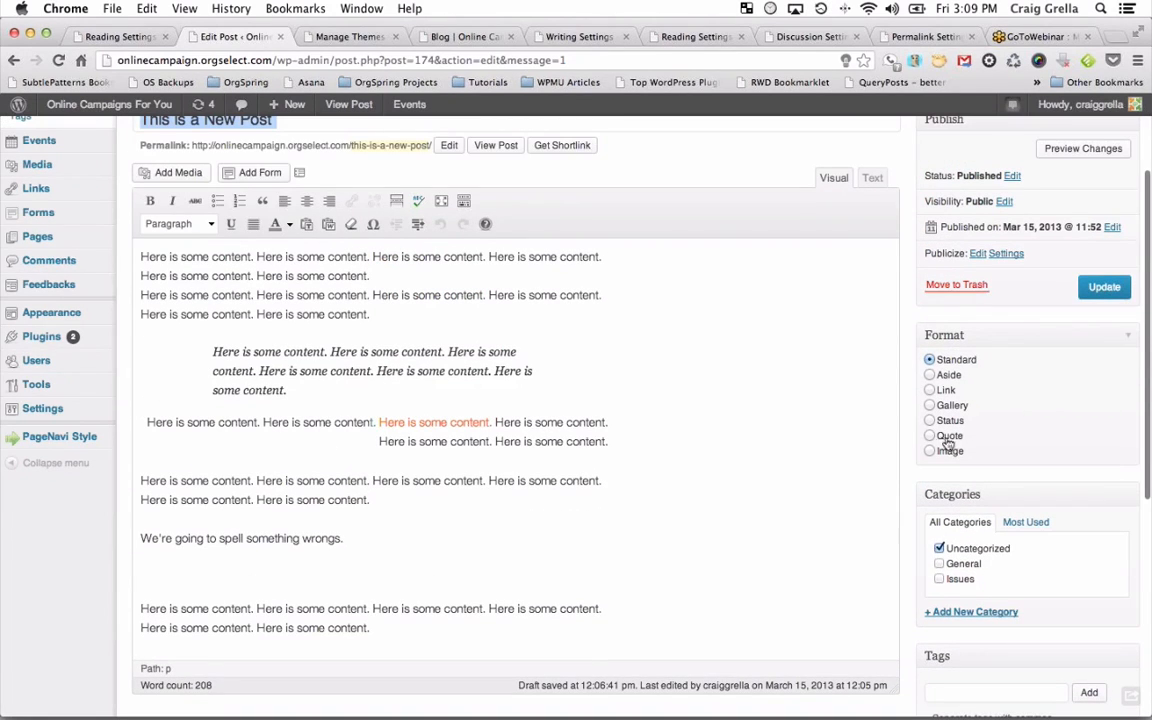
scroll(909, 346, "up", 2)
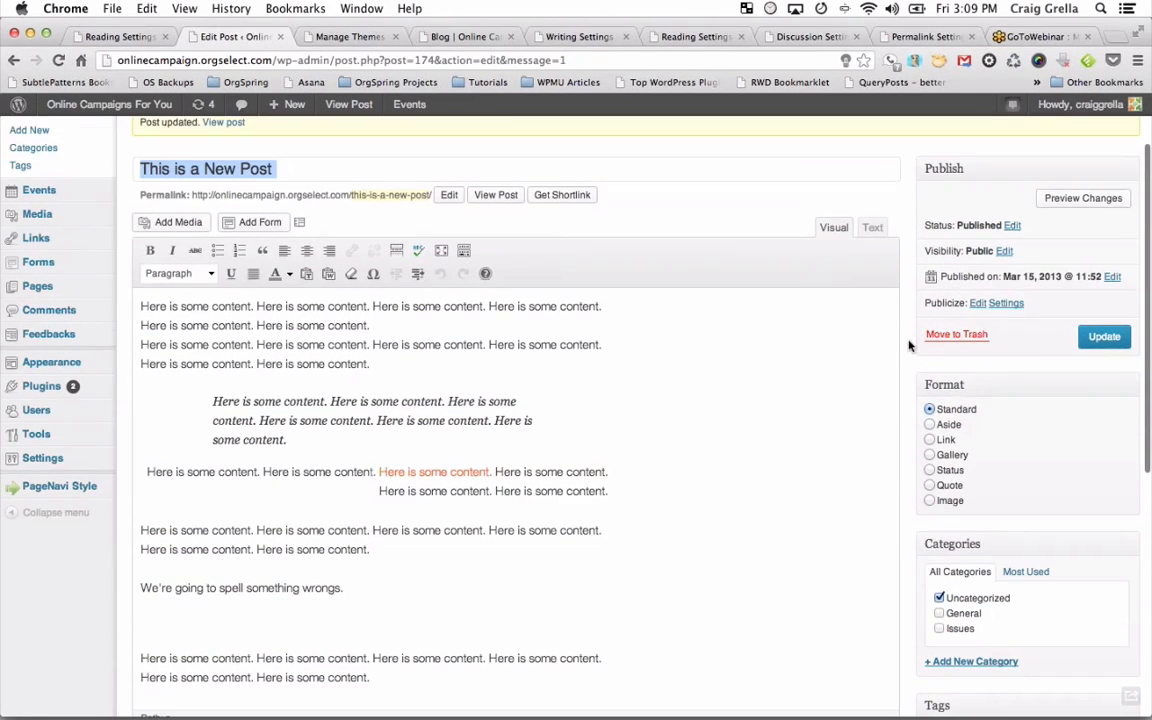
left_click(939, 614)
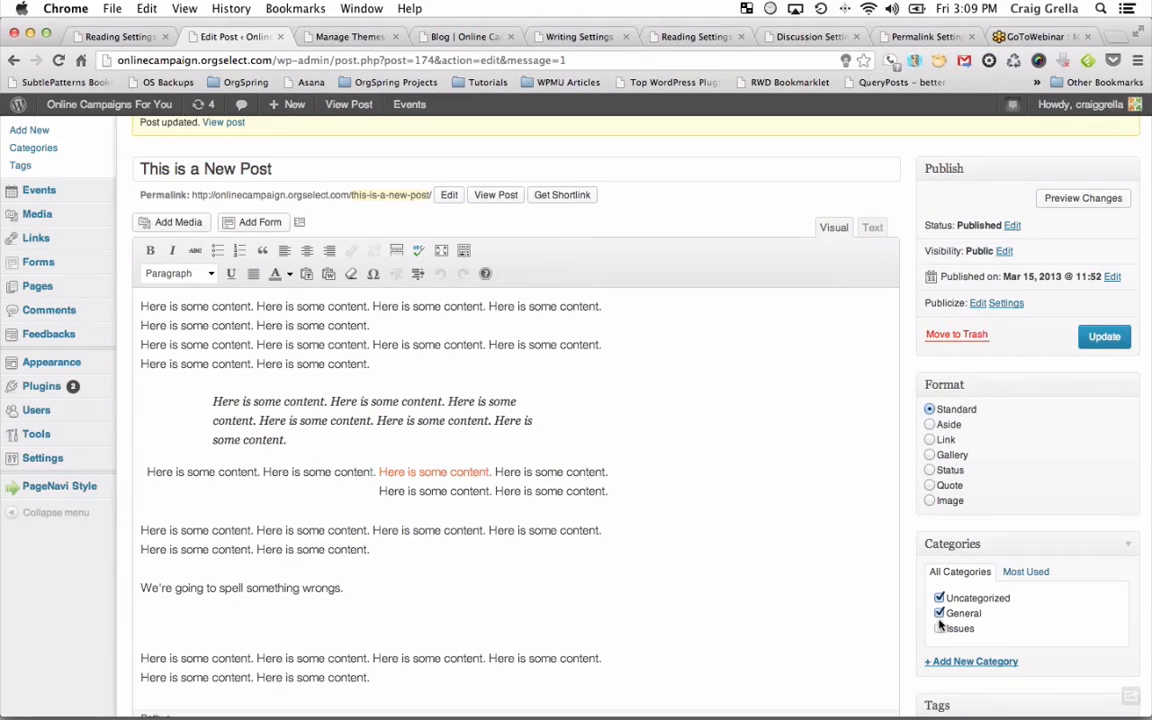
left_click(939, 629)
Add a new 'Campaign Trail' category, update the post, and close the Manage Themes tab.
scroll(990, 620, "down", 1)
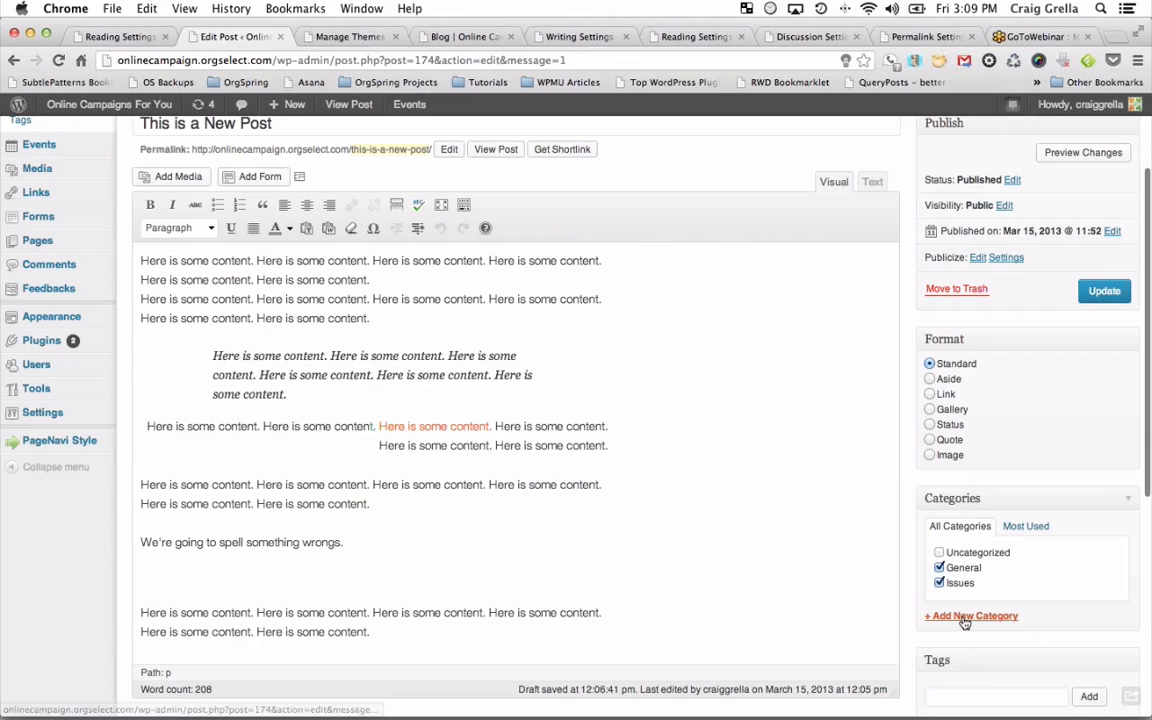
left_click(935, 619)
scroll(1005, 630, "down", 2)
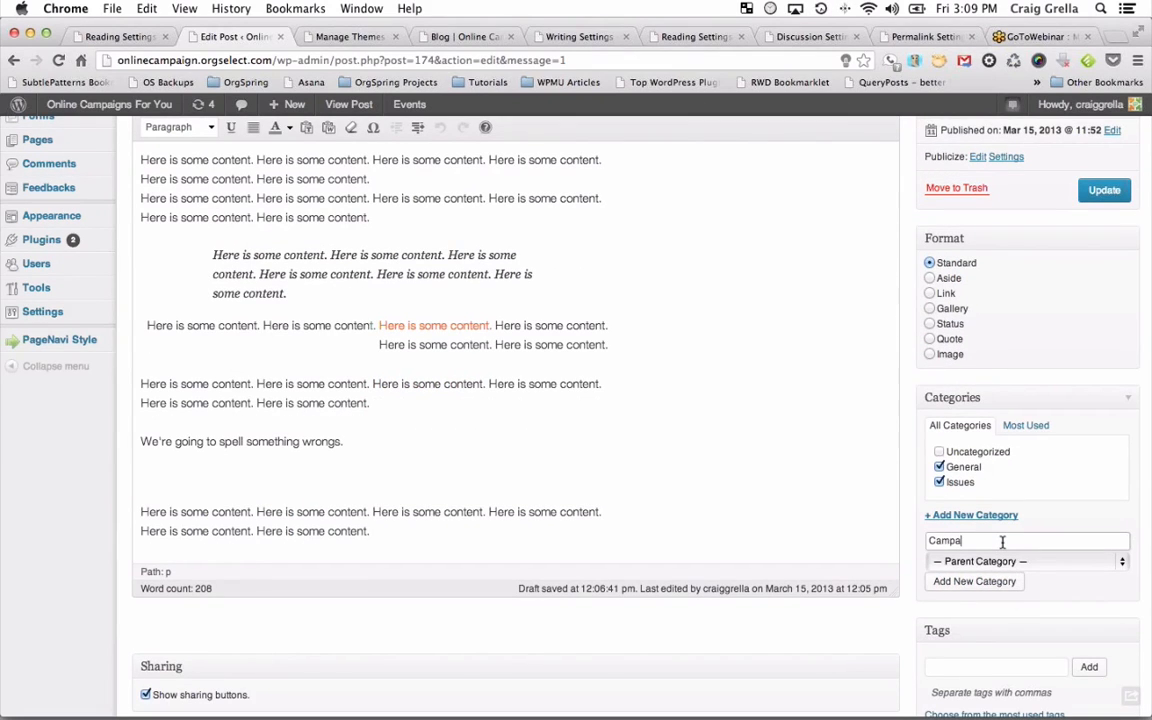
type("Campaign Trail")
left_click(990, 582)
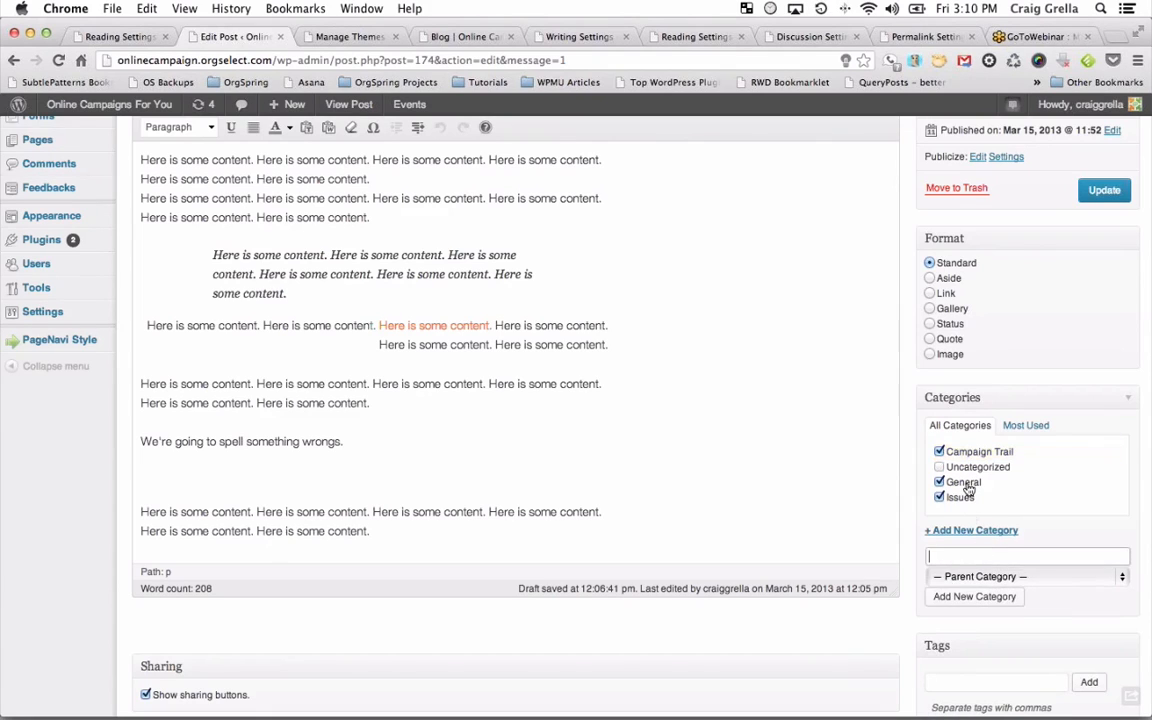
left_click(1092, 192)
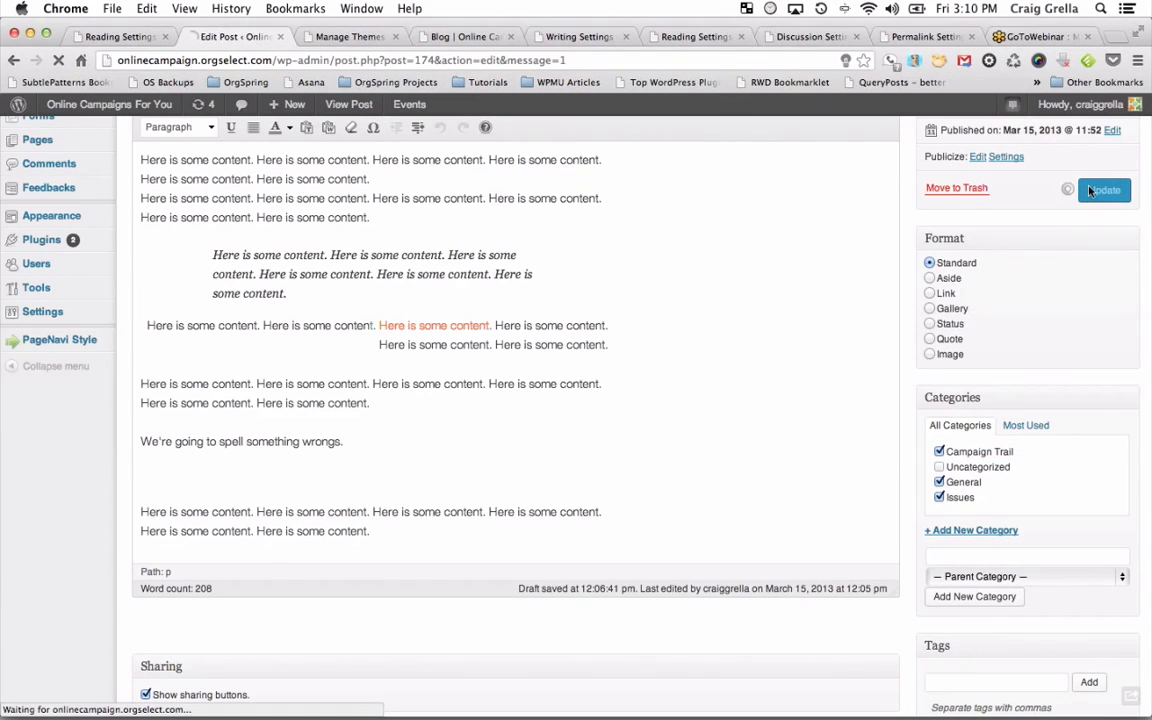
left_click(396, 37)
Open the post from the blog, check its categories, and follow the Issues category link.
left_click(355, 40)
scroll(334, 219, "down", 5)
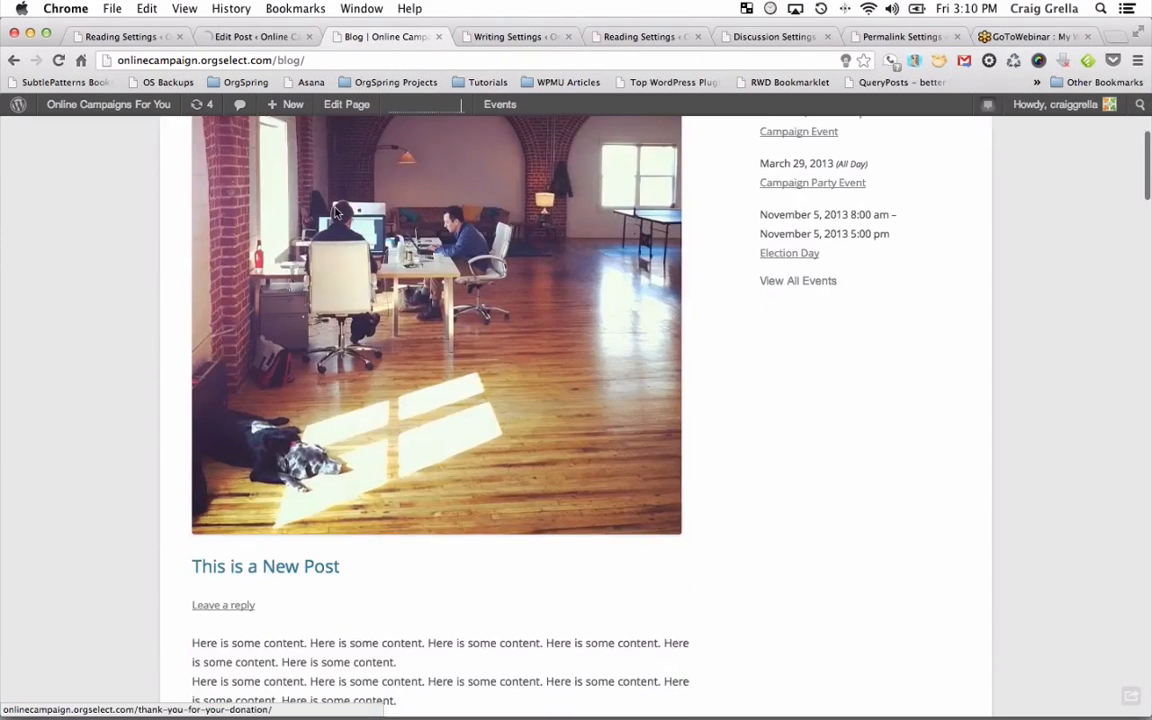
left_click(246, 570)
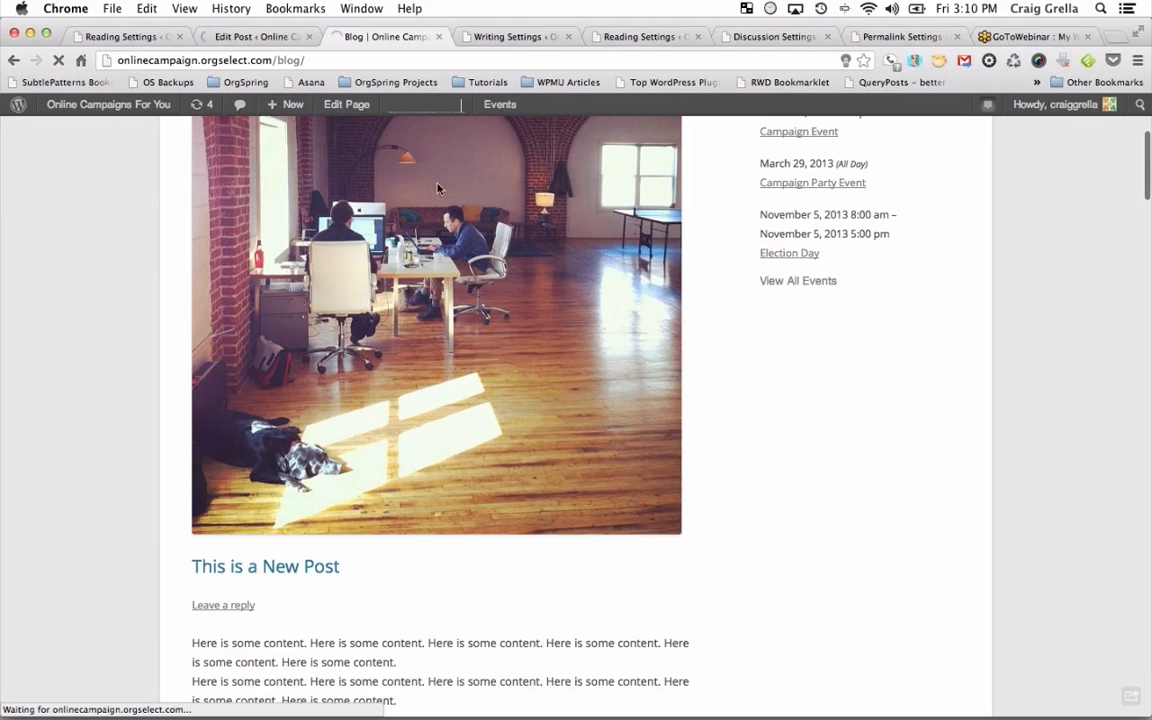
scroll(511, 448, "down", 10)
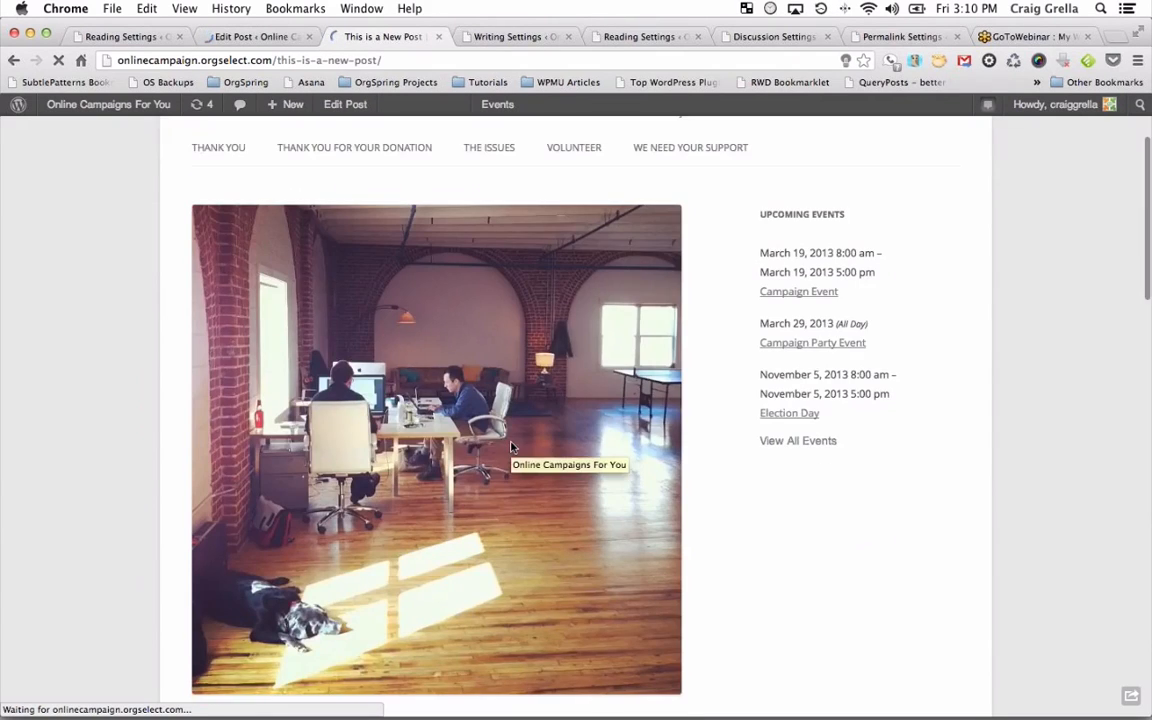
scroll(511, 448, "down", 12)
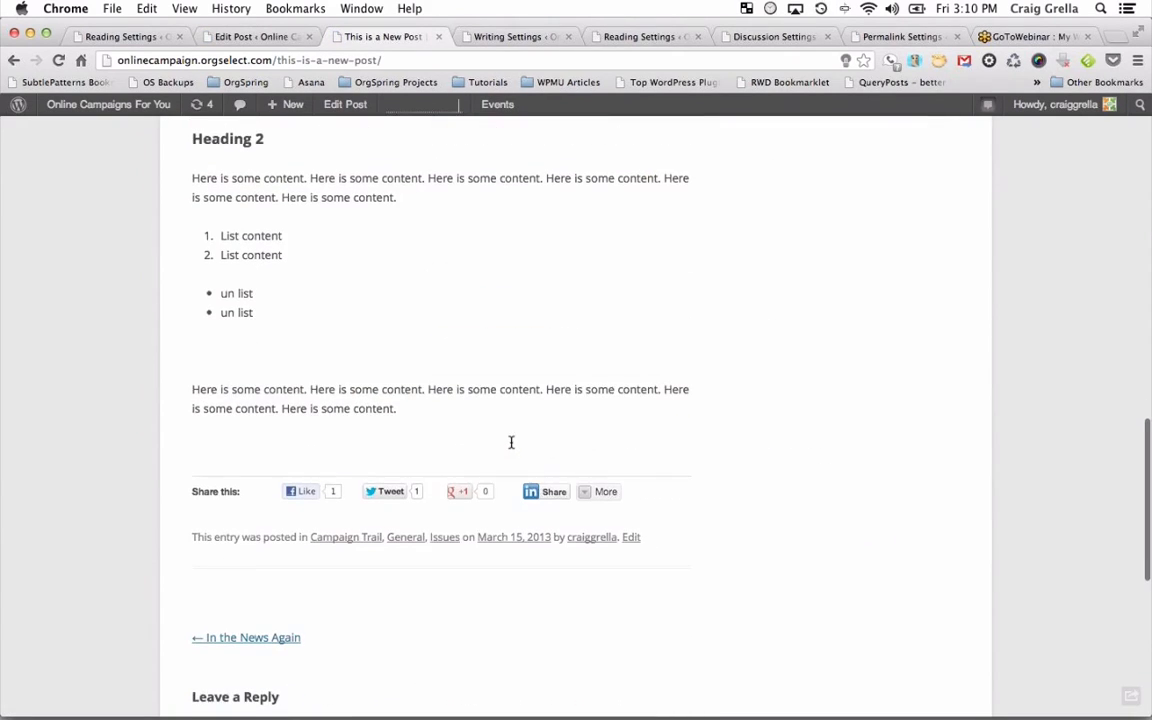
scroll(511, 442, "up", 20)
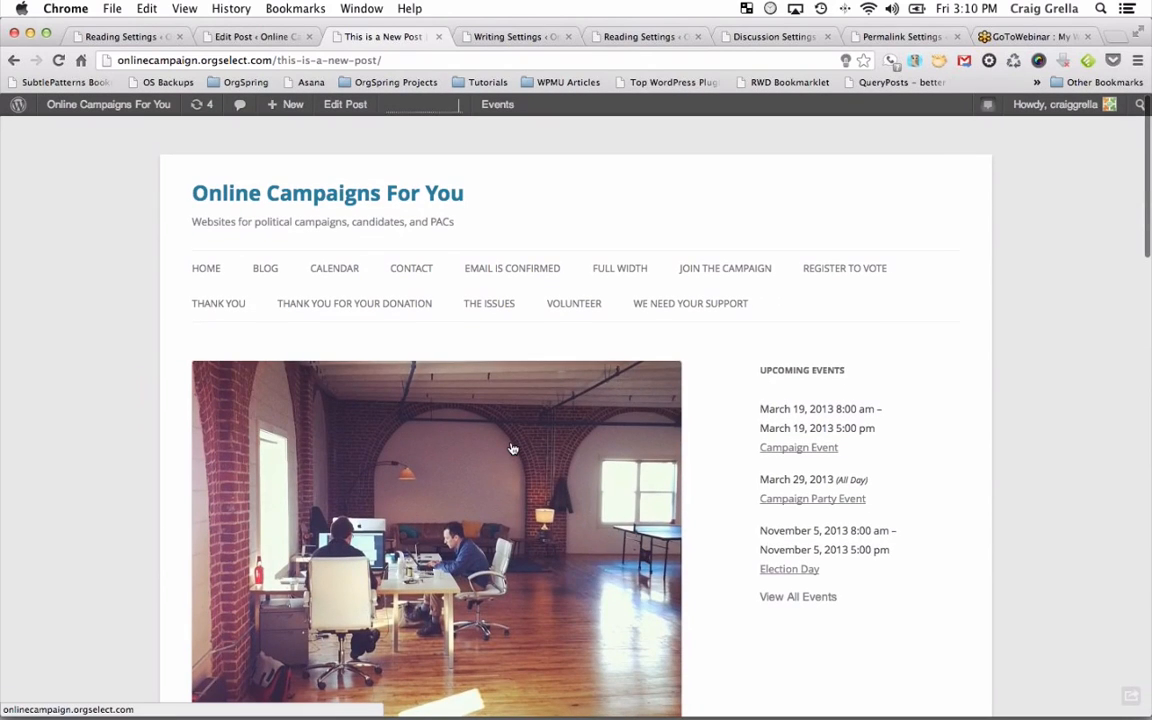
scroll(511, 448, "down", 12)
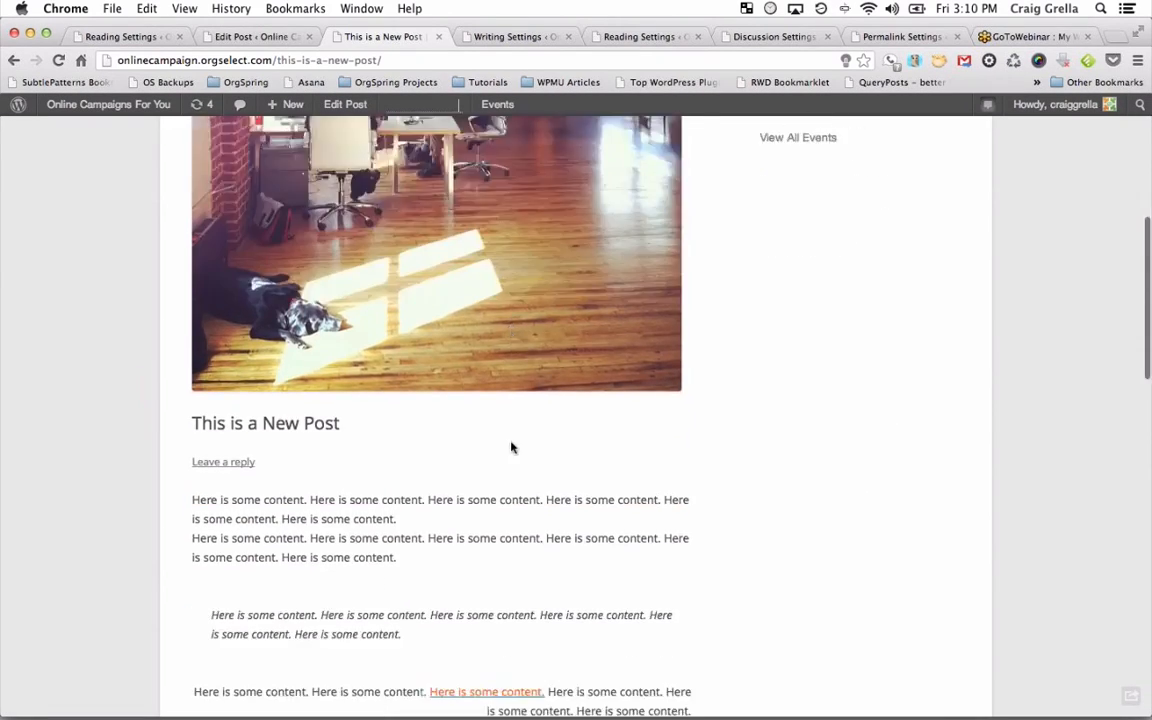
scroll(511, 448, "down", 12)
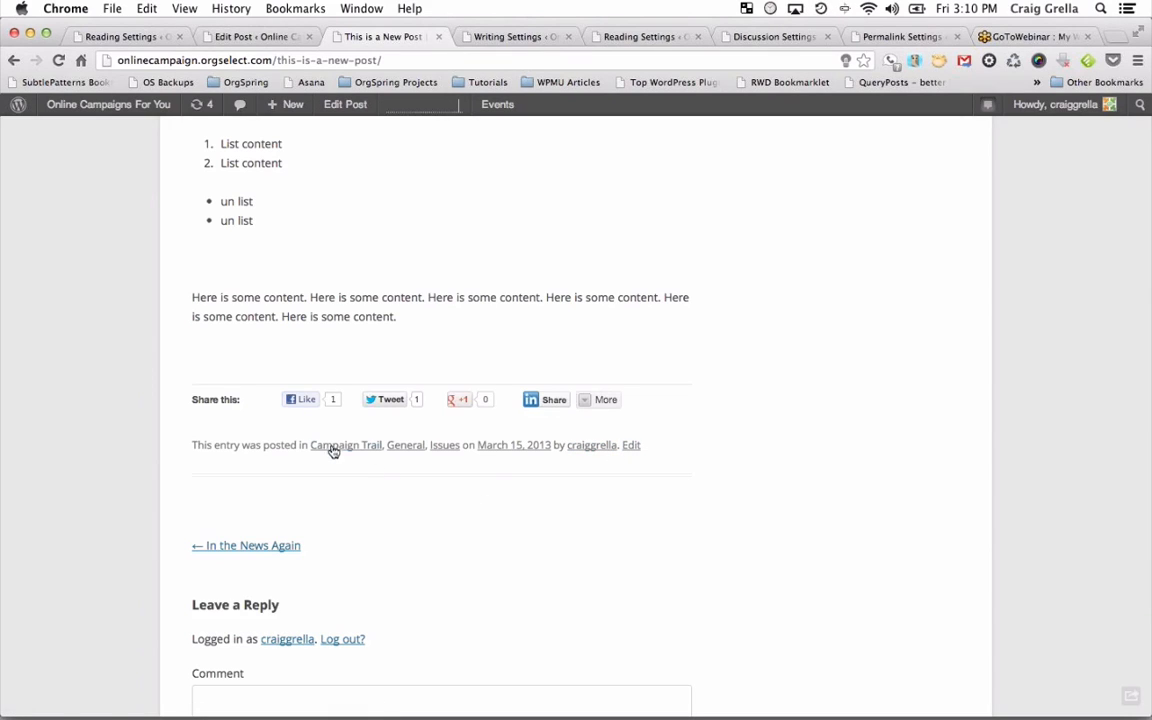
left_click(443, 449)
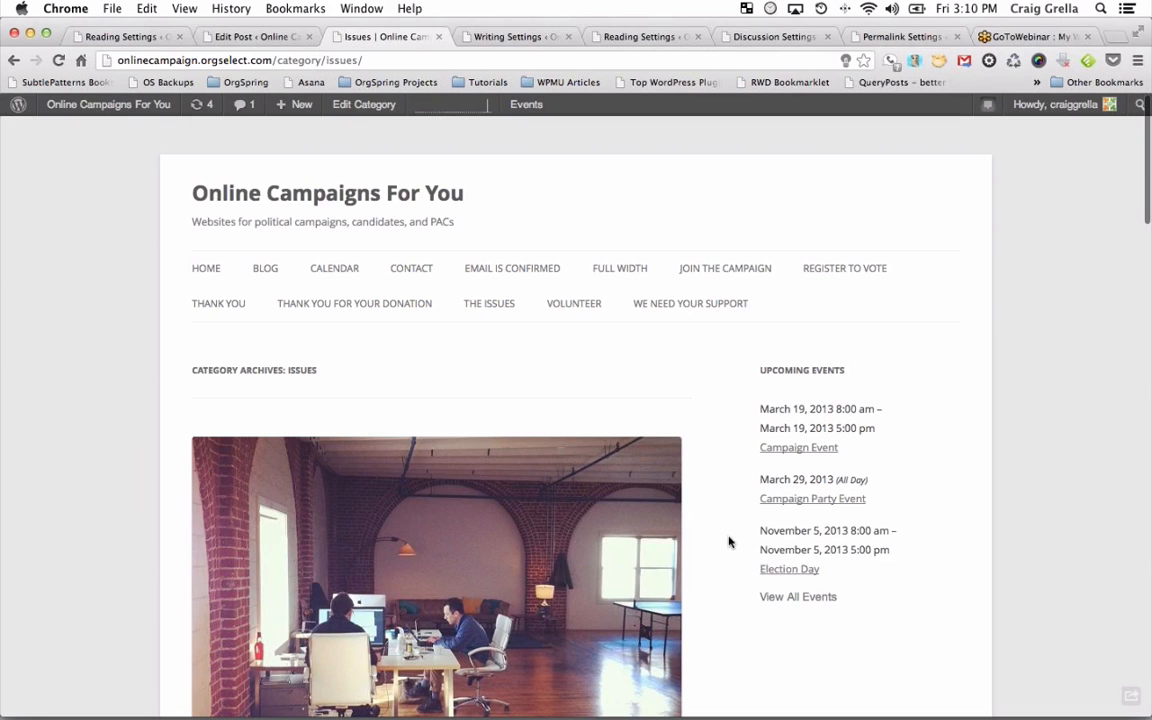
Go from the Issues archive to the Campaign Trail archive by changing the URL to /category/campaign-trail/.
scroll(729, 542, "down", 5)
scroll(729, 542, "down", 20)
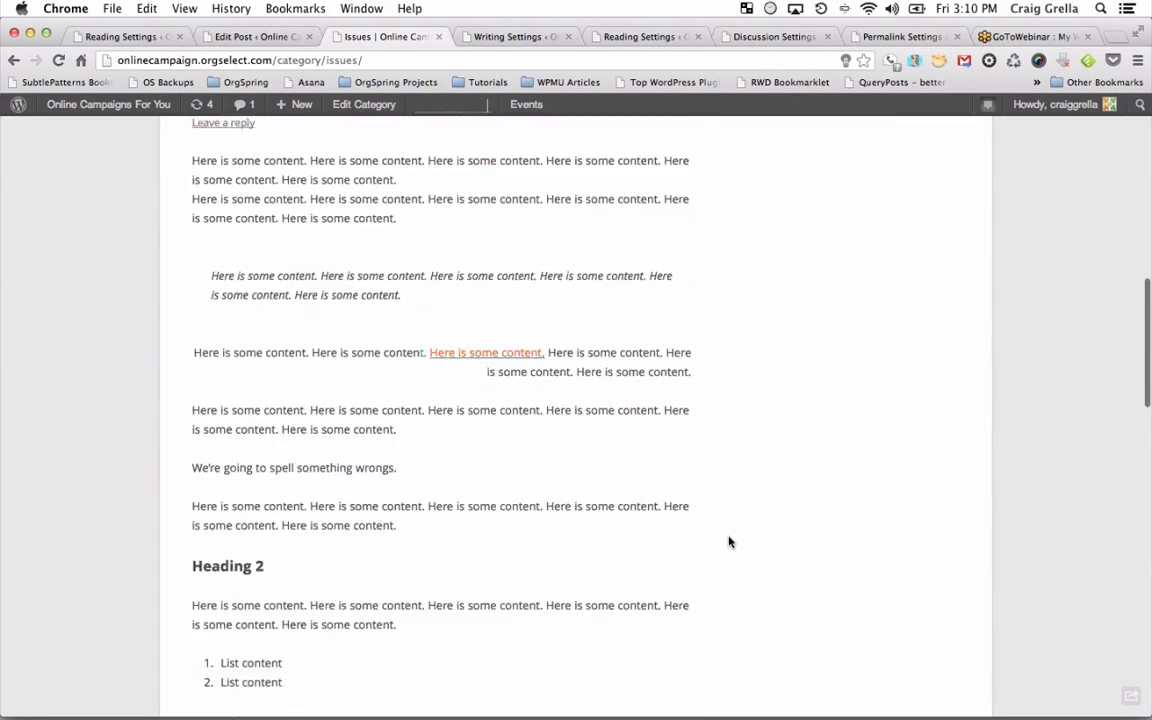
scroll(729, 542, "down", 9)
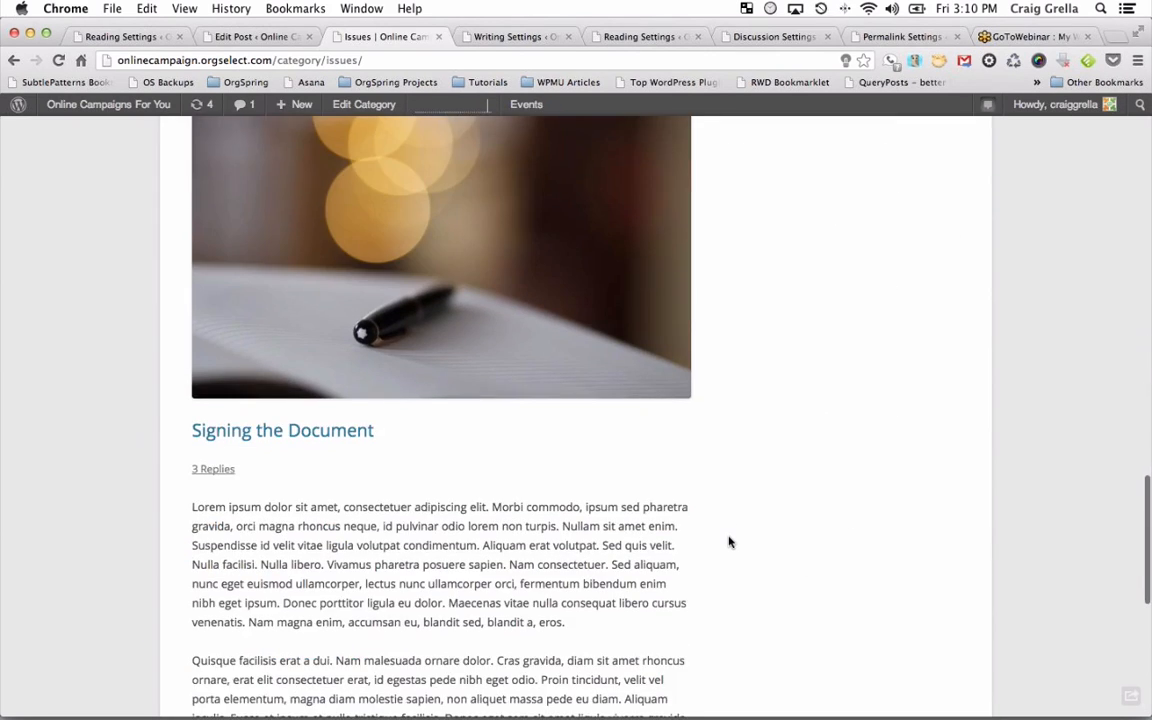
scroll(729, 542, "down", 7)
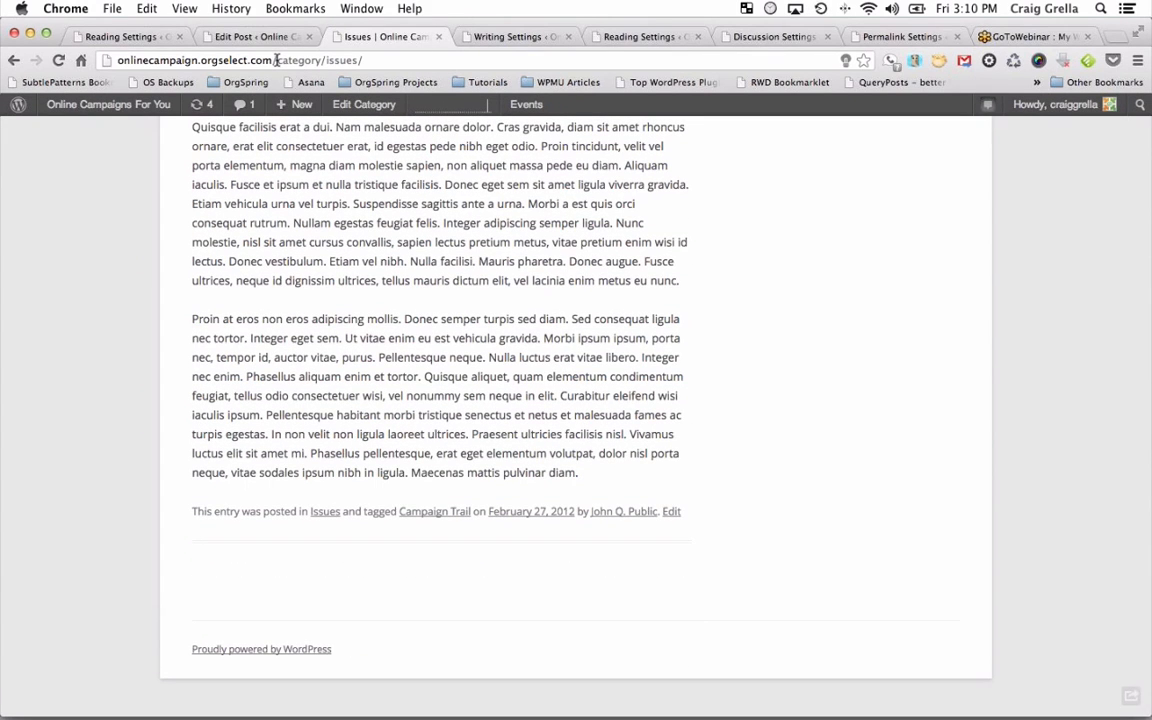
left_click_drag(276, 60, 446, 61)
type("camp")
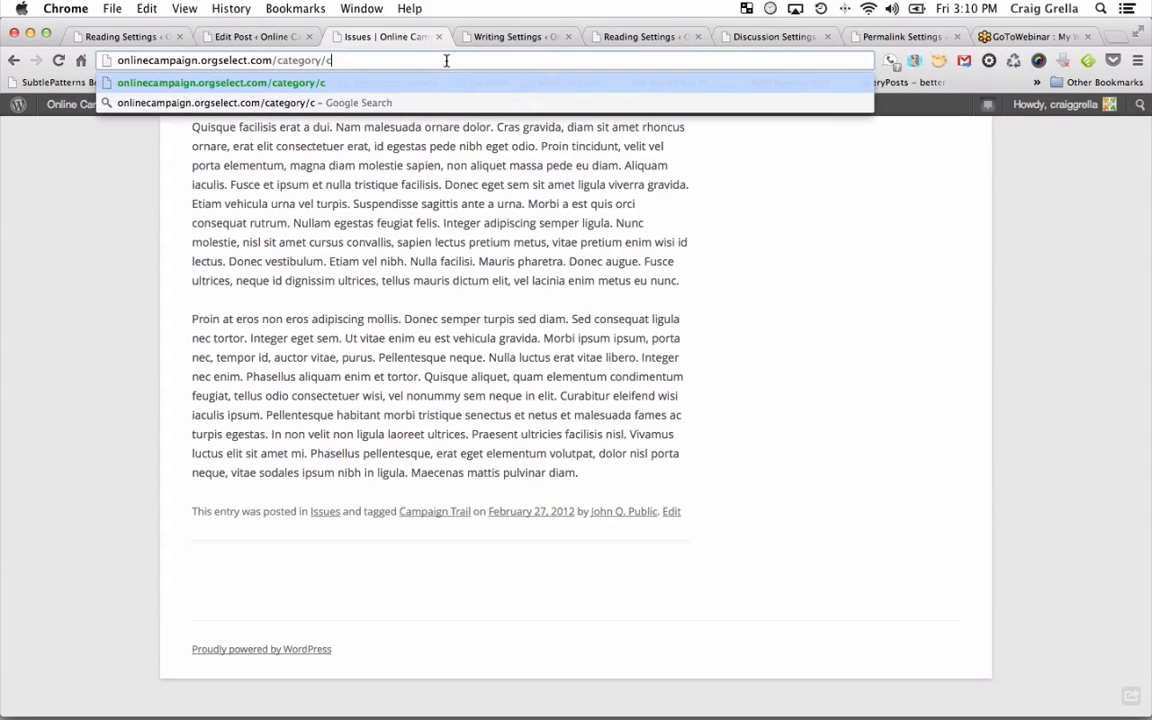
type("aign-trail")
key("Return")
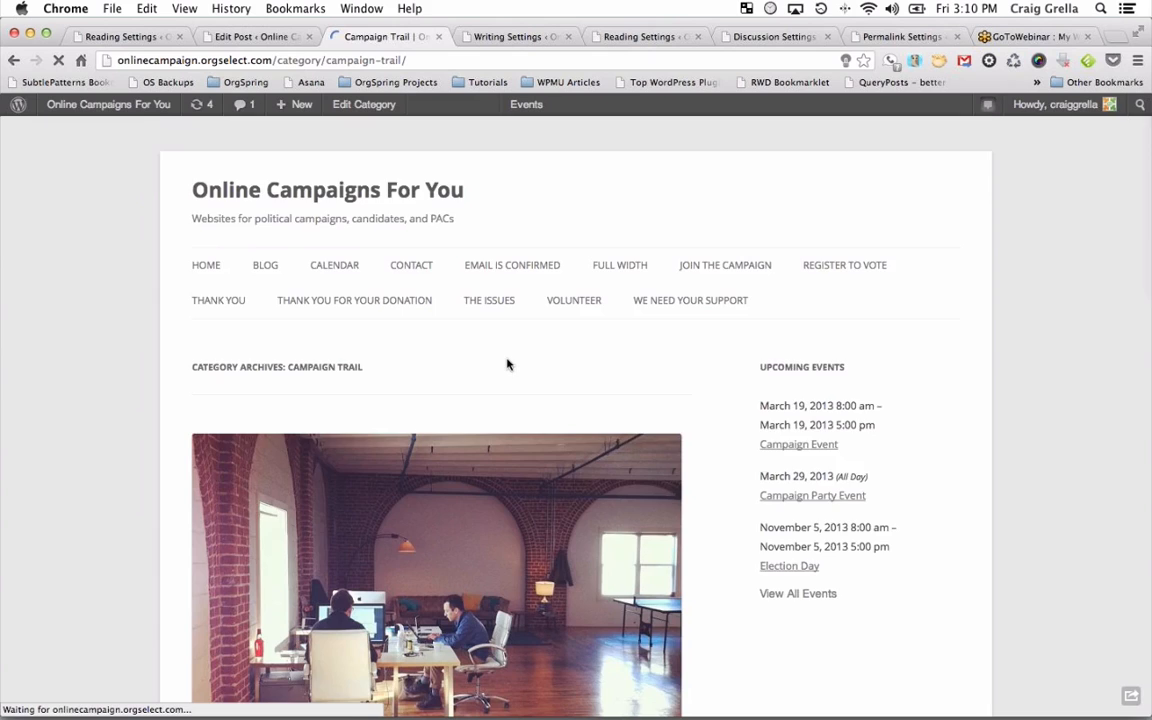
scroll(507, 364, "down", 5)
scroll(507, 364, "down", 10)
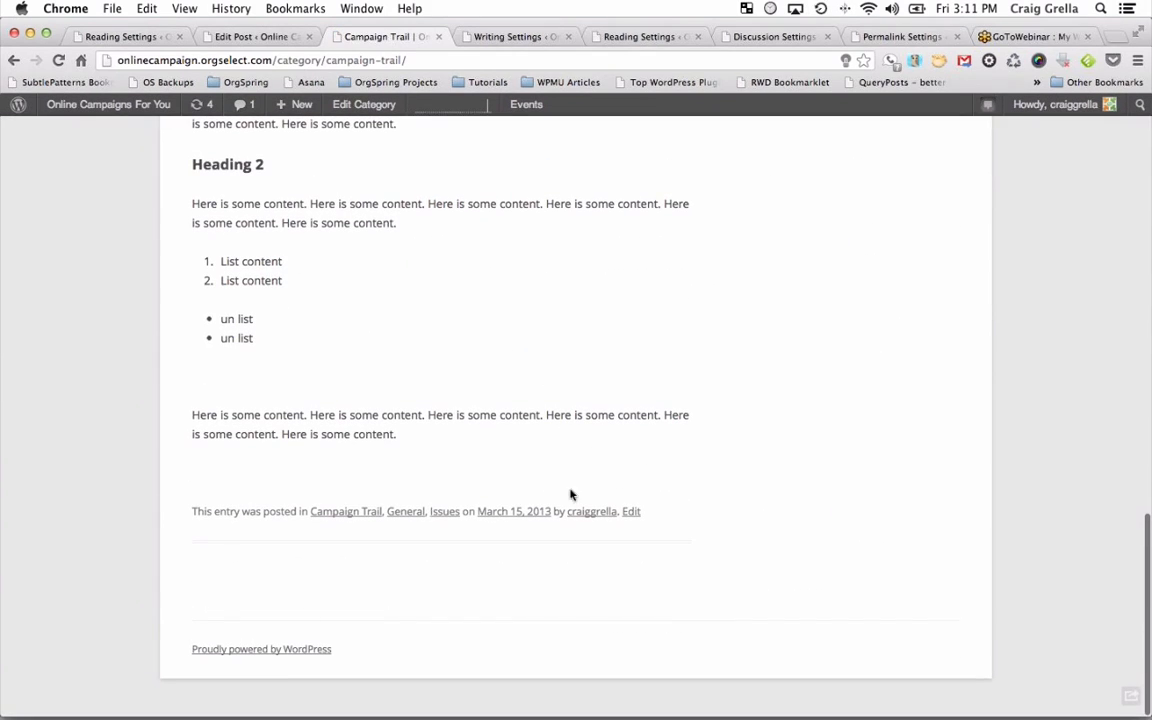
Browse the author's post archive, then return to editing 'This is a New Post'.
left_click(594, 514)
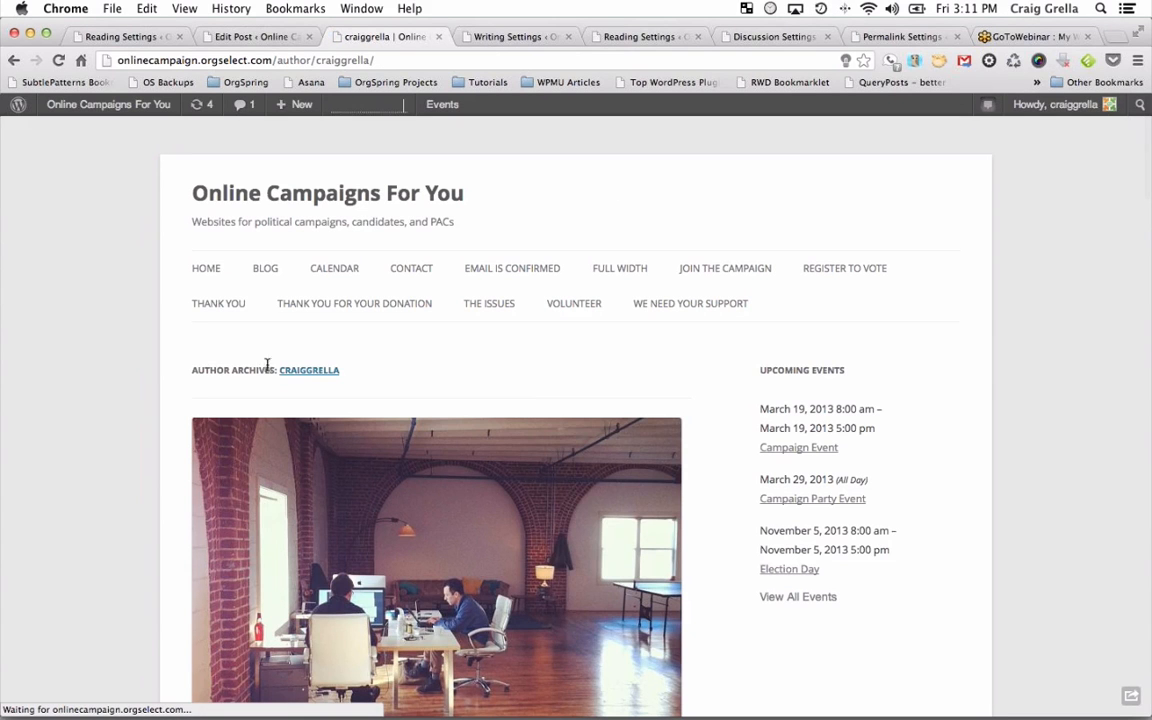
scroll(379, 392, "down", 15)
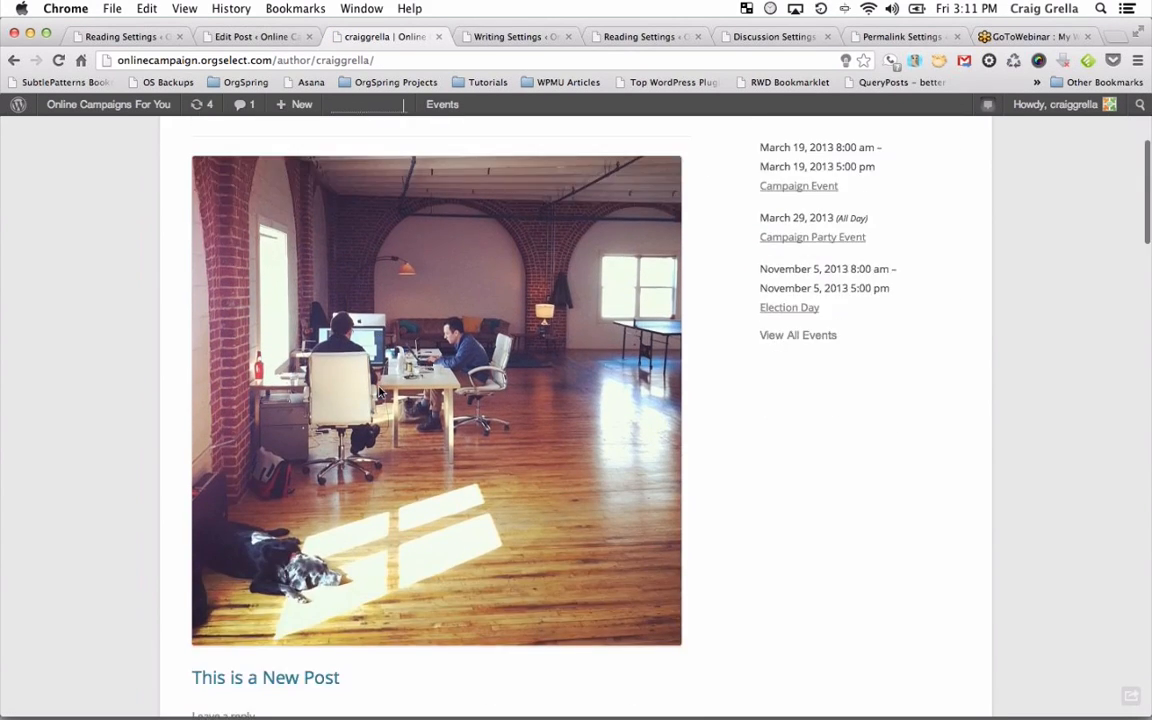
scroll(379, 392, "down", 15)
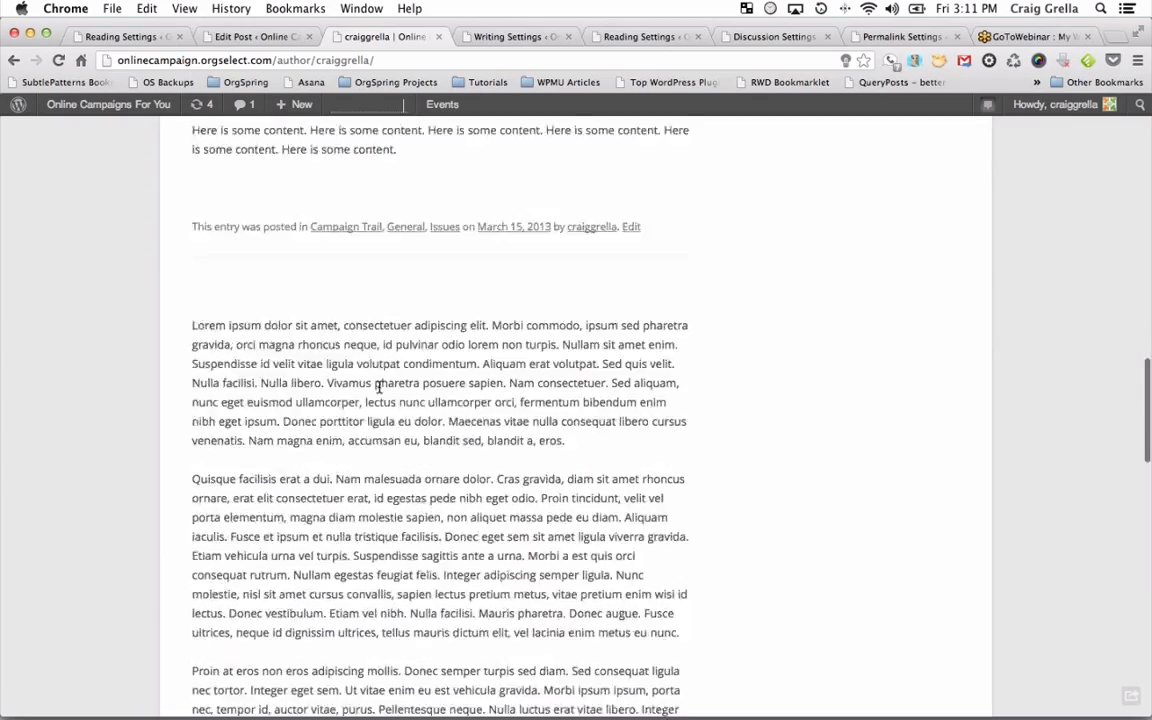
scroll(379, 388, "down", 5)
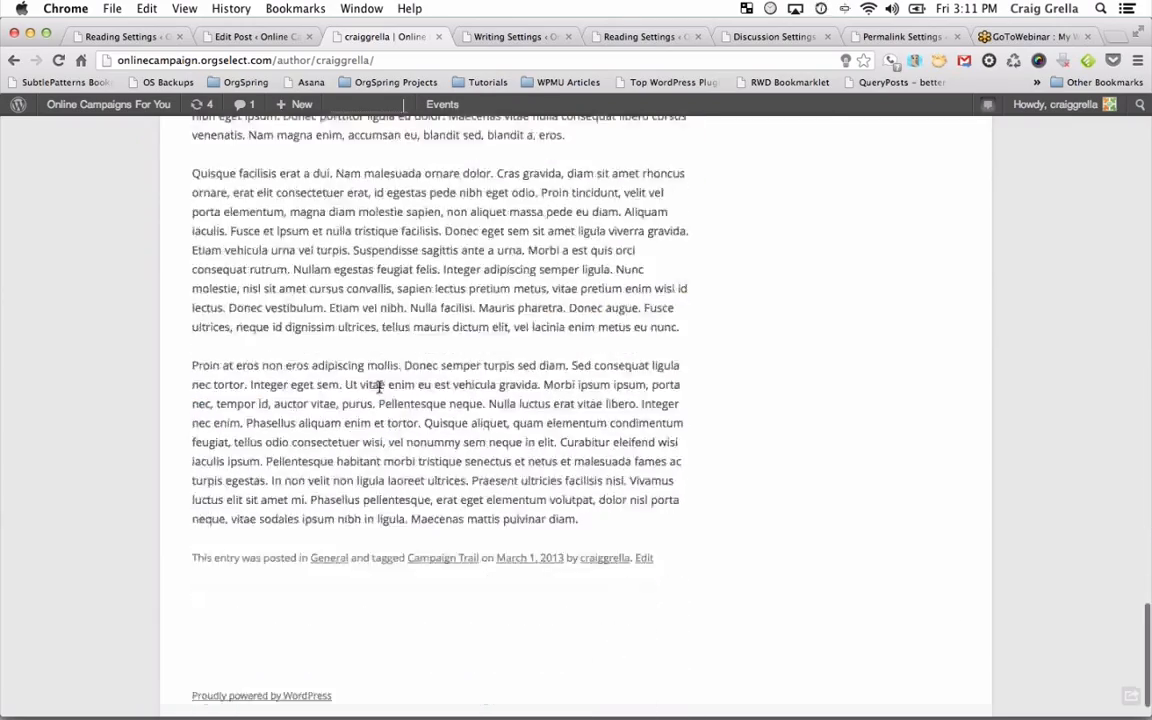
scroll(379, 388, "up", 10)
scroll(379, 388, "up", 15)
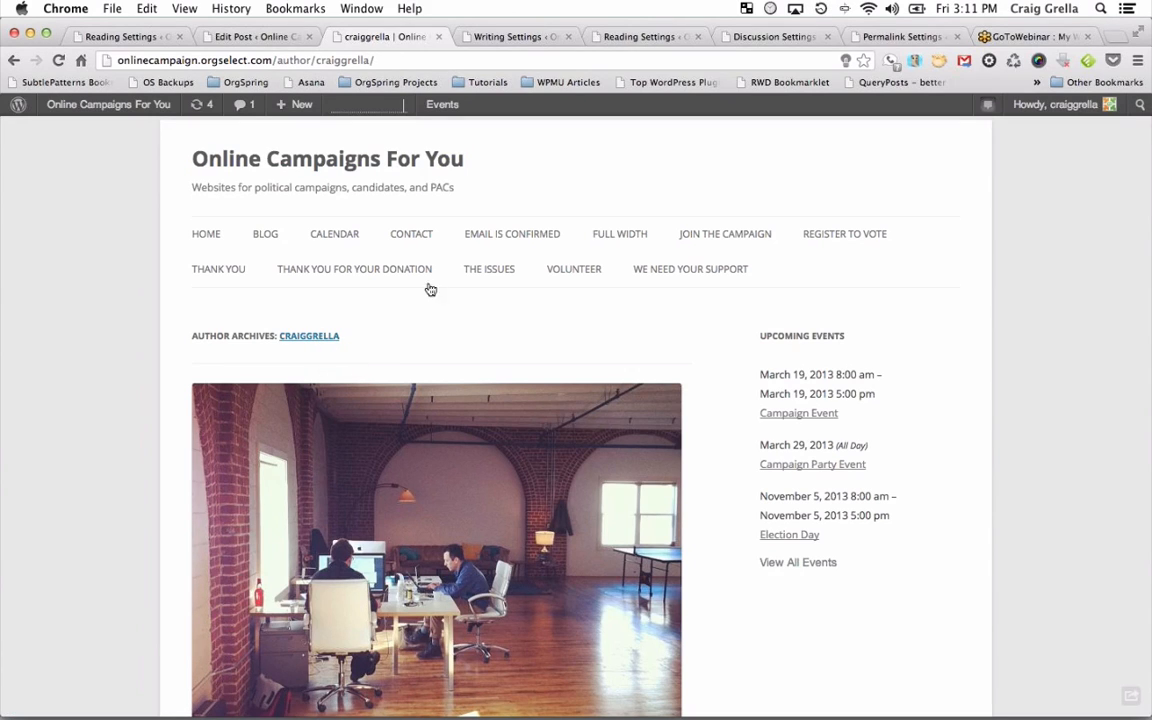
left_click(255, 36)
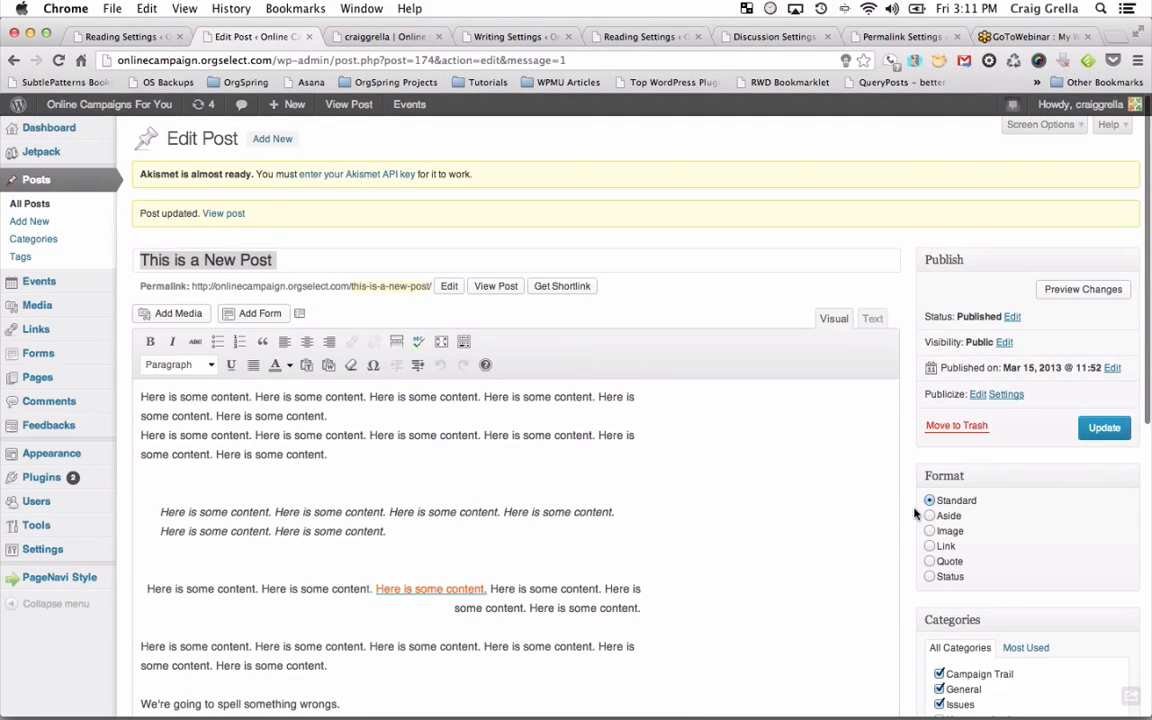
Show the most used tags in the Tags box, revealing Campaign_Trail.
scroll(914, 513, "down", 10)
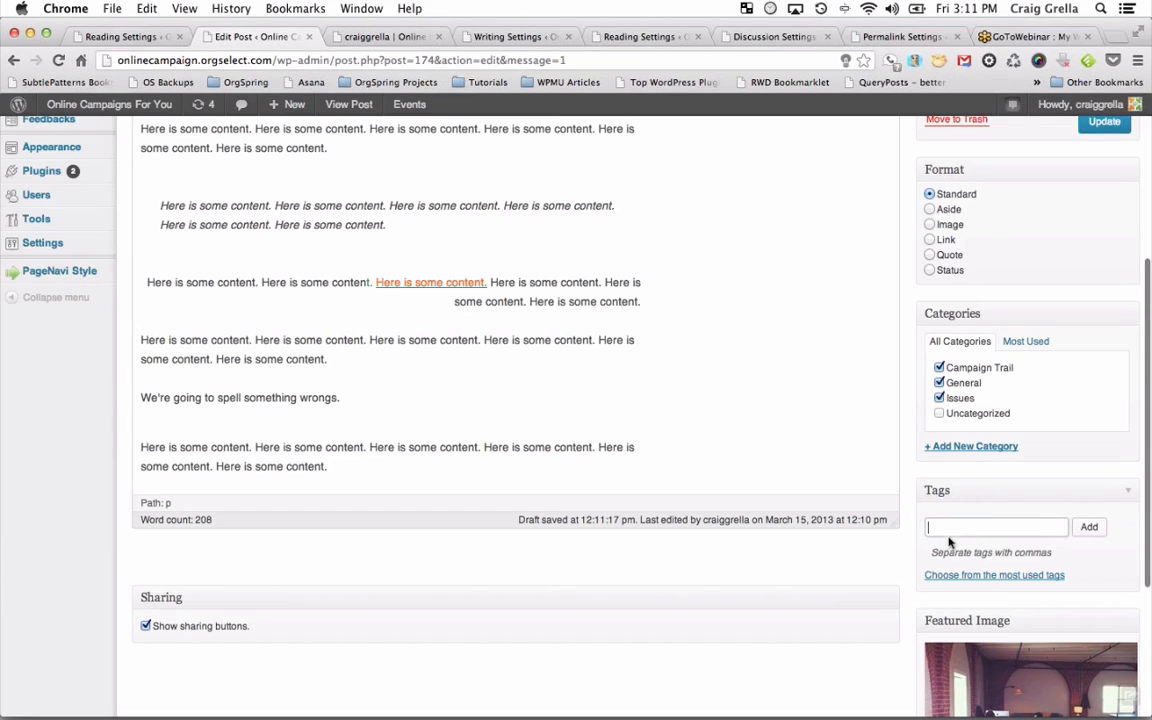
left_click(1006, 578)
scroll(1004, 583, "down", 1)
scroll(1004, 583, "down", 1)
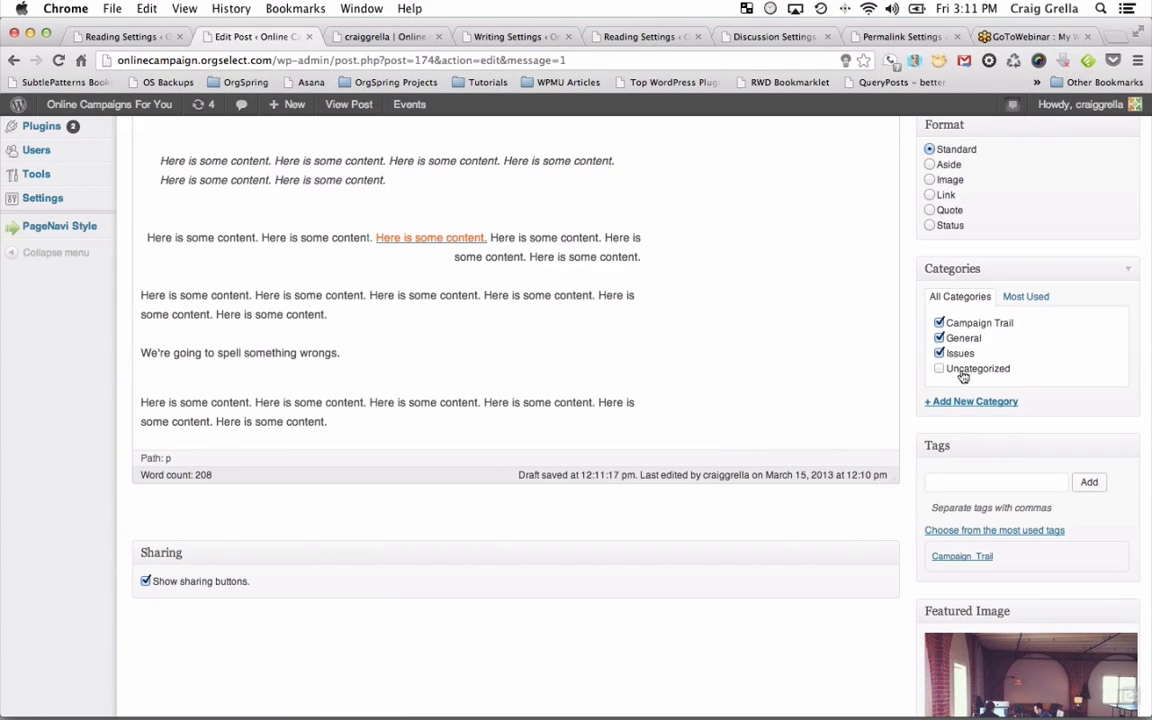
Add a Foreign Nation category with parent Campaign Trail and uncheck General.
left_click(958, 403)
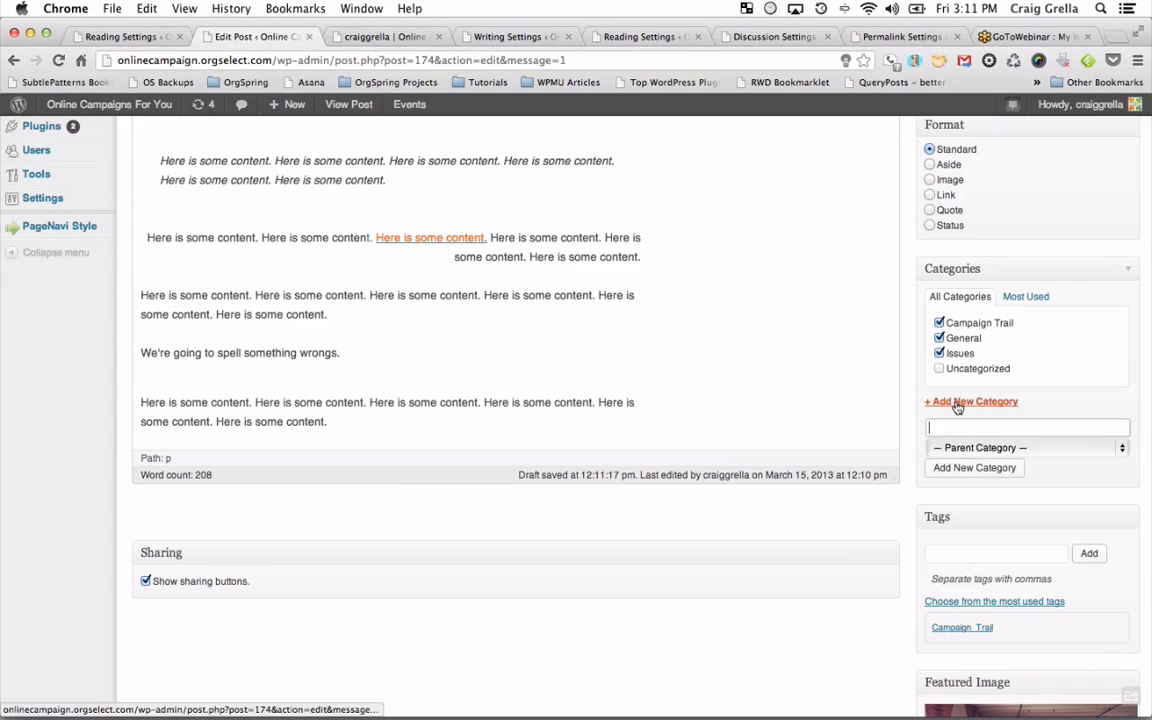
left_click(955, 428)
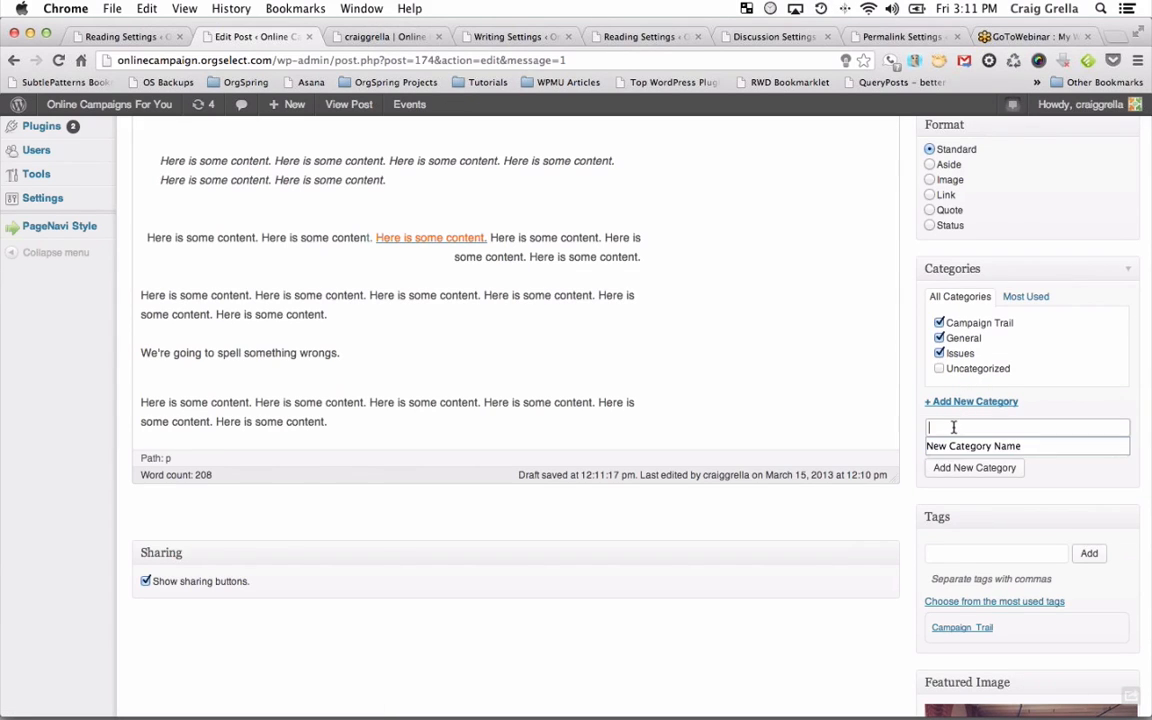
type("Foreign Nation")
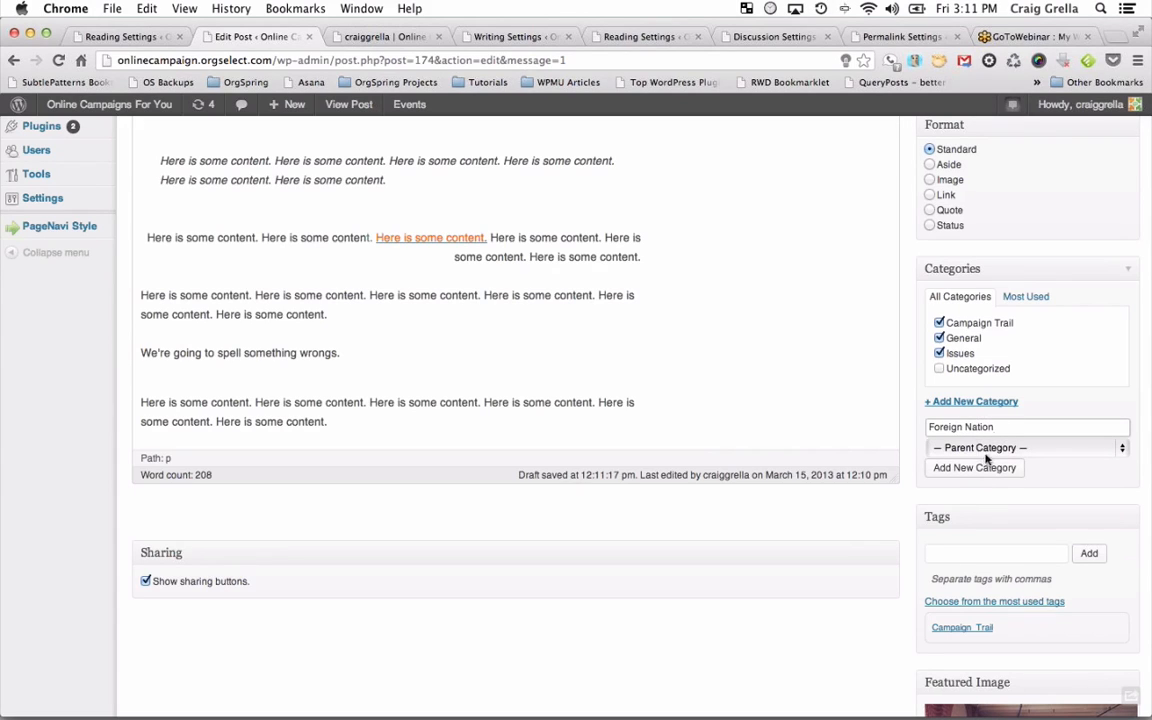
left_click(987, 455)
left_click(983, 463)
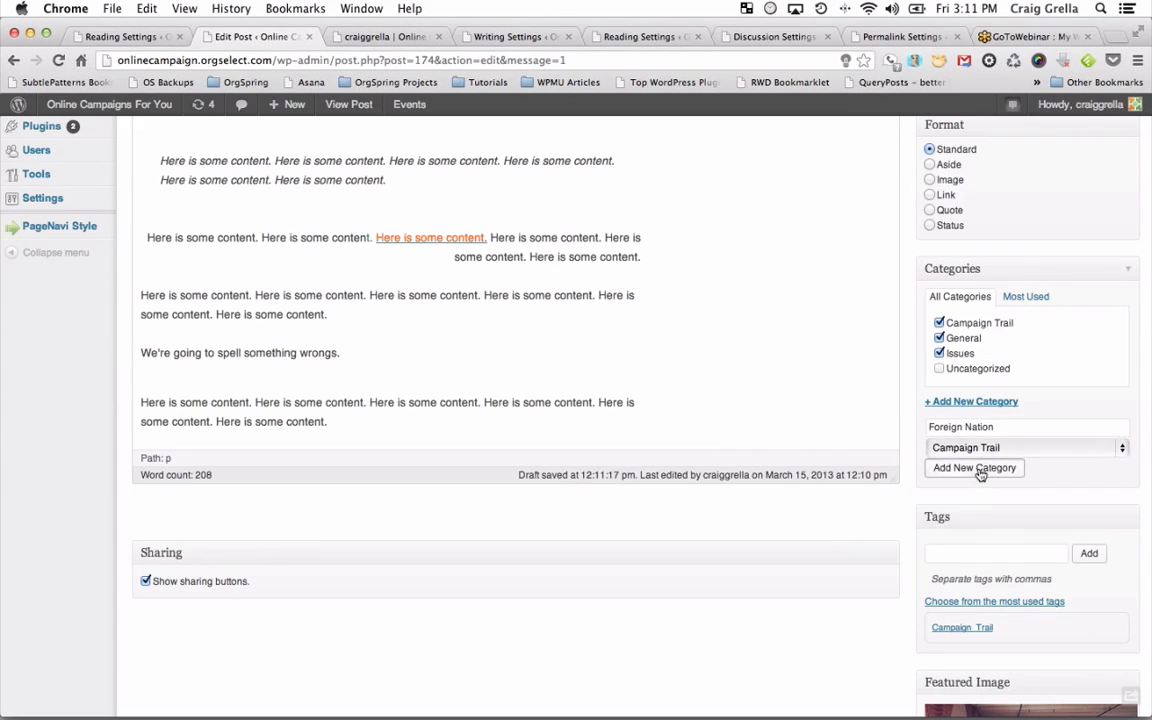
left_click(975, 468)
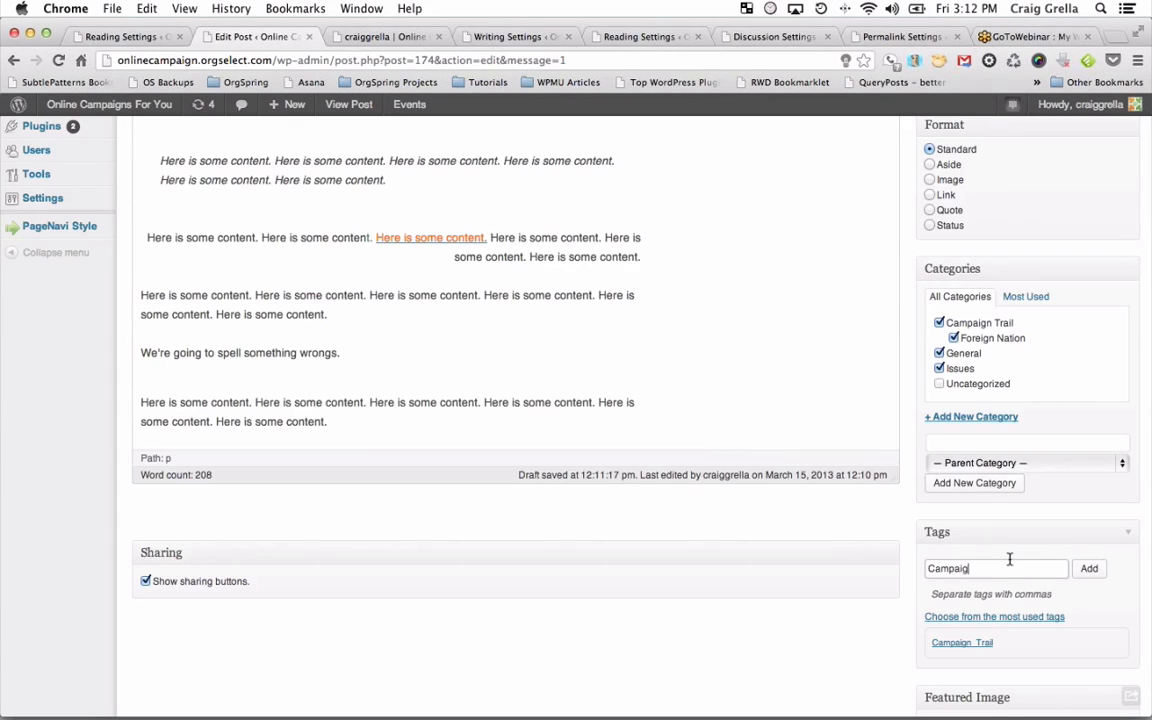
double_click(966, 568)
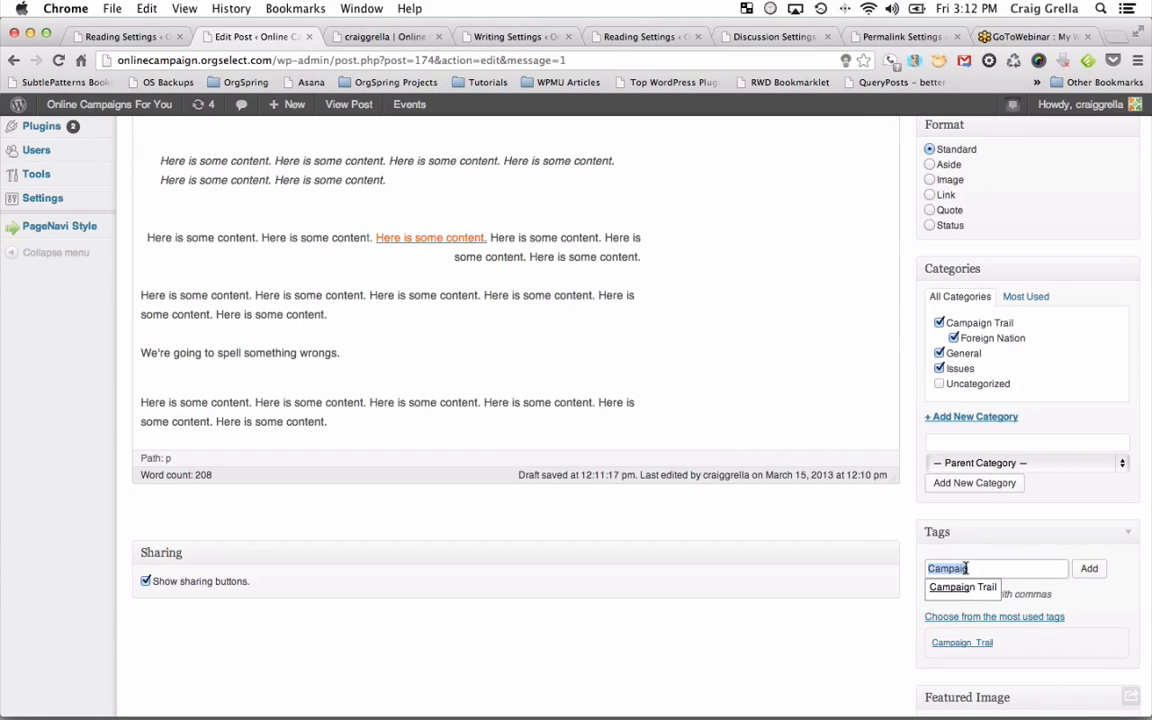
left_click(939, 353)
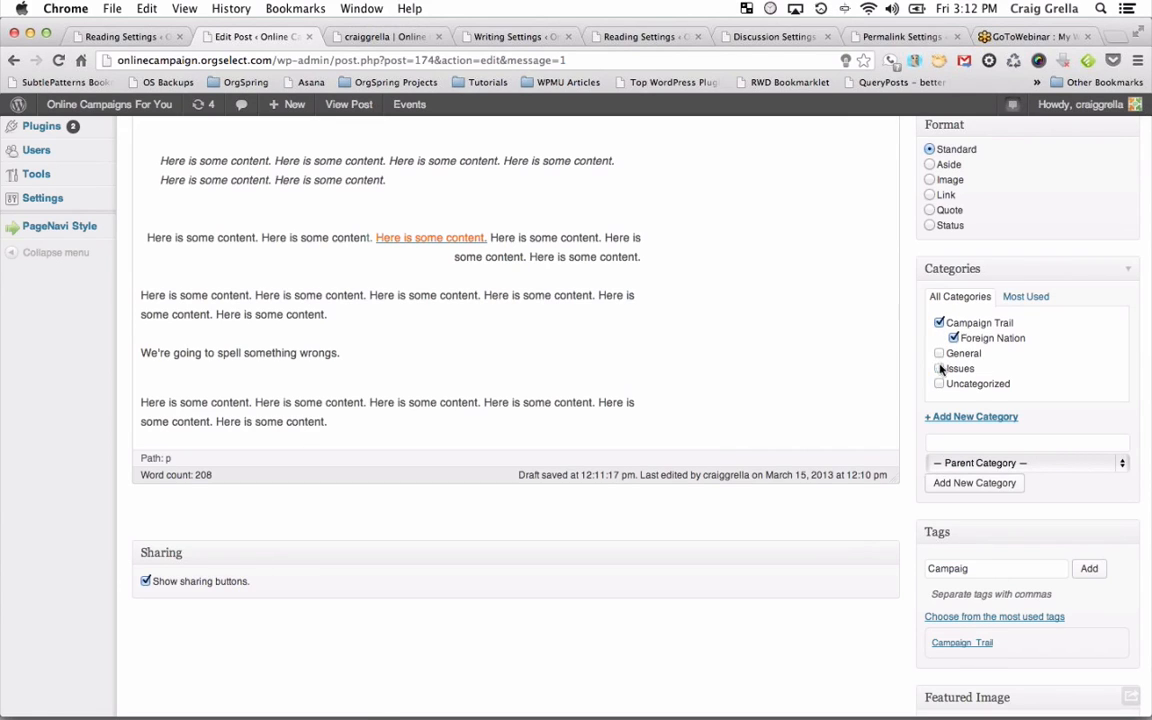
Attach tags Campaign, Gun violence, School and a politician's name, then update the post.
left_click(979, 569)
scroll(525, 342, "up", 4)
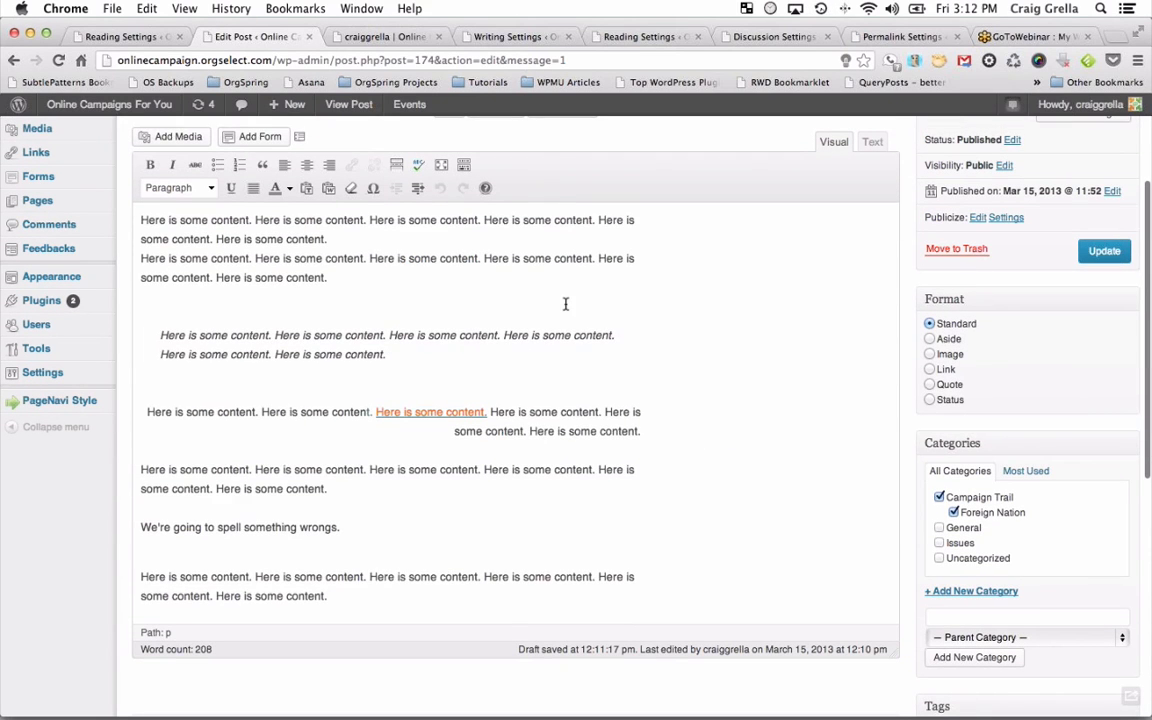
scroll(565, 304, "down", 10)
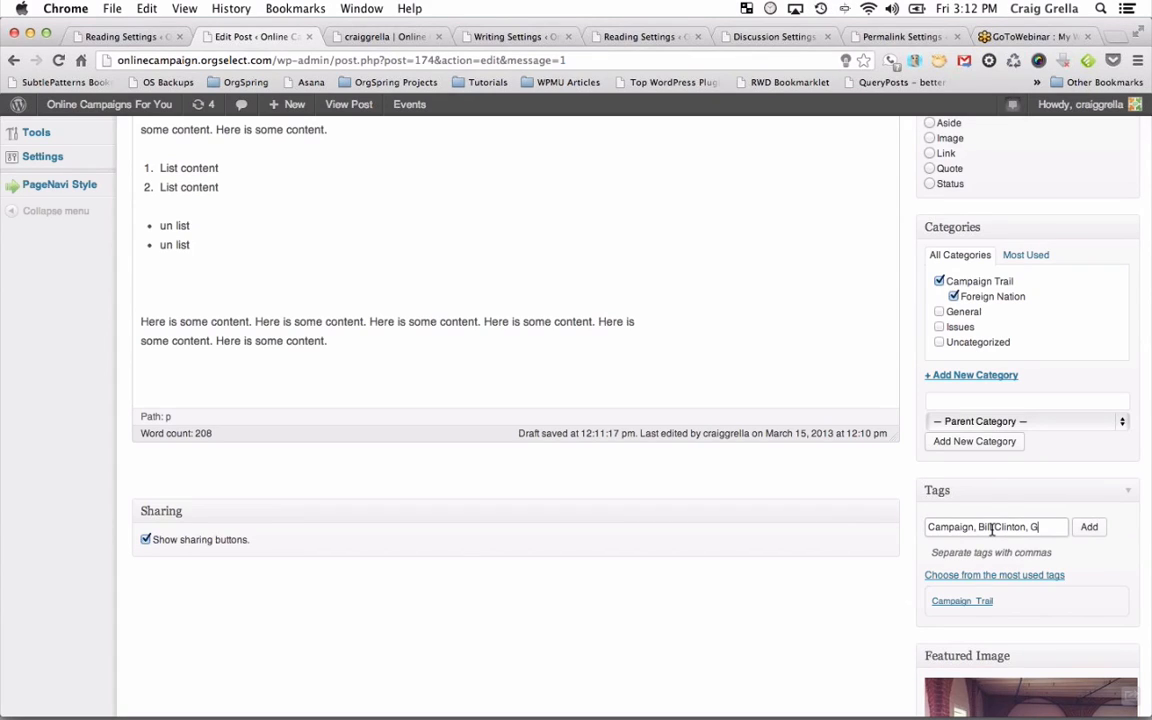
type("iolence")
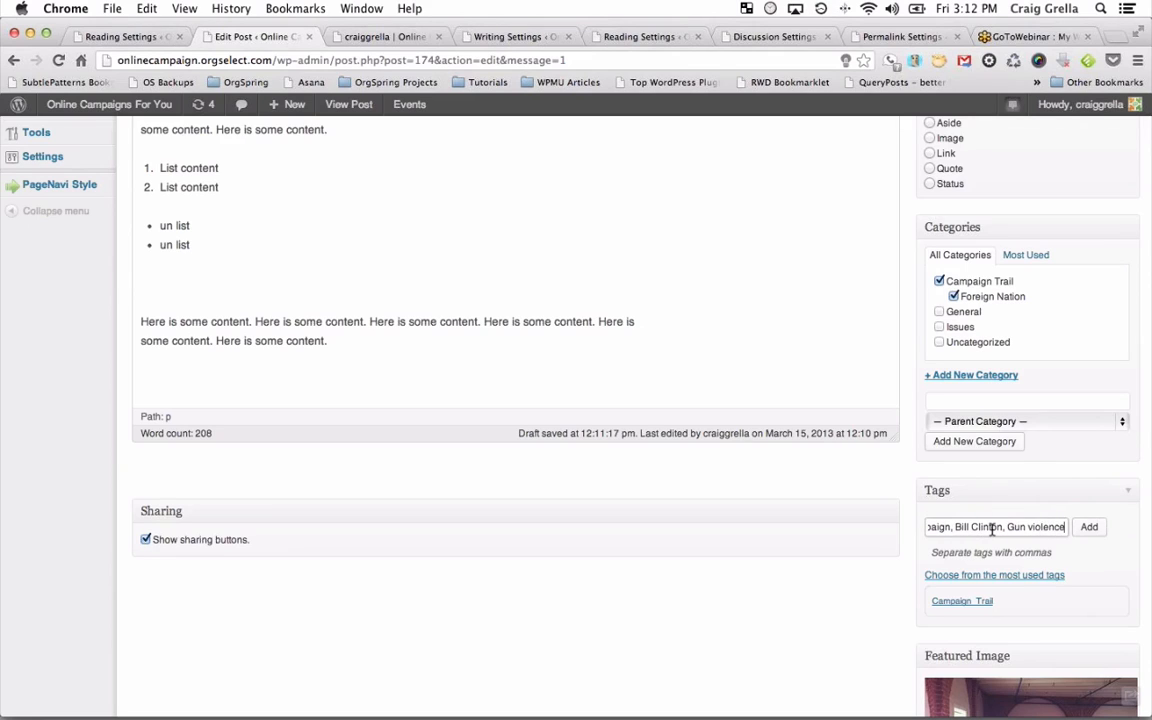
type(",")
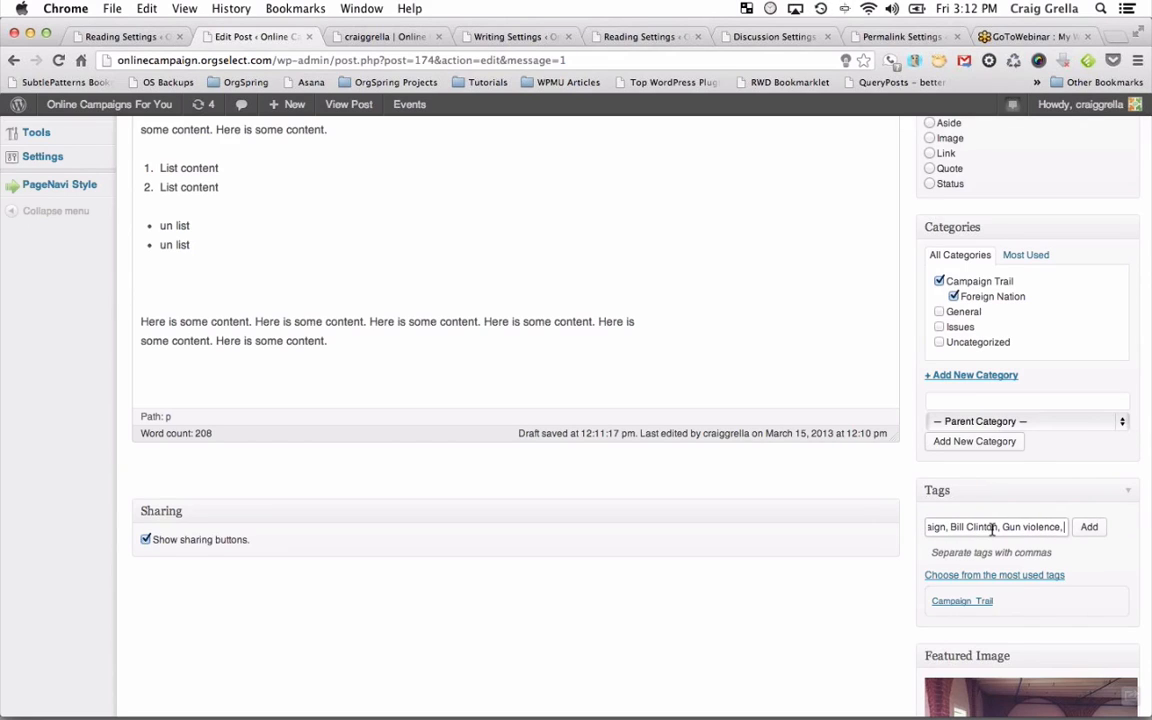
type(" School")
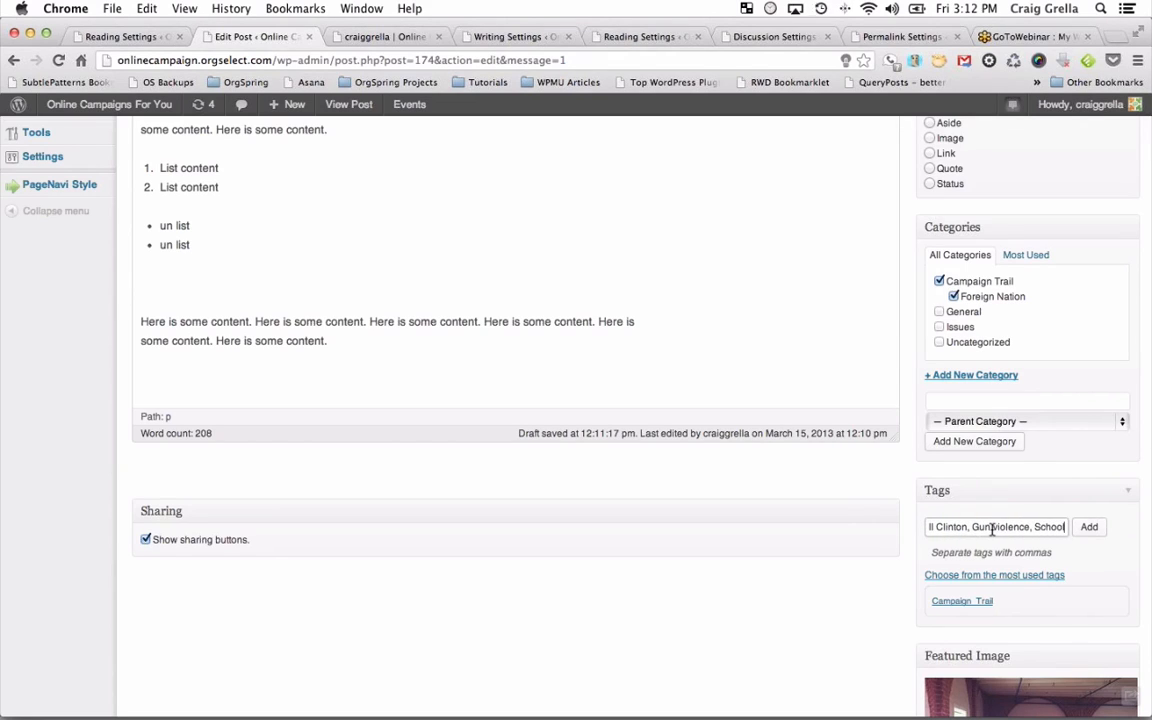
left_click(1088, 531)
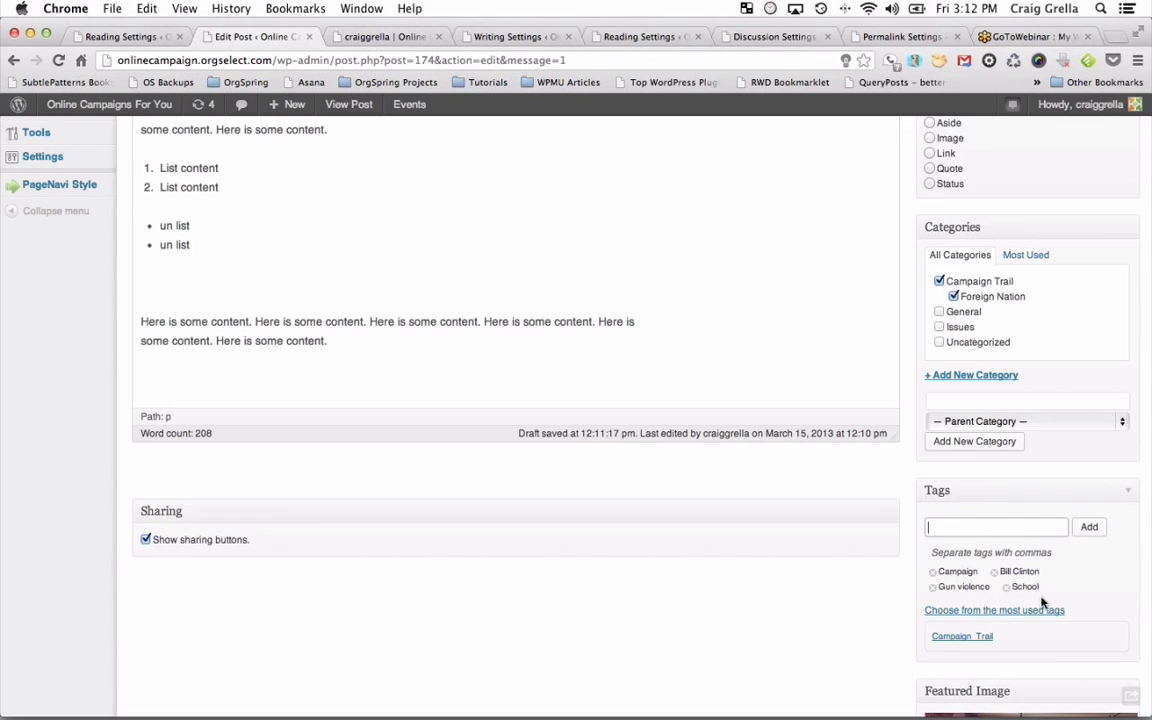
scroll(1042, 600, "up", 8)
left_click(1104, 428)
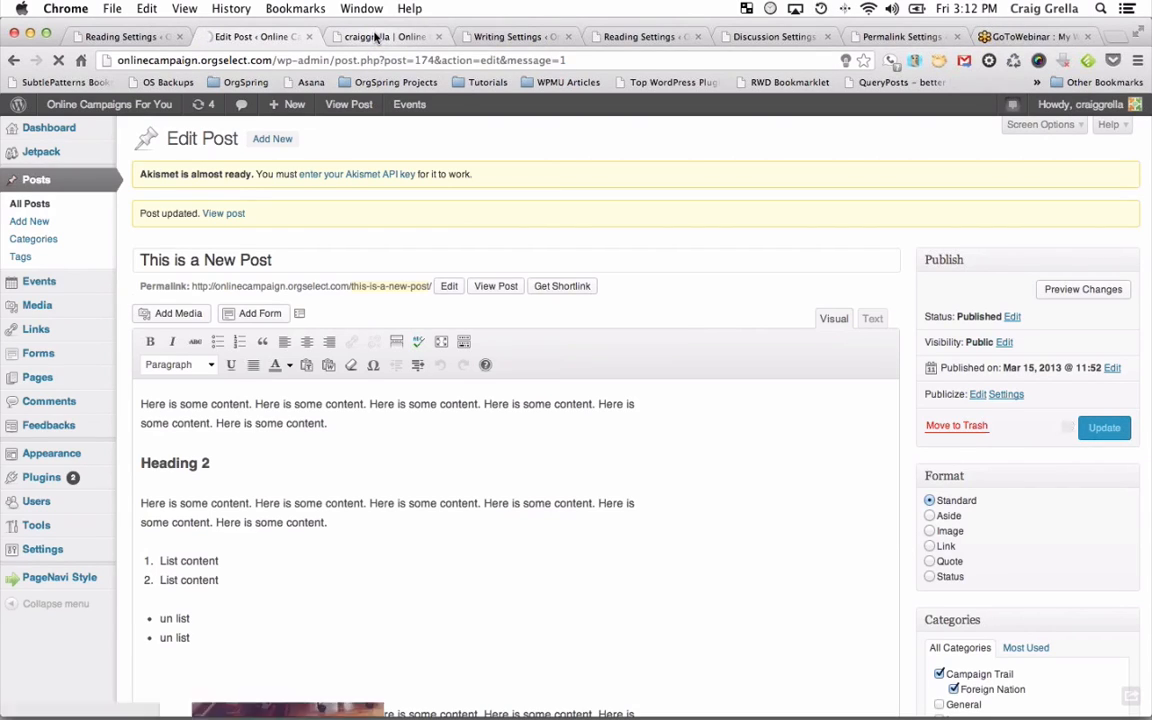
Reload the author archive to show the updated post.
left_click(377, 37)
left_click(59, 57)
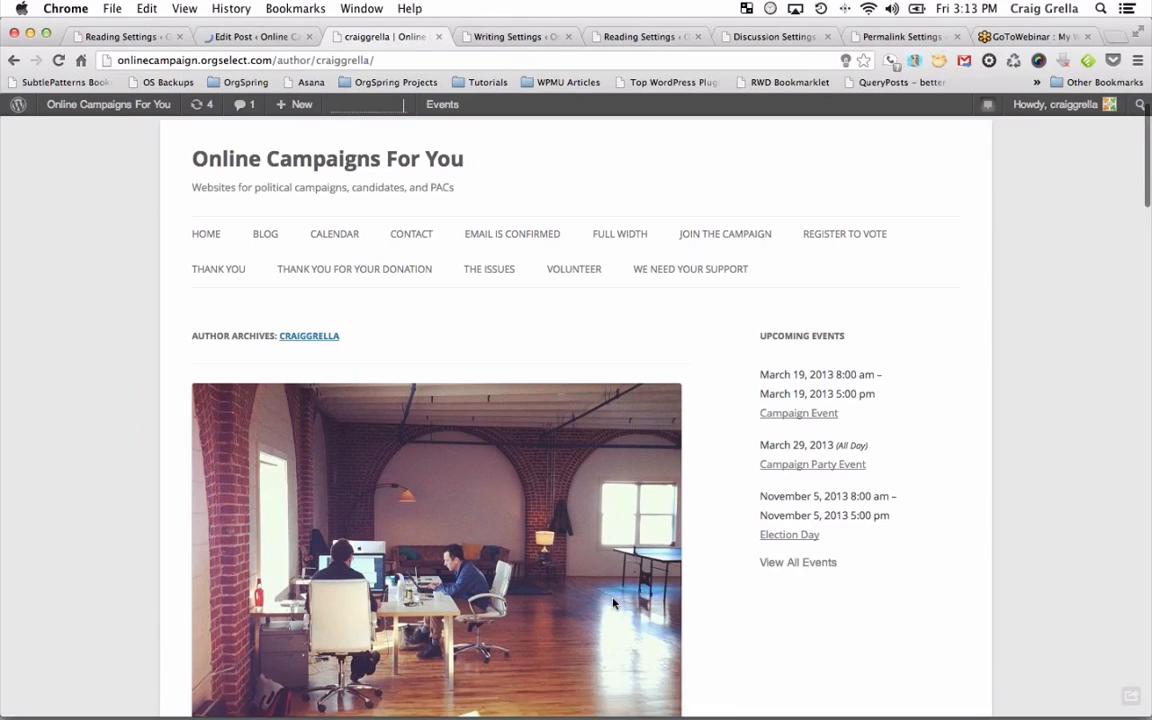
scroll(612, 602, "down", 10)
scroll(613, 602, "down", 15)
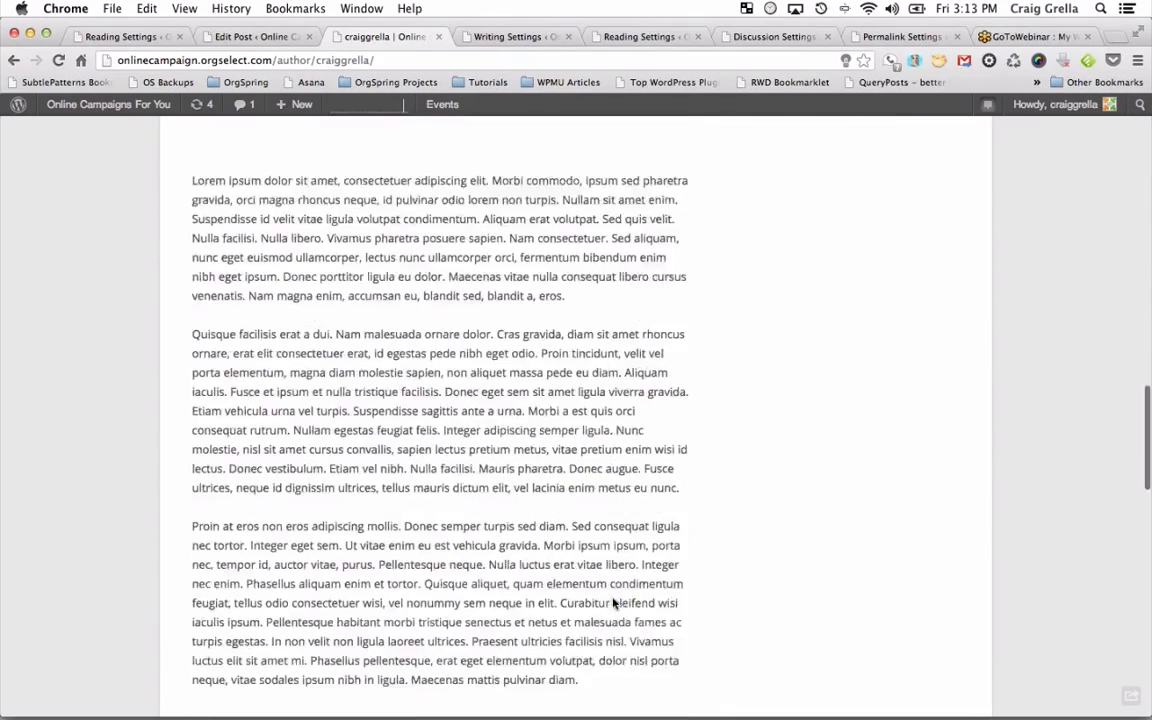
scroll(614, 602, "up", 4)
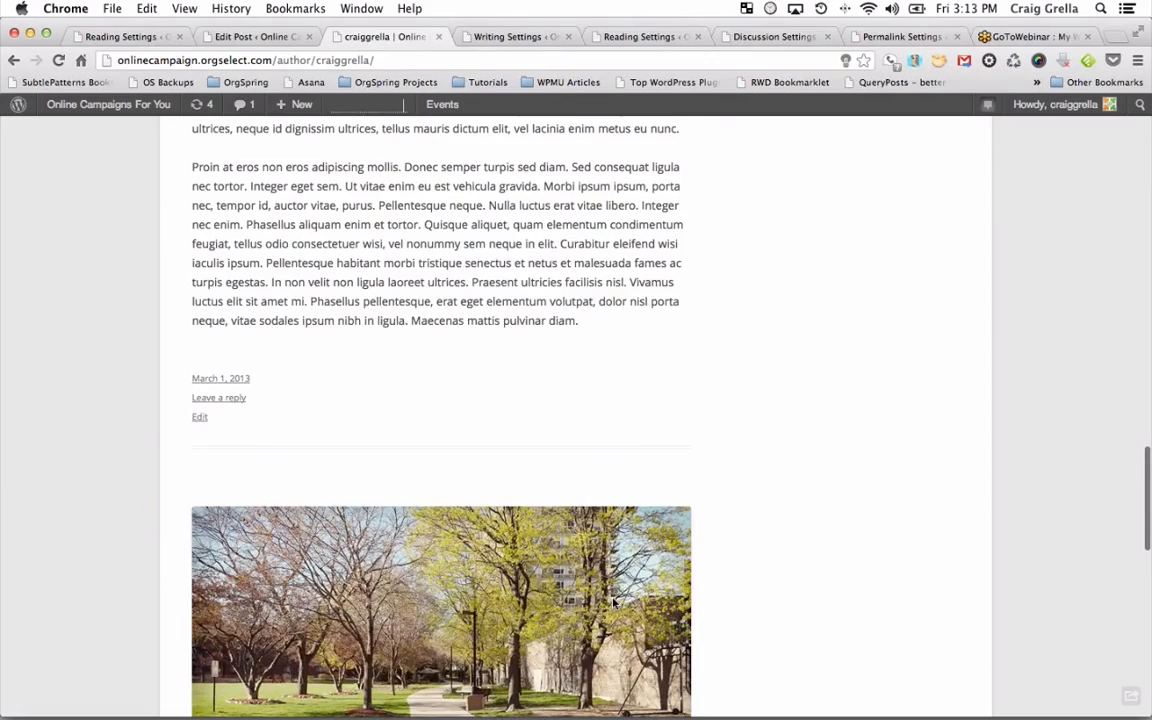
scroll(614, 602, "up", 15)
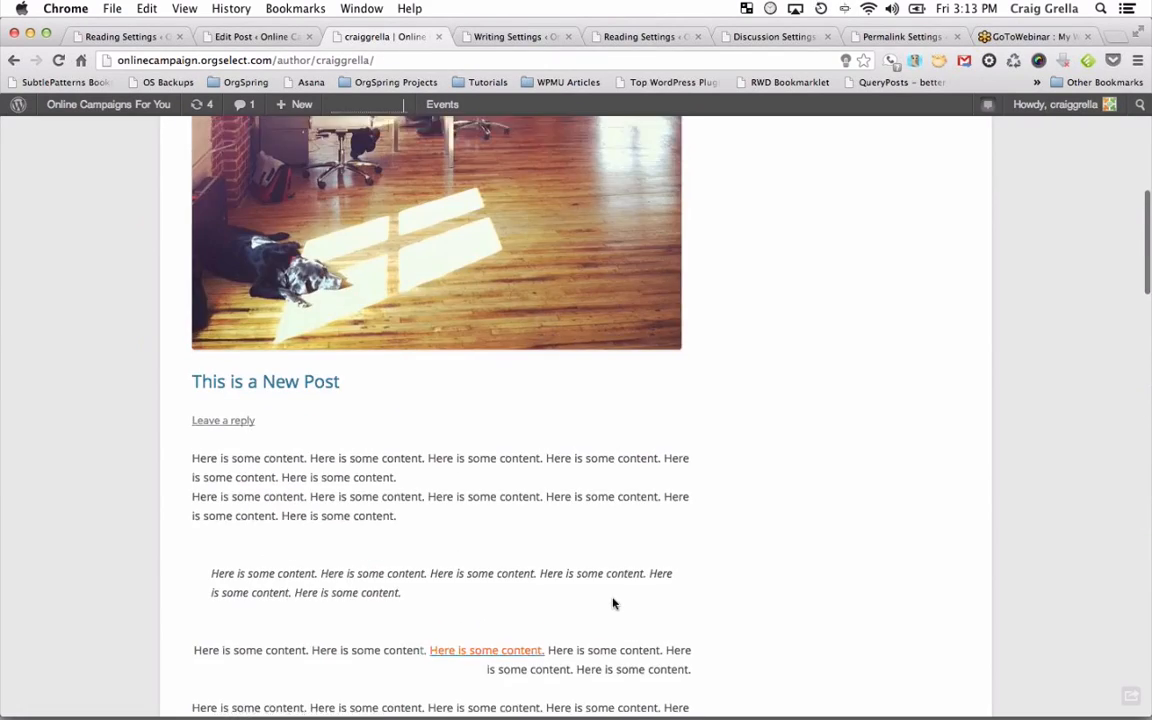
scroll(614, 602, "up", 6)
scroll(614, 602, "down", 3)
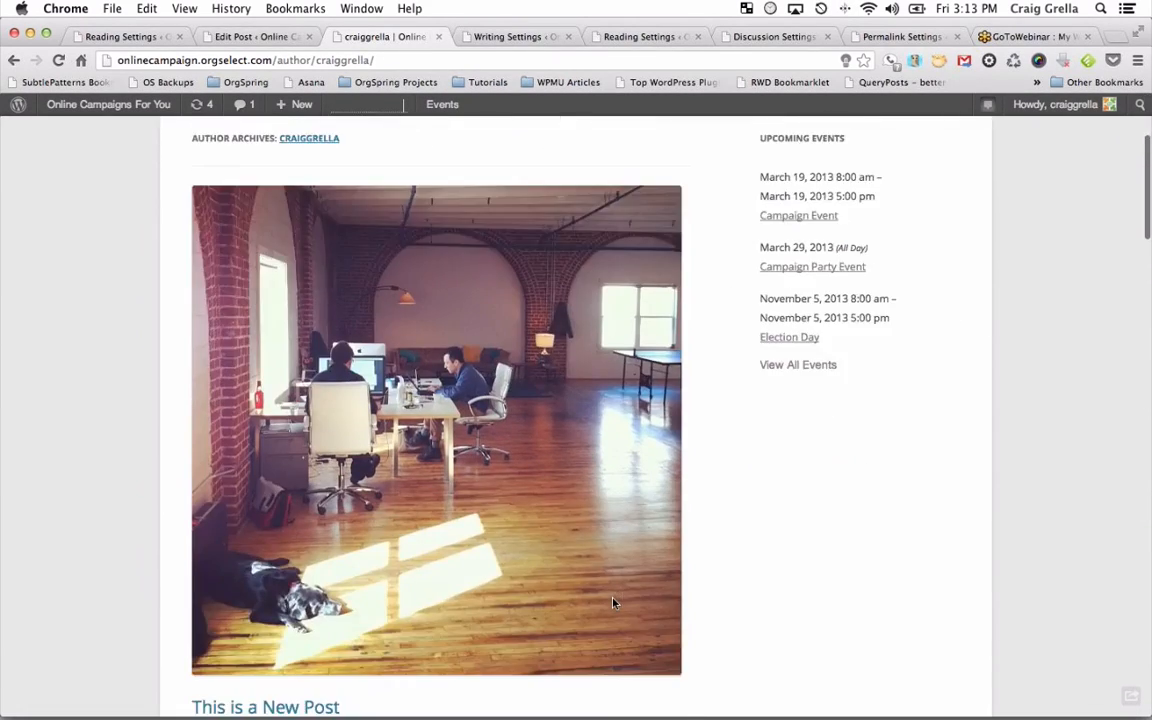
scroll(614, 602, "up", 3)
scroll(327, 388, "down", 6)
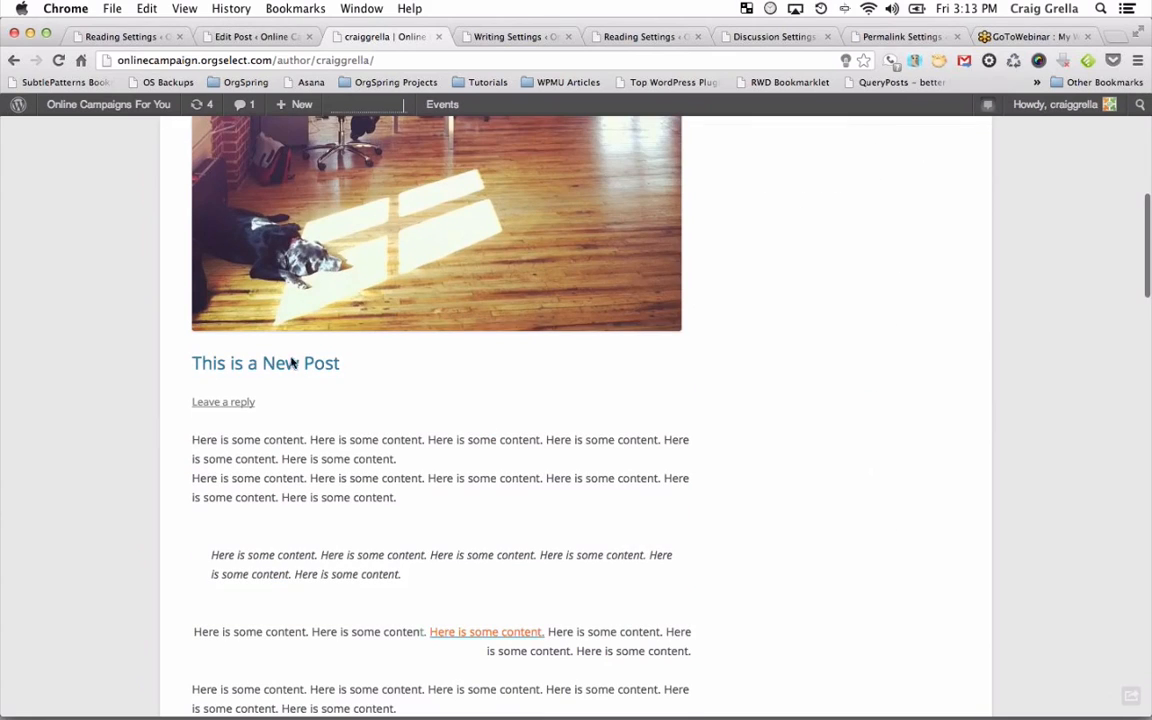
Open the live 'This is a New Post' page and read through its categories and tags.
left_click(292, 363)
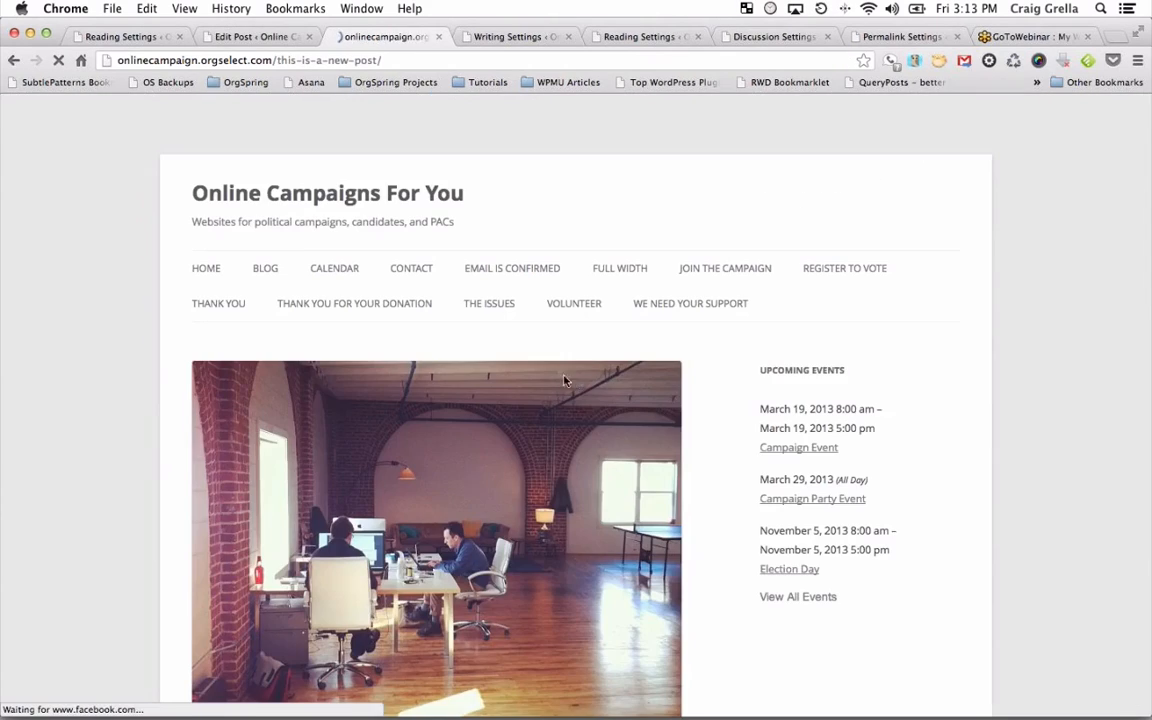
scroll(680, 445, "down", 6)
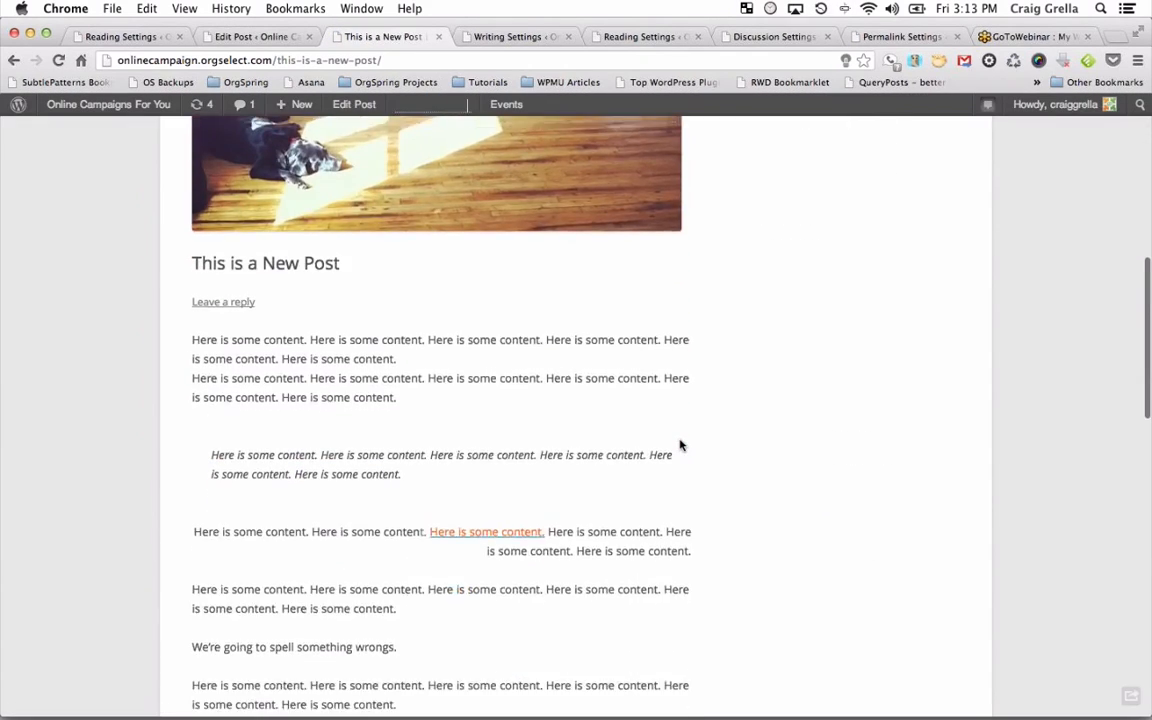
scroll(680, 445, "down", 10)
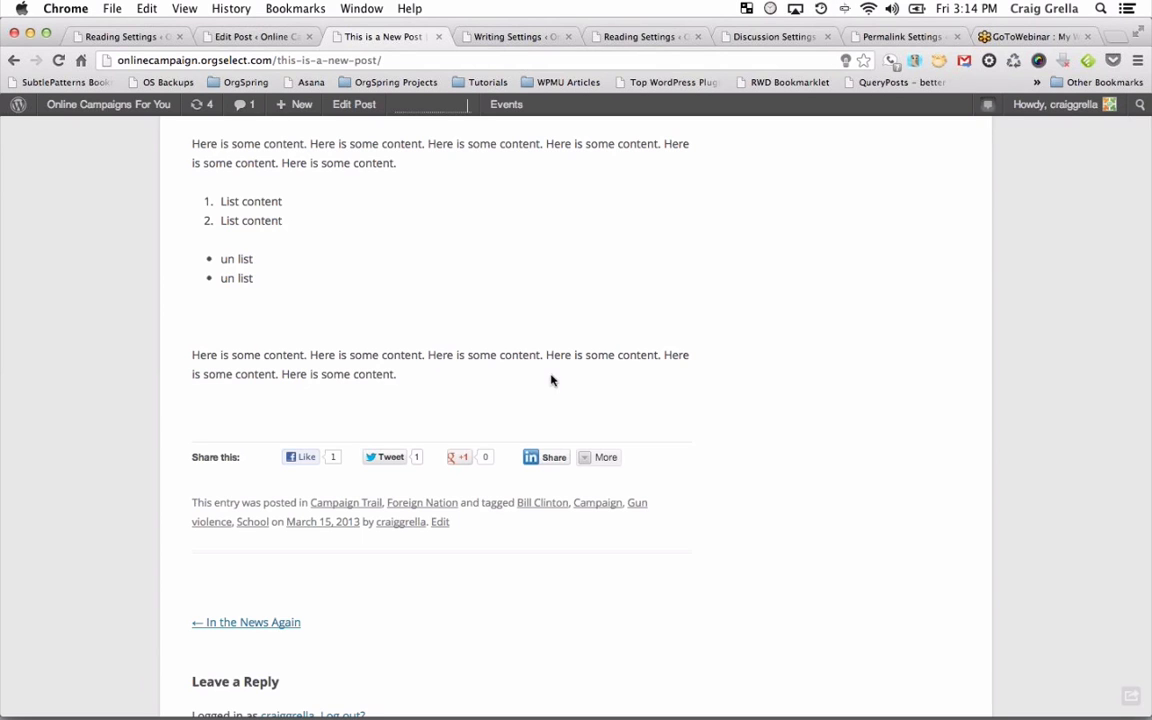
scroll(550, 378, "up", 10)
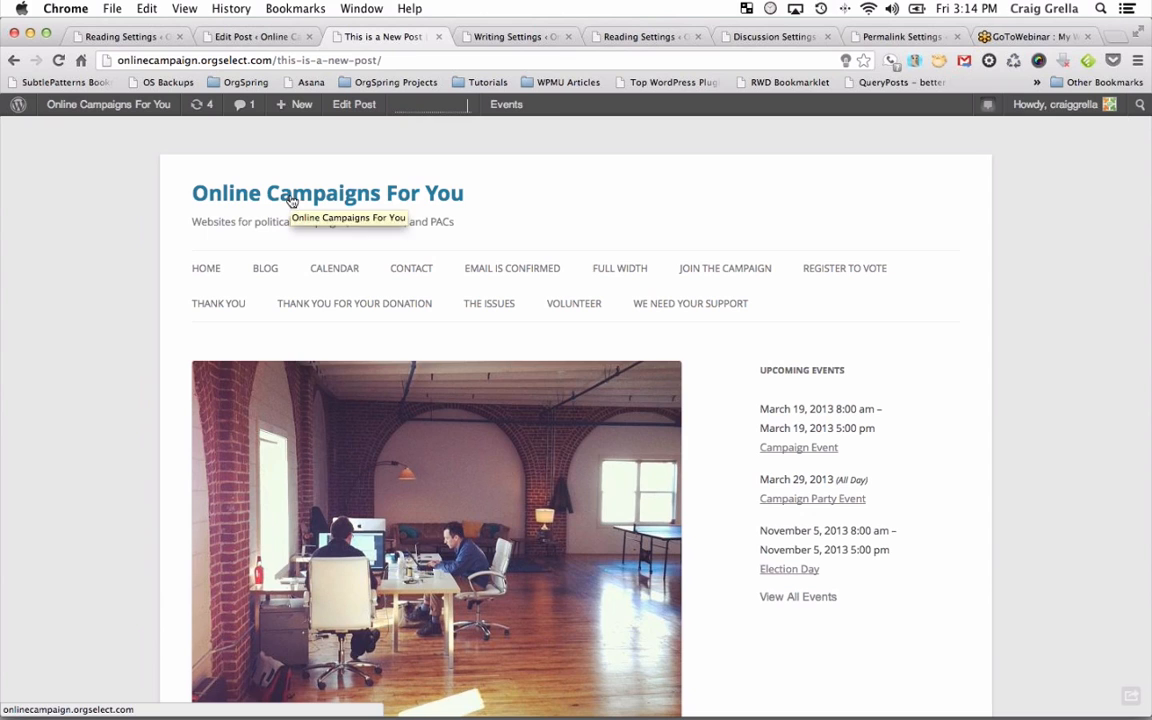
Activate the Online Campaign theme under Appearance > Themes.
left_click(212, 37)
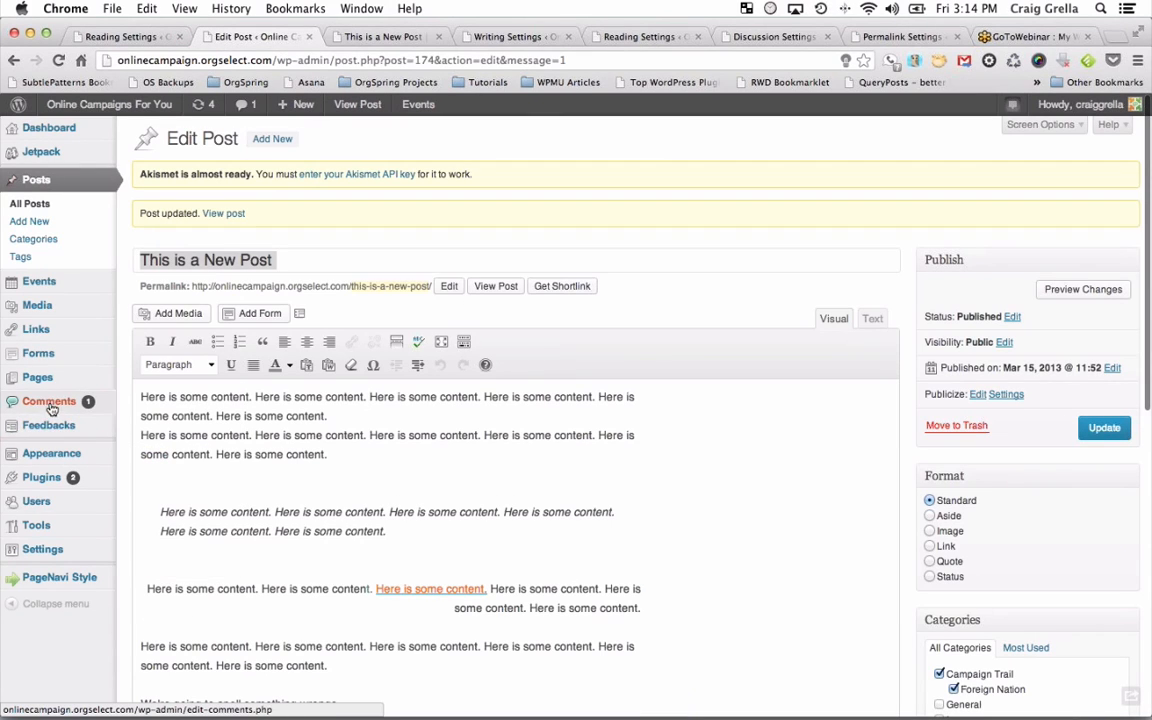
mouse_move(60, 455)
left_click(155, 464)
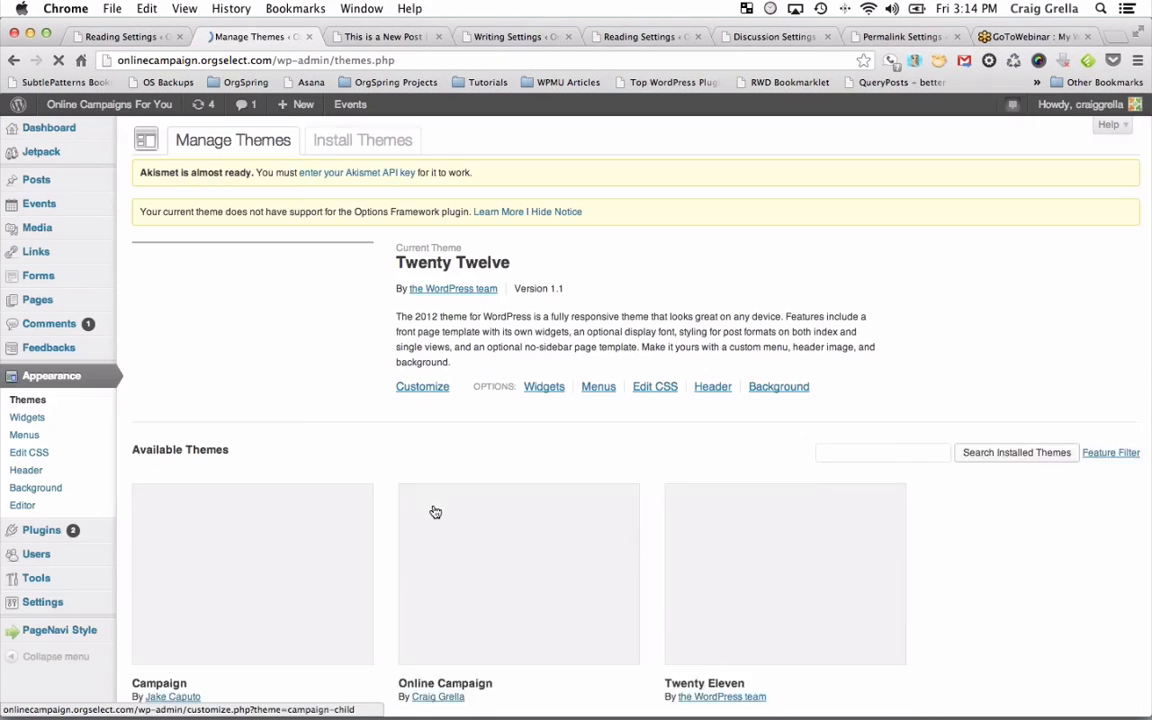
scroll(432, 507, "down", 3)
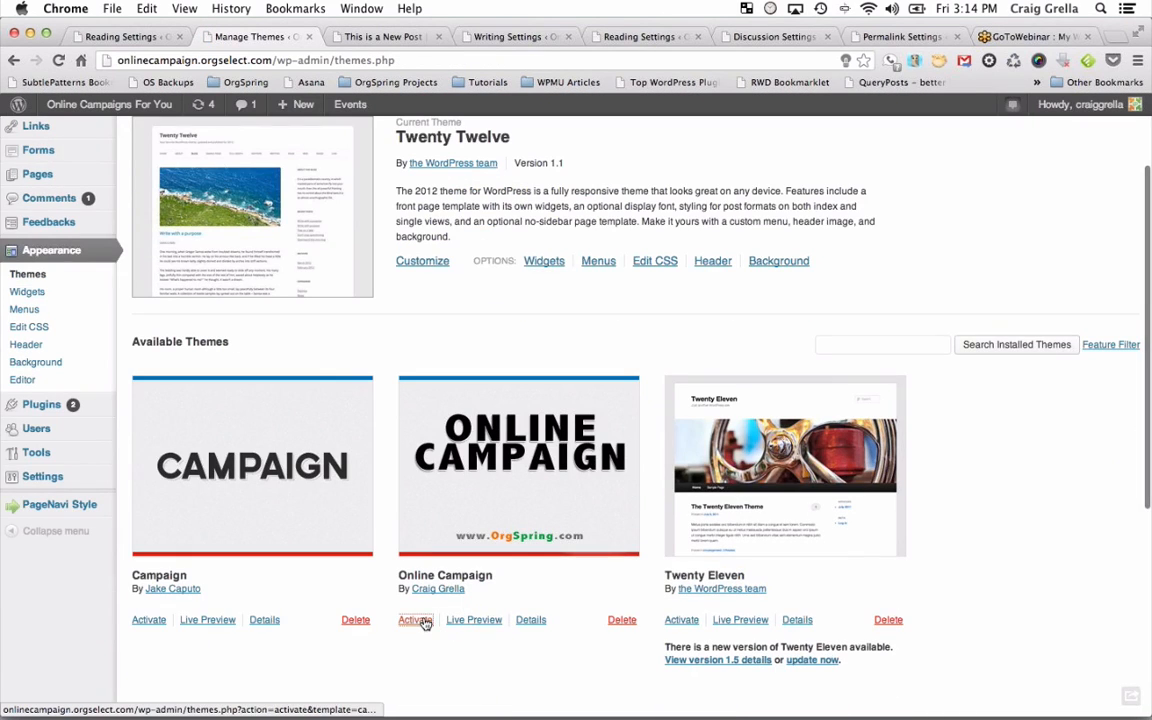
left_click(416, 620)
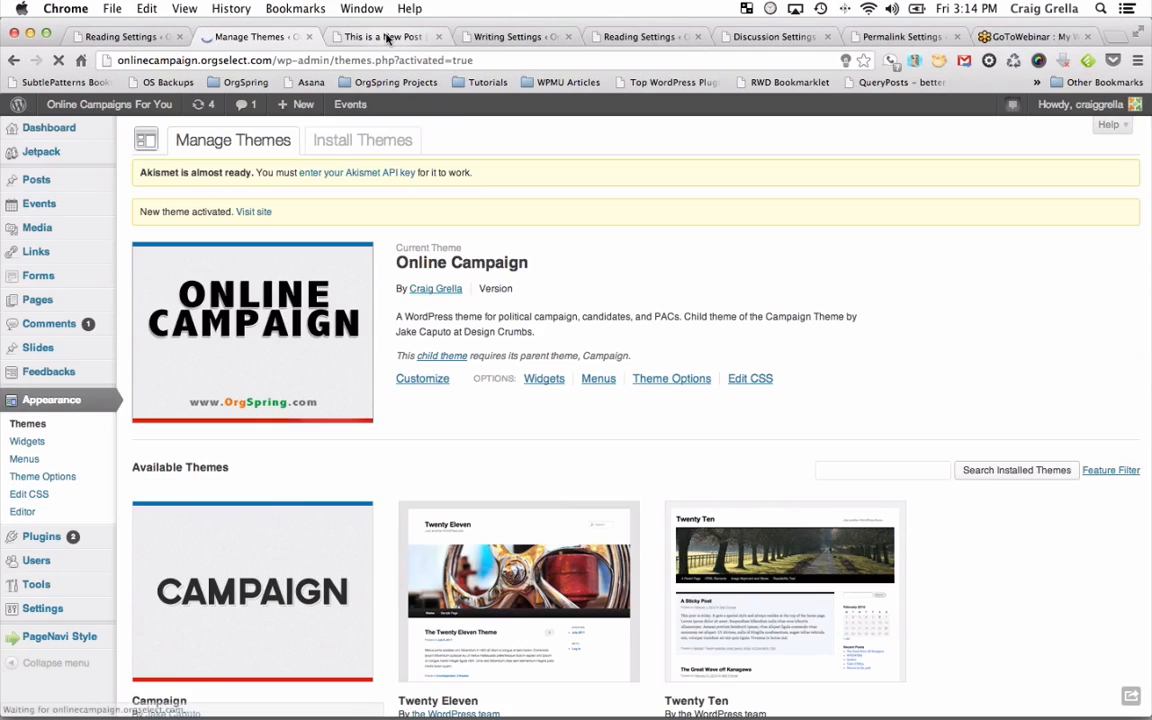
Reload the live post to see the John Q Public campaign design.
left_click(392, 35)
left_click(58, 60)
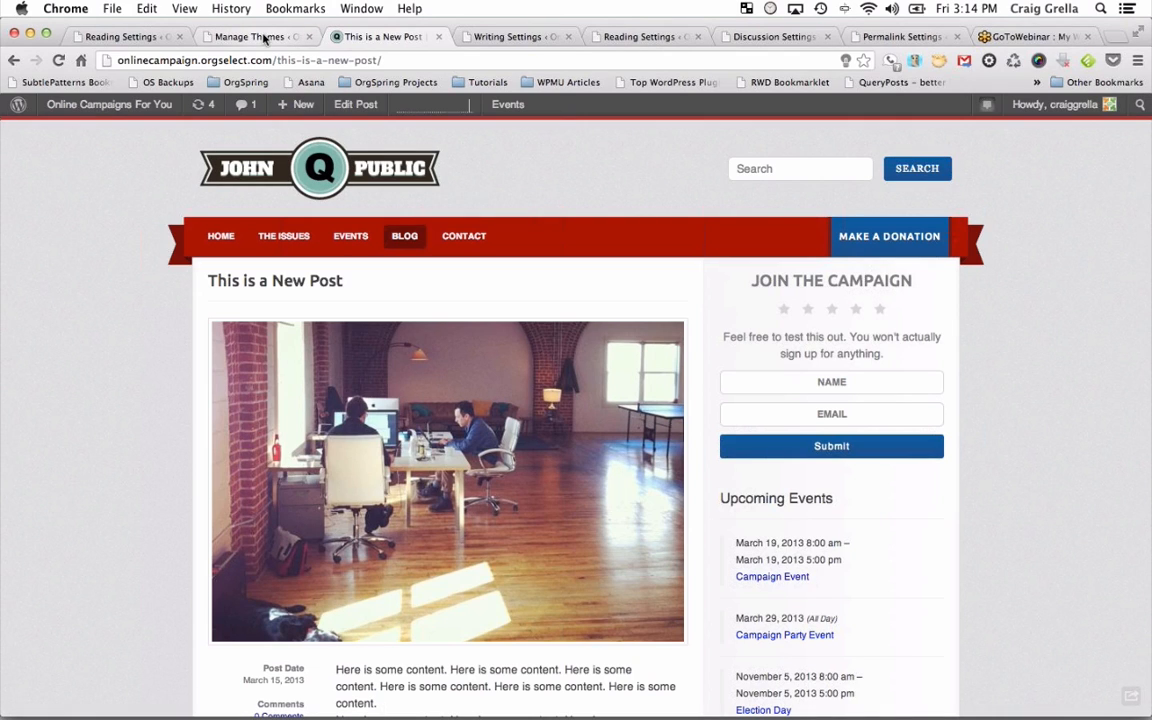
left_click(265, 37)
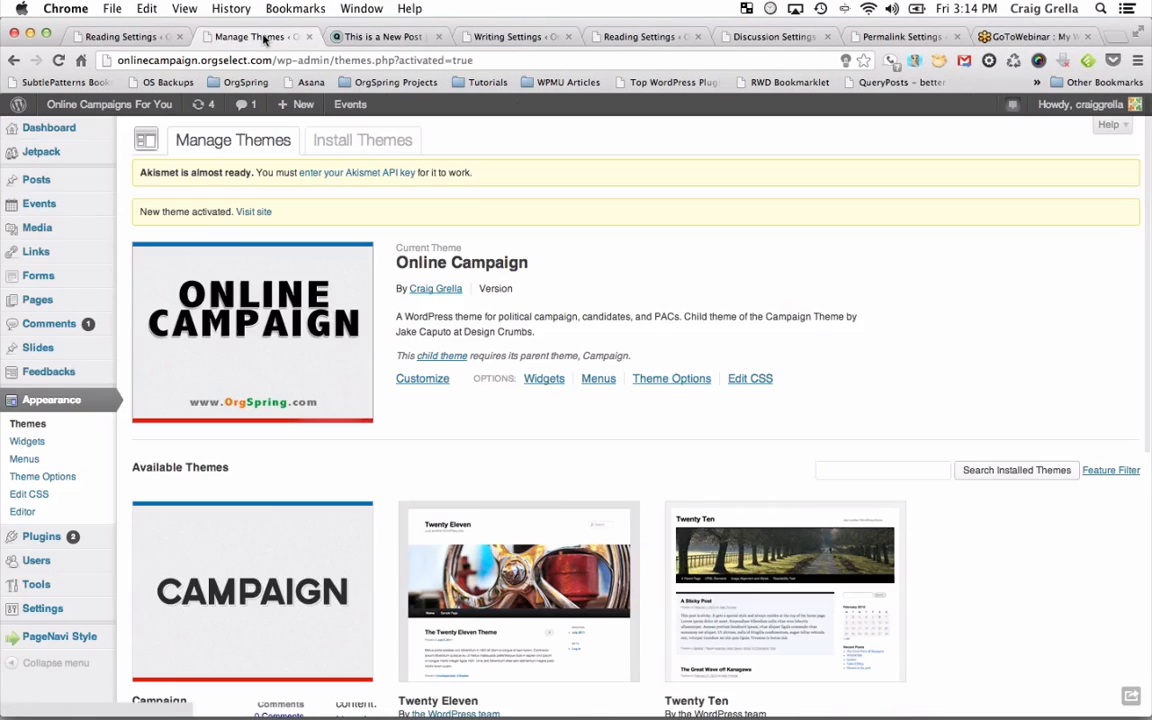
Set campaignlogo from the Media Library as the Theme Options logo and save the options.
left_click(62, 479)
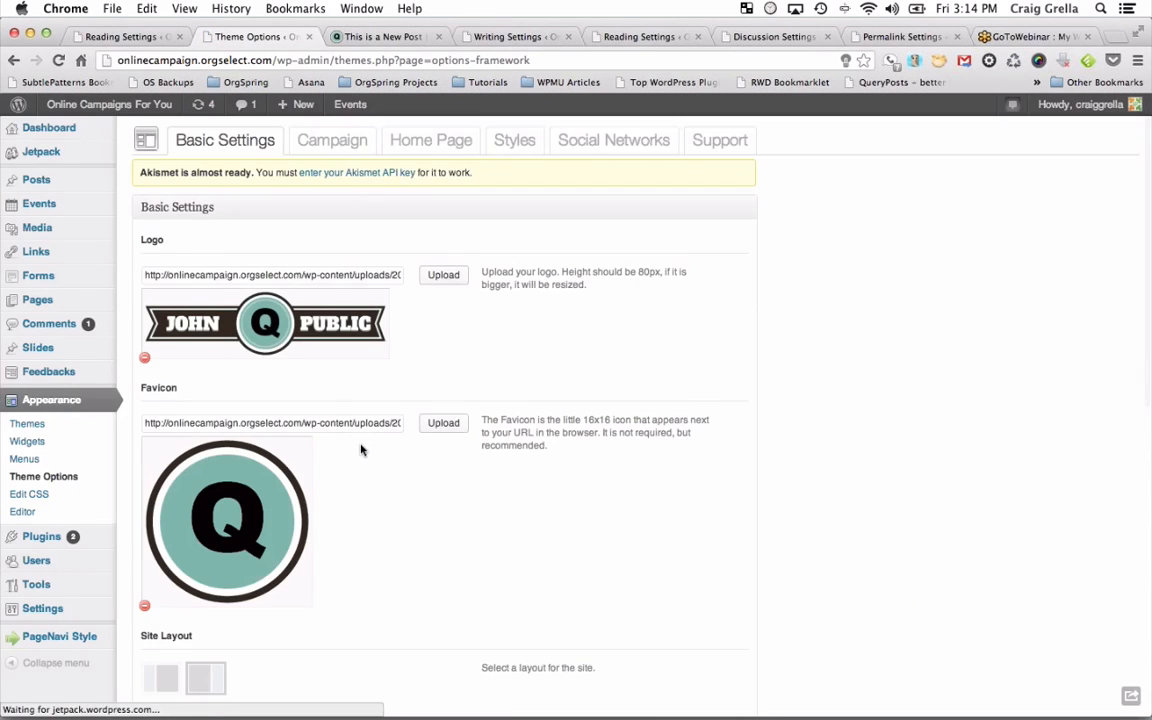
scroll(361, 450, "down", 1)
scroll(361, 450, "up", 1)
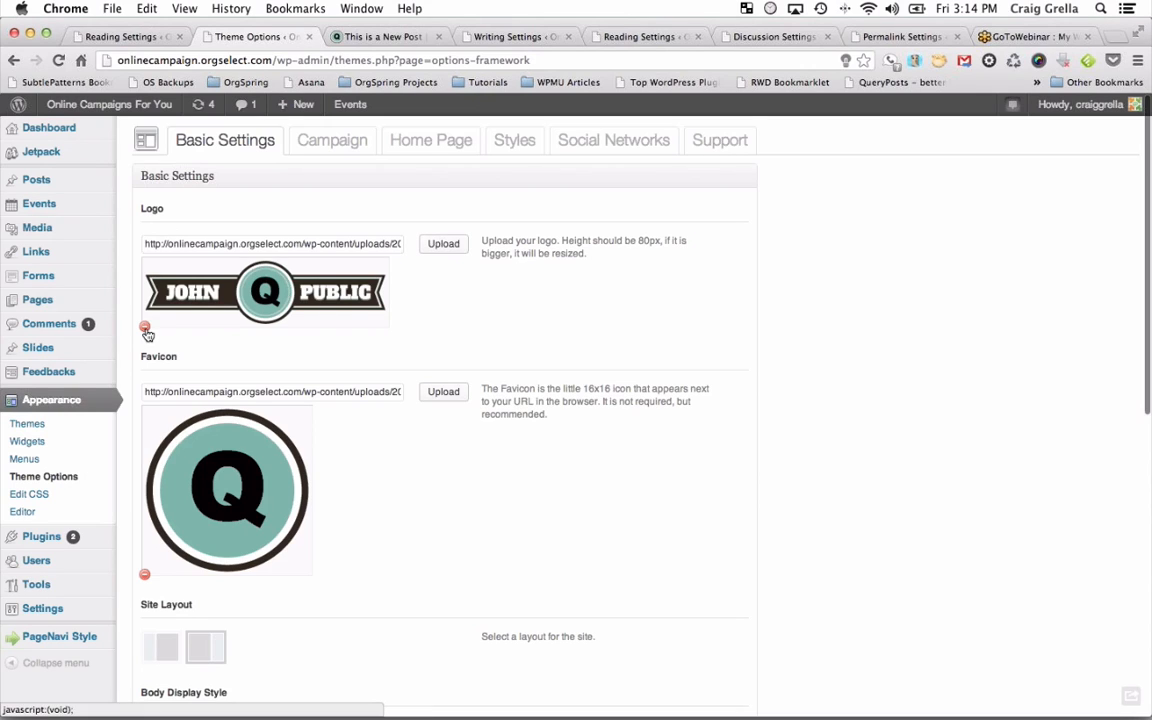
left_click(451, 250)
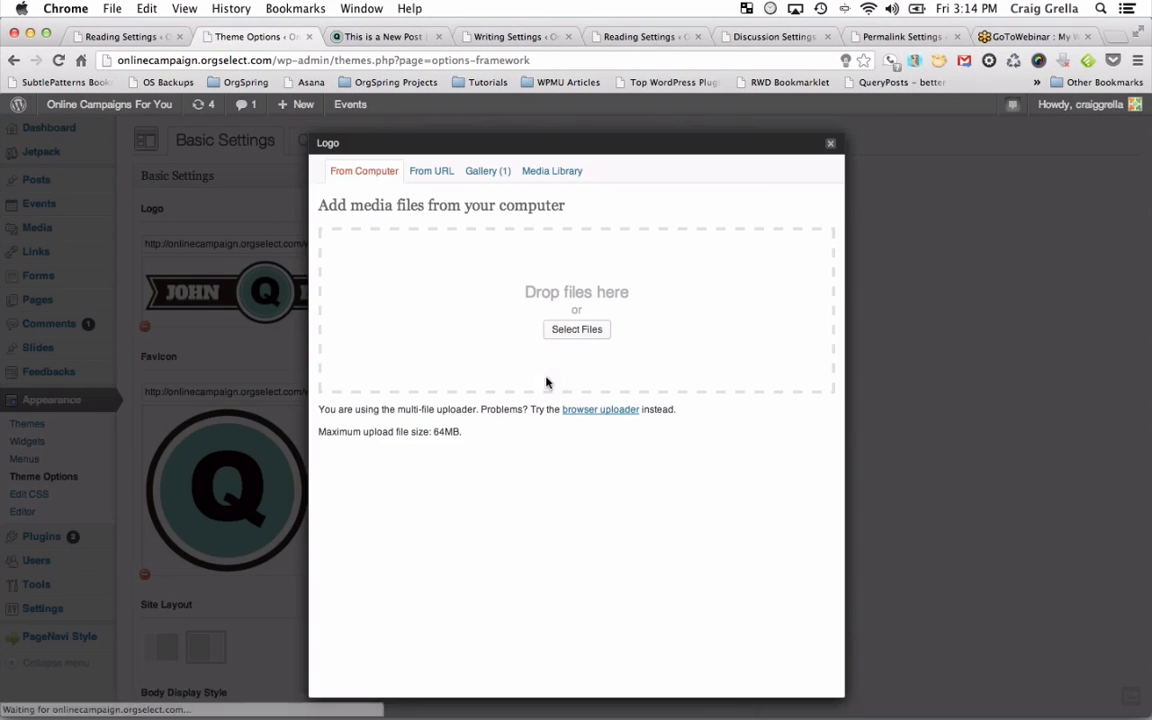
left_click(485, 171)
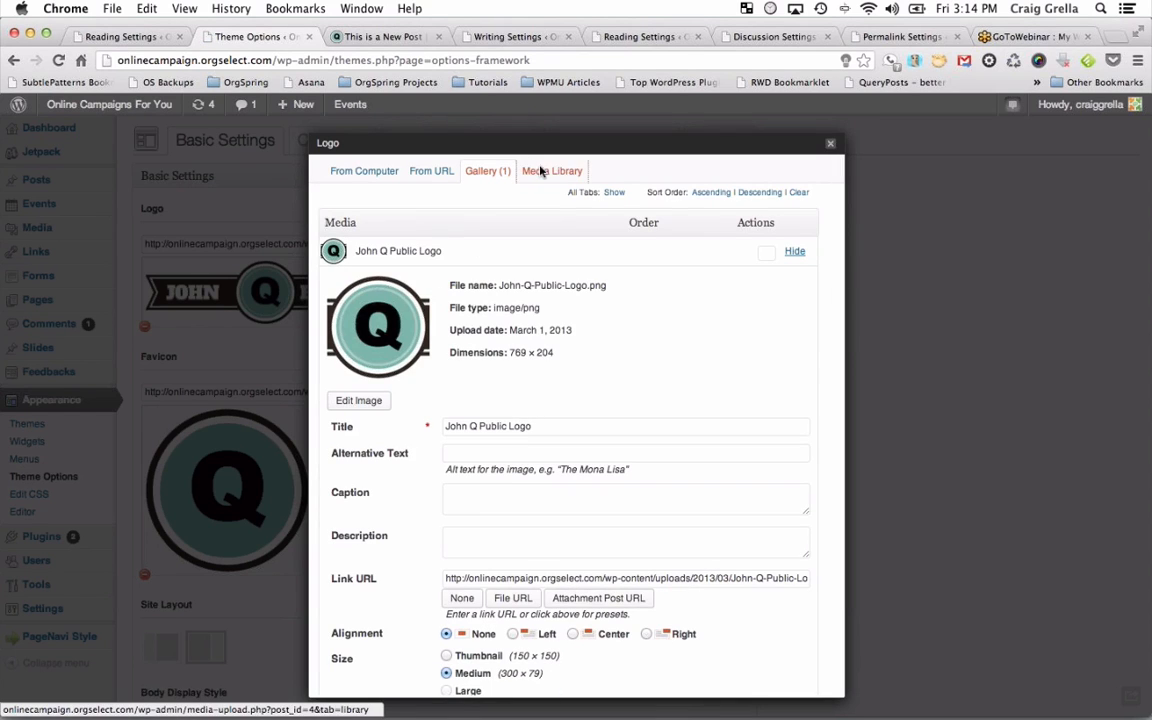
left_click(560, 172)
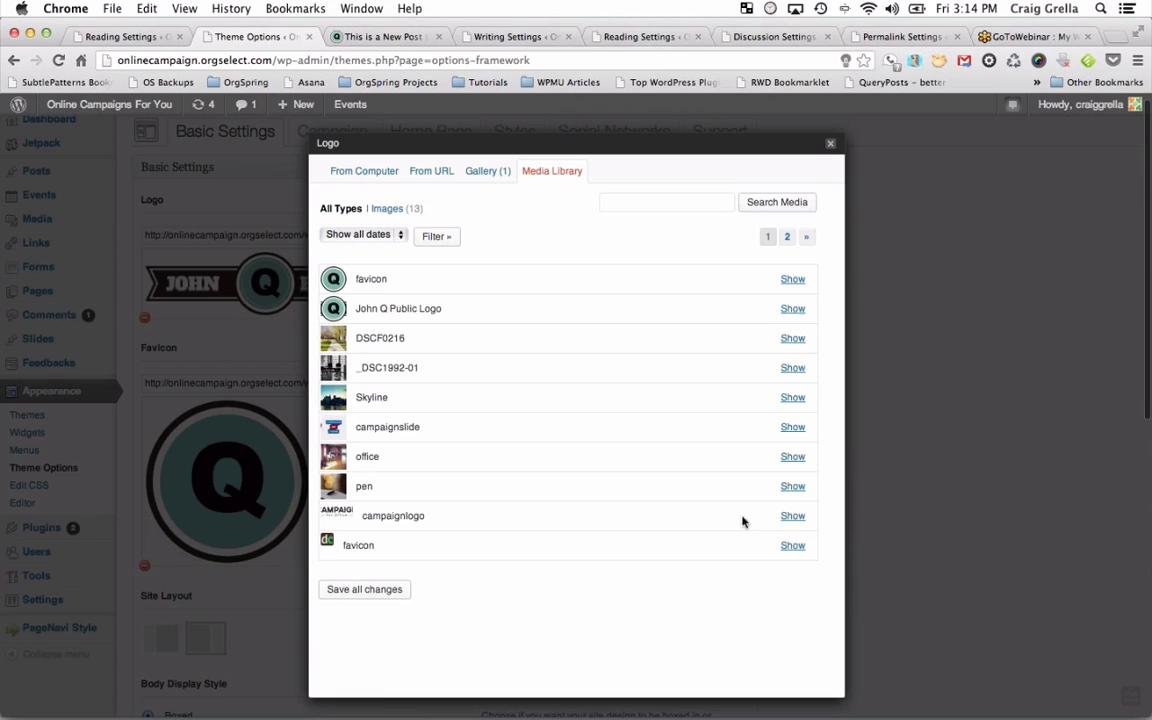
left_click(795, 515)
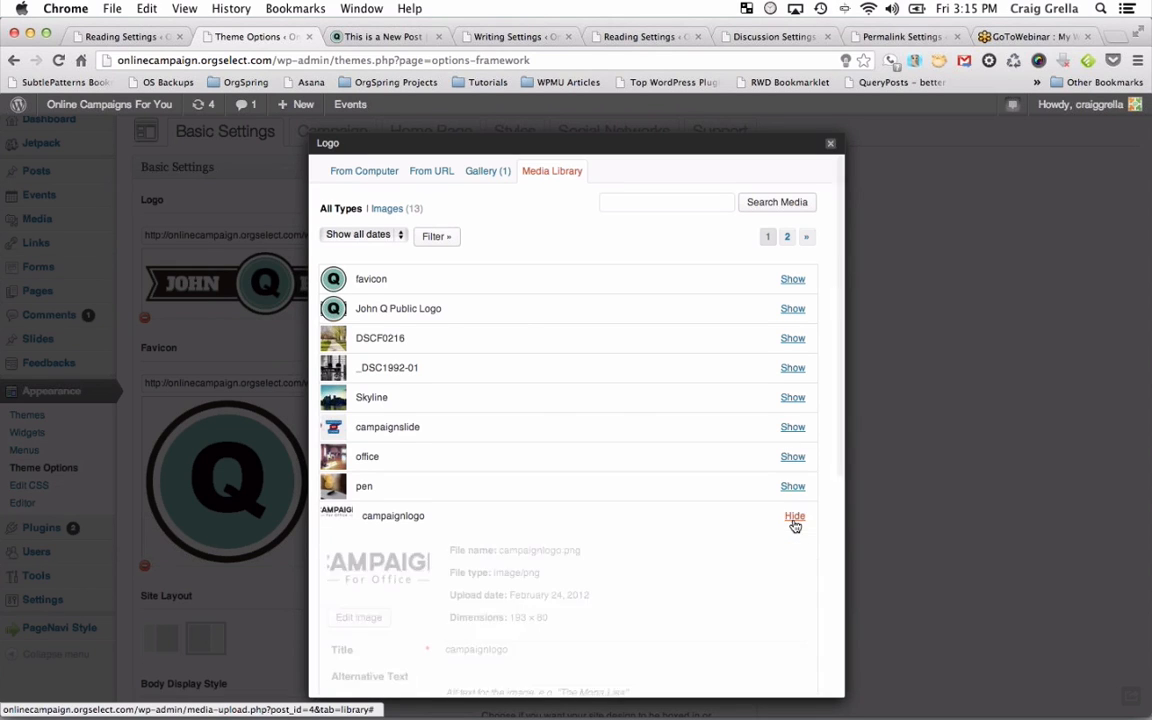
scroll(559, 565, "down", 5)
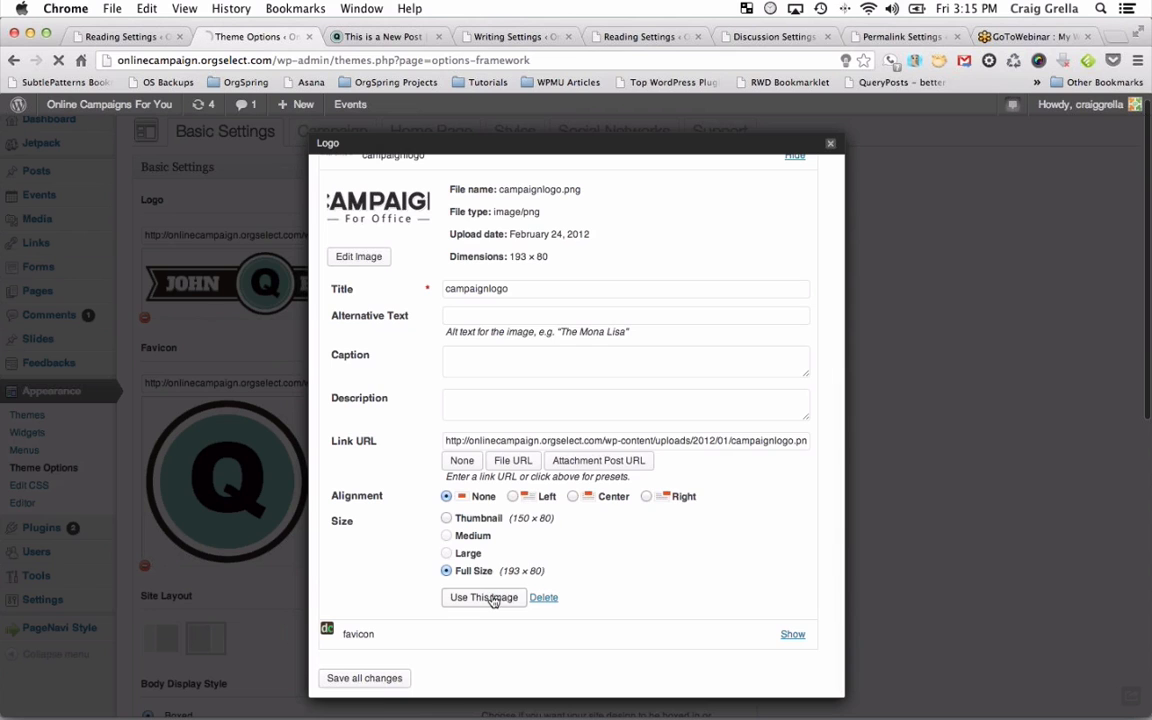
left_click(486, 596)
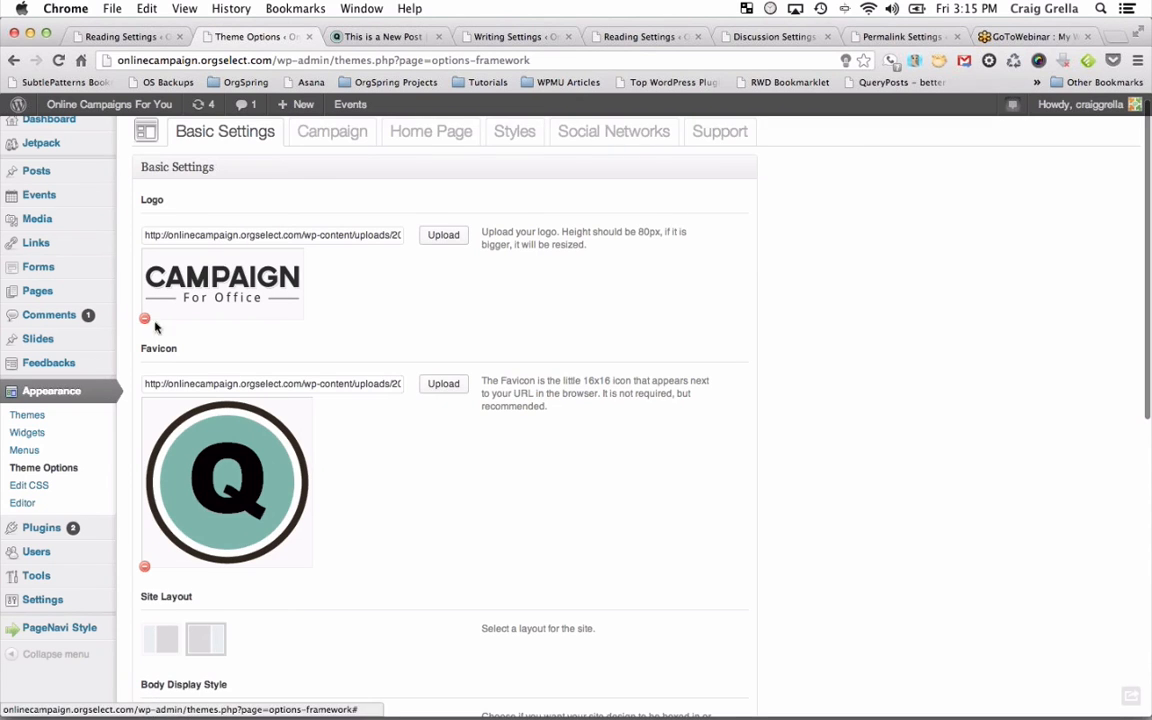
scroll(205, 530, "down", 5)
scroll(210, 545, "down", 2)
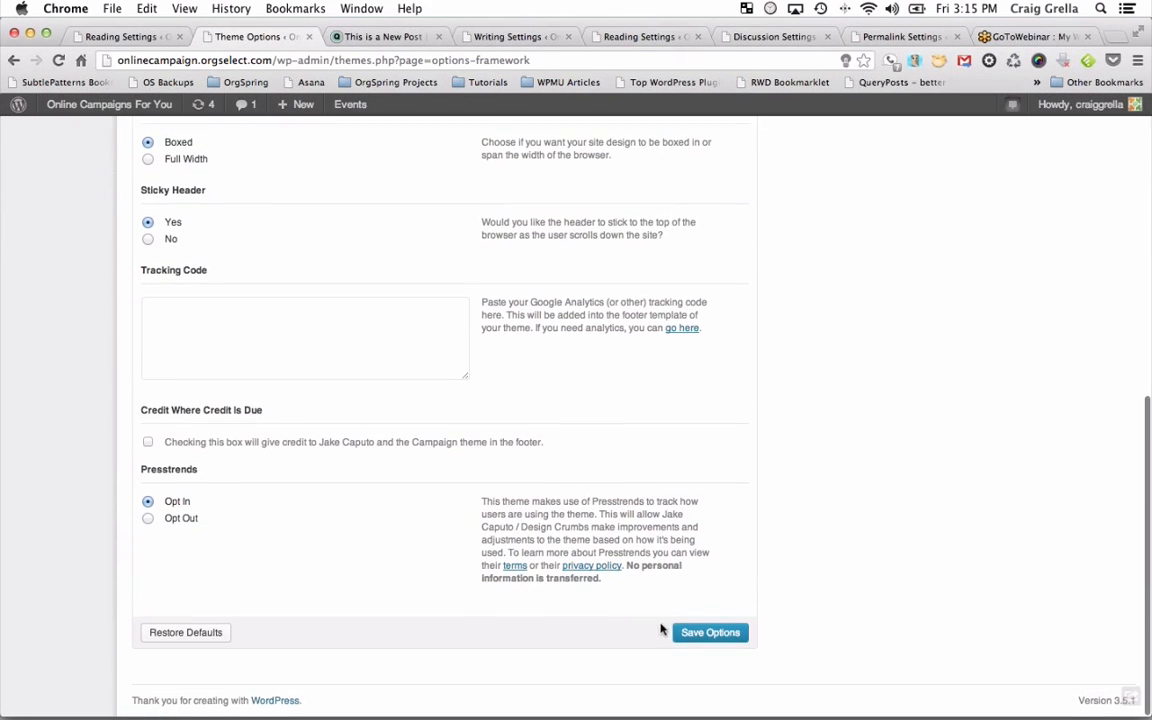
left_click(703, 634)
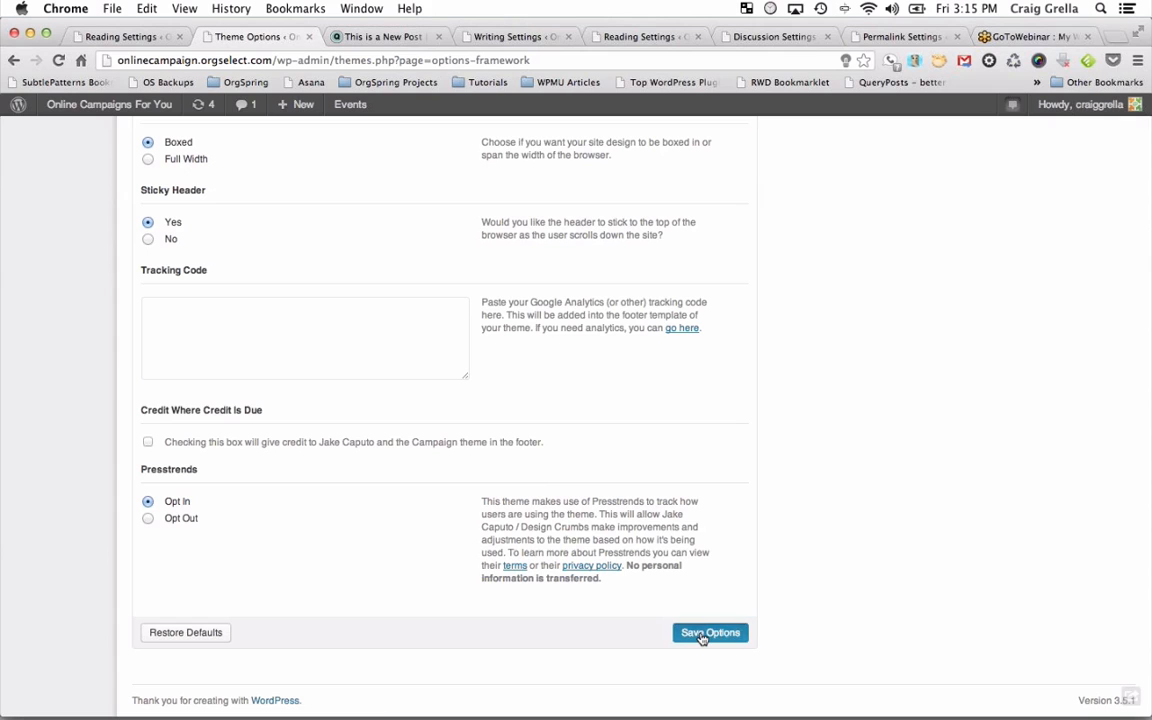
Reload the live post to confirm the CAMPAIGN For Office logo in its header.
left_click(400, 37)
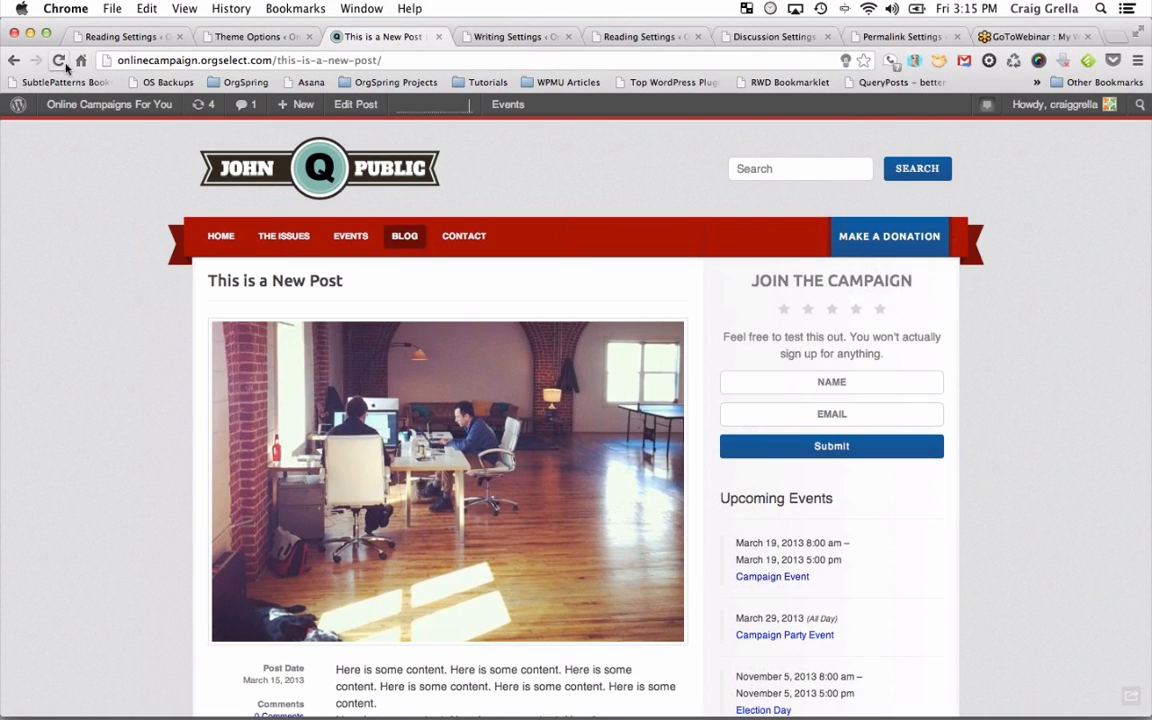
left_click(60, 61)
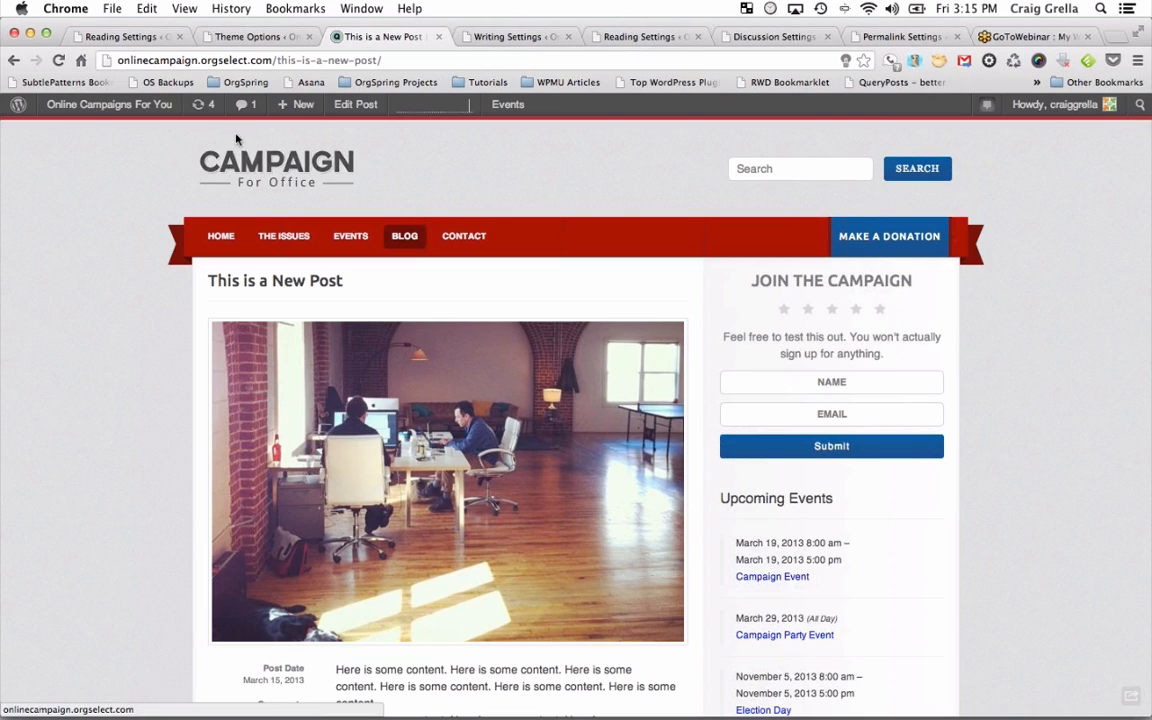
left_click(252, 36)
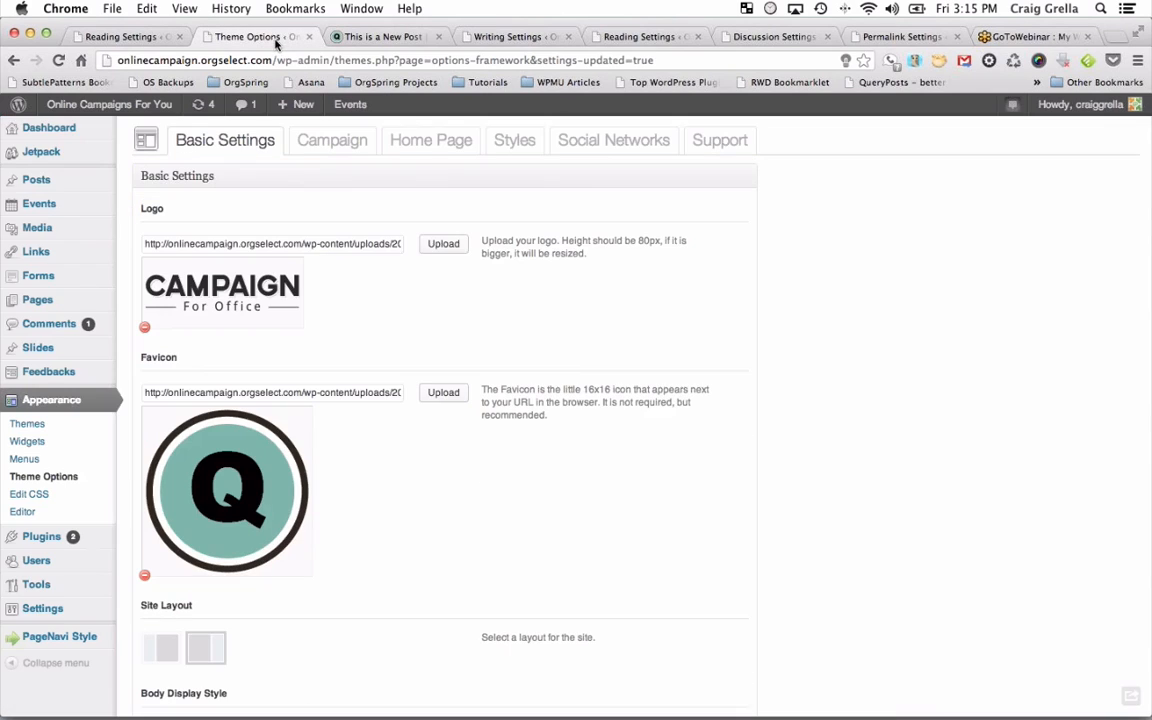
left_click(440, 245)
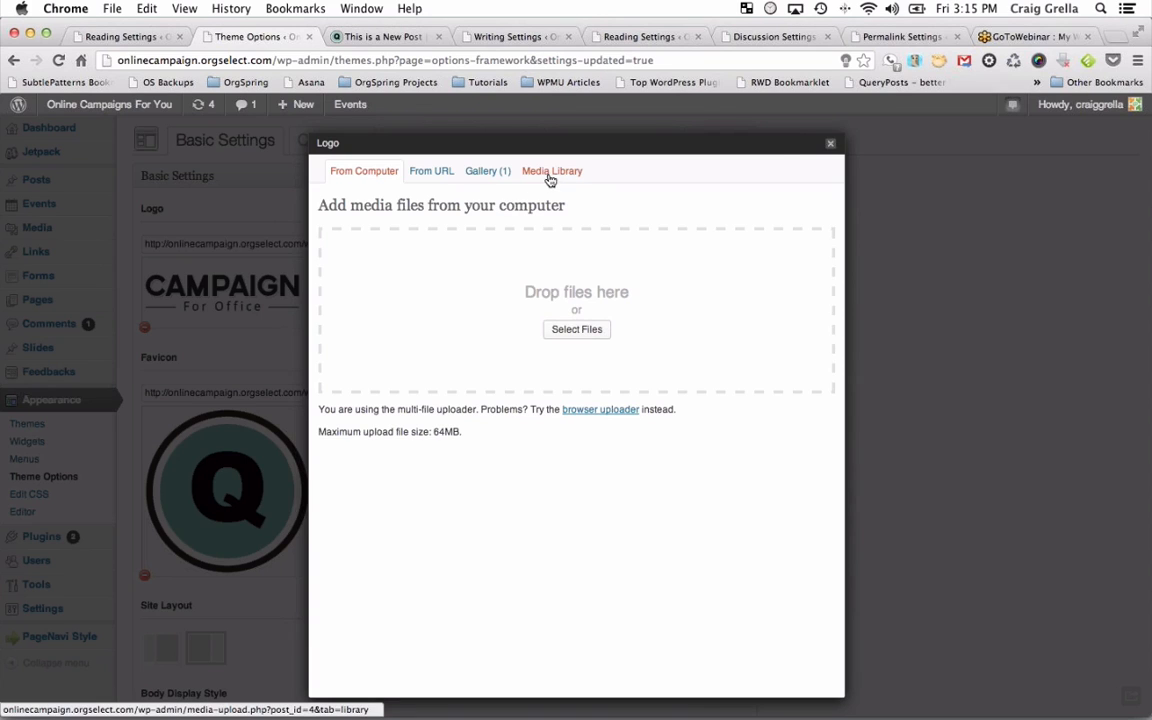
left_click(830, 143)
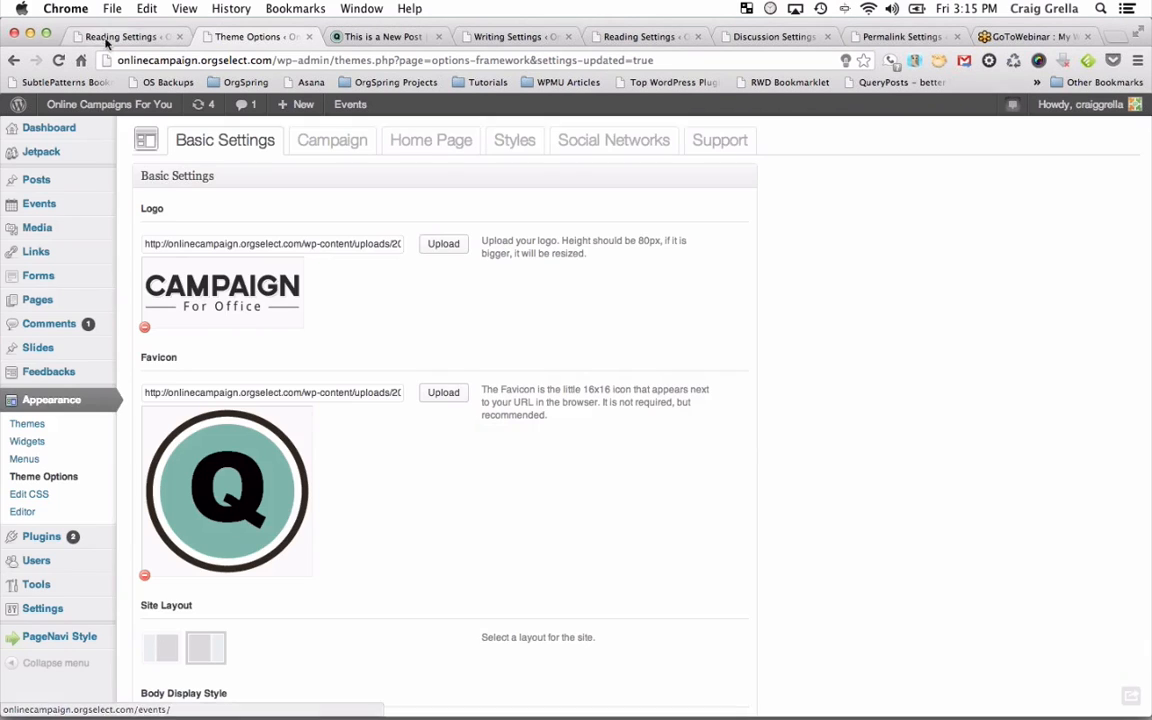
left_click(44, 180)
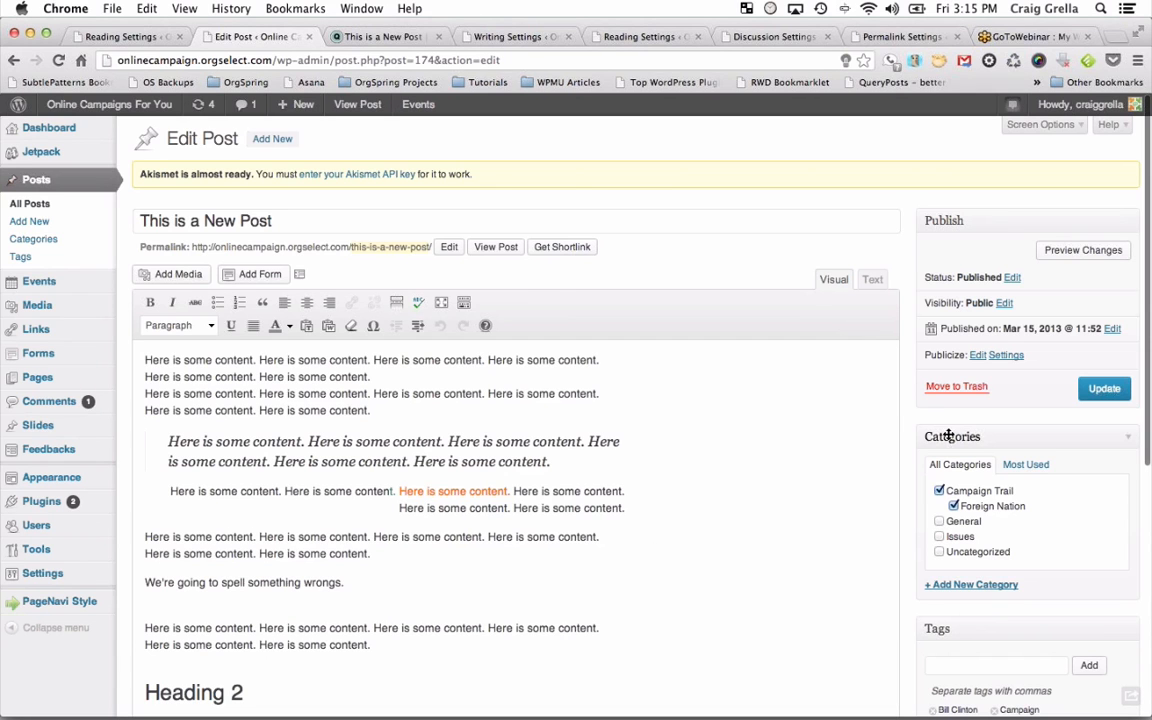
Review the 'This is a New Post' editor, including its Publish box, categories and YouTube video ID field.
scroll(917, 526, "down", 5)
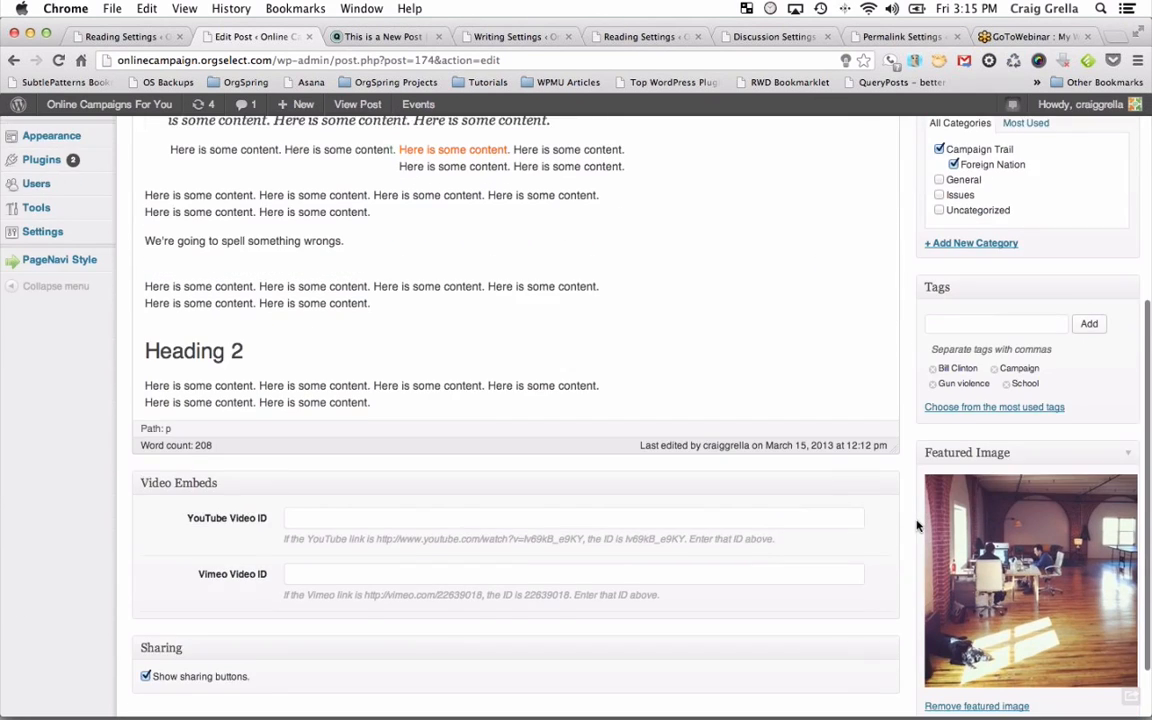
scroll(917, 522, "up", 5)
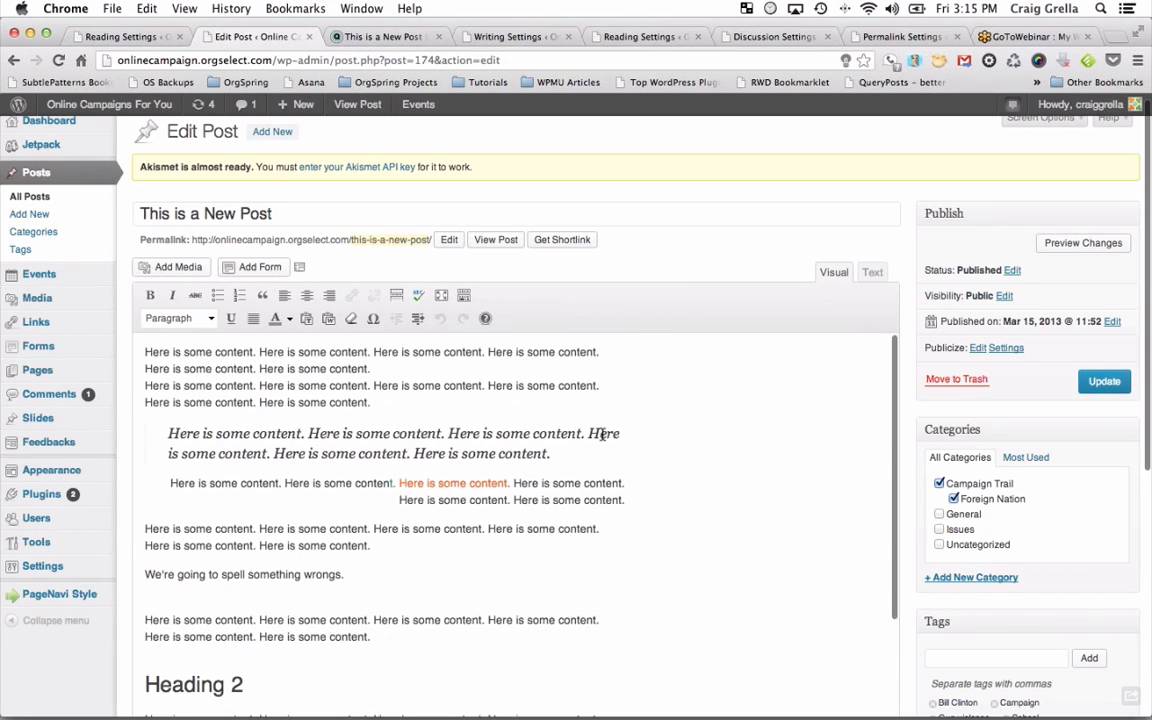
scroll(603, 432, "down", 15)
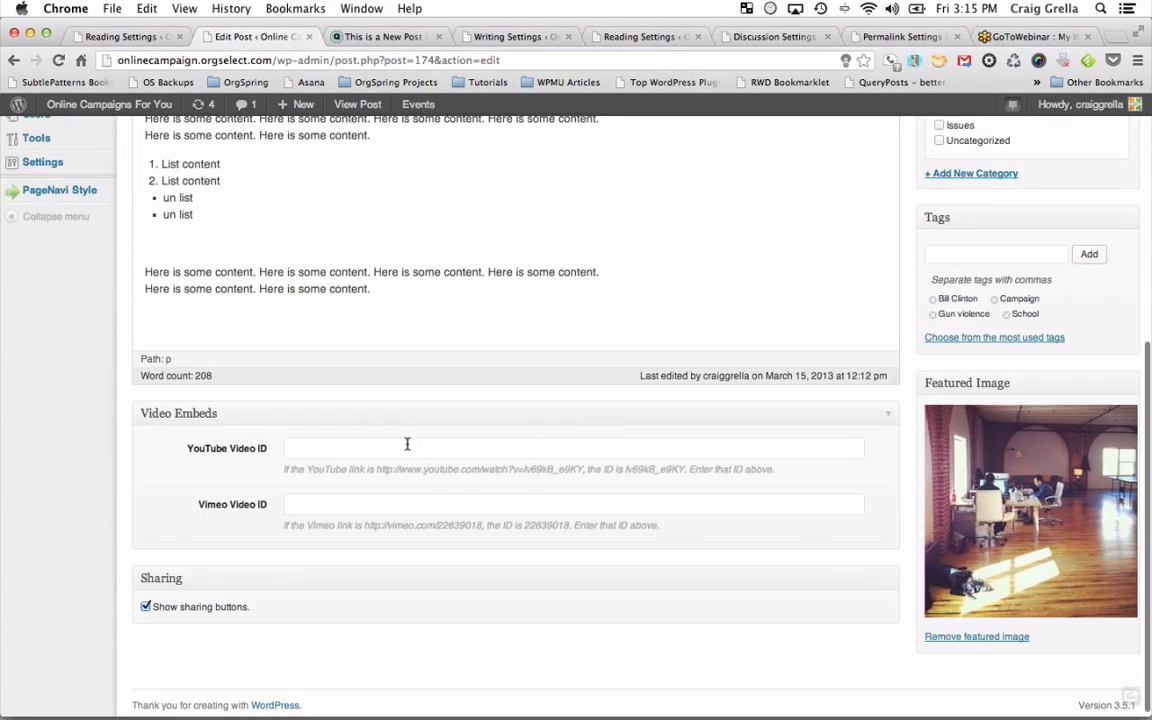
left_click(407, 446)
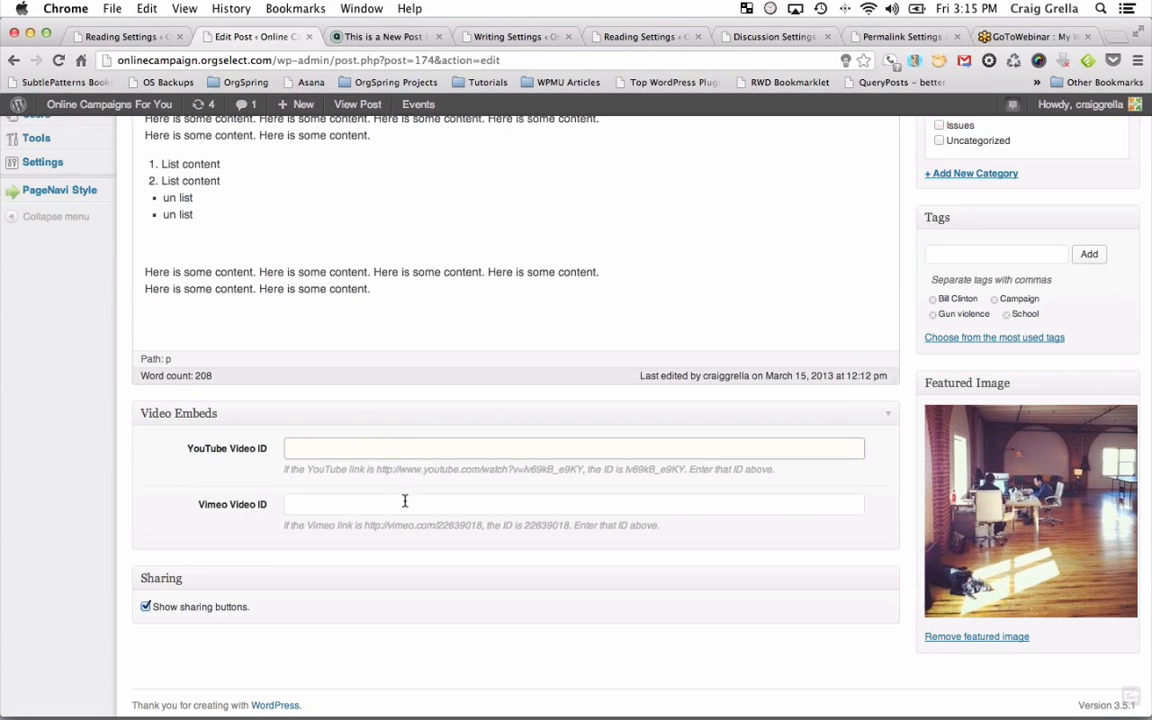
scroll(405, 498, "up", 2)
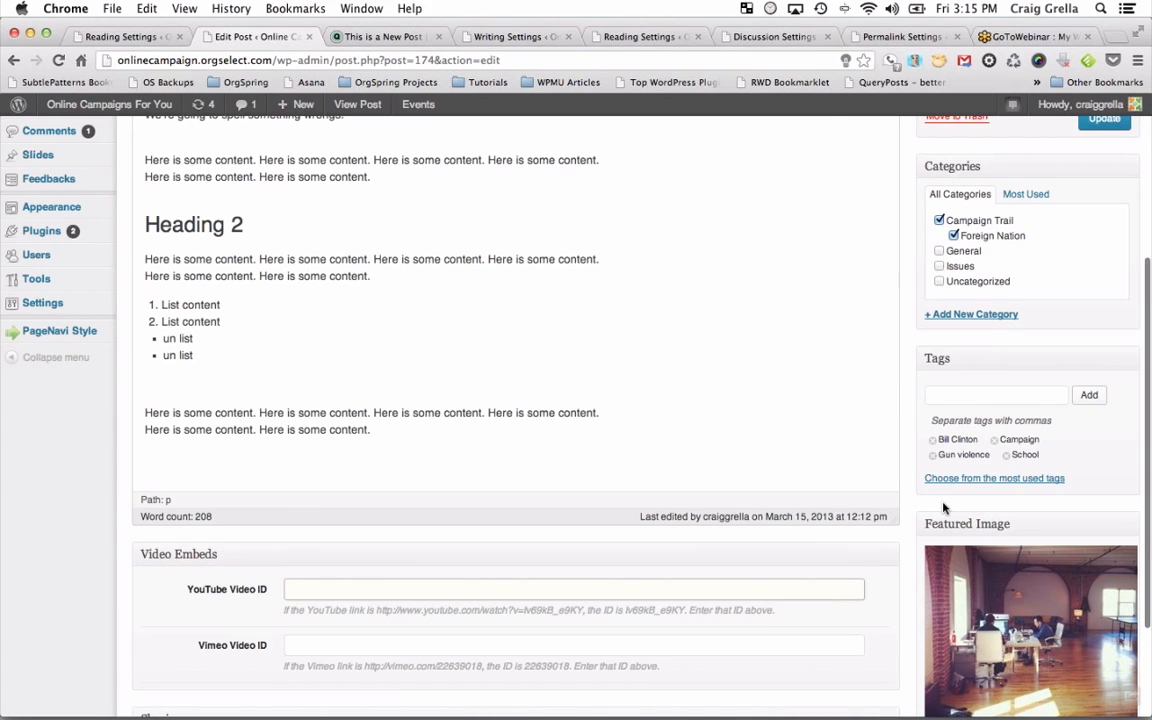
scroll(943, 508, "up", 4)
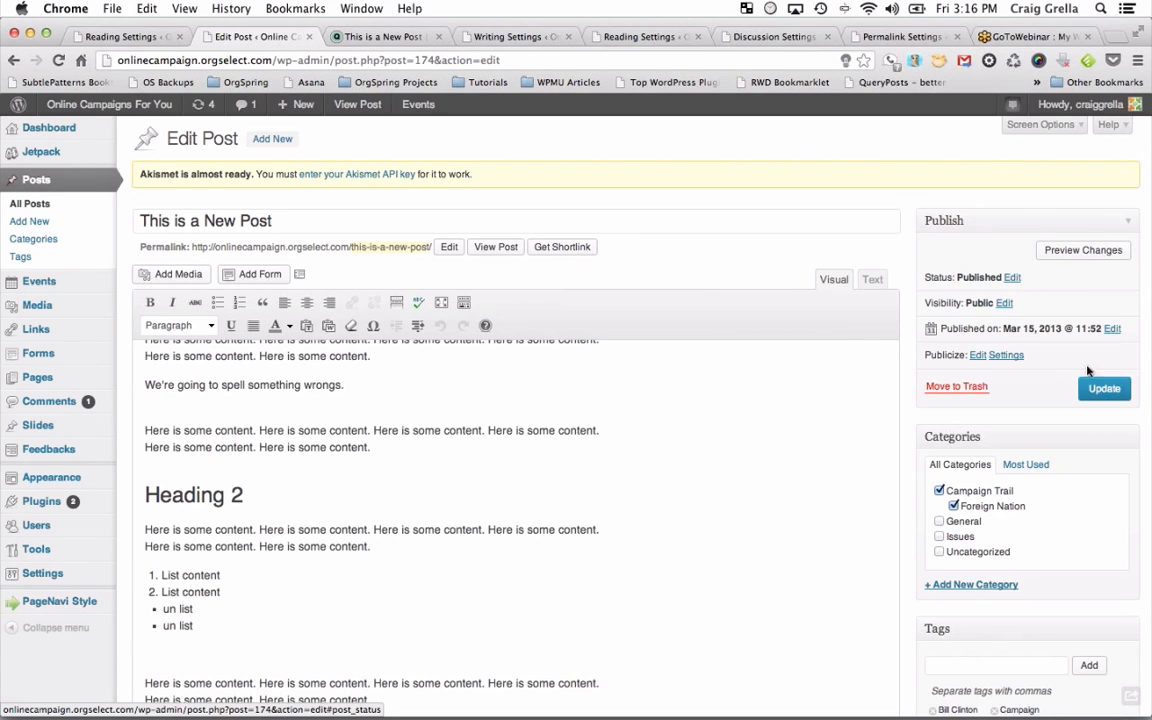
Change the post's status to Draft and update it.
left_click(1011, 278)
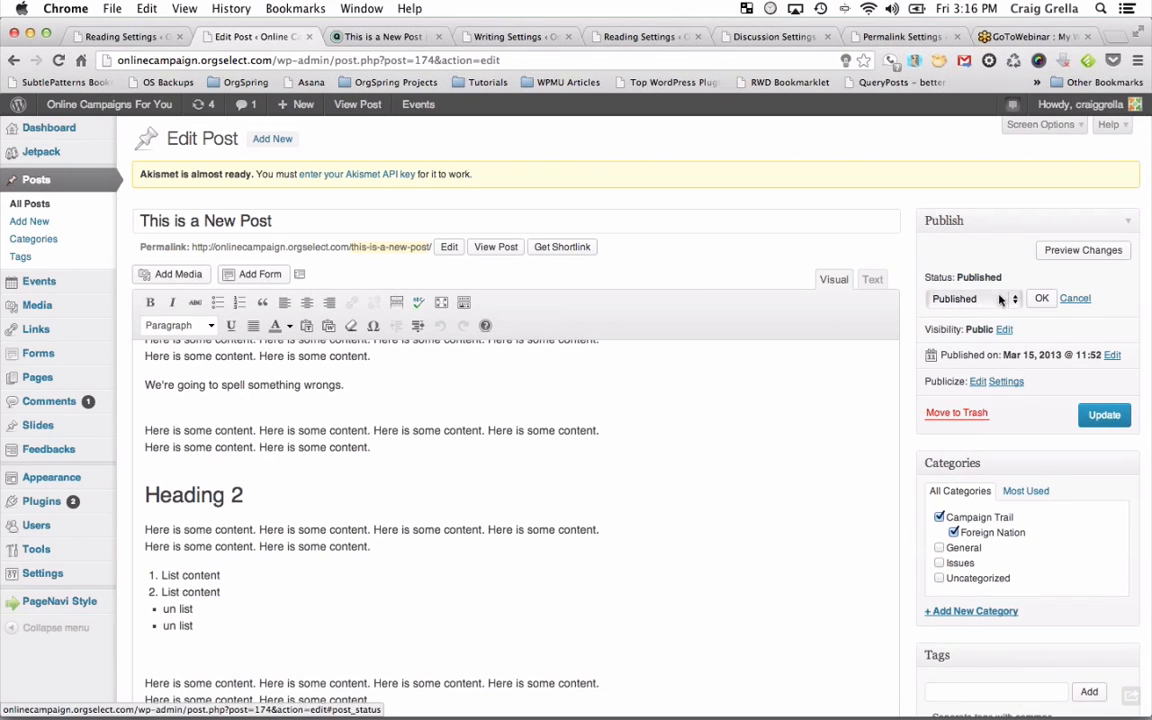
left_click(985, 299)
left_click(946, 326)
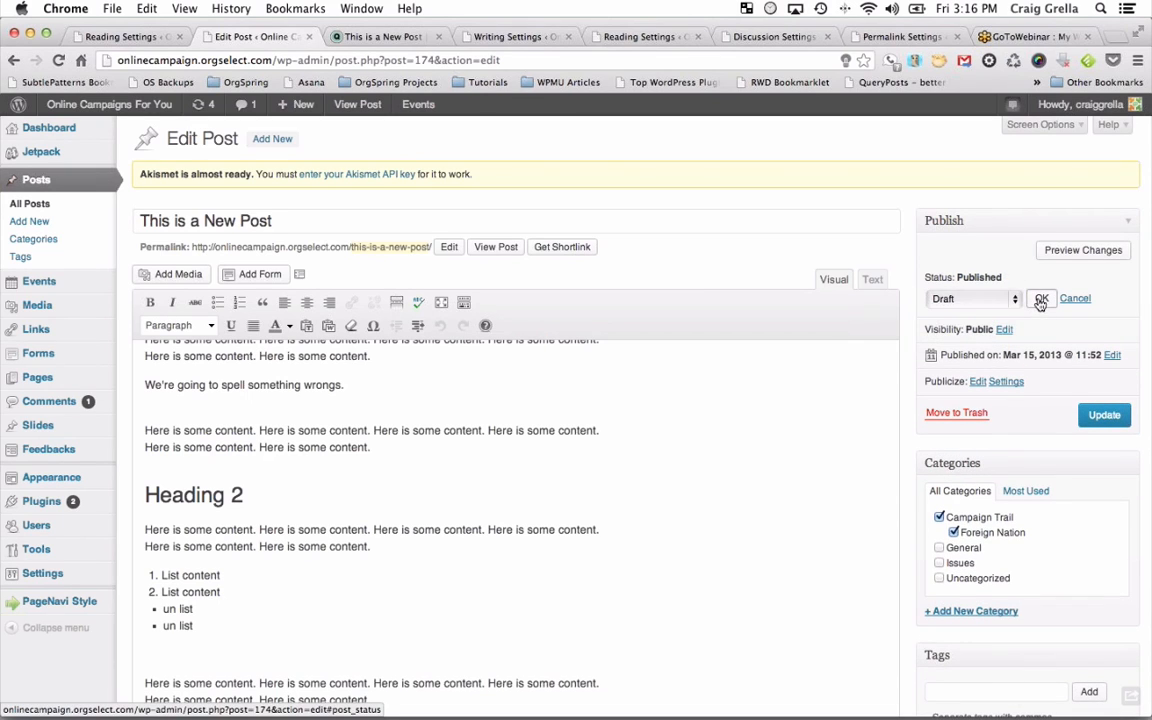
left_click(1041, 299)
left_click(1102, 388)
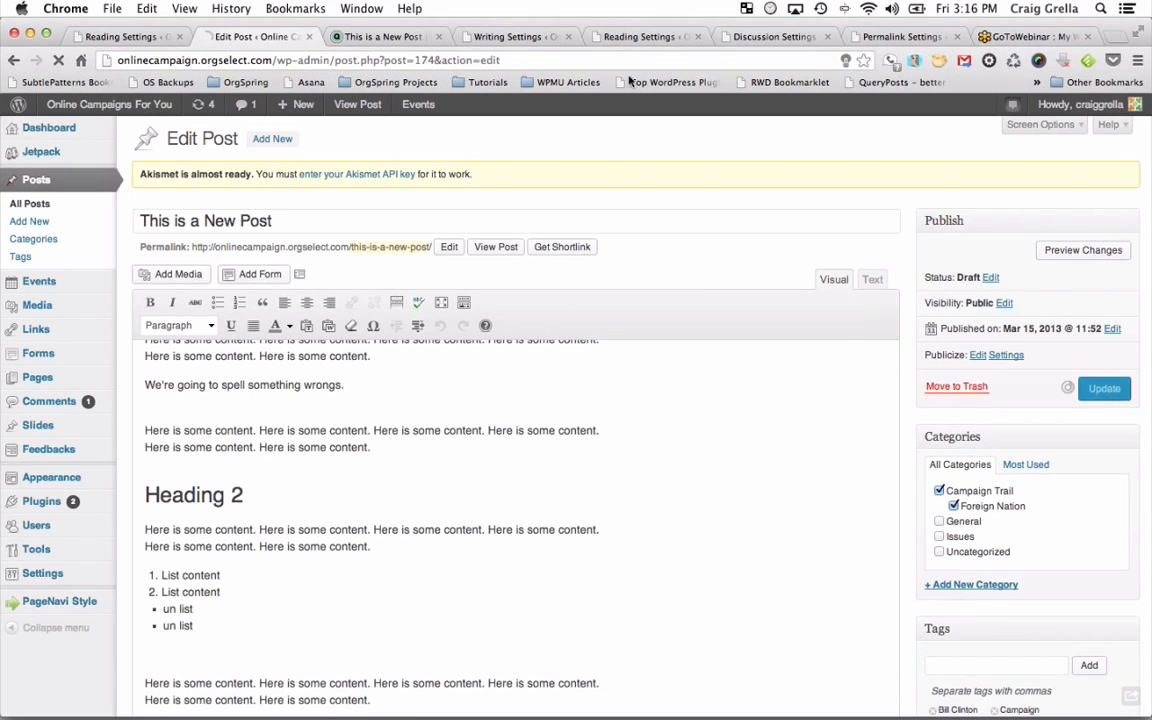
Check the site's blog page to confirm the post no longer appears.
left_click(417, 36)
left_click(404, 236)
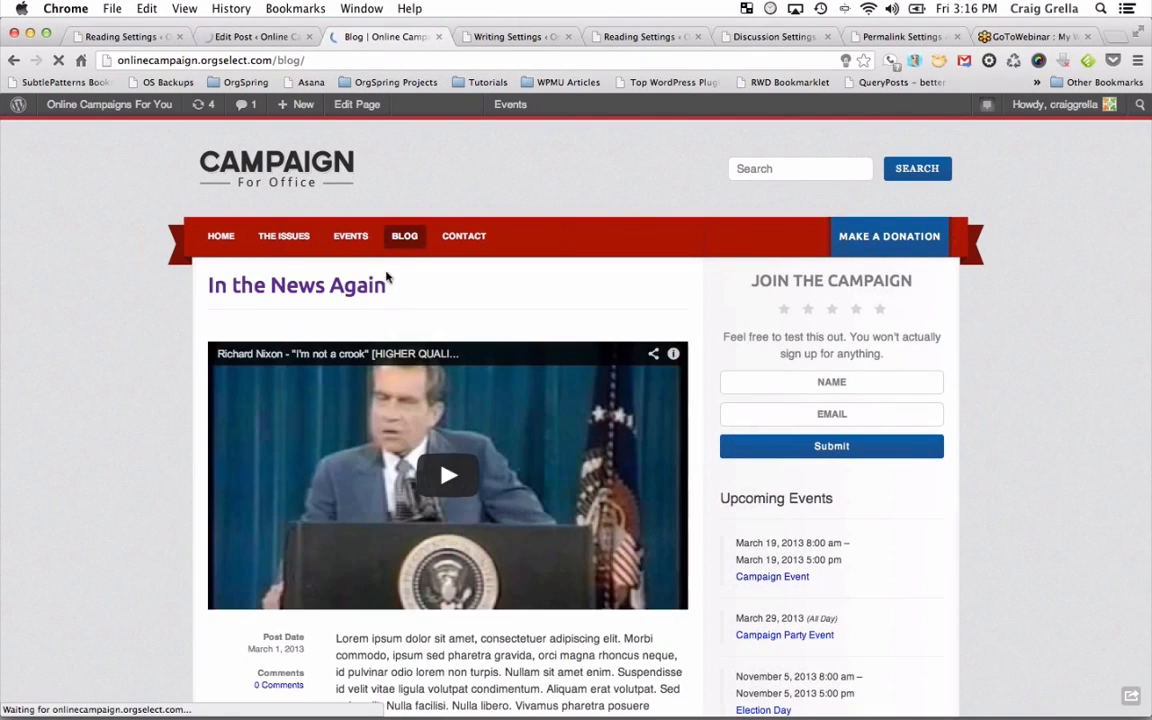
scroll(424, 303, "down", 2)
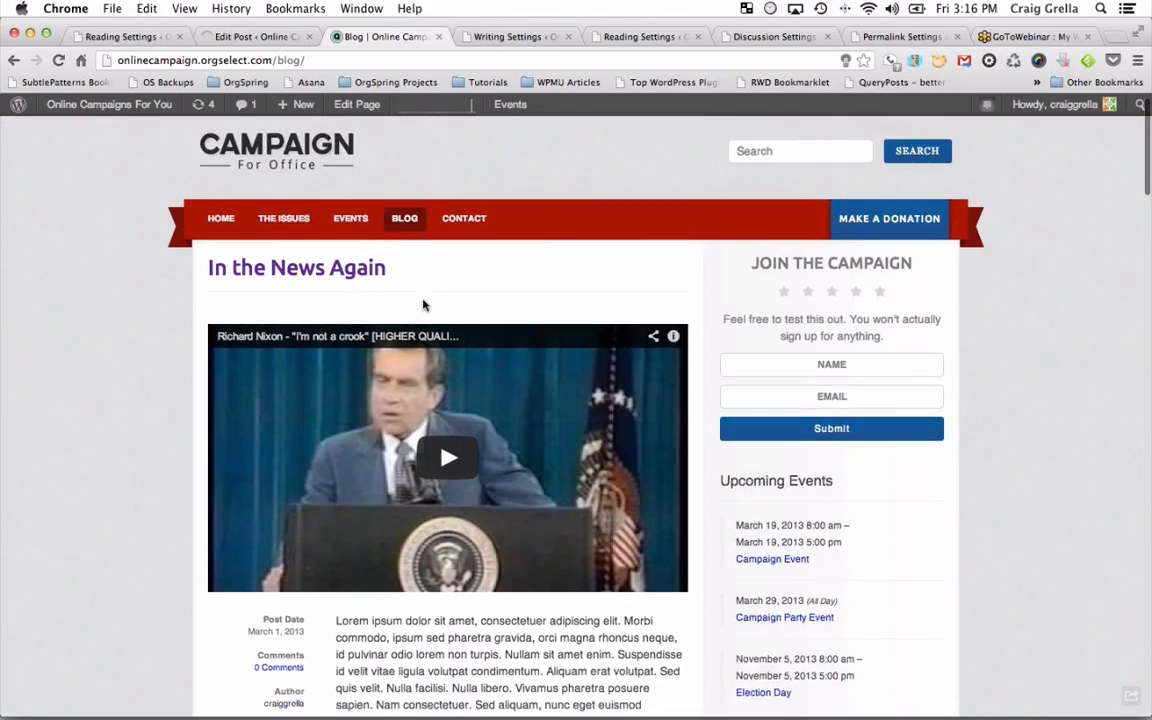
scroll(424, 303, "down", 8)
scroll(424, 303, "up", 10)
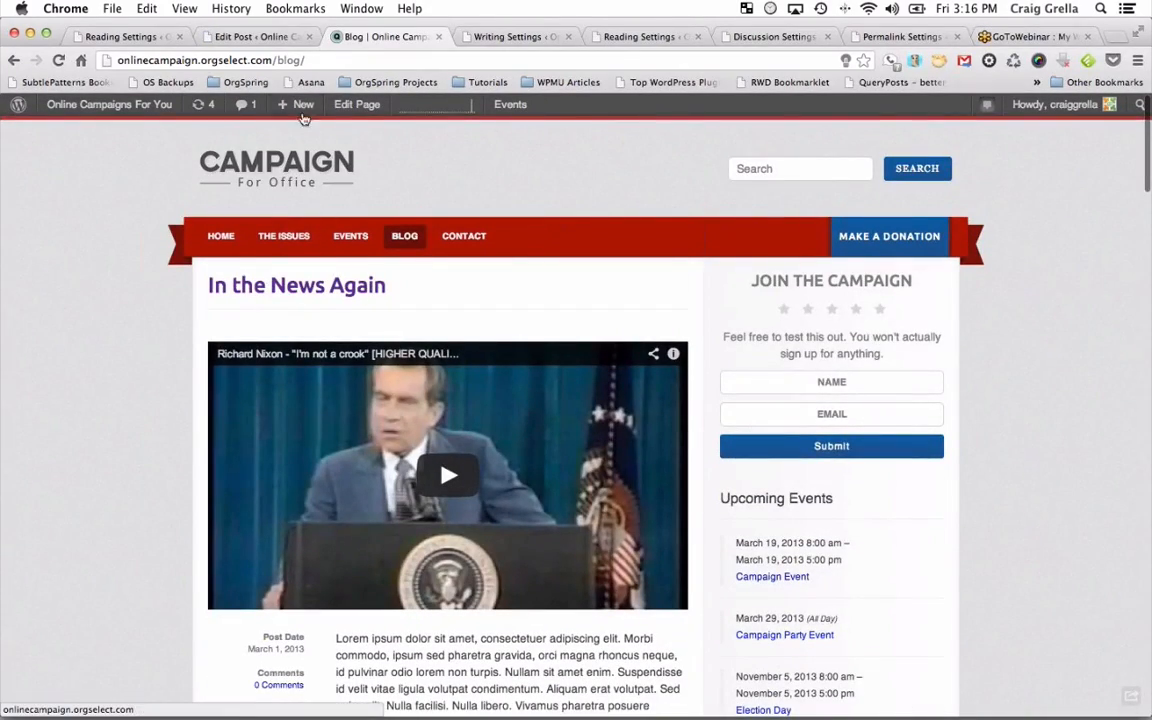
Publish the post again and reload the blog to see it back with its featured image.
left_click(263, 37)
left_click(988, 318)
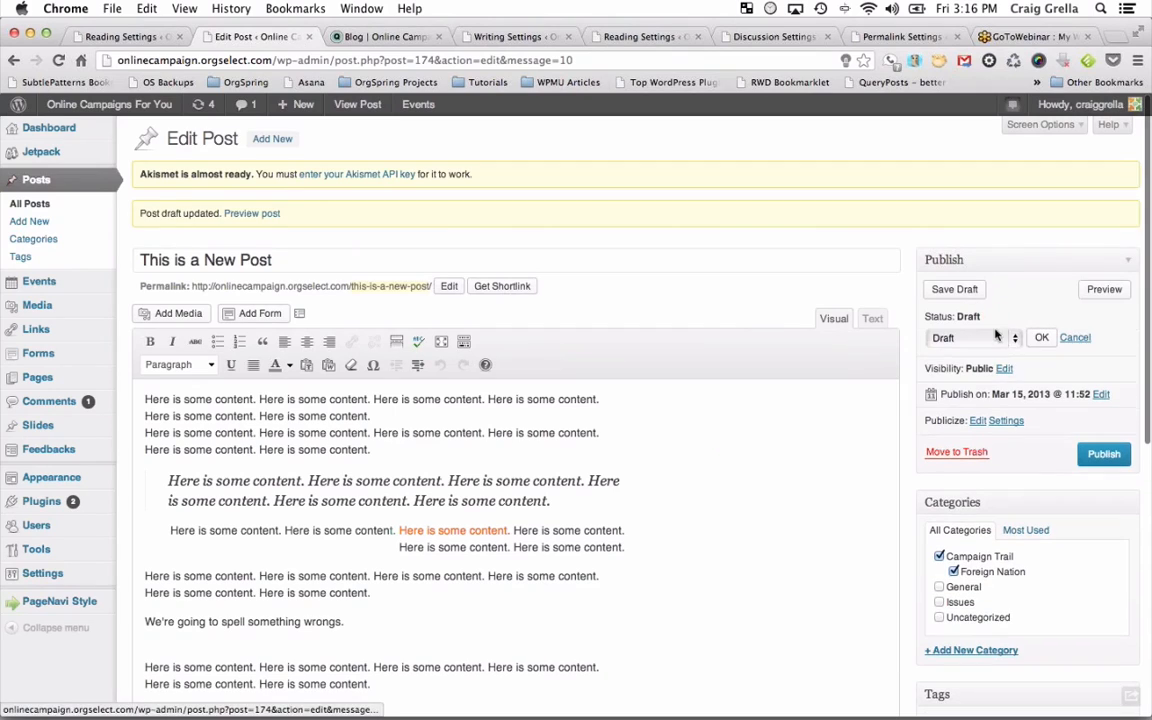
left_click(1012, 343)
left_click(1020, 307)
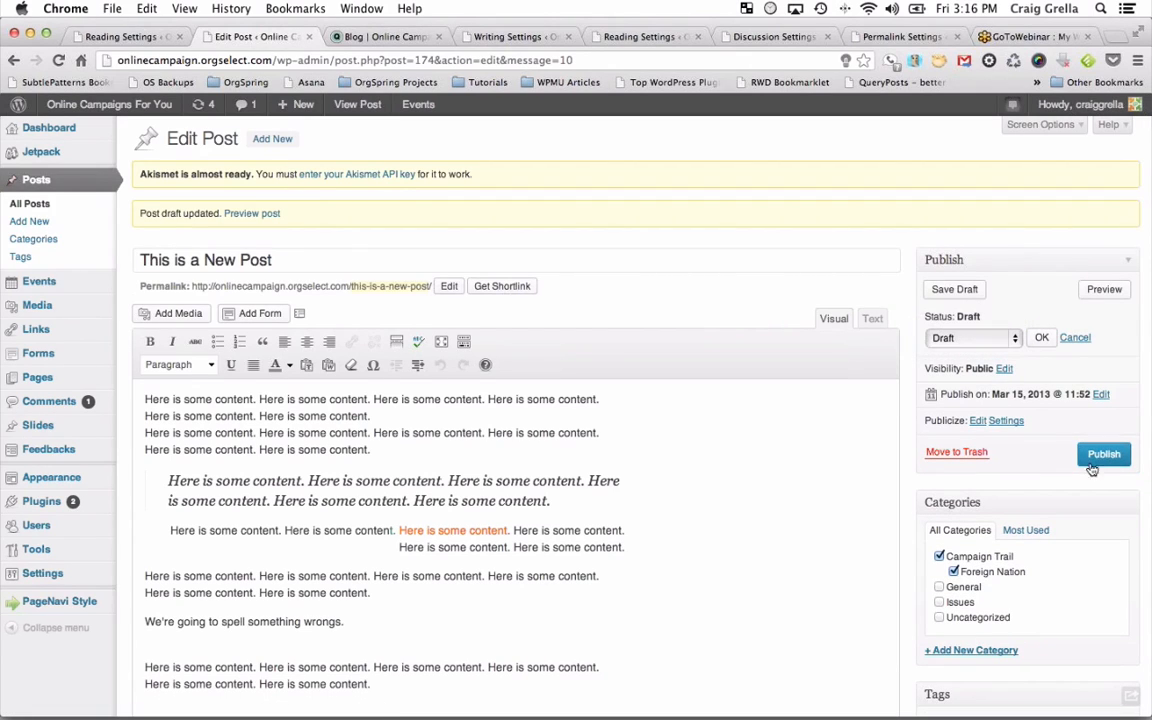
left_click(1096, 464)
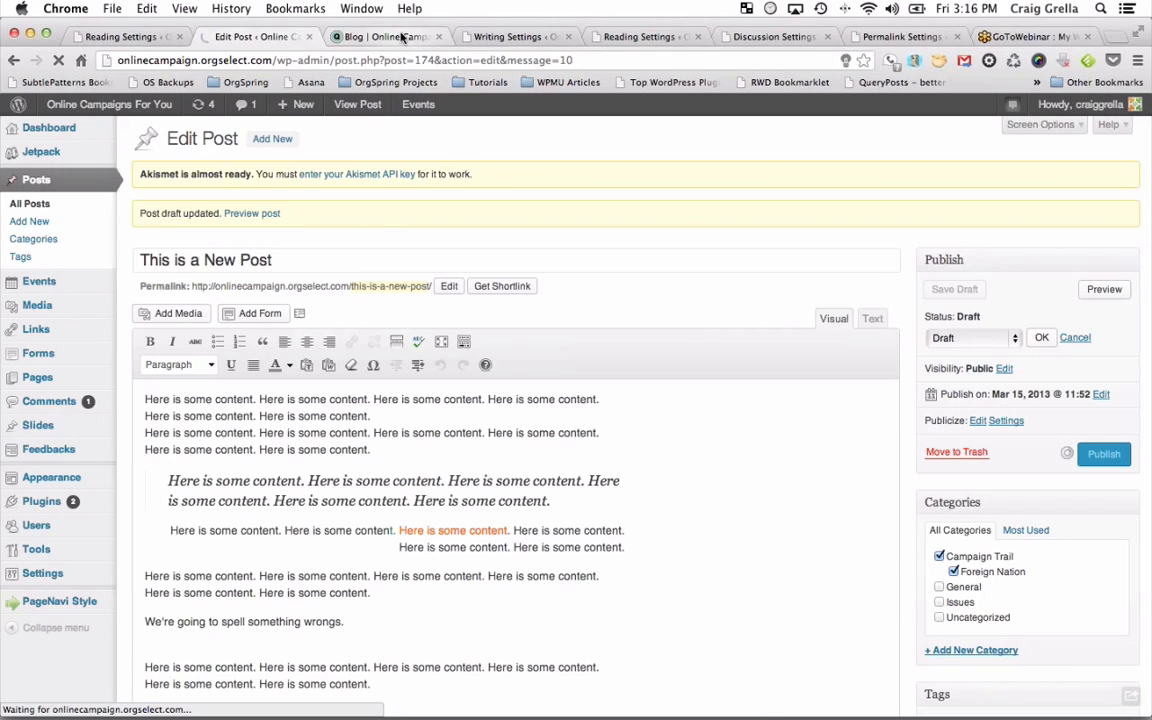
left_click(403, 37)
left_click(59, 57)
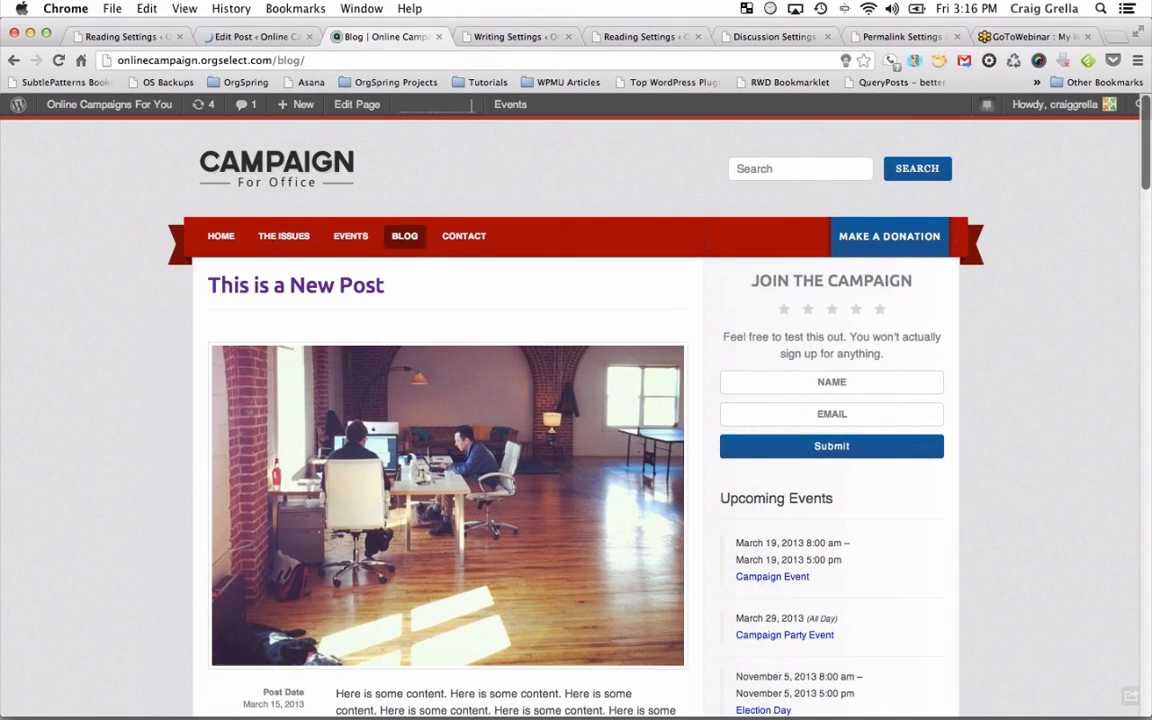
left_click(258, 36)
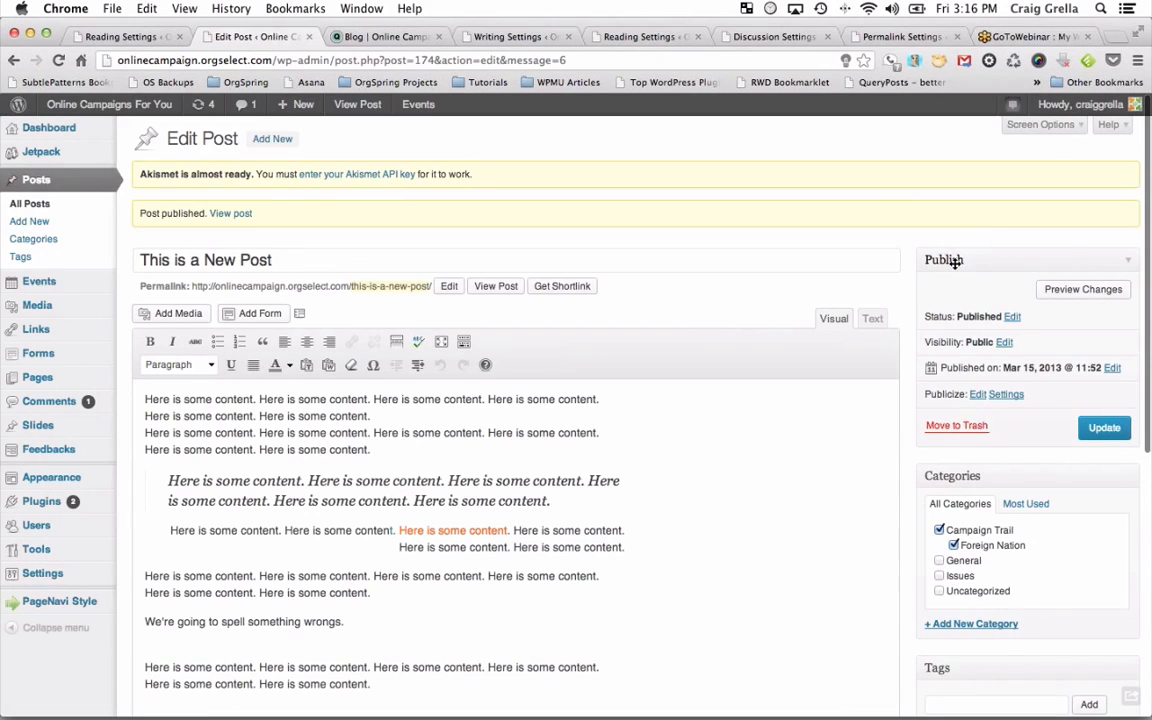
left_click(1012, 317)
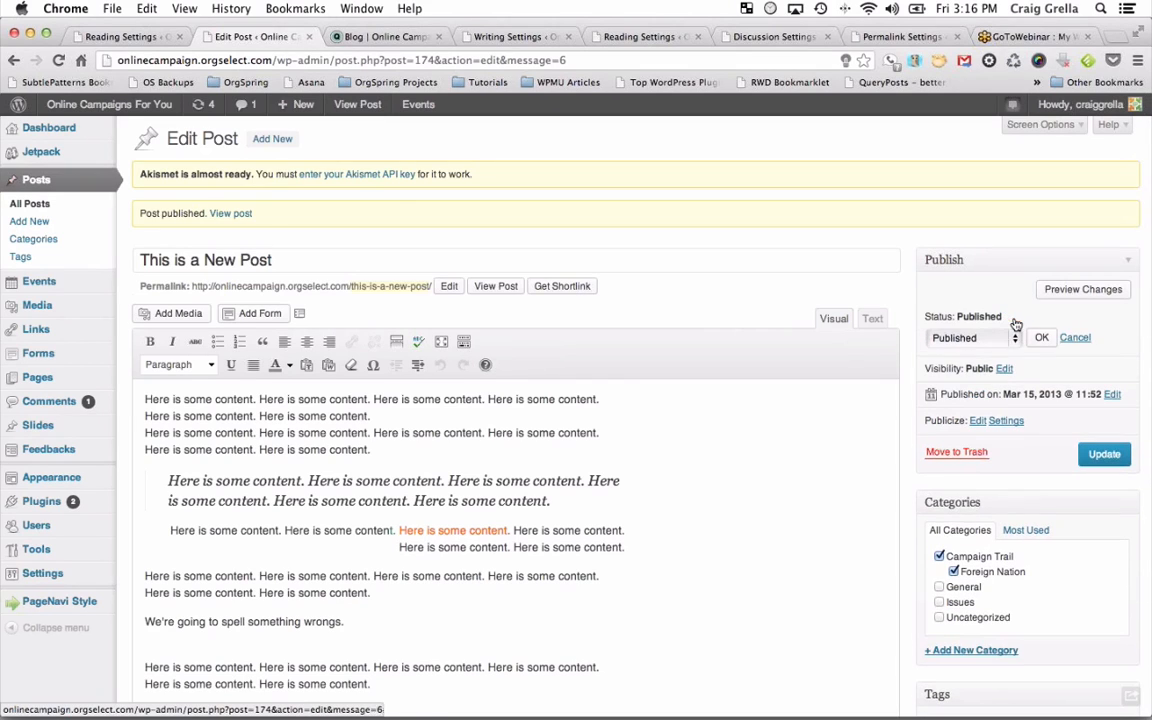
left_click(1013, 337)
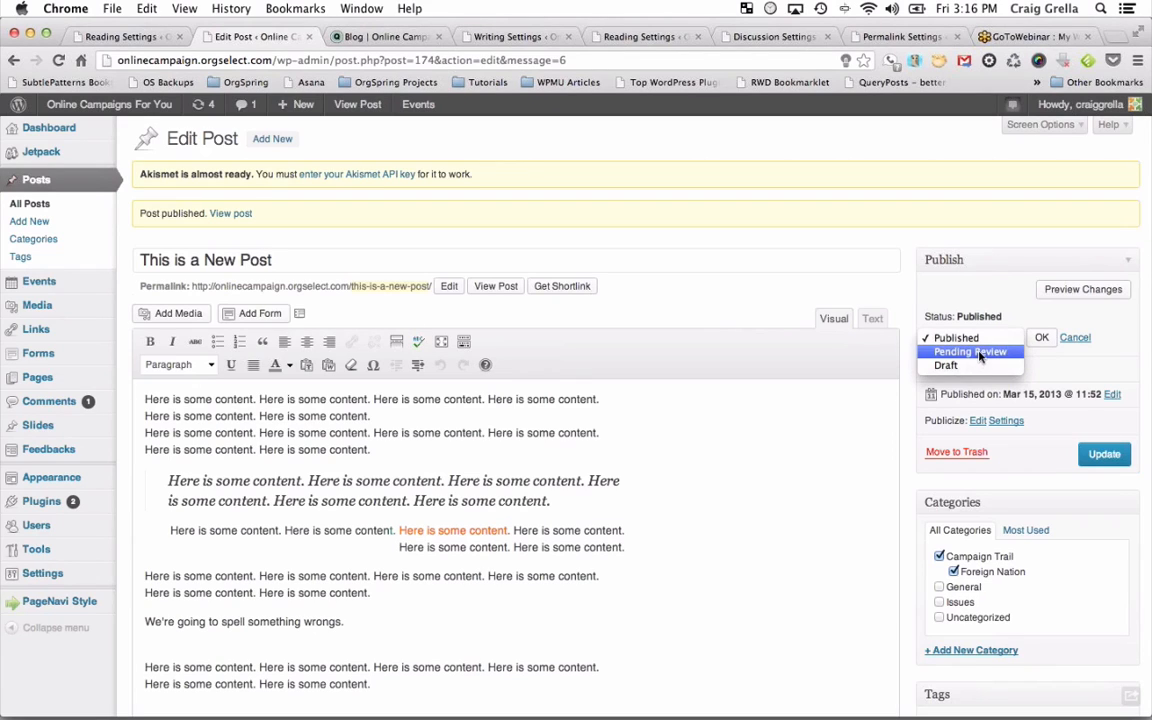
left_click(963, 264)
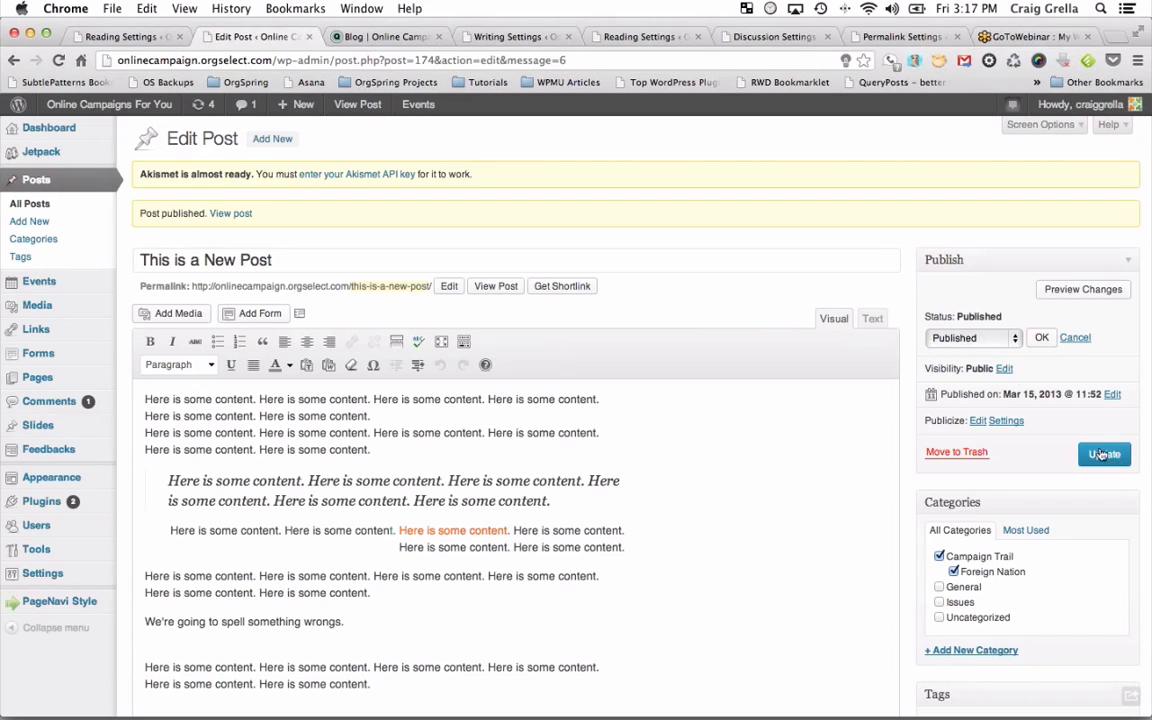
left_click(972, 338)
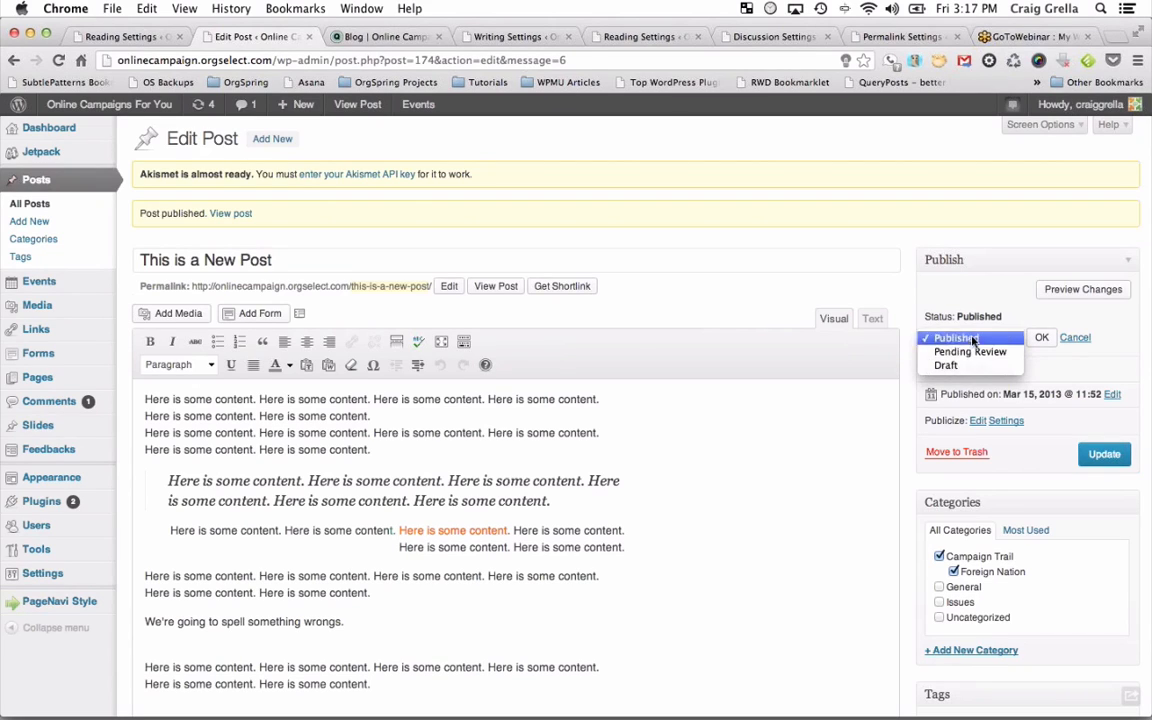
left_click(972, 310)
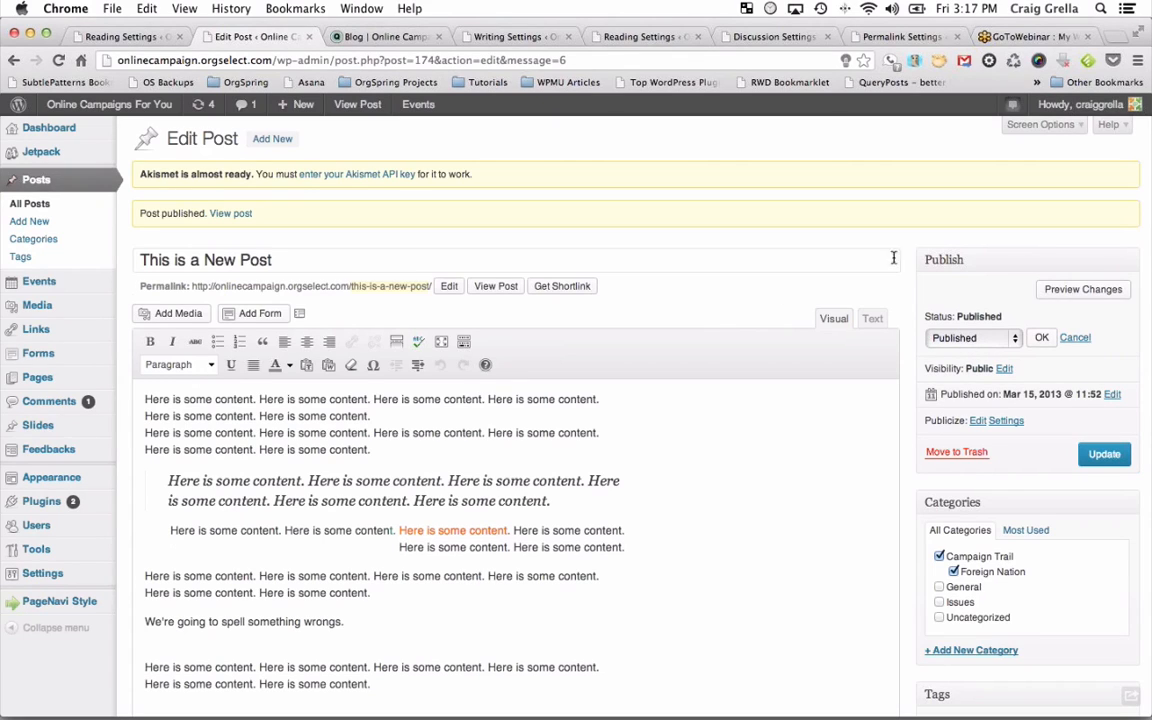
scroll(1021, 686, "down", 5)
scroll(1021, 686, "down", 7)
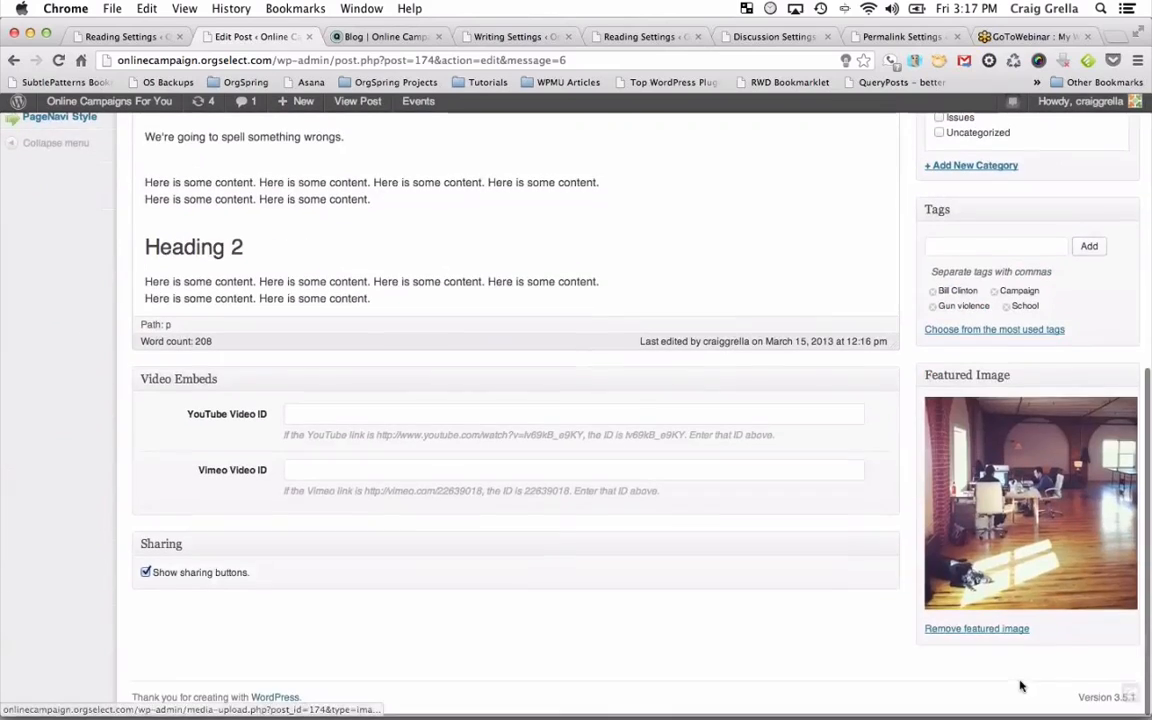
scroll(1030, 373, "up", 10)
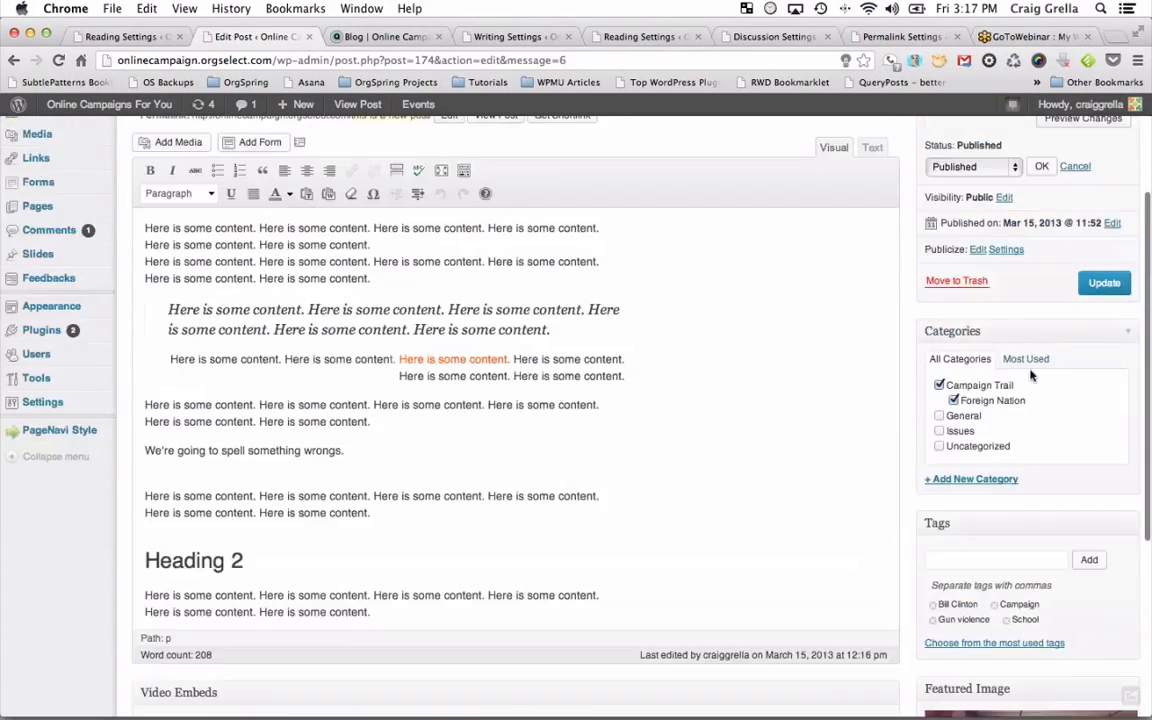
scroll(1030, 375, "down", 4)
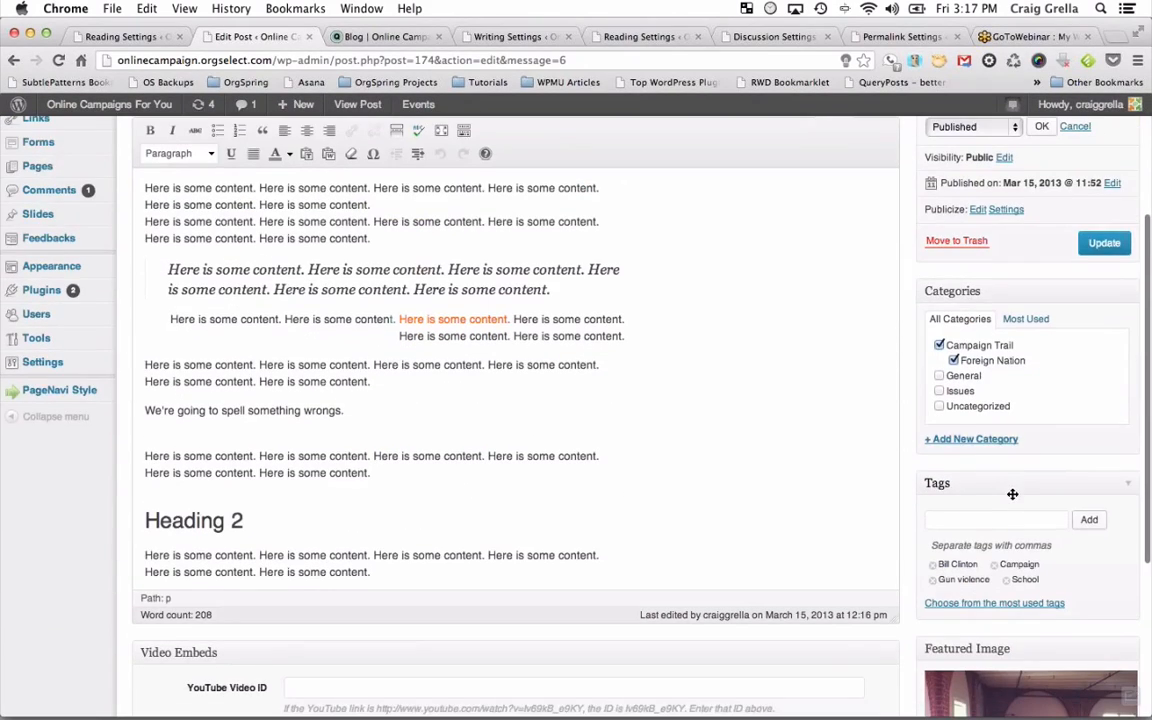
scroll(1012, 490, "up", 5)
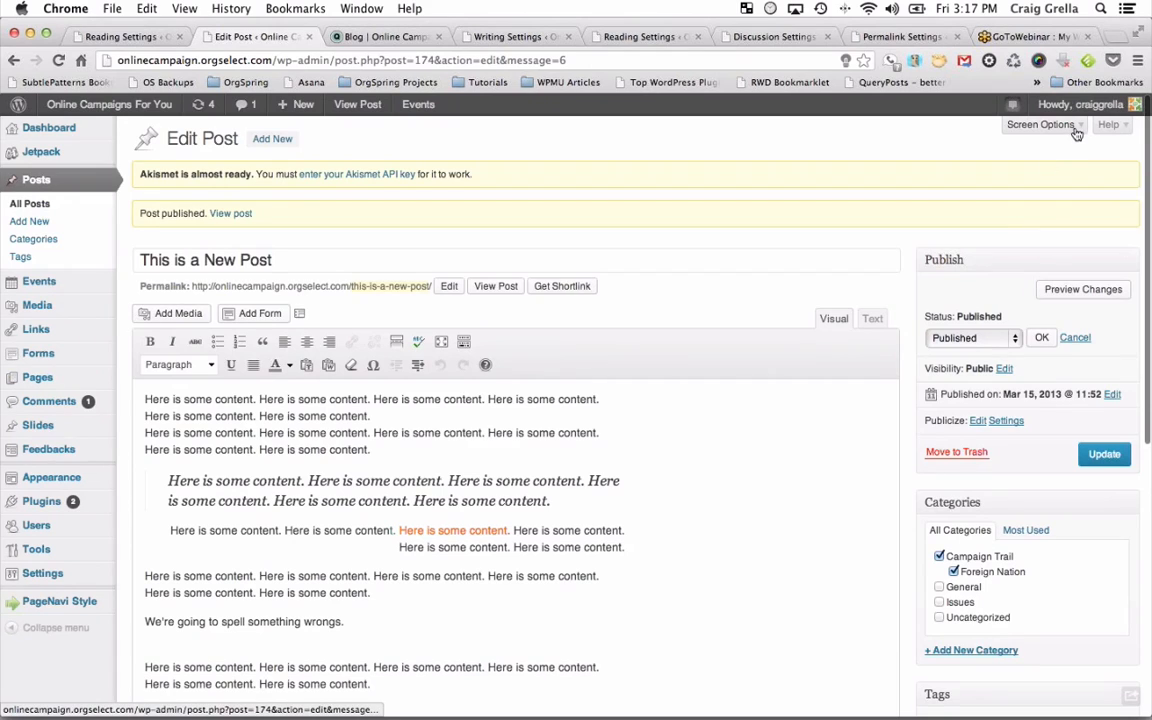
Turn on the Tags box in the post editor's Screen Options.
left_click(1040, 124)
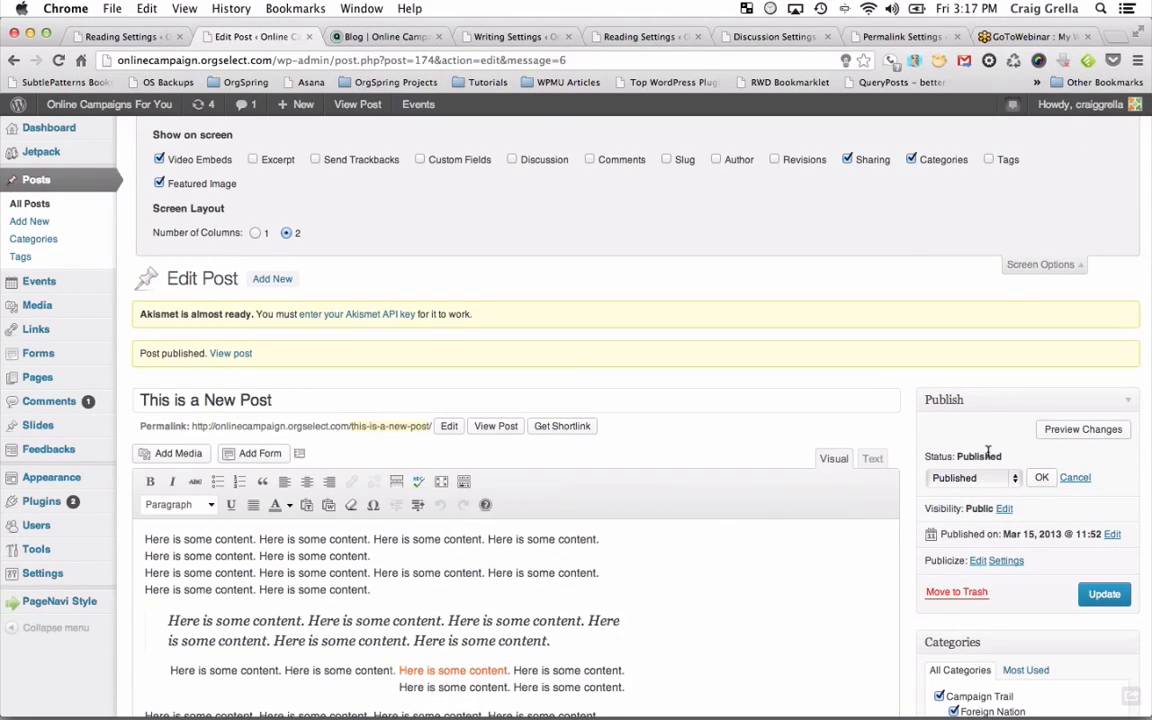
scroll(985, 452, "down", 10)
scroll(988, 458, "up", 10)
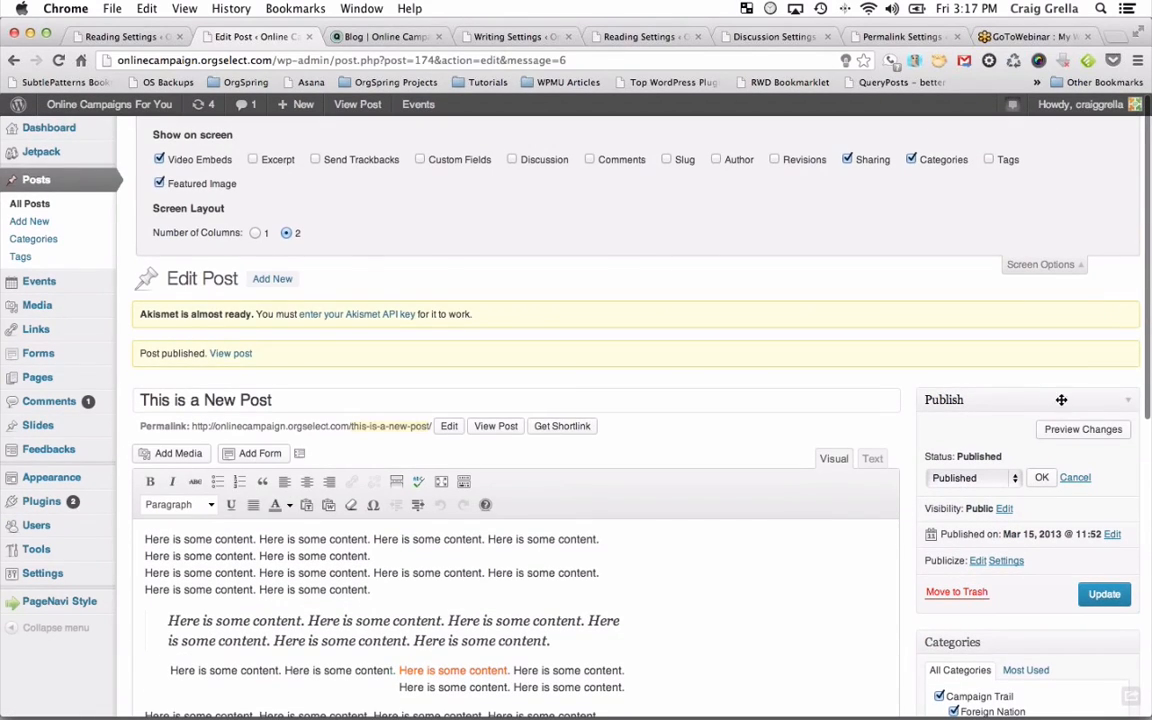
left_click(988, 160)
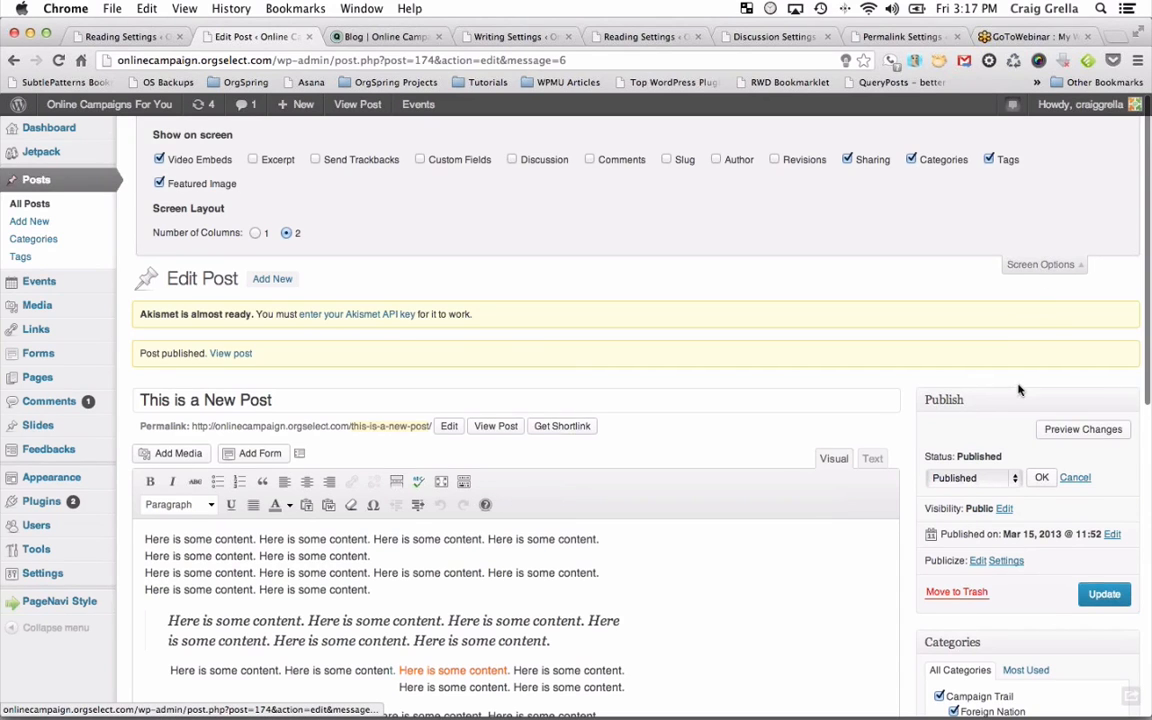
scroll(1019, 390, "down", 10)
scroll(957, 445, "up", 10)
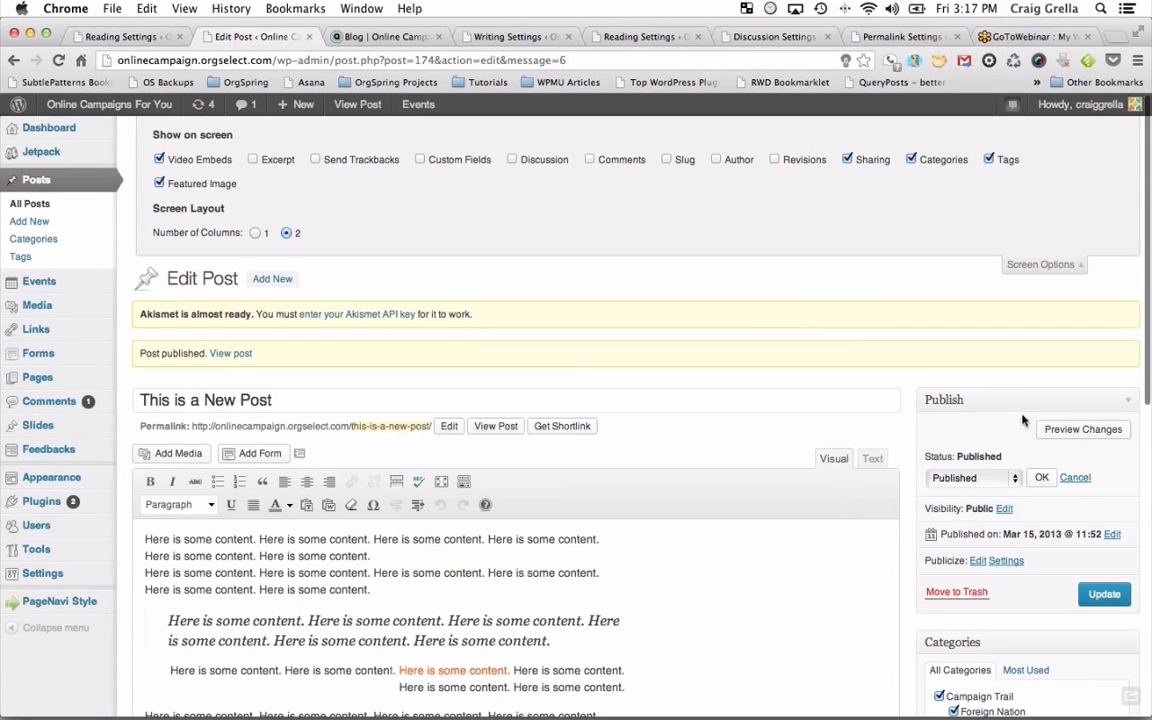
scroll(990, 450, "down", 1)
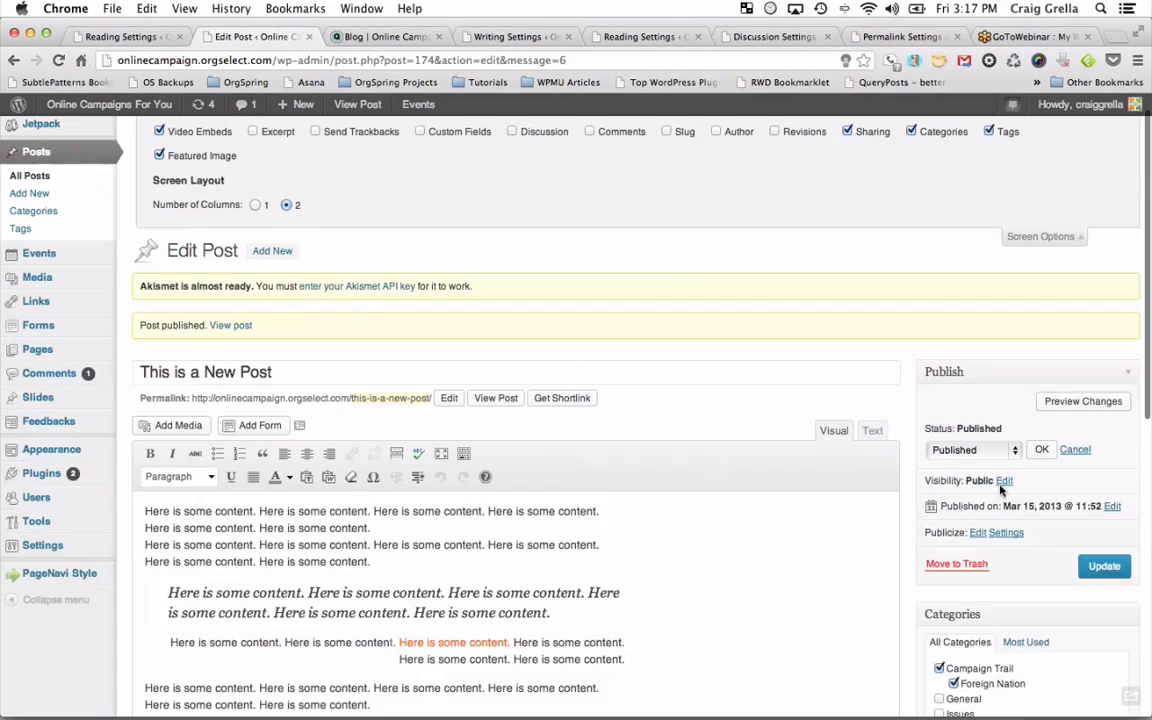
scroll(995, 485, "up", 1)
scroll(1000, 490, "down", 2)
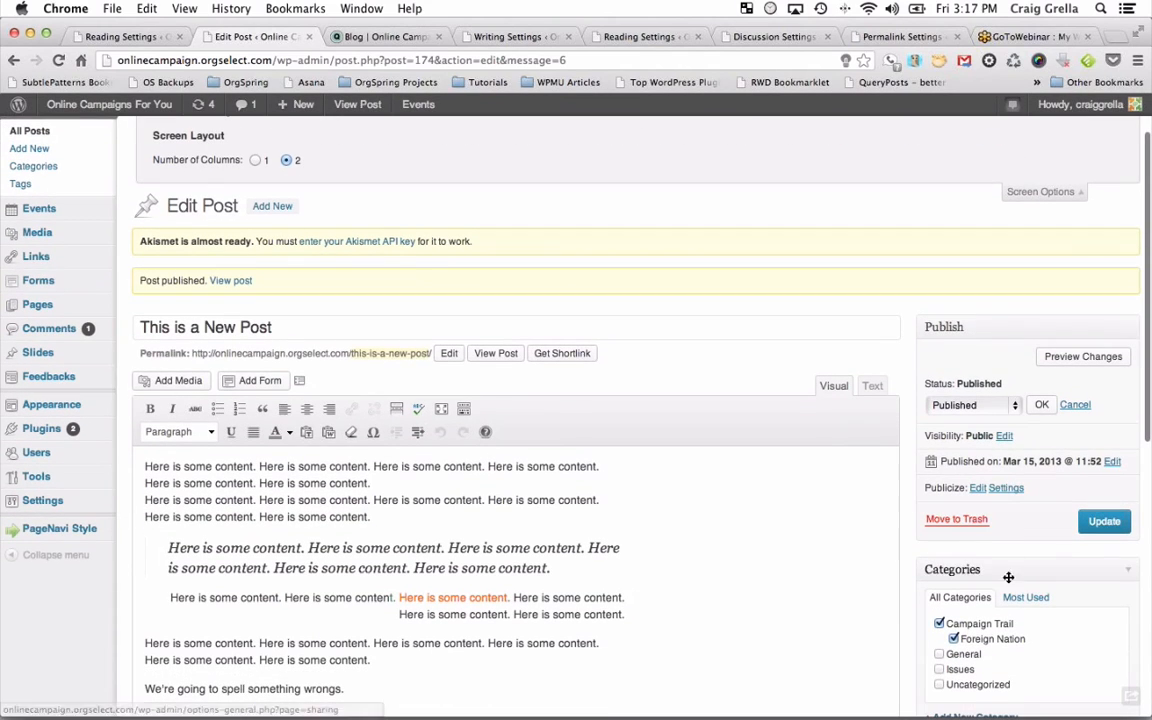
scroll(1012, 590, "up", 3)
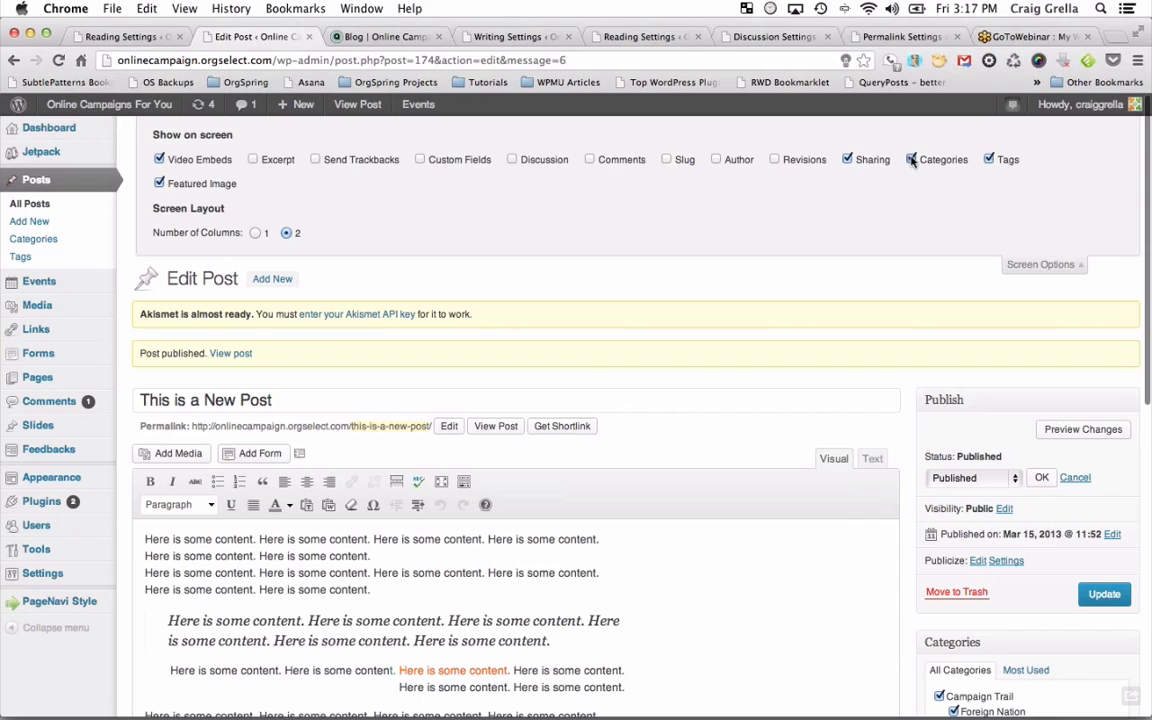
Keep the Categories box shown after toggling it off and on, then bring up the post's Visibility settings.
left_click(911, 160)
left_click(911, 160)
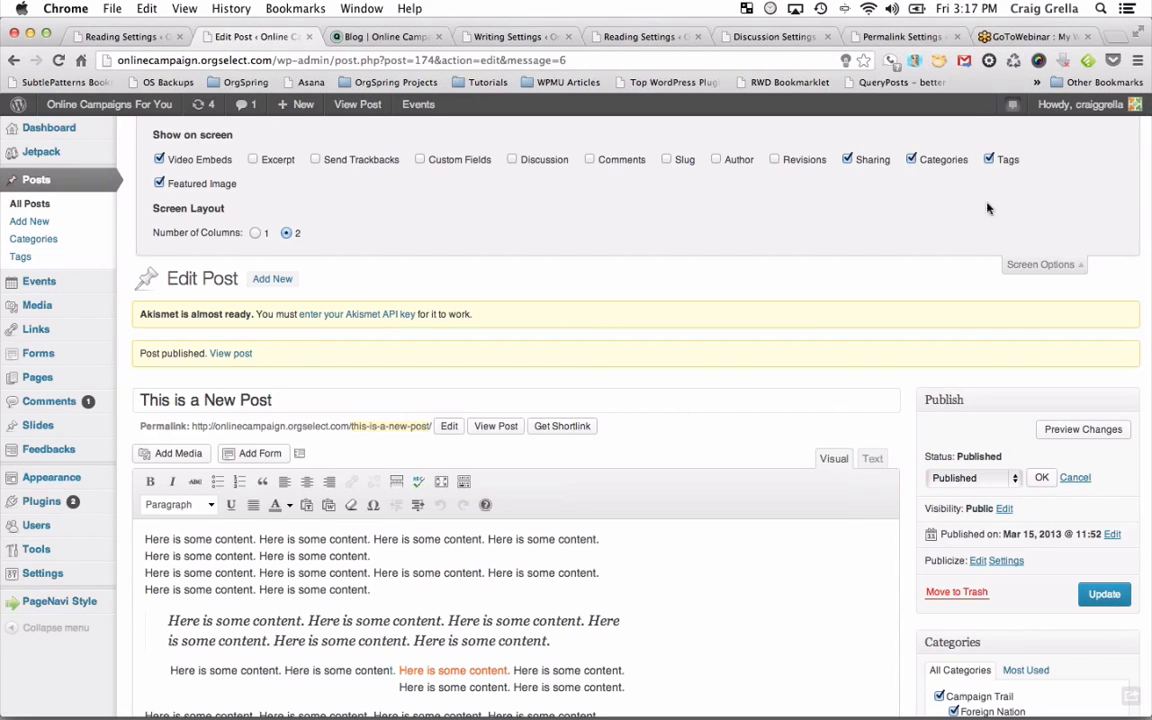
left_click(1033, 264)
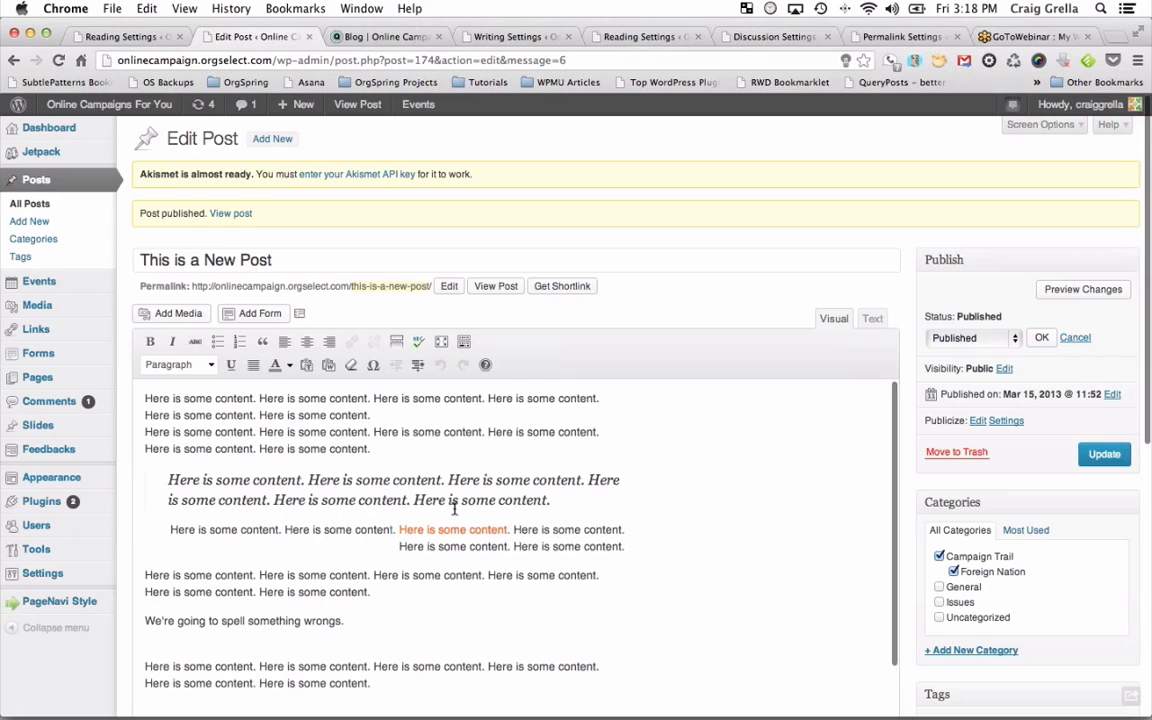
scroll(454, 509, "down", 3)
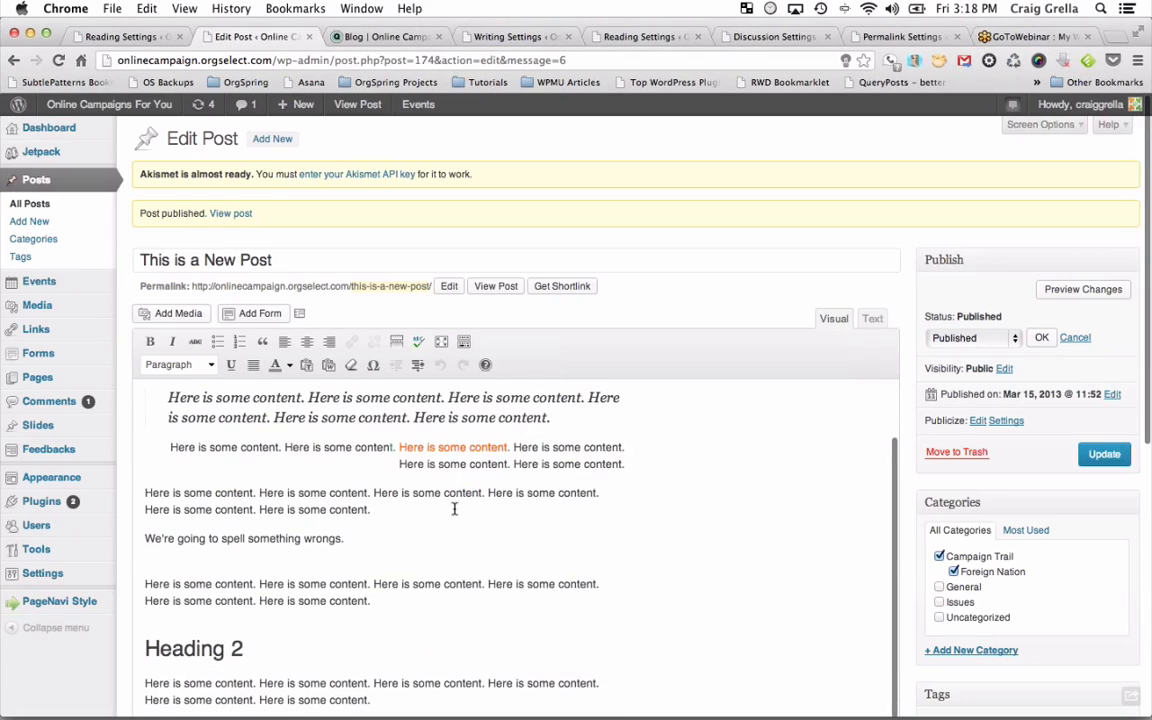
left_click(1005, 370)
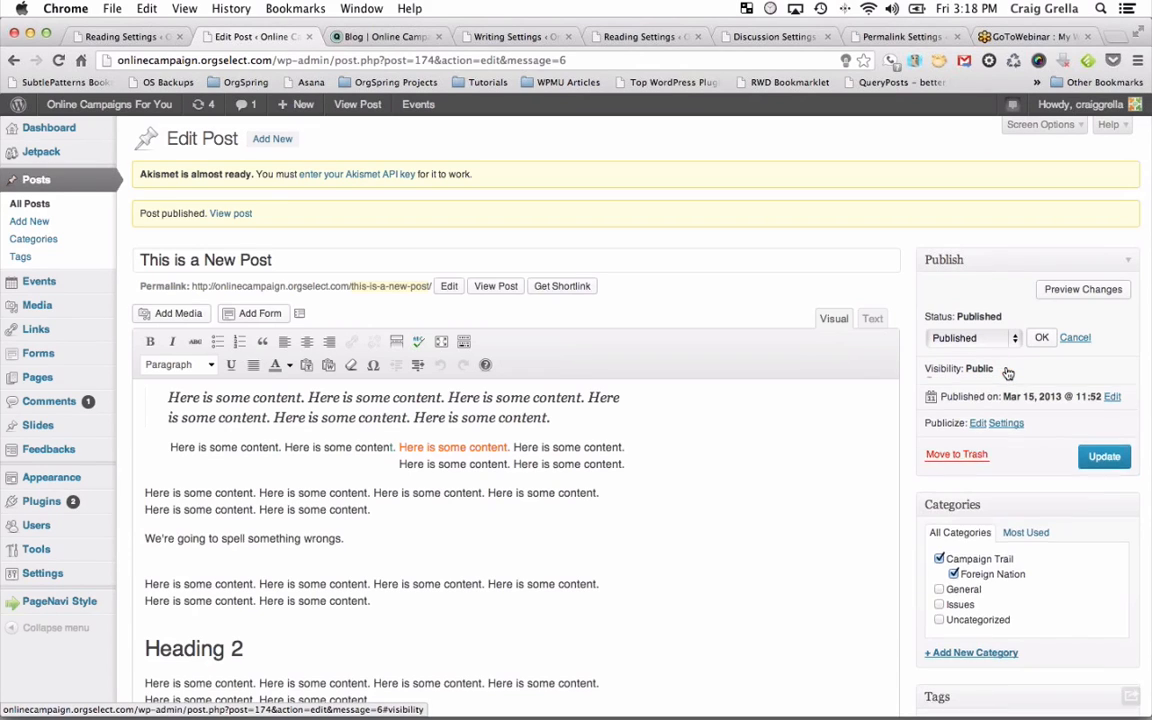
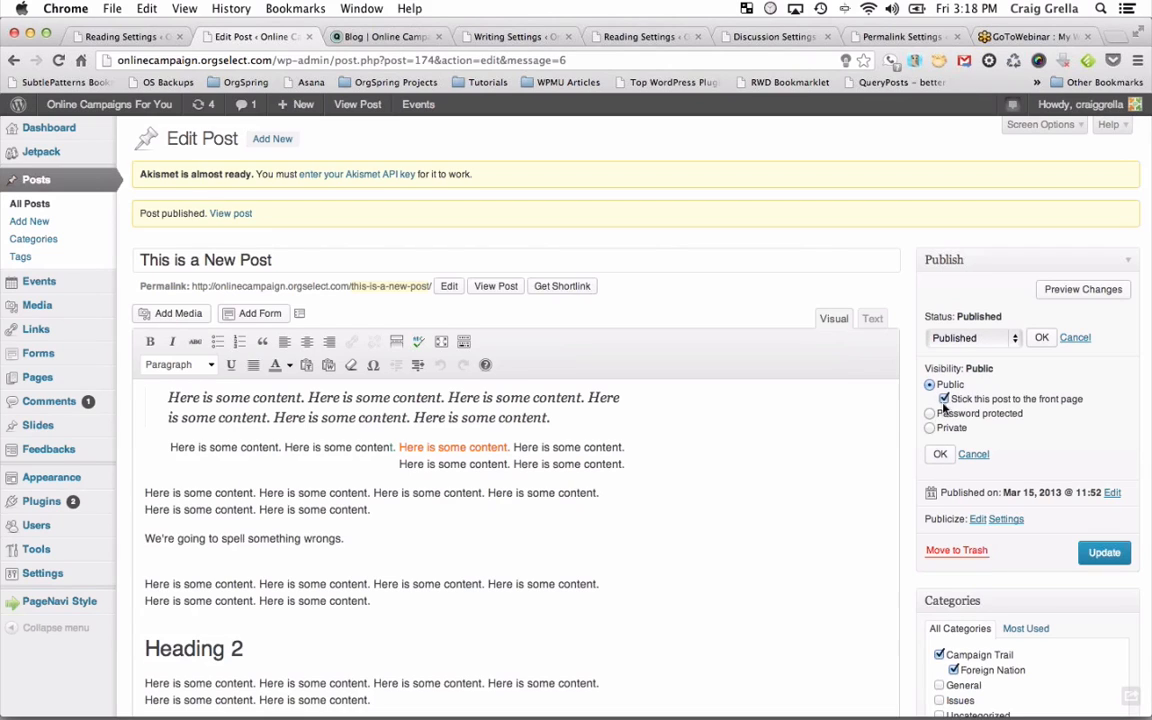
Set 'This is a New Post' to Password protected with a password, update it, and view the live post.
left_click(932, 413)
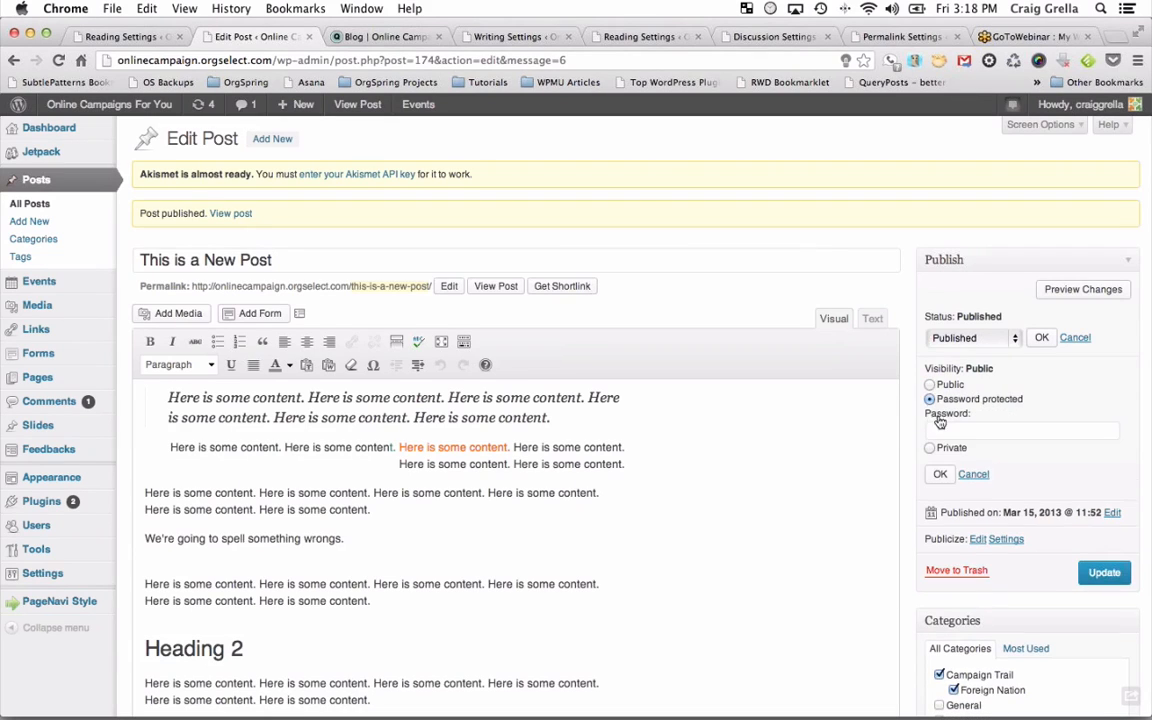
left_click(987, 432)
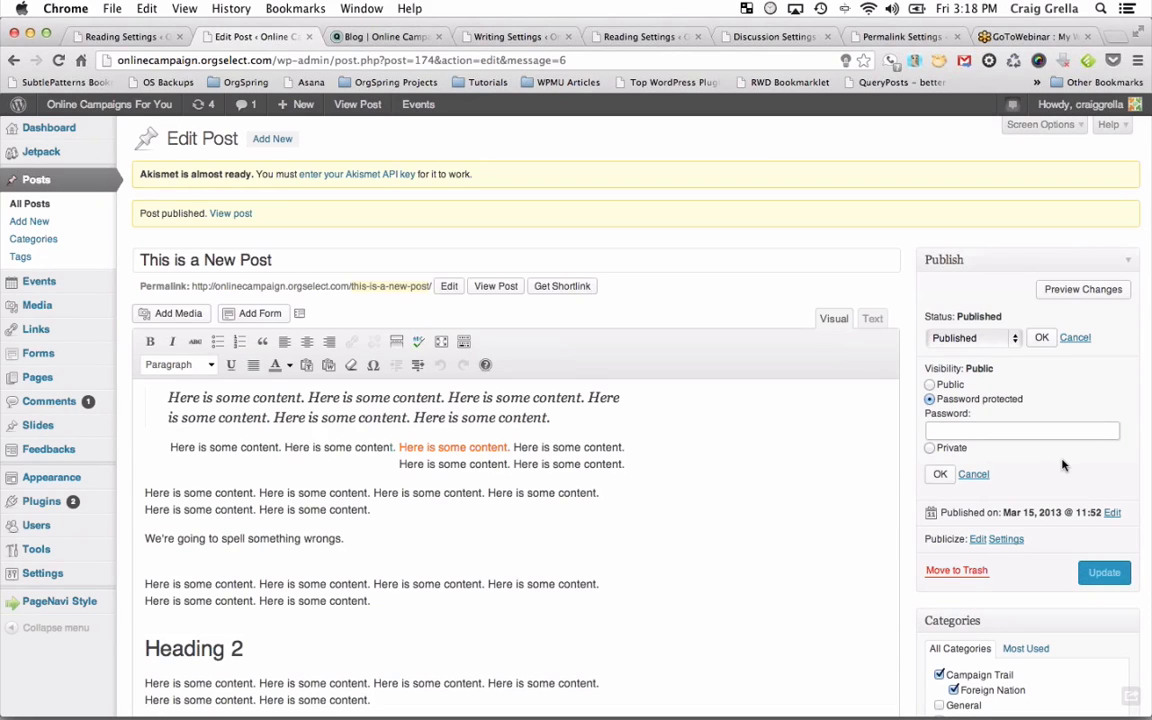
type("sword")
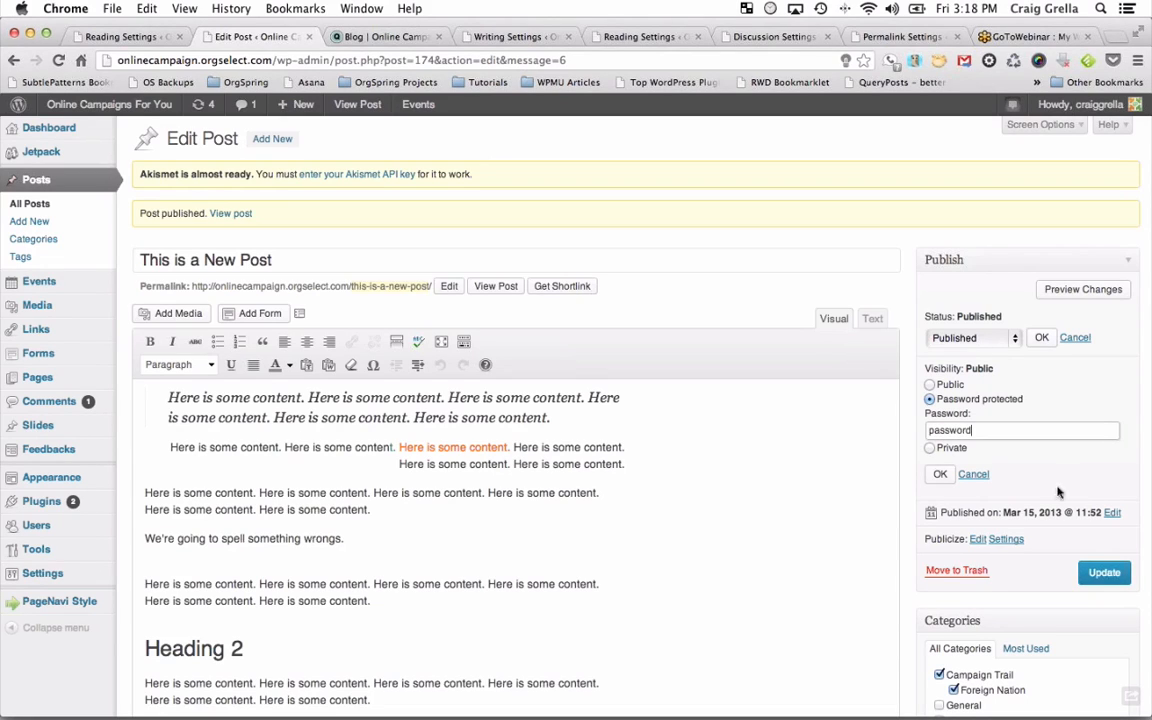
left_click(940, 474)
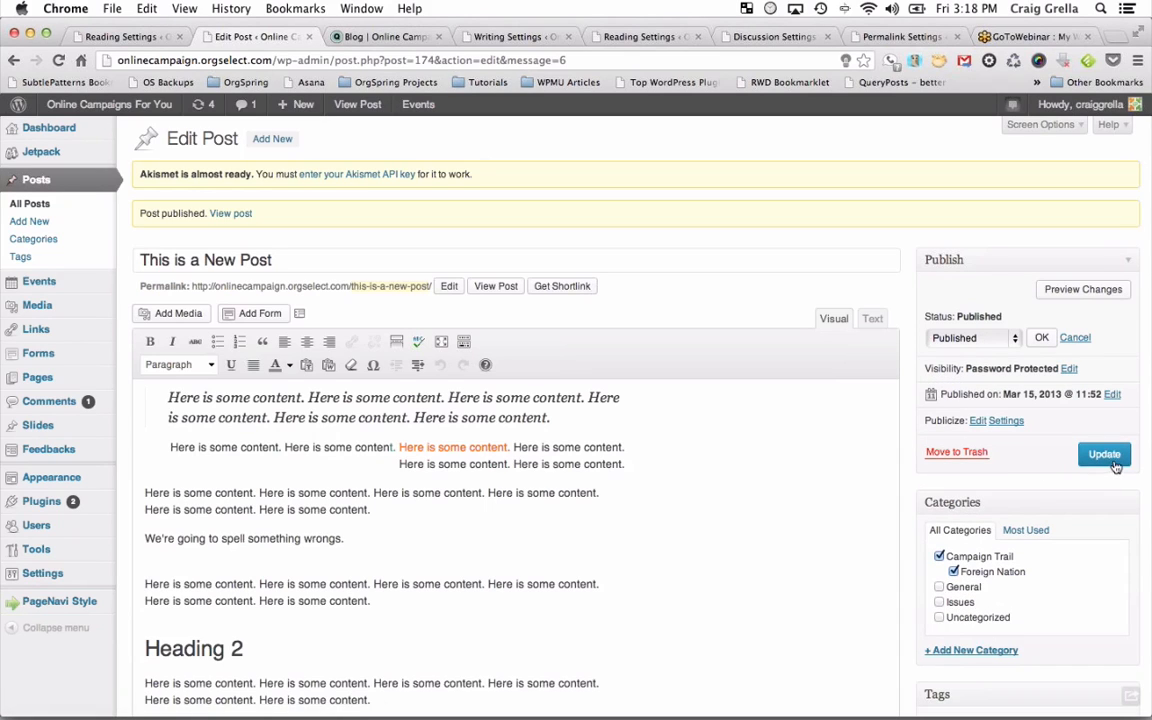
left_click(1105, 456)
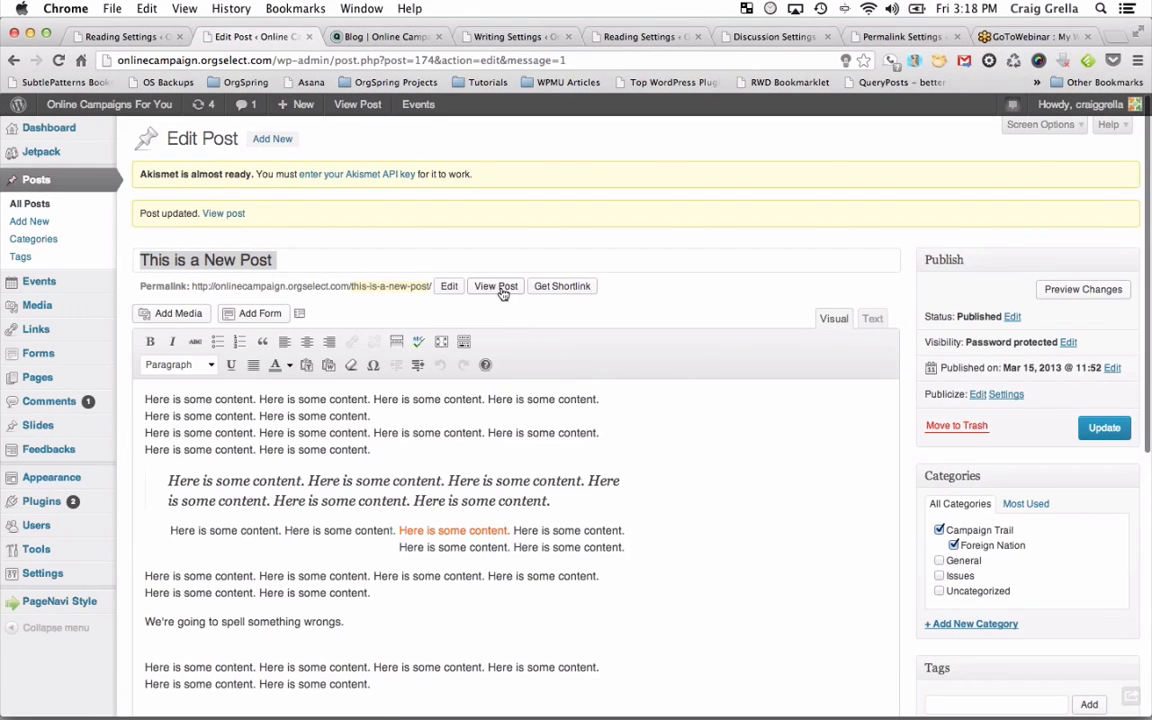
left_click(502, 289, "super")
Submit the password on the live post to unlock it and read its full text.
left_click(510, 37)
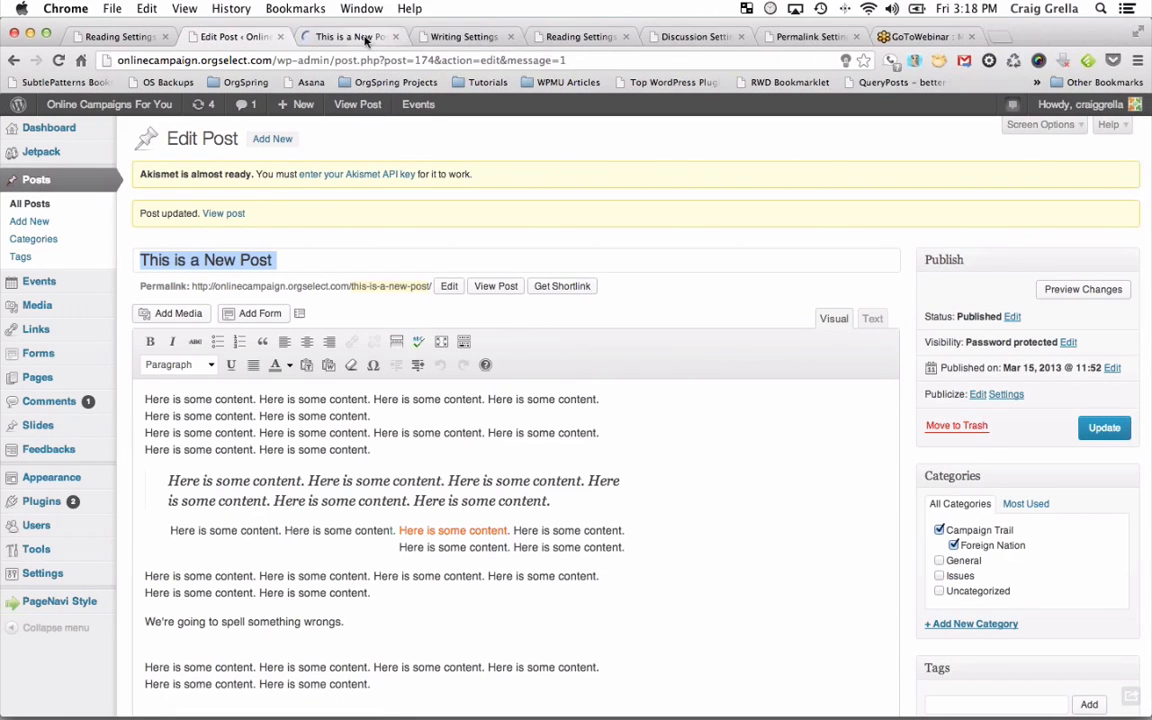
left_click(365, 36)
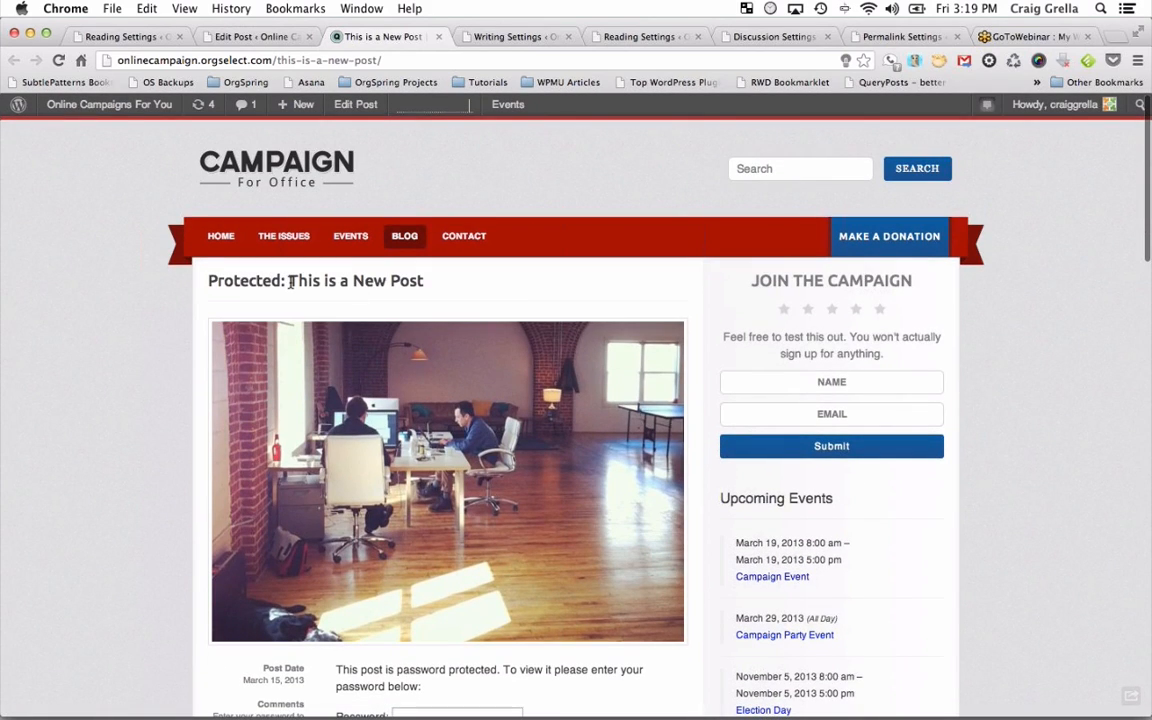
scroll(291, 283, "down", 6)
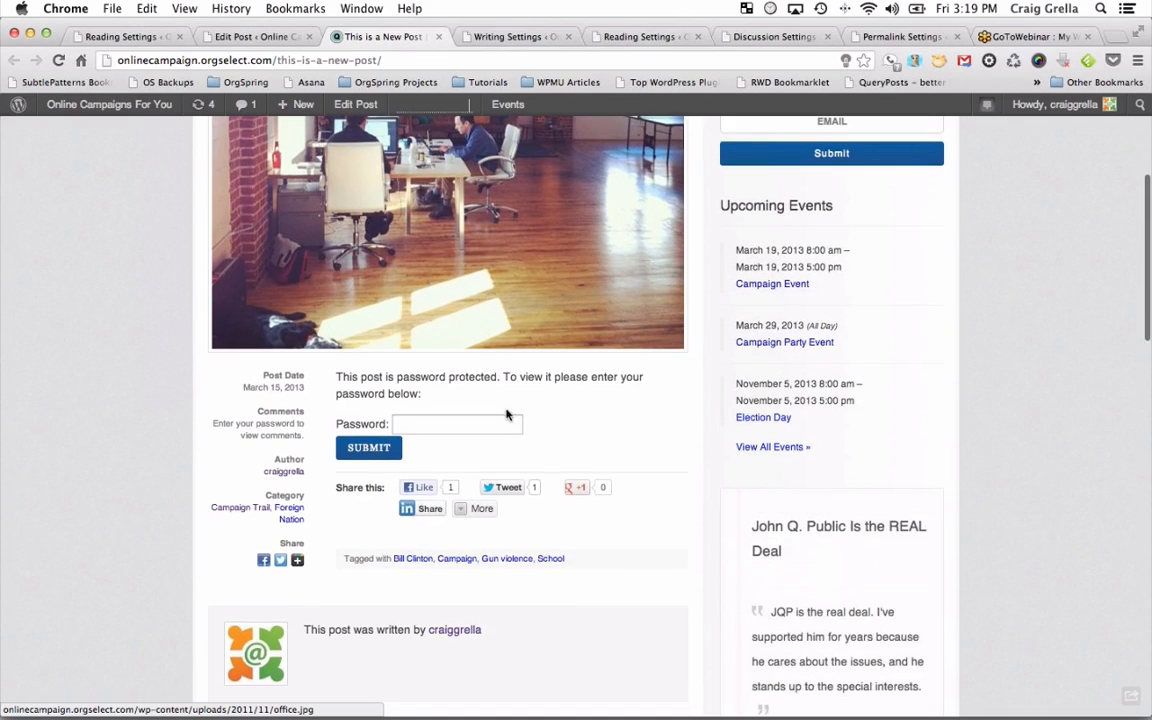
left_click(463, 415)
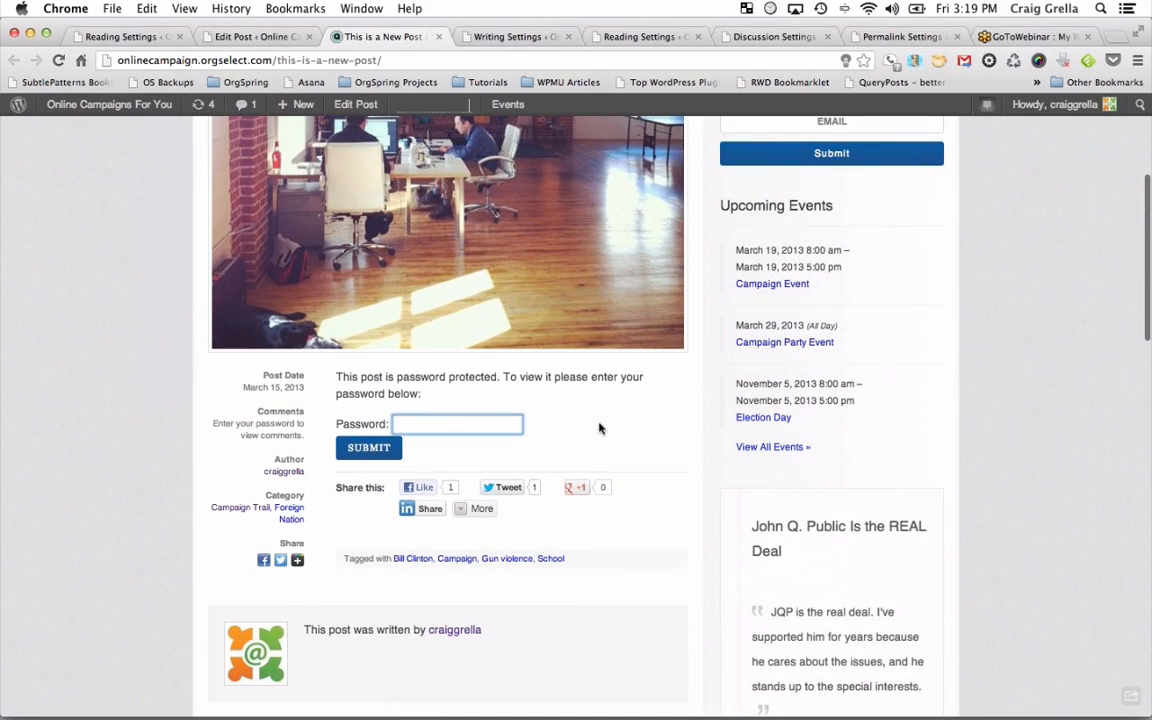
type("p")
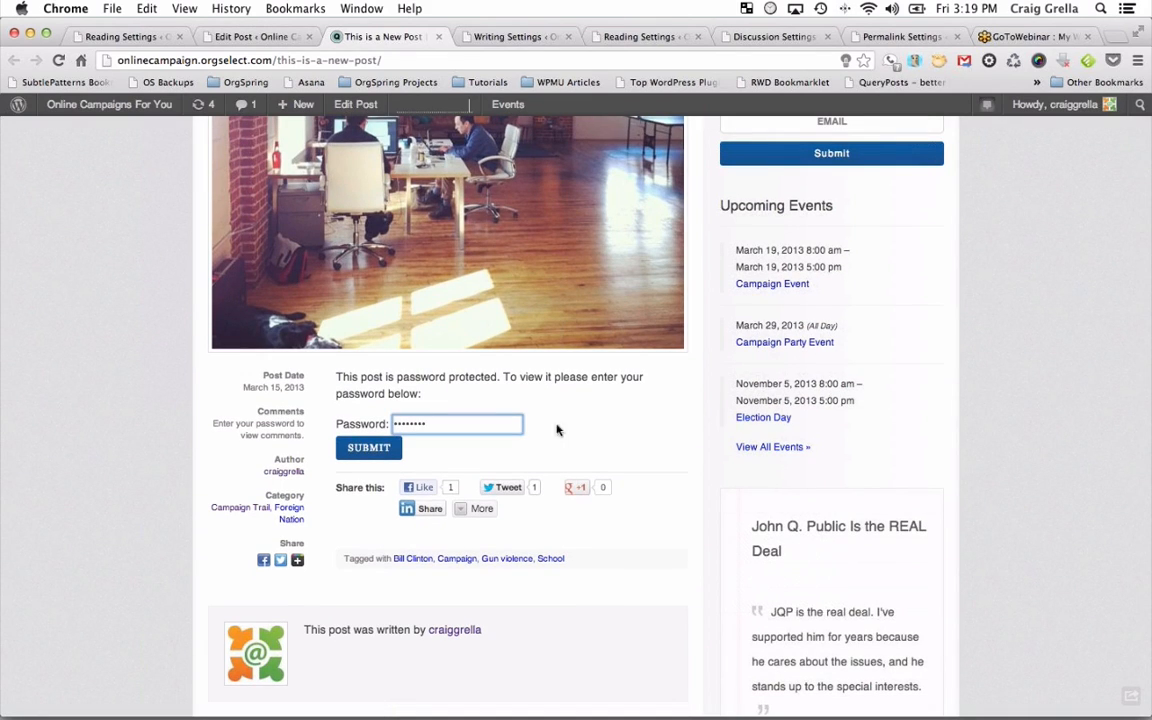
left_click(368, 450)
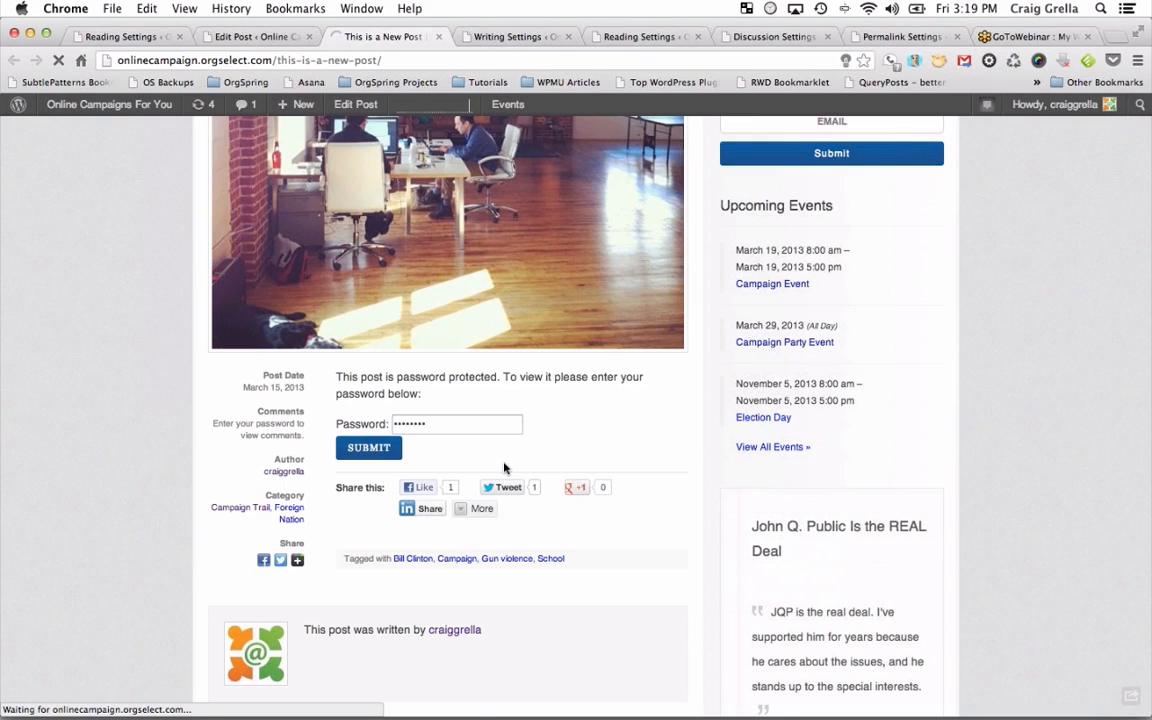
scroll(504, 467, "down", 5)
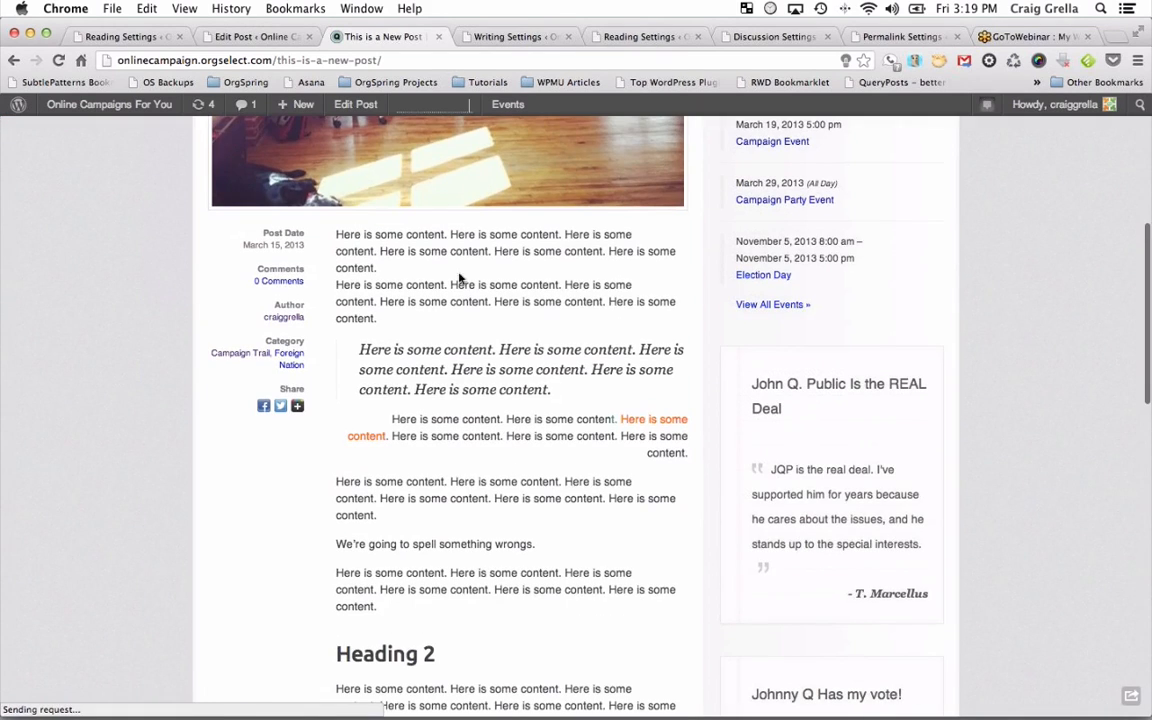
scroll(489, 663, "down", 3)
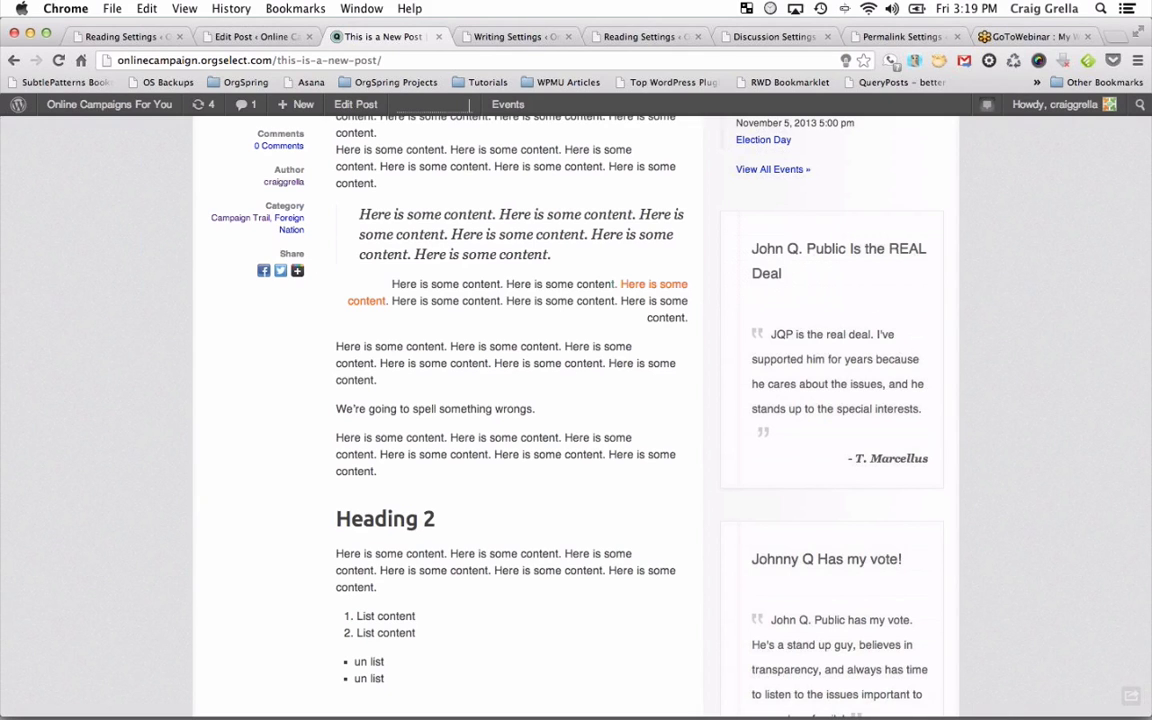
scroll(561, 326, "up", 4)
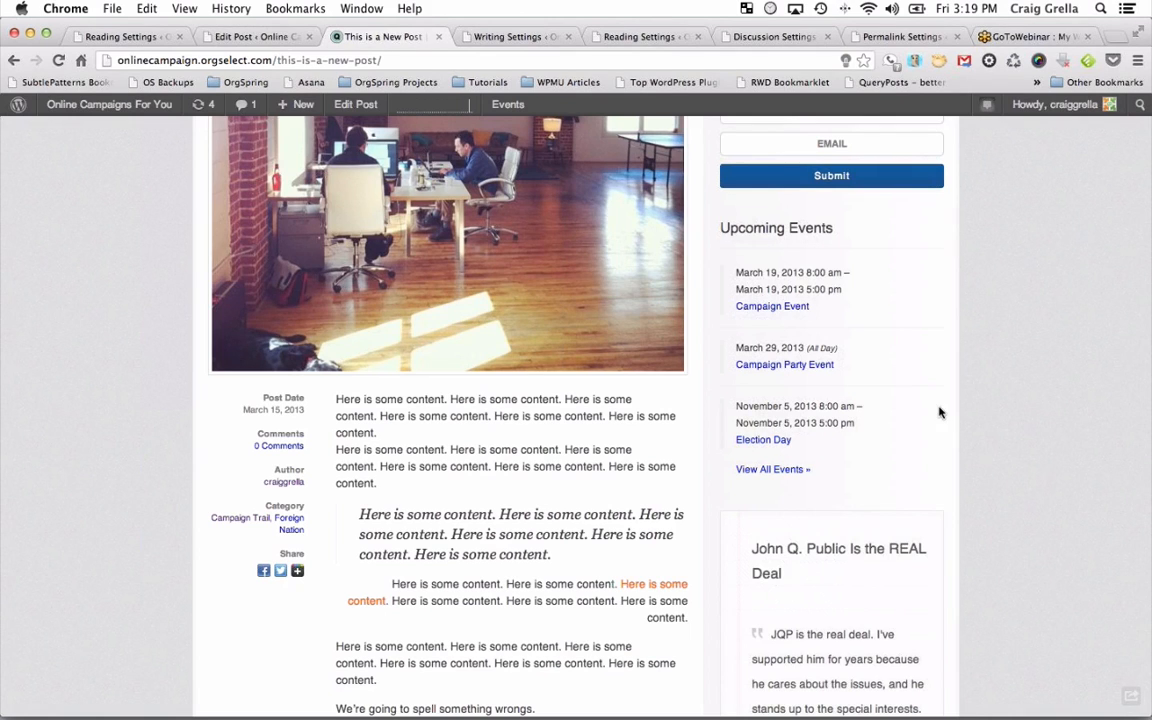
scroll(939, 412, "up", 5)
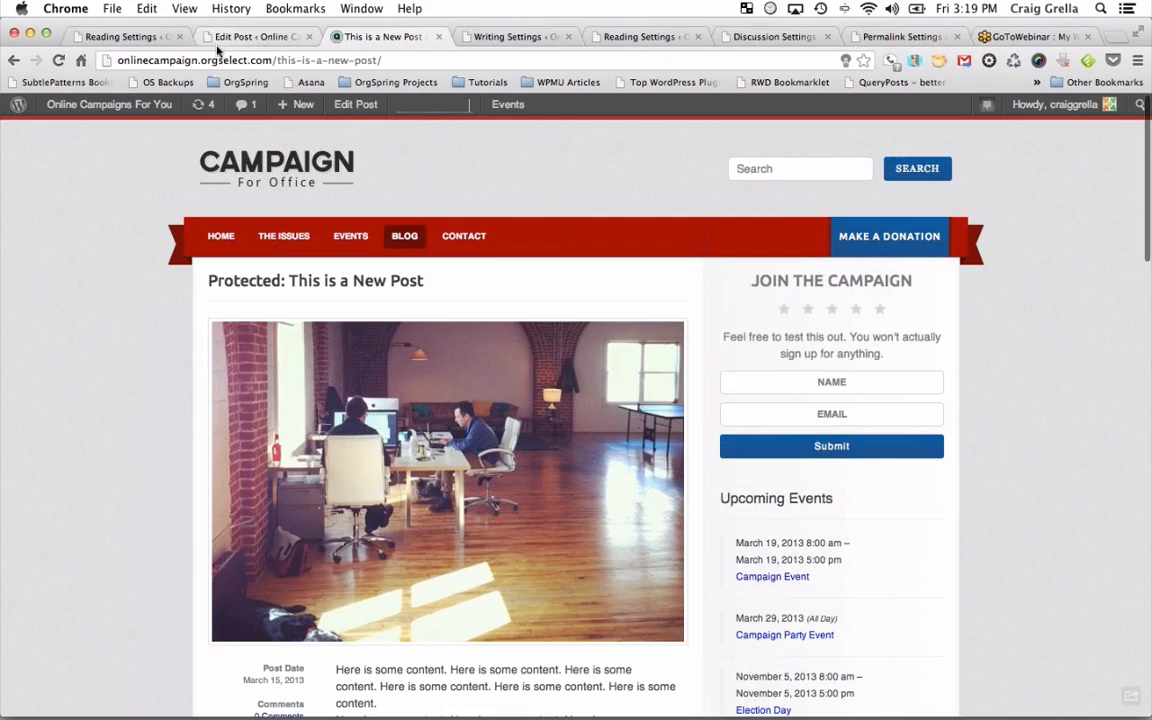
left_click(220, 38)
Change the publish month to 02-Feb so the post is dated Feb 15, 2013, and update it.
scroll(918, 553, "down", 2)
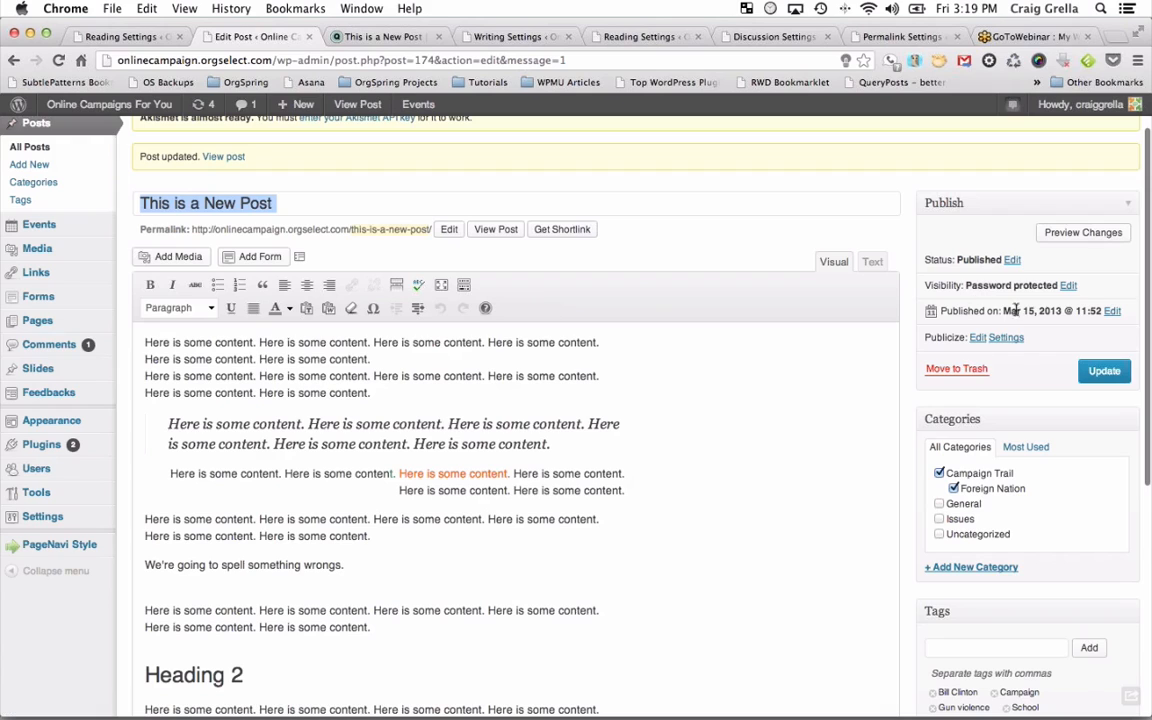
left_click(1112, 312)
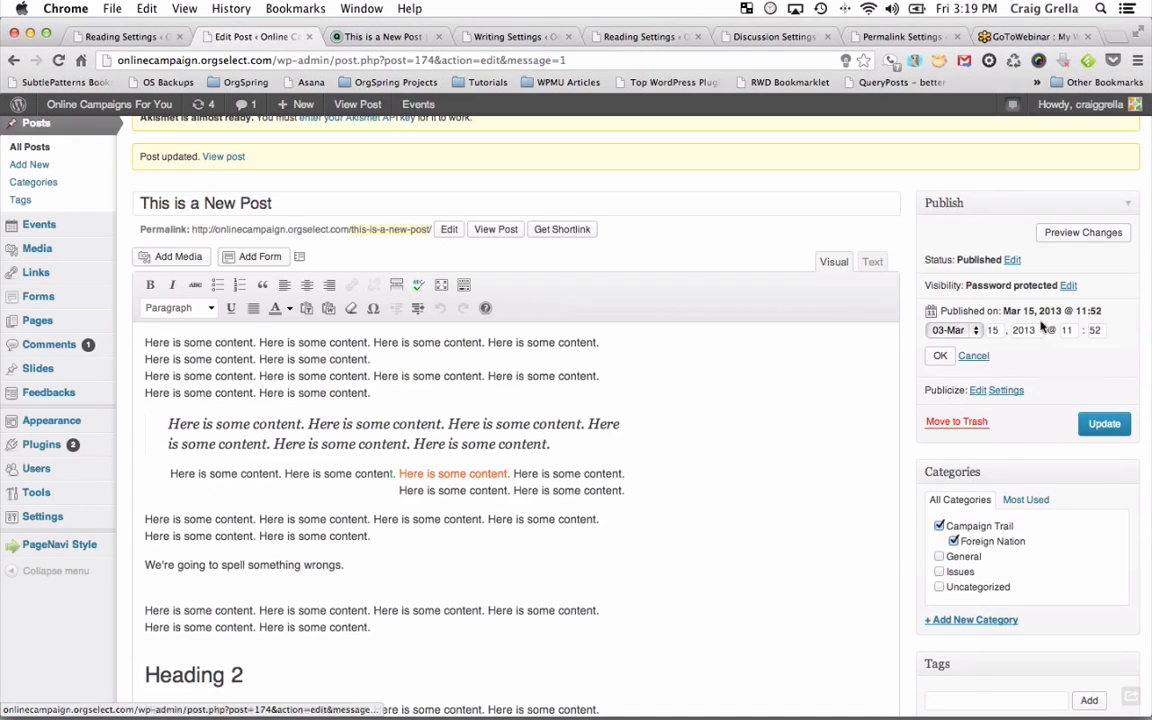
left_click(976, 331)
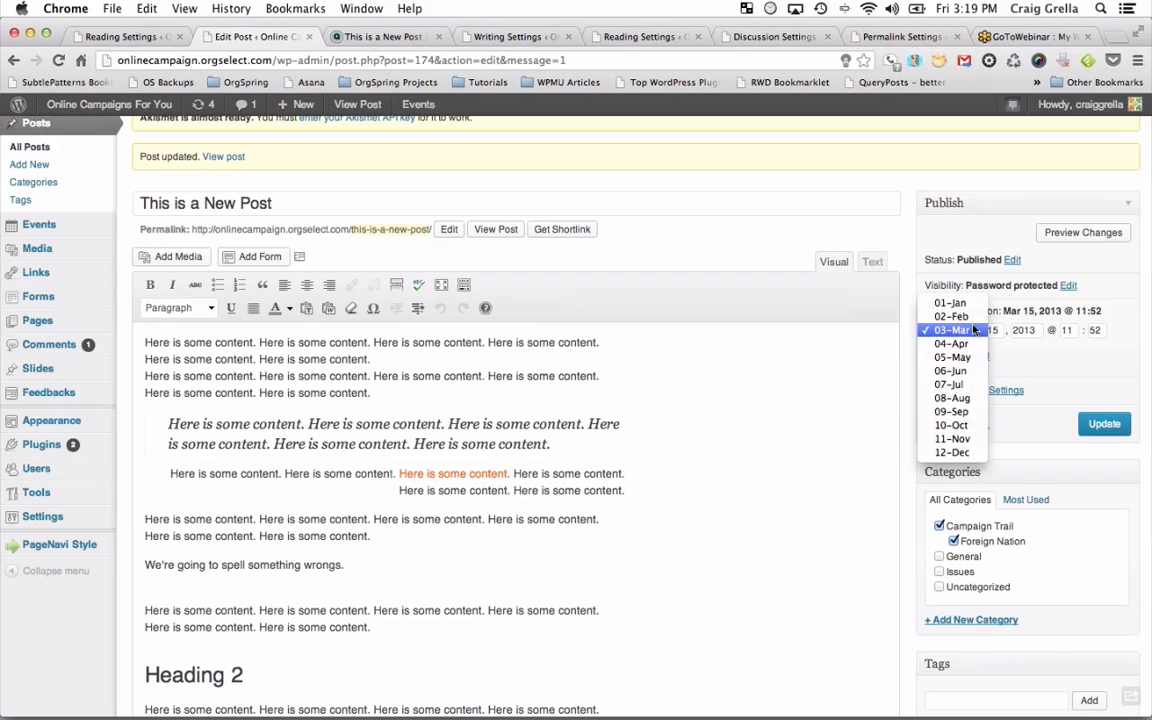
left_click(953, 316)
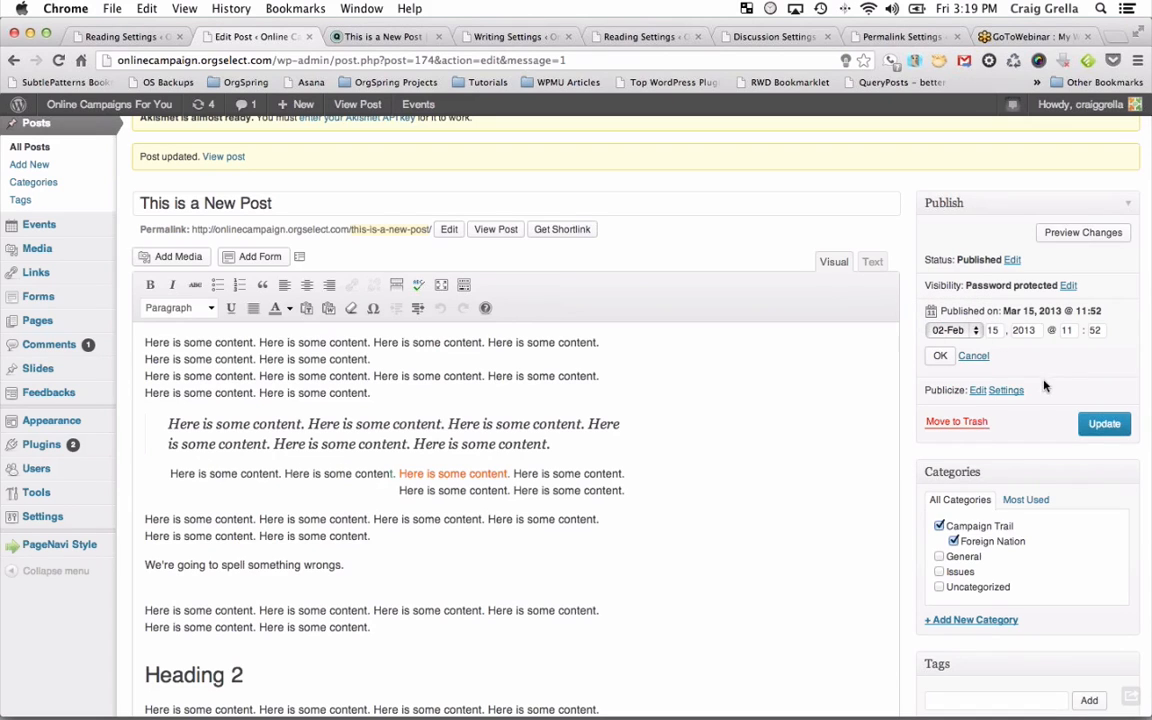
left_click(940, 356)
left_click(1103, 386)
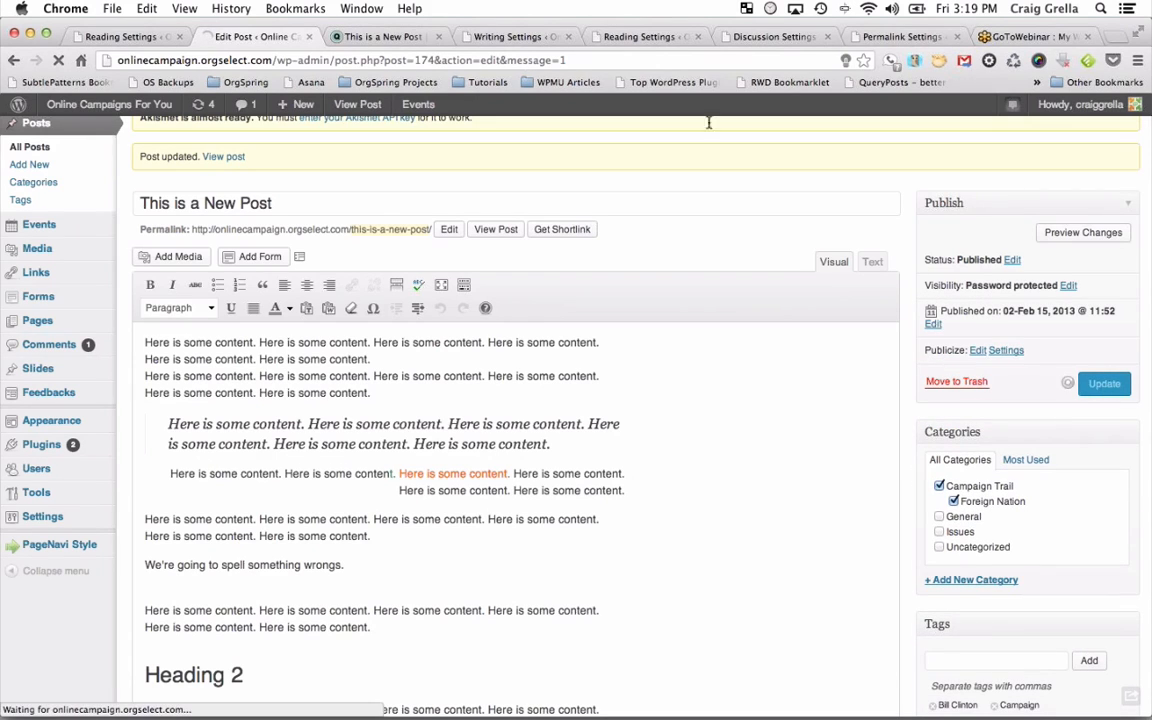
left_click(350, 37)
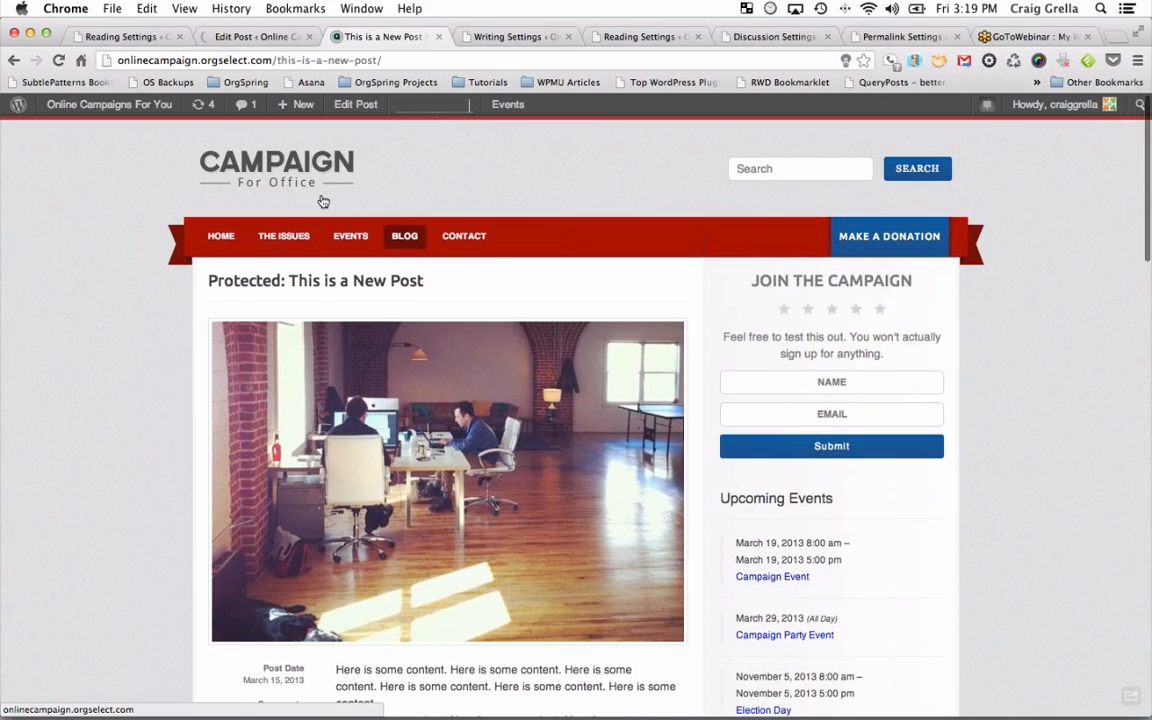
Reload the live post and find the protected post dated February 15, 2013 on the Blog listing.
scroll(316, 203, "down", 2)
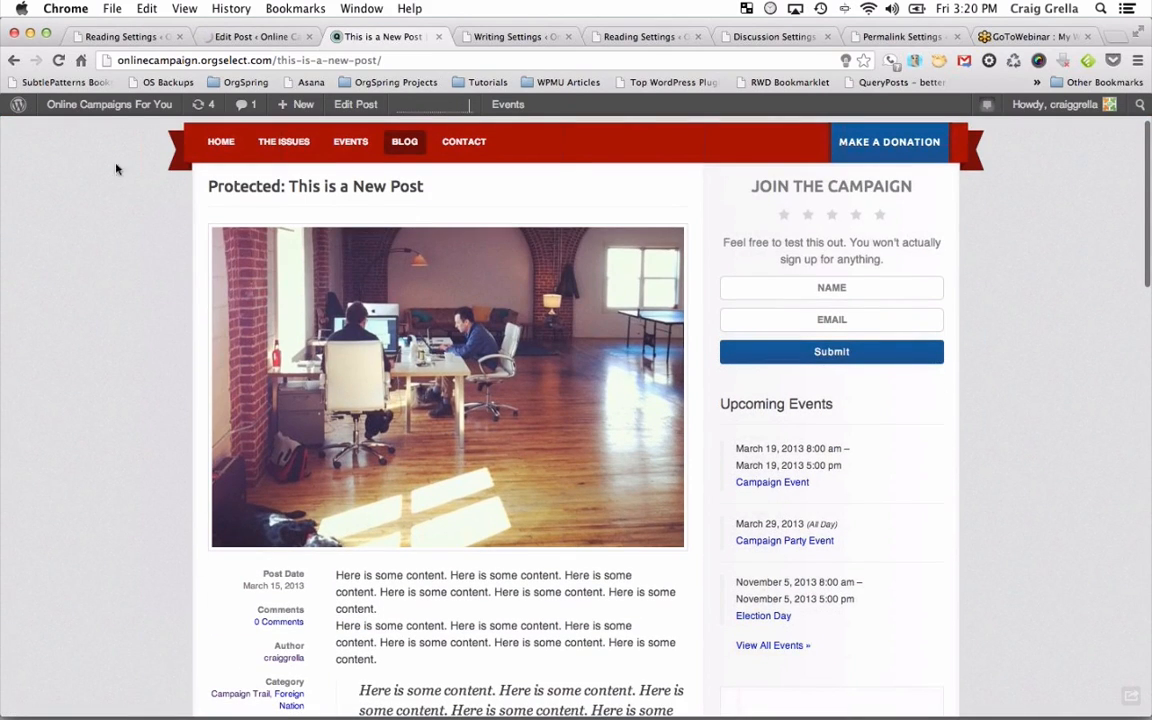
left_click(58, 60)
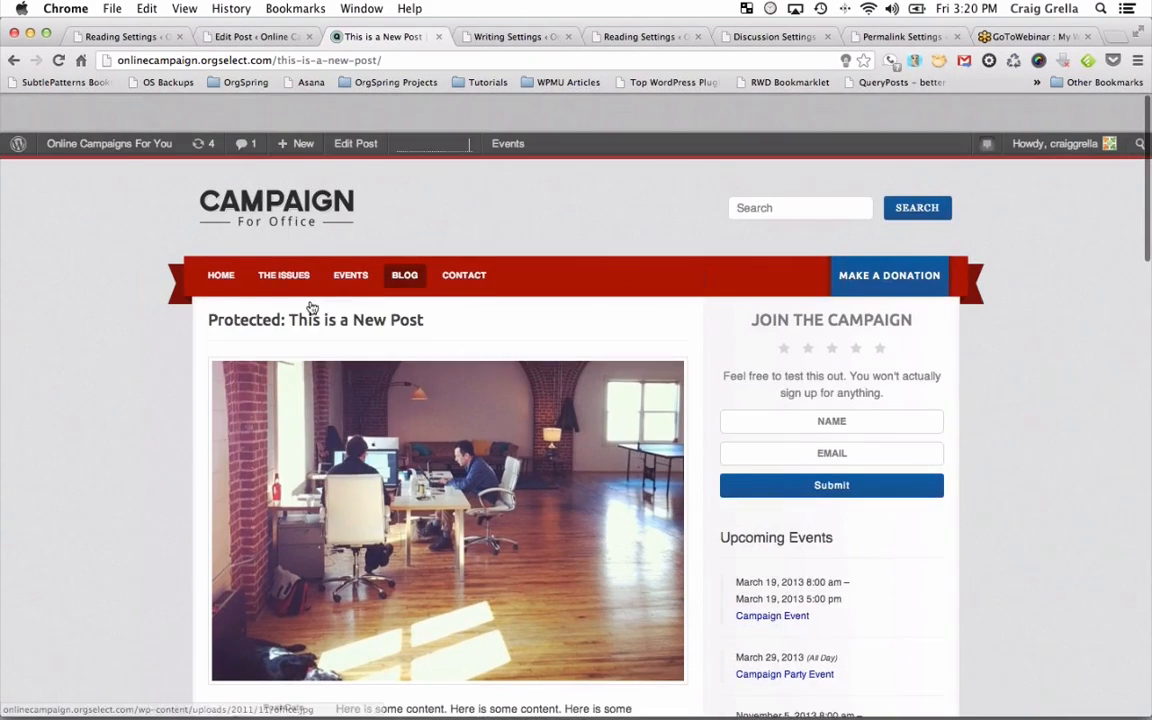
left_click(404, 236)
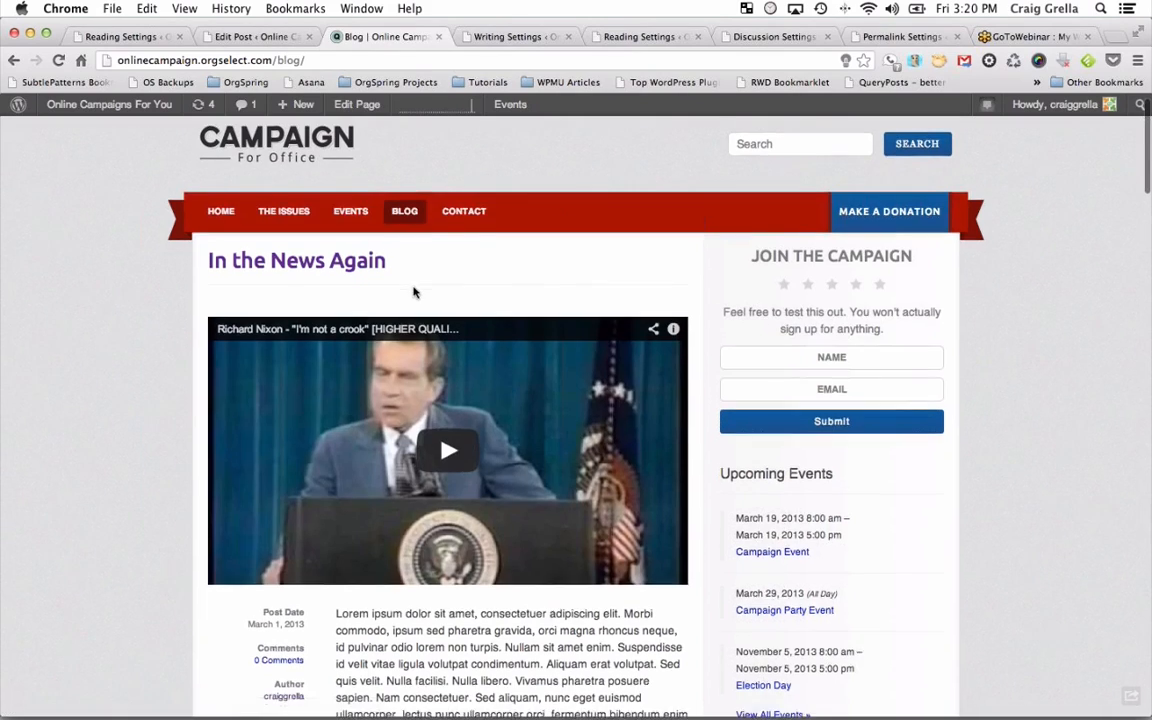
scroll(414, 292, "down", 10)
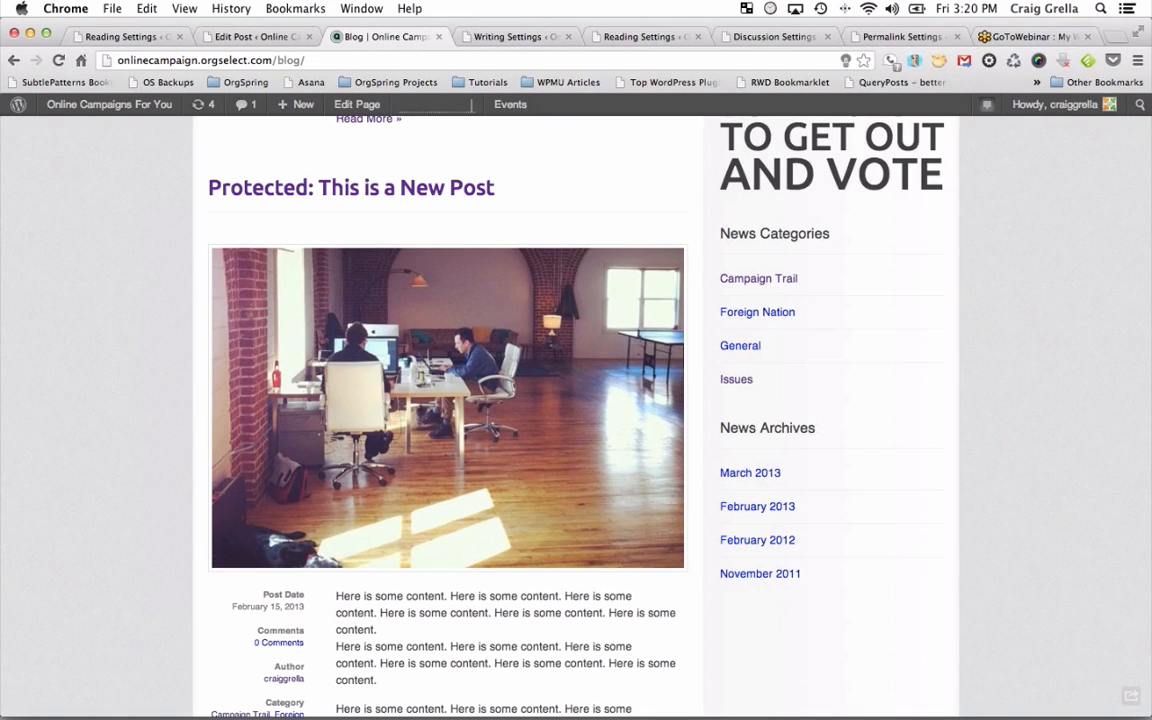
left_click(257, 36)
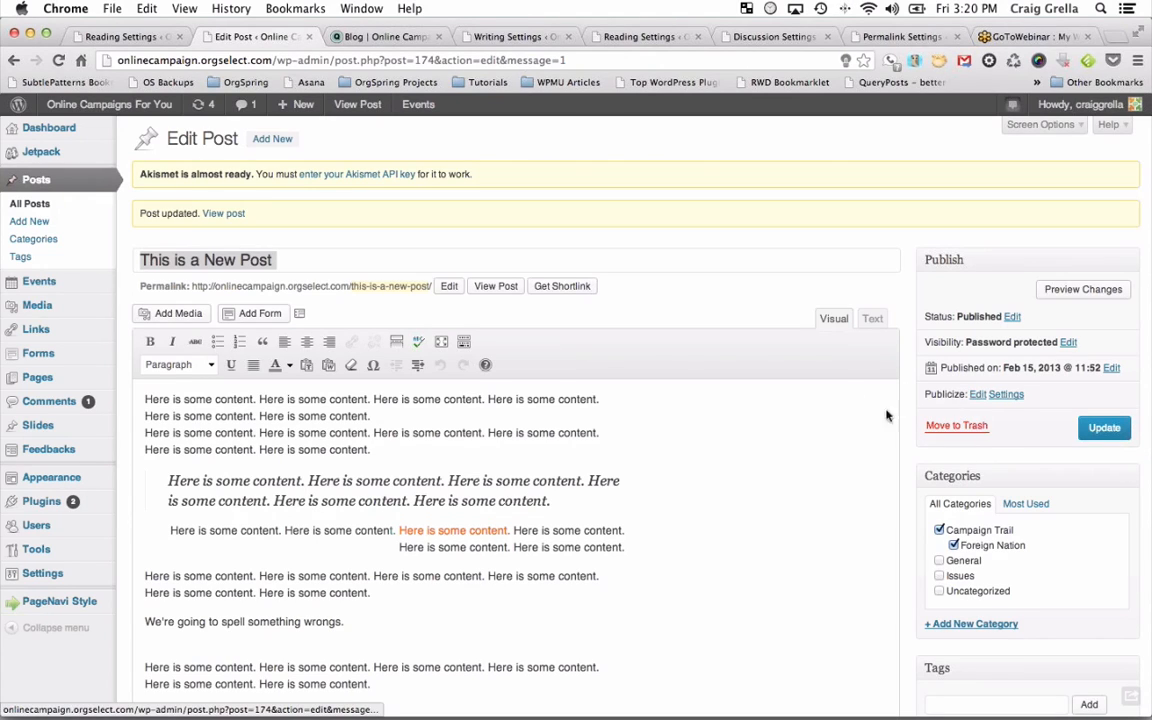
Search the Add New Plugins directory for jetpack.
mouse_move(29, 157)
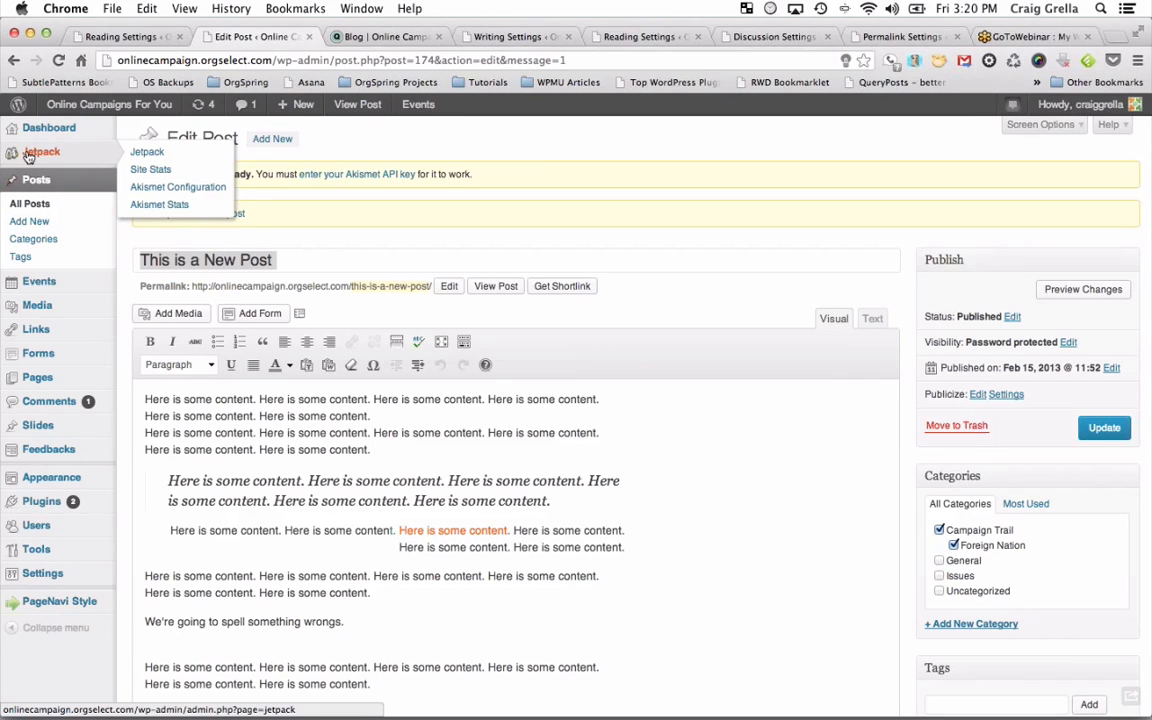
left_click(58, 501)
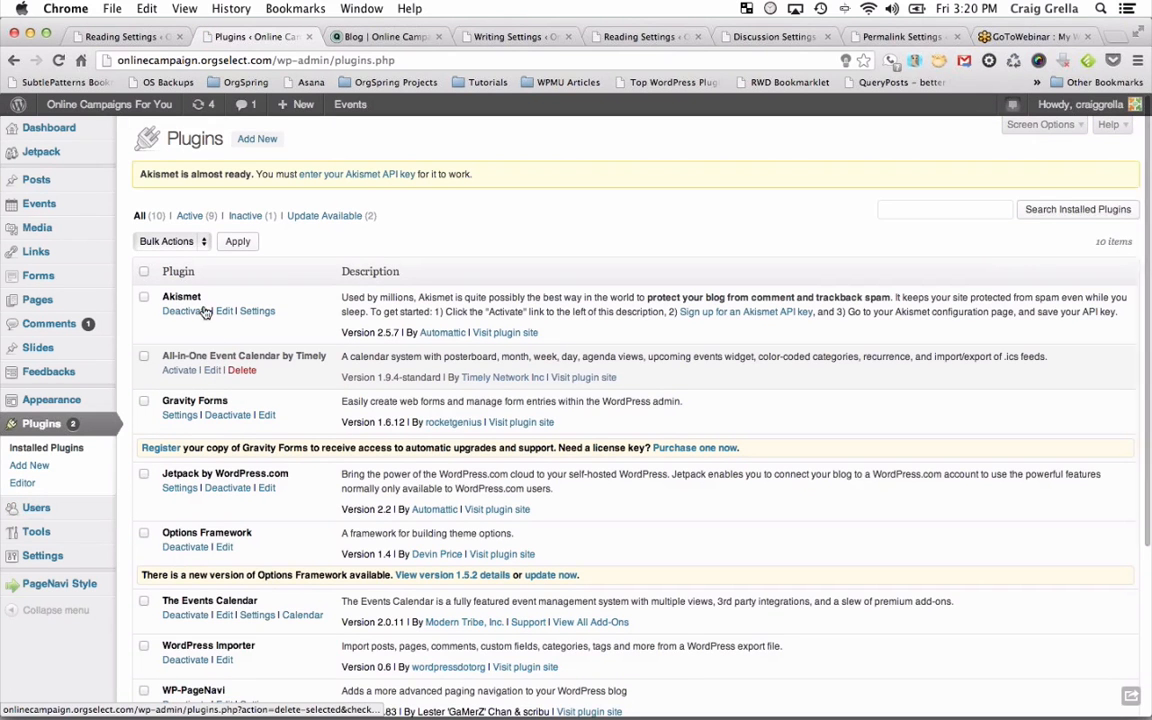
scroll(206, 372, "down", 6)
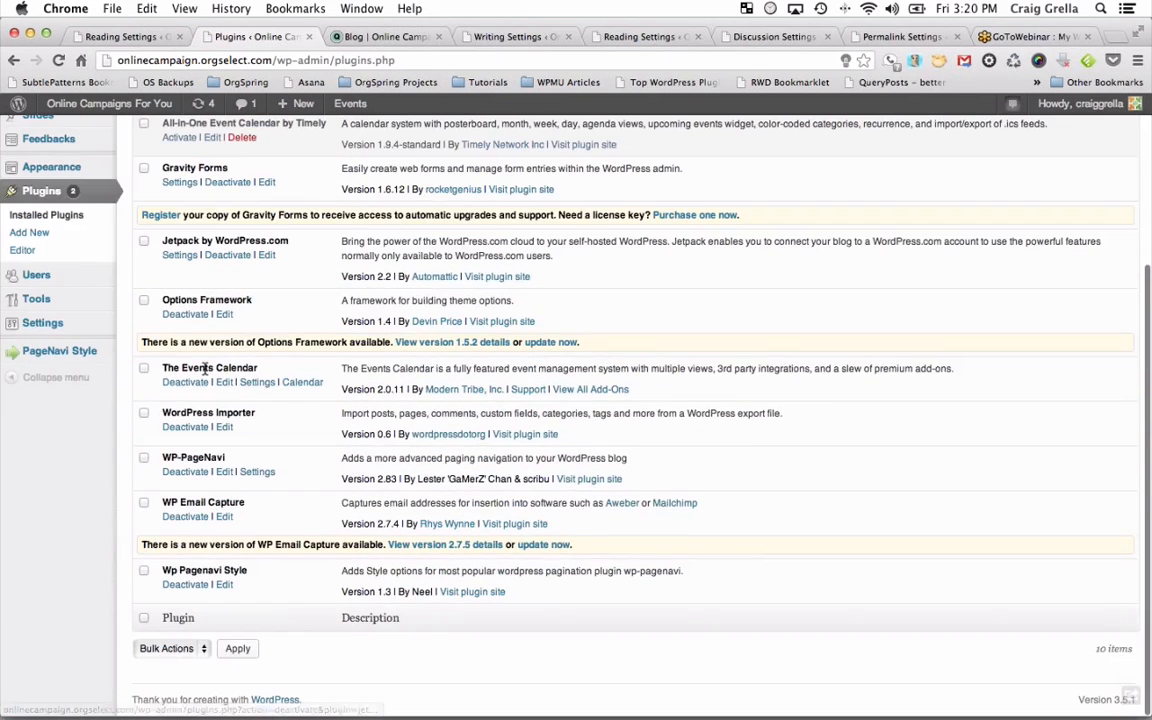
scroll(205, 373, "up", 3)
scroll(200, 376, "up", 1)
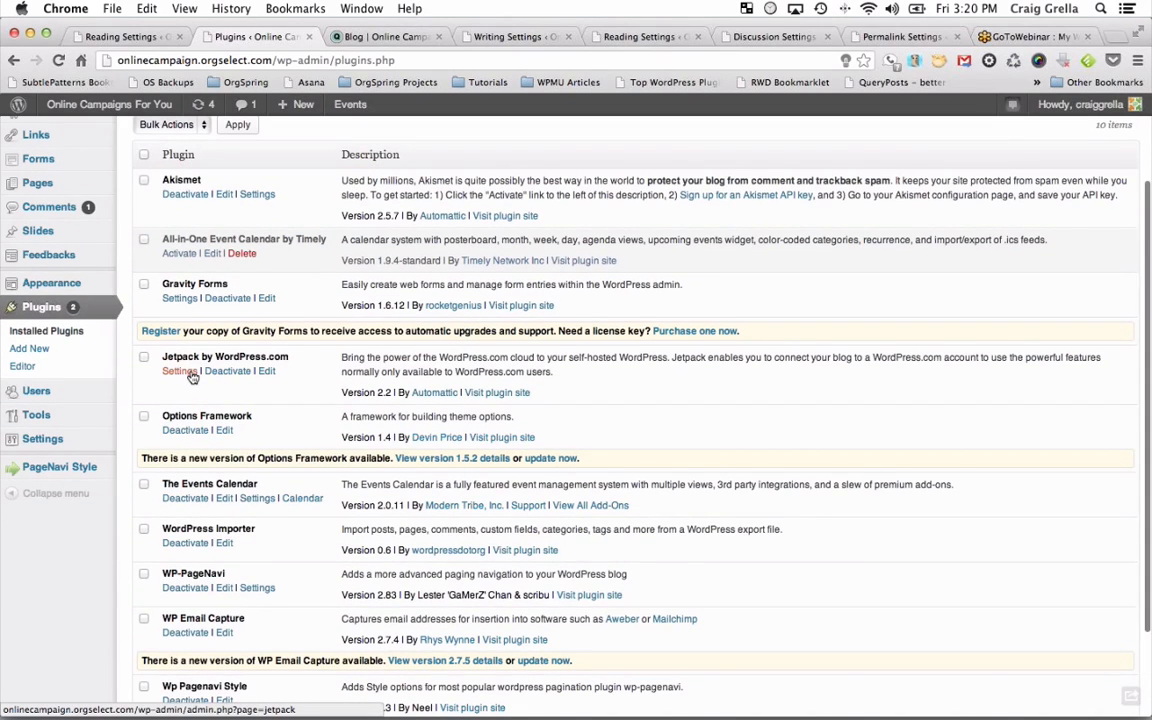
scroll(195, 373, "up", 3)
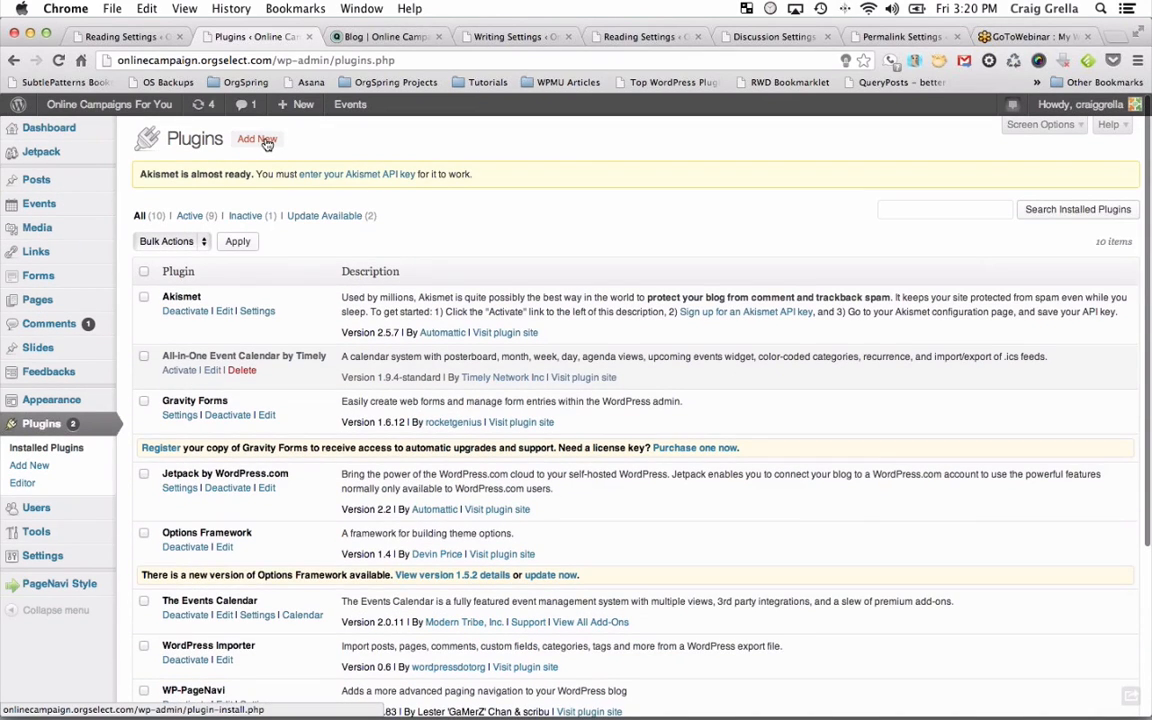
left_click(264, 141)
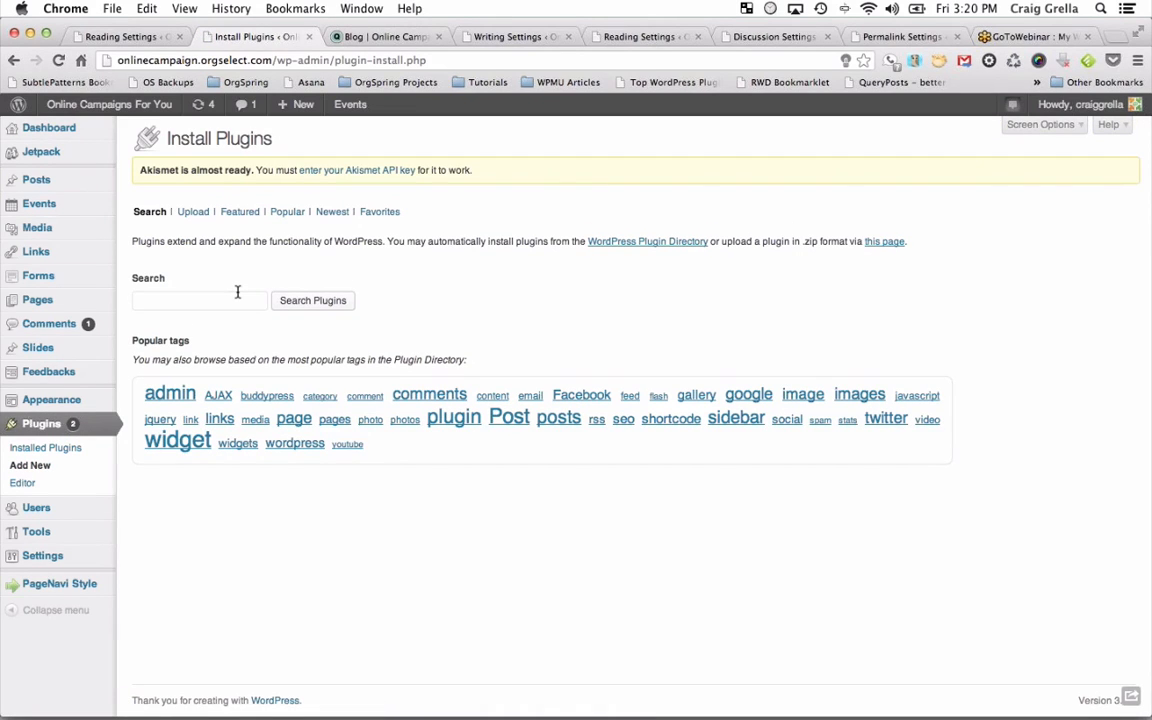
left_click(181, 300)
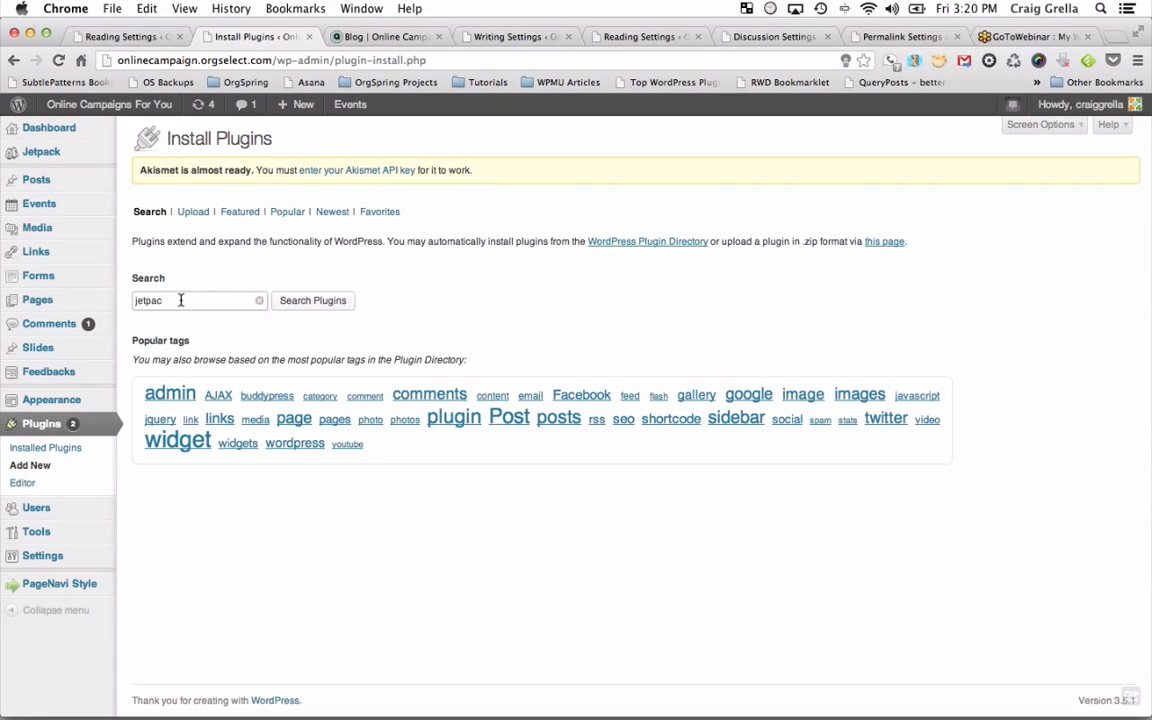
left_click(303, 301)
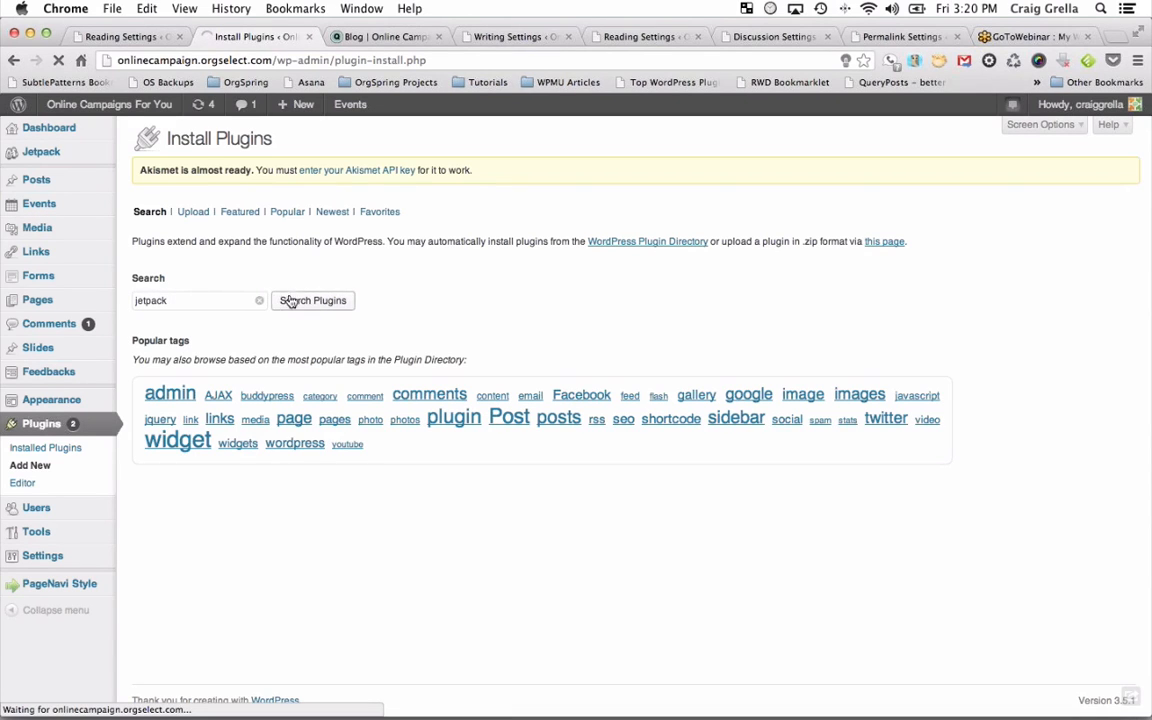
scroll(283, 303, "down", 1)
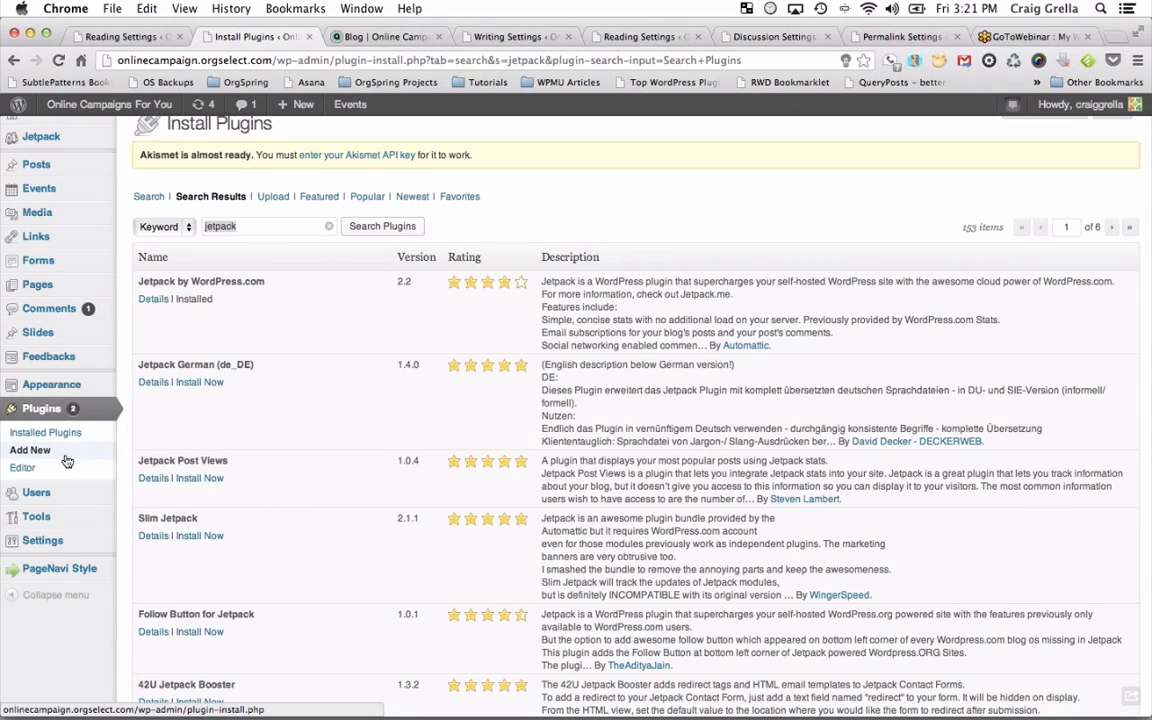
Open the Jetpack page, which shows the WordPress.com connection, then return to the live blog listing.
left_click(40, 137)
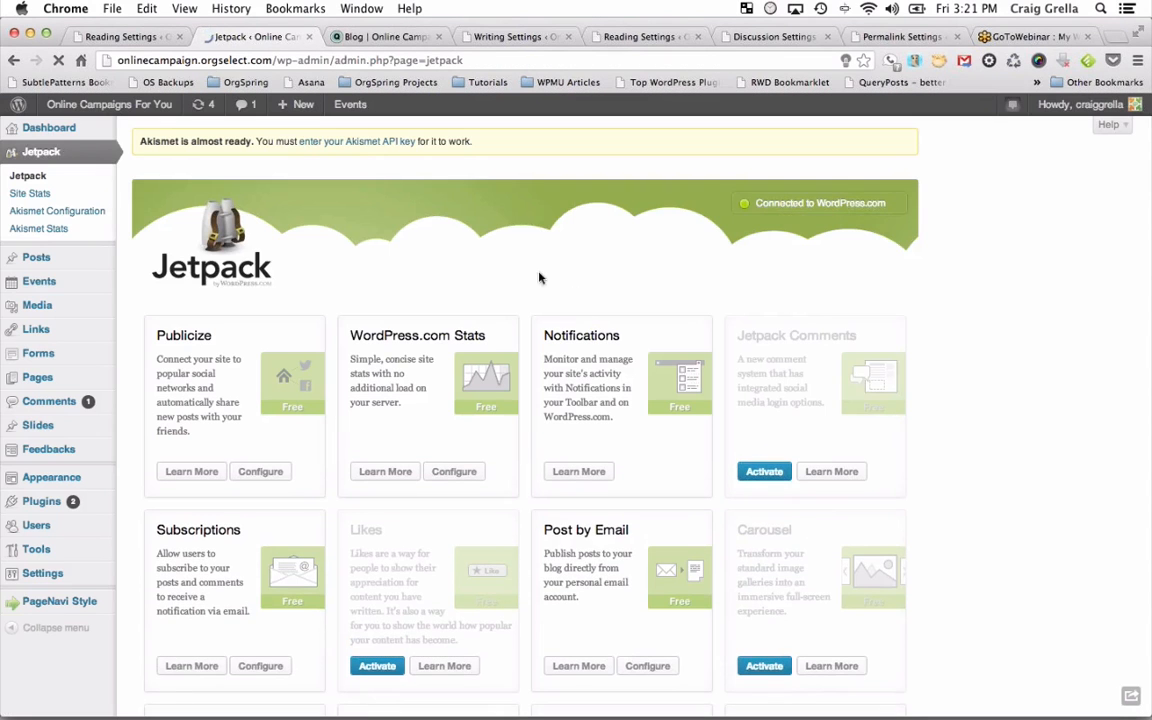
left_click(385, 36)
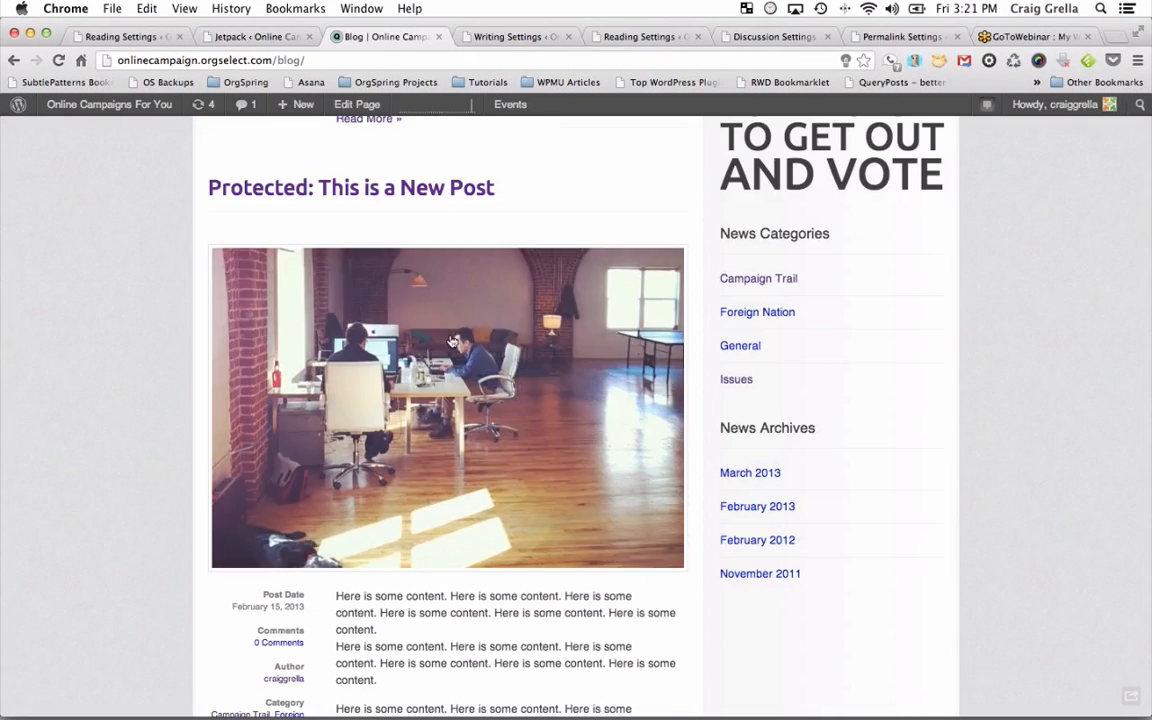
scroll(451, 342, "down", 10)
scroll(451, 342, "up", 8)
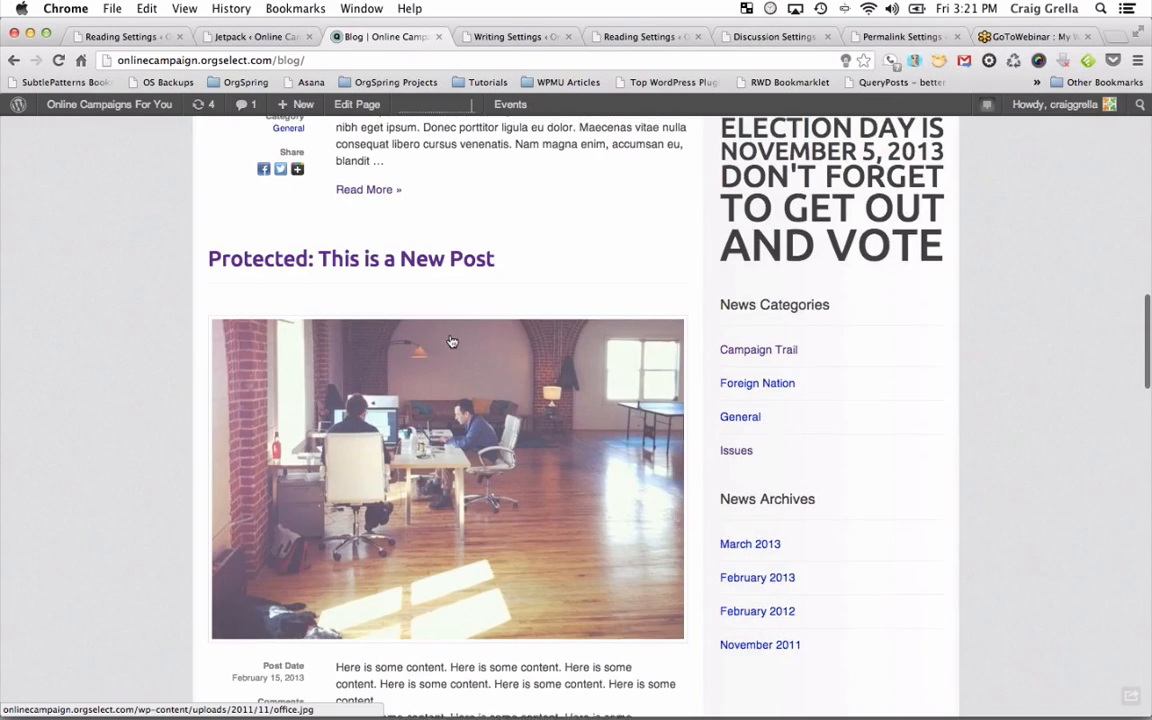
scroll(381, 263, "up", 15)
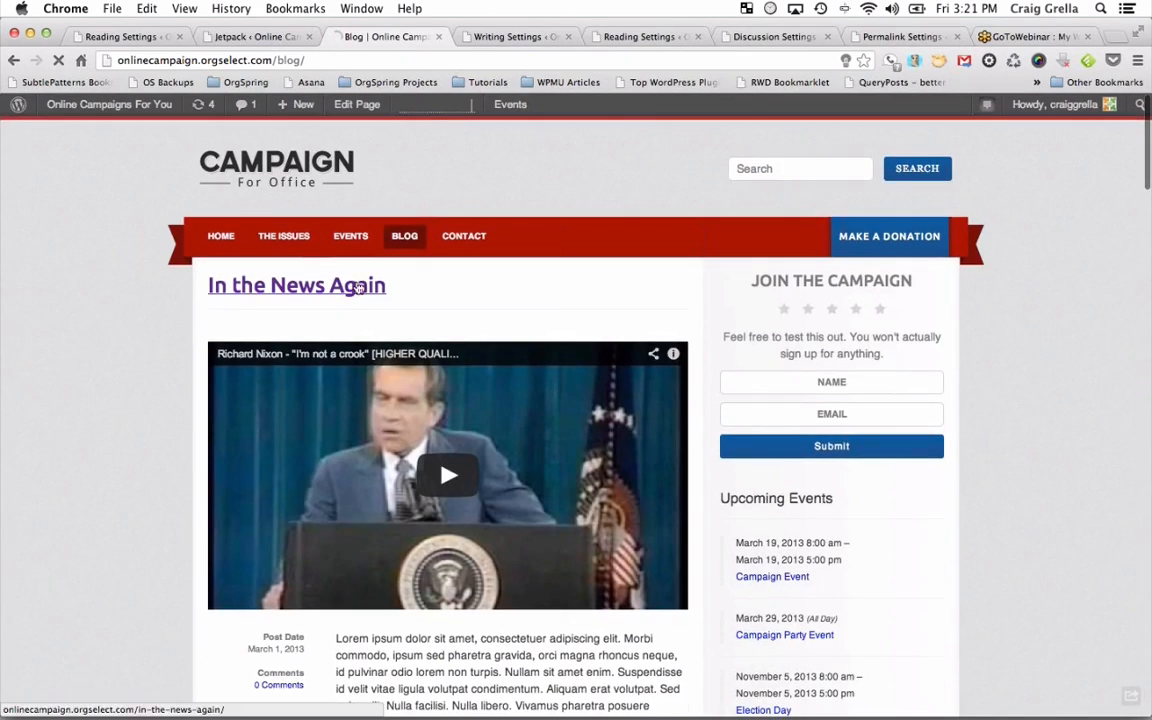
Open 'In the News Again' on the live site, review its share buttons, and open it for editing.
left_click(358, 287)
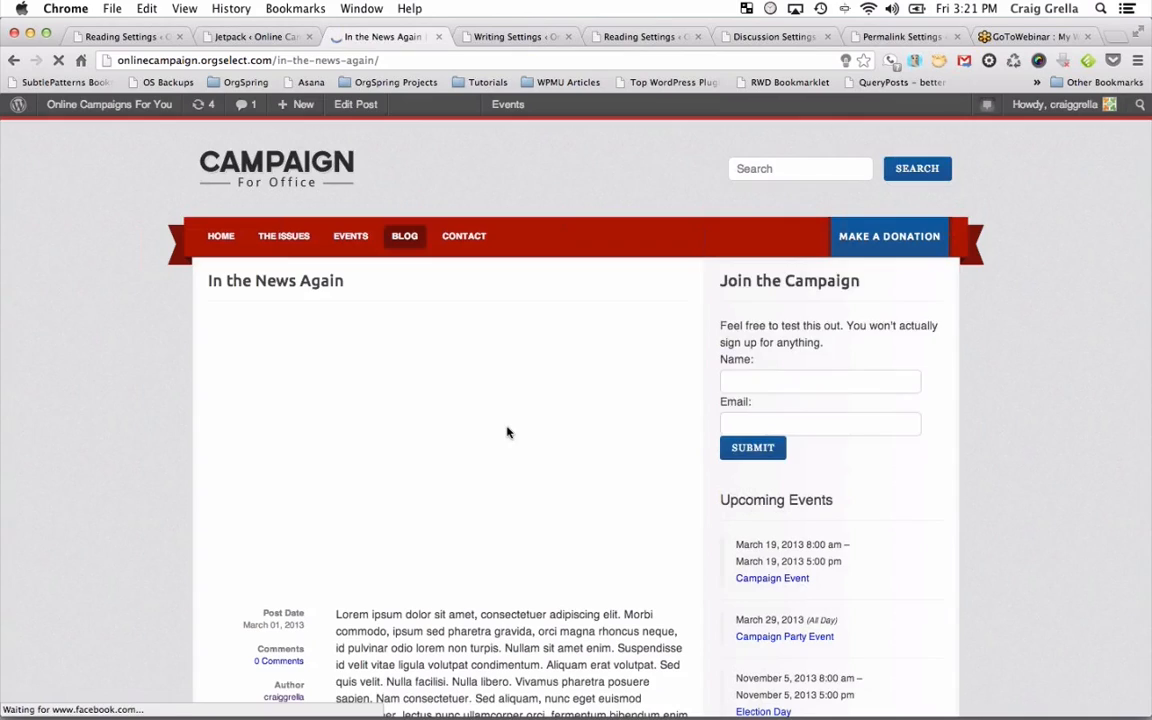
scroll(507, 432, "down", 10)
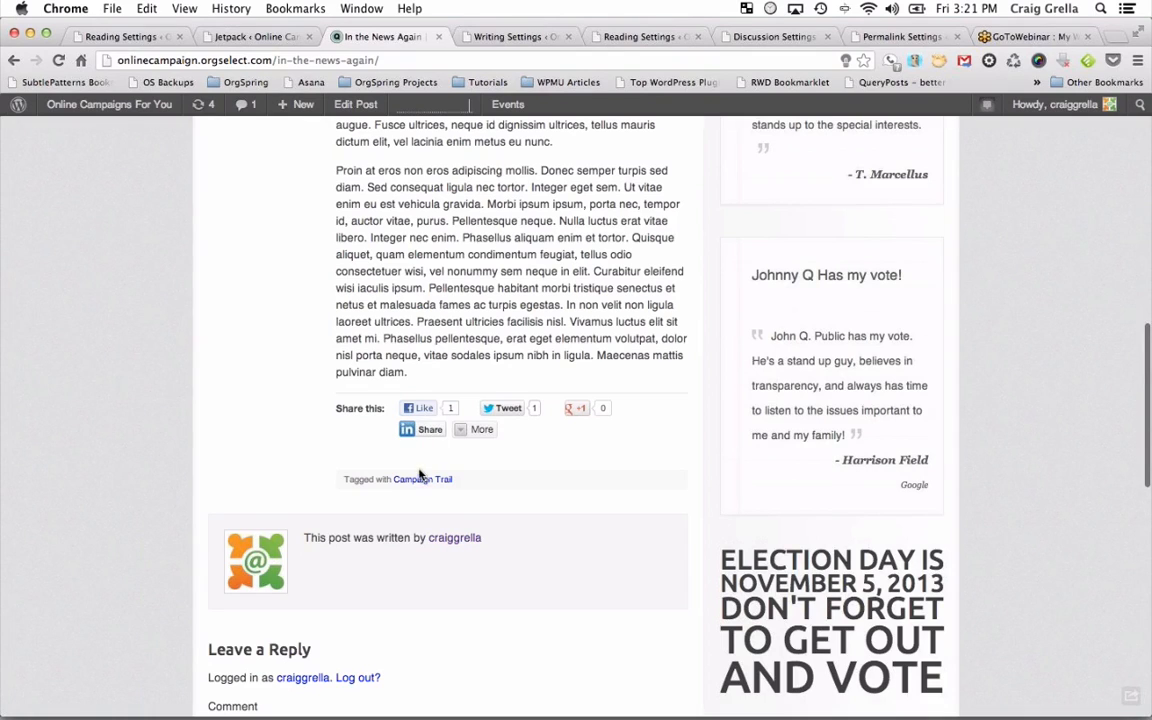
left_click(261, 37)
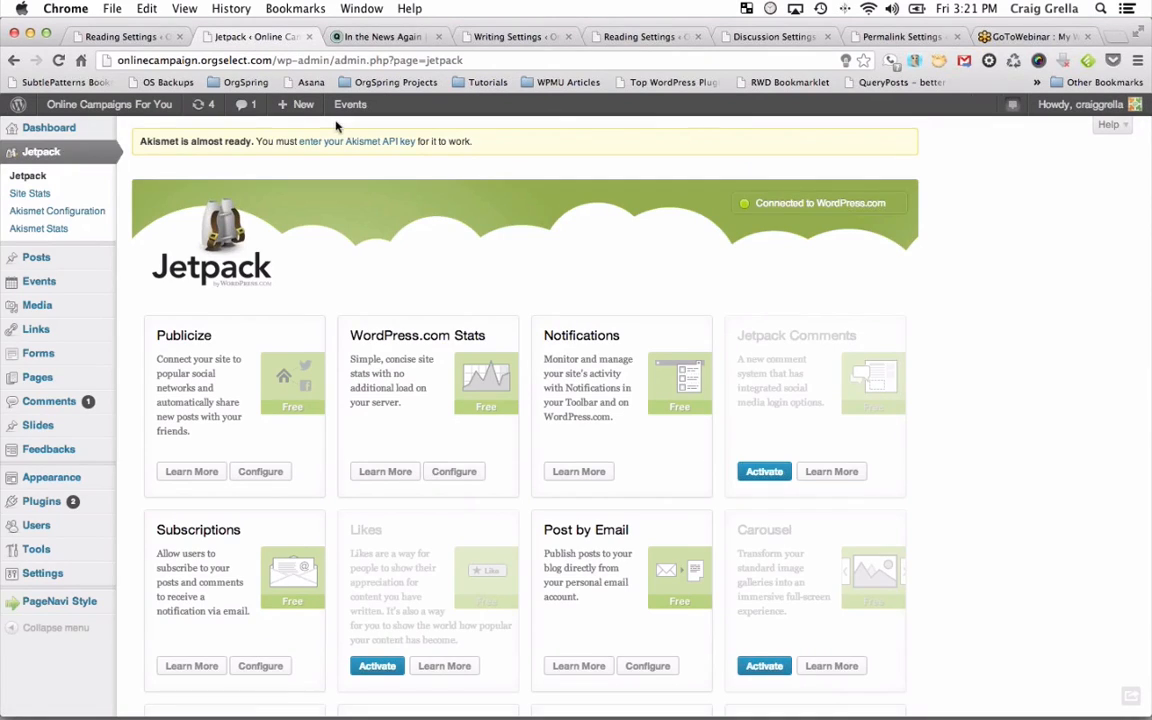
left_click(392, 40)
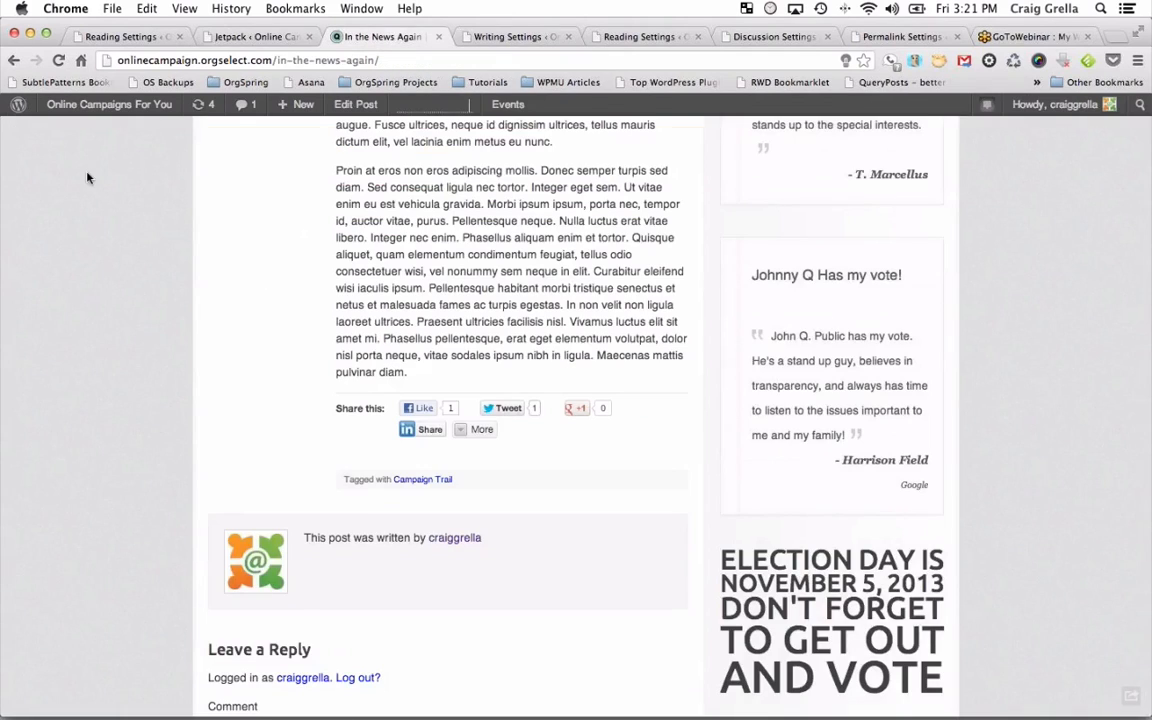
scroll(87, 178, "up", 10)
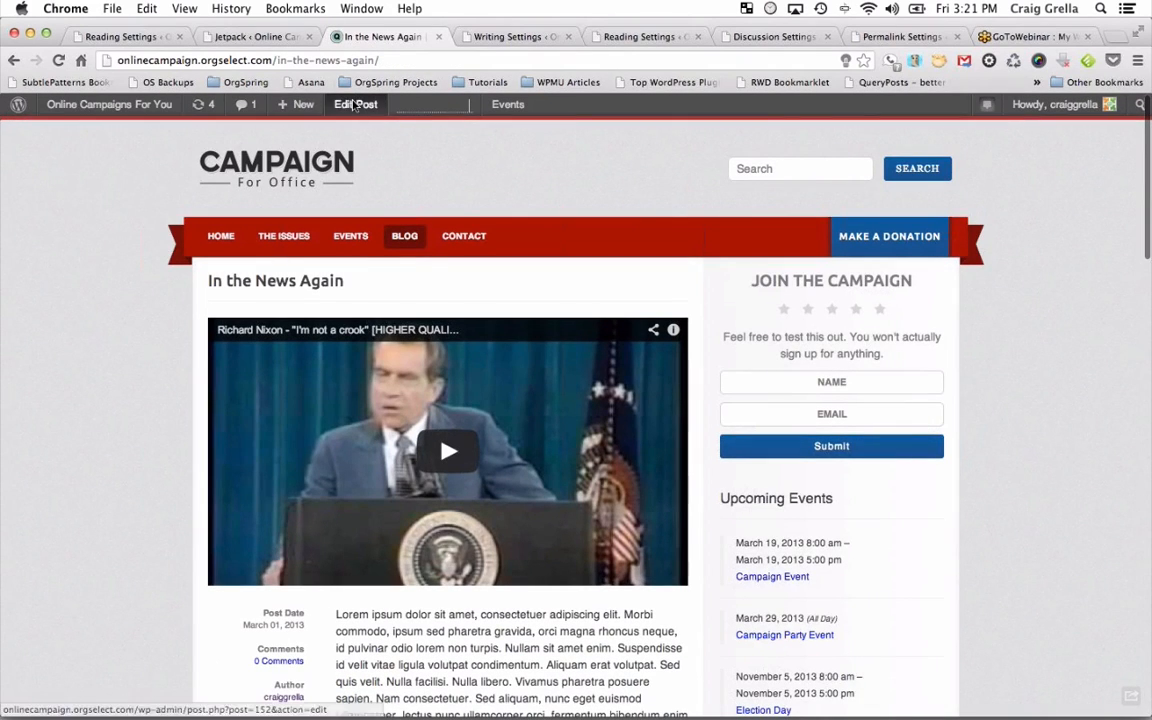
left_click(355, 105)
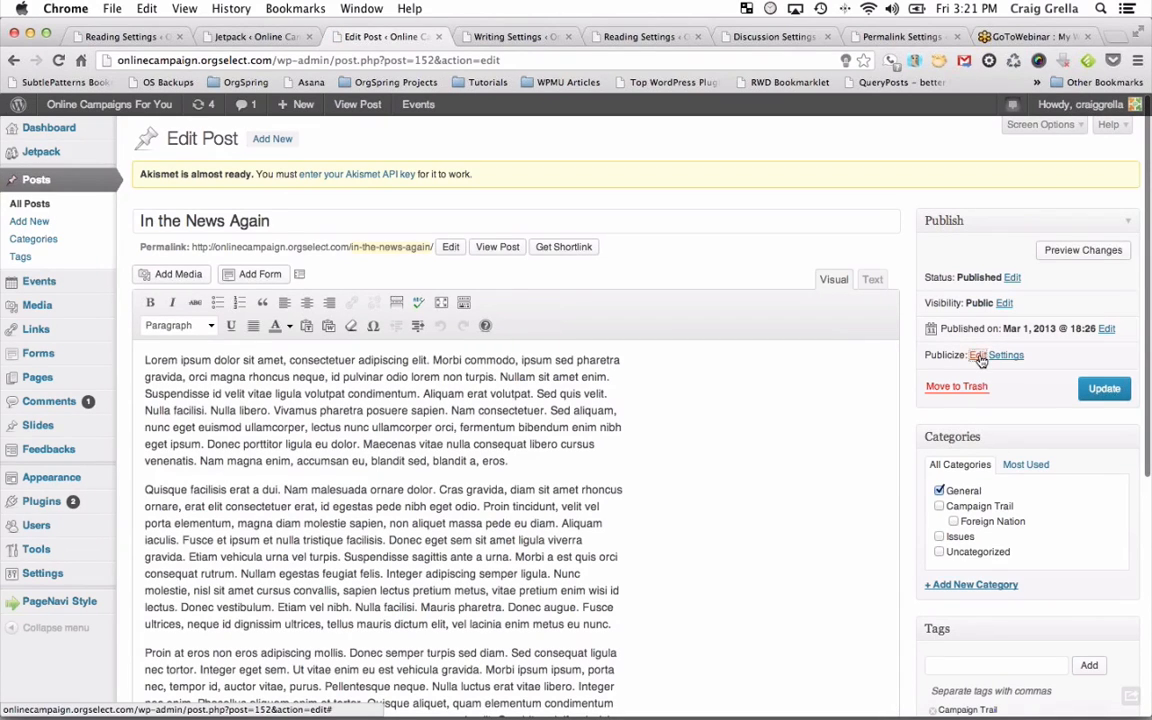
Expand Publicize in the Publish box to show the Facebook and Twitter checkboxes and Custom Message.
left_click(978, 356)
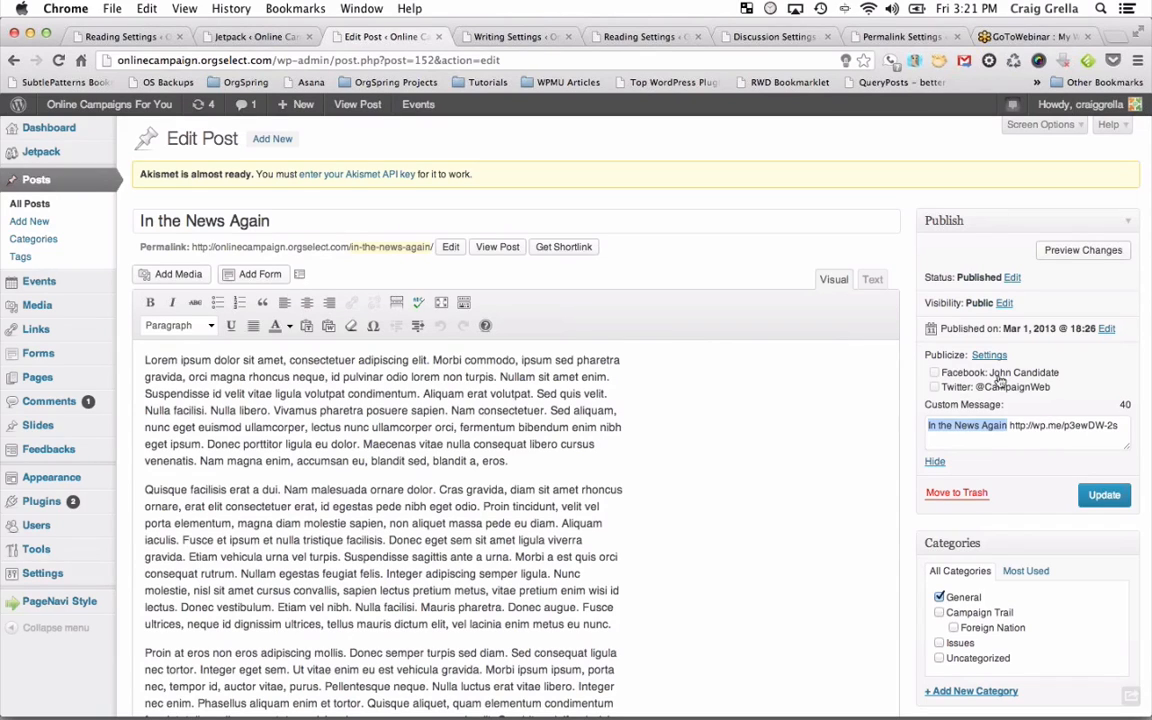
left_click(964, 377)
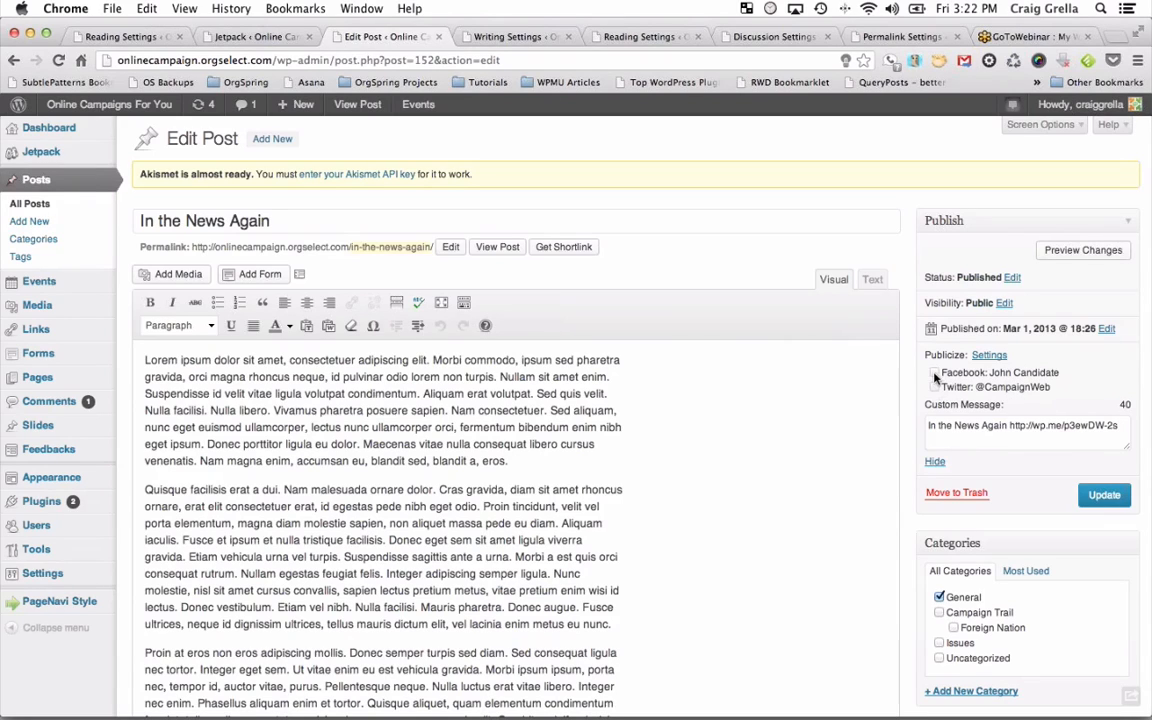
mouse_move(41, 157)
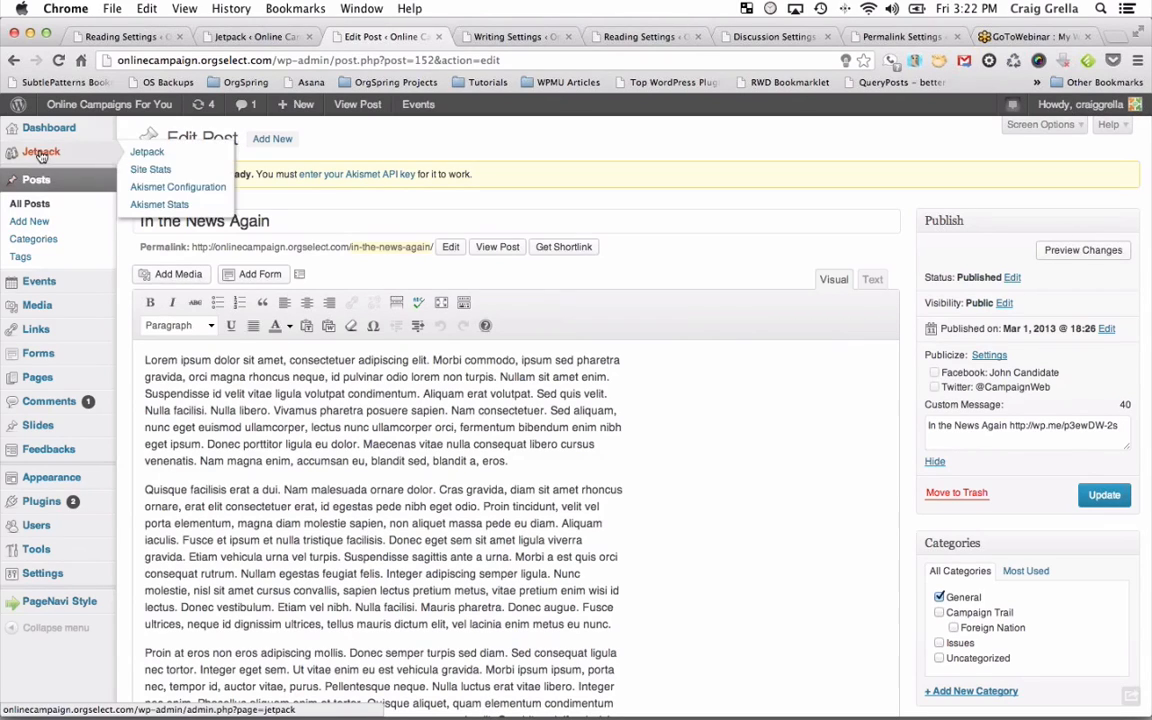
Open Jetpack's Publicize configuration to view the connected Facebook and Twitter accounts in Sharing Settings.
left_click(148, 158)
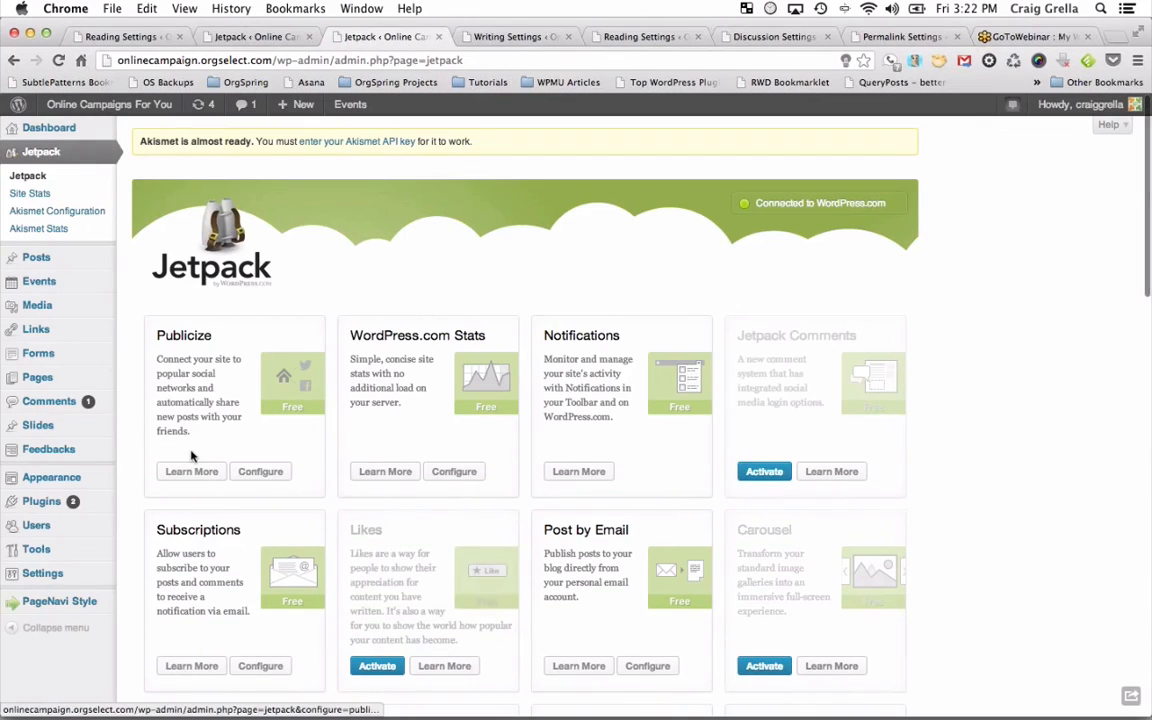
left_click(255, 474)
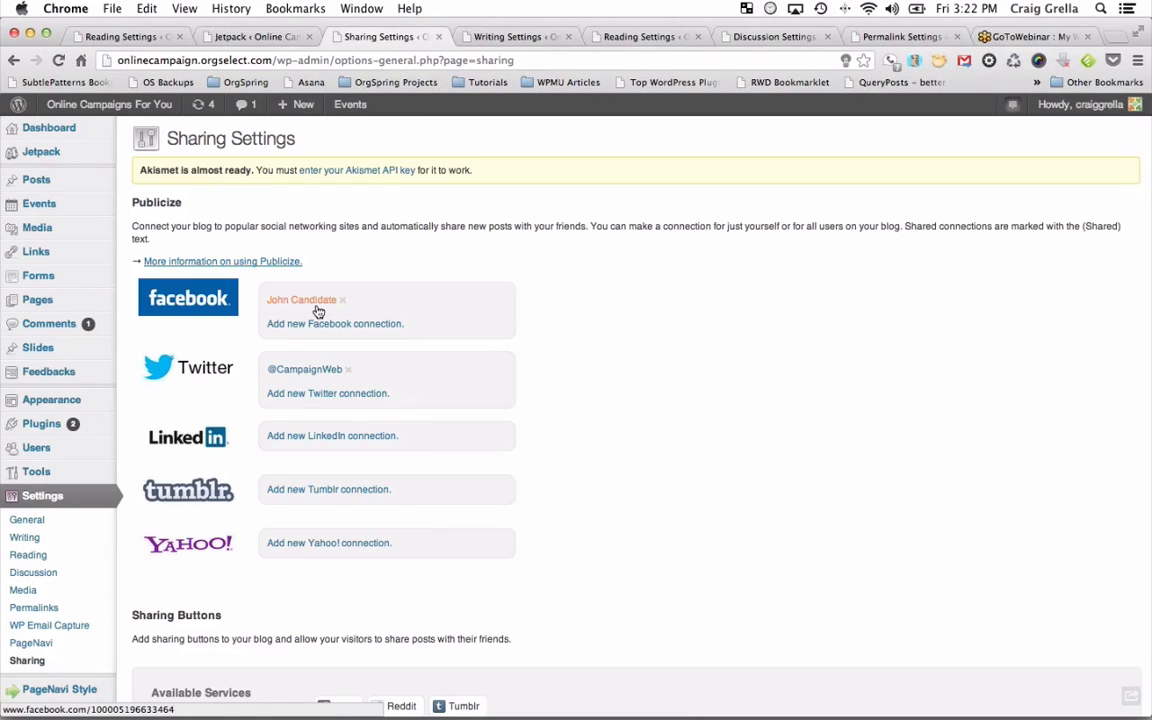
scroll(324, 390, "down", 3)
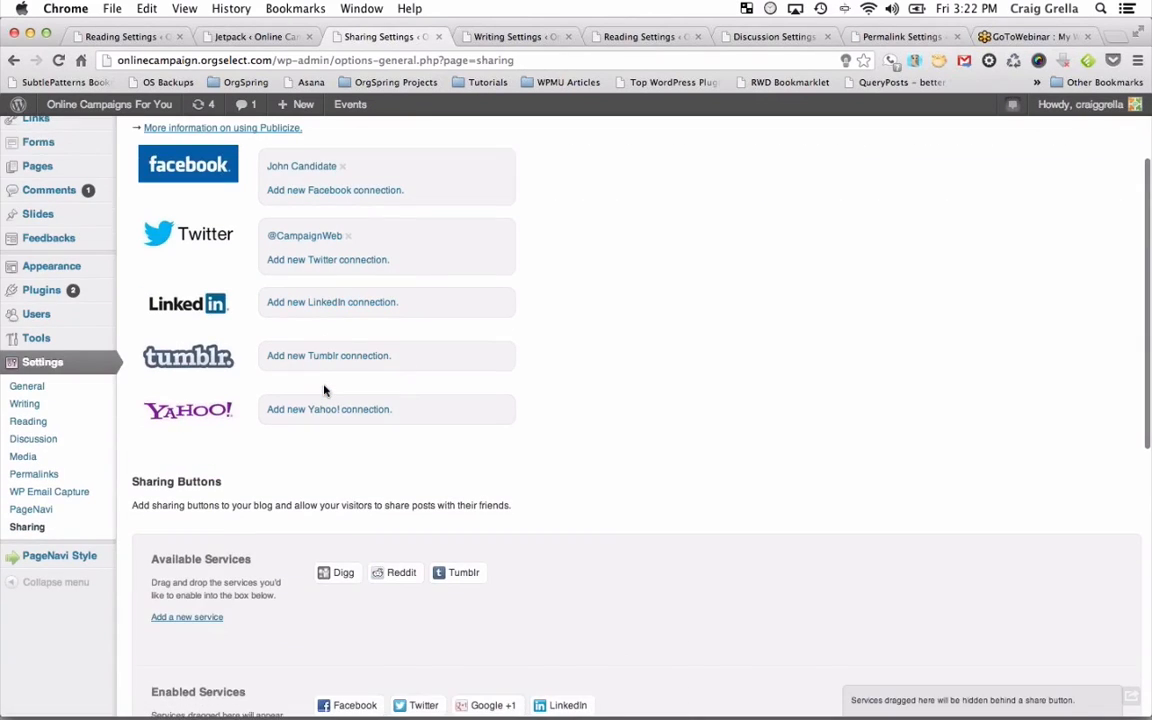
scroll(324, 390, "up", 3)
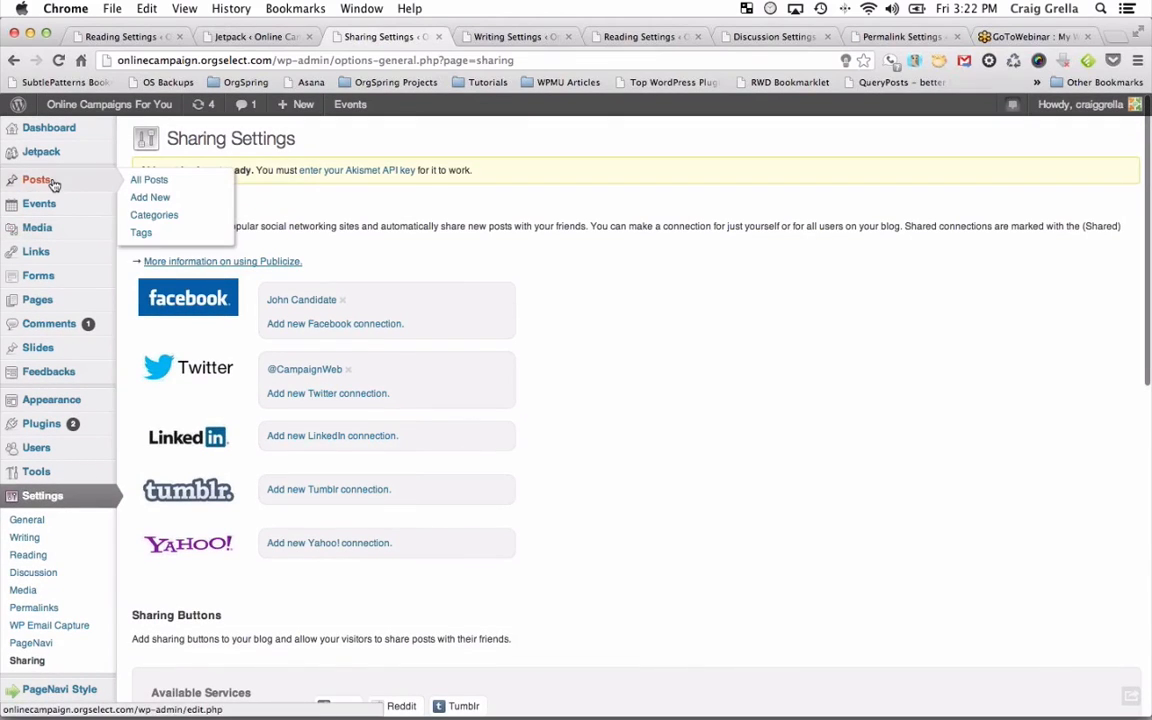
Return to editing 'In the News Again' and close the extra Sharing Settings tab.
left_click(54, 182)
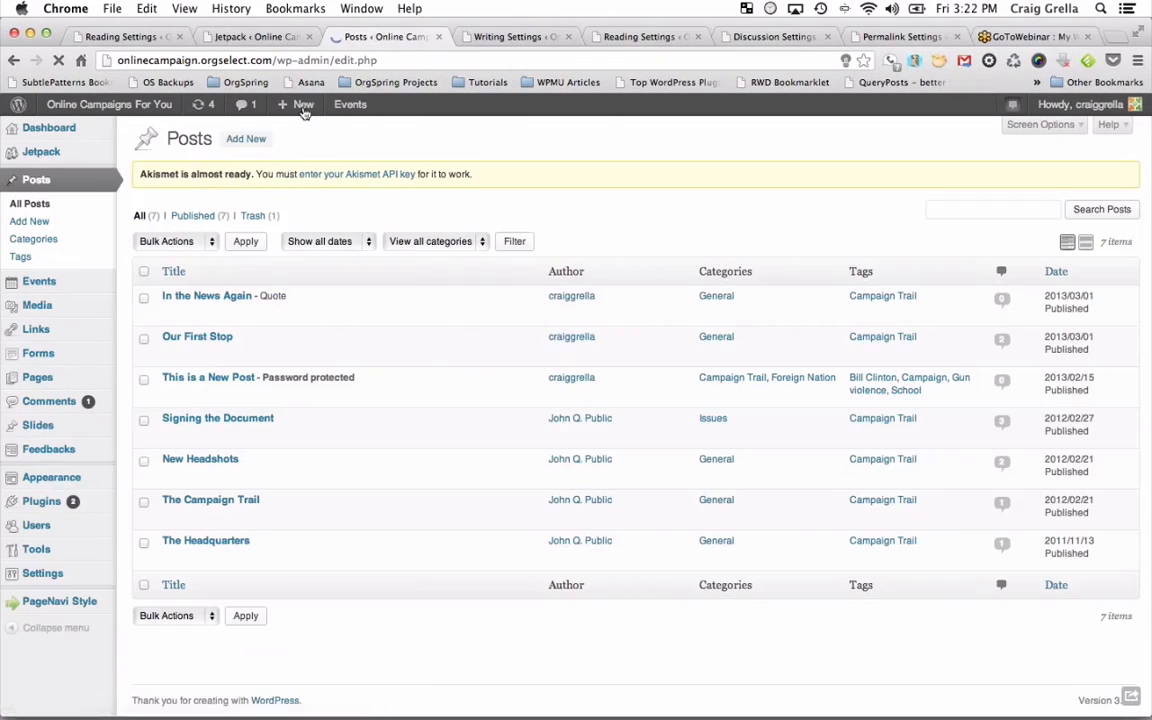
left_click(13, 61)
left_click(12, 61)
left_click(13, 61)
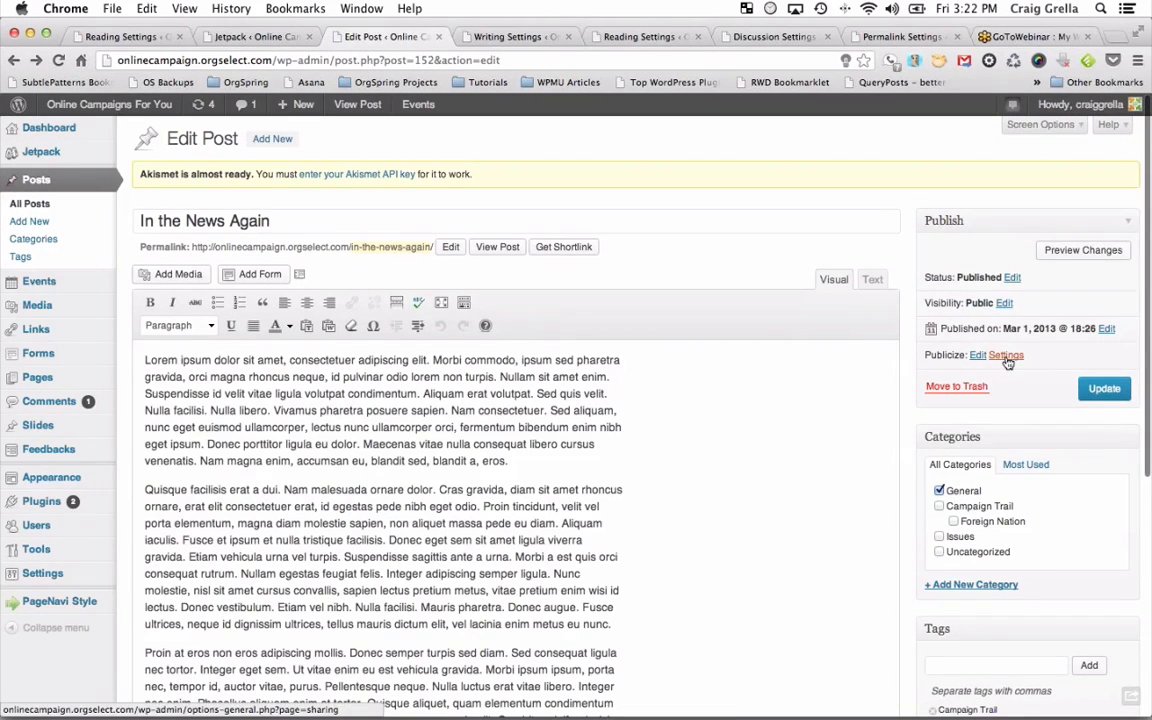
left_click(996, 355)
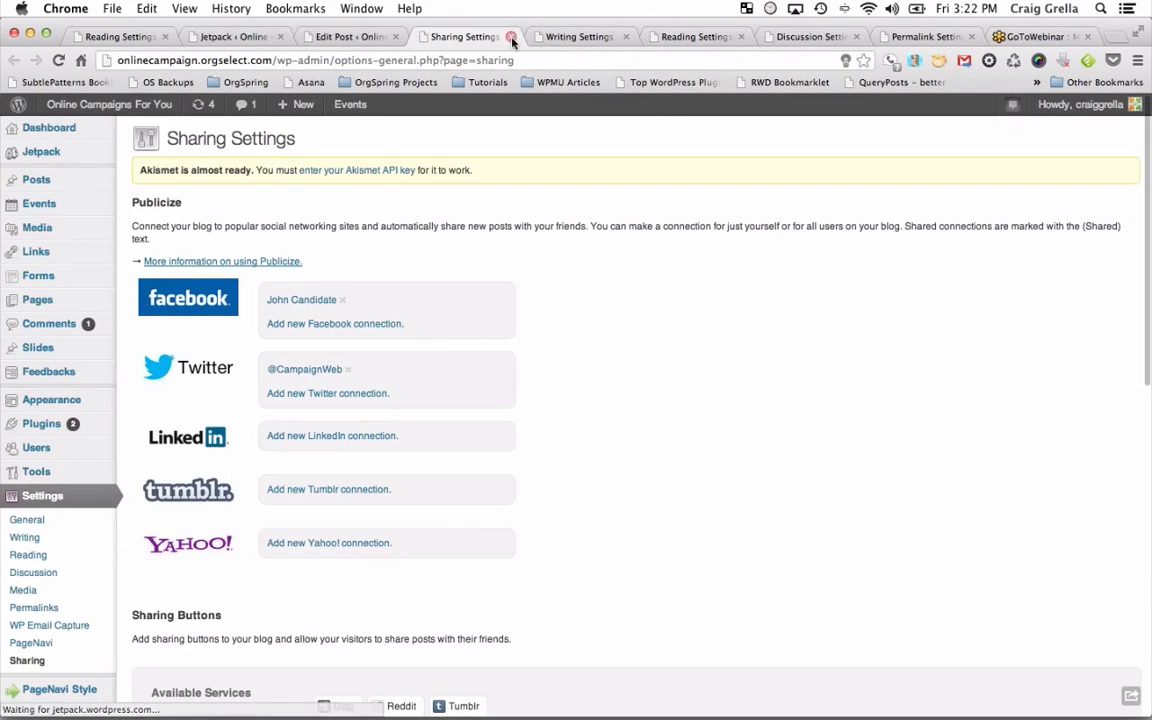
left_click(510, 36)
left_click(976, 357)
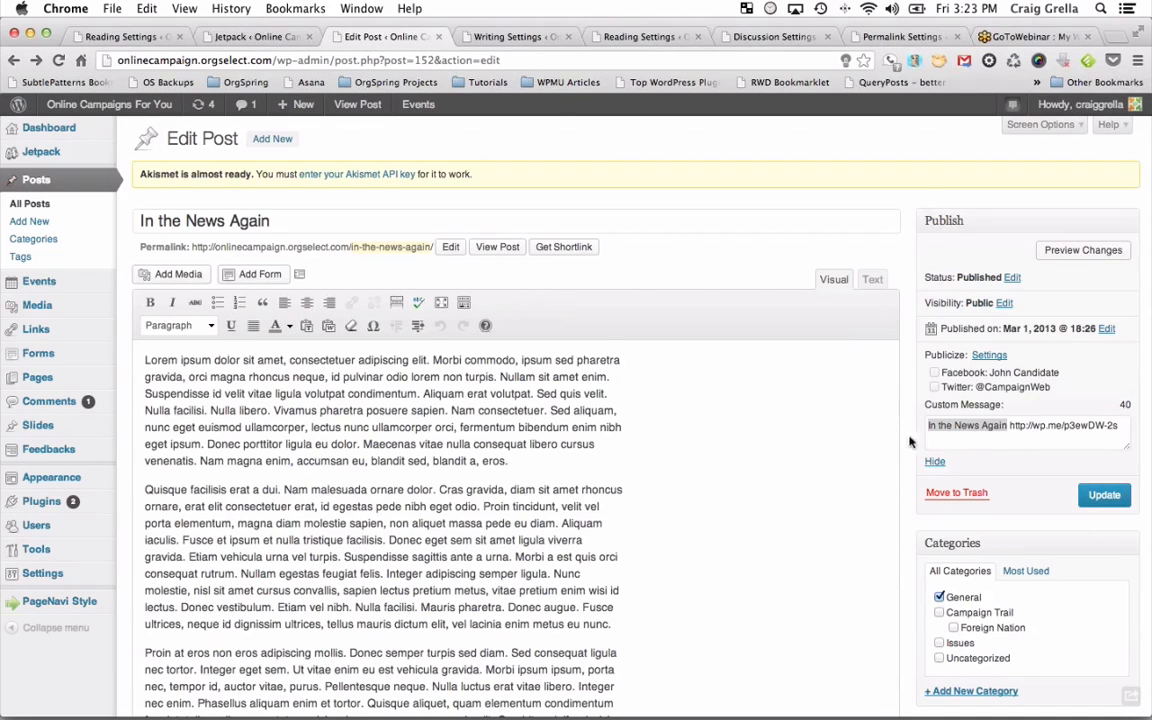
Activate the Twenty Eleven theme from Appearance > Themes' Available Themes list.
left_click(55, 480)
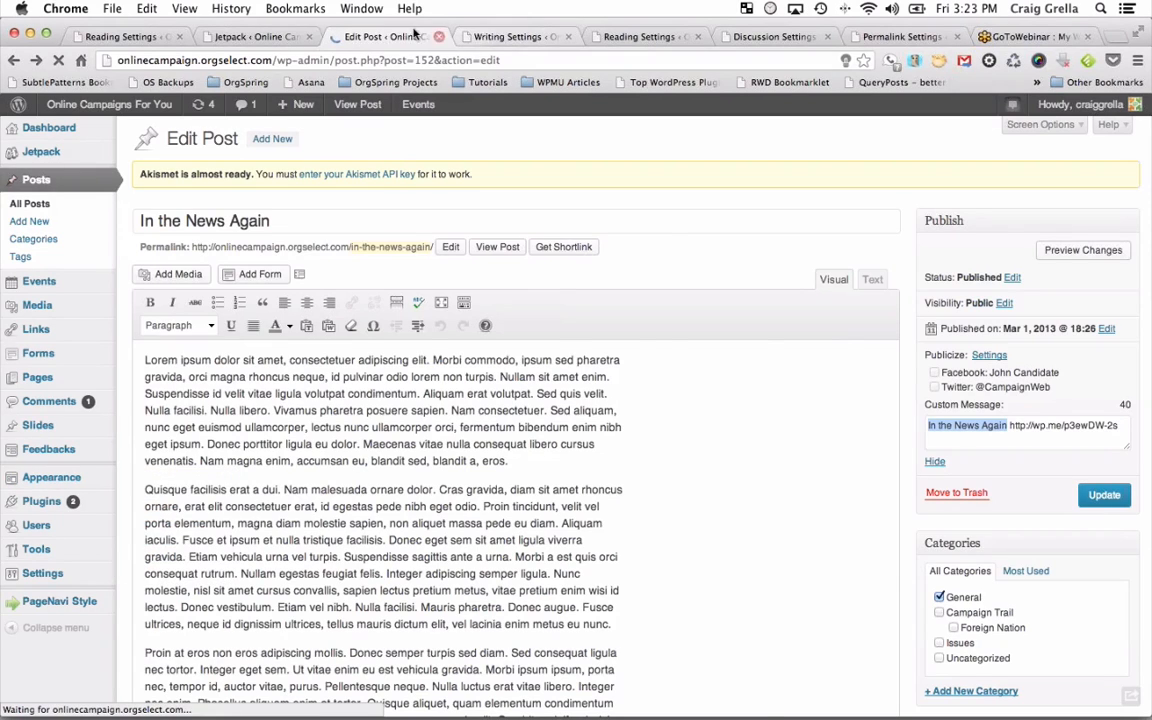
scroll(381, 442, "down", 5)
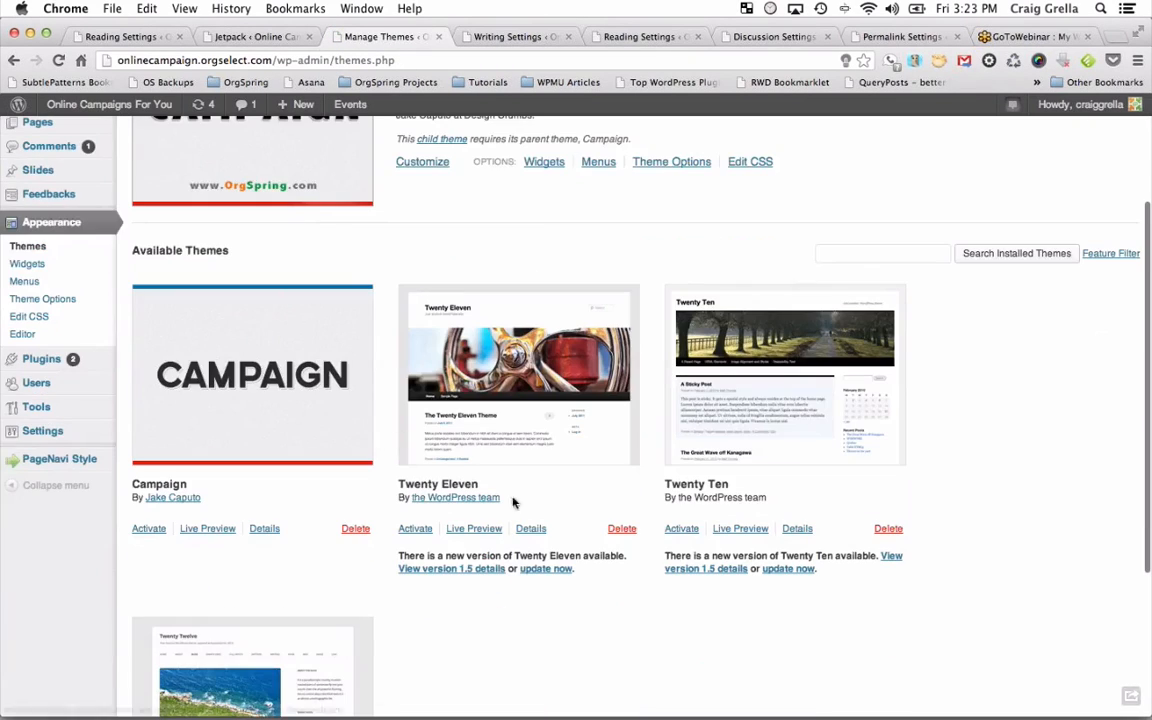
scroll(476, 509, "down", 3)
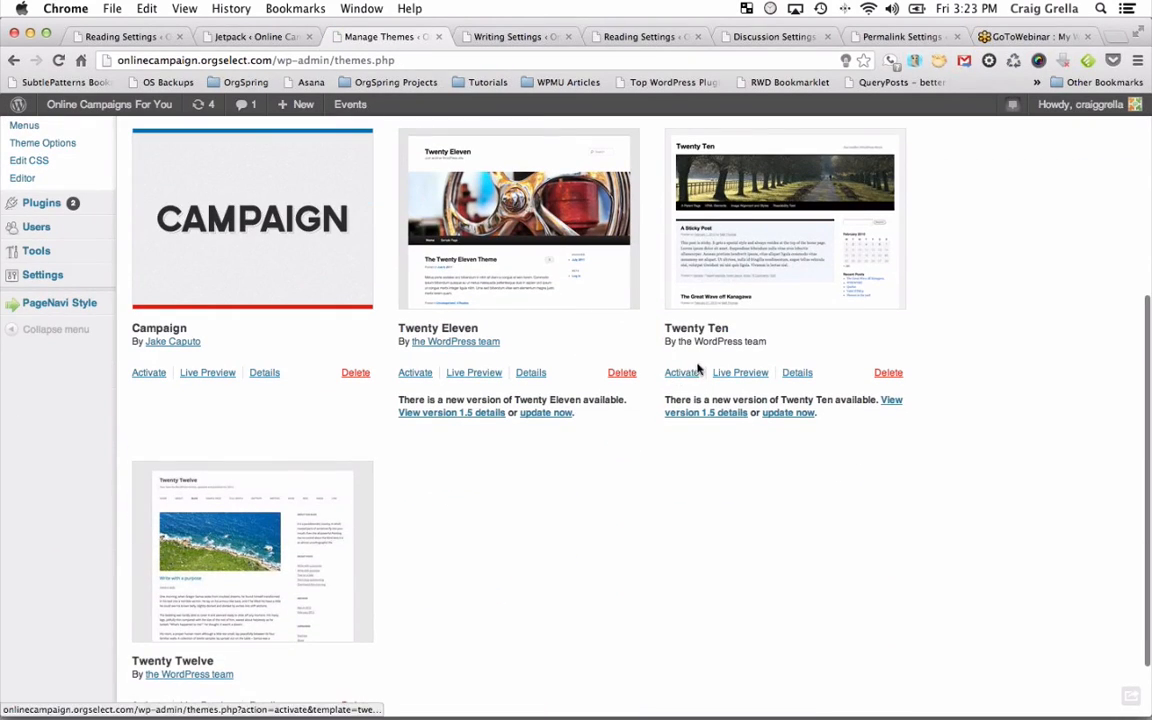
left_click(418, 373)
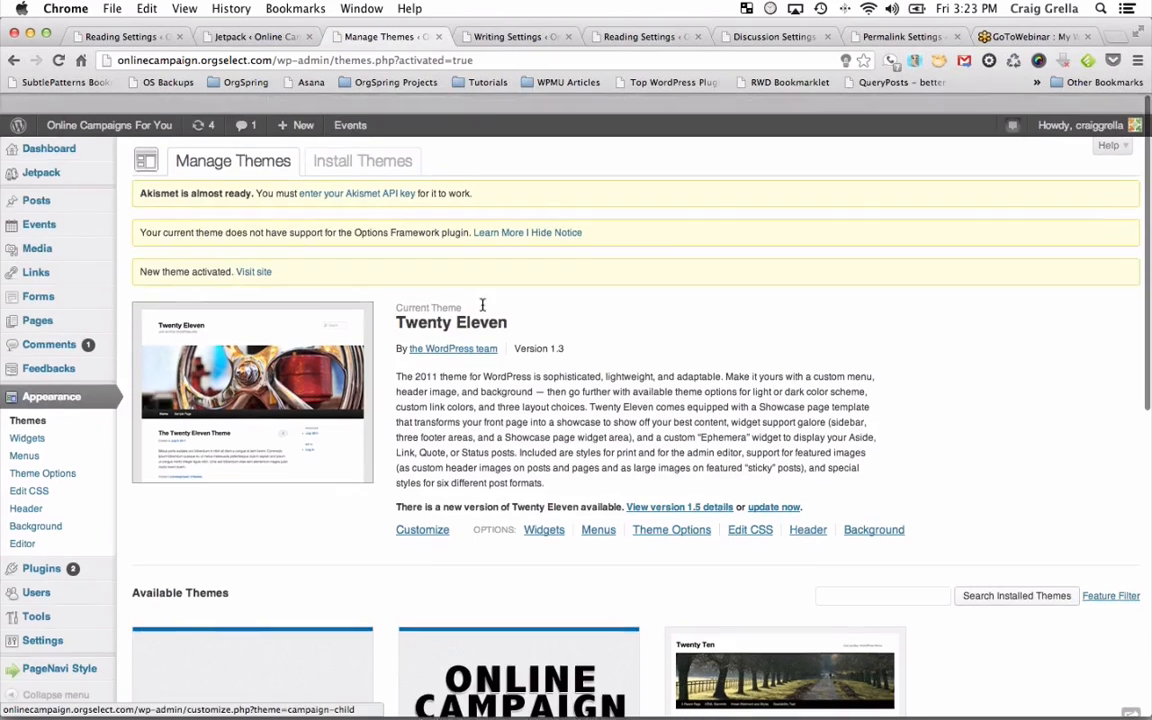
left_click(492, 36)
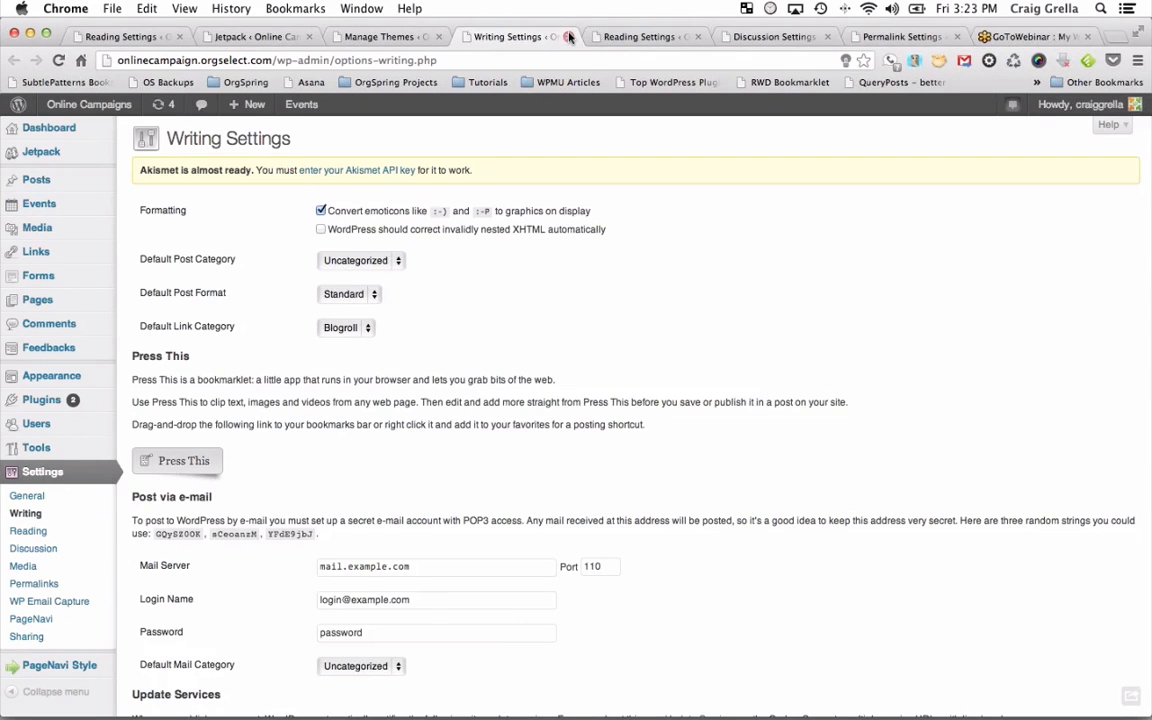
Close the Writing Settings tab and visit the live site's home page.
left_click(569, 37)
left_click(378, 36)
mouse_move(157, 117)
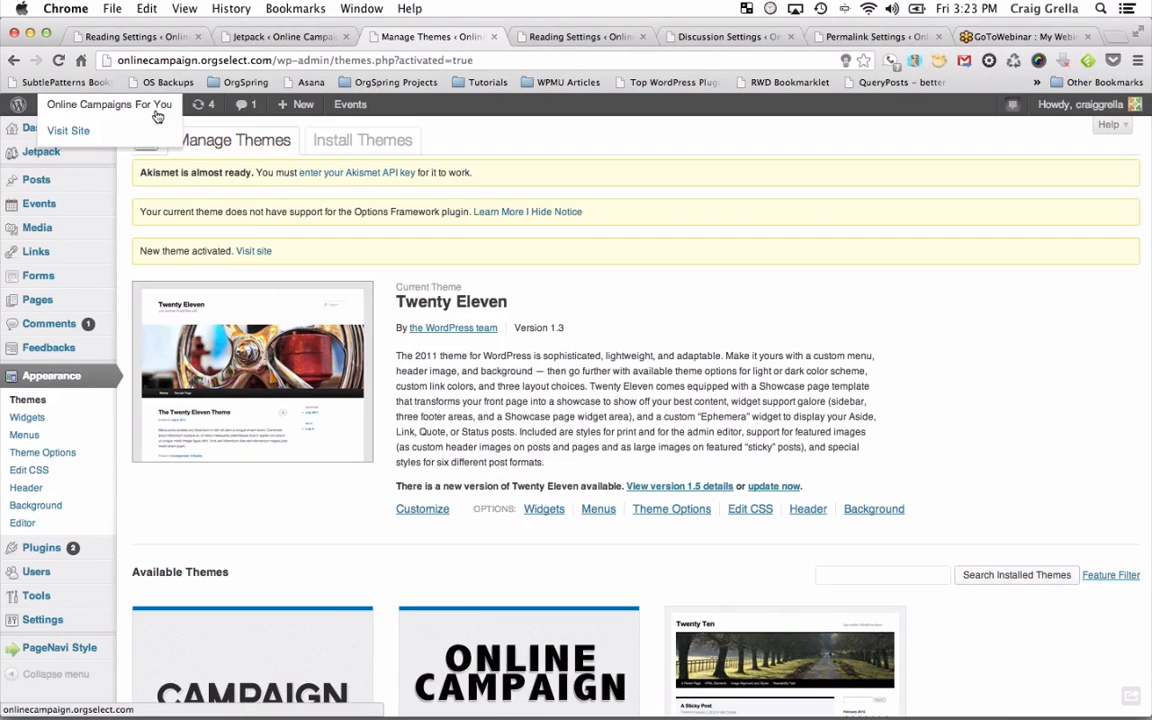
left_click(68, 130)
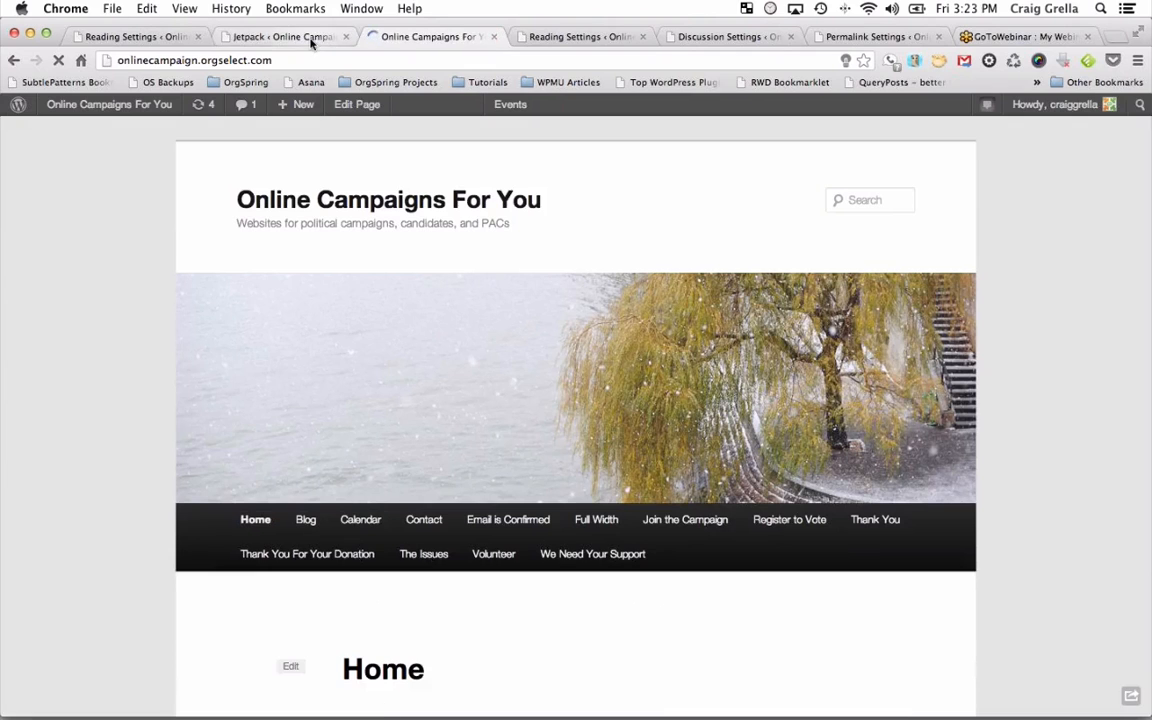
left_click(310, 39)
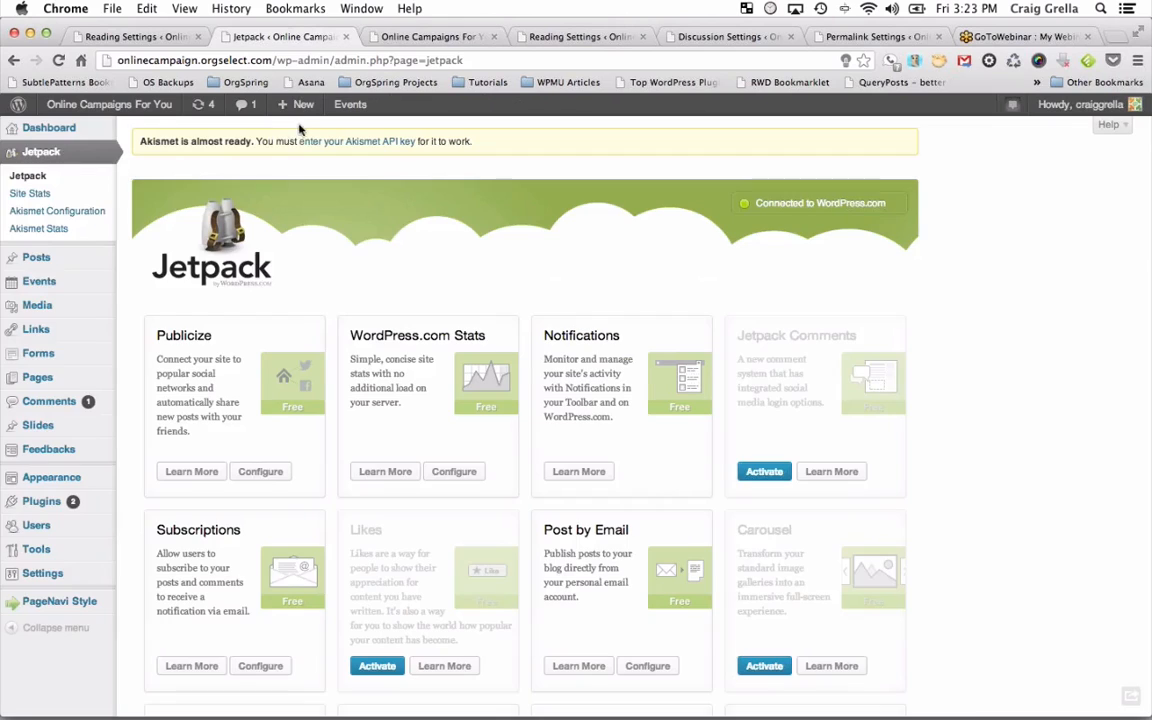
left_click(41, 268)
left_click(450, 36)
scroll(500, 307, "down", 2)
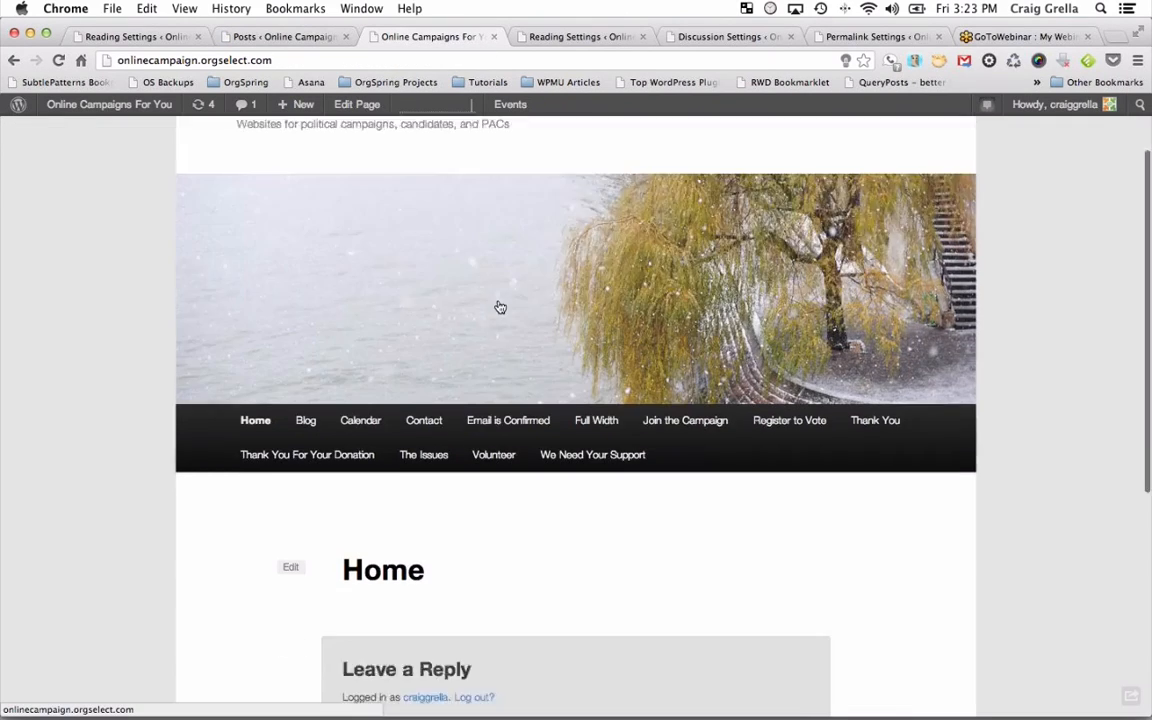
scroll(500, 307, "down", 4)
scroll(400, 280, "up", 1)
Open 'In the News Again' from the Blog page and scroll through it in Twenty Eleven.
left_click(303, 270)
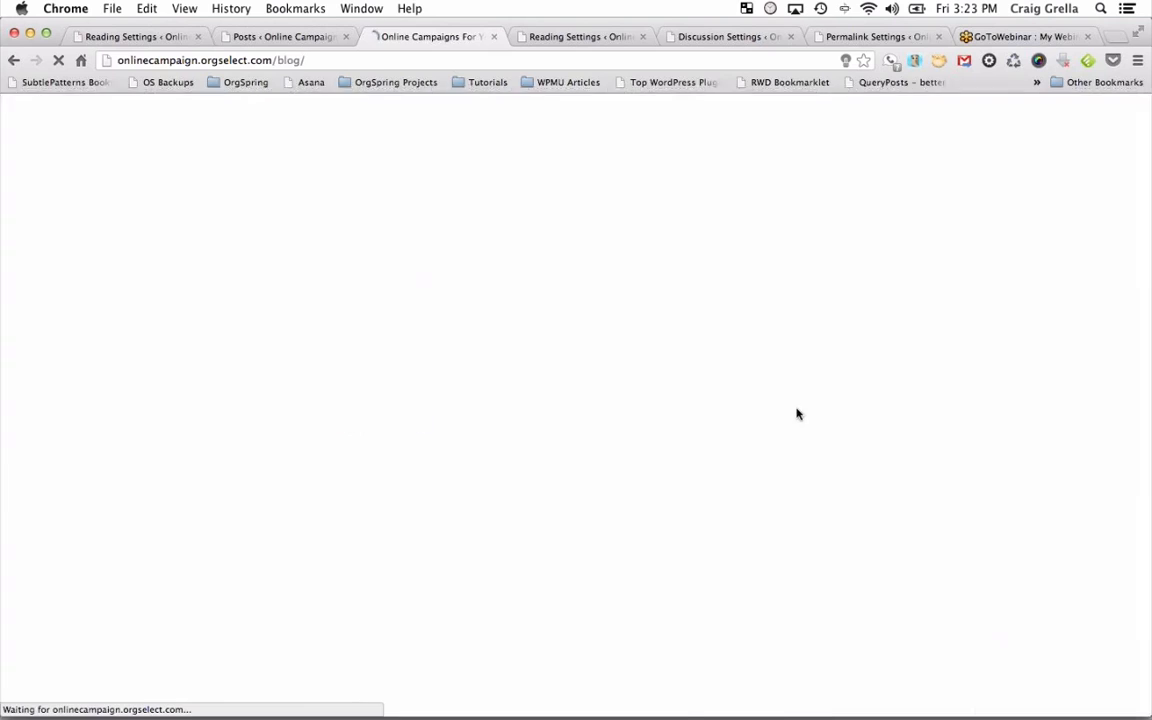
scroll(343, 380, "down", 3)
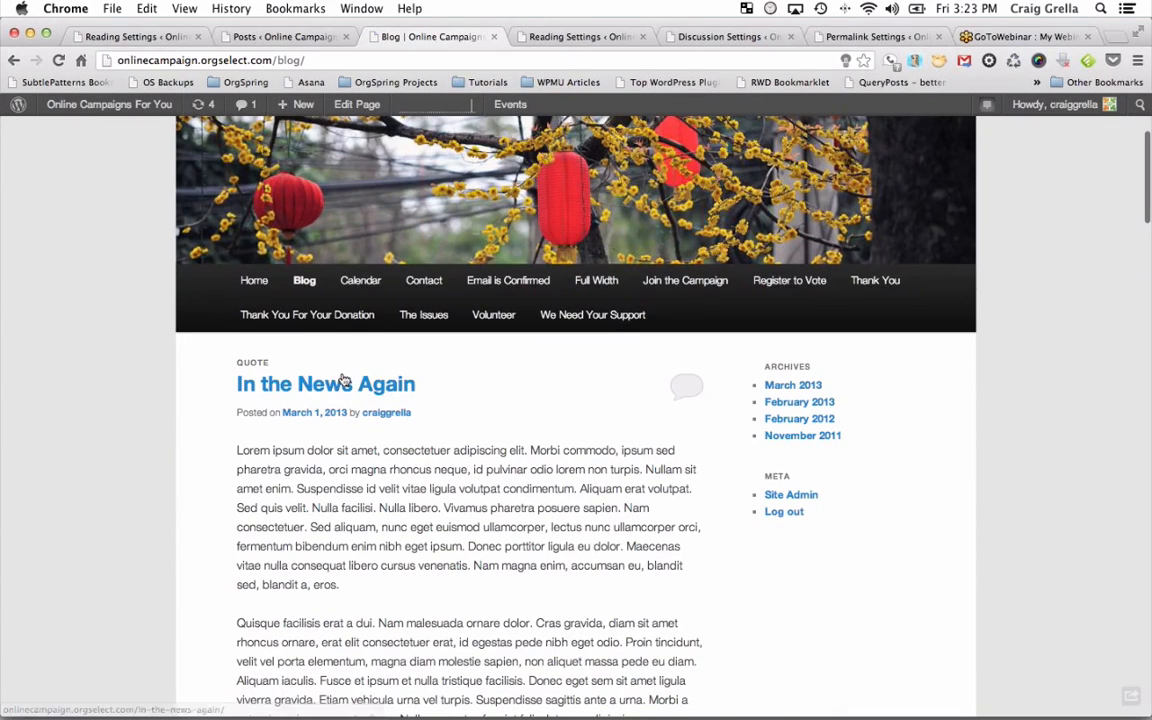
left_click(343, 382)
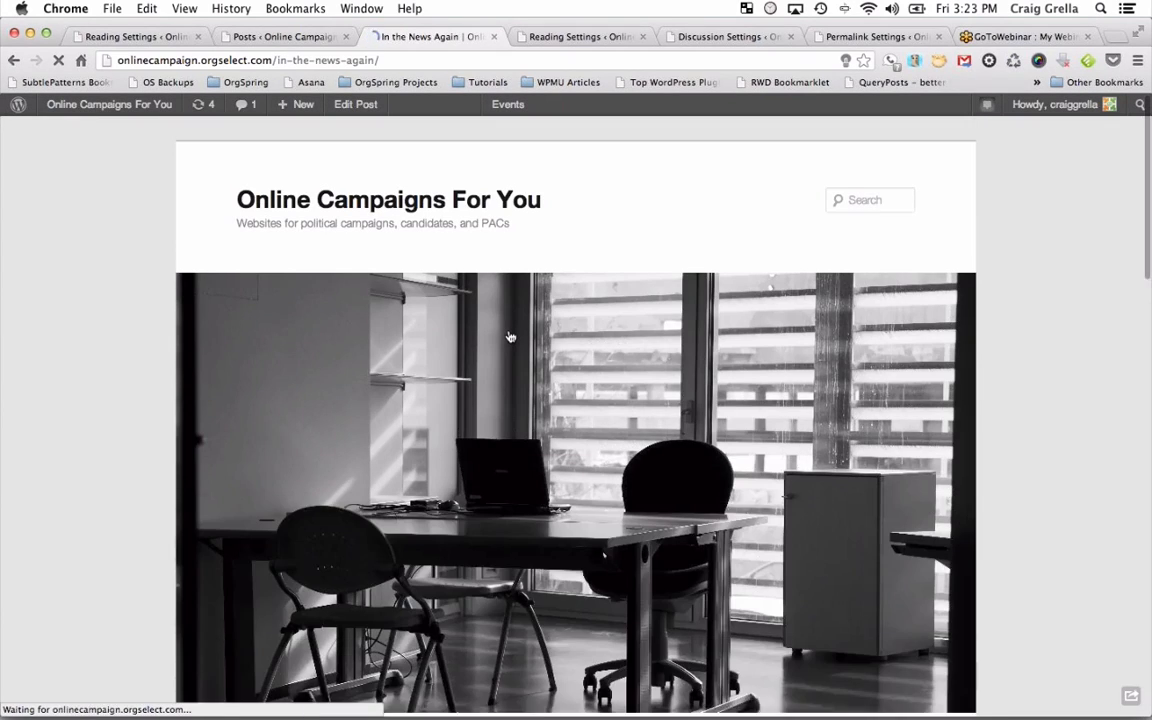
scroll(510, 337, "down", 2)
scroll(510, 337, "up", 2)
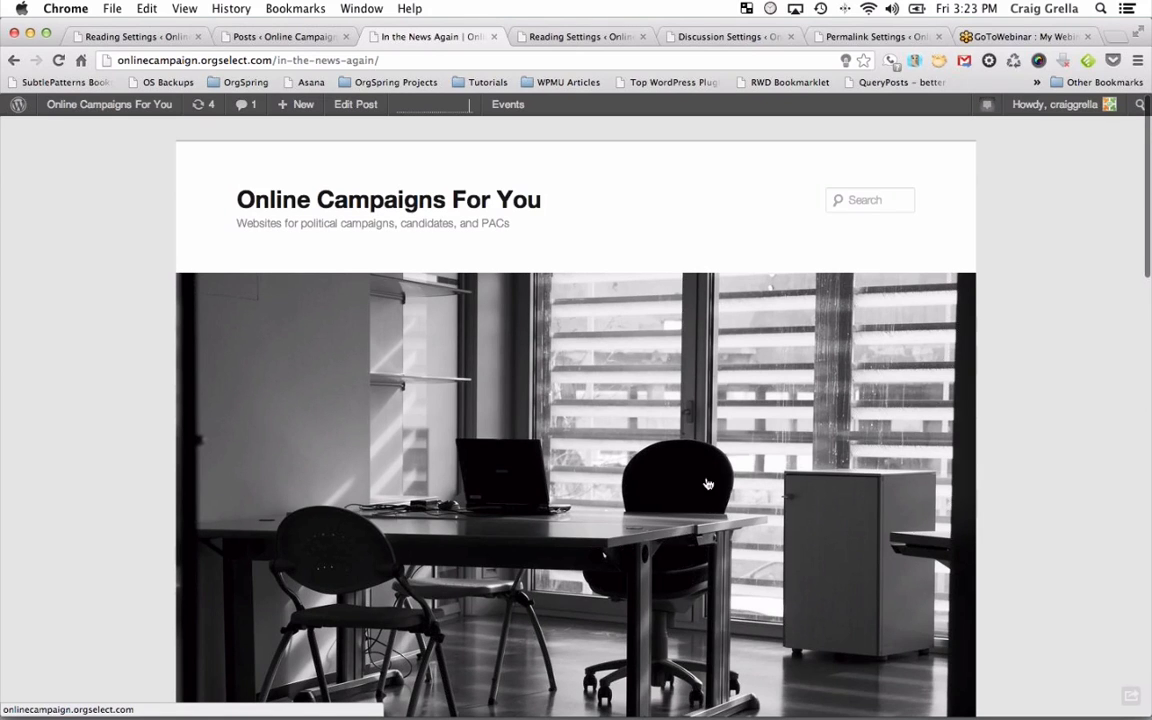
scroll(707, 484, "down", 5)
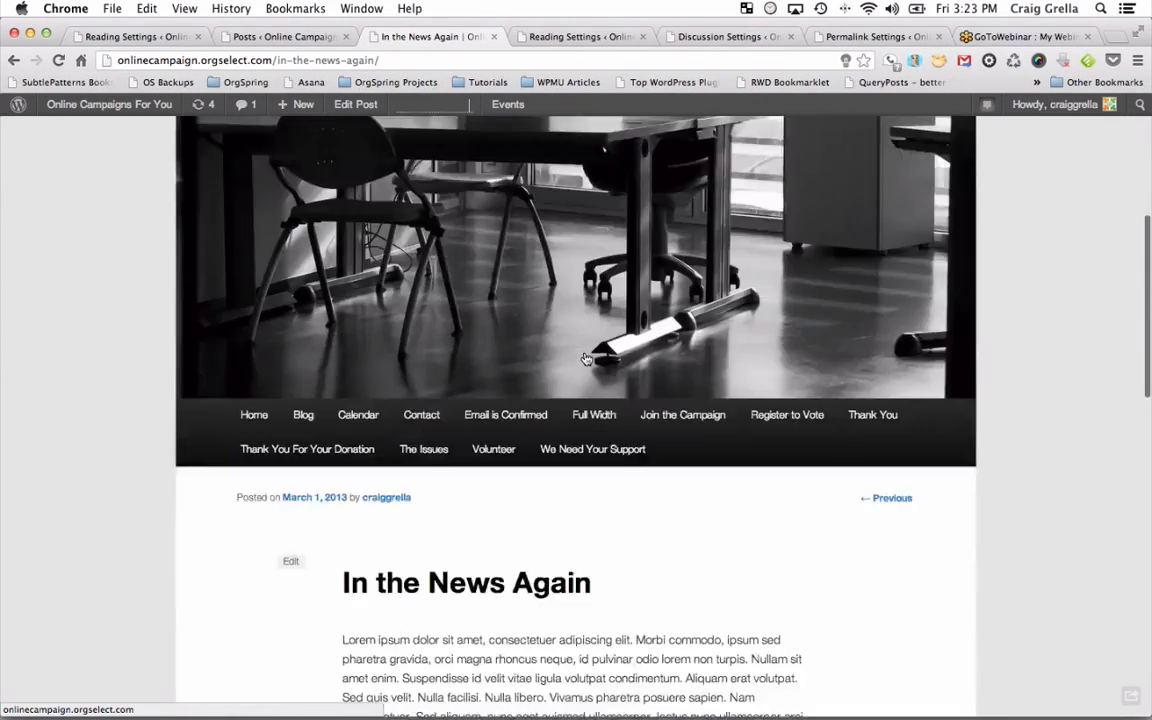
scroll(586, 358, "down", 4)
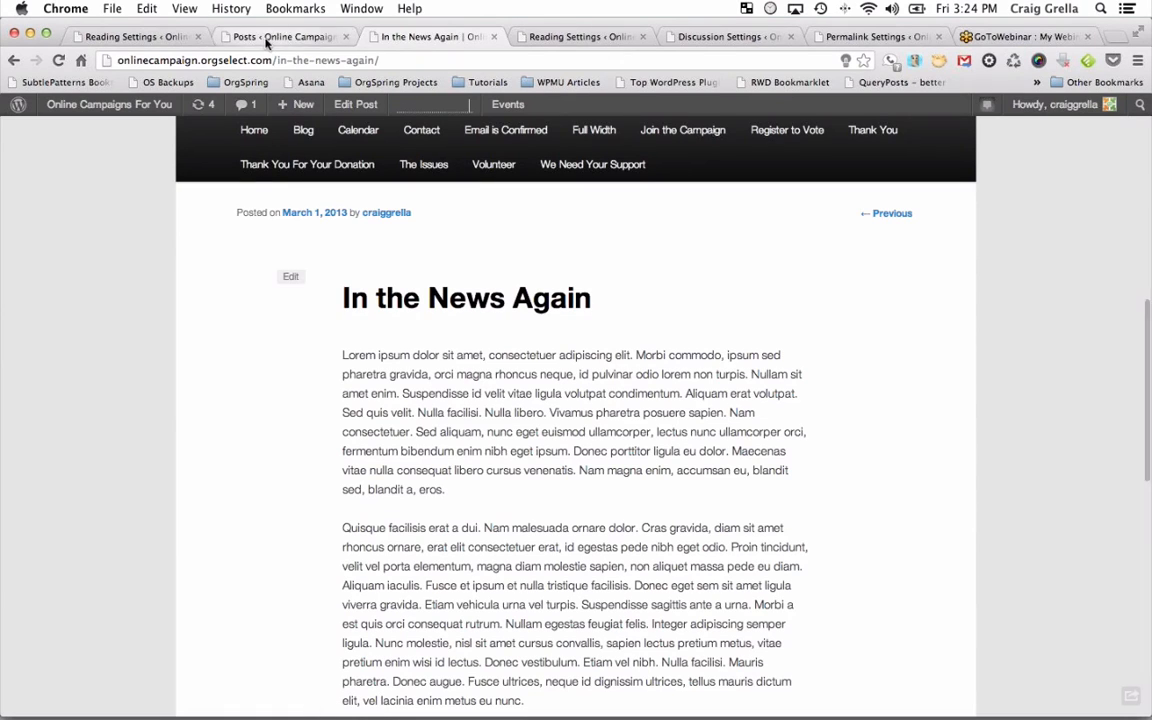
Open 'In the News Again' in the post editor and compare it with the live post.
left_click(265, 36)
left_click(175, 316)
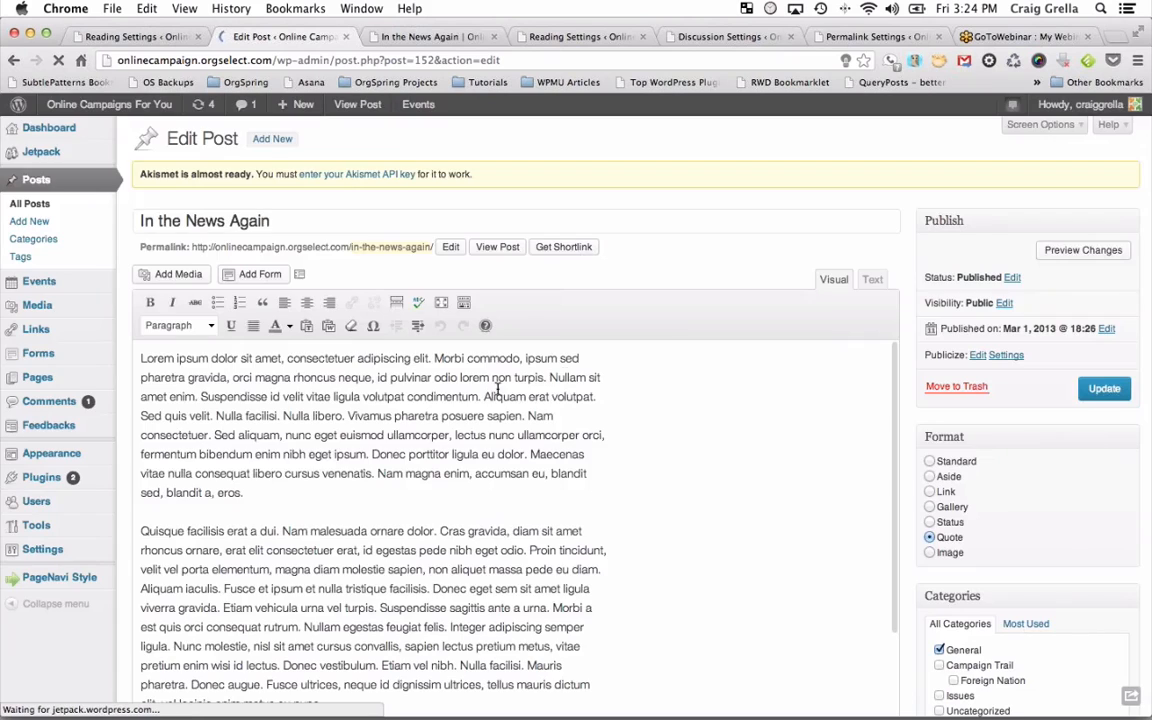
scroll(1071, 543, "down", 5)
scroll(1071, 543, "down", 3)
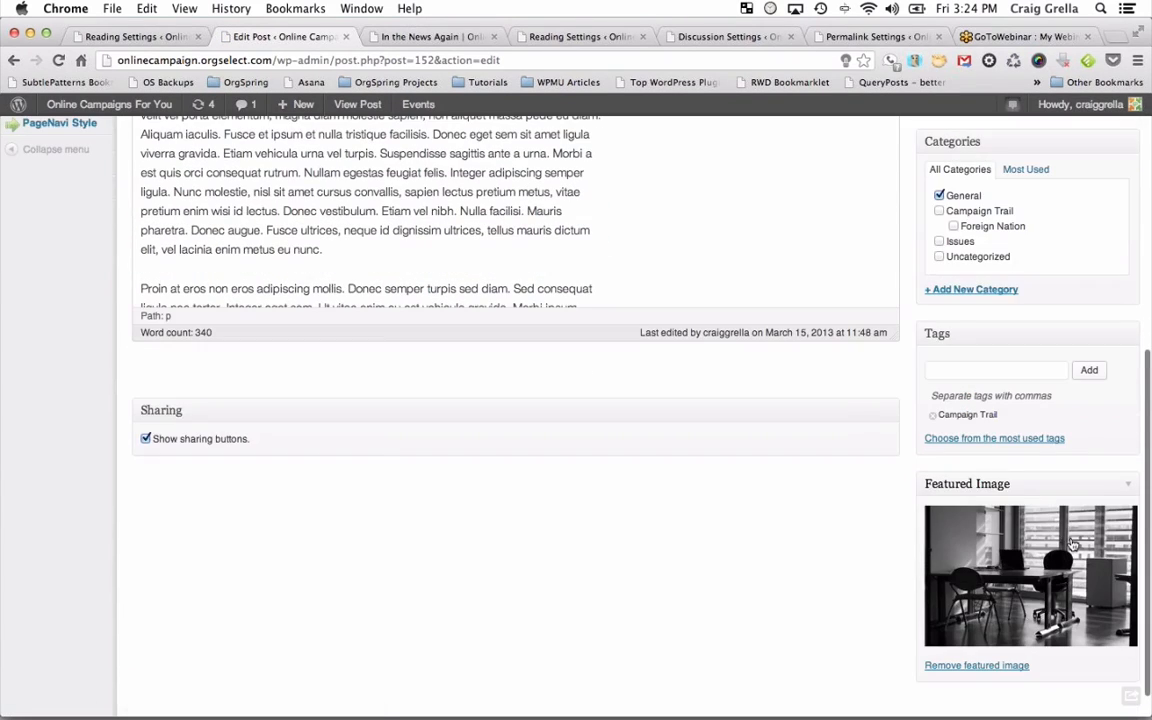
left_click(445, 36)
scroll(487, 323, "up", 4)
scroll(487, 325, "up", 4)
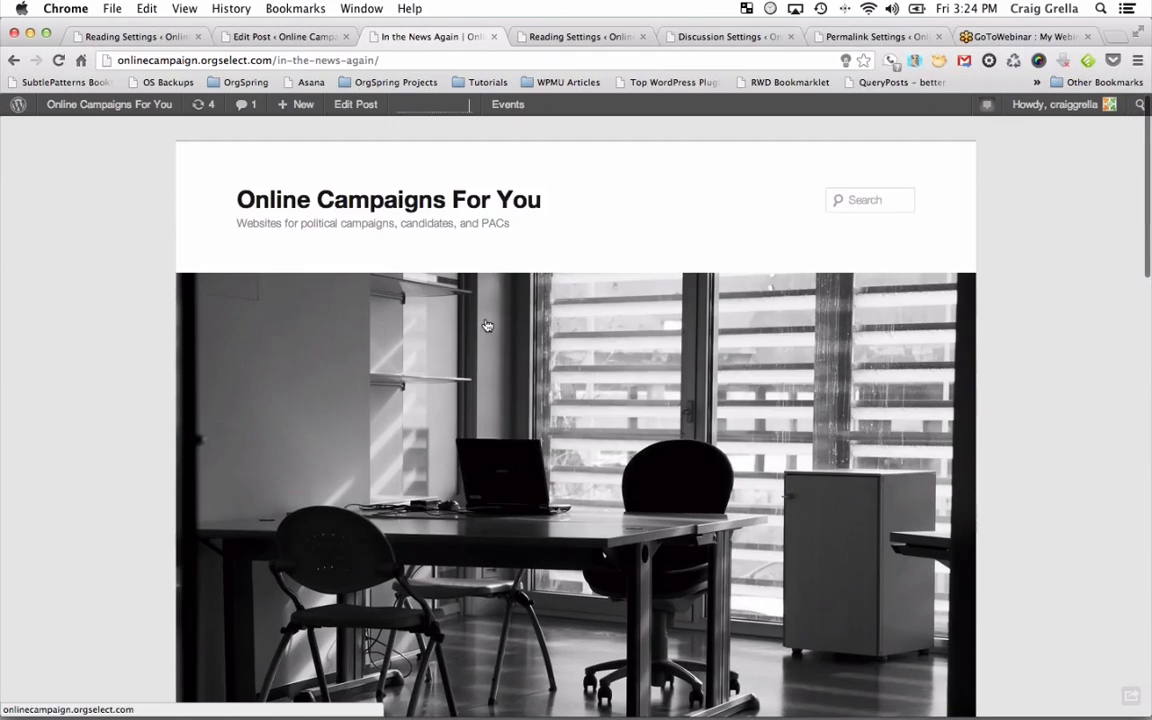
scroll(487, 325, "down", 2)
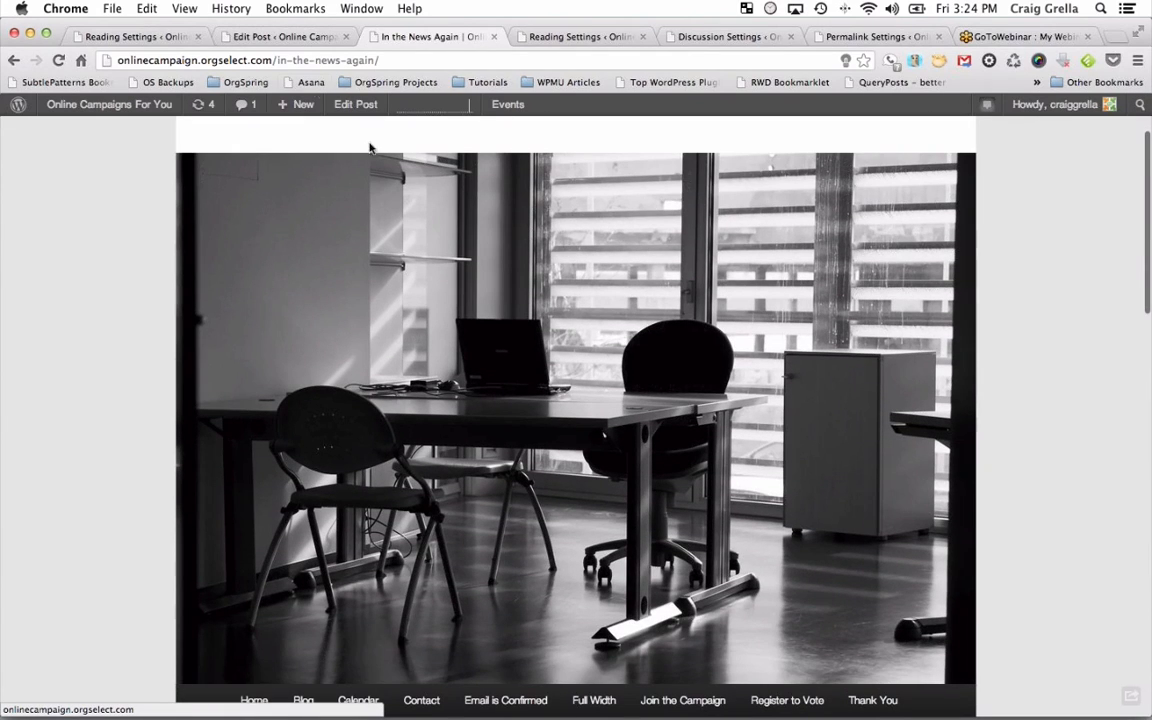
Back in the editor, insert a blank paragraph above the first paragraph of the body.
left_click(265, 36)
scroll(420, 348, "up", 5)
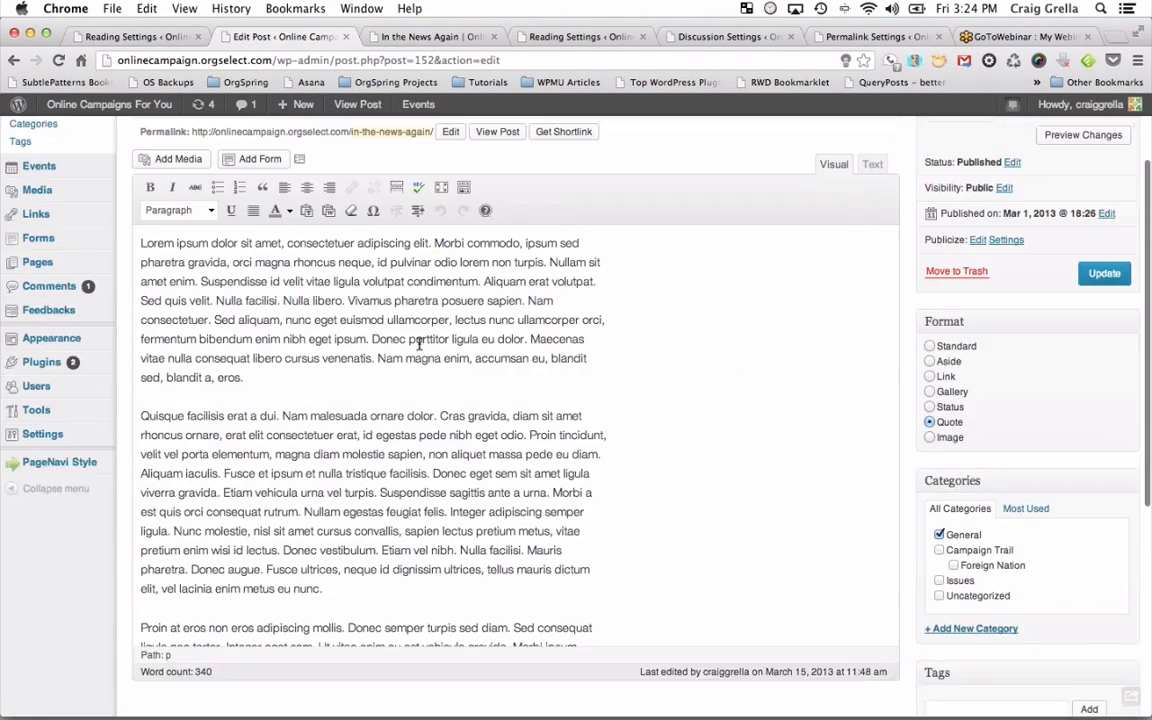
left_click(141, 276)
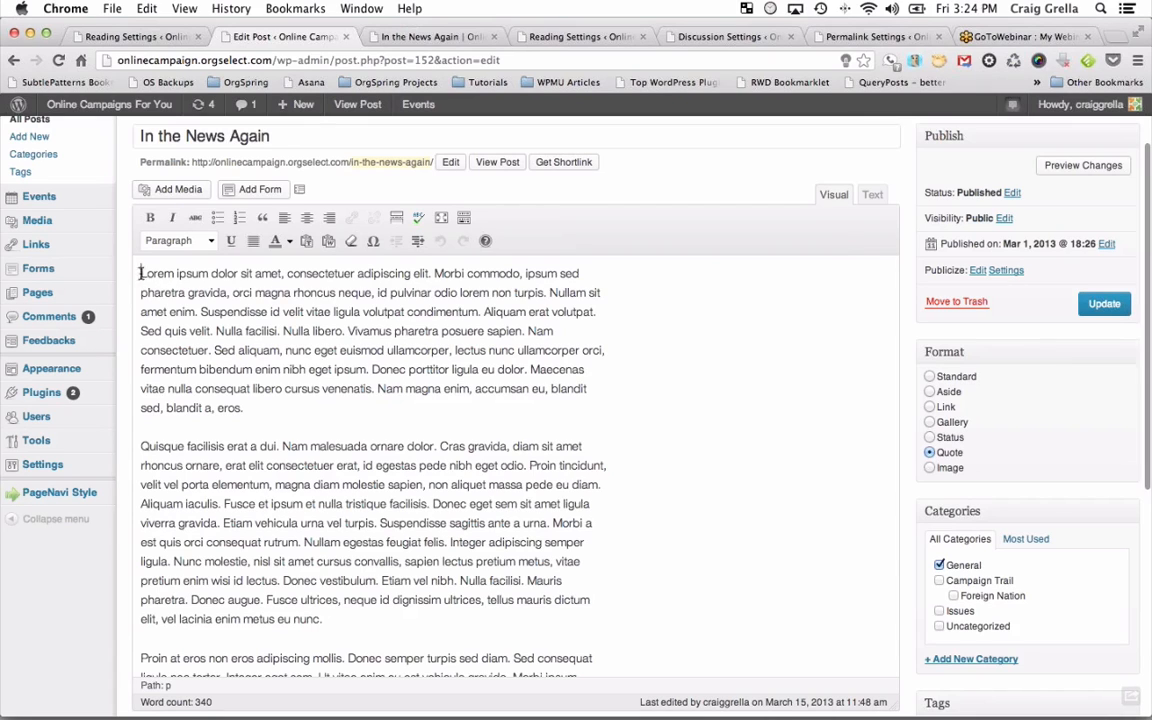
key("Return")
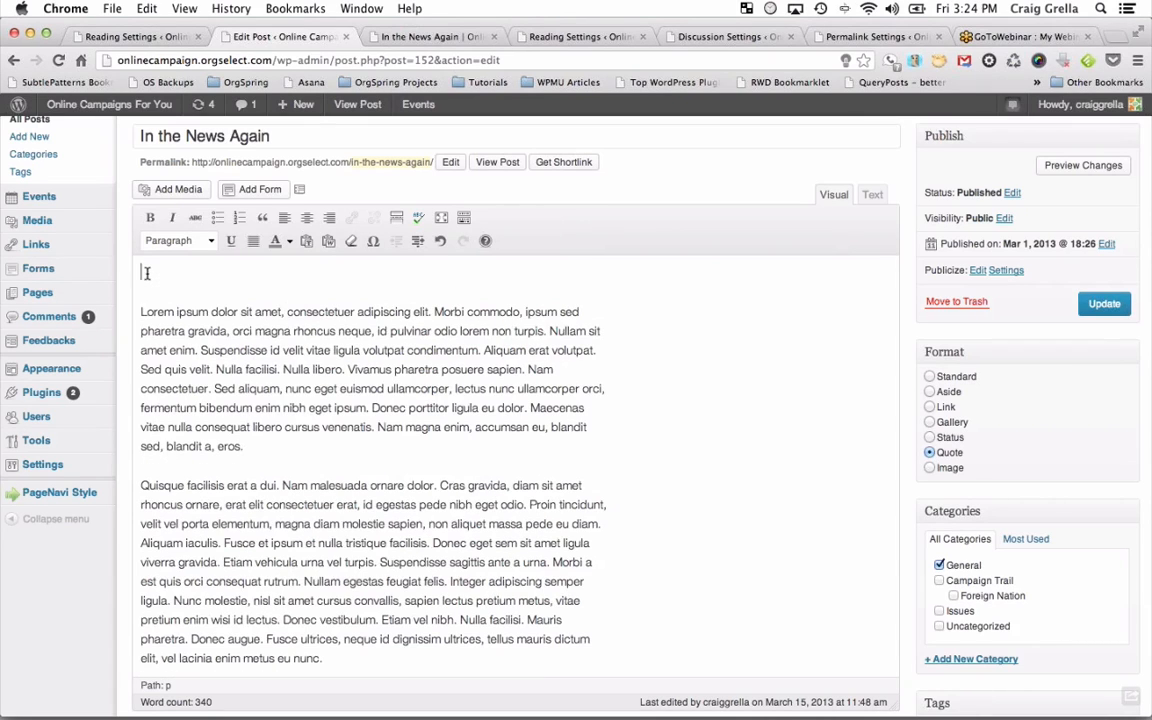
In the media library, choose the city skyline photo and give it the caption 'This is a caption'.
left_click(180, 196)
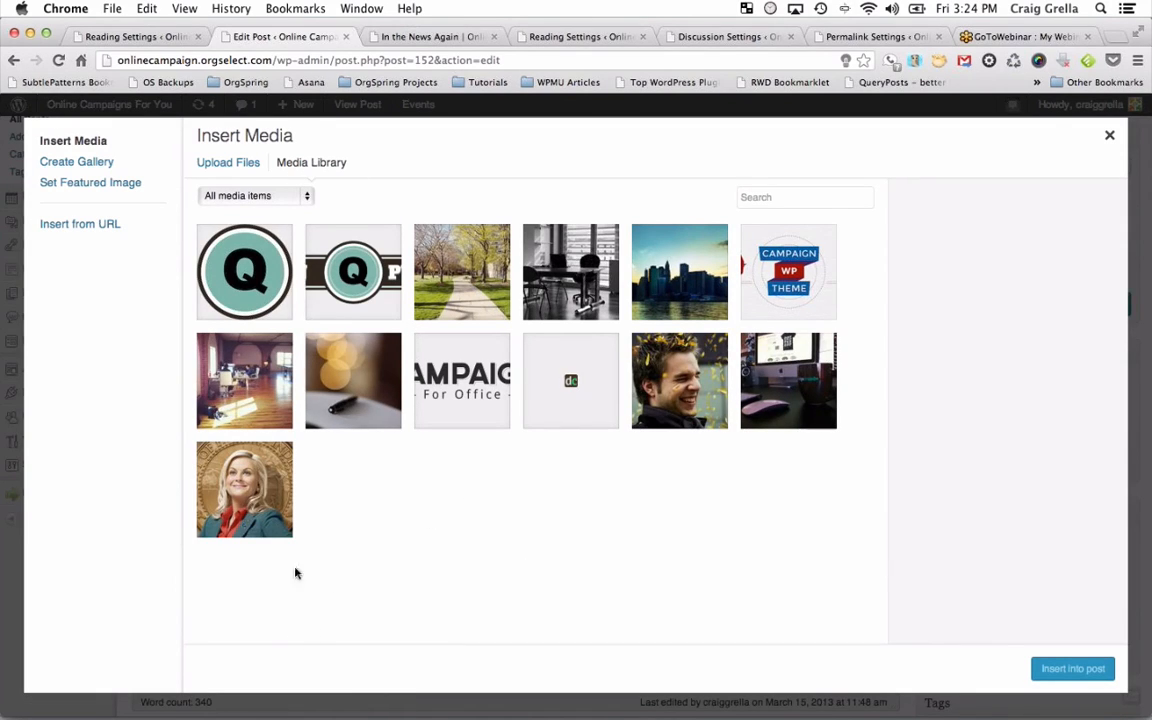
left_click(687, 298)
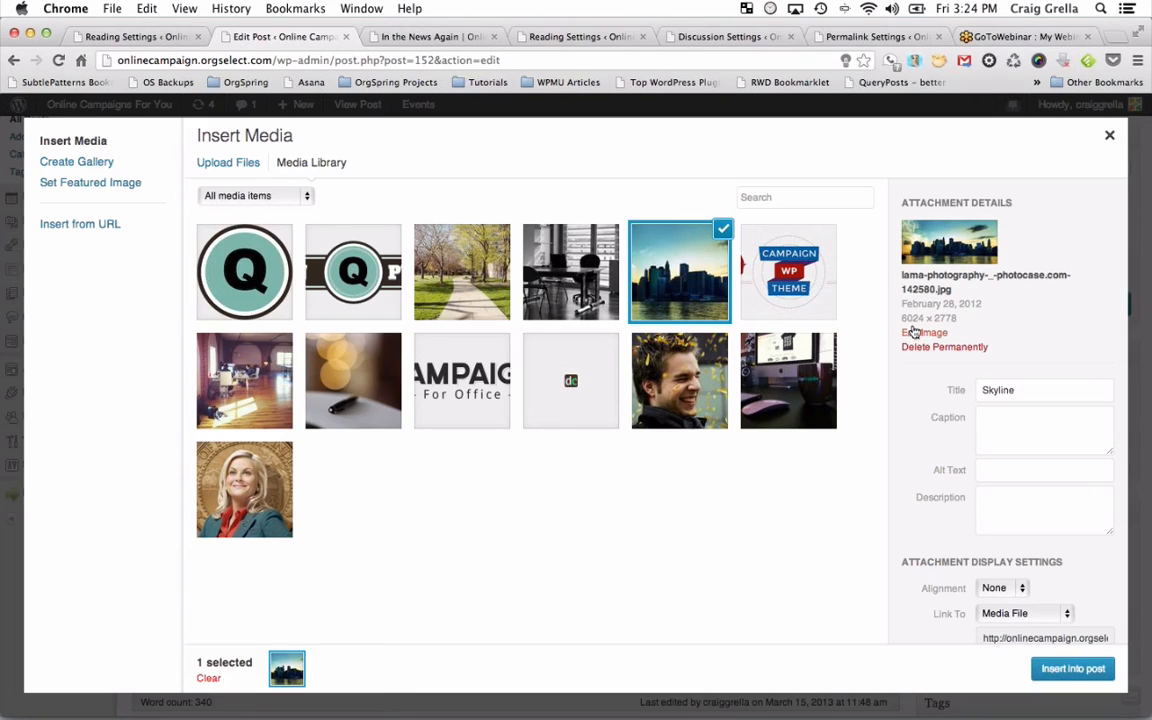
scroll(1016, 432, "down", 1)
left_click(1013, 407)
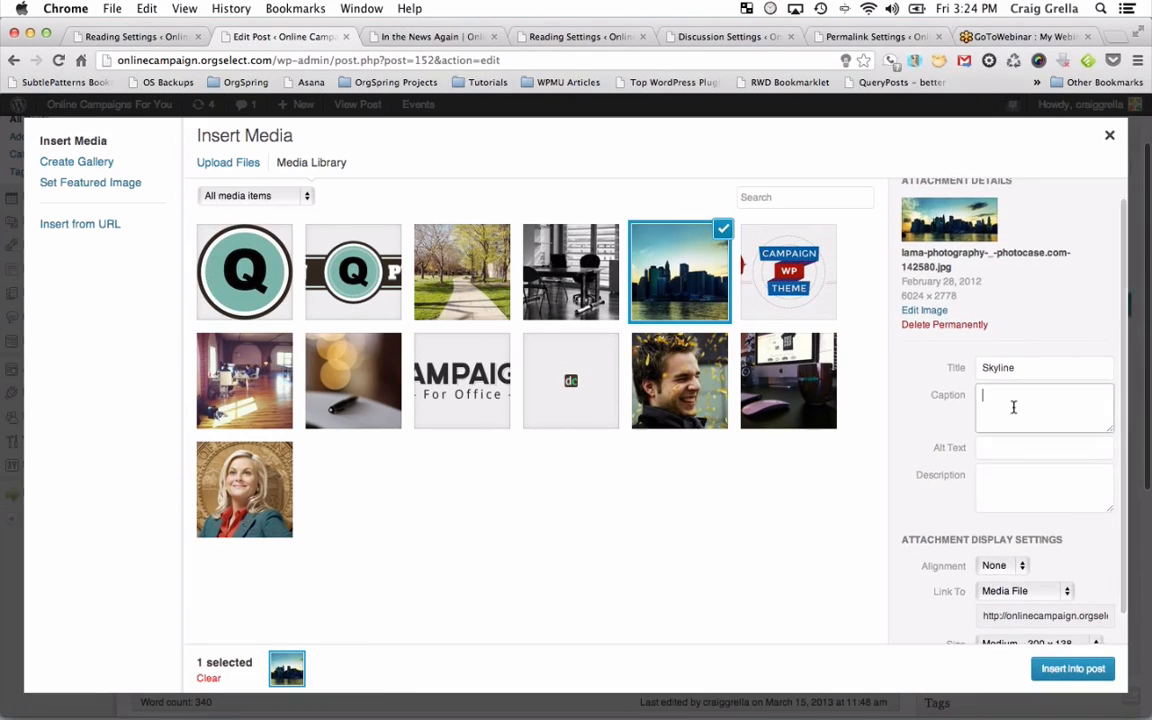
type("This is a caption")
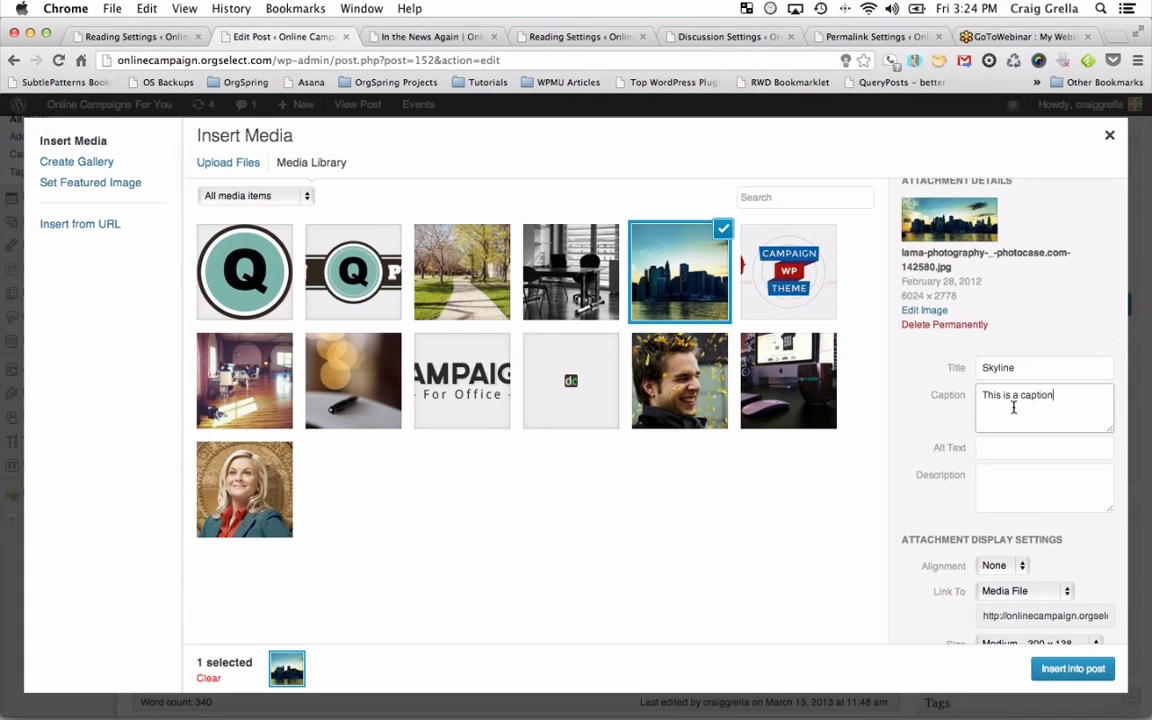
Insert the skyline photo centred at Large 584 × 269 size.
scroll(1001, 442, "down", 1)
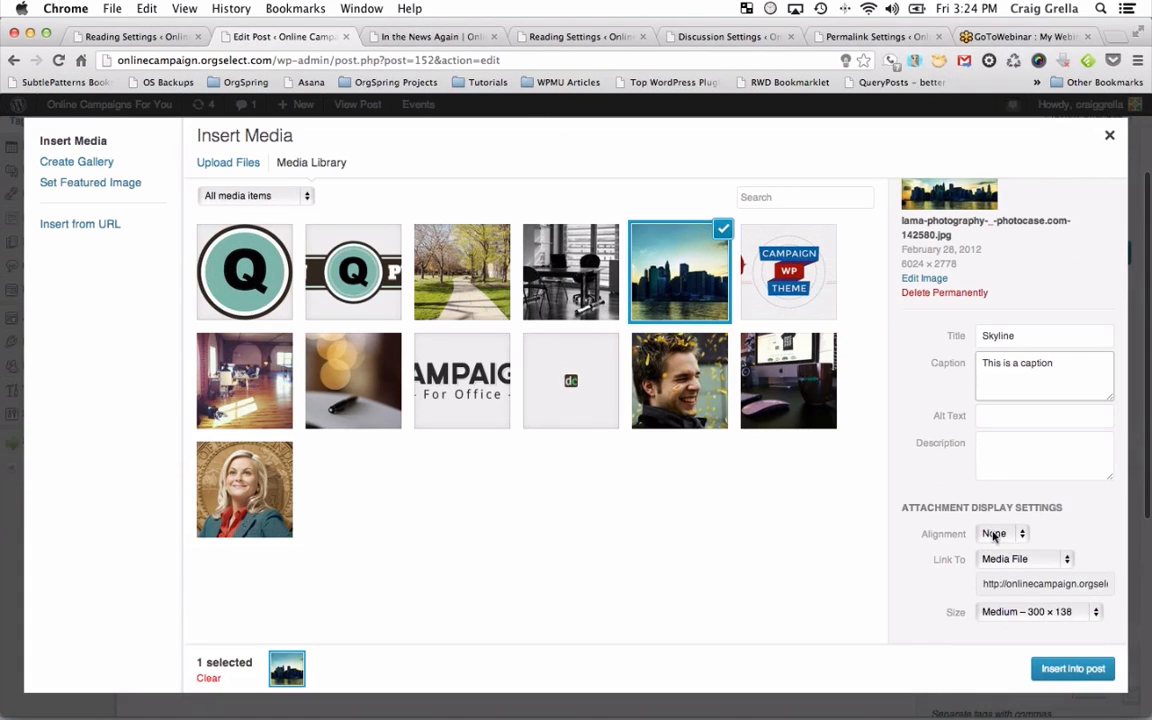
left_click(995, 534)
left_click(998, 506)
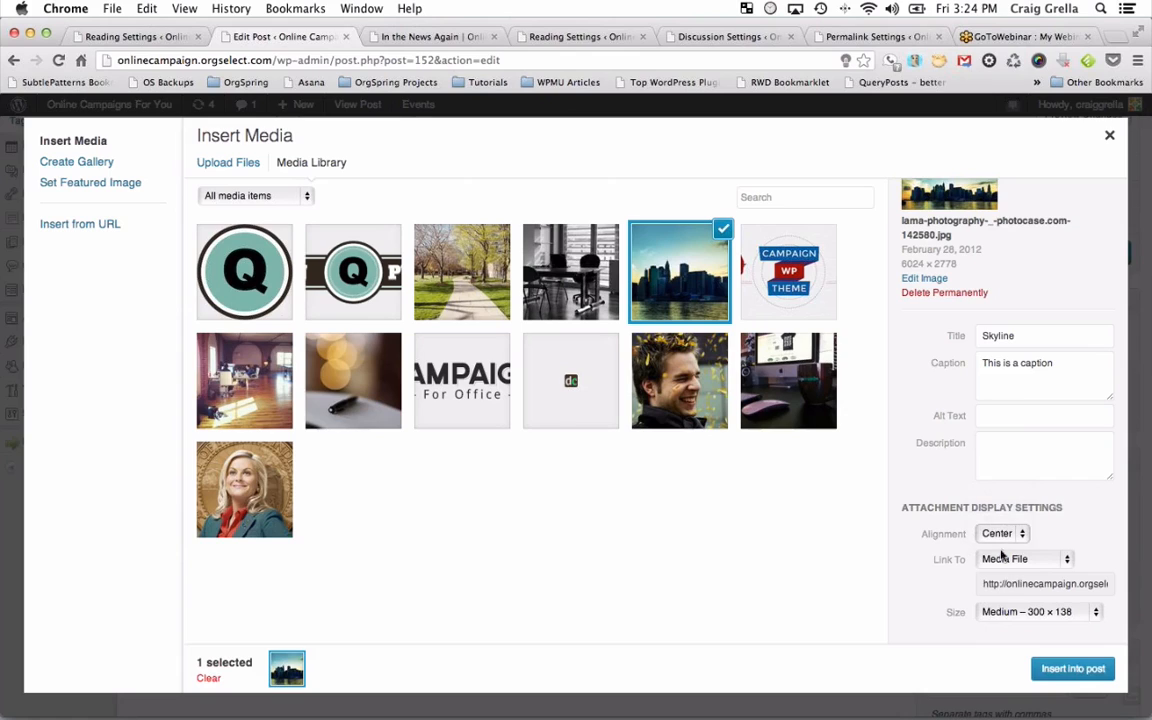
left_click(1020, 616)
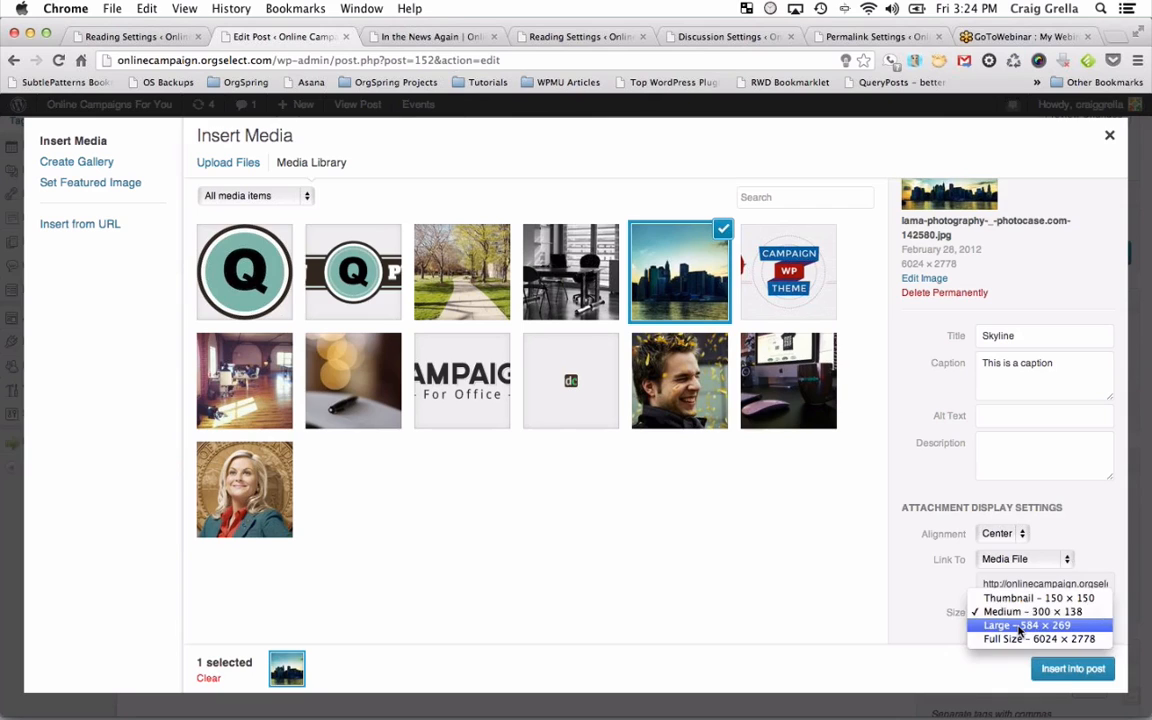
left_click(1020, 626)
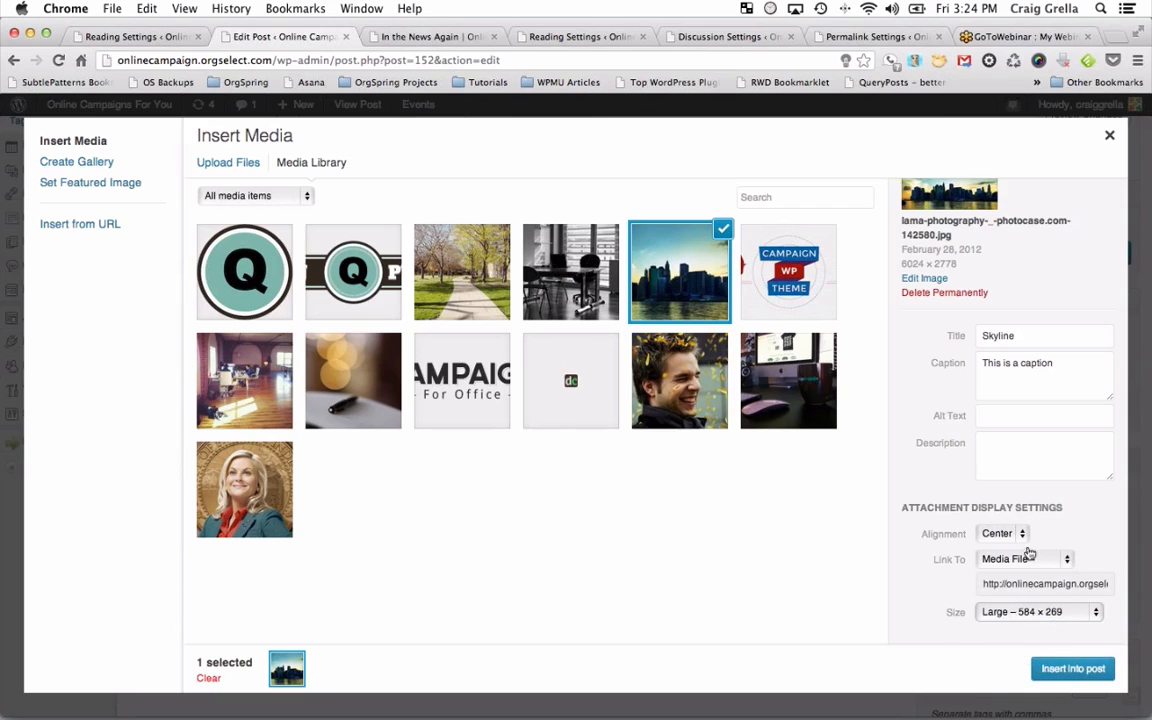
left_click(1068, 670)
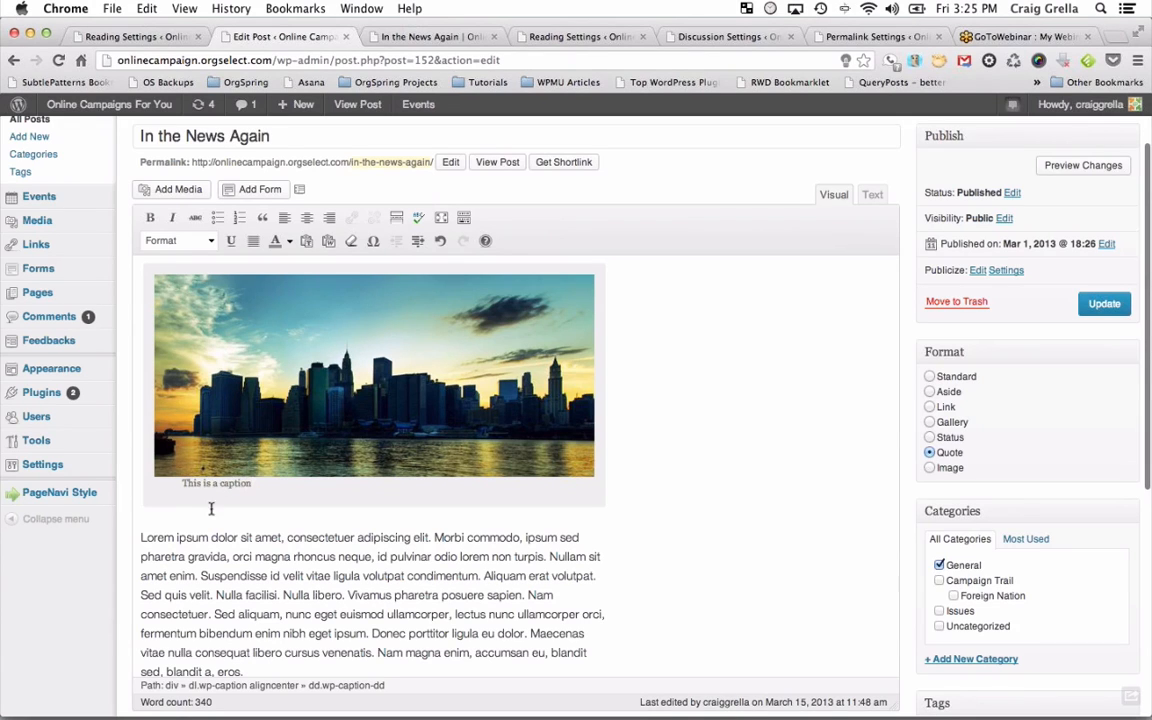
Pick the laughing man's photo, aligned left at Thumbnail 150 × 150 size.
scroll(267, 476, "down", 3)
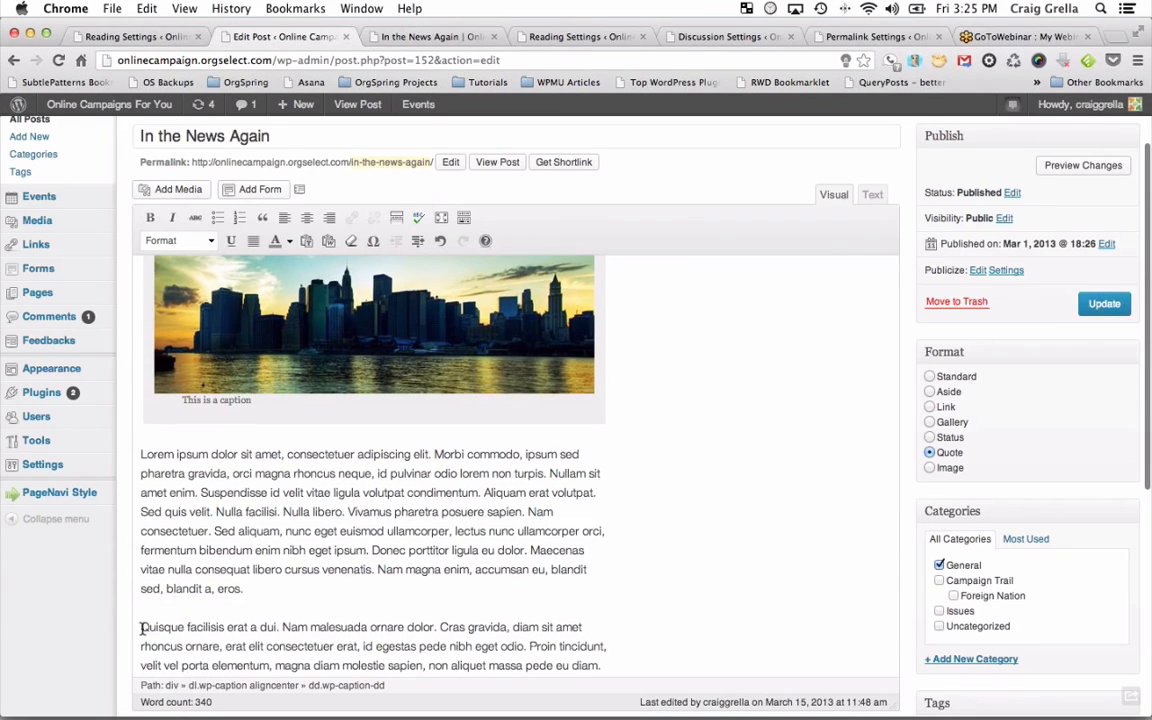
left_click(165, 189)
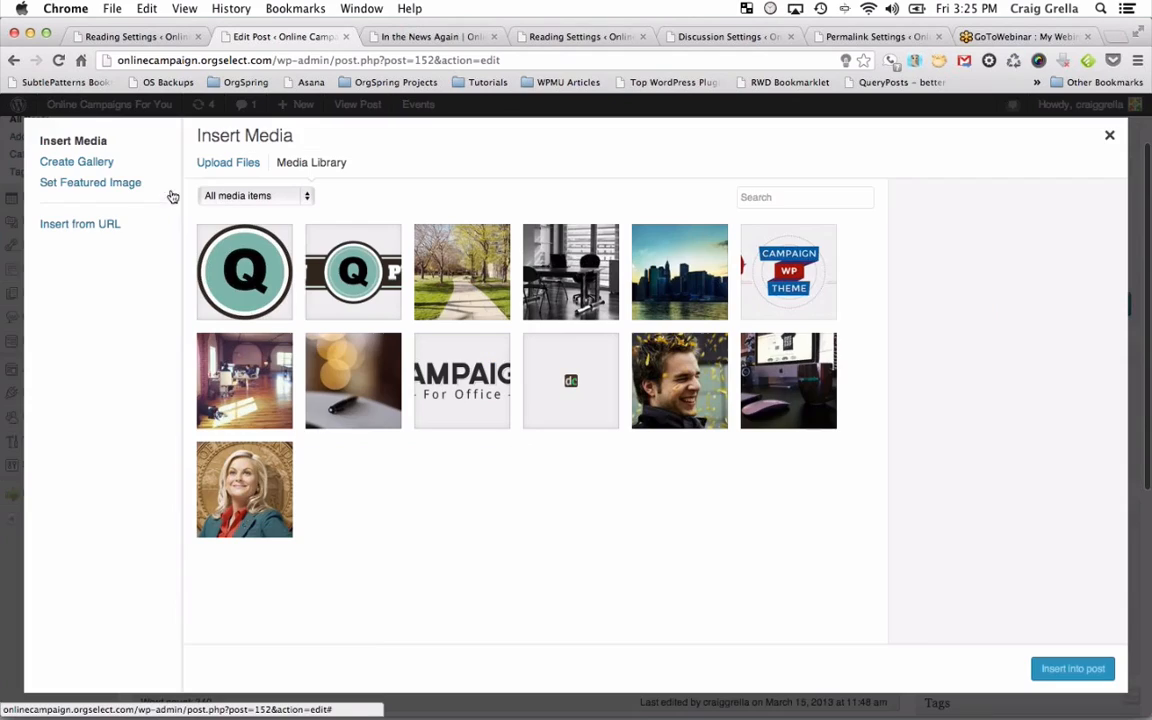
left_click(712, 357)
scroll(1026, 445, "down", 1)
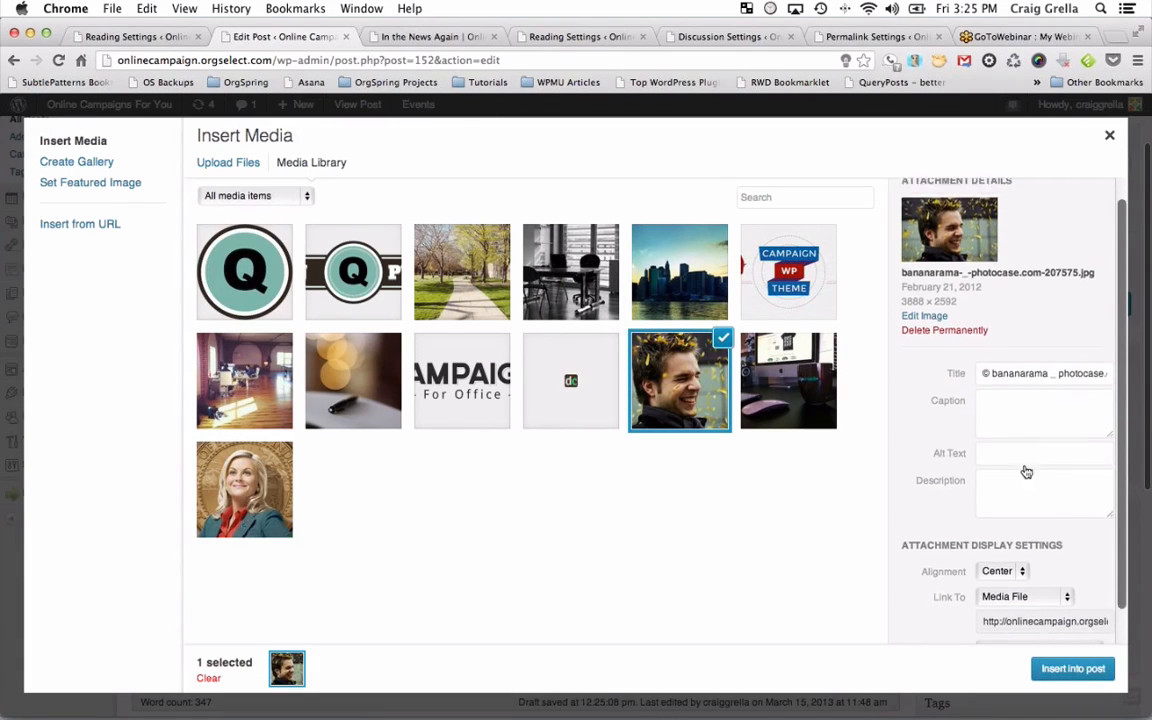
scroll(1026, 471, "down", 2)
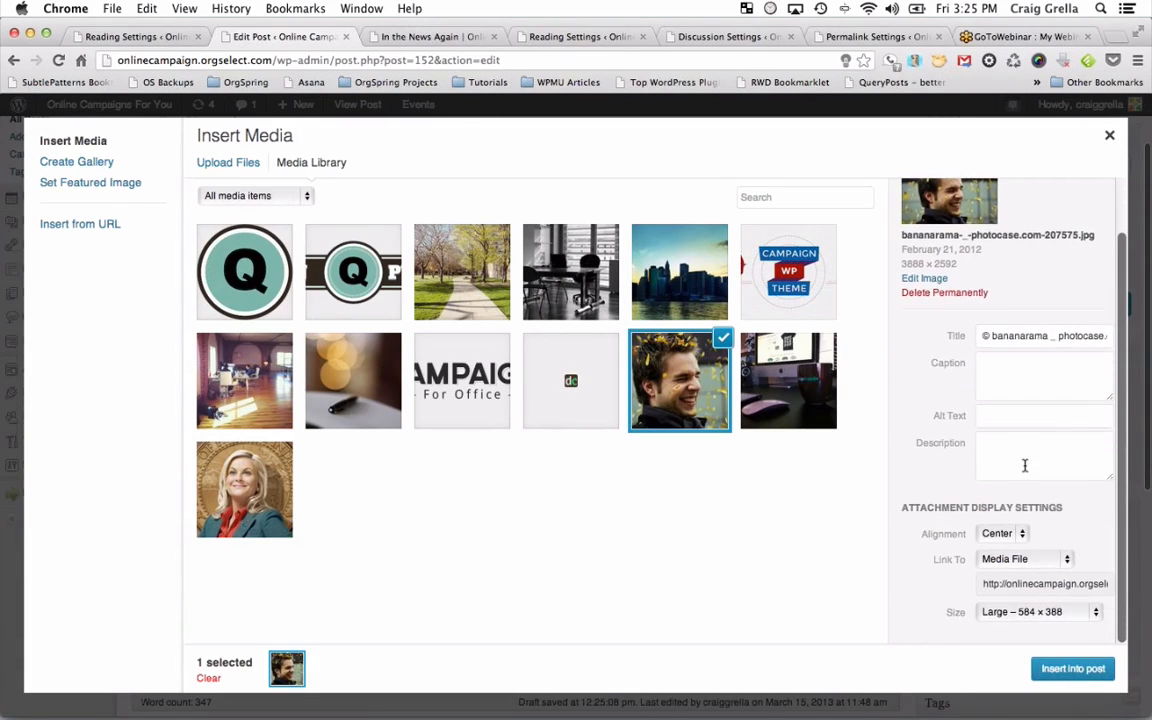
left_click(1008, 535)
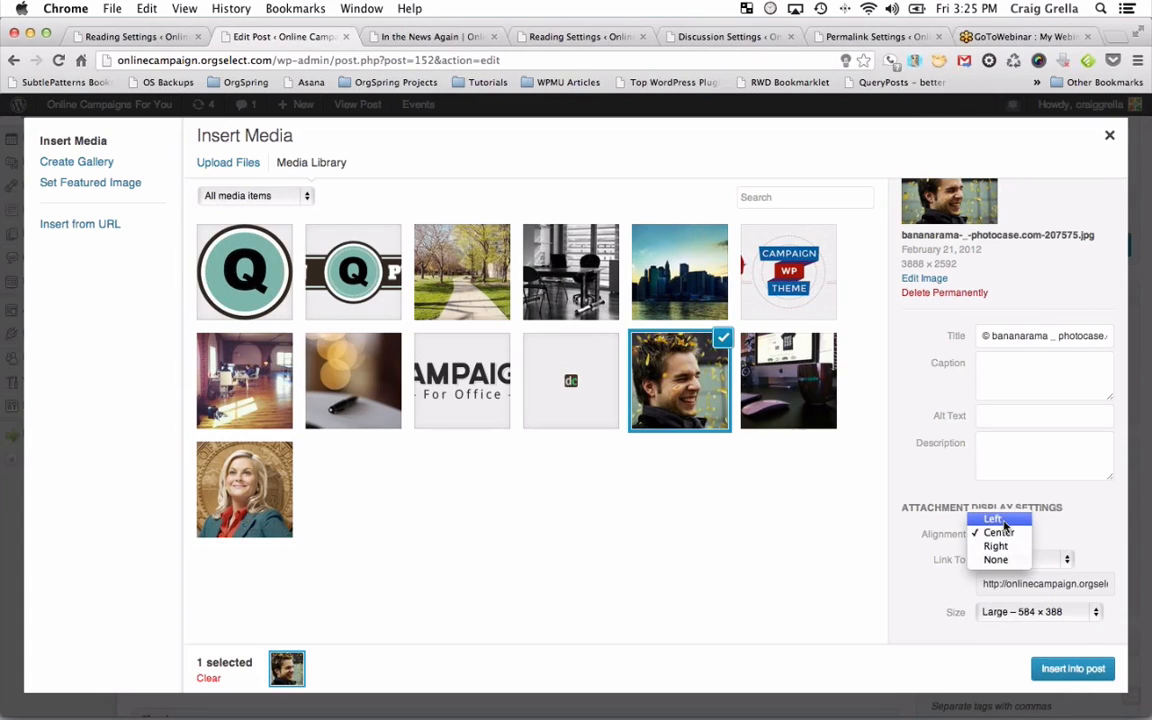
left_click(1000, 519)
left_click(1020, 611)
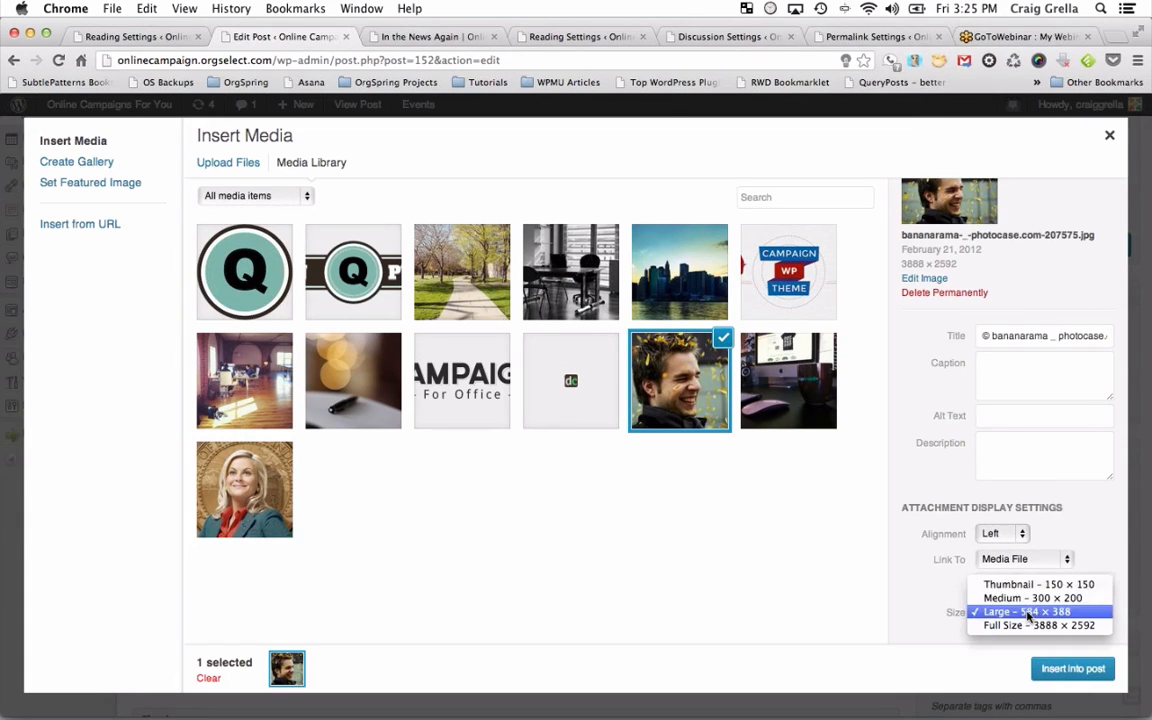
left_click(1020, 585)
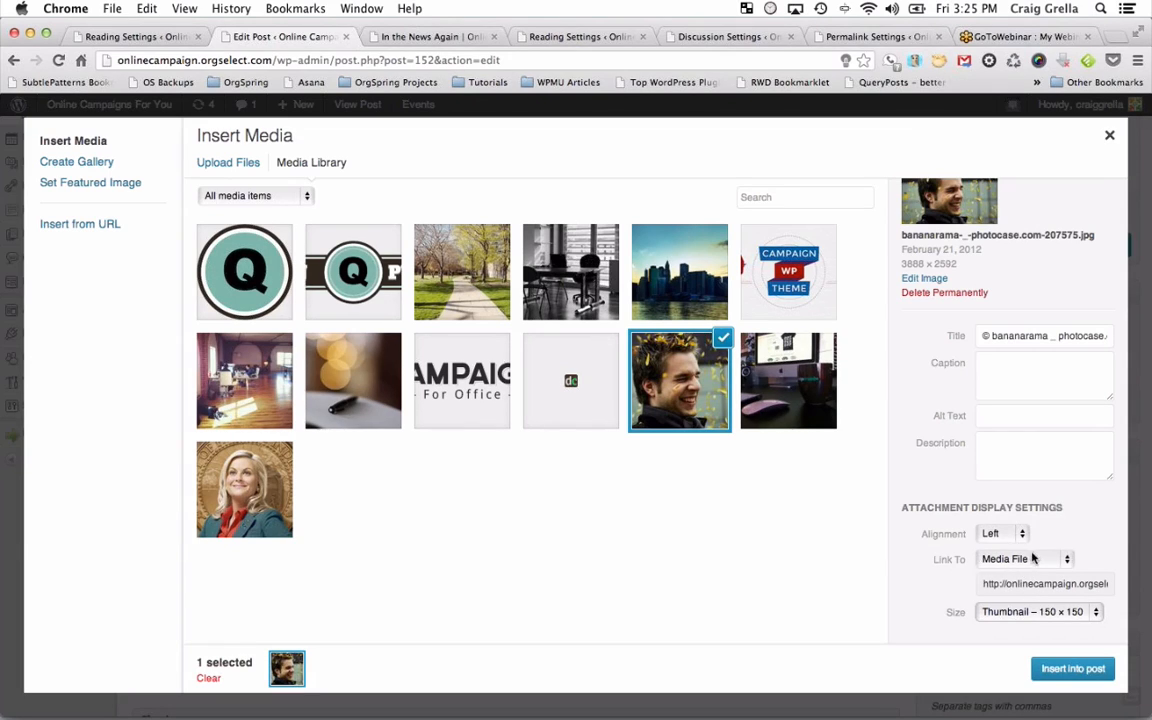
Link the photo to its Media File and insert it into the post.
left_click(1017, 562)
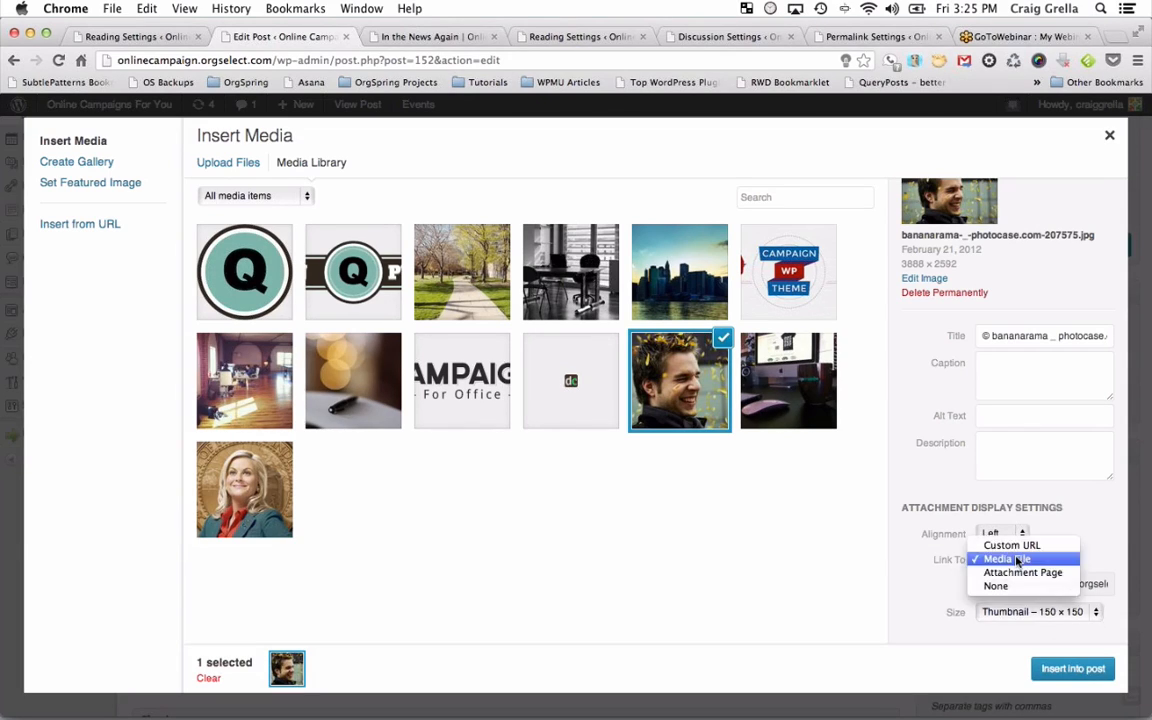
left_click(1015, 547)
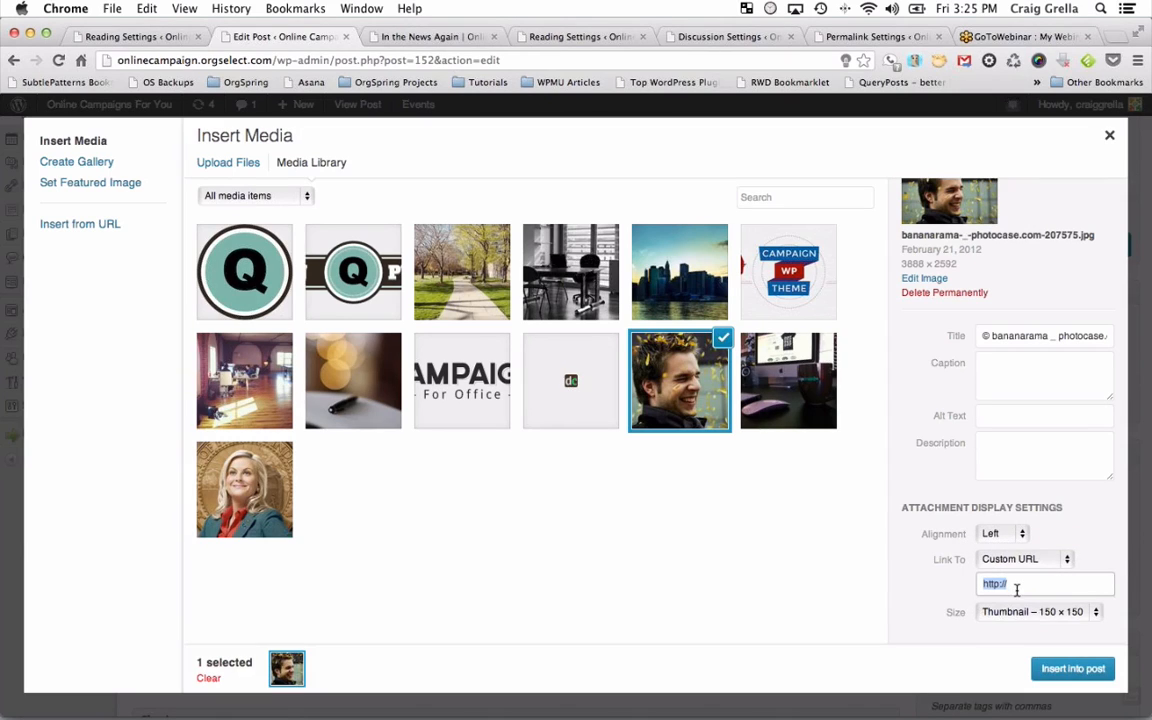
left_click(1020, 584)
left_click(1026, 564)
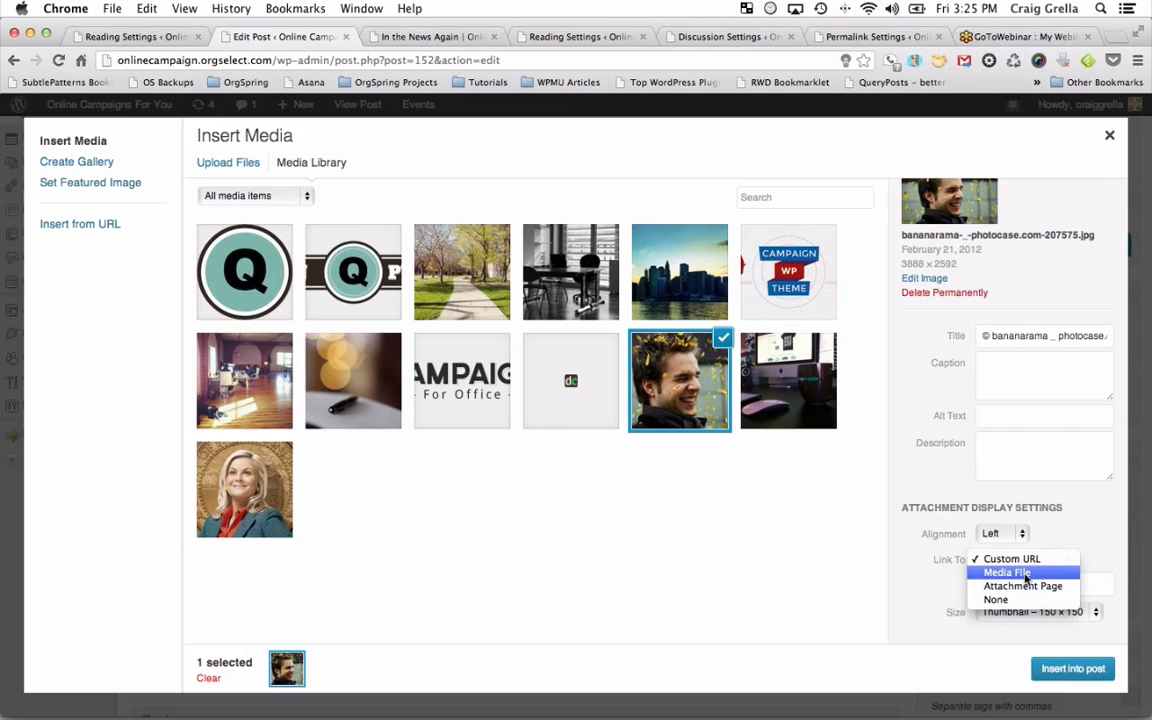
left_click(1010, 573)
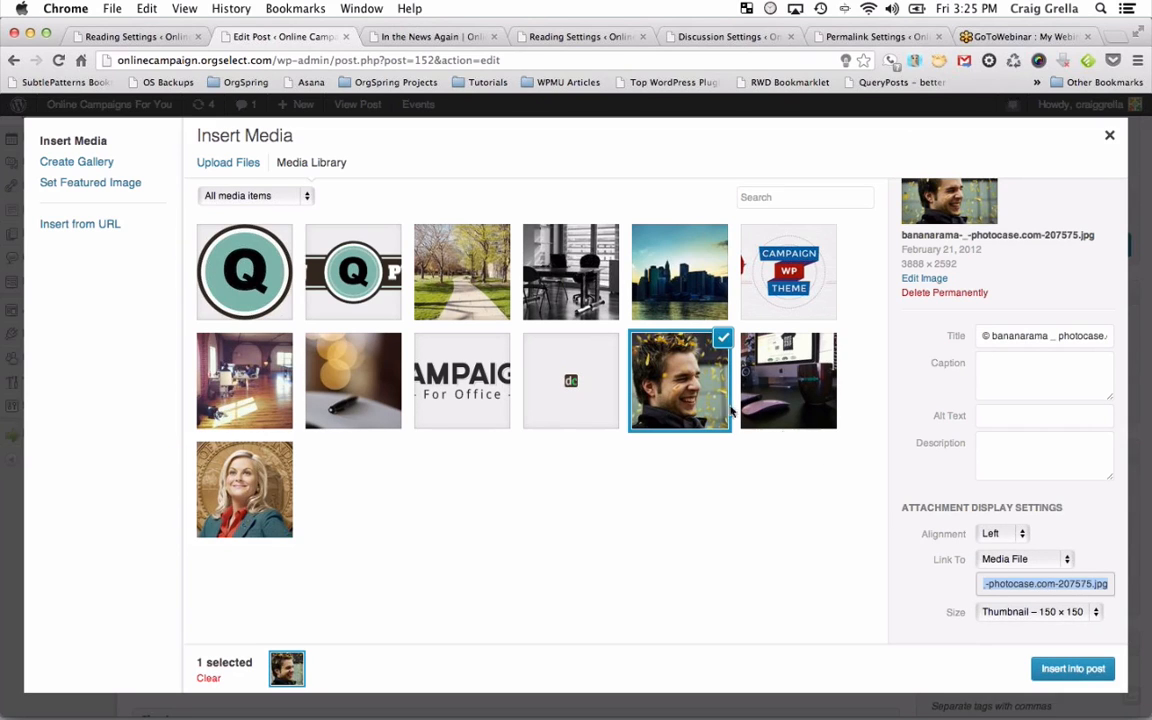
left_click(1072, 668)
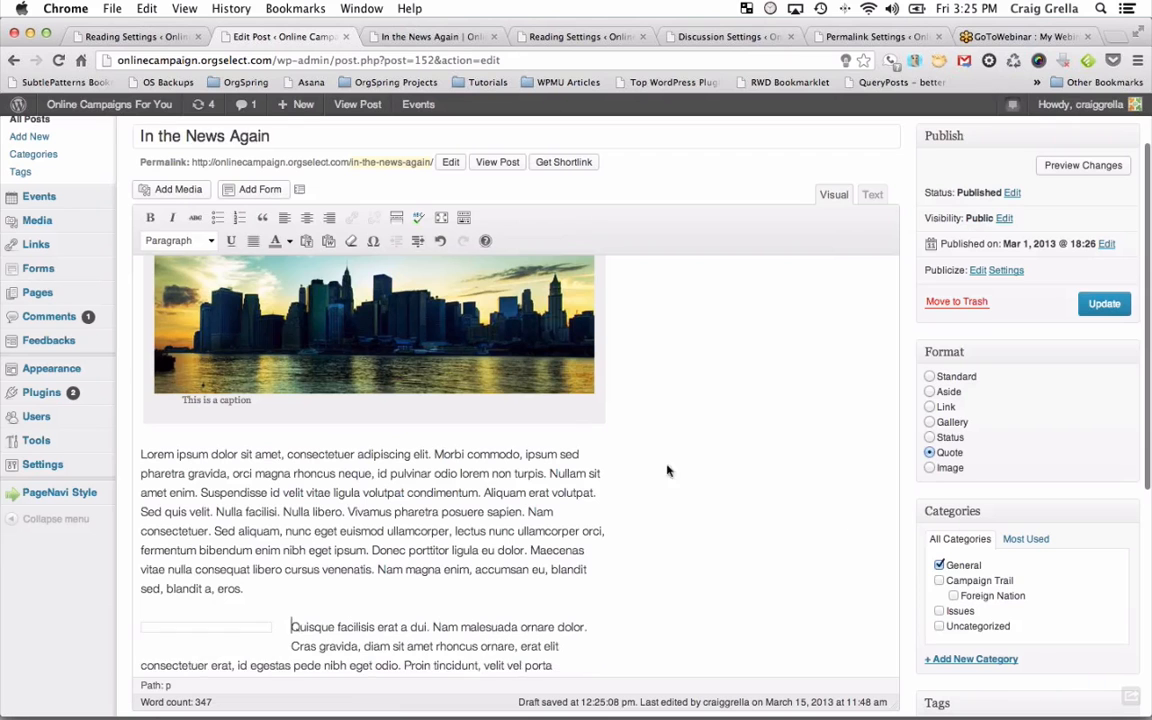
scroll(571, 445, "down", 5)
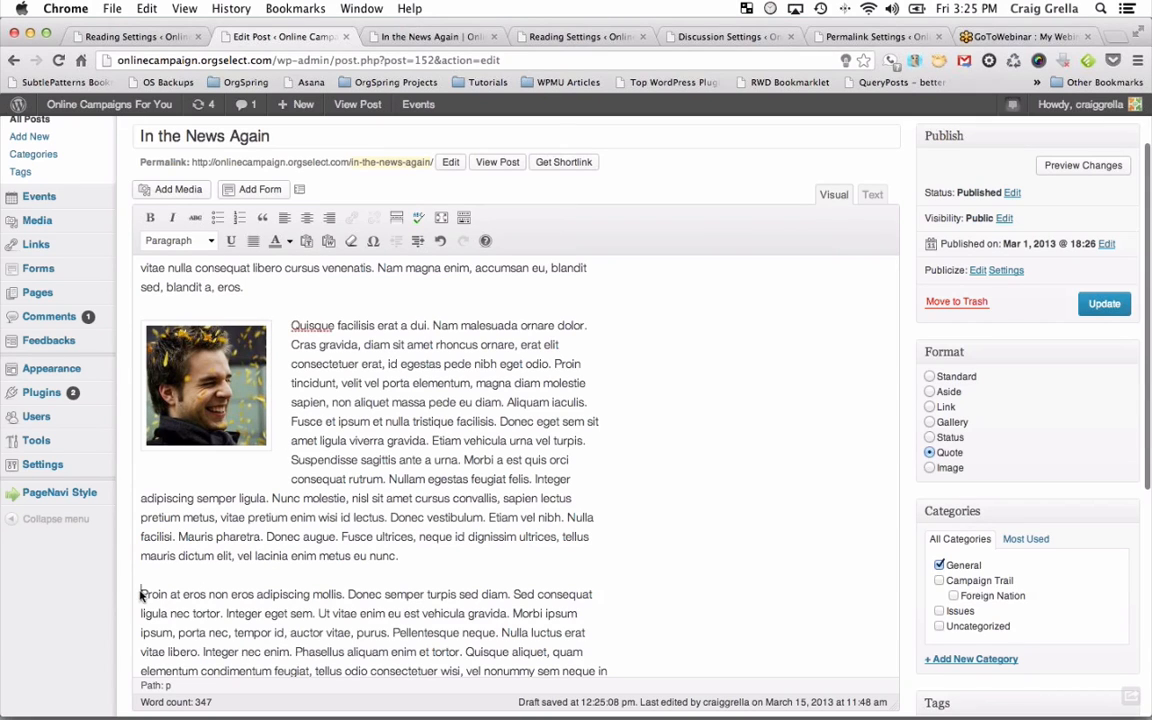
Select jakecaputo-workspace1, align it right and link it to its Attachment Page.
left_click(177, 189)
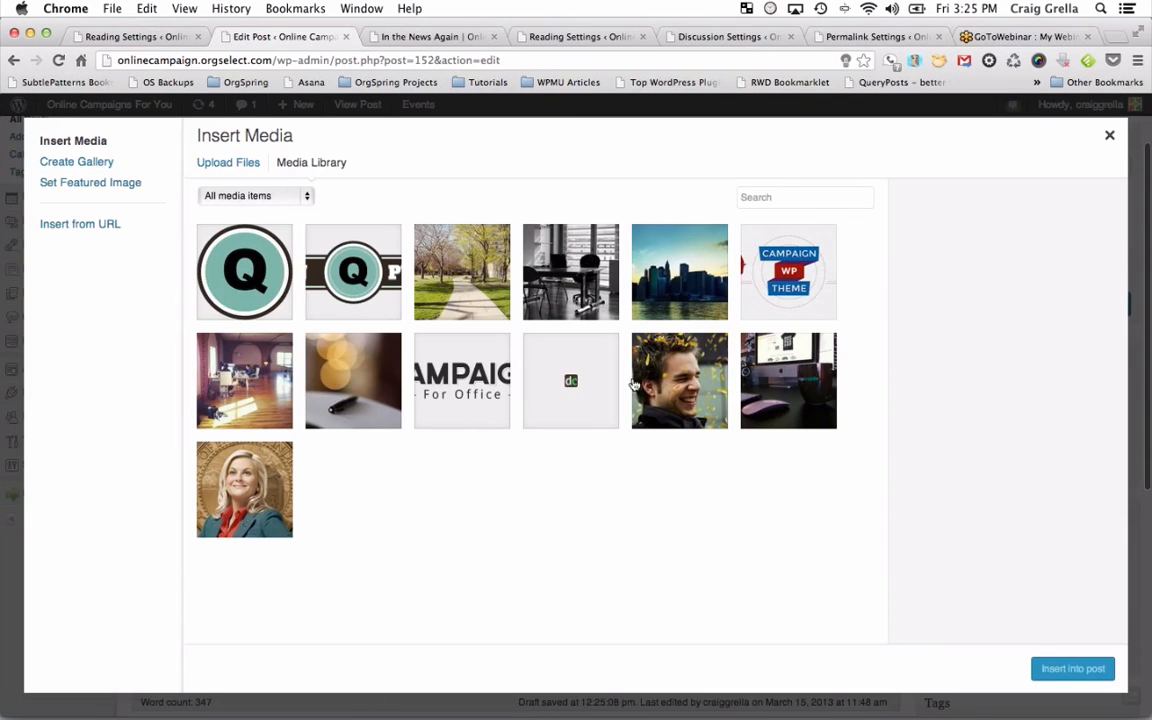
left_click(748, 345)
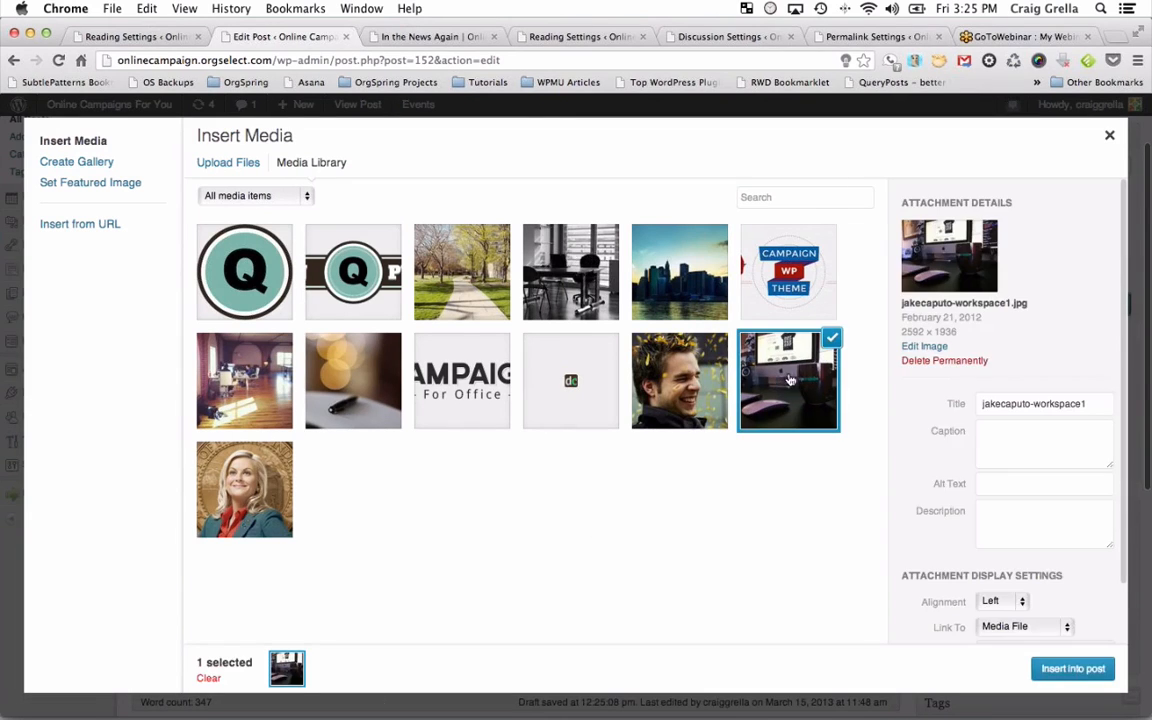
left_click(1004, 603)
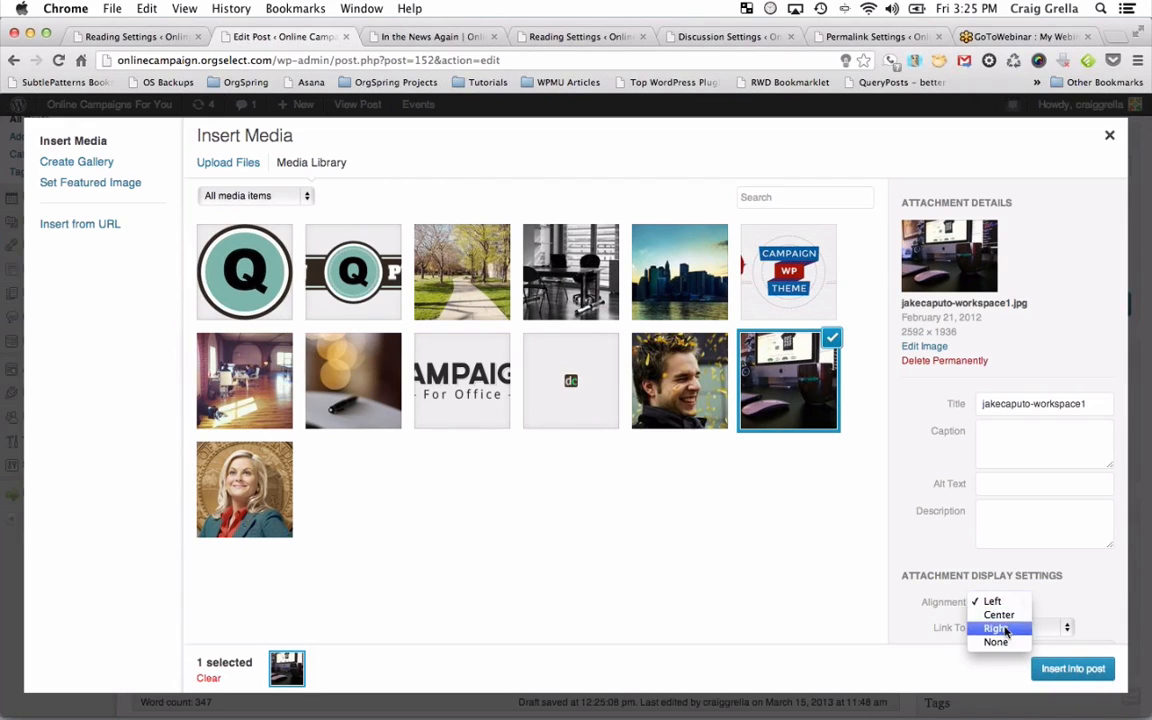
left_click(997, 628)
scroll(1003, 650, "down", 2)
left_click(1007, 561)
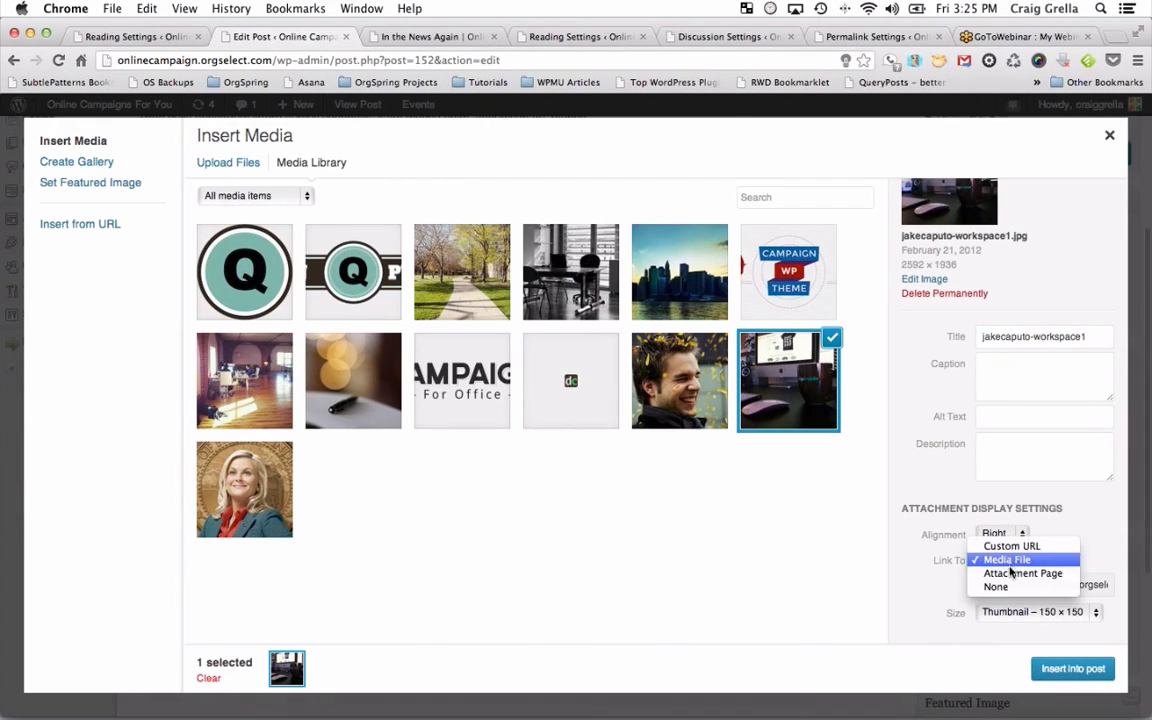
left_click(1022, 573)
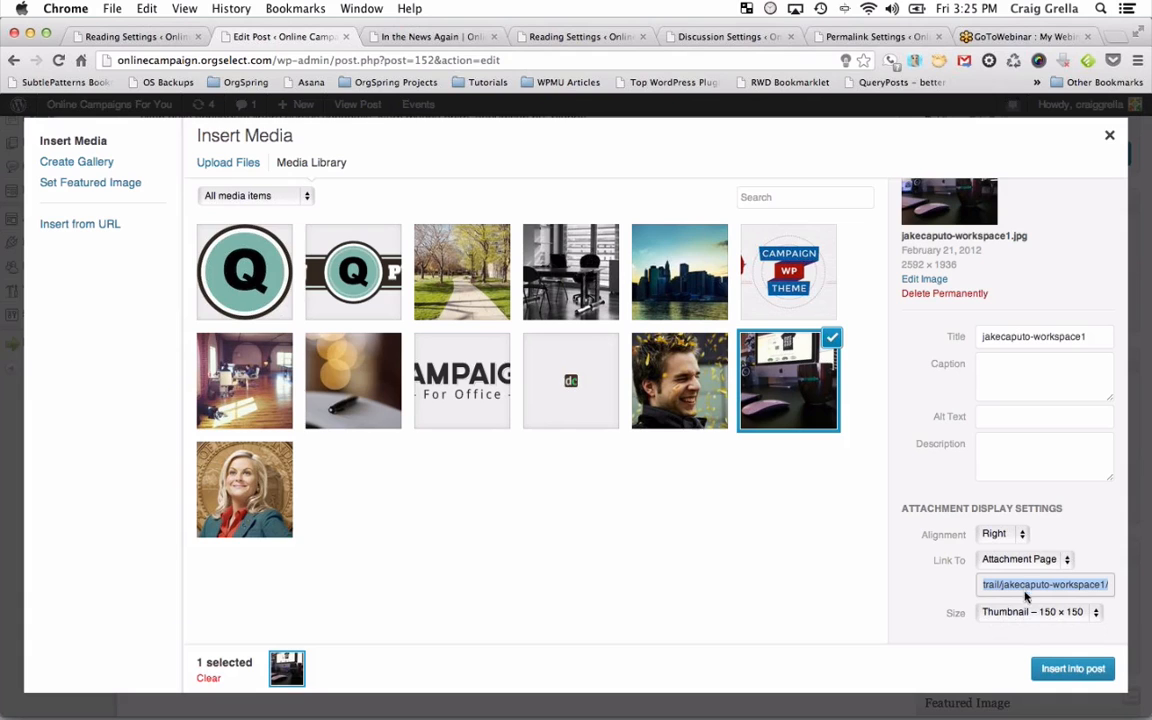
Insert the desk photo at Thumbnail size and change the post format from Quote to Standard.
left_click(1027, 614)
left_click(1027, 612)
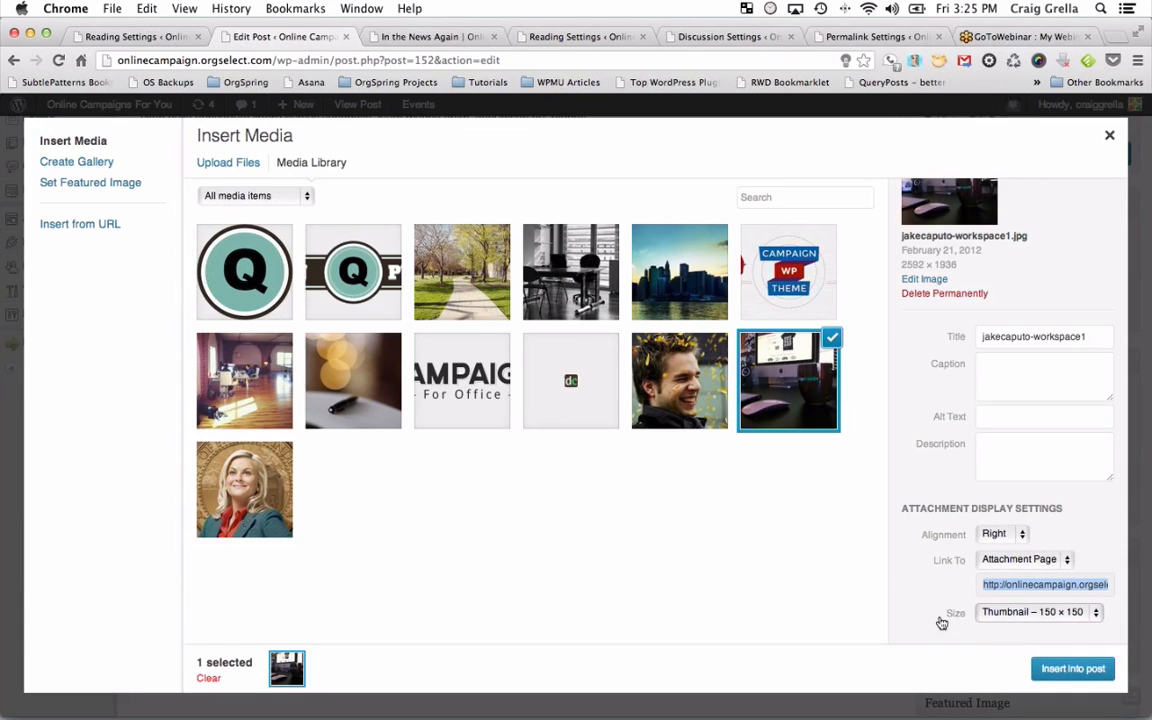
left_click(1071, 668)
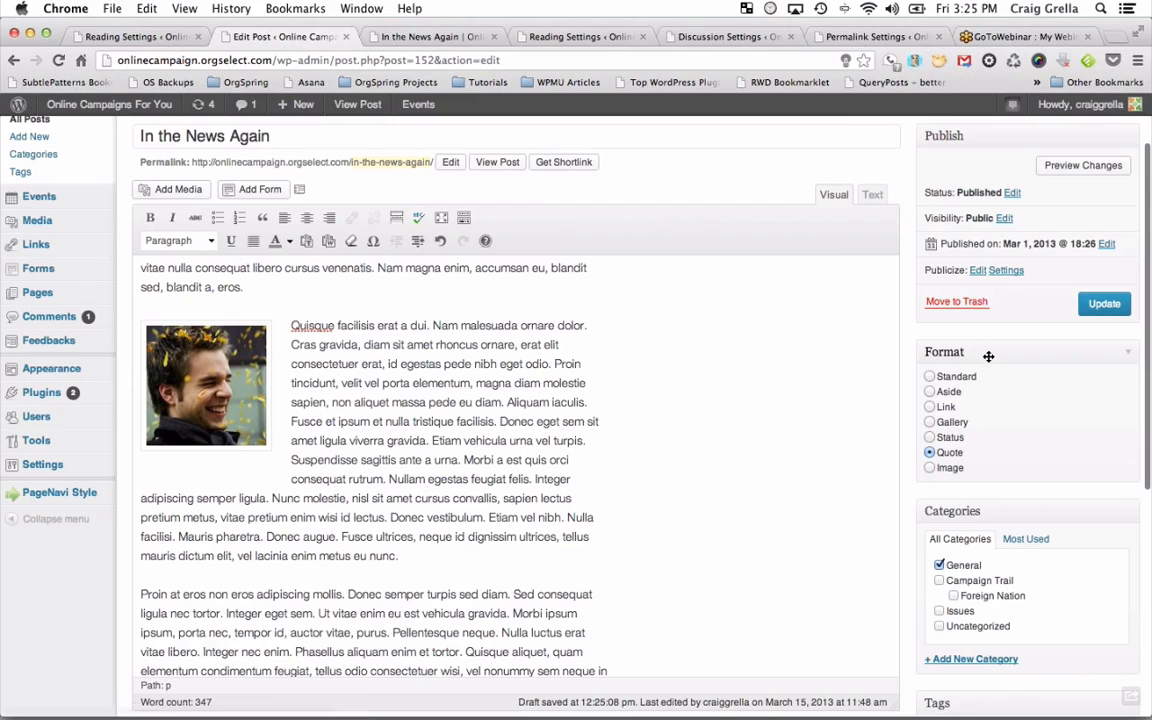
scroll(560, 476, "down", 5)
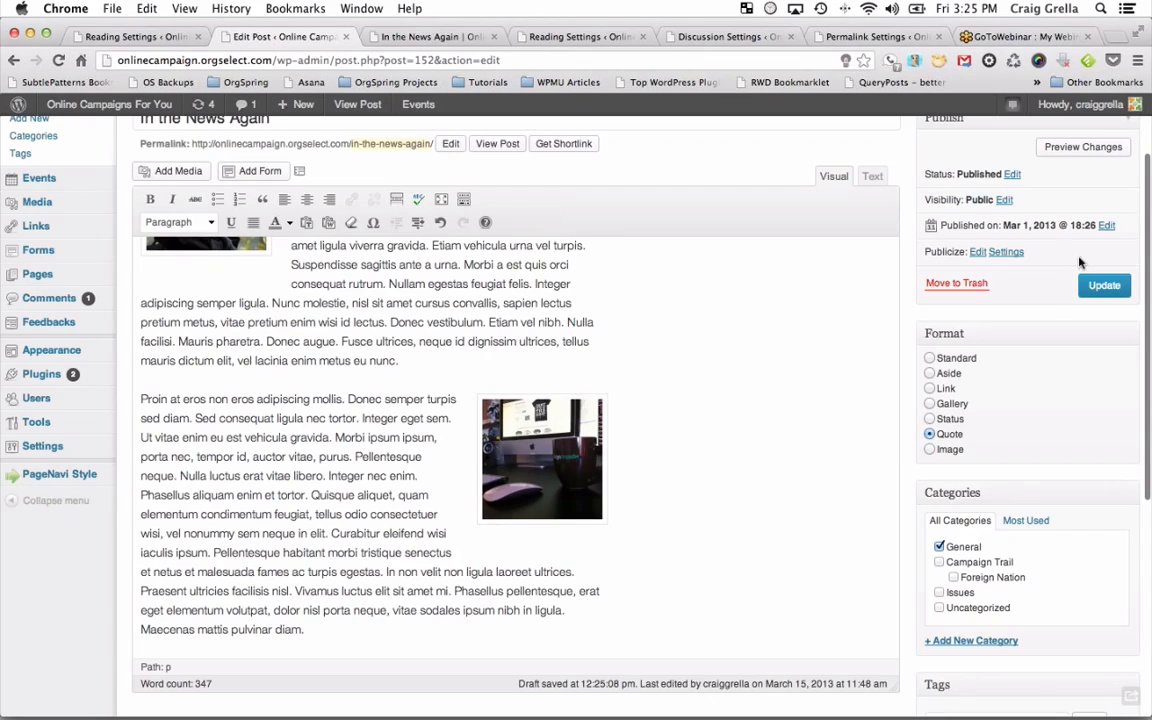
left_click(967, 359)
Update the post, check its social sharing options, and bring up the View Post context menu.
left_click(1104, 285)
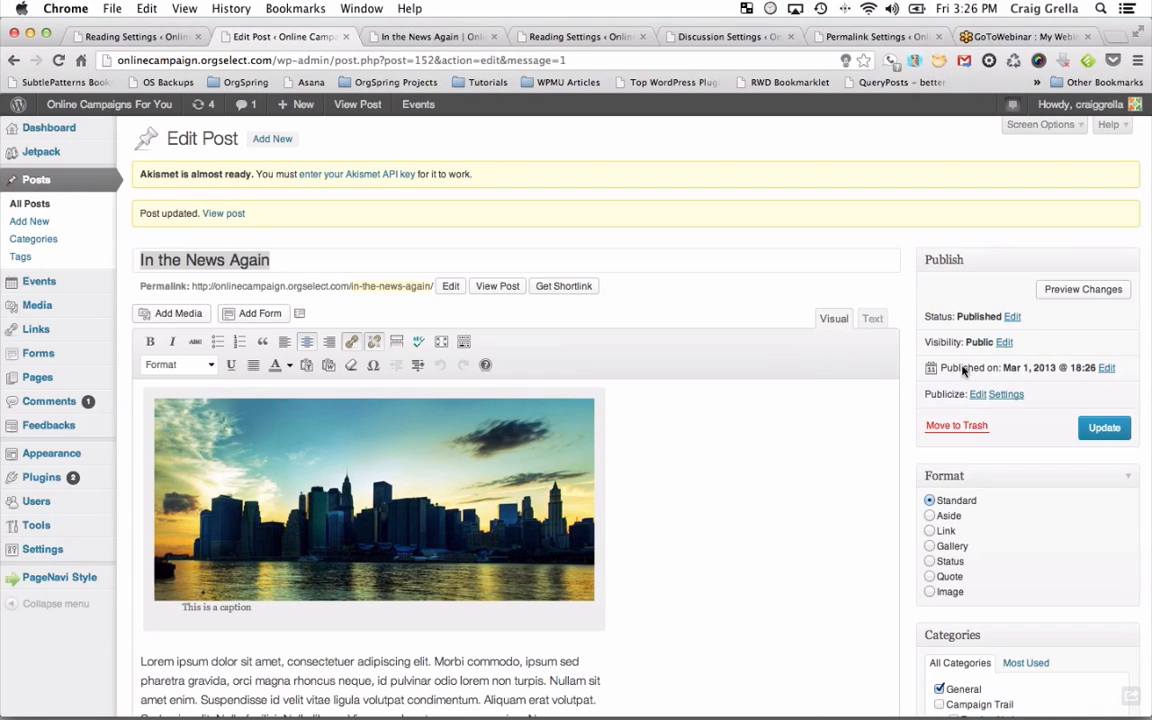
left_click(977, 395)
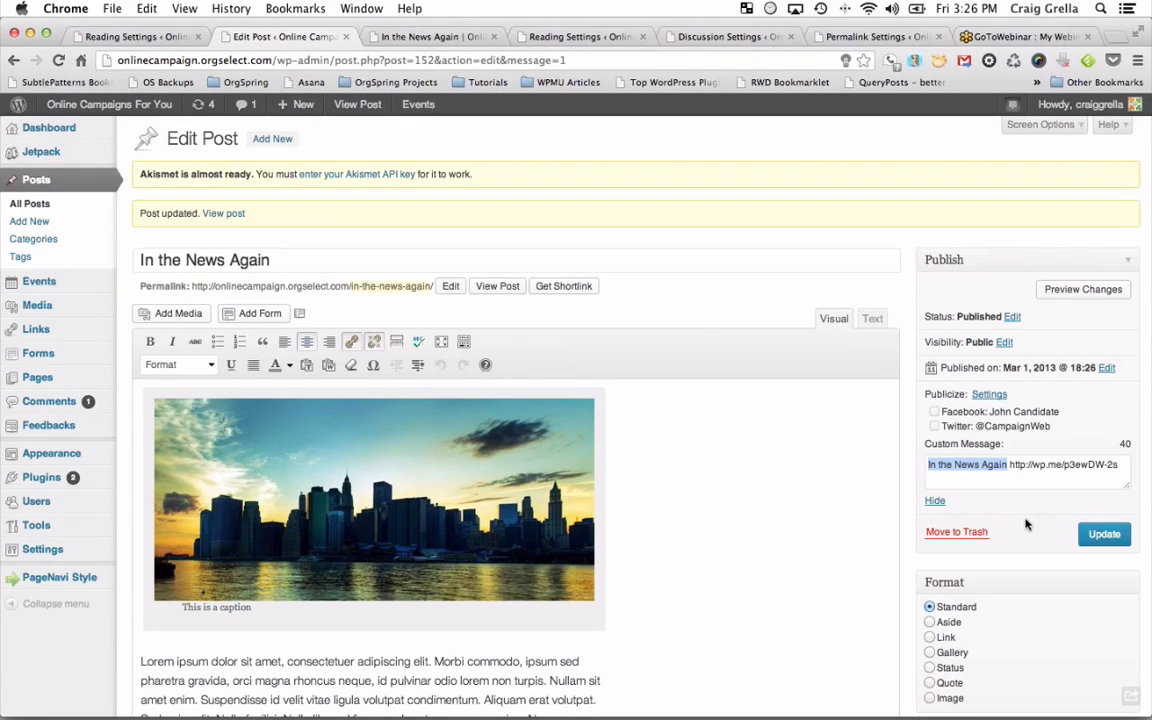
left_click(1013, 416)
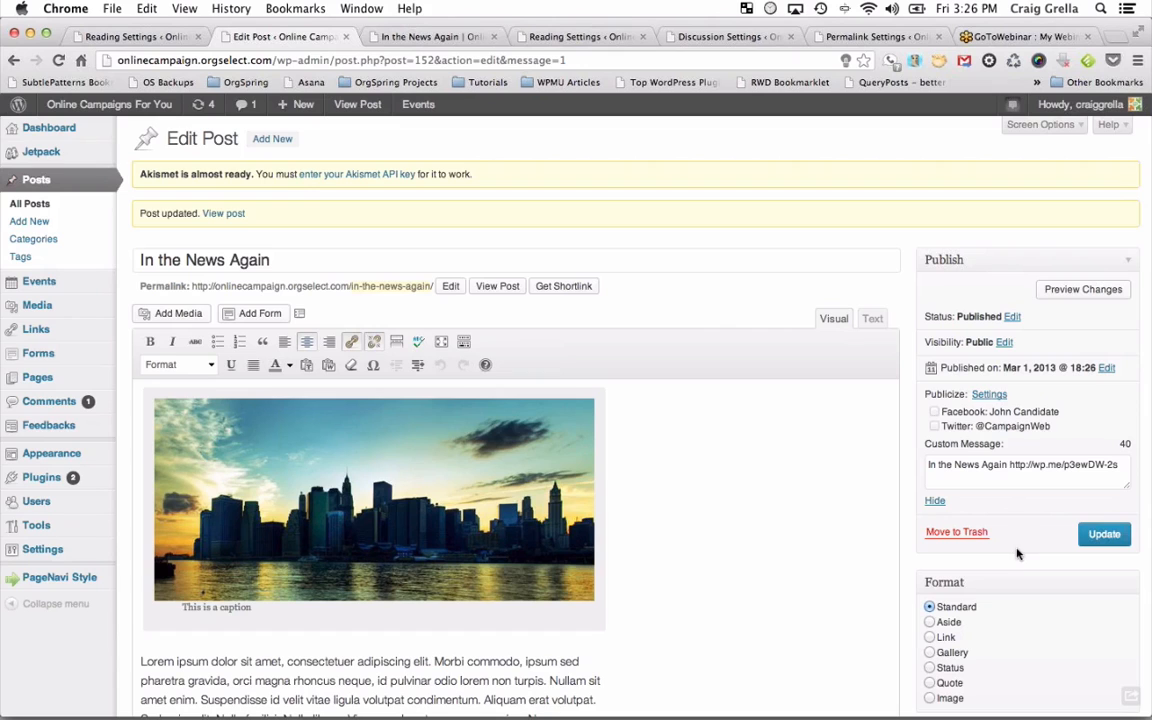
scroll(752, 589, "down", 2)
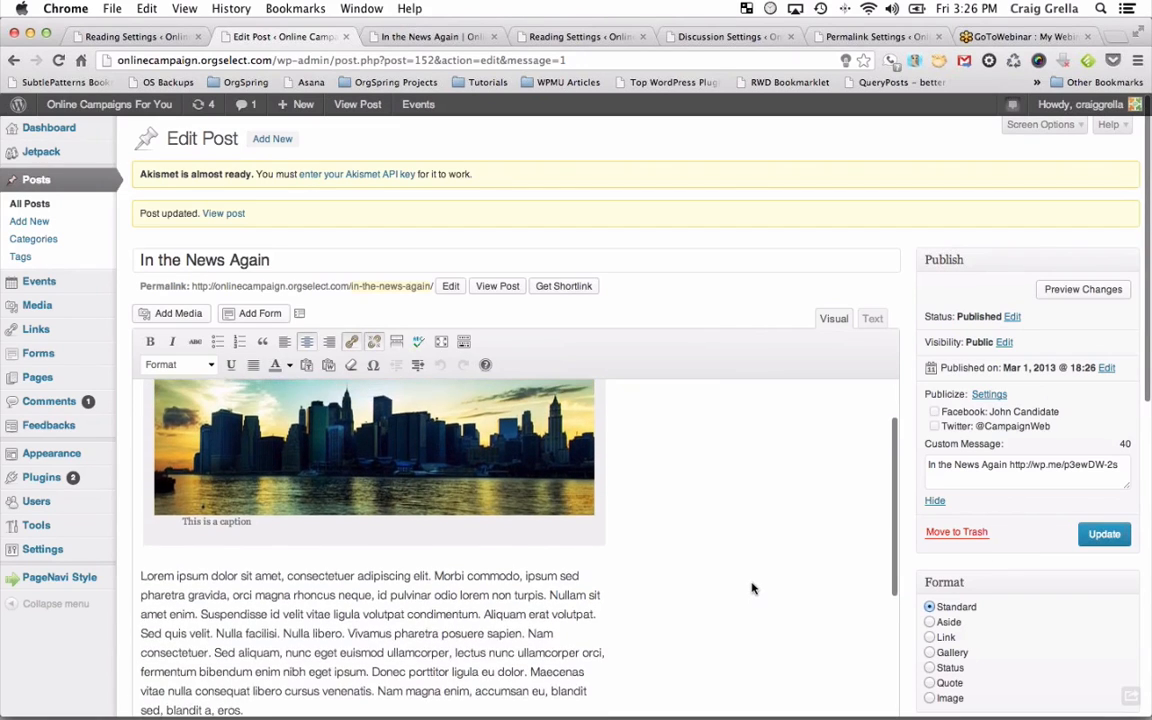
mouse_move(419, 97)
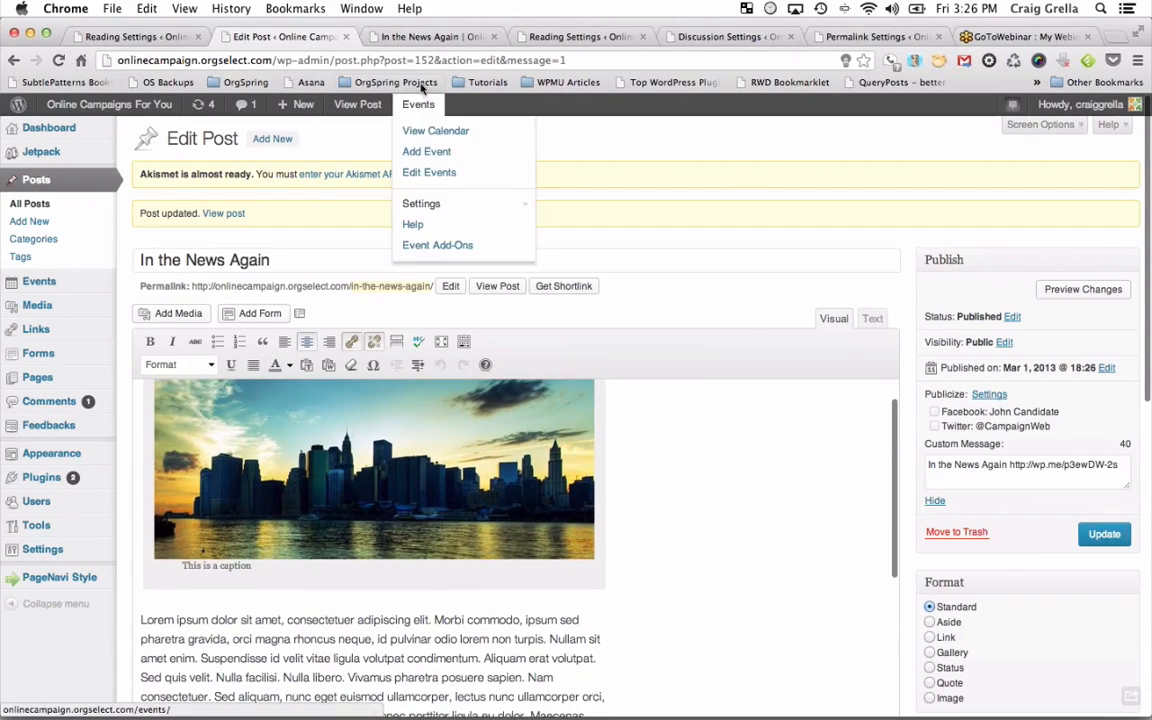
right_click(509, 288)
Open the live 'In the News Again' post in a new tab and look it over.
left_click(526, 296)
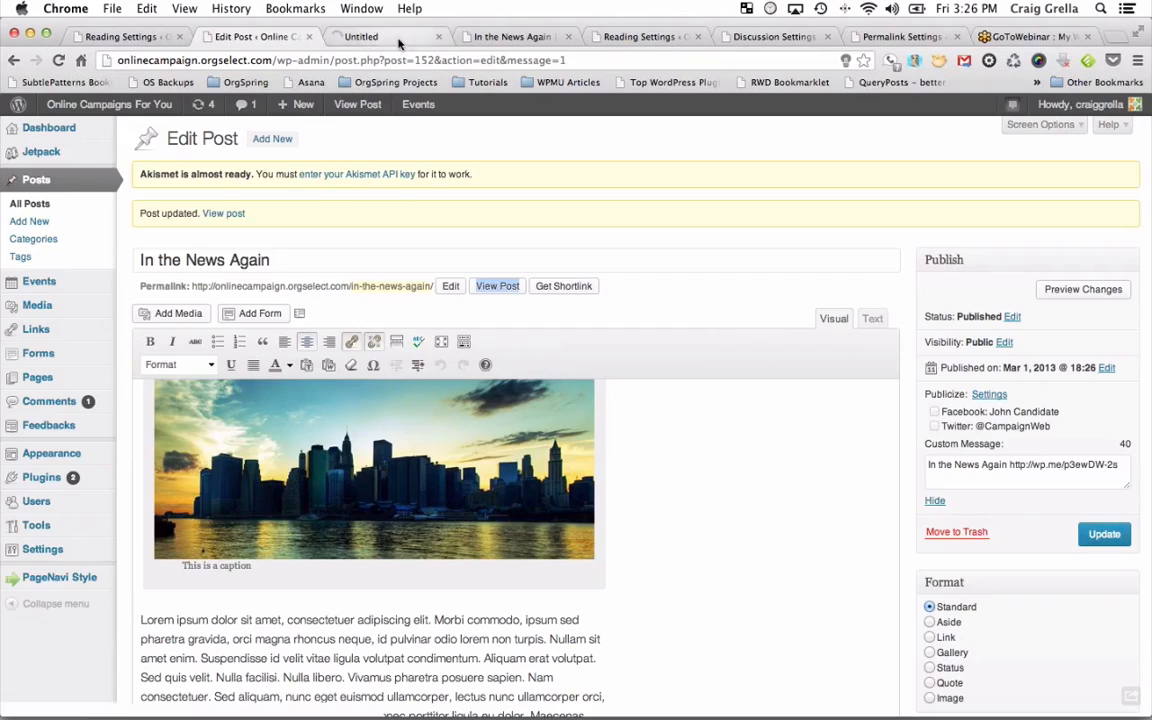
left_click(372, 37)
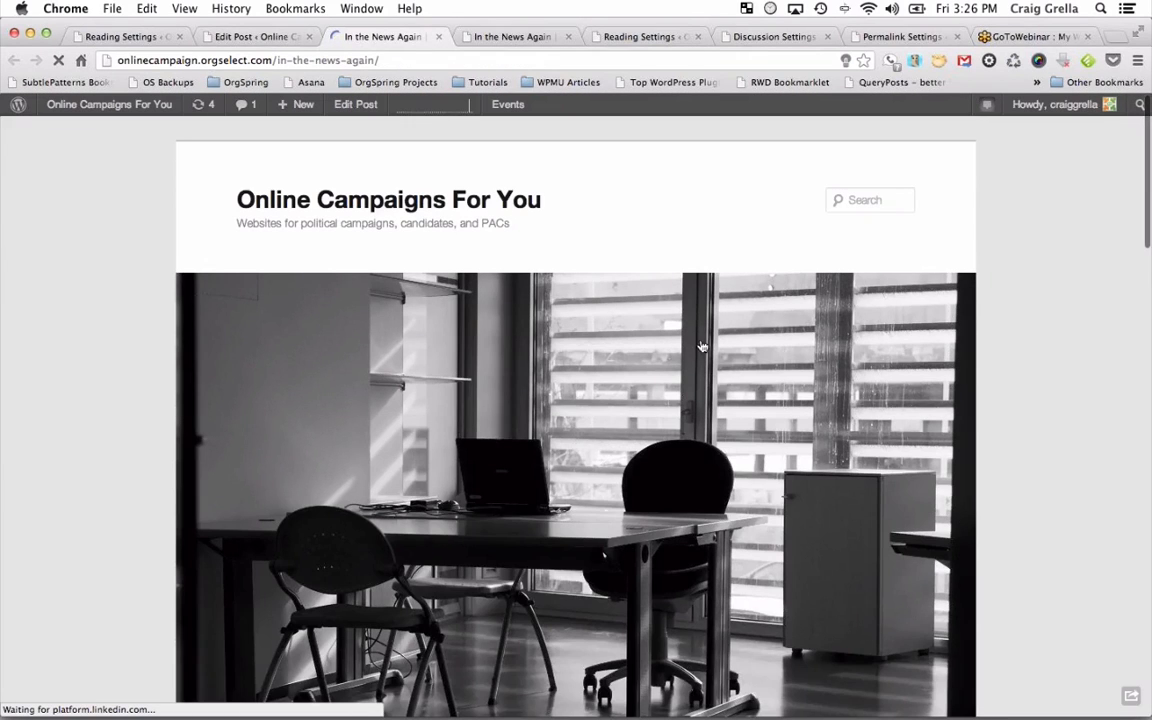
scroll(722, 486, "down", 1)
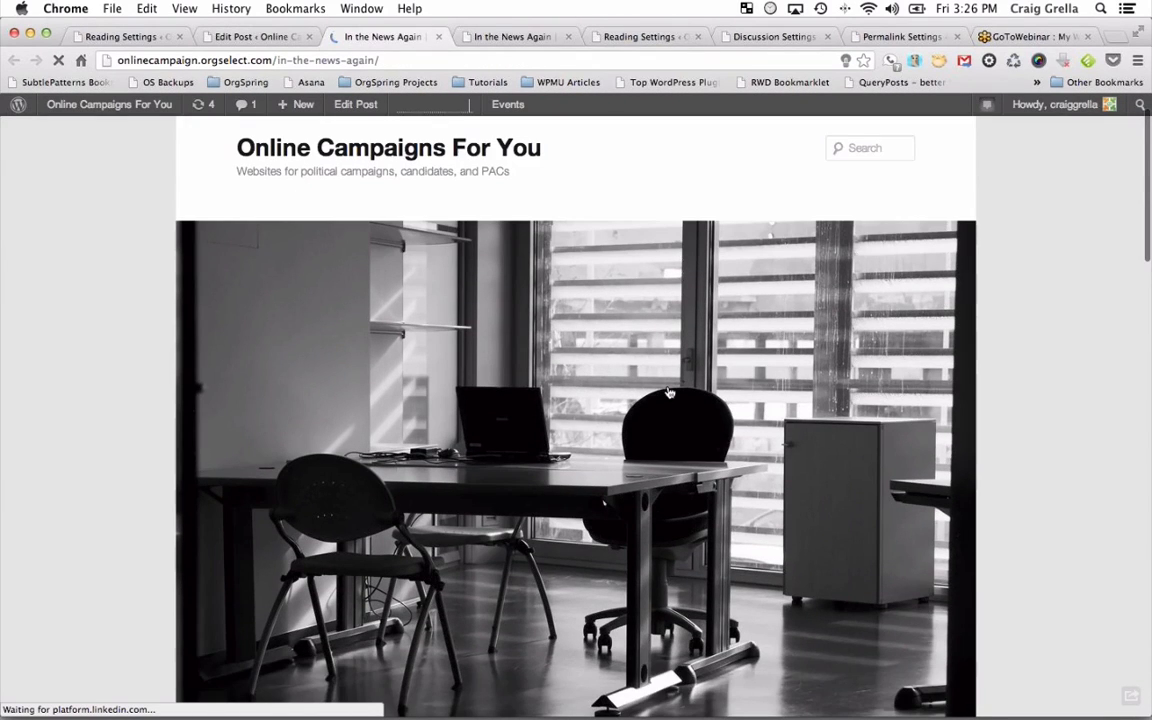
Remove the post's featured image, update the post, and return to the live post tab.
left_click(260, 42)
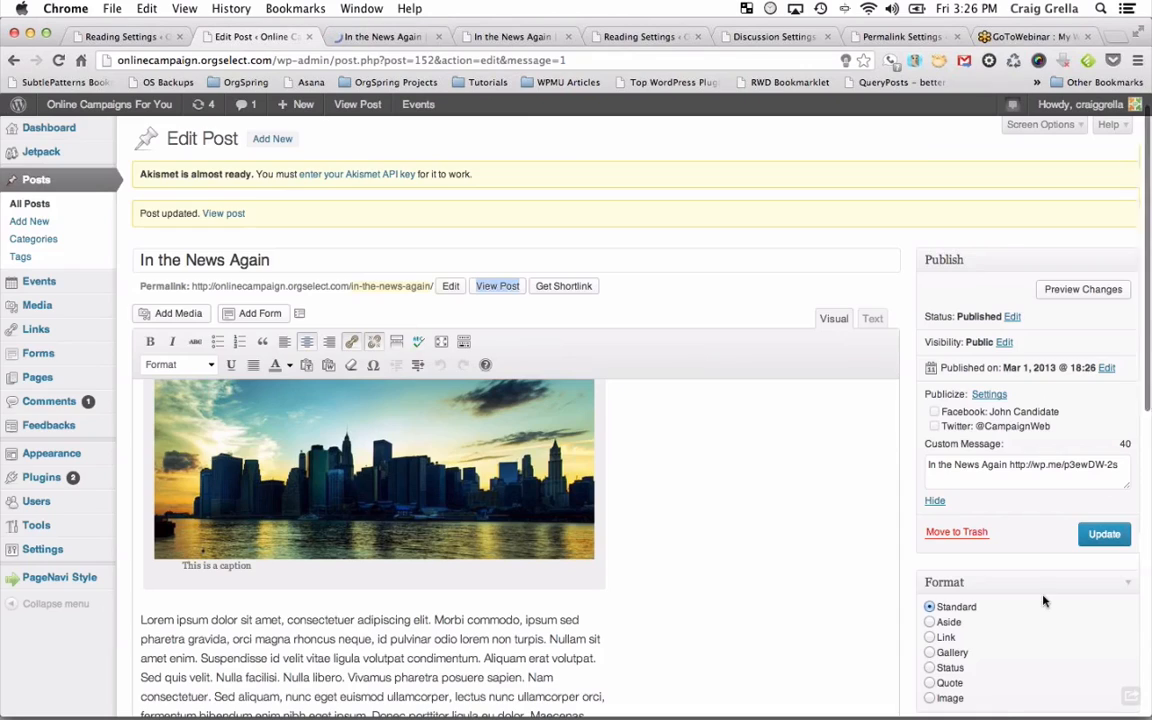
scroll(1044, 600, "down", 10)
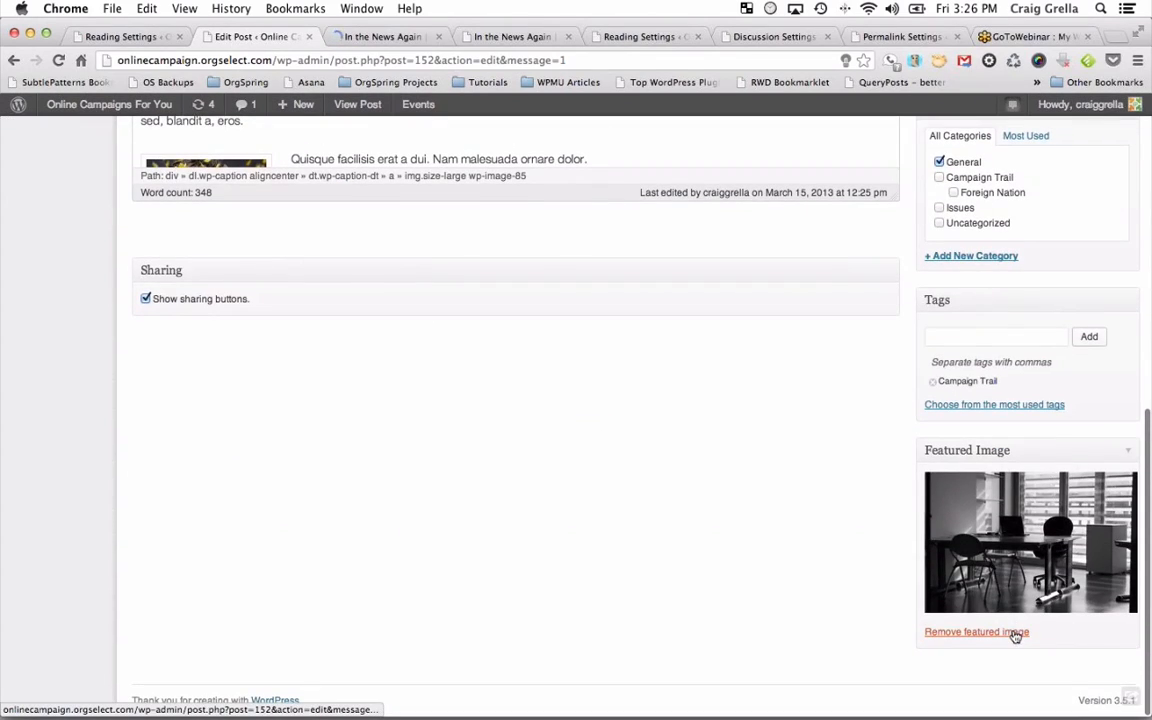
left_click(1018, 628)
scroll(1023, 401, "up", 10)
left_click(1104, 533)
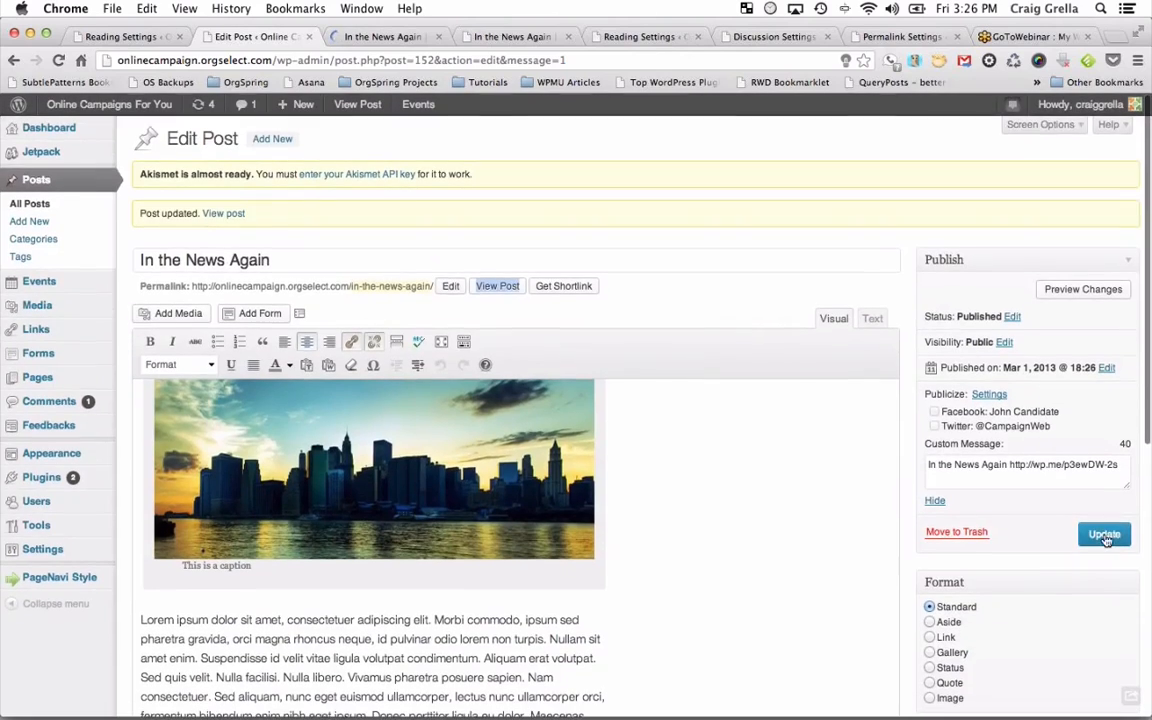
left_click(380, 37)
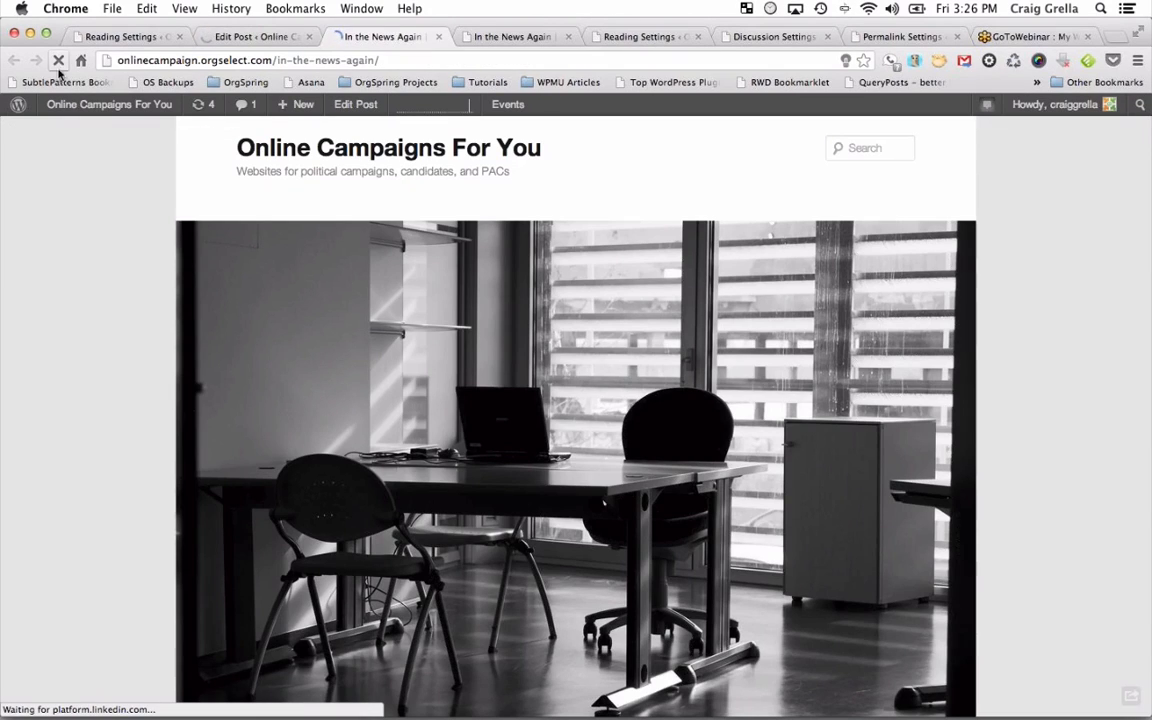
Reload the live post and scroll through it to confirm the featured image is gone.
left_click(58, 61)
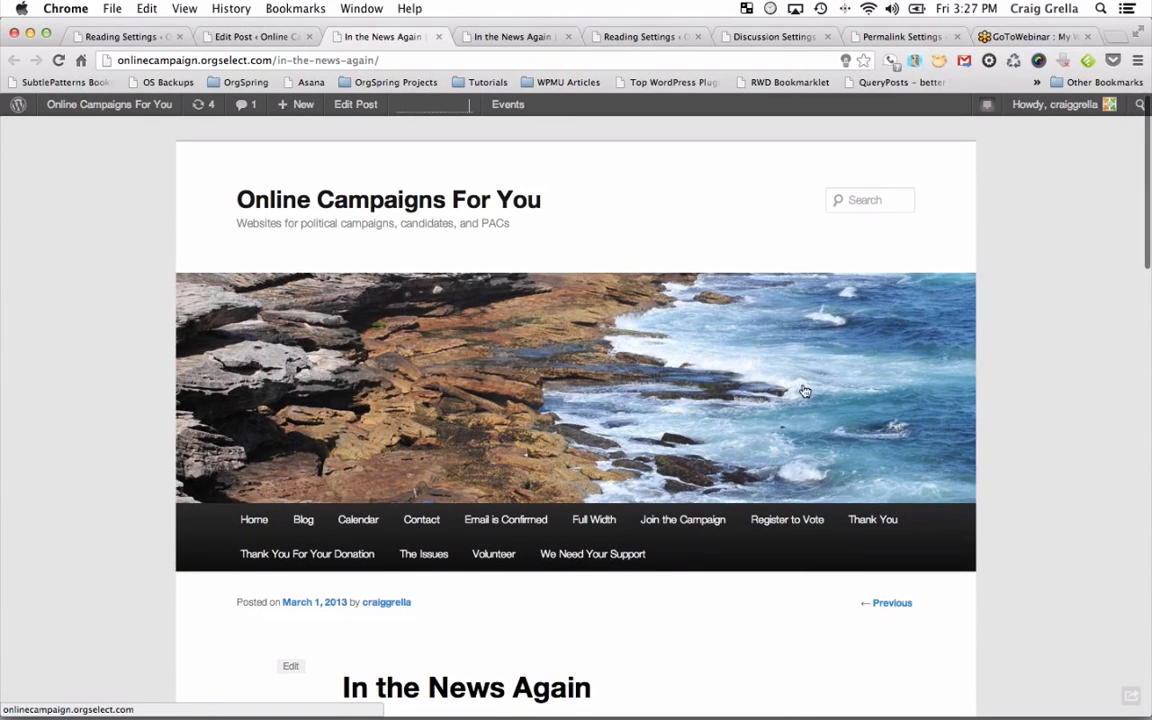
scroll(805, 390, "down", 5)
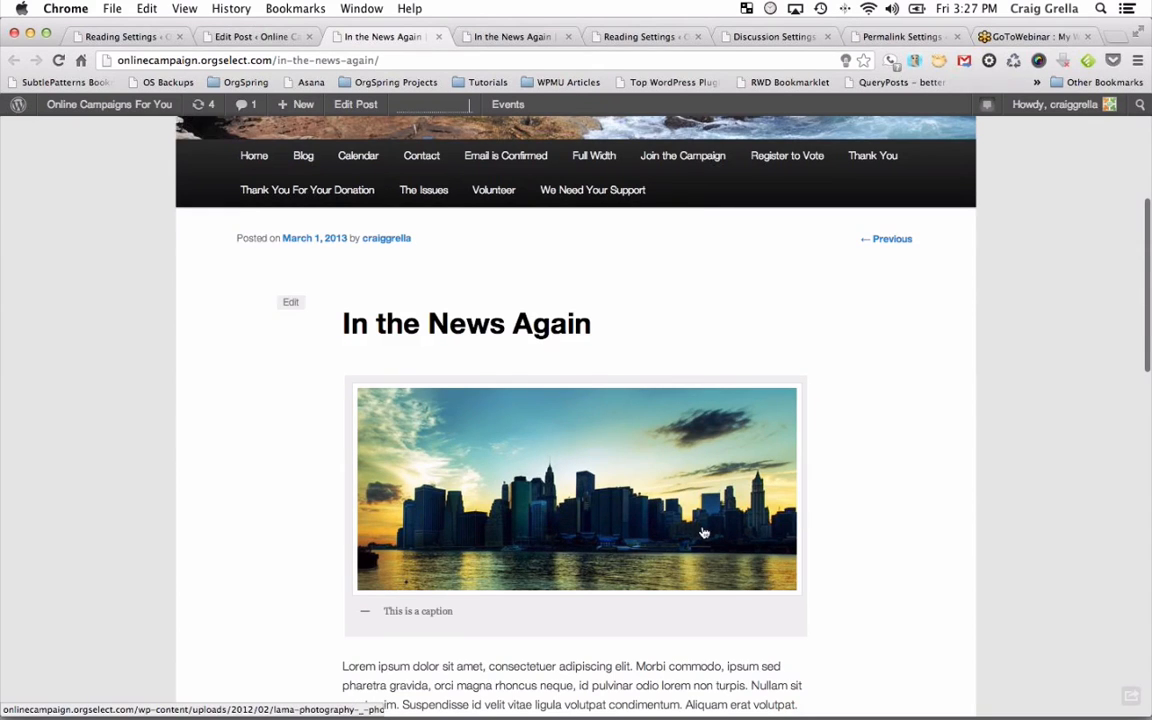
scroll(700, 460, "down", 5)
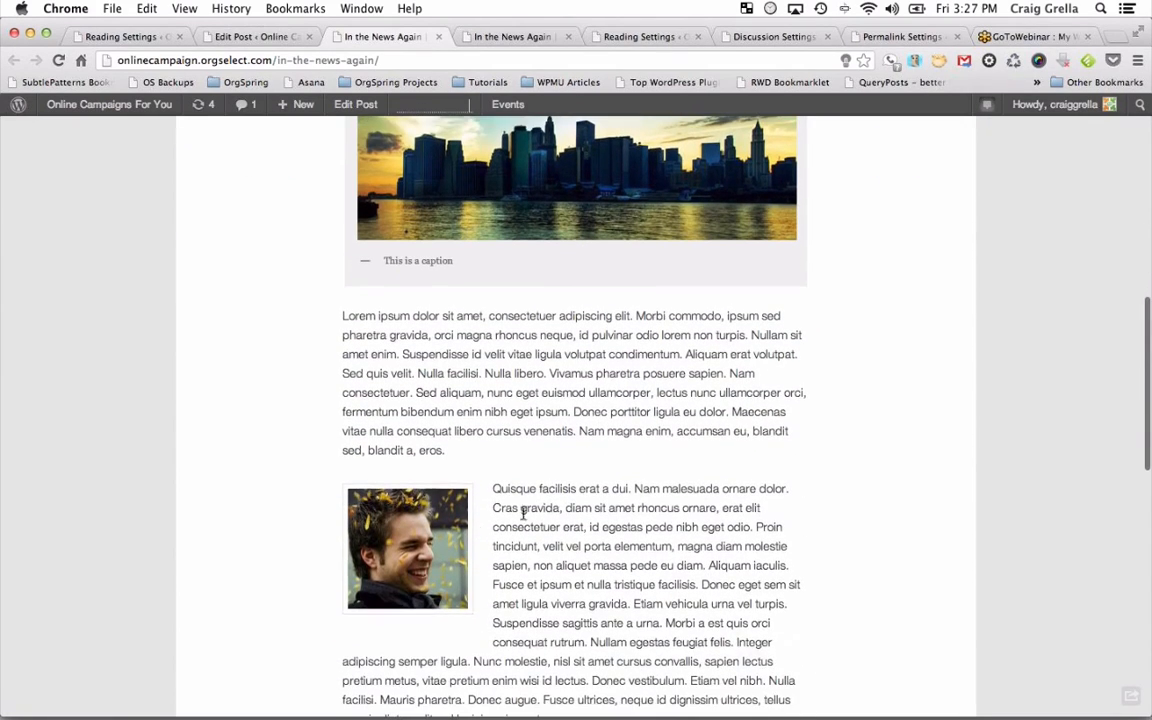
scroll(411, 563, "down", 4)
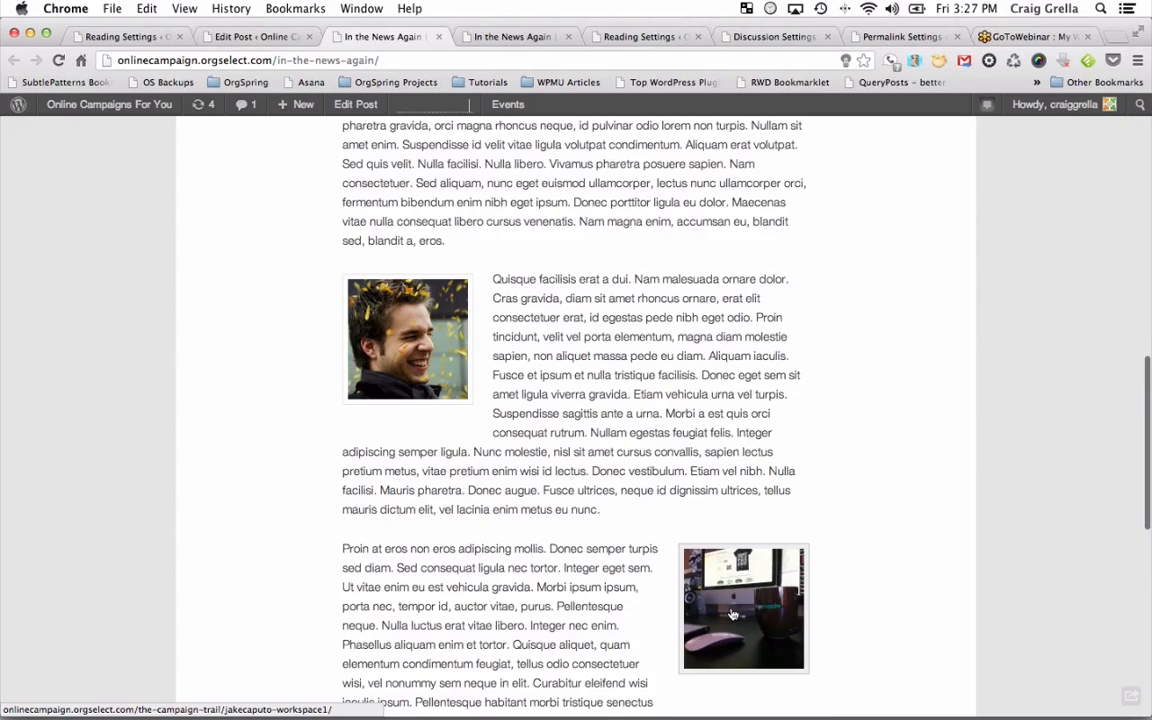
scroll(725, 600, "down", 4)
scroll(731, 612, "up", 5)
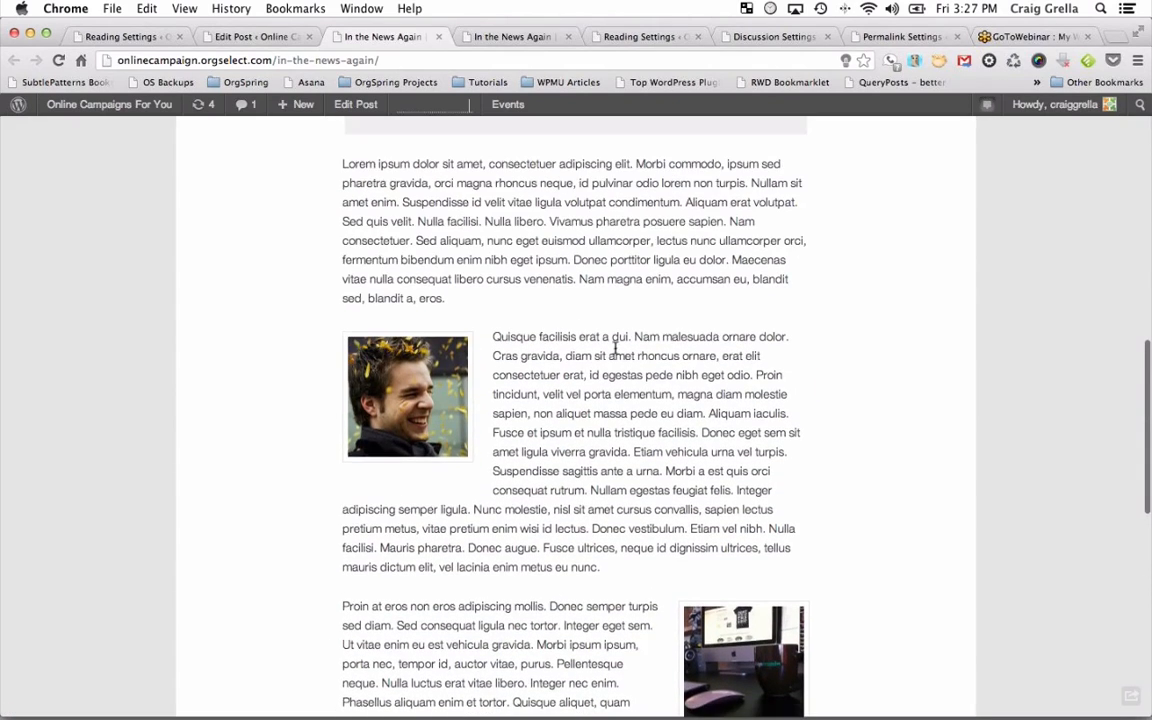
scroll(615, 346, "up", 2)
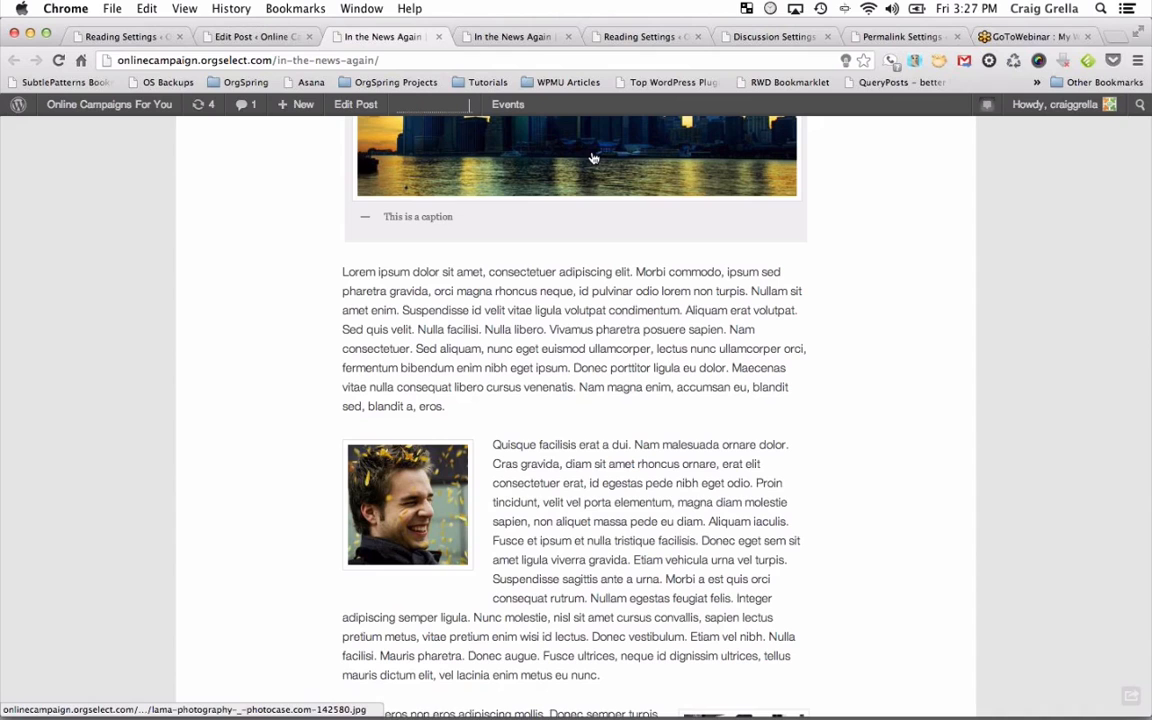
scroll(591, 188, "up", 4)
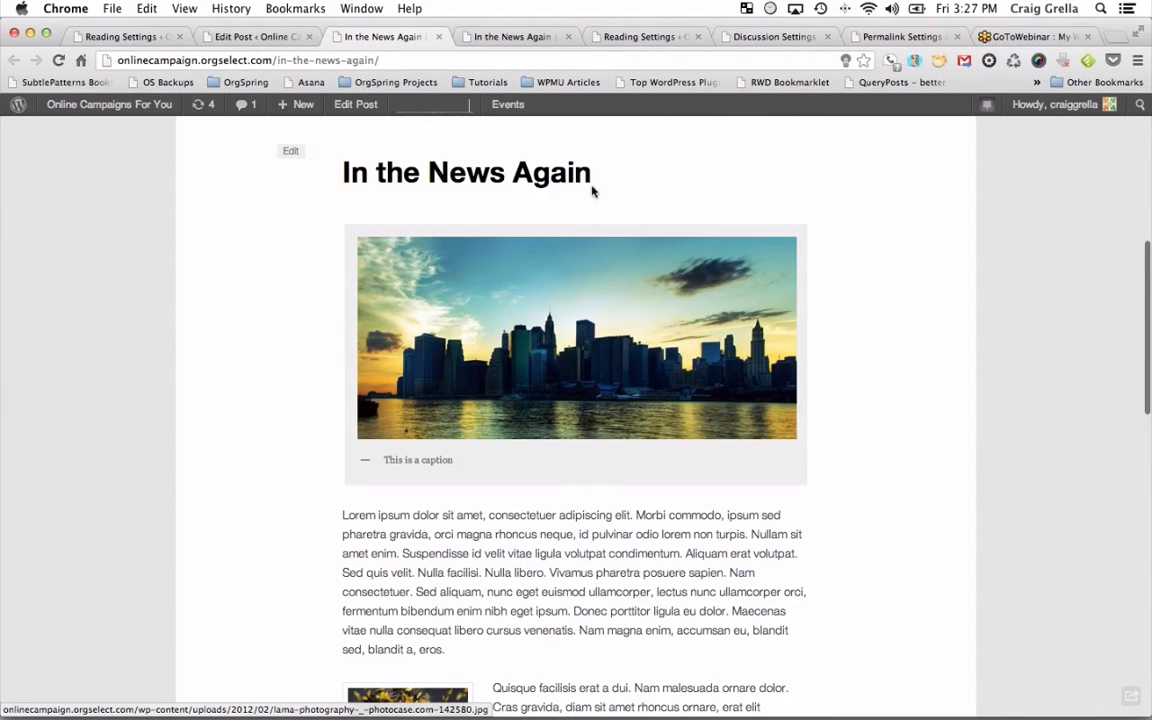
left_click(625, 374)
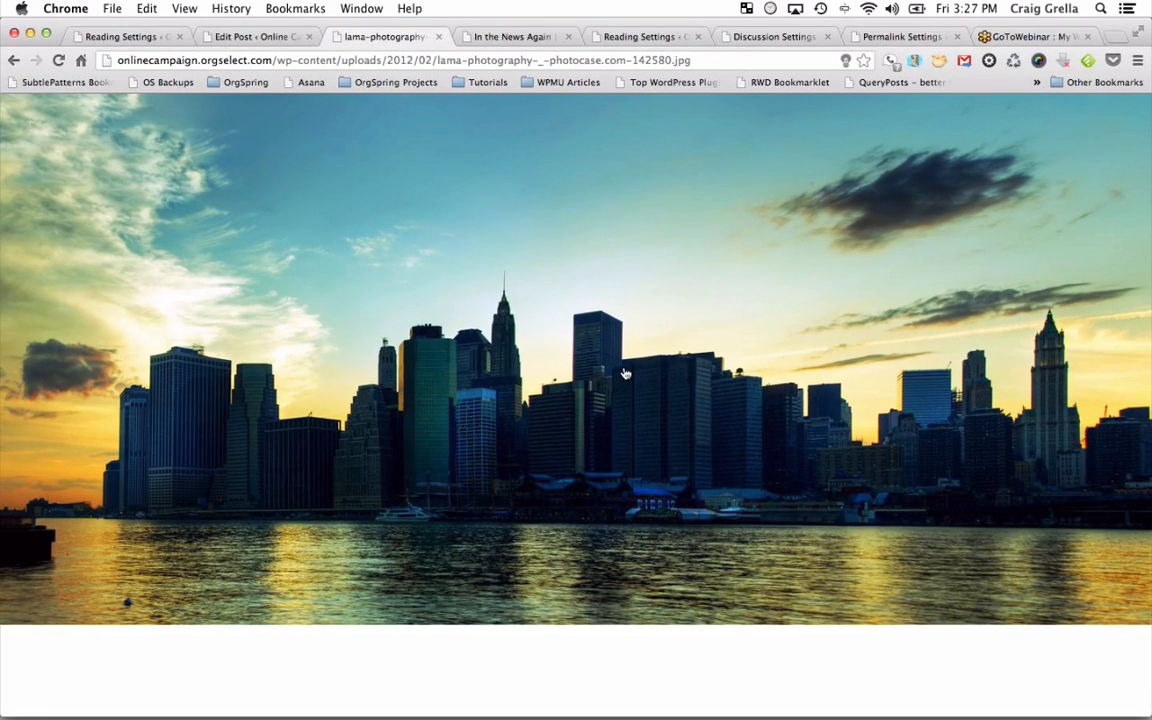
left_click(14, 60)
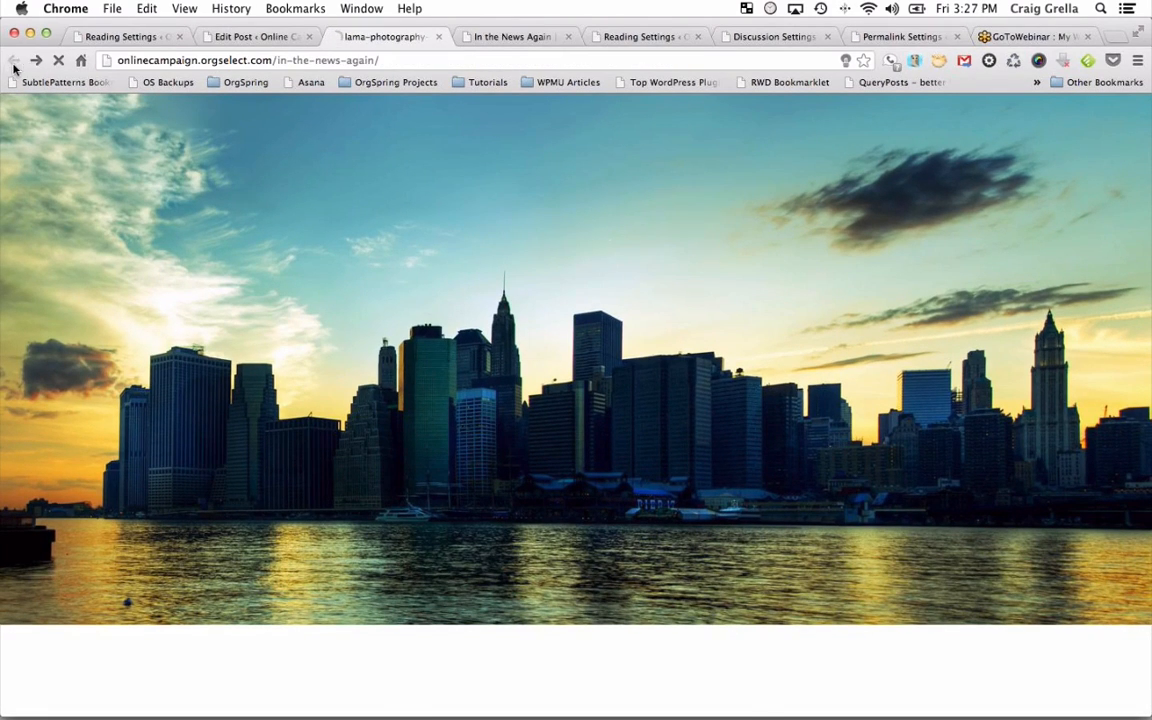
scroll(575, 553, "down", 5)
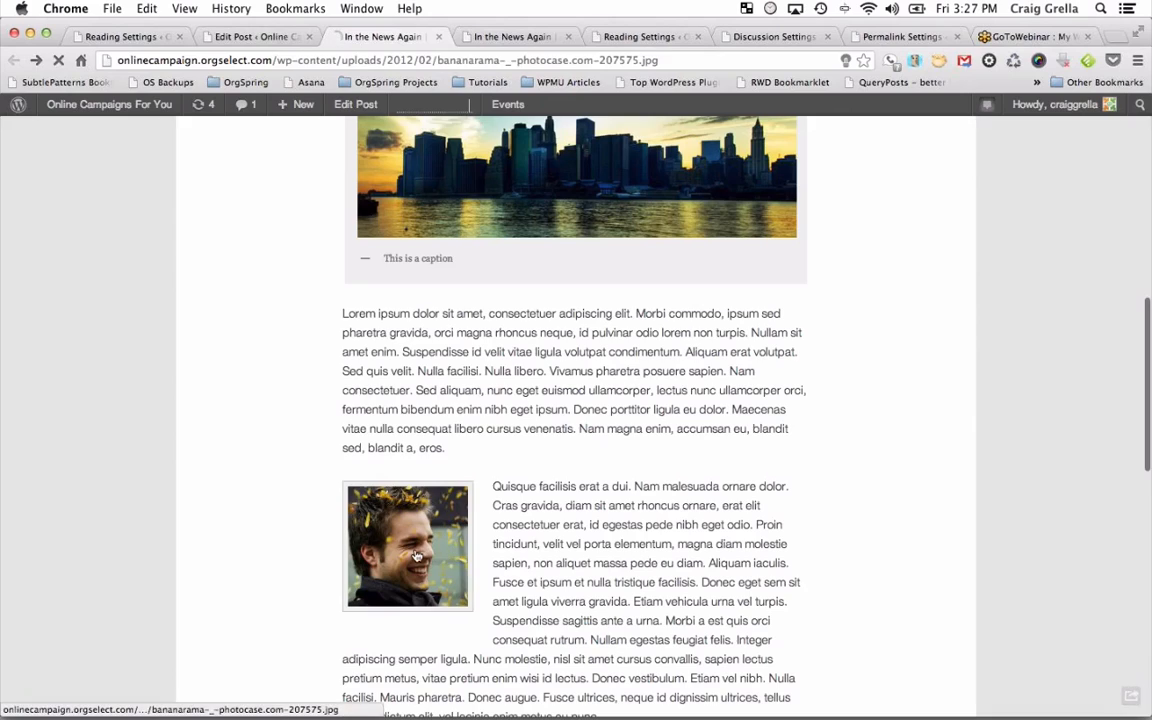
left_click(414, 550)
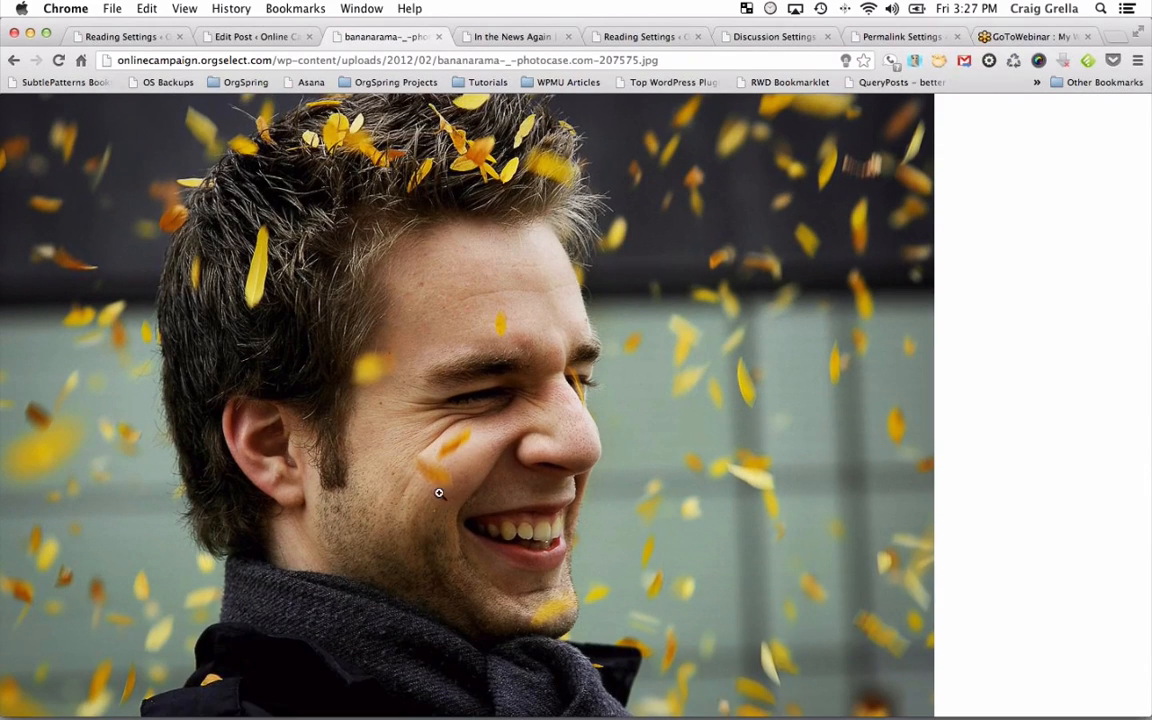
left_click(14, 60)
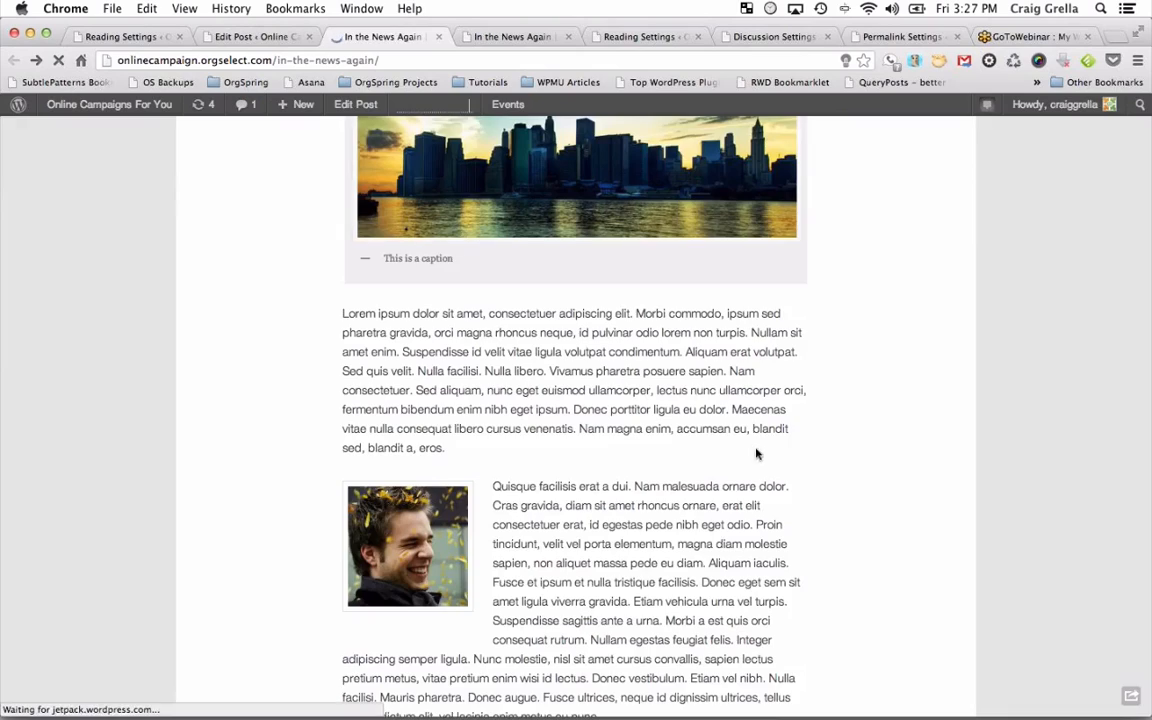
scroll(756, 455, "down", 5)
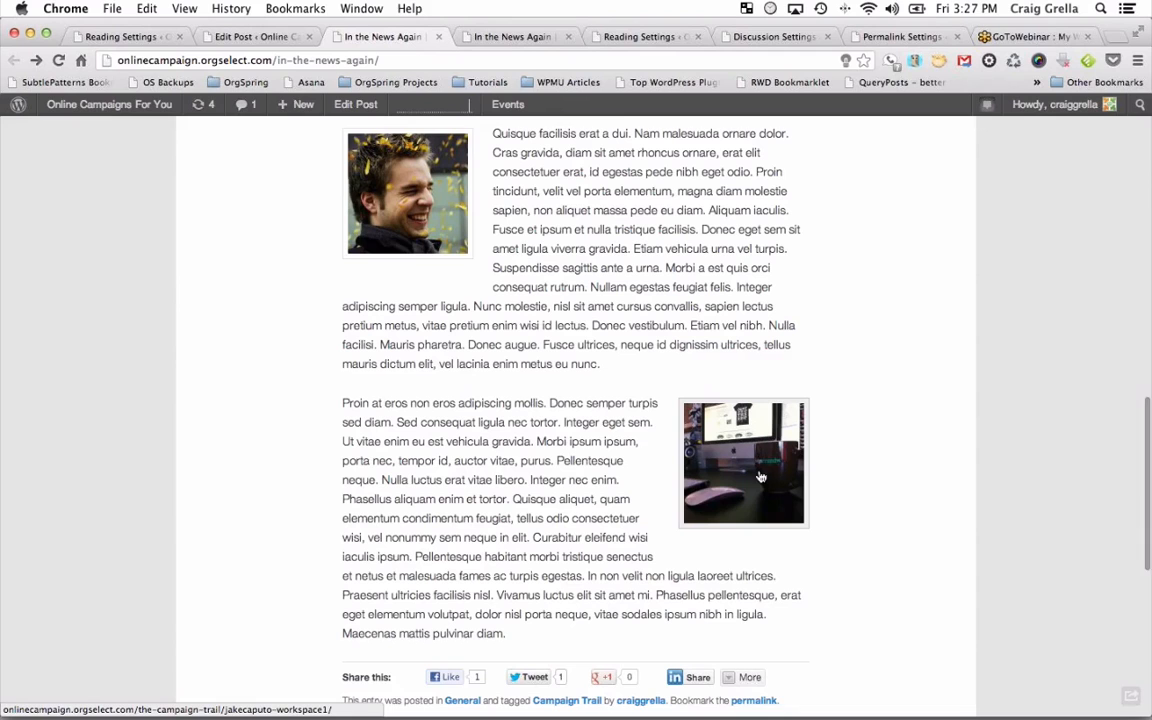
left_click(760, 477)
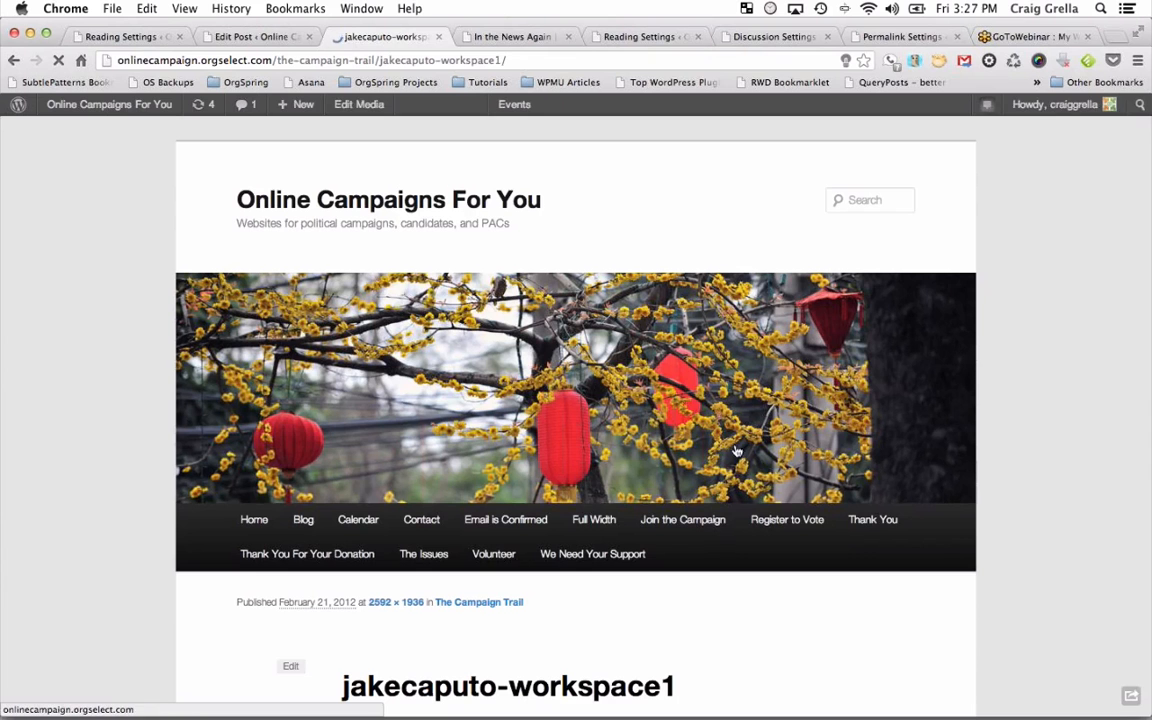
Scroll through the jakecaputo-workspace1 attachment page, then go back to the Edit Post tab.
scroll(735, 449, "down", 10)
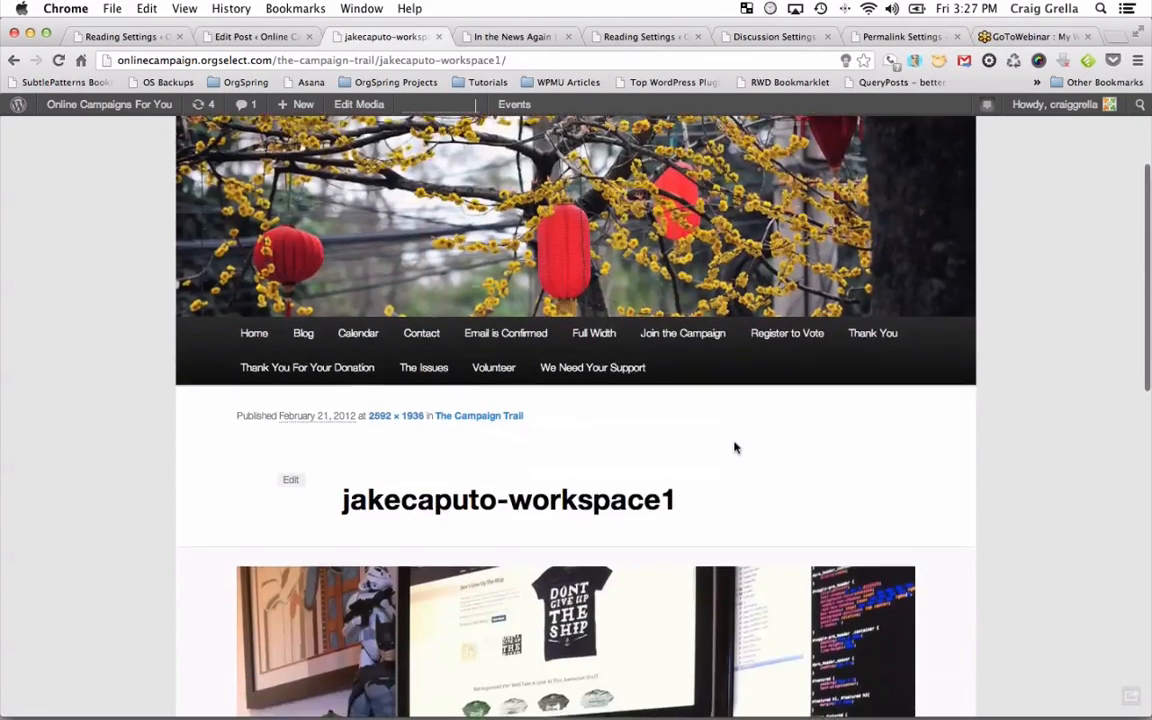
scroll(735, 449, "down", 3)
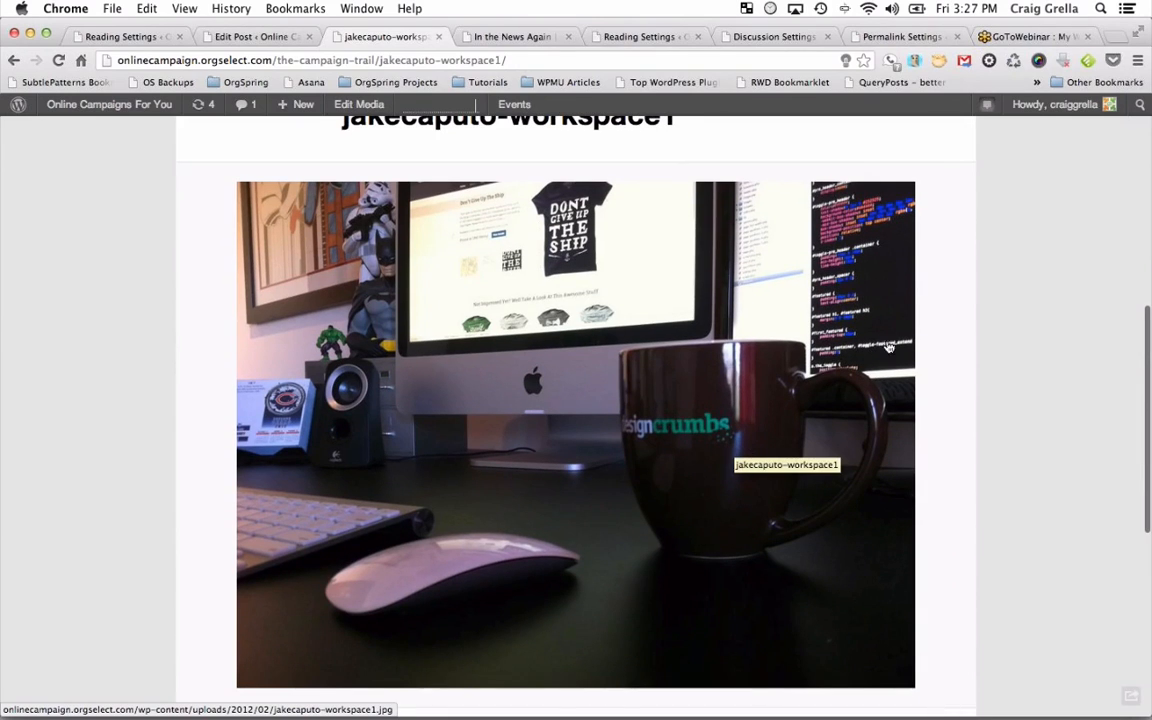
scroll(666, 576, "down", 2)
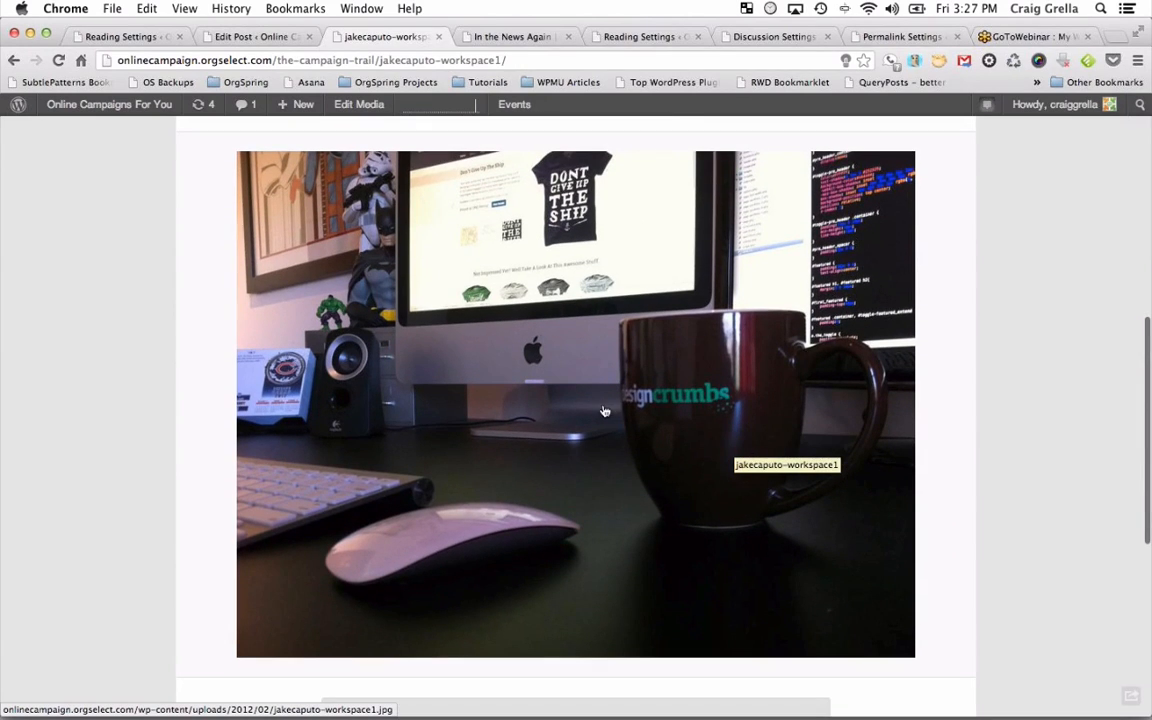
scroll(604, 411, "down", 2)
scroll(625, 360, "up", 1)
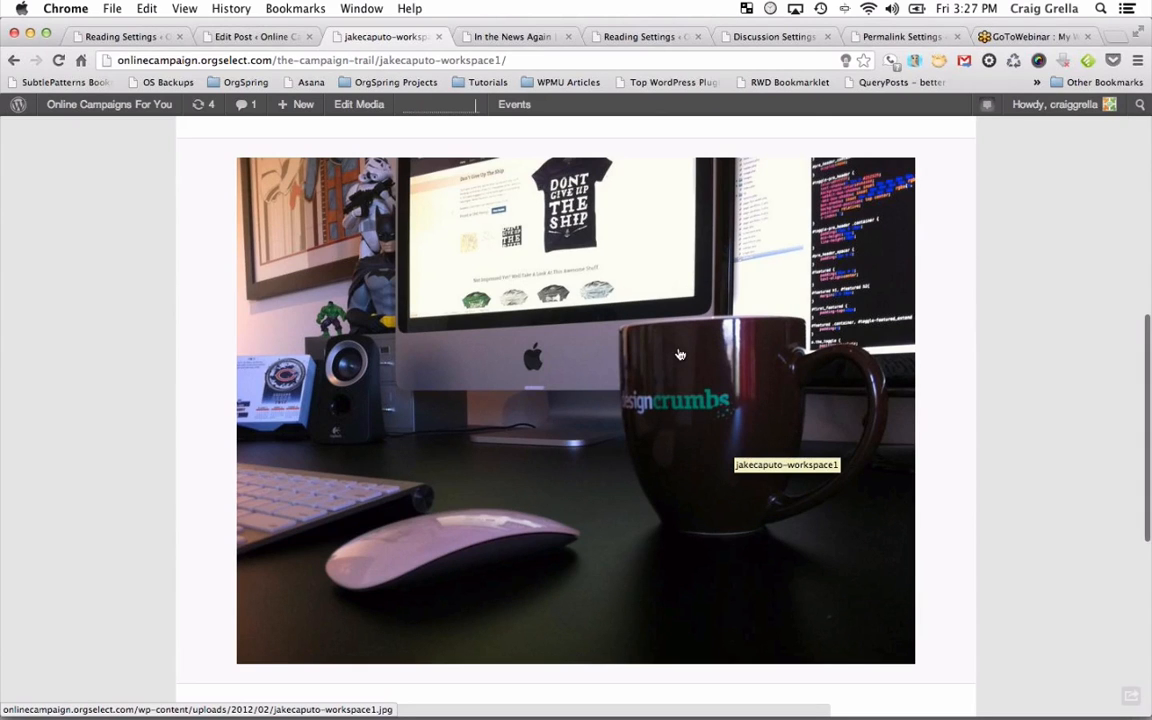
scroll(679, 354, "up", 2)
scroll(679, 354, "down", 5)
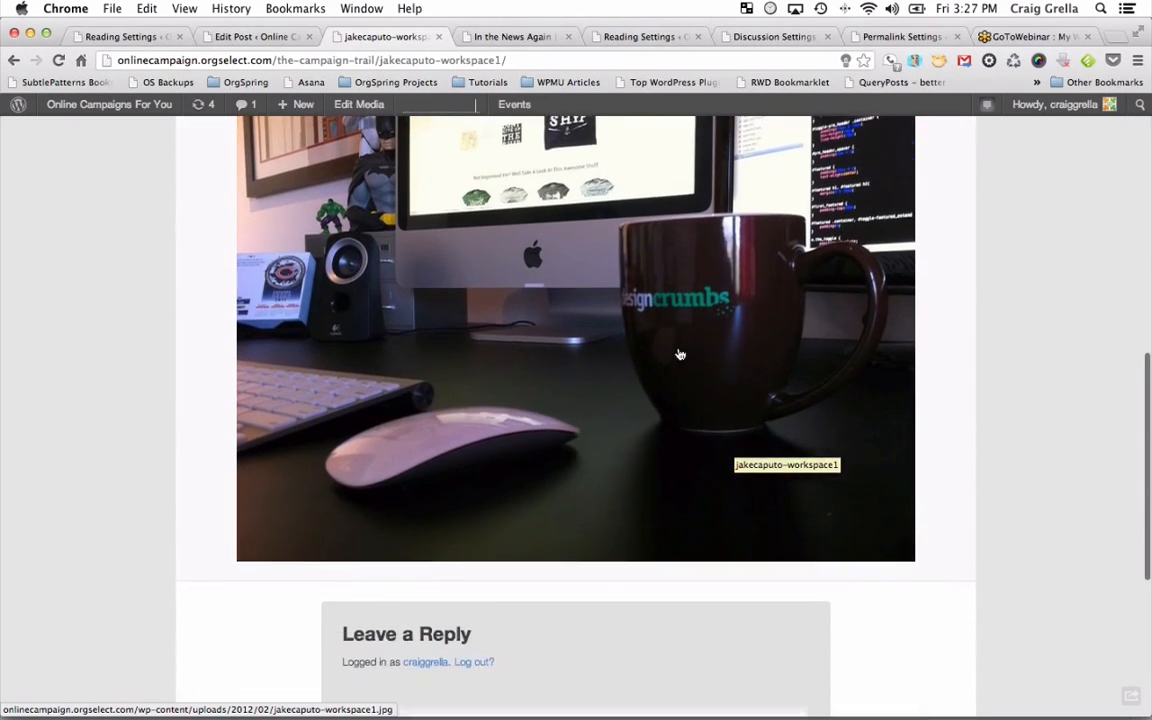
scroll(679, 354, "up", 4)
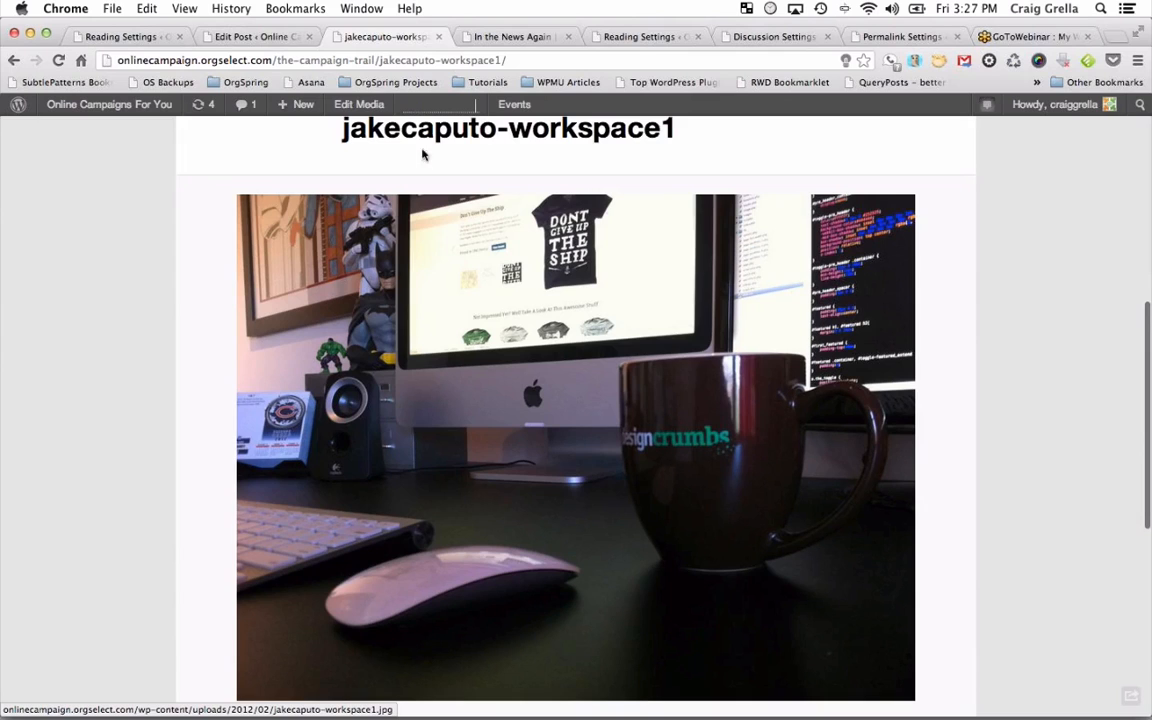
left_click(262, 37)
scroll(520, 390, "down", 3)
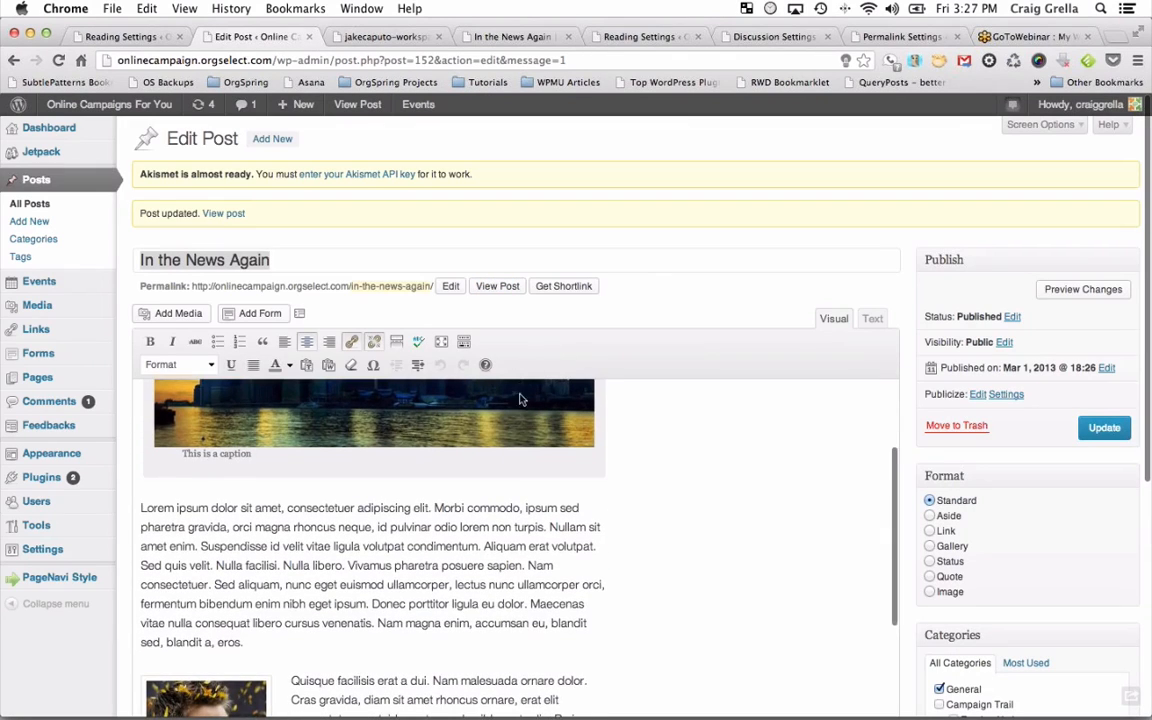
Select the city skyline image and review its Edit Image and Advanced Settings without changes.
left_click(519, 462)
left_click(159, 442)
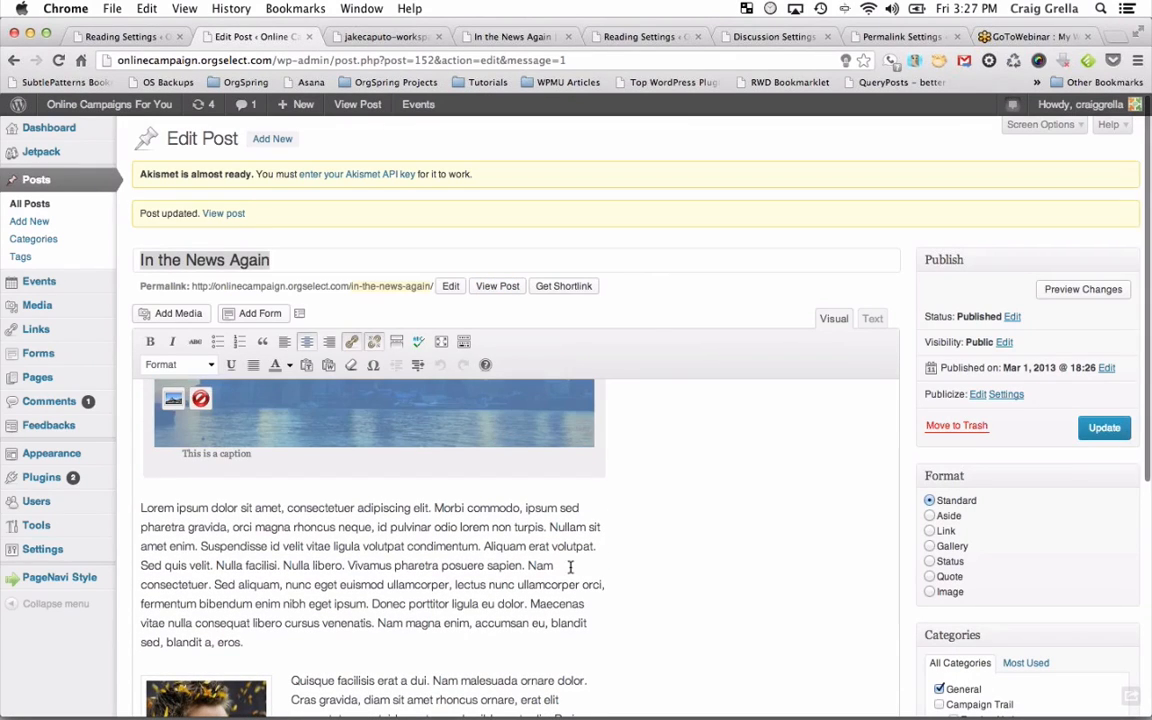
scroll(400, 480, "up", 3)
left_click(321, 474)
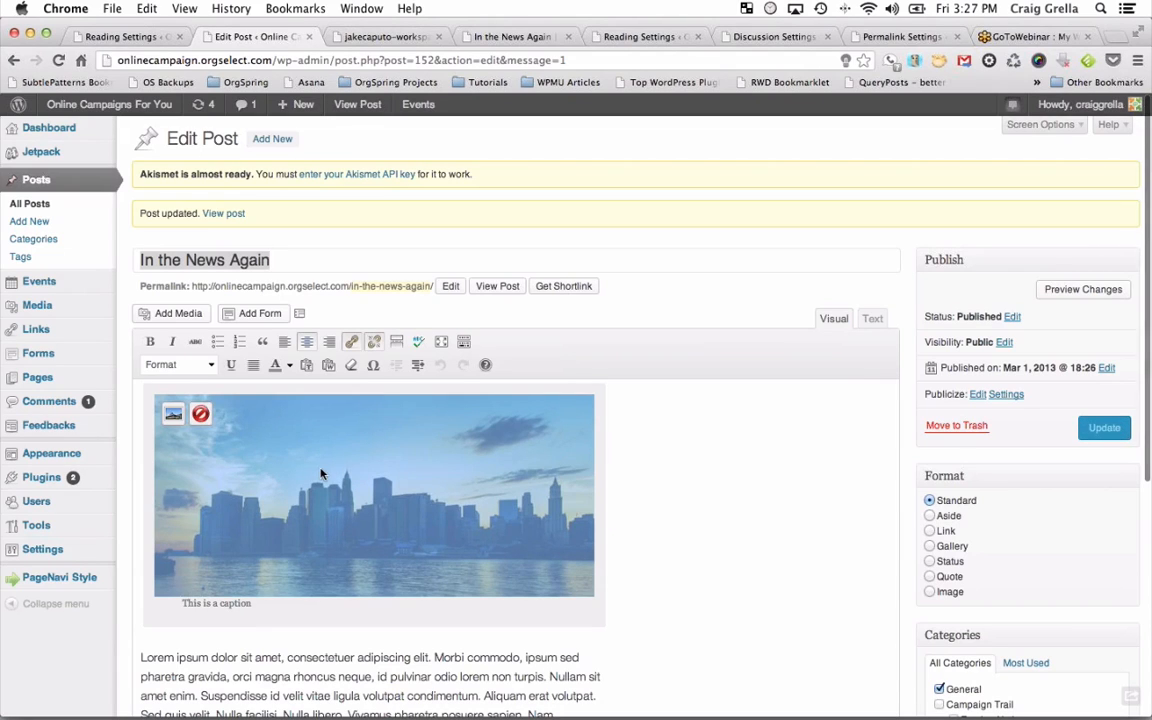
left_click(173, 416)
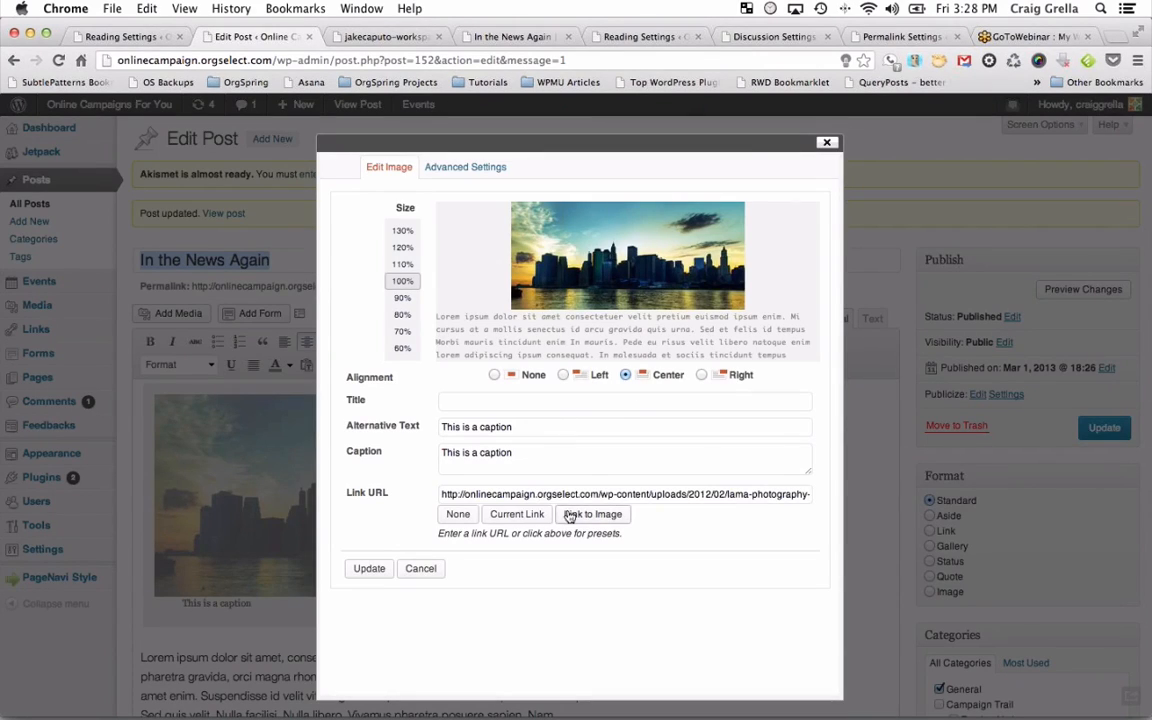
left_click(488, 167)
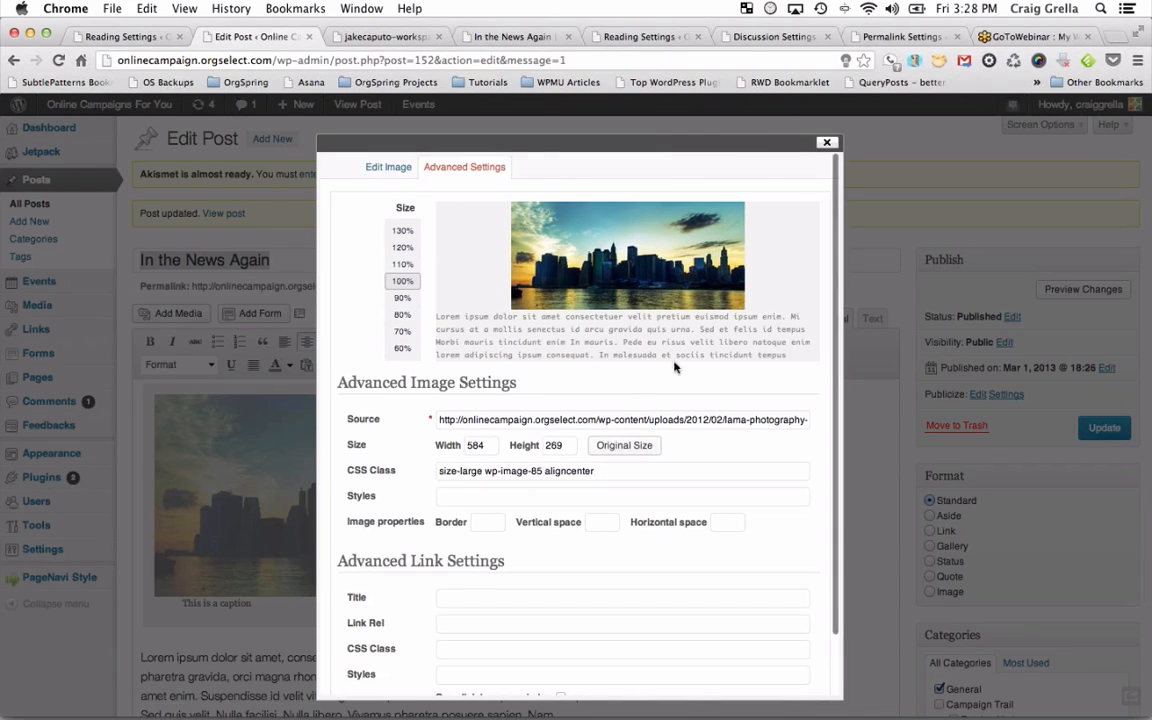
left_click(827, 142)
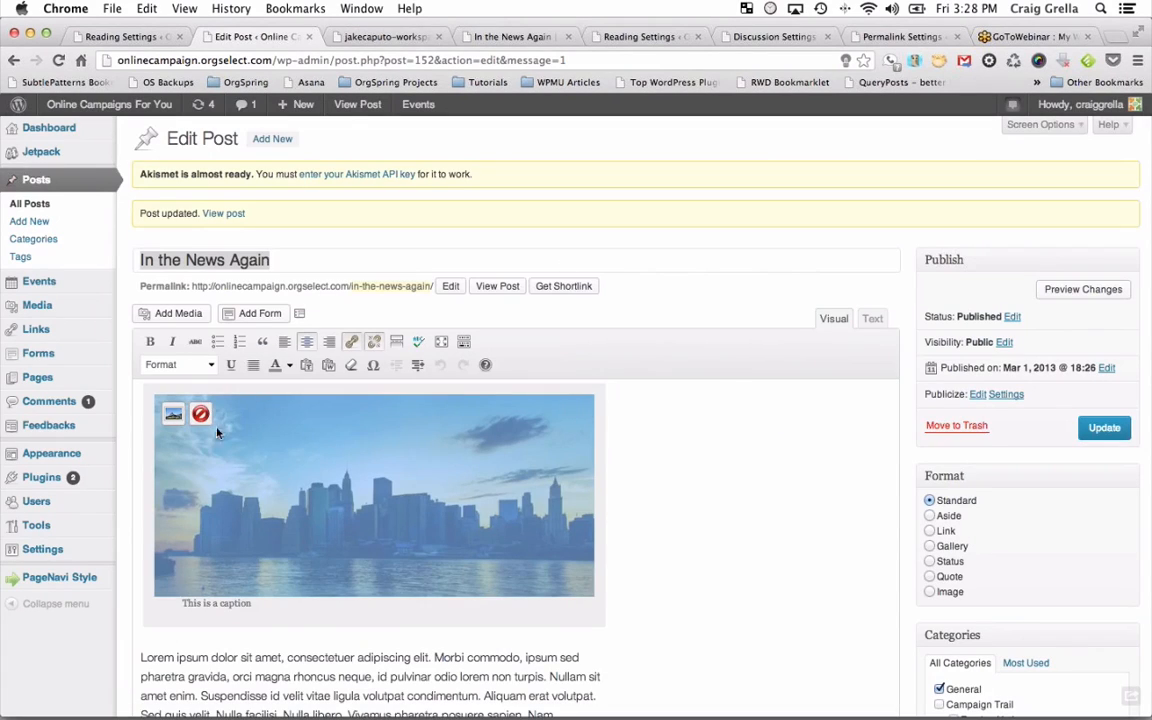
Delete the skyline image and add a blank paragraph above the first paragraph.
left_click(200, 411)
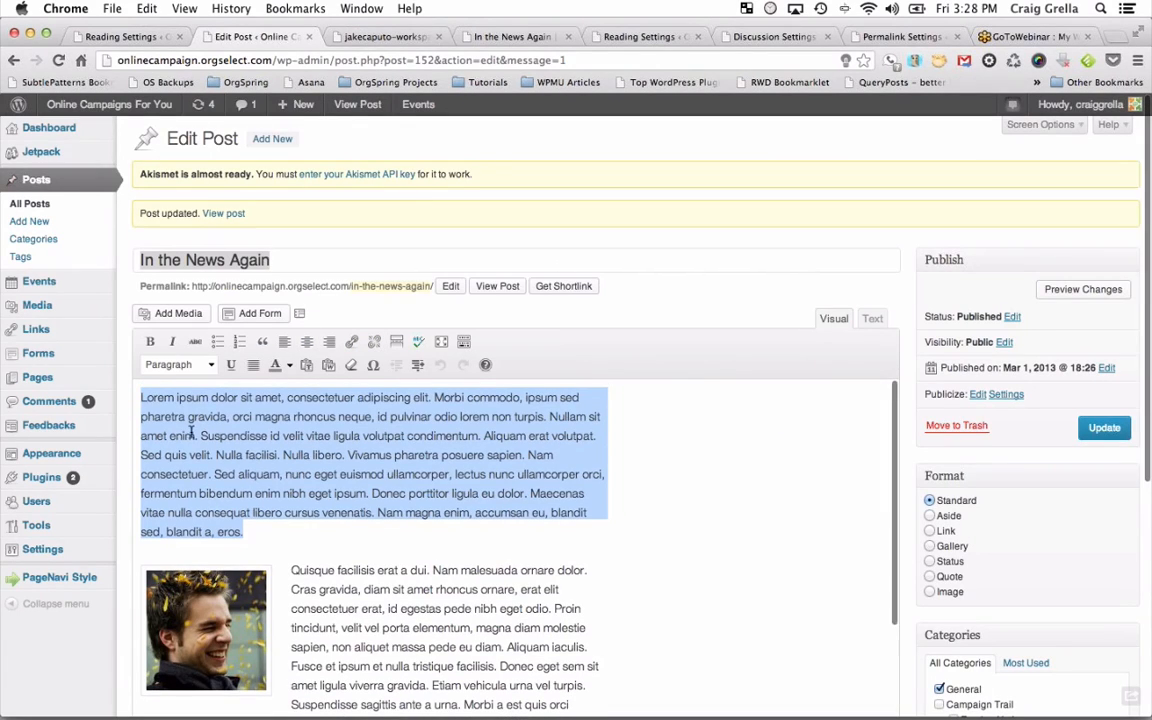
left_click(141, 398)
key("Return")
key("Return")
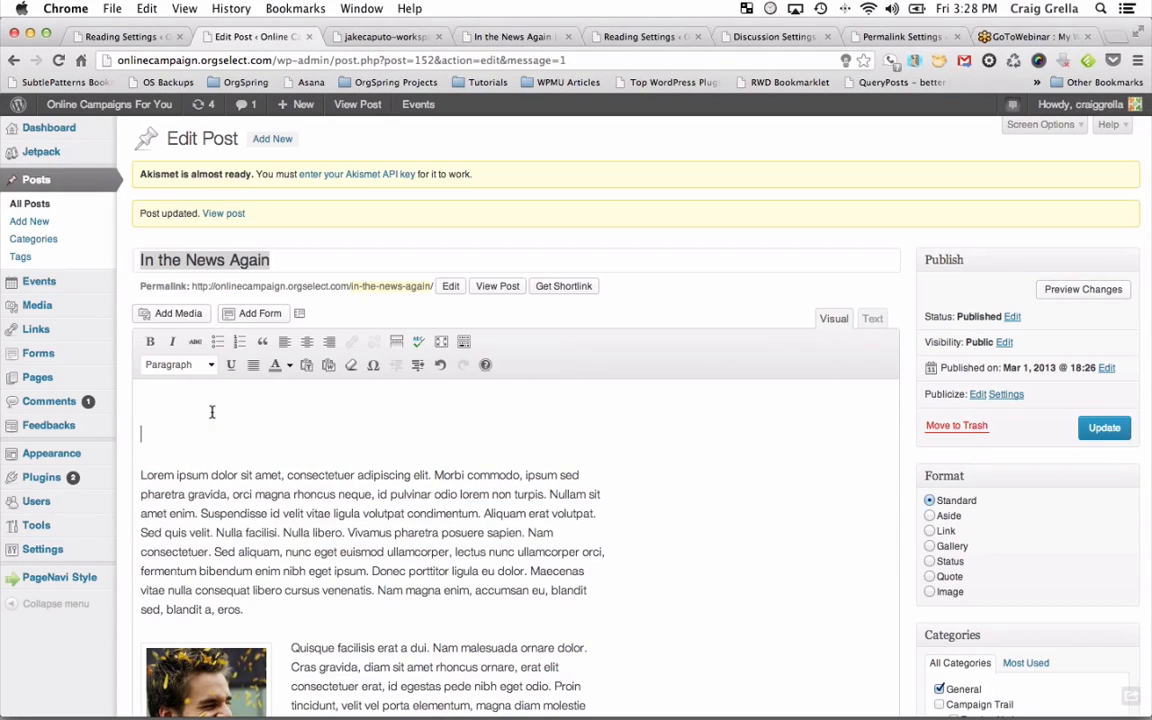
Select the office, pen, CAMPAIGN logo, dc icon, smiling man and workspace images in the media library.
left_click(158, 313)
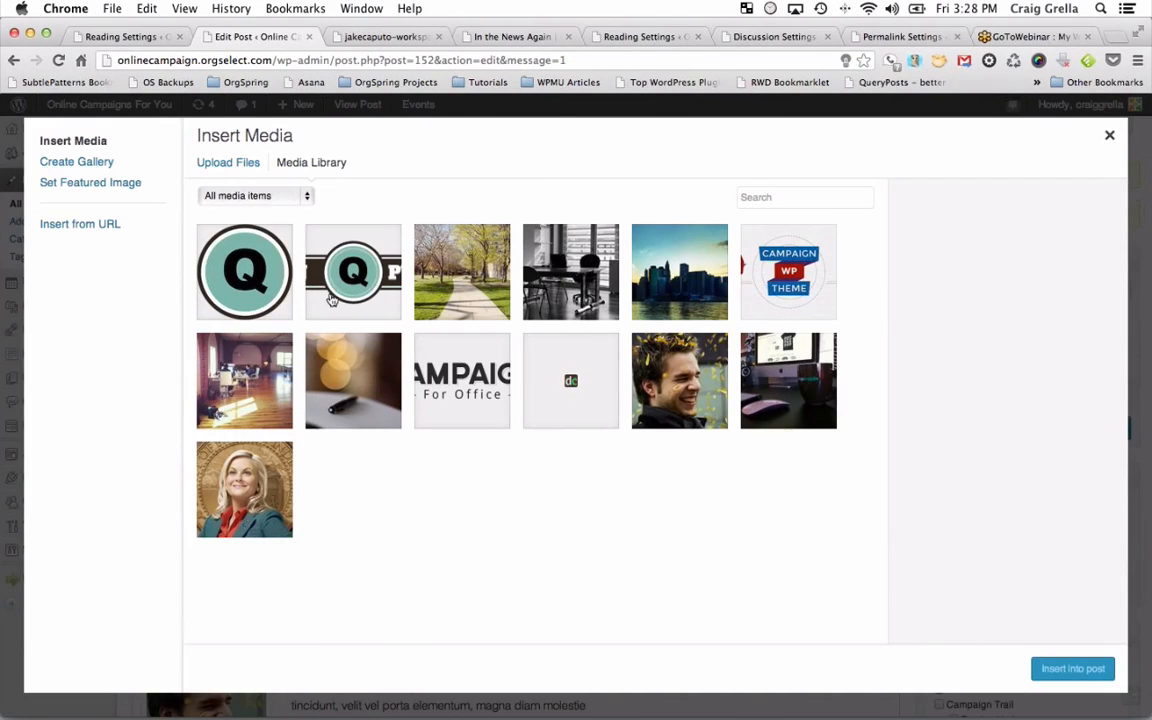
left_click(270, 388)
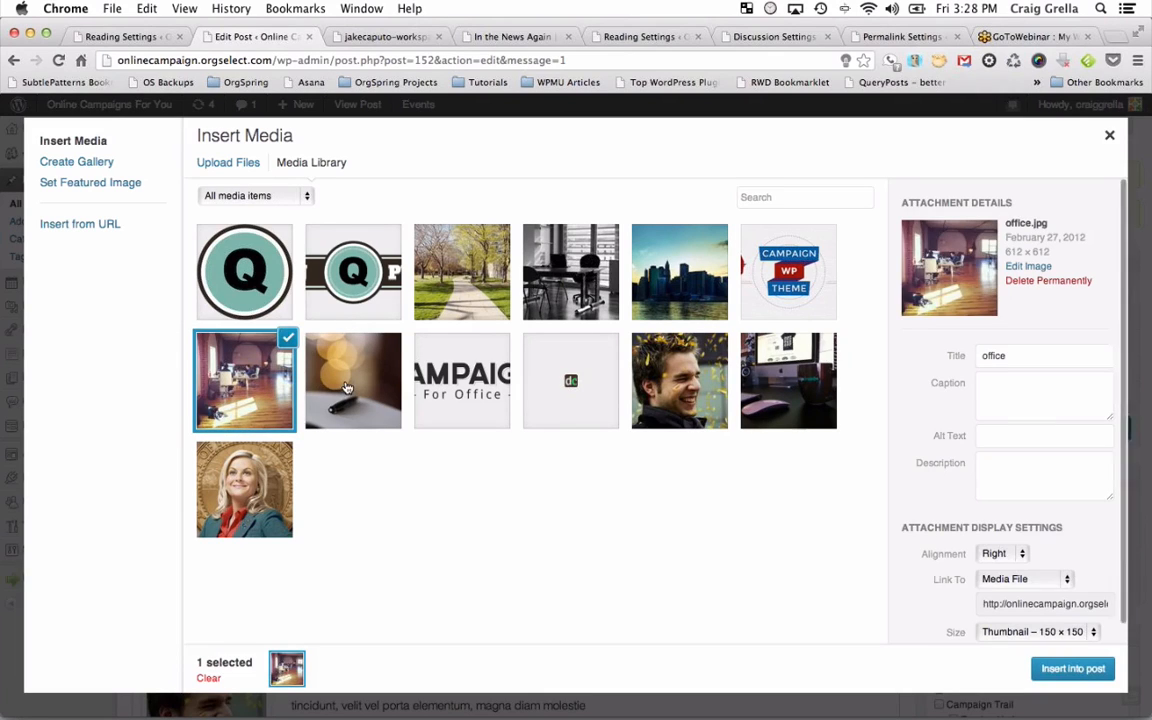
left_click(335, 388)
left_click(253, 388)
left_click(335, 388, "shift")
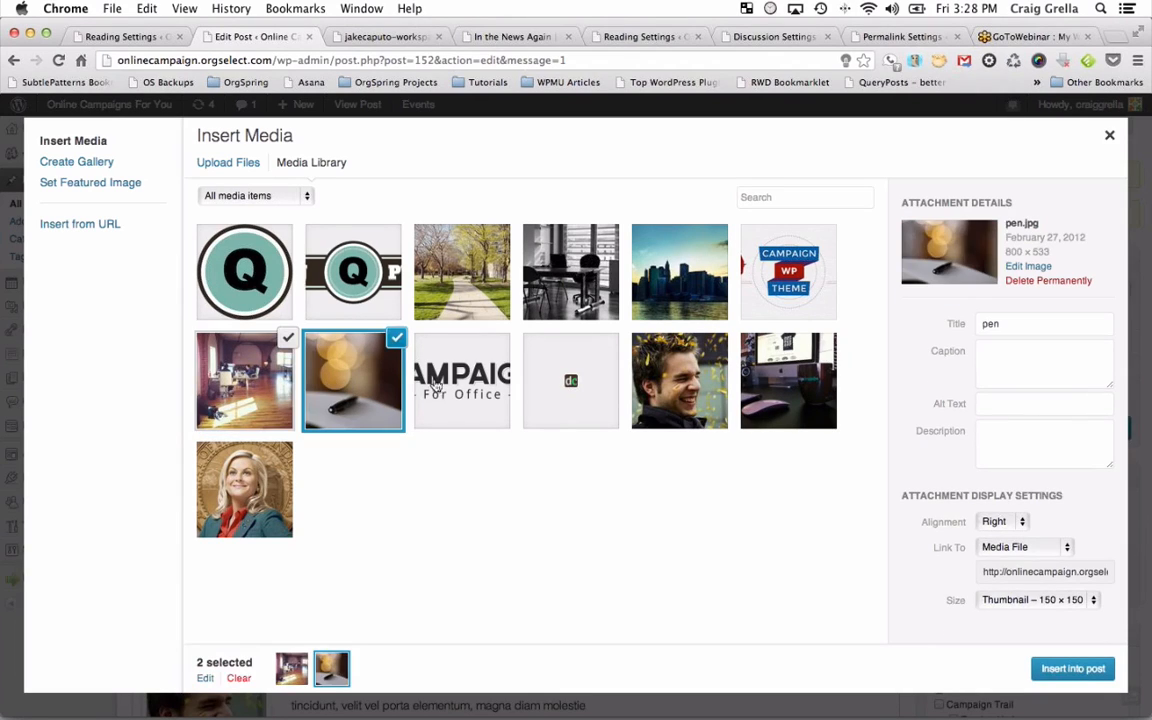
left_click(480, 378, "shift")
left_click(565, 380, "shift")
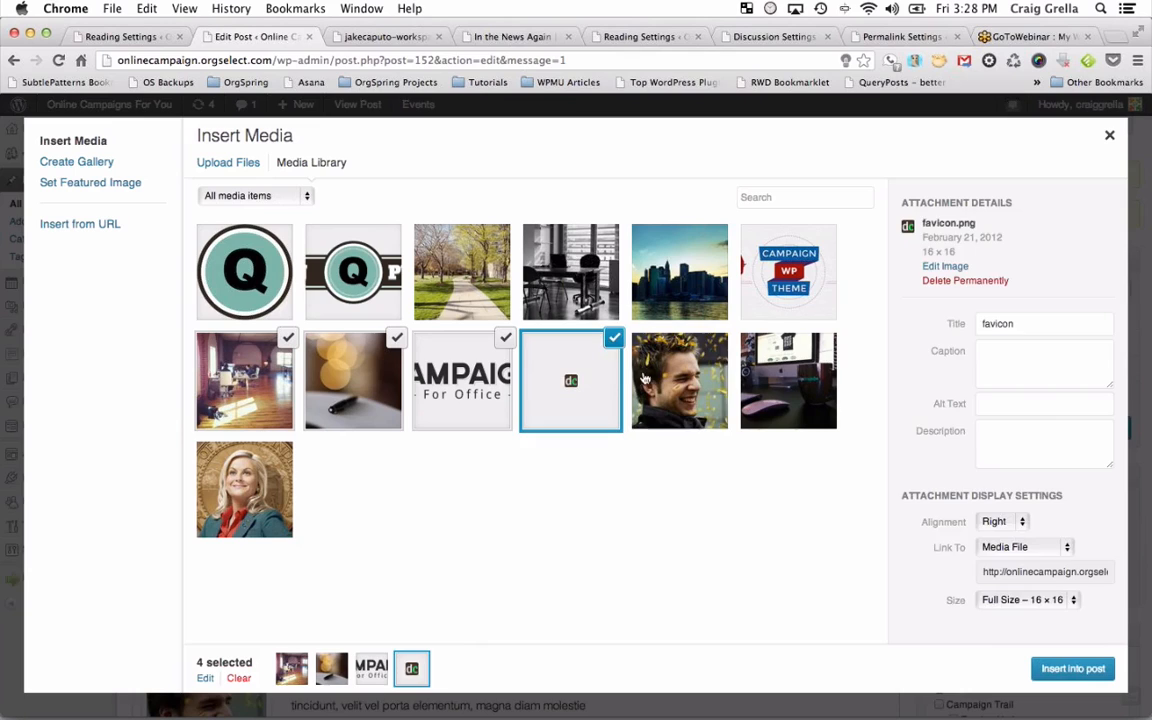
left_click(657, 378, "shift")
left_click(771, 387, "shift")
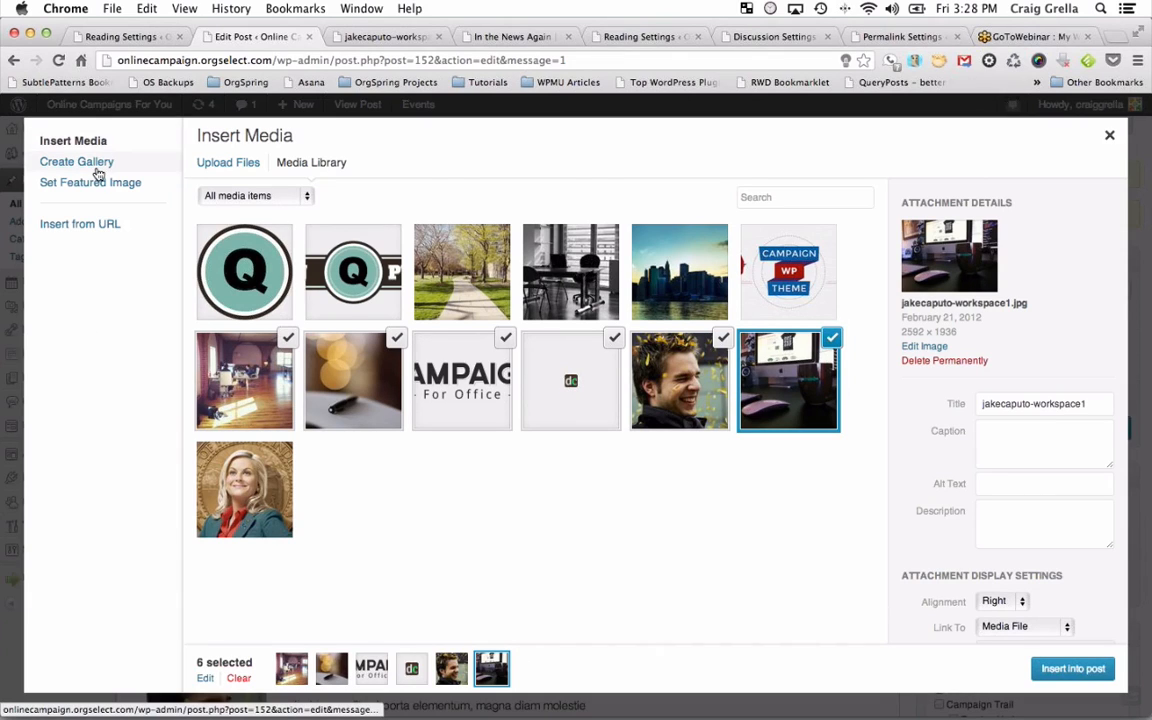
Insert a Default-type gallery of the six images, 2 columns, linking to attachment pages.
left_click(98, 165)
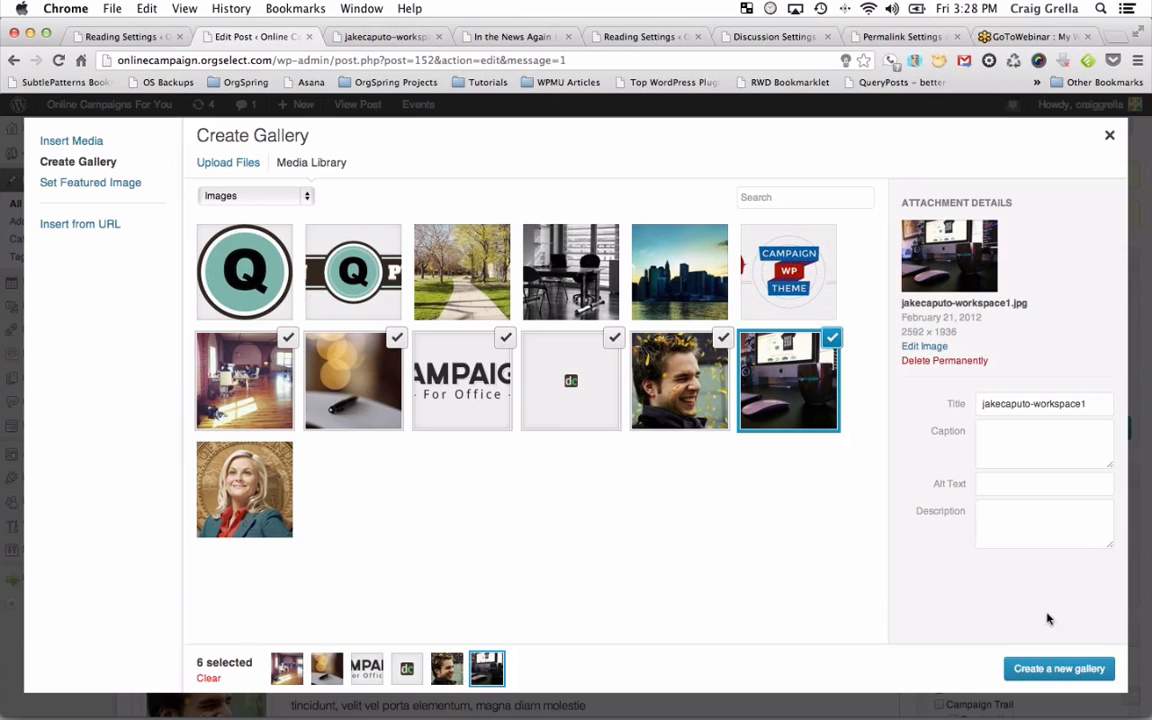
left_click(1080, 669)
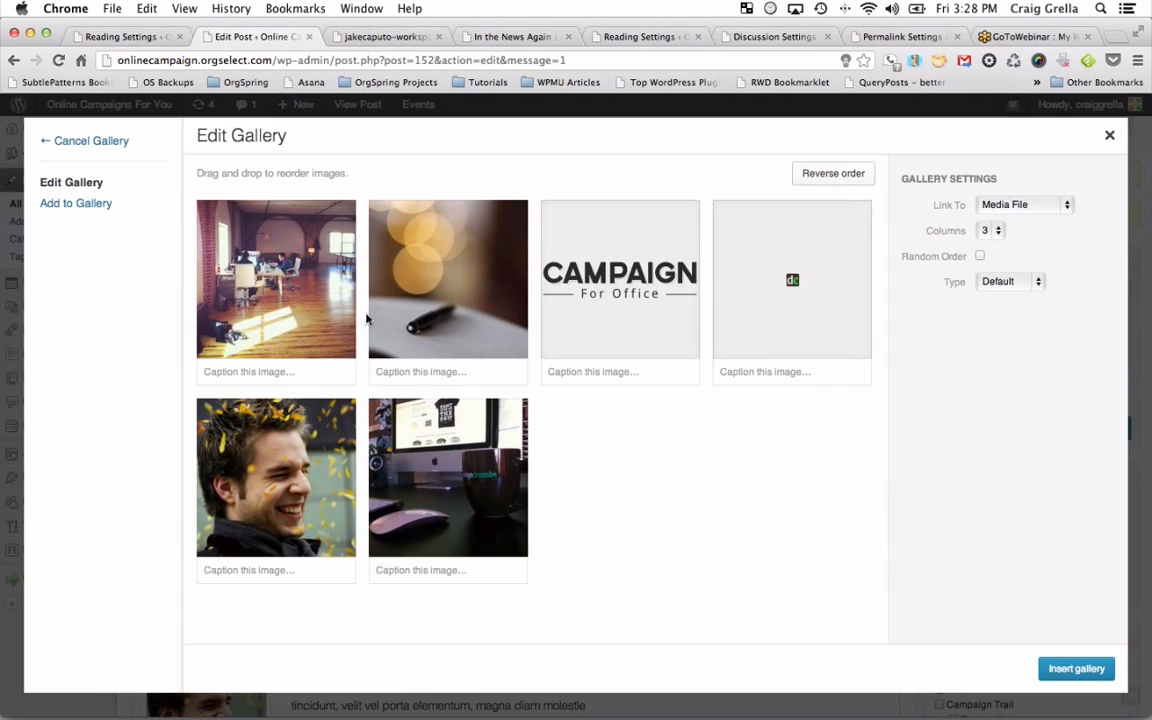
left_click(1020, 204)
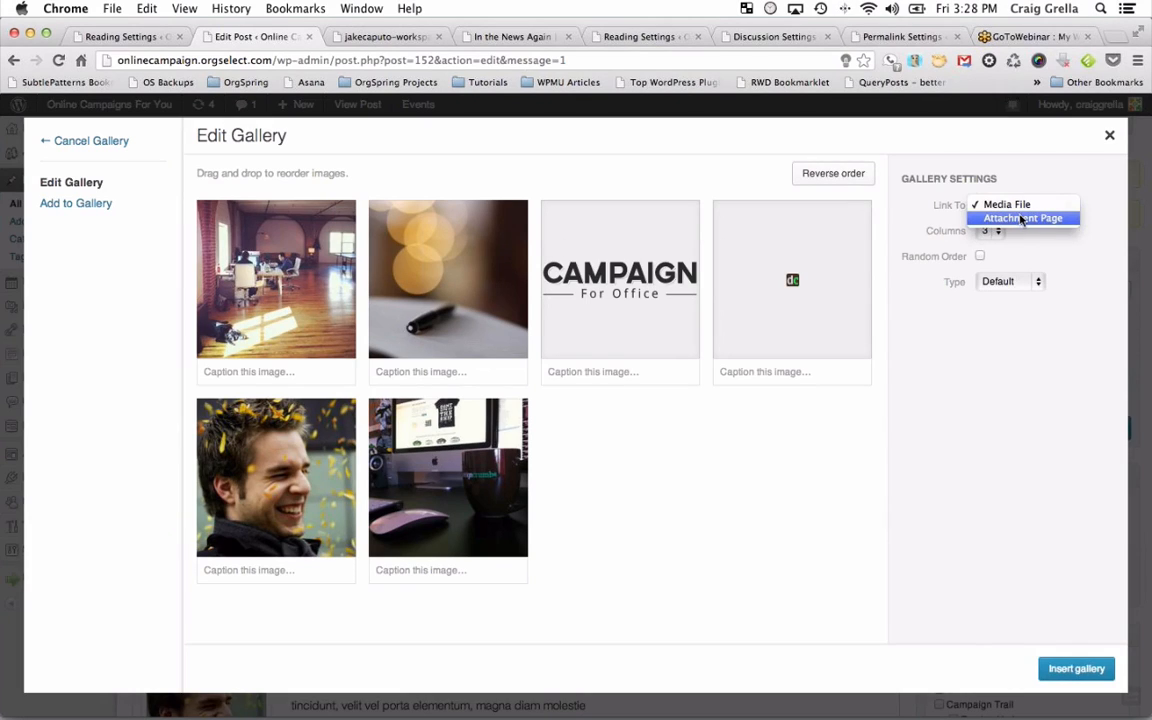
left_click(1022, 218)
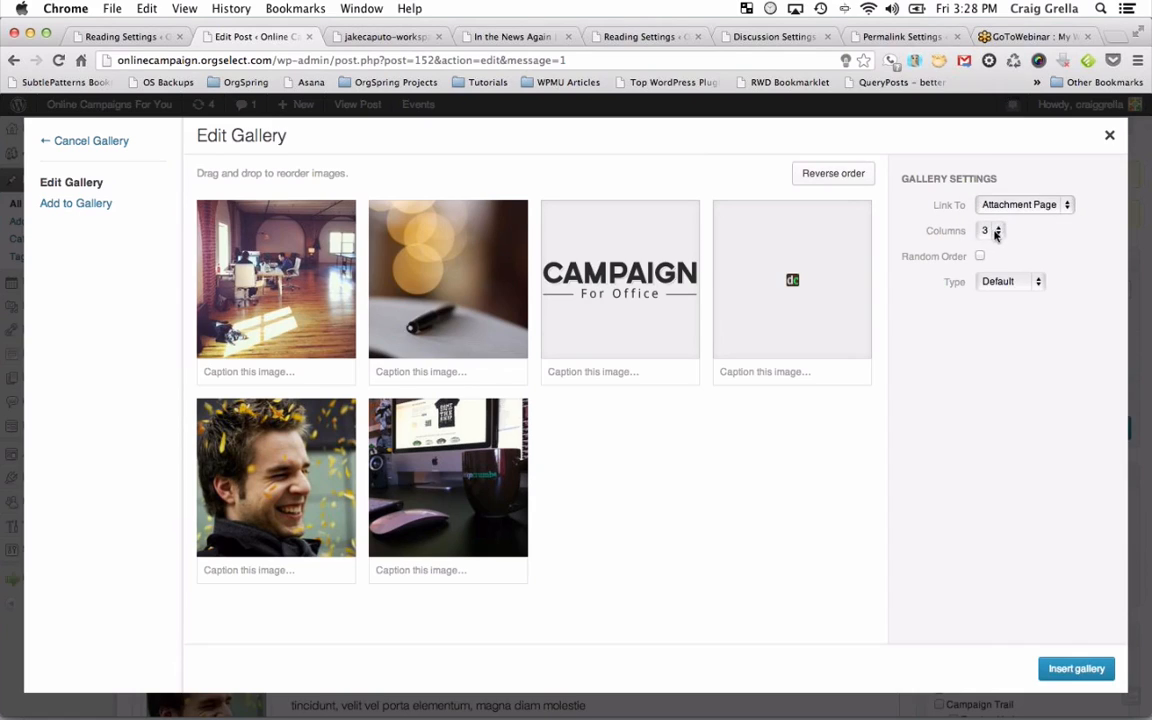
left_click(998, 233)
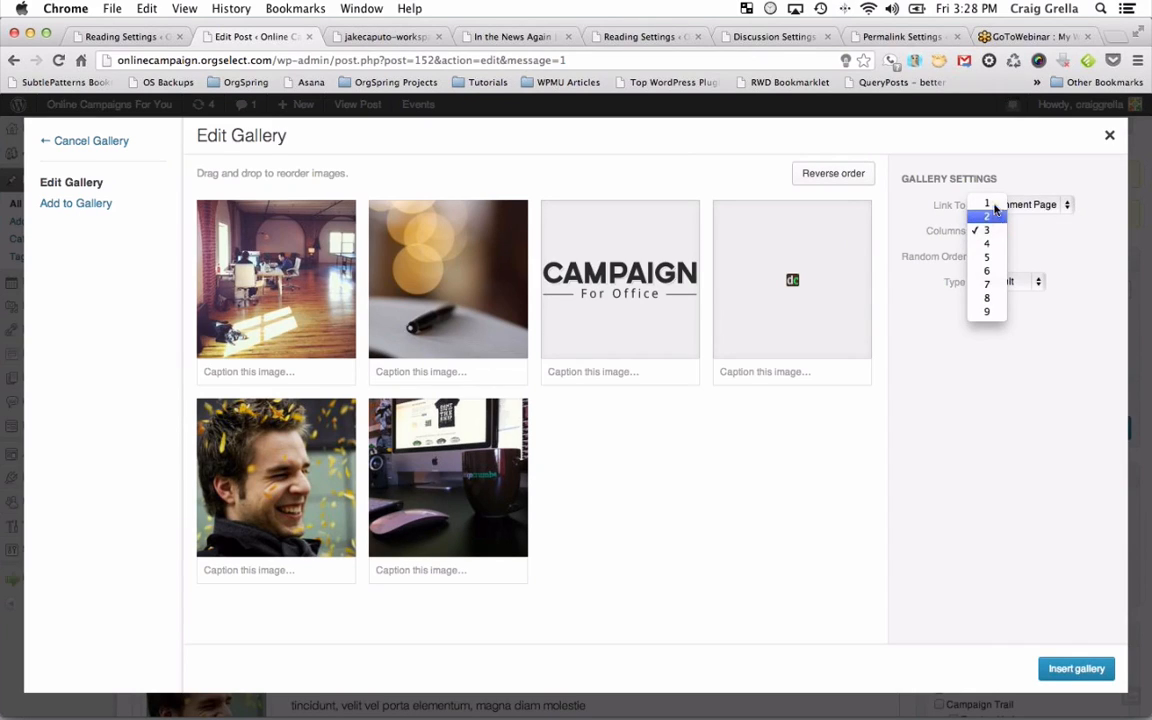
left_click(995, 221)
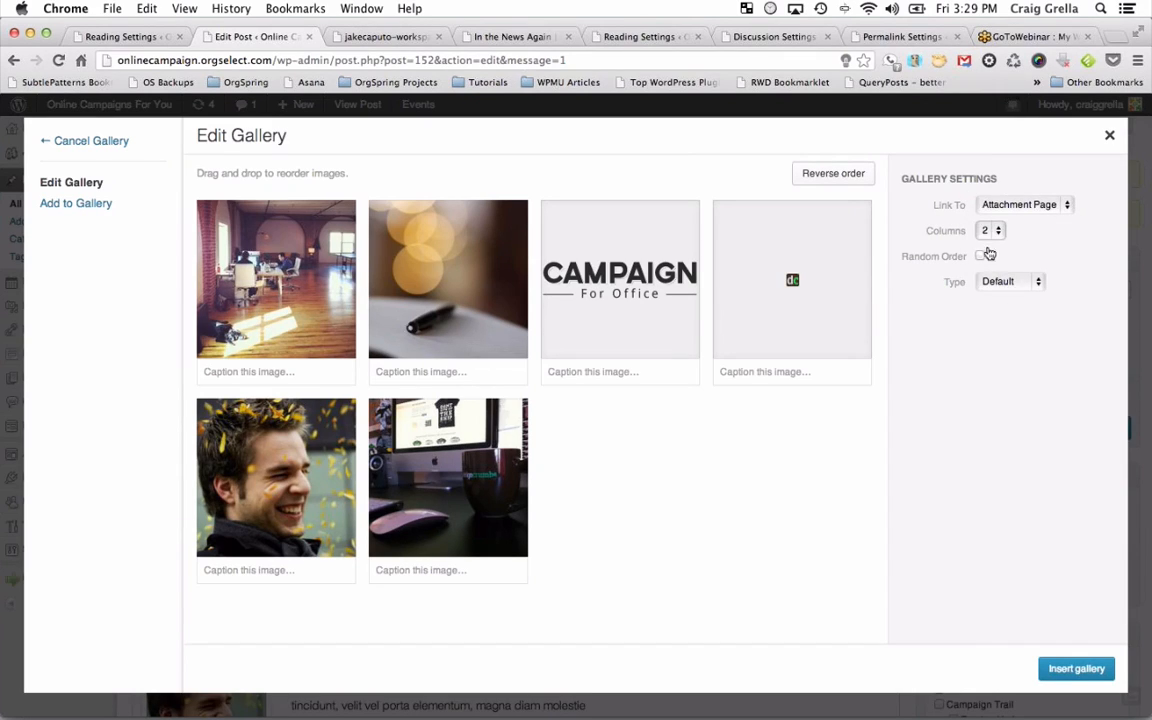
left_click(1003, 286)
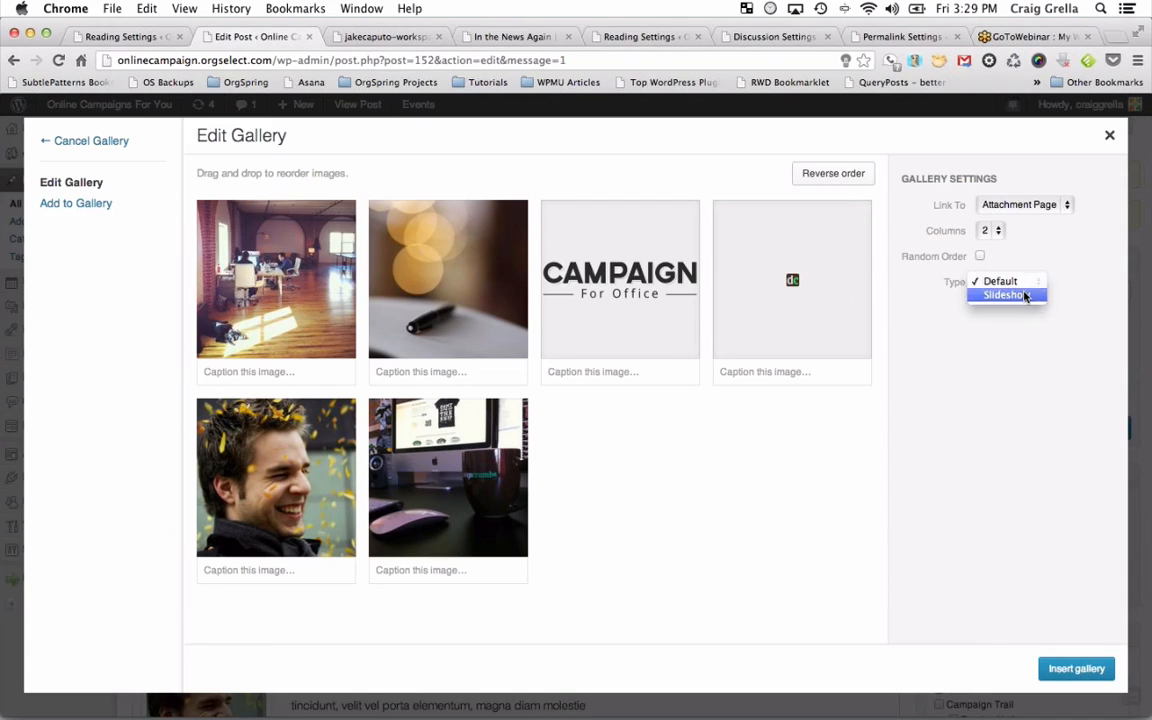
left_click(1025, 295)
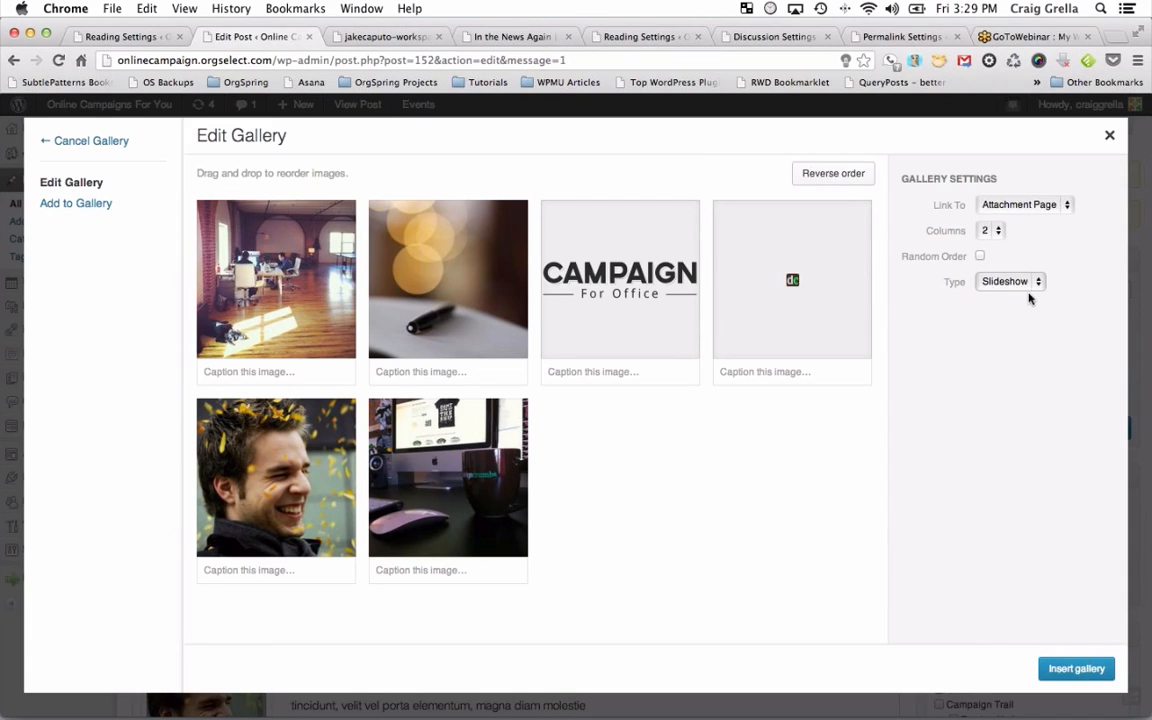
left_click(1028, 286)
left_click(1022, 268)
left_click(1065, 669)
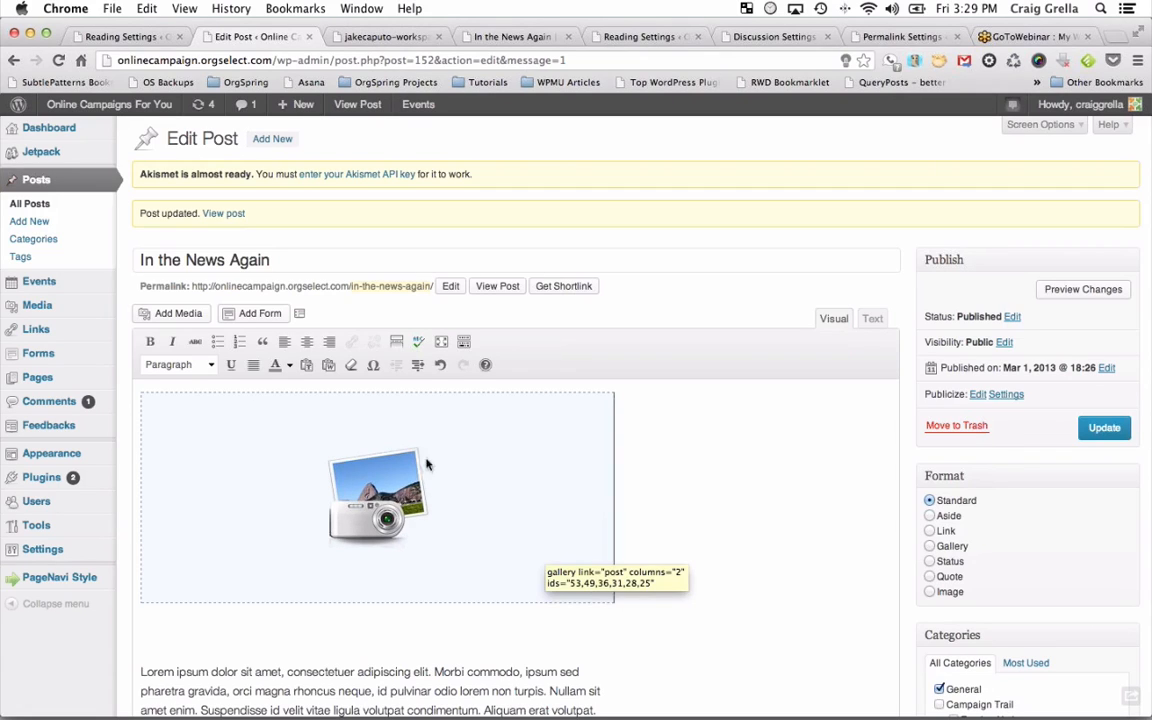
Update the post and close the old attachment-page and 'In the News Again' tabs.
left_click(1104, 428)
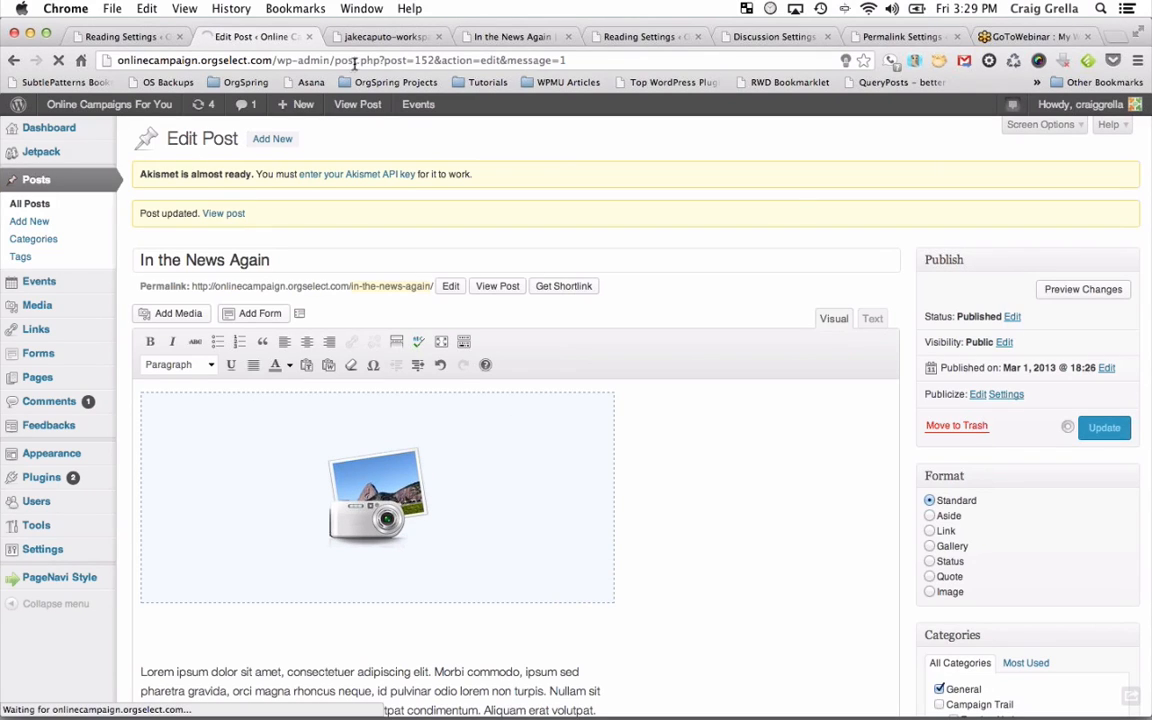
left_click(438, 36)
left_click(438, 36)
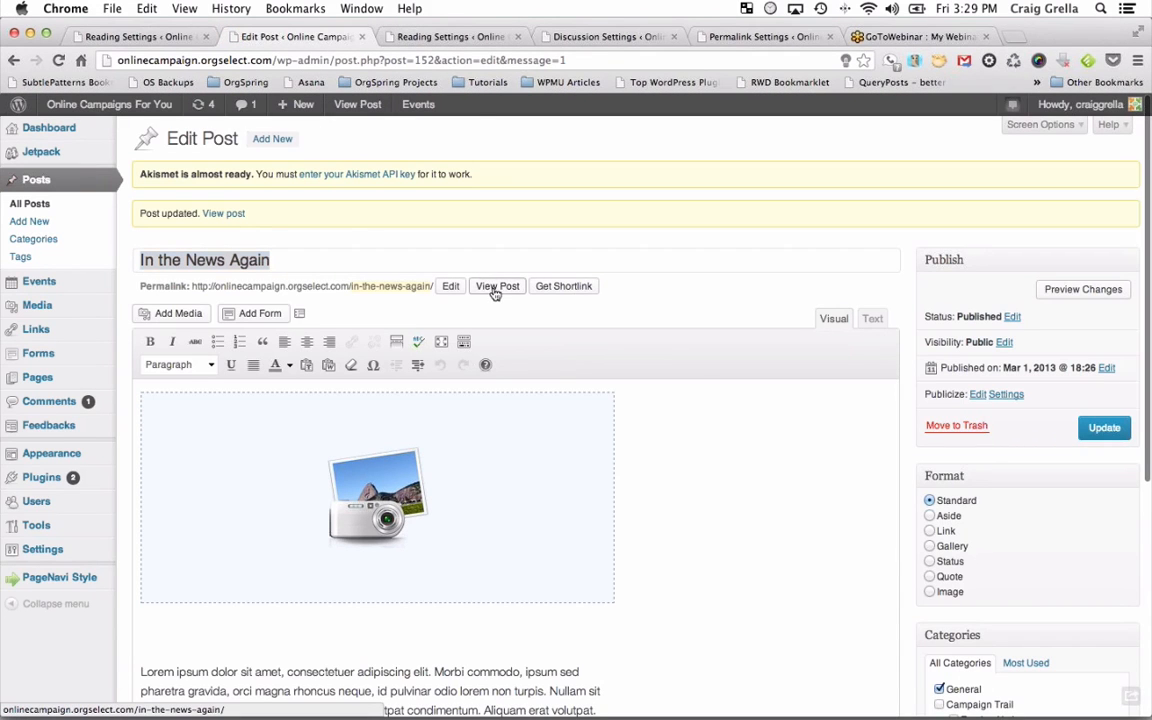
View the live post's gallery, visit the office photo's attachment page, and return.
left_click(495, 288)
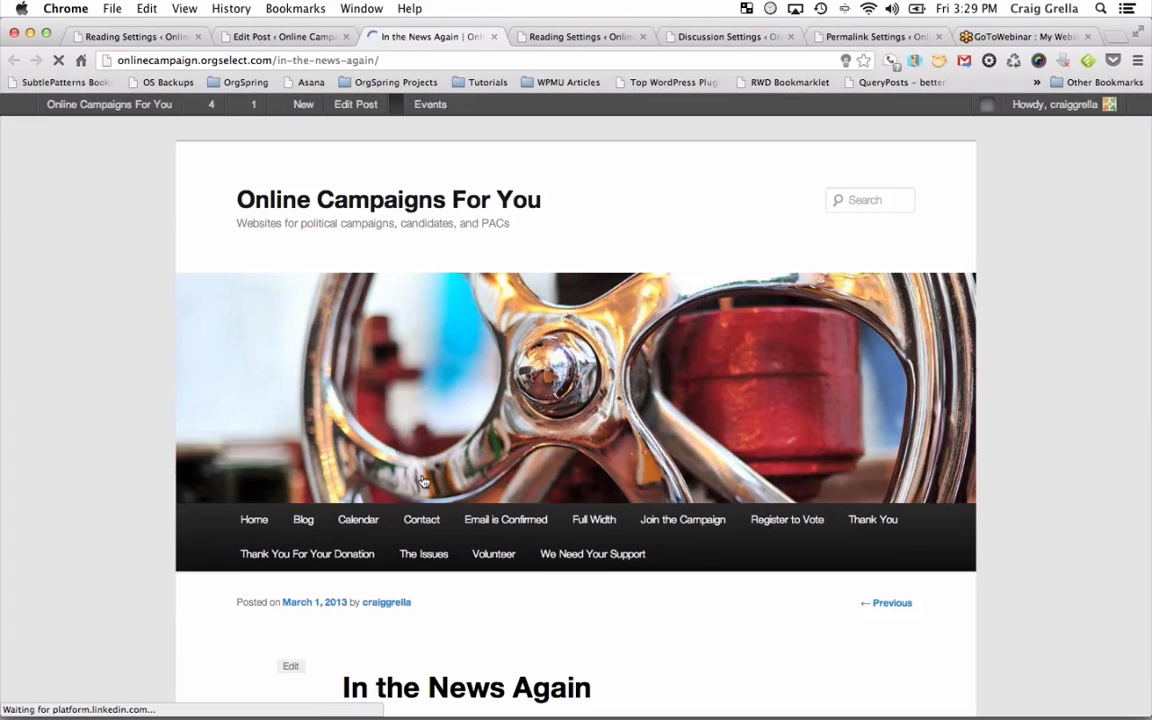
scroll(423, 480, "down", 5)
scroll(423, 483, "down", 3)
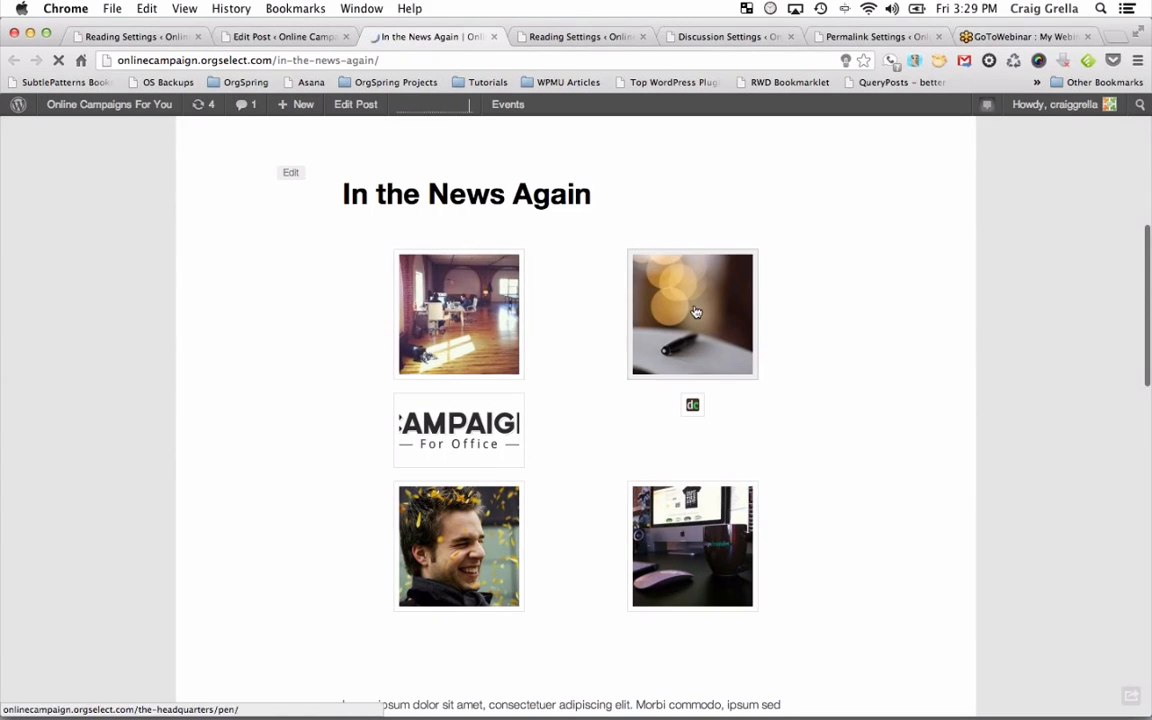
left_click(490, 312)
scroll(511, 315, "down", 10)
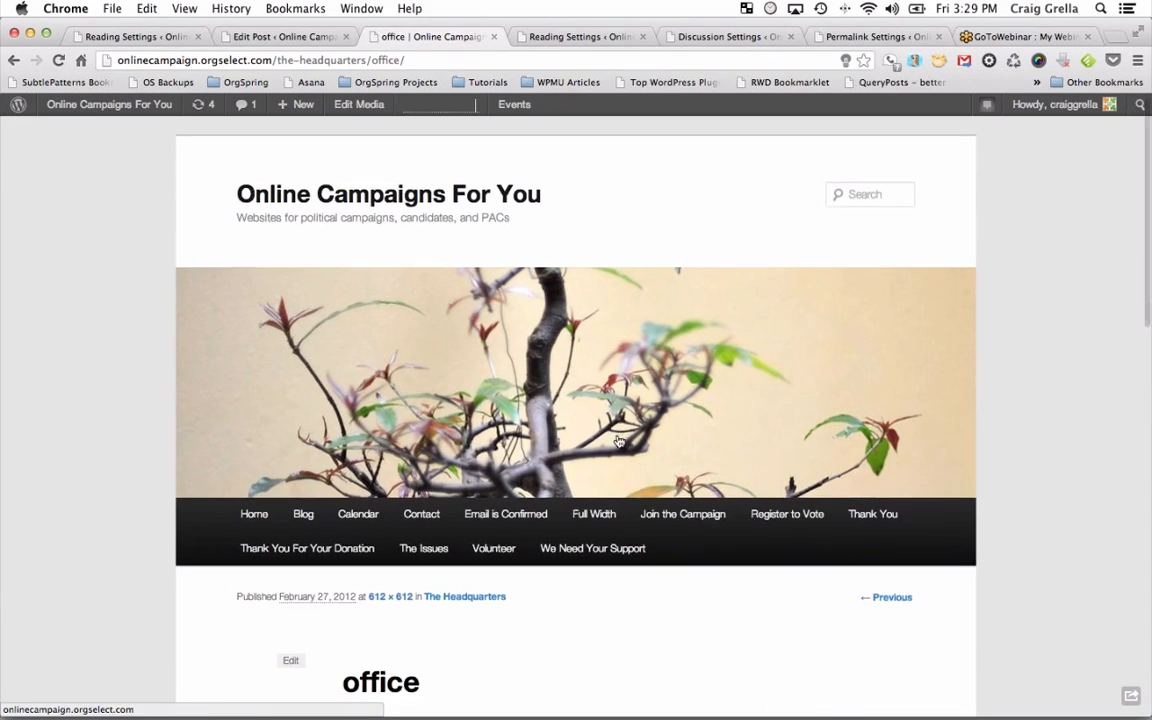
scroll(619, 441, "up", 5)
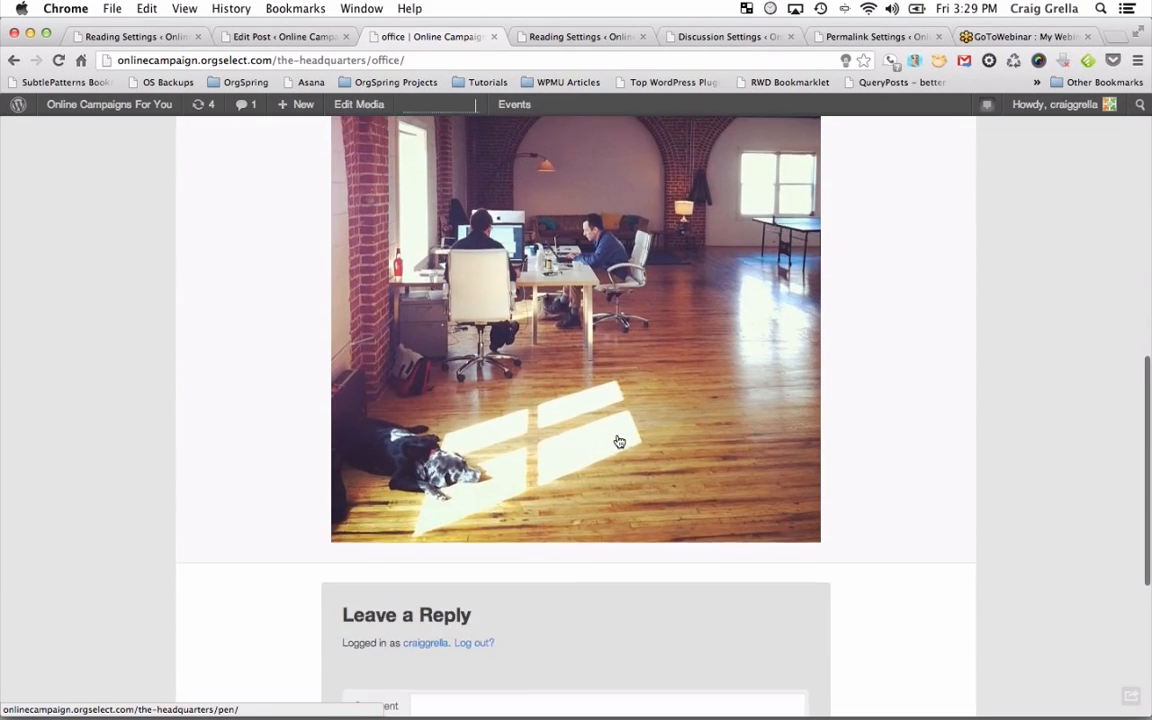
scroll(675, 499, "down", 1)
scroll(675, 499, "down", 1)
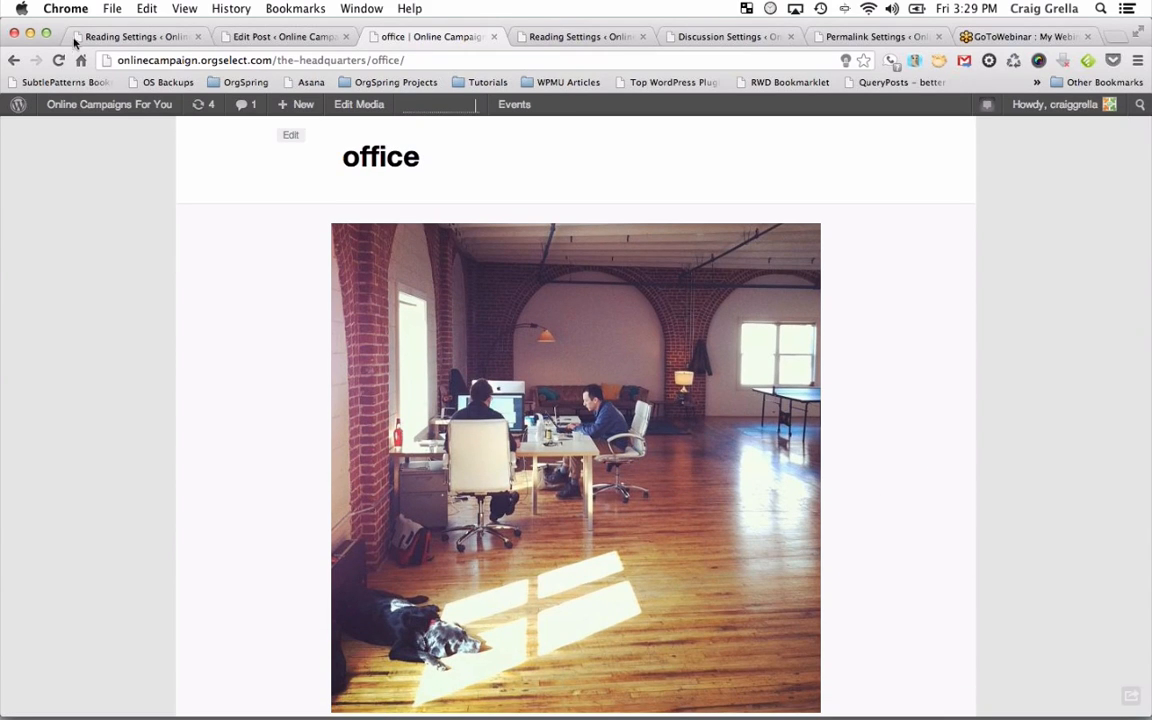
key("super+bracketleft")
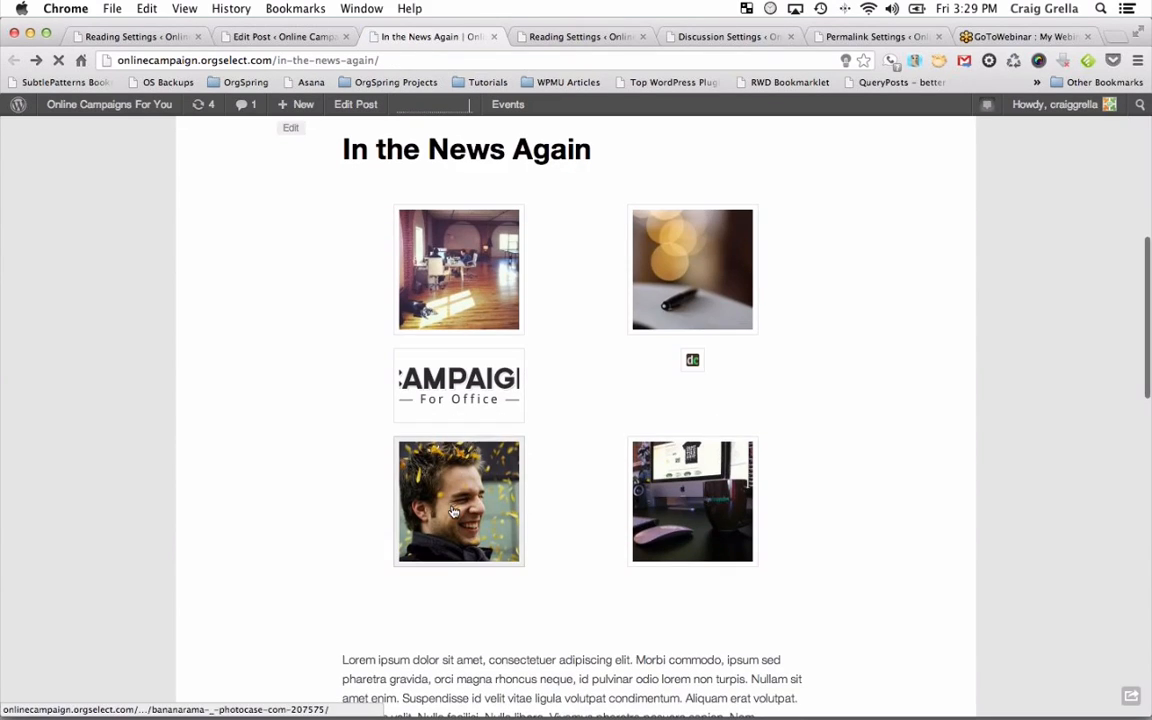
Check the laughing-man photo's page, then select the gallery in the post editor.
left_click(410, 461)
scroll(633, 526, "down", 5)
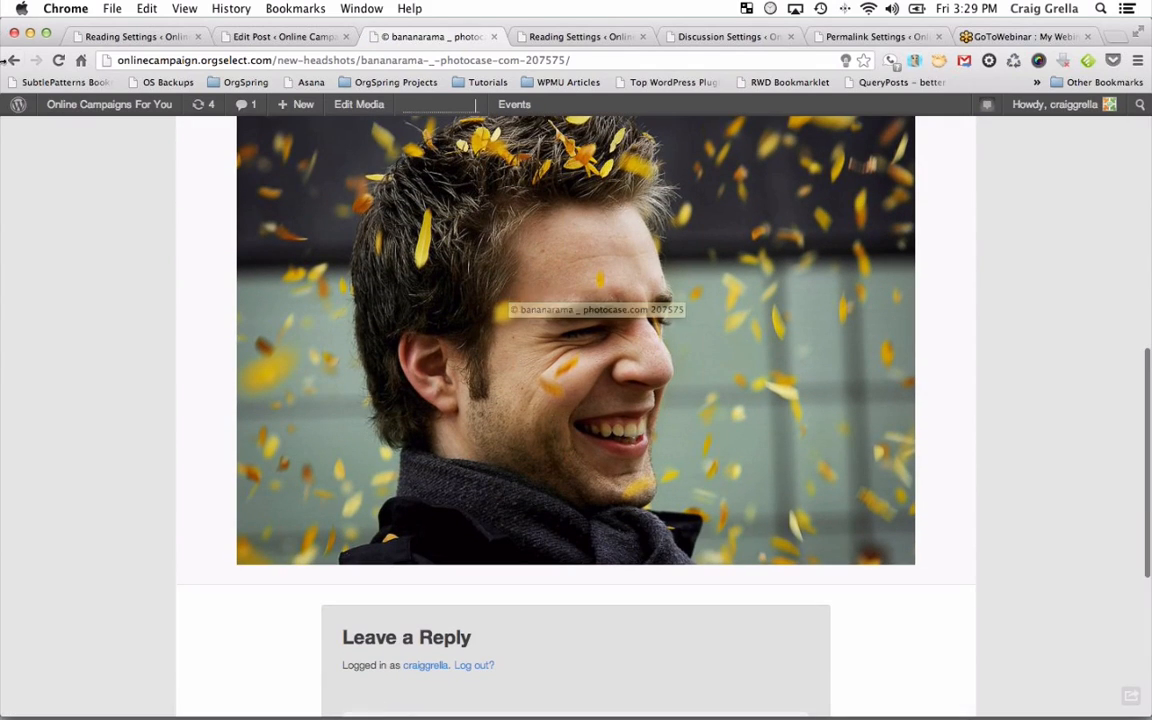
key("super+bracketleft")
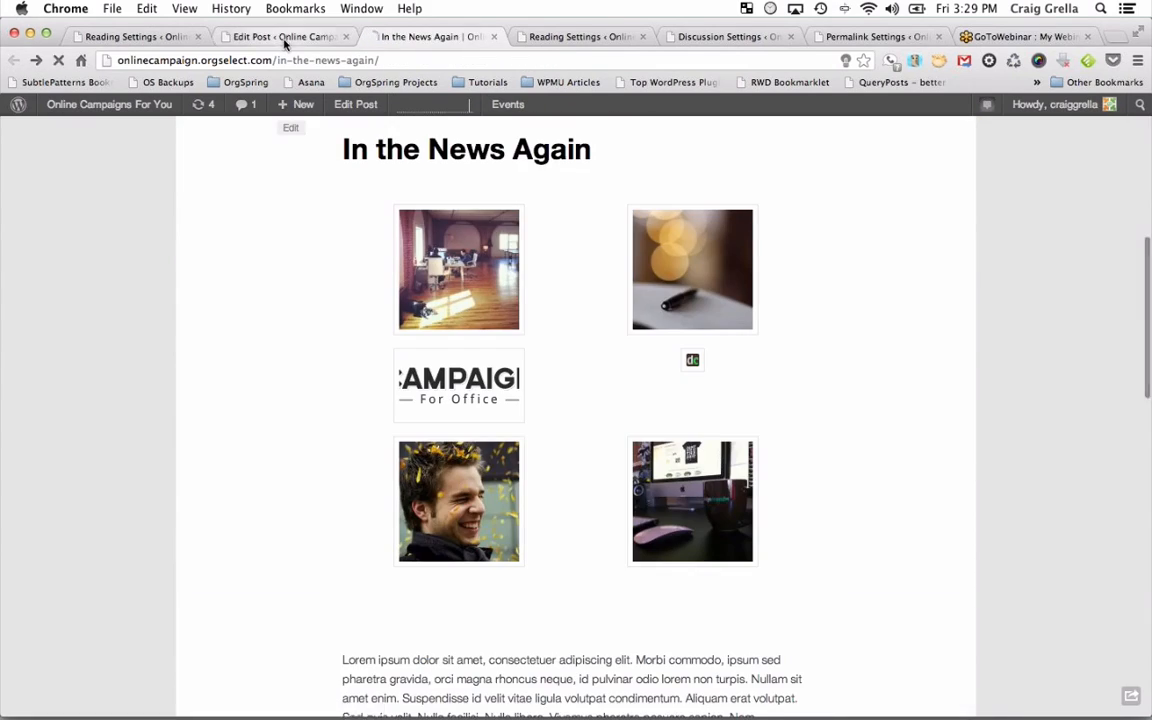
left_click(283, 37)
left_click(469, 409)
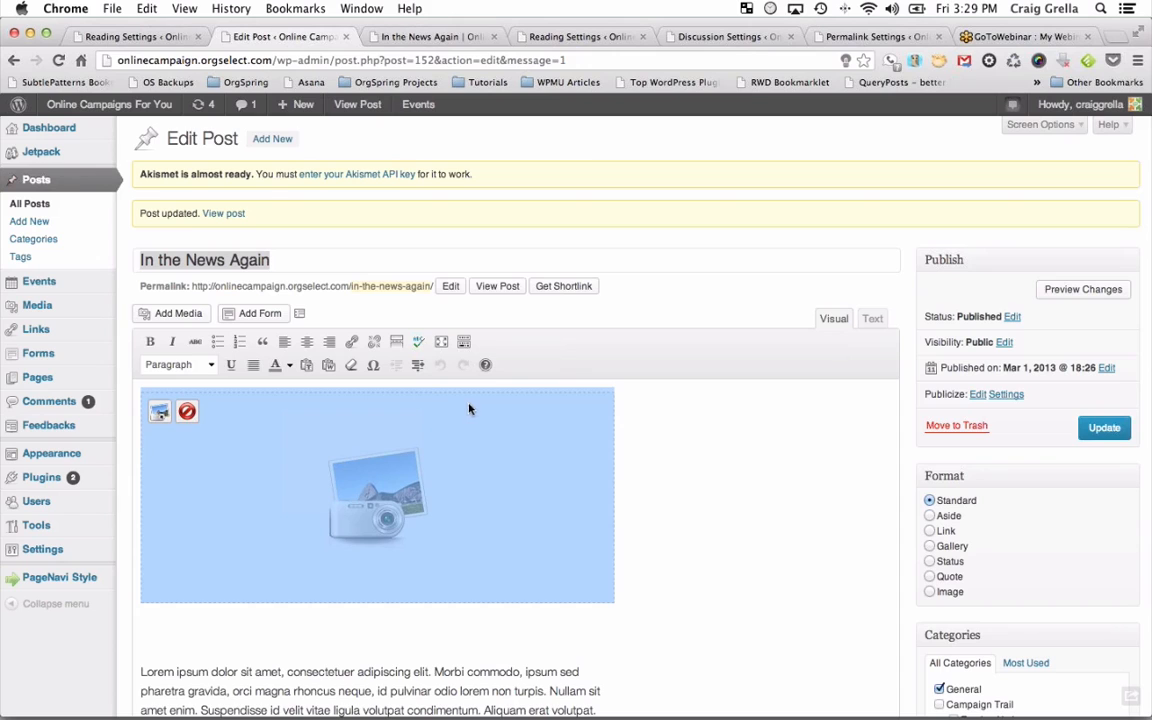
Set the gallery to Slideshow type with attachment-page links, update it, and save the post.
left_click(161, 414)
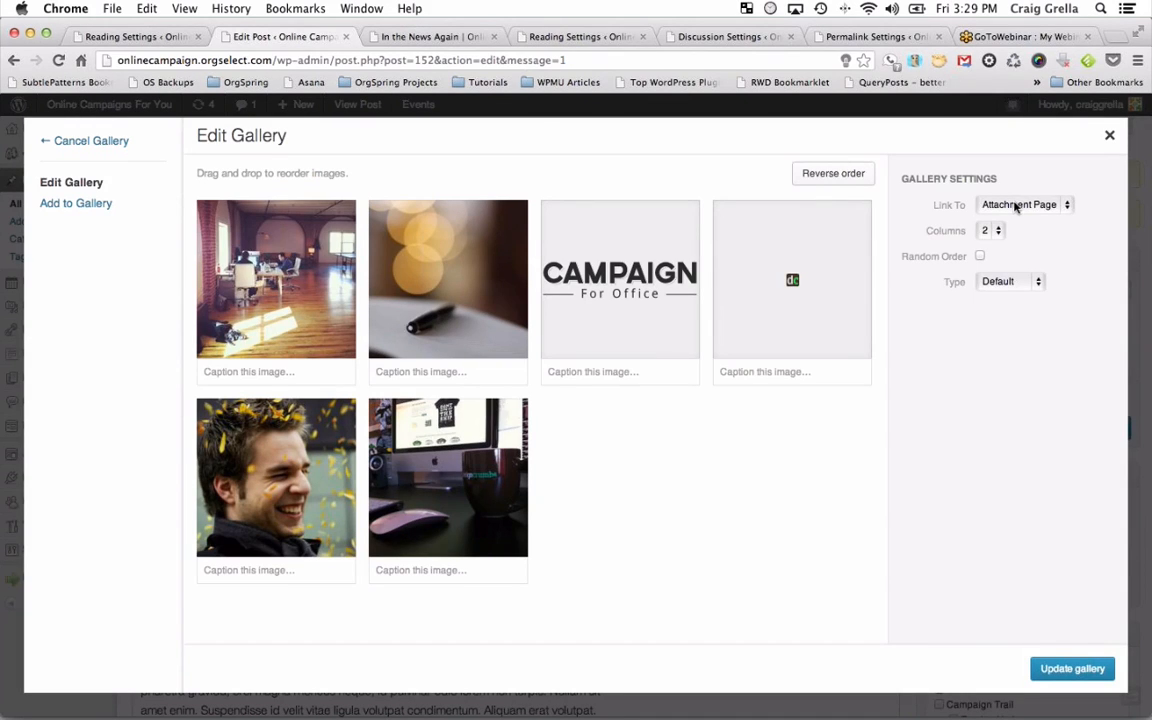
left_click(1034, 207)
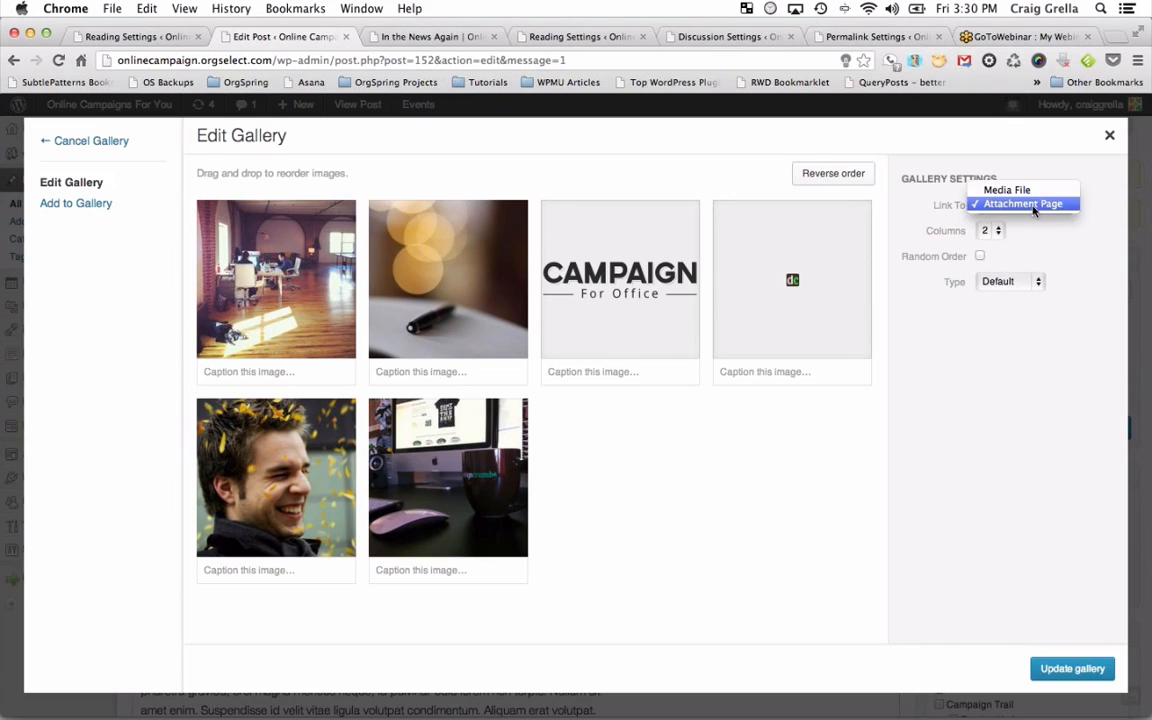
left_click(1021, 190)
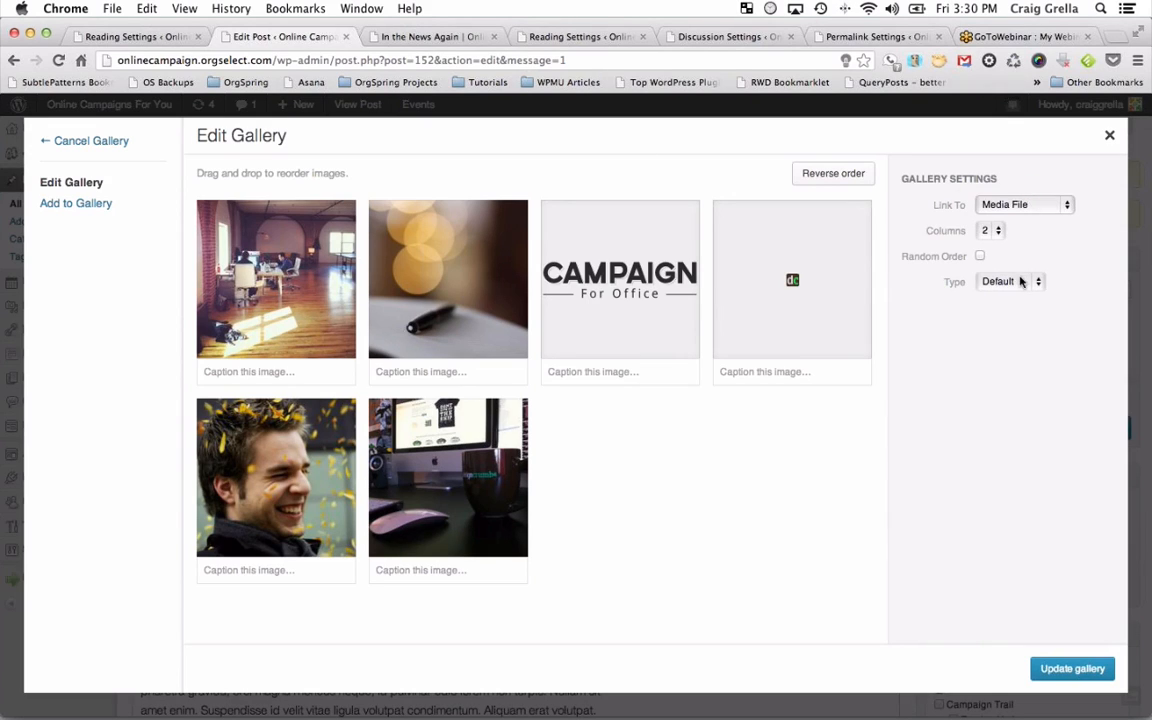
left_click(1023, 206)
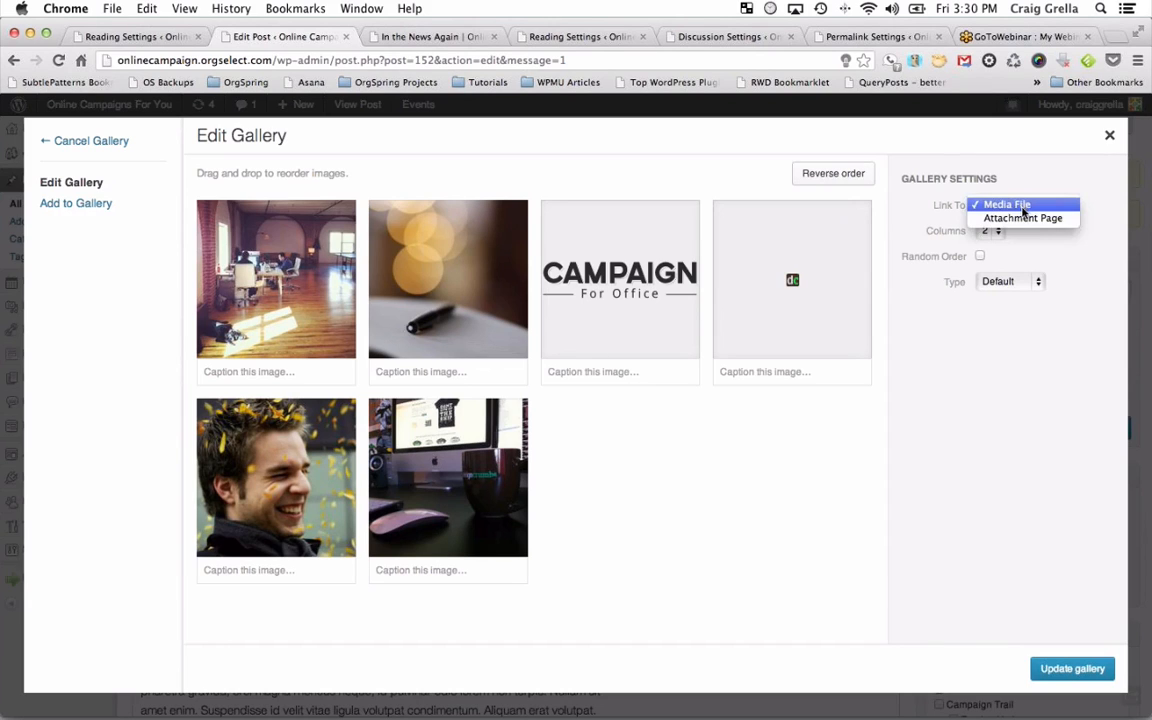
left_click(1028, 219)
left_click(1010, 283)
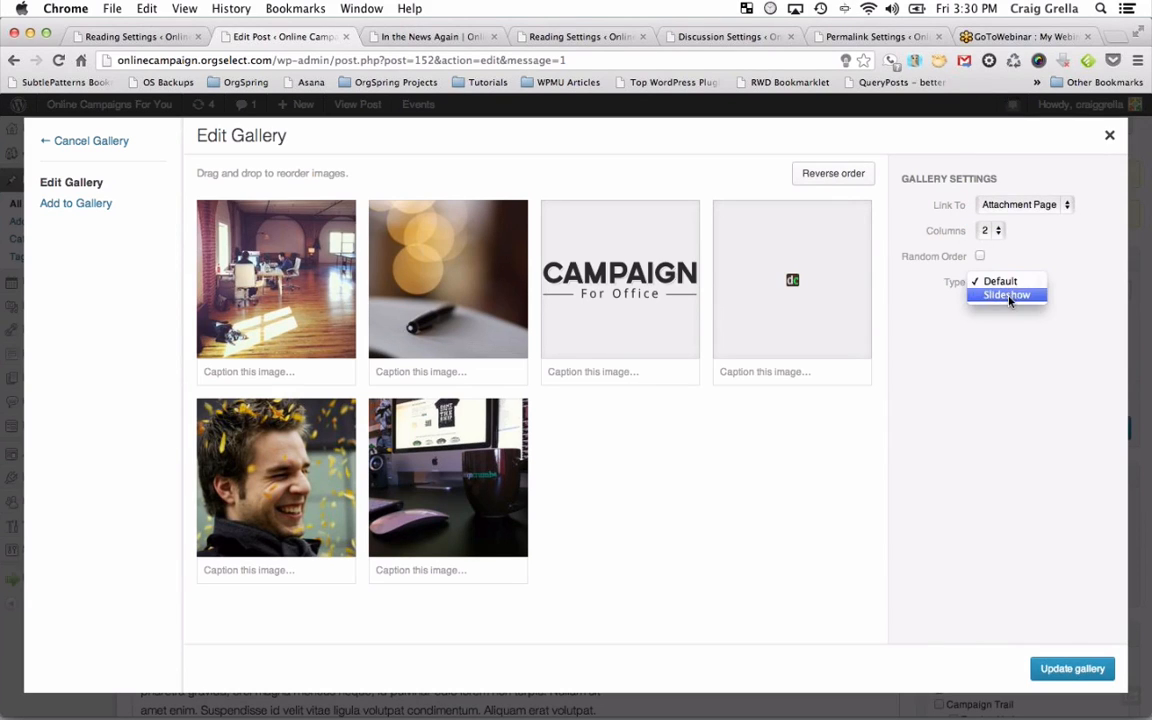
left_click(1006, 295)
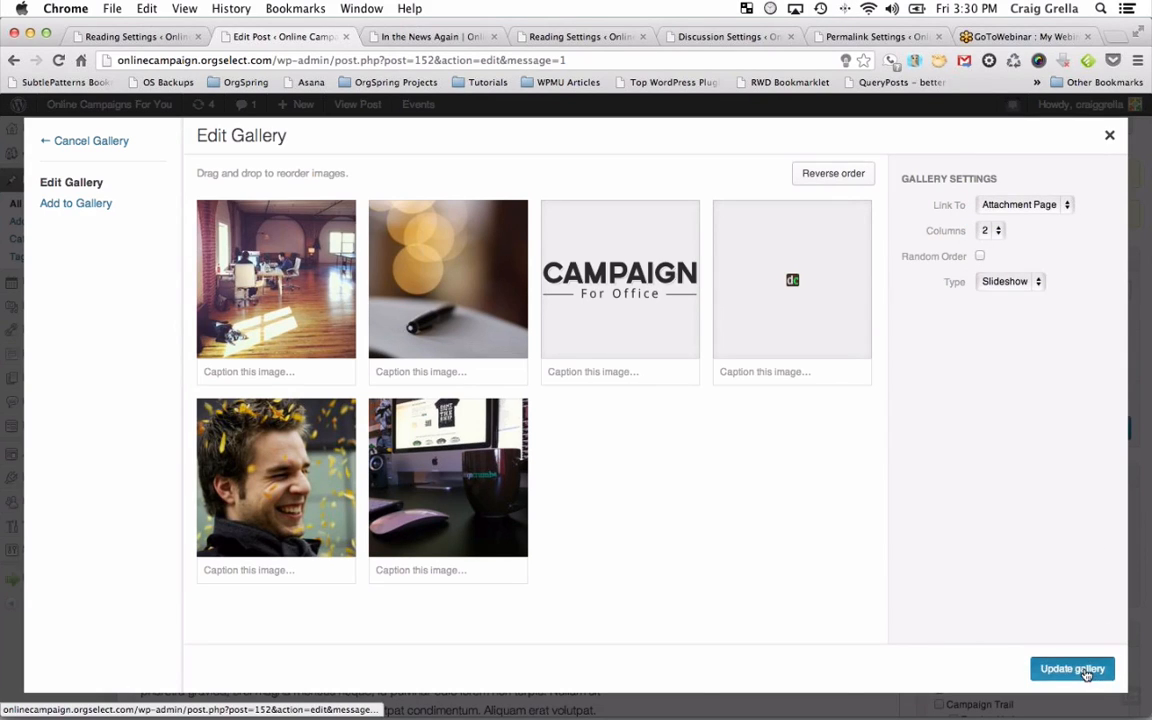
left_click(1087, 670)
left_click(1106, 429)
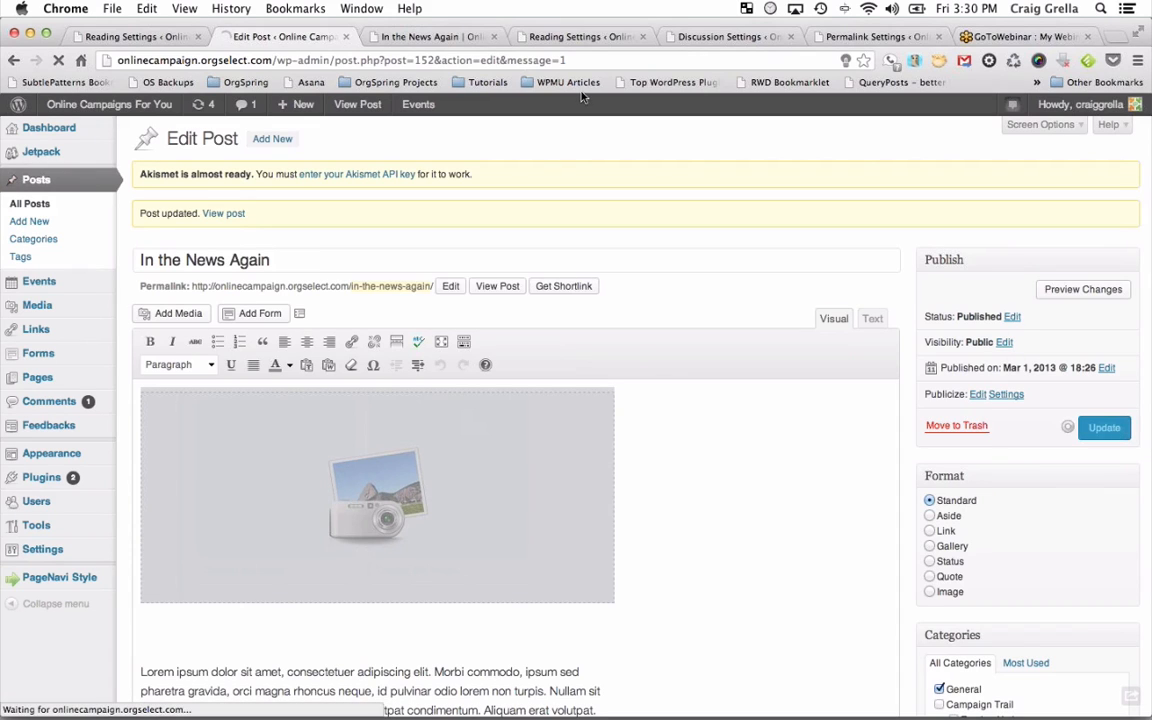
left_click(437, 40)
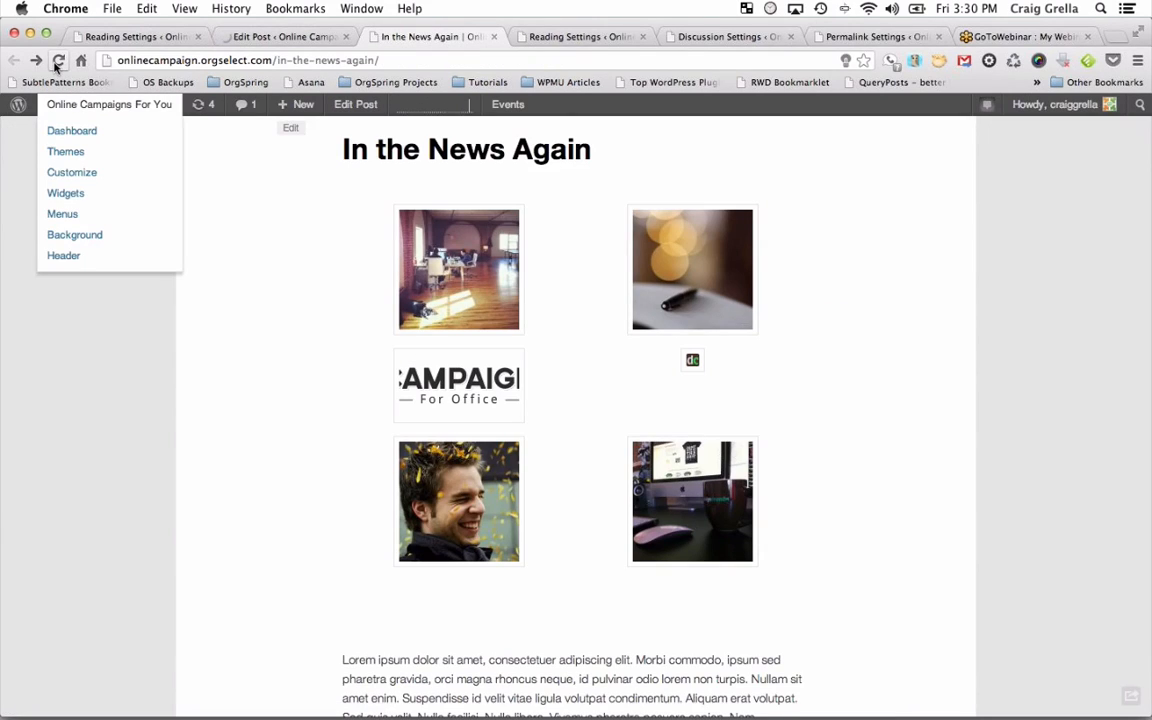
left_click(58, 60)
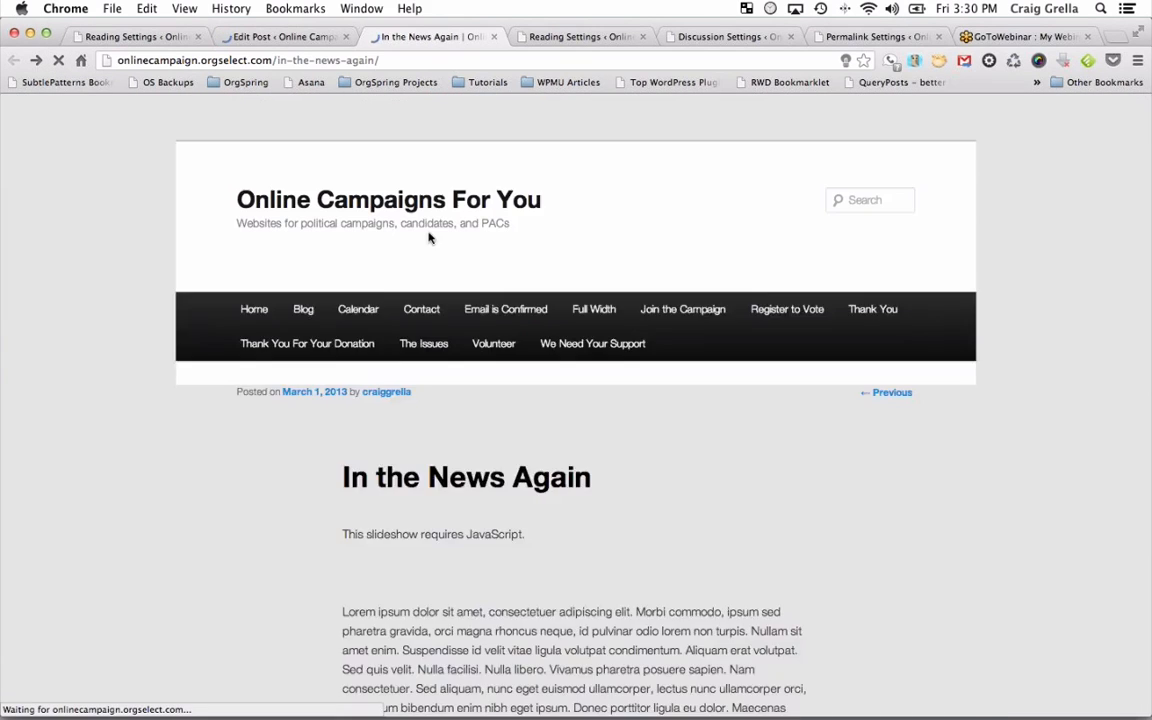
scroll(502, 390, "down", 5)
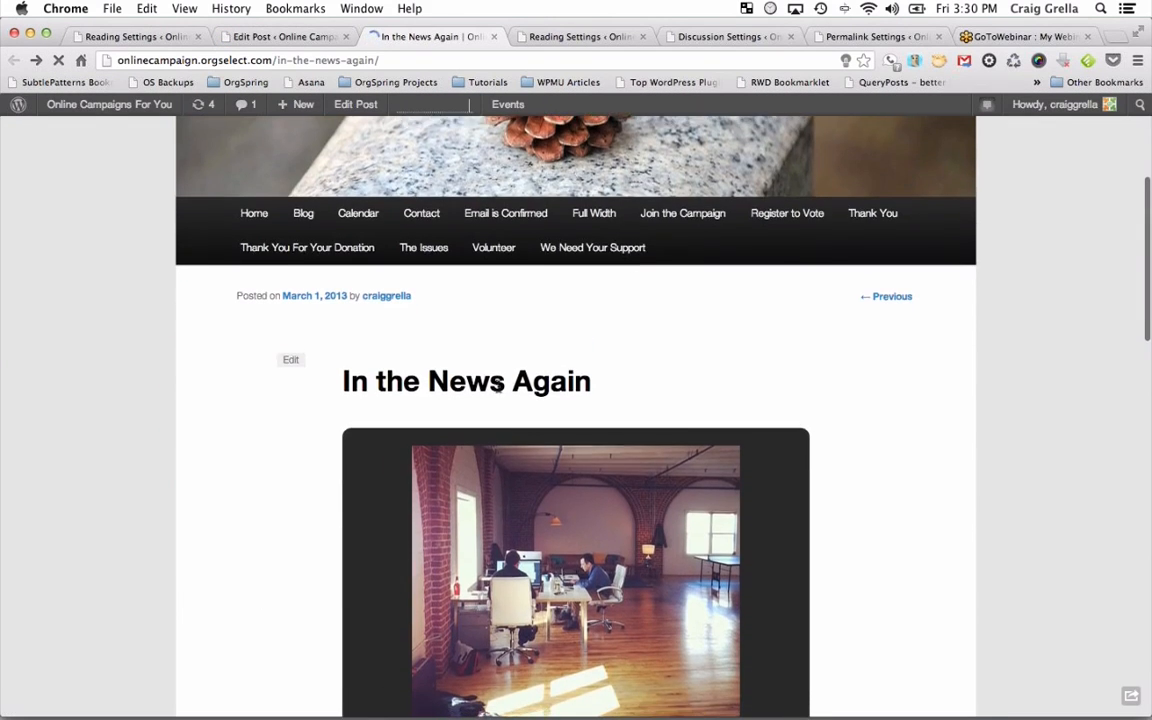
scroll(500, 390, "down", 1)
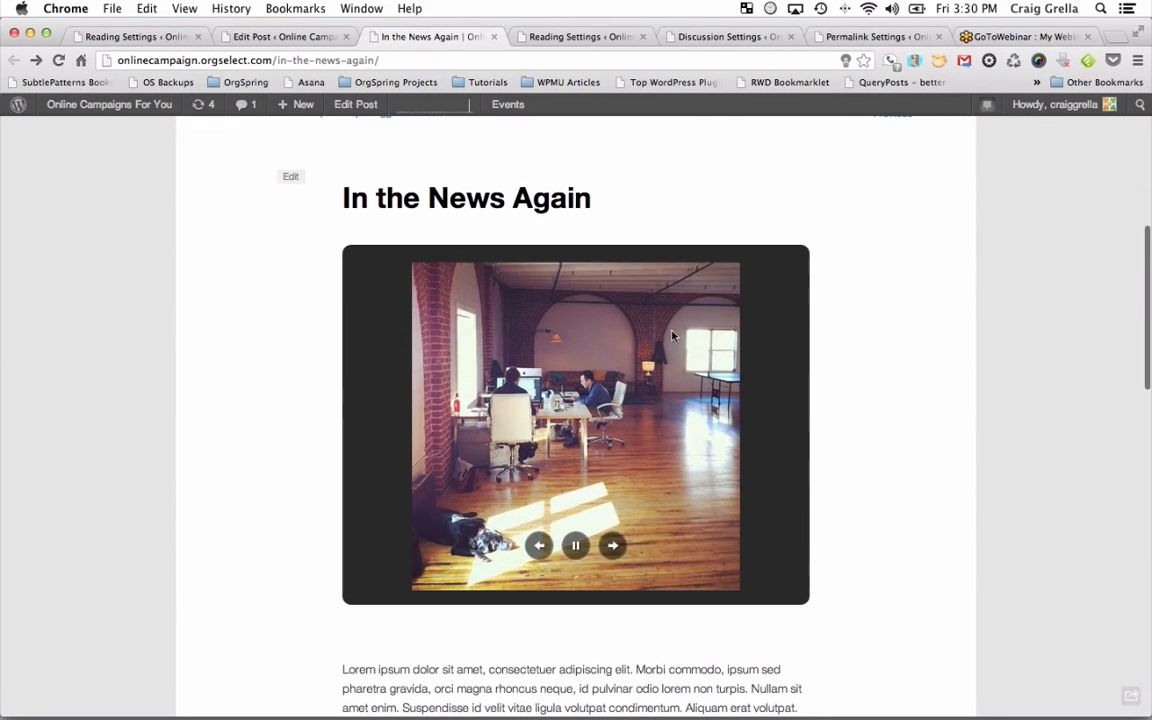
left_click(612, 545)
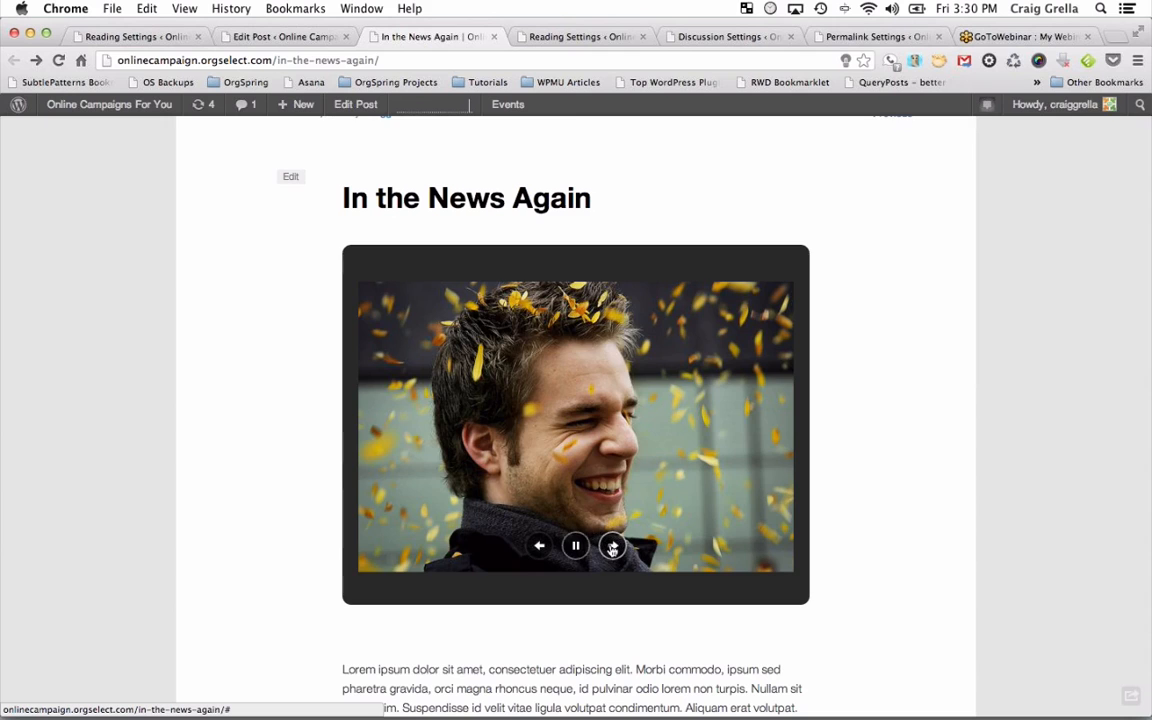
left_click(612, 545)
left_click(612, 546)
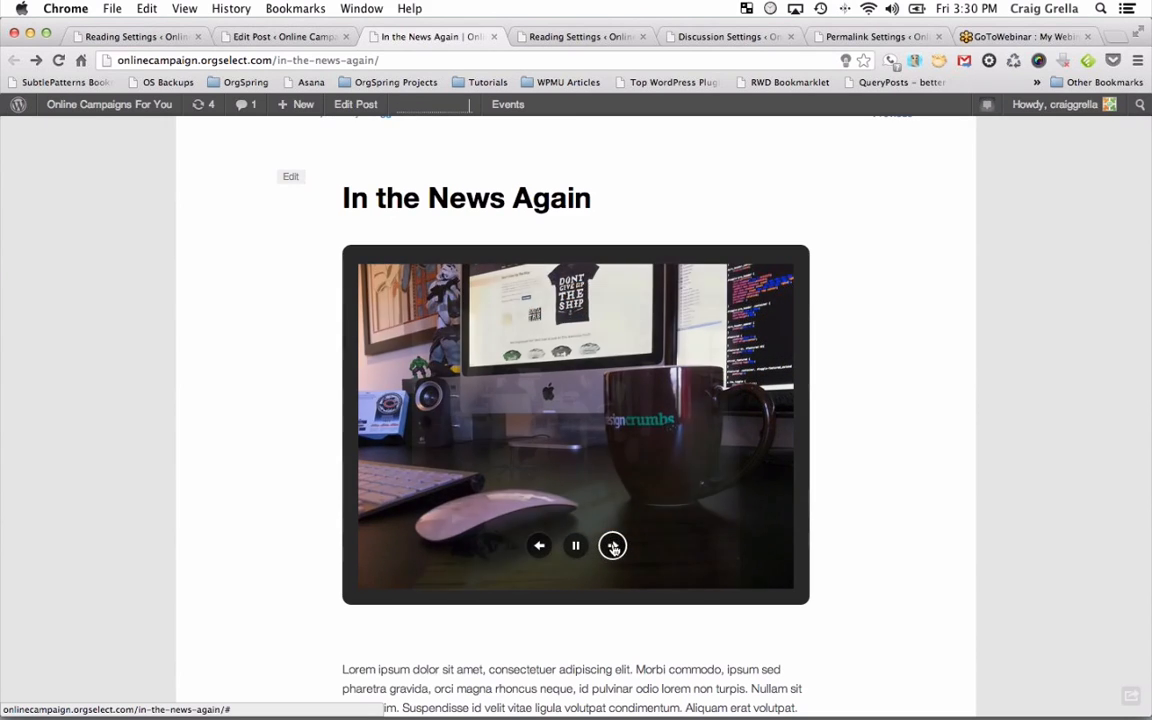
left_click(612, 546)
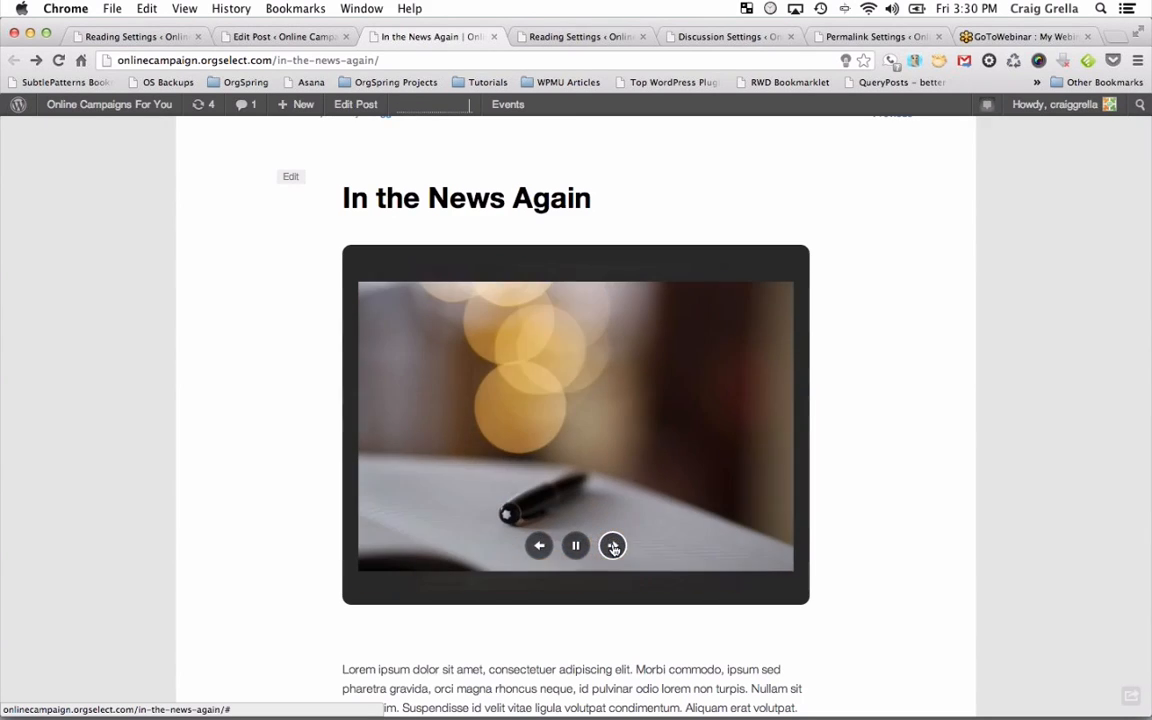
left_click(612, 546)
scroll(913, 518, "down", 5)
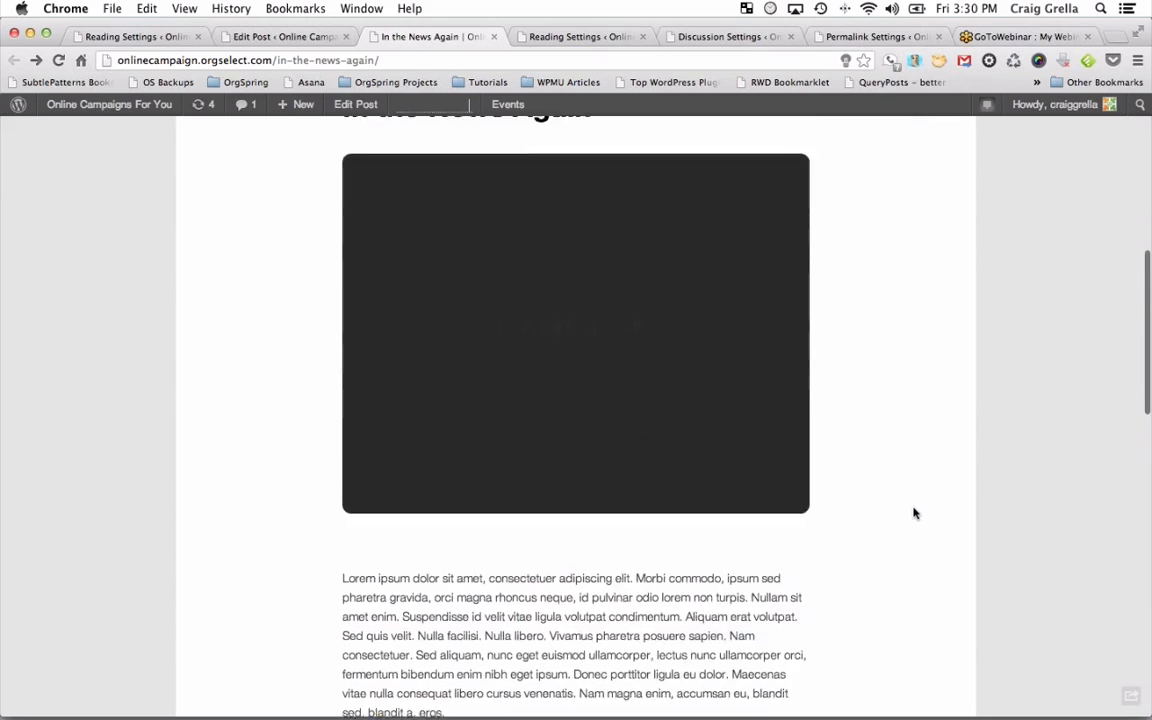
scroll(913, 513, "down", 6)
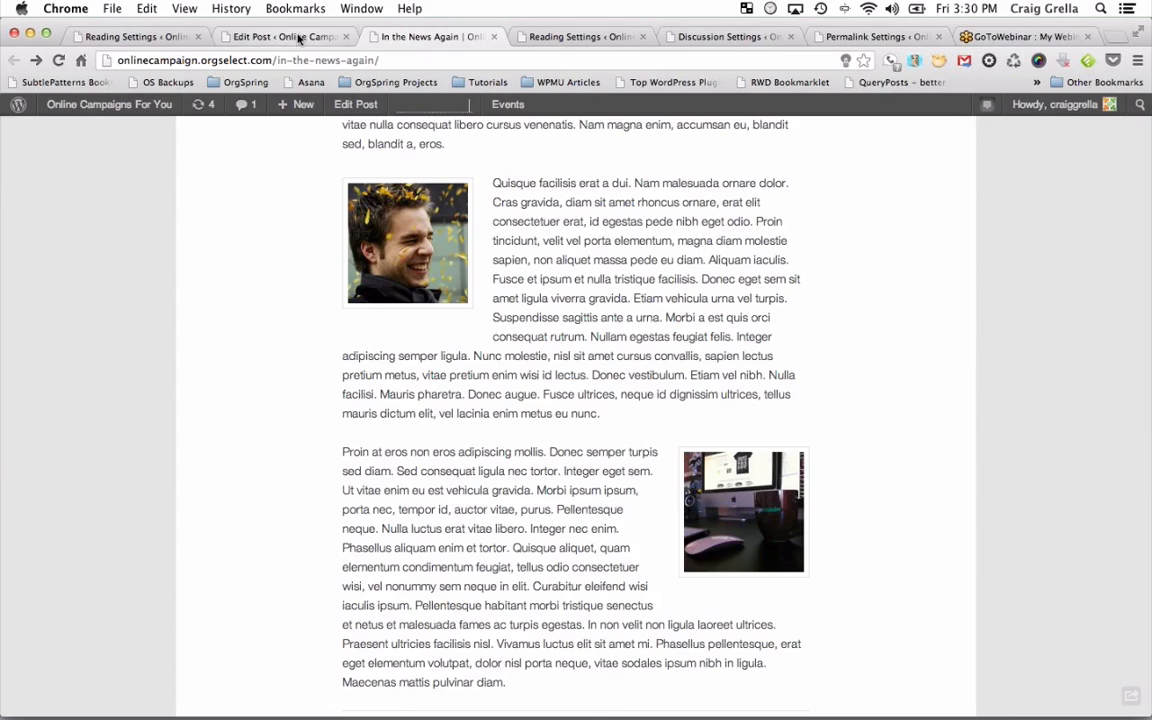
left_click(298, 38)
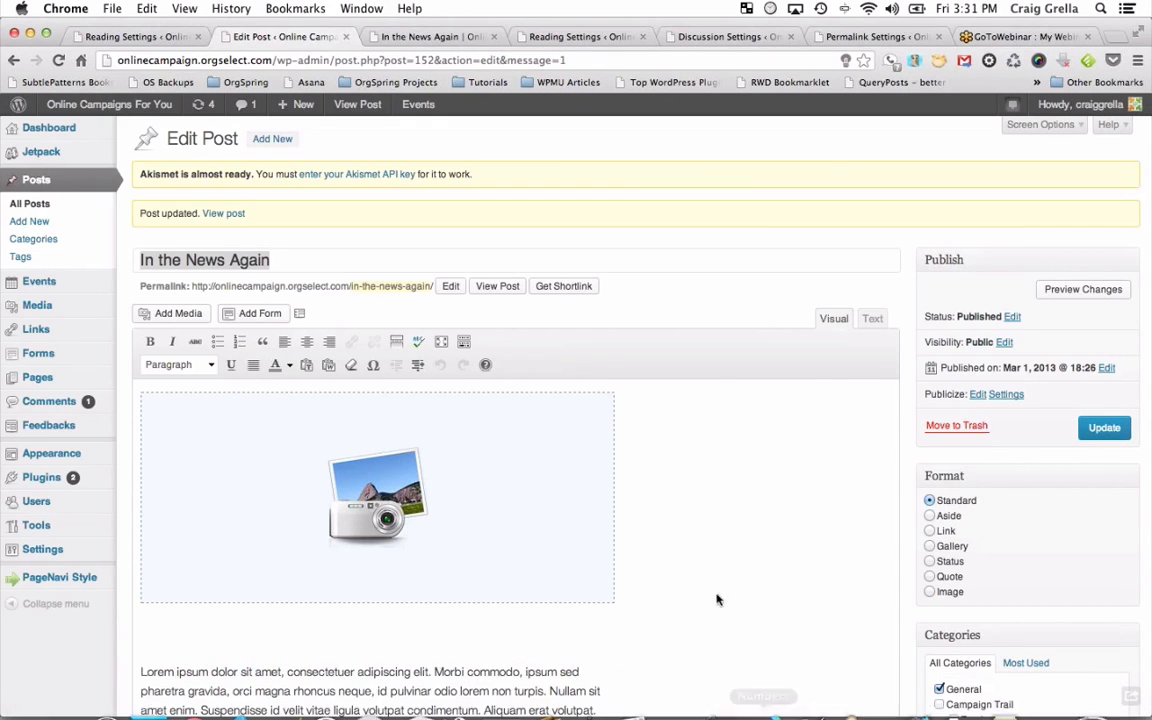
Play the Keynote slideshow full screen and advance to the 'WordPress Industries' slide.
left_click(717, 690)
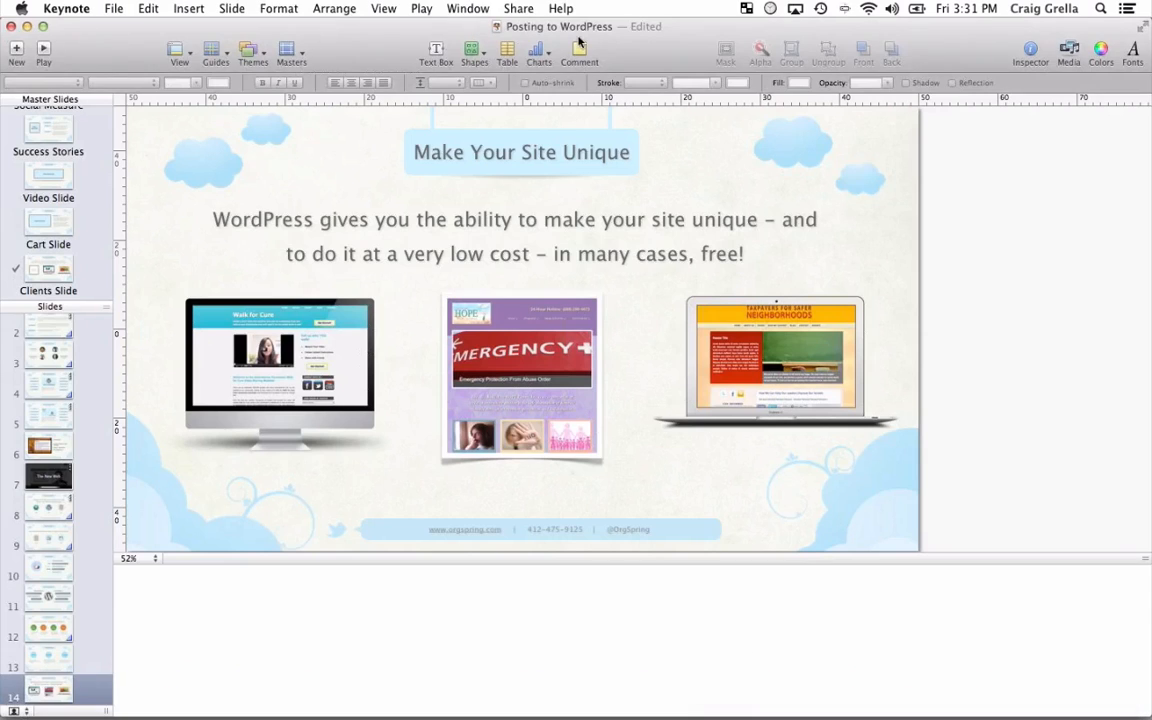
left_click(421, 8)
left_click(387, 27)
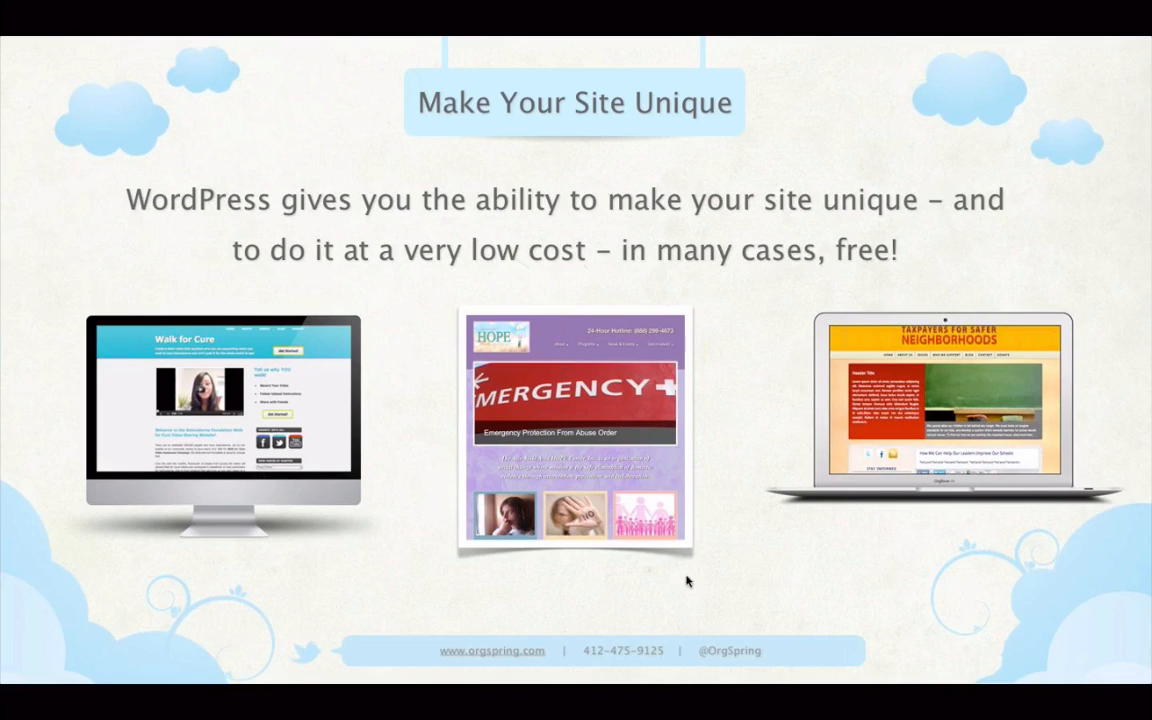
left_click(798, 541)
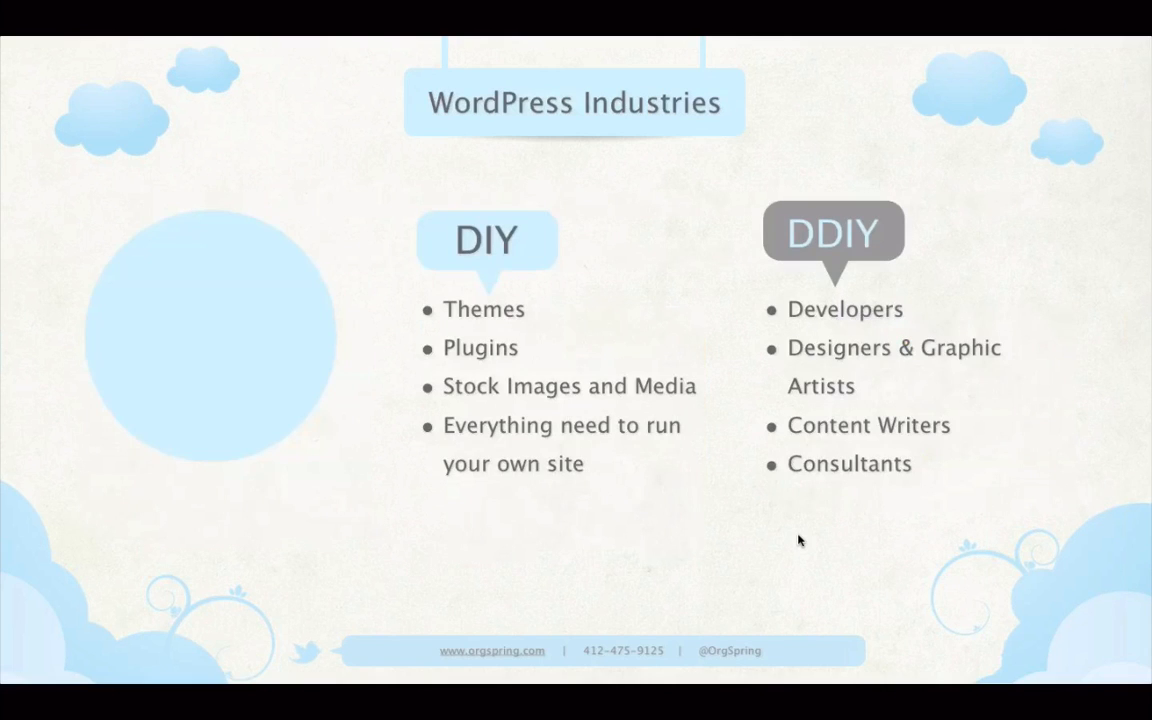
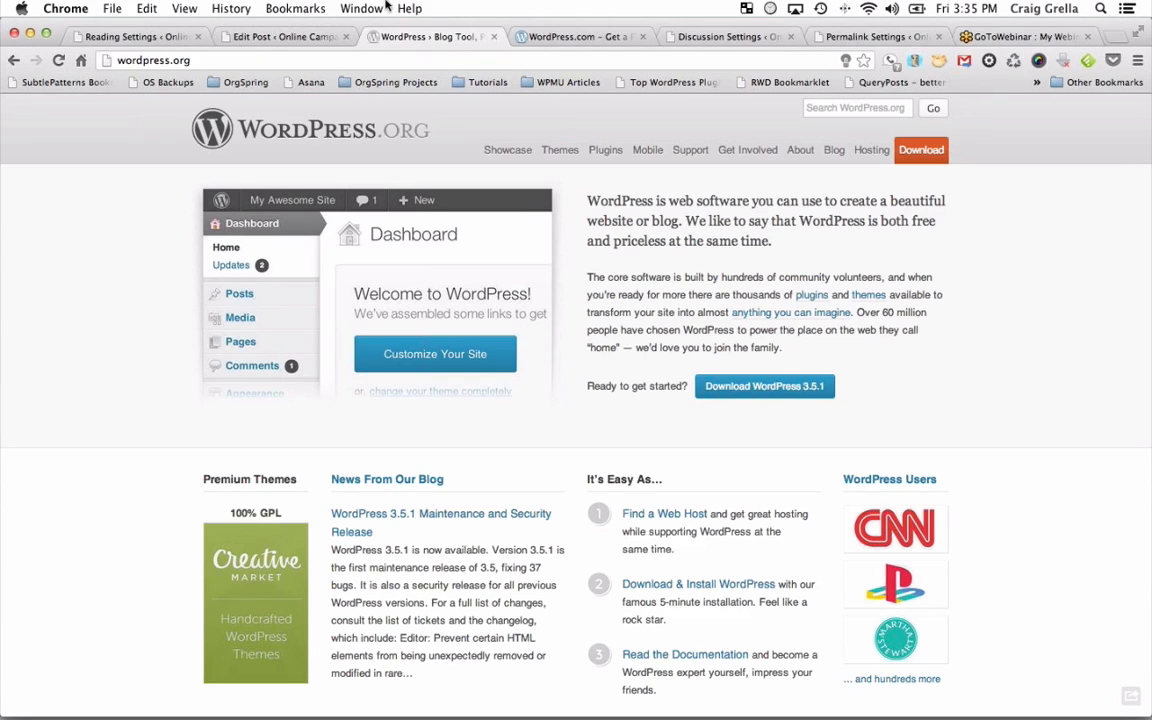
Leave Keynote and bring up the WordPress.com tab in Chrome.
left_click(500, 40)
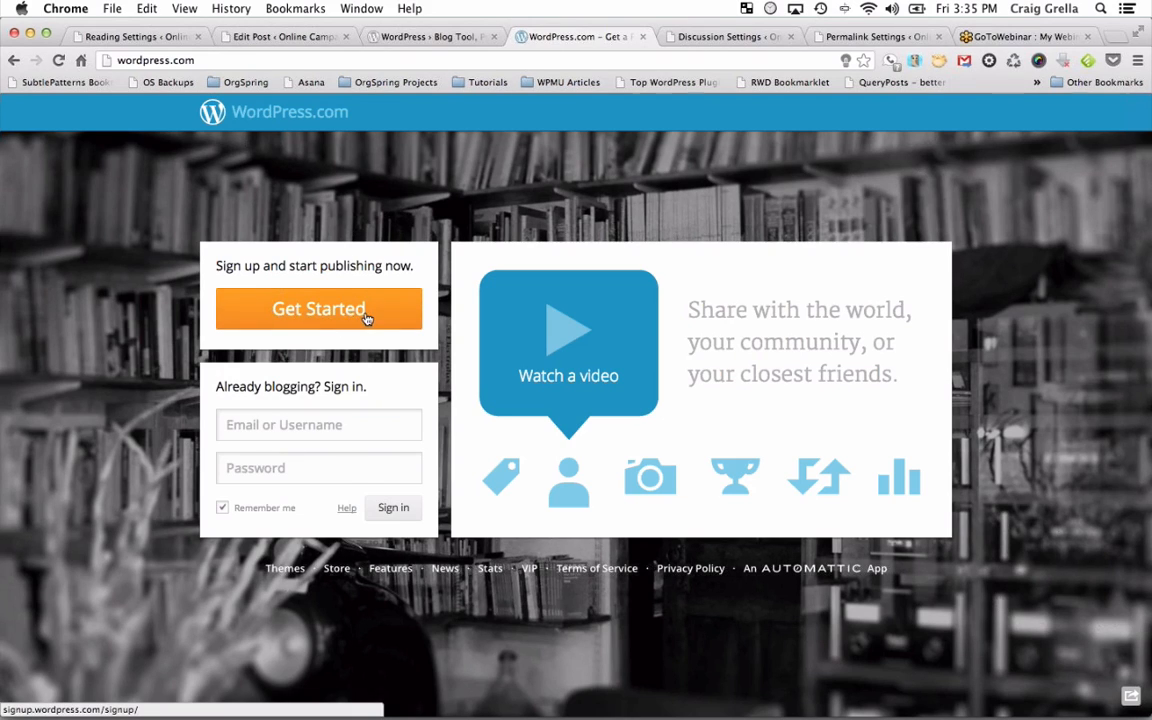
Open the empty WordPress.com sign-up form with the Get Started button.
left_click(309, 312)
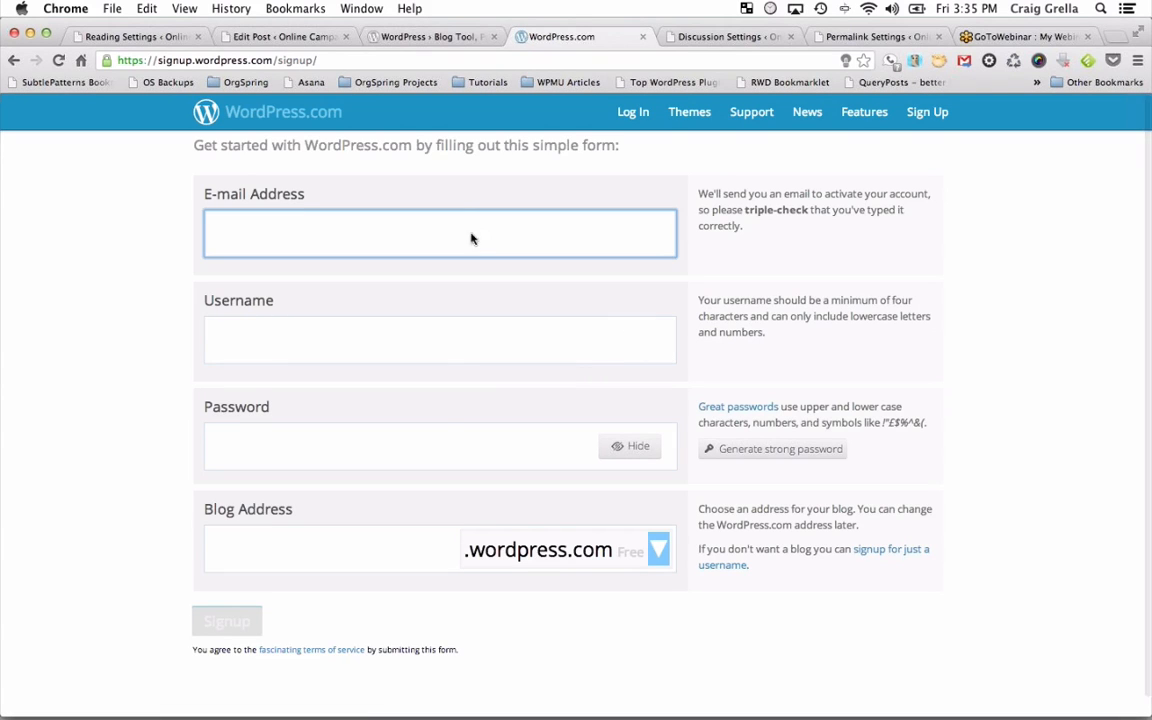
Display the paid blog-address endings (.me, .com, .net, .org) and their prices.
left_click(413, 551)
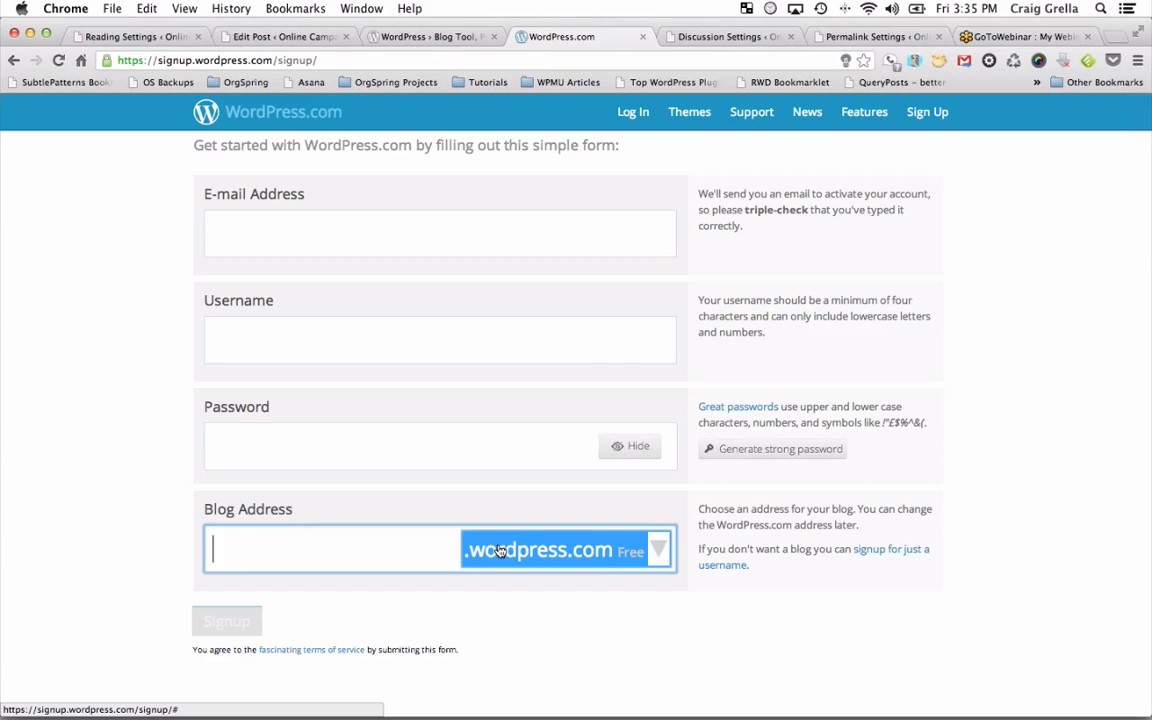
left_click(659, 560)
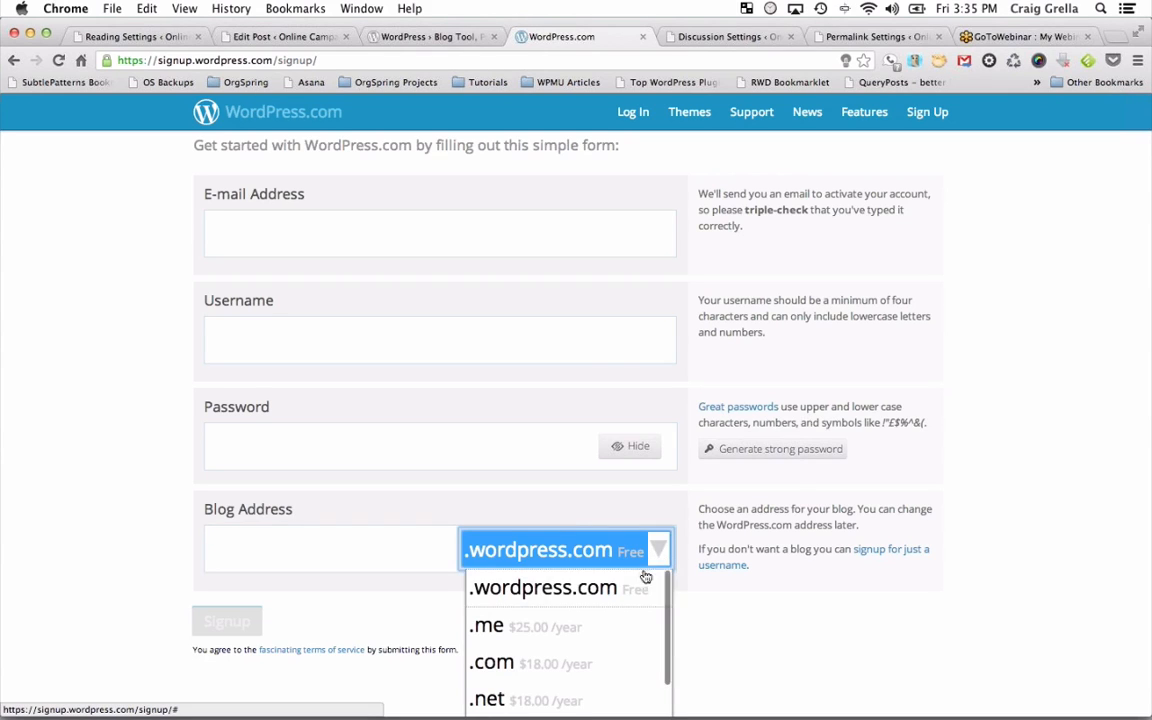
scroll(564, 600, "down", 1)
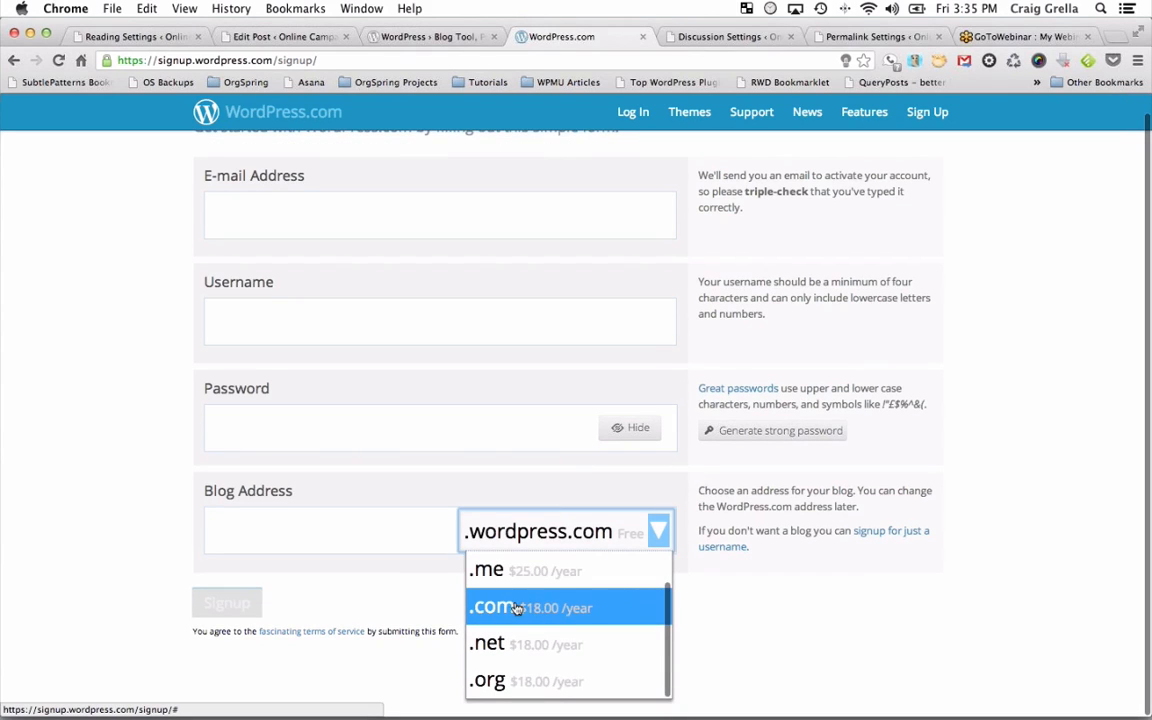
scroll(706, 615, "up", 1)
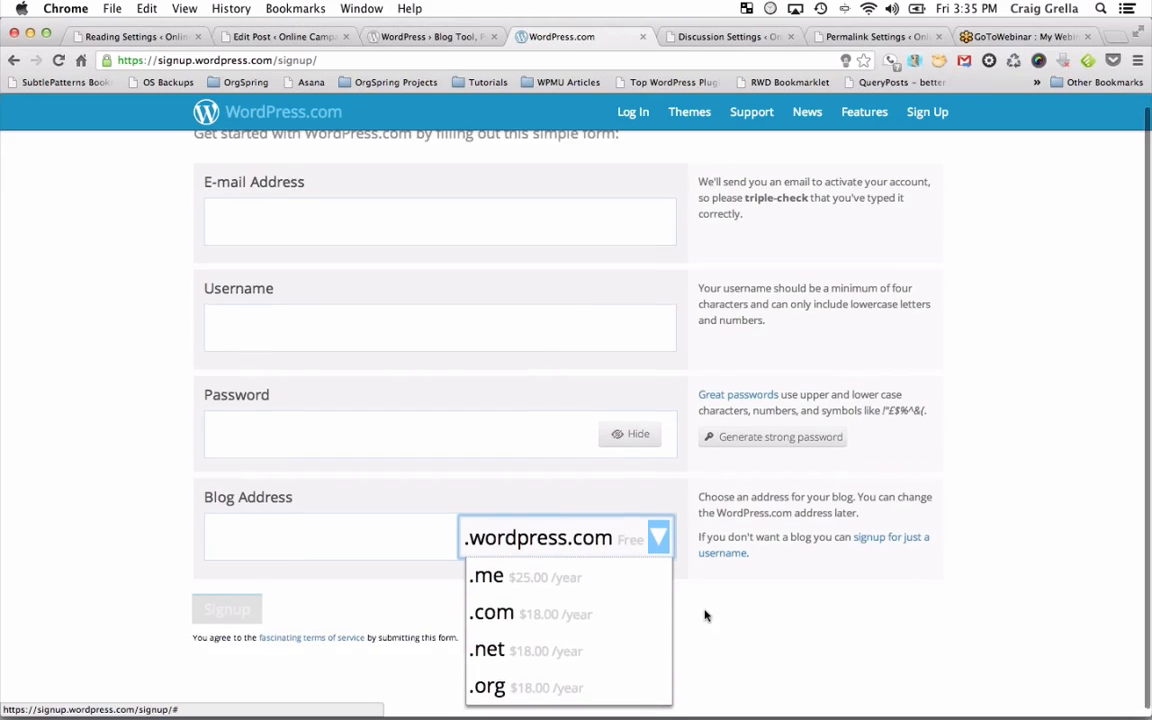
scroll(706, 615, "up", 1)
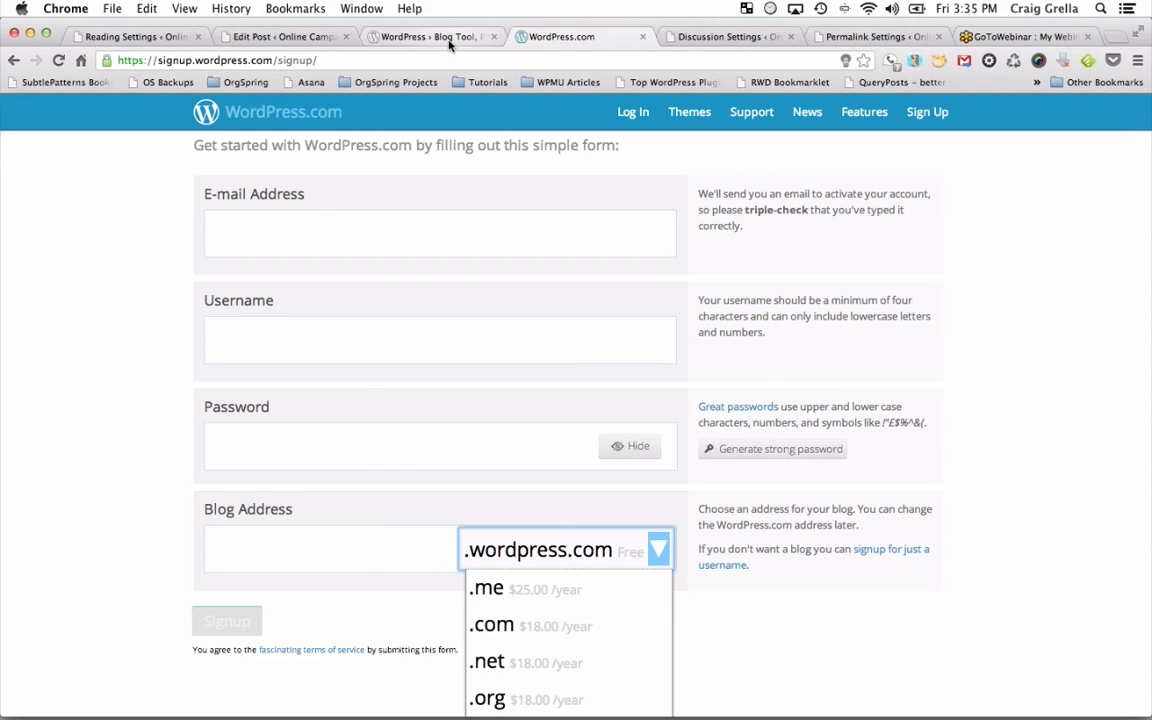
Close the domain-endings list and return to the WordPress.org homepage.
left_click(410, 40)
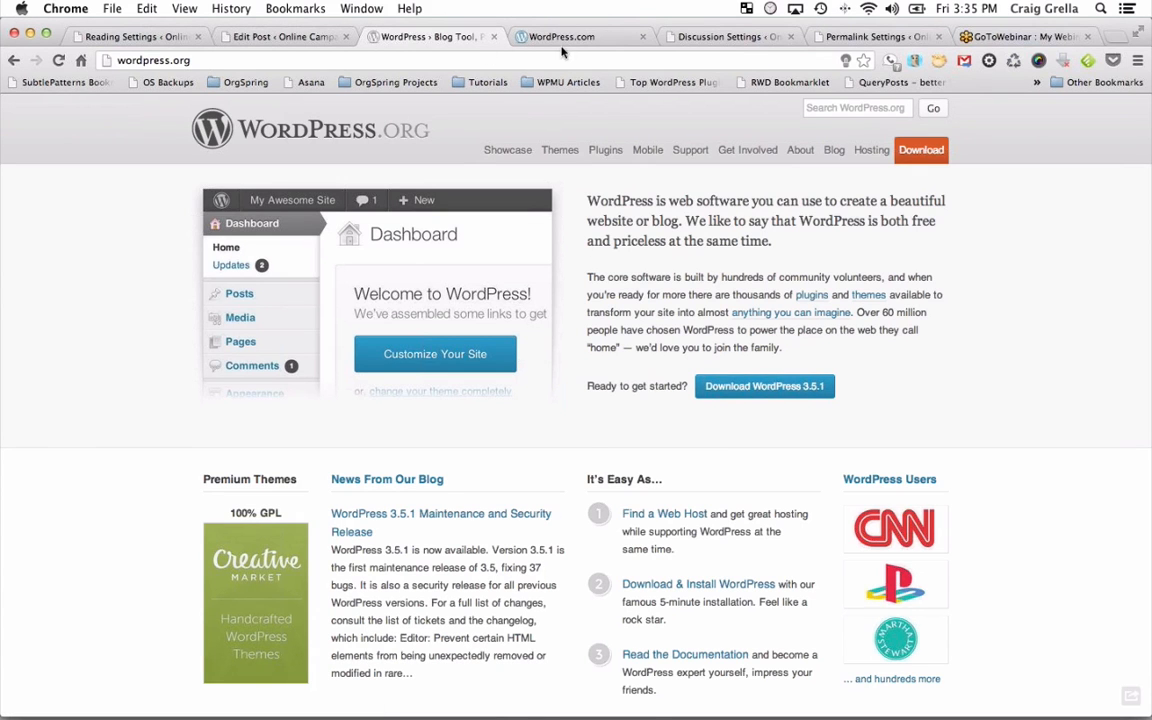
left_click(525, 38)
left_click(988, 458)
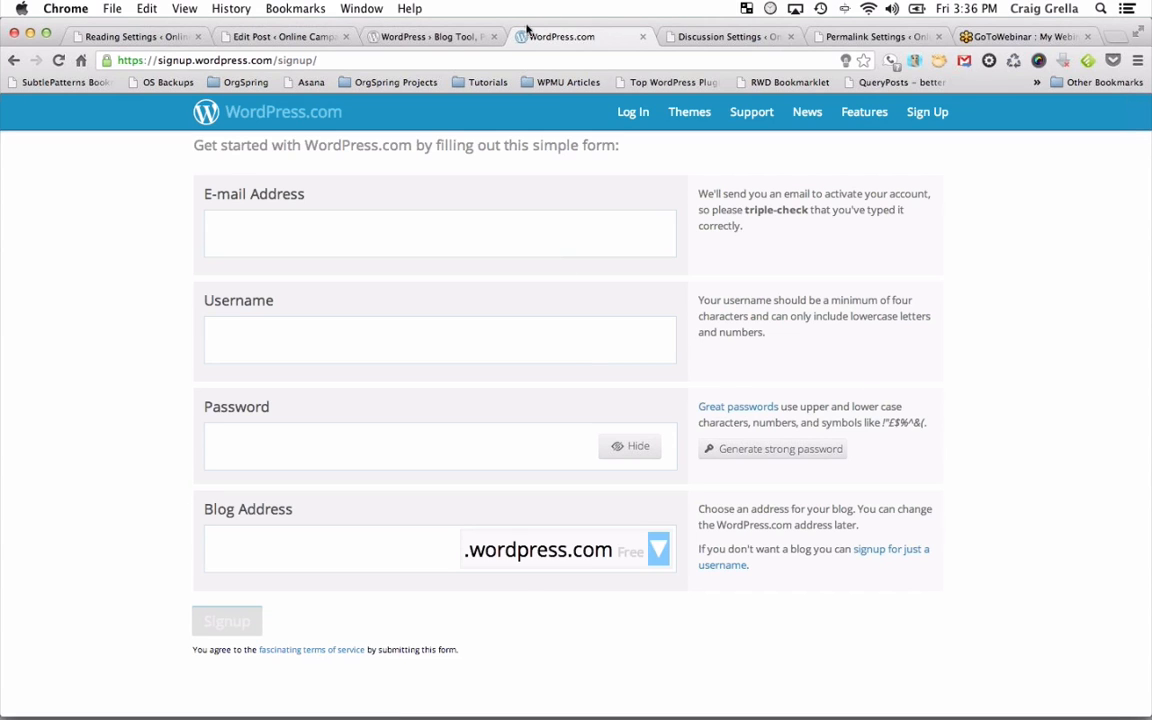
left_click(462, 38)
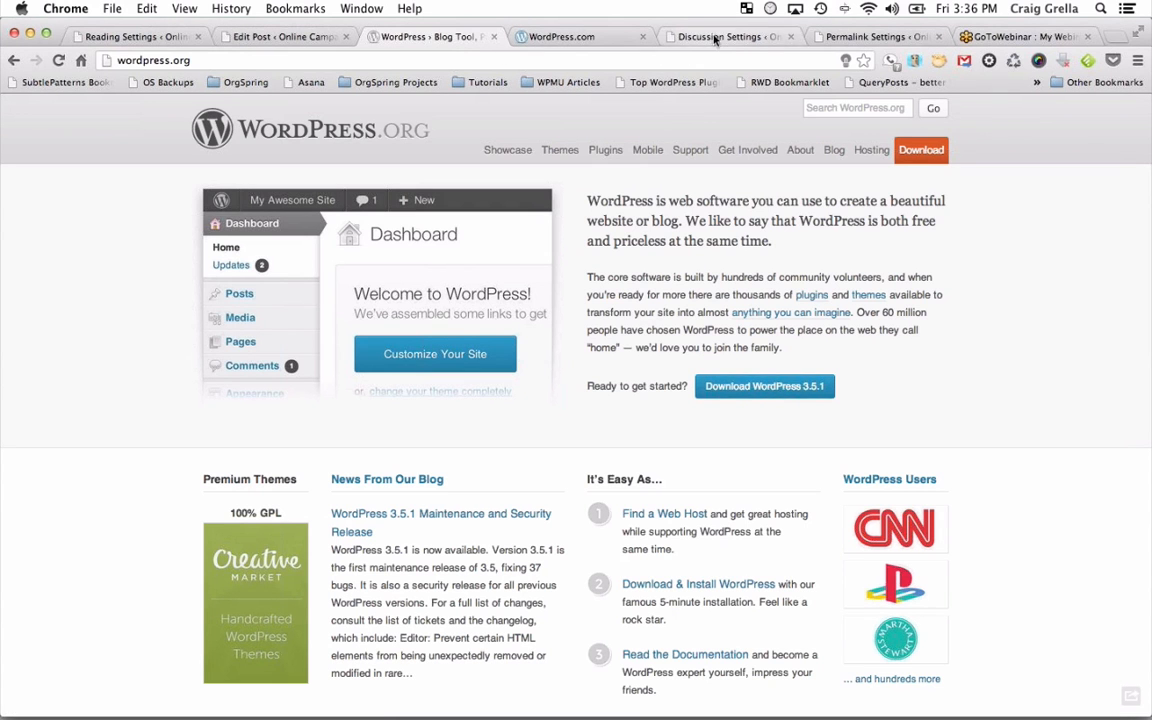
Glance at the Discussion Settings tab, then return to the WordPress.com sign-up form.
left_click(630, 40)
left_click(725, 38)
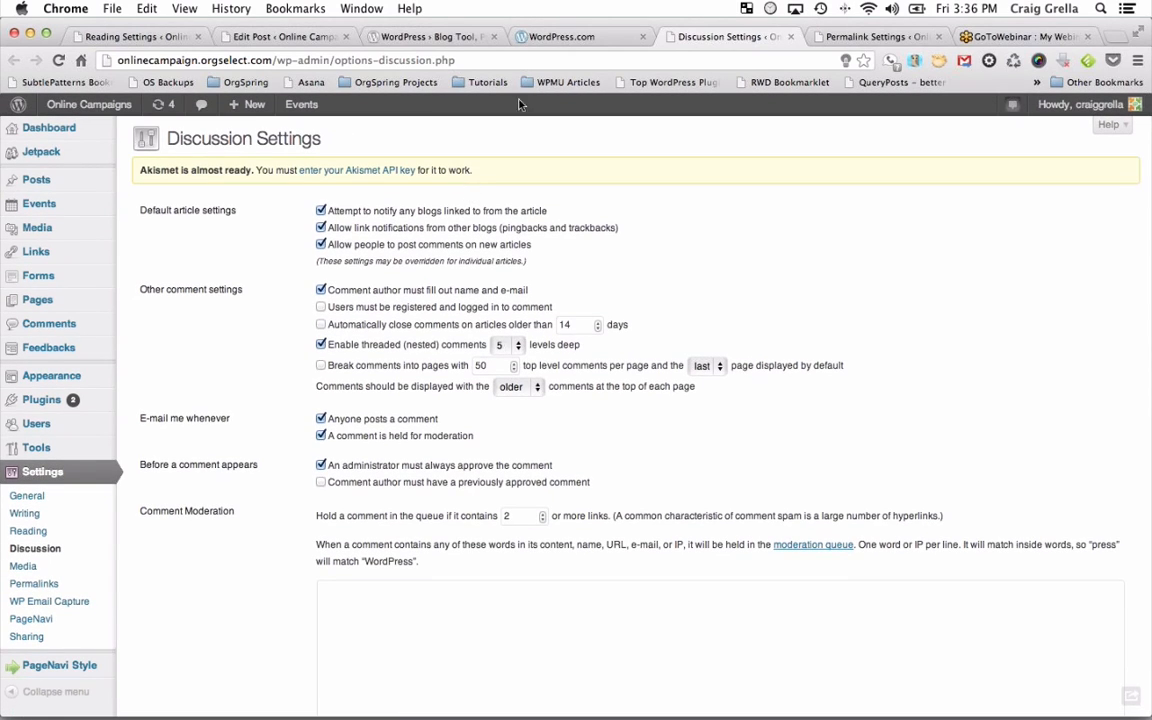
left_click(562, 37)
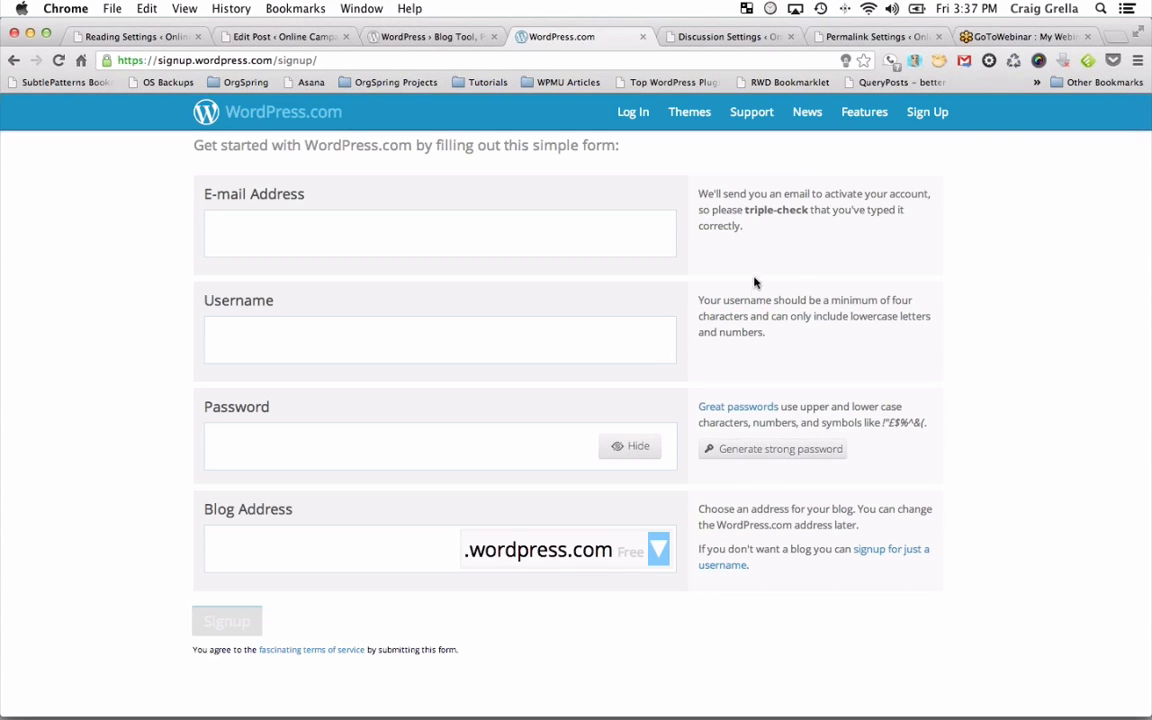
Go to orgspring.org and start a signup on the Always Free plan.
left_click(612, 59)
type("o")
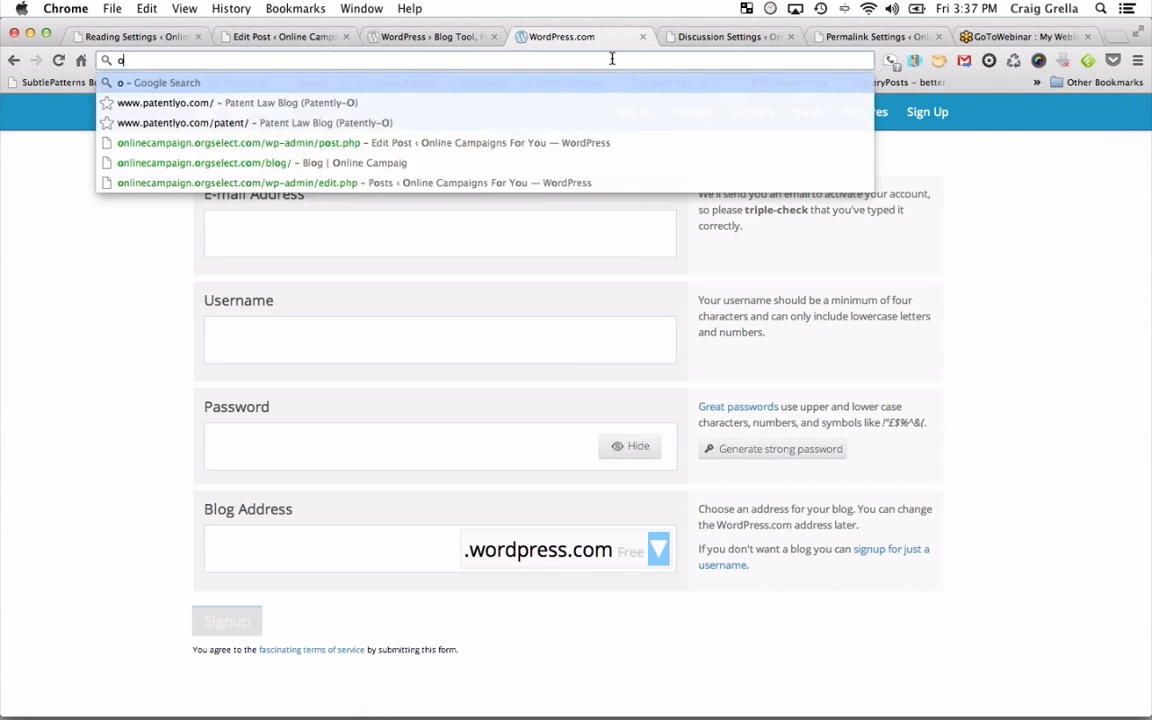
type("rgspring.org")
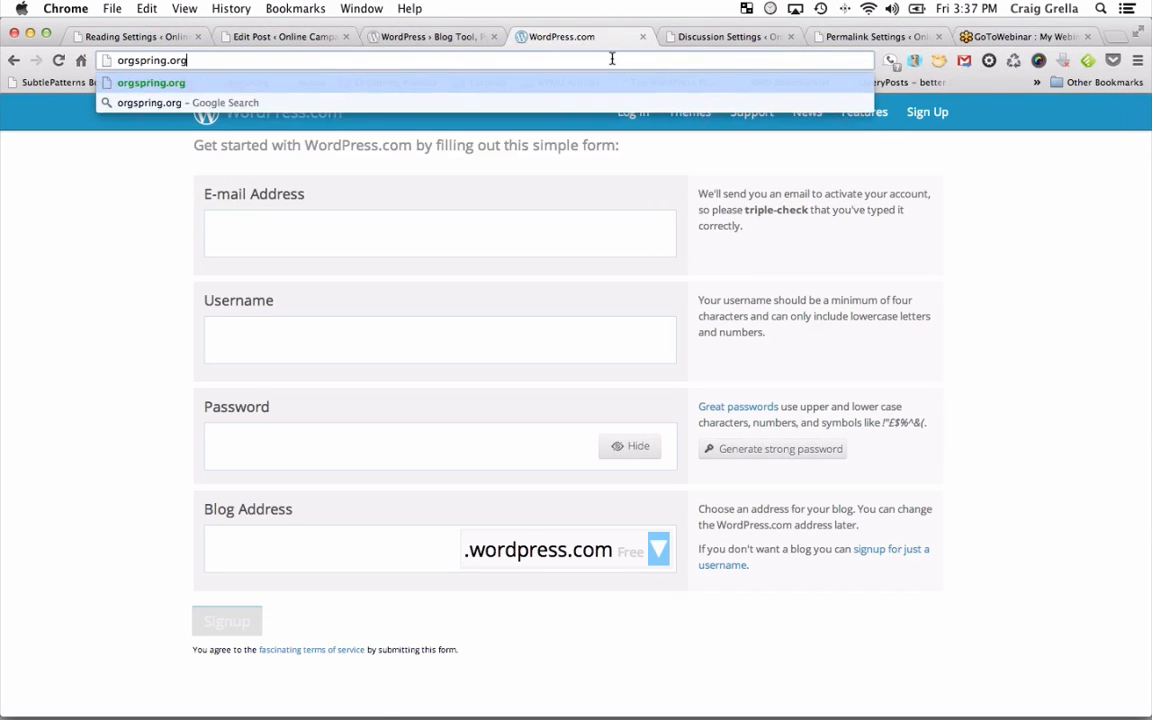
key("Return")
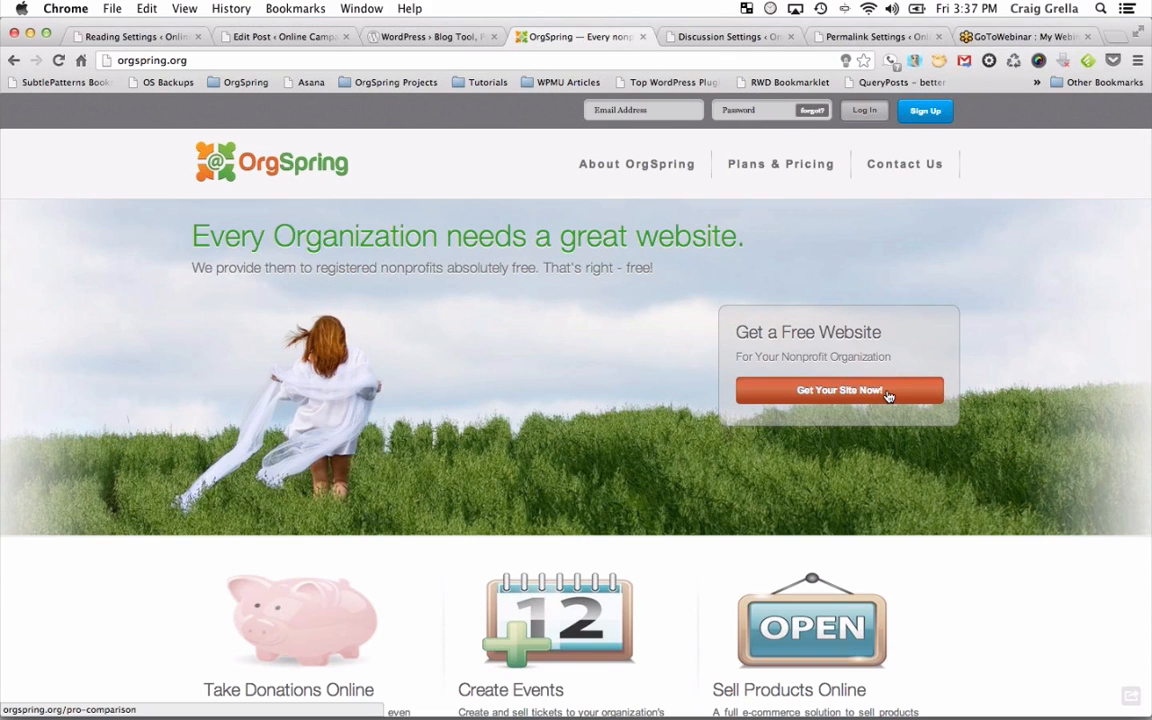
left_click(924, 113)
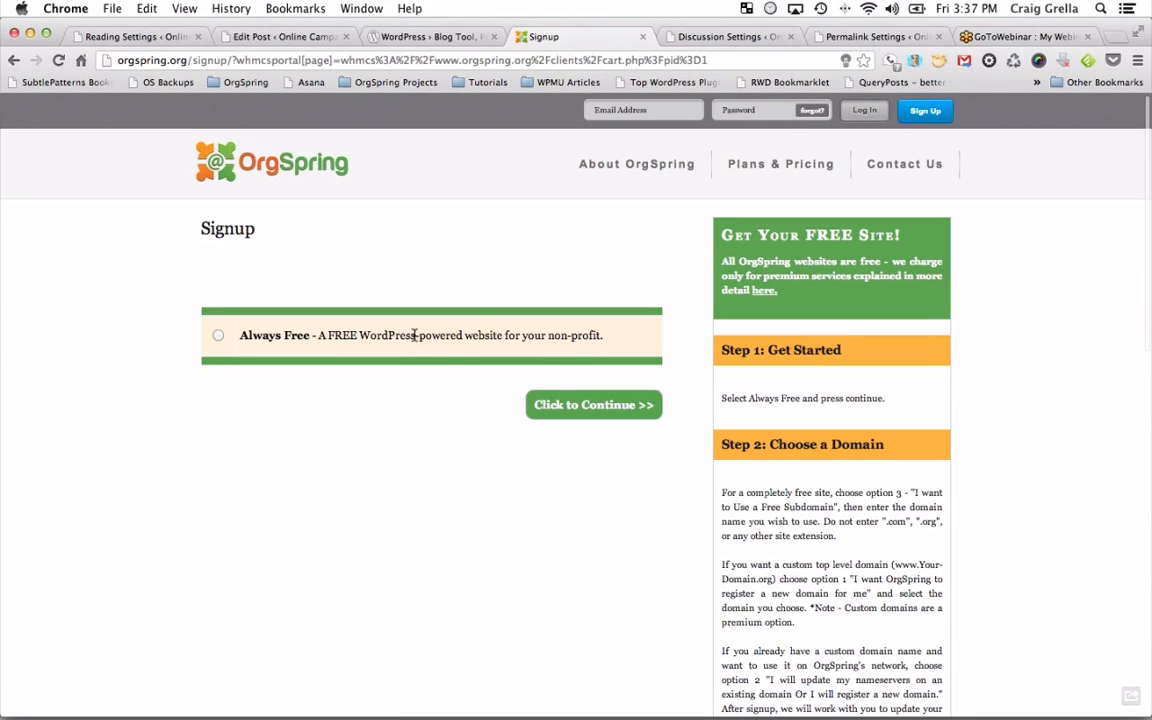
left_click(218, 335)
left_click(556, 412)
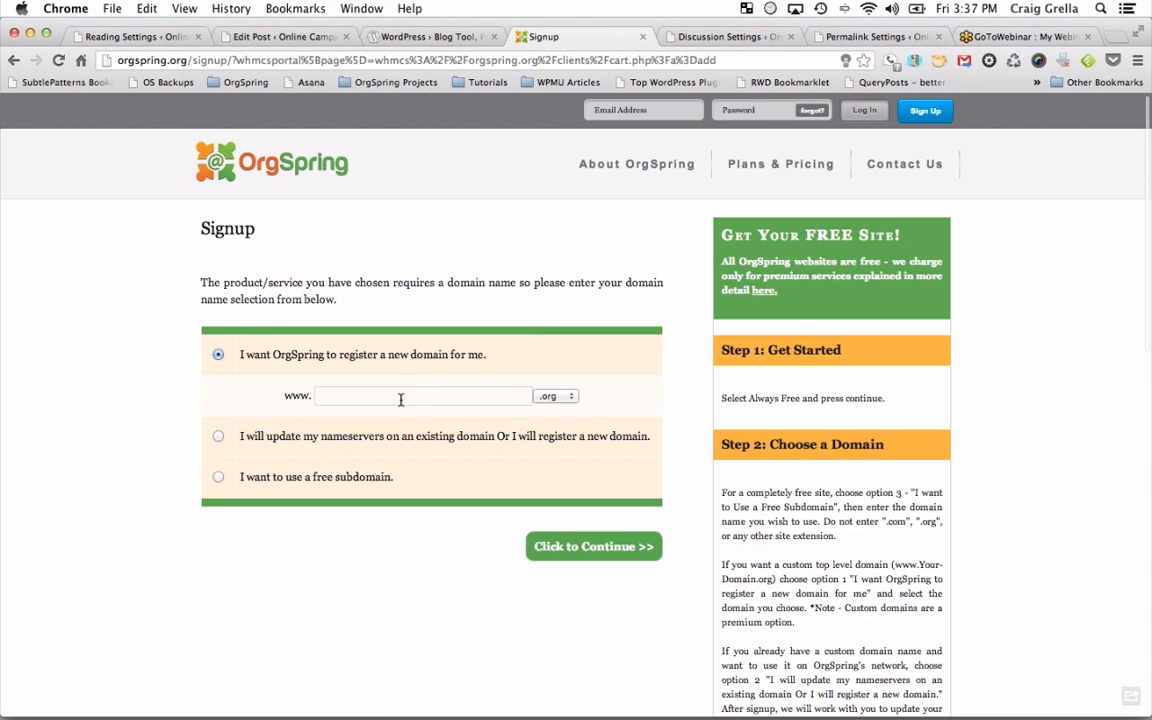
Try the free subdomain and existing-domain options, then settle on registering a new domain.
left_click(401, 398)
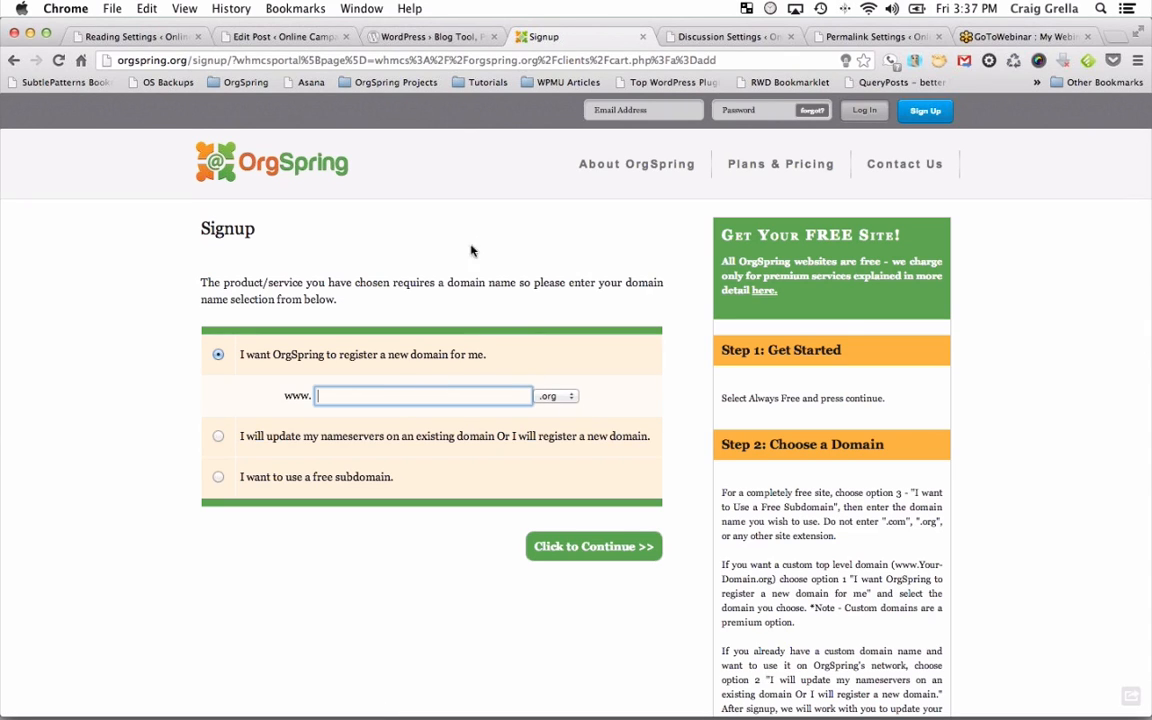
left_click(345, 478)
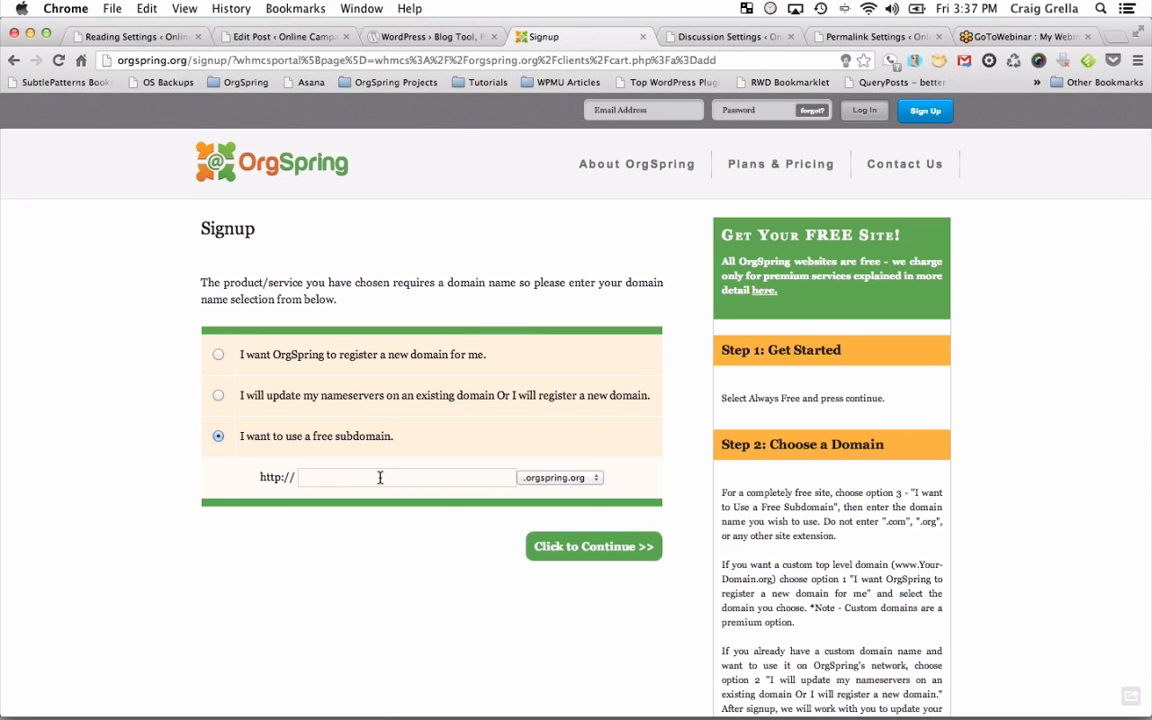
left_click(442, 478)
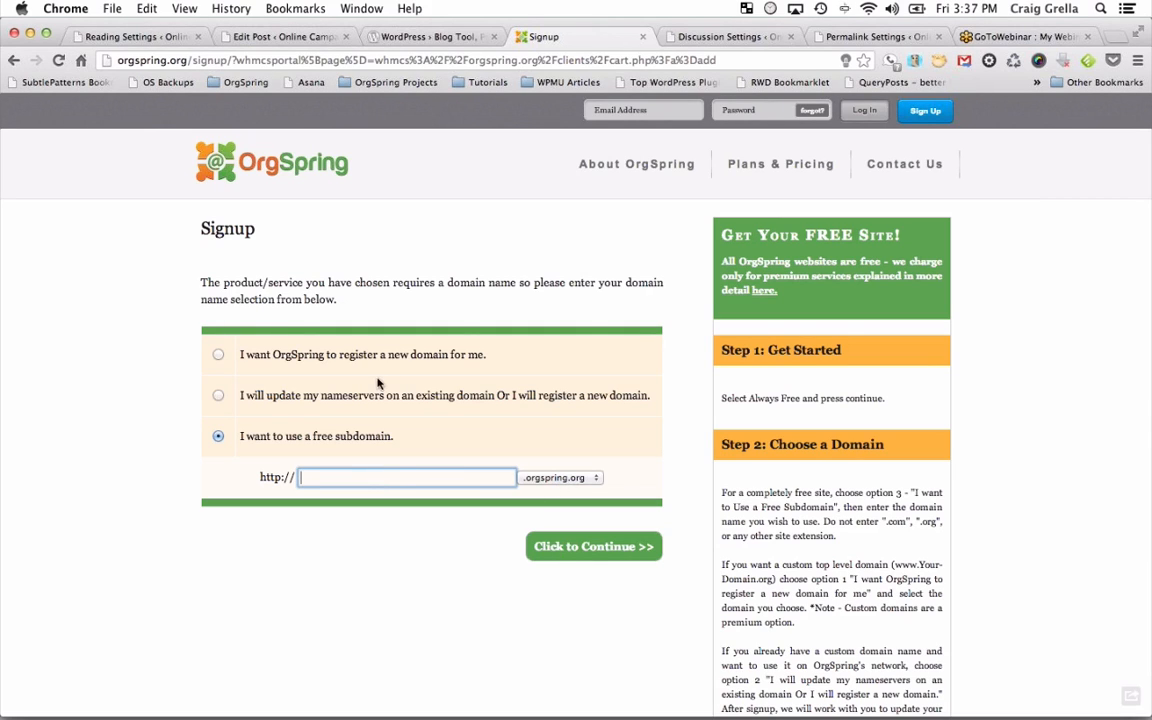
left_click(322, 395)
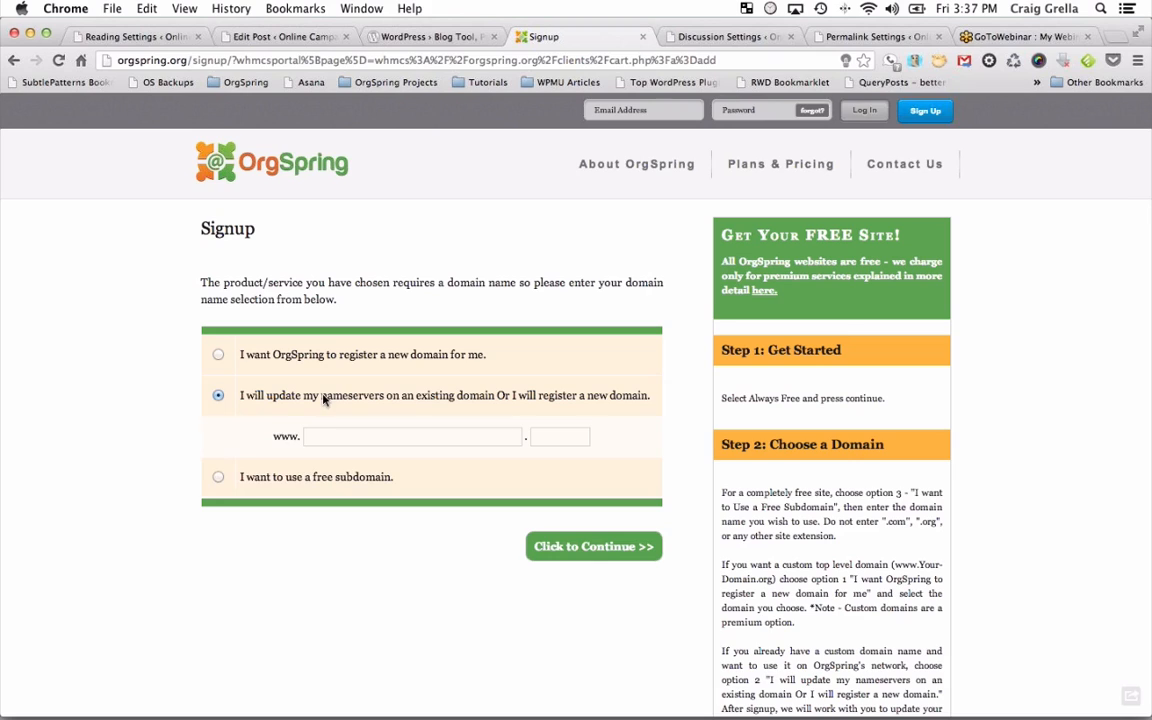
left_click(378, 442)
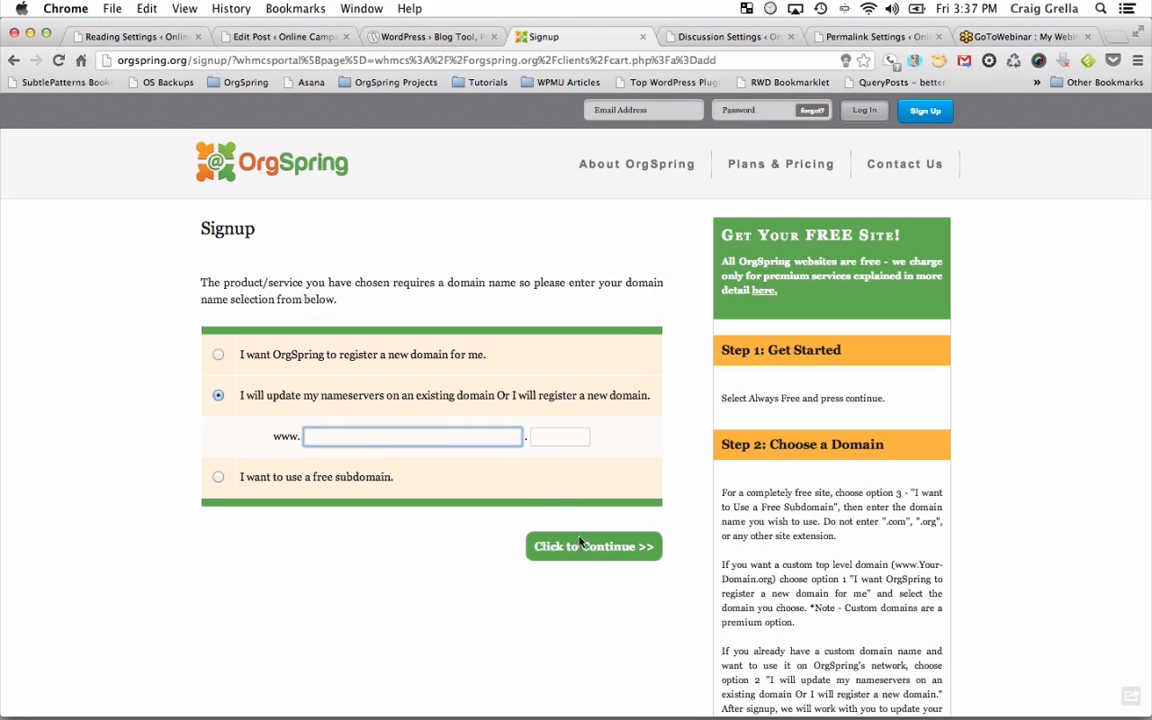
left_click(362, 356)
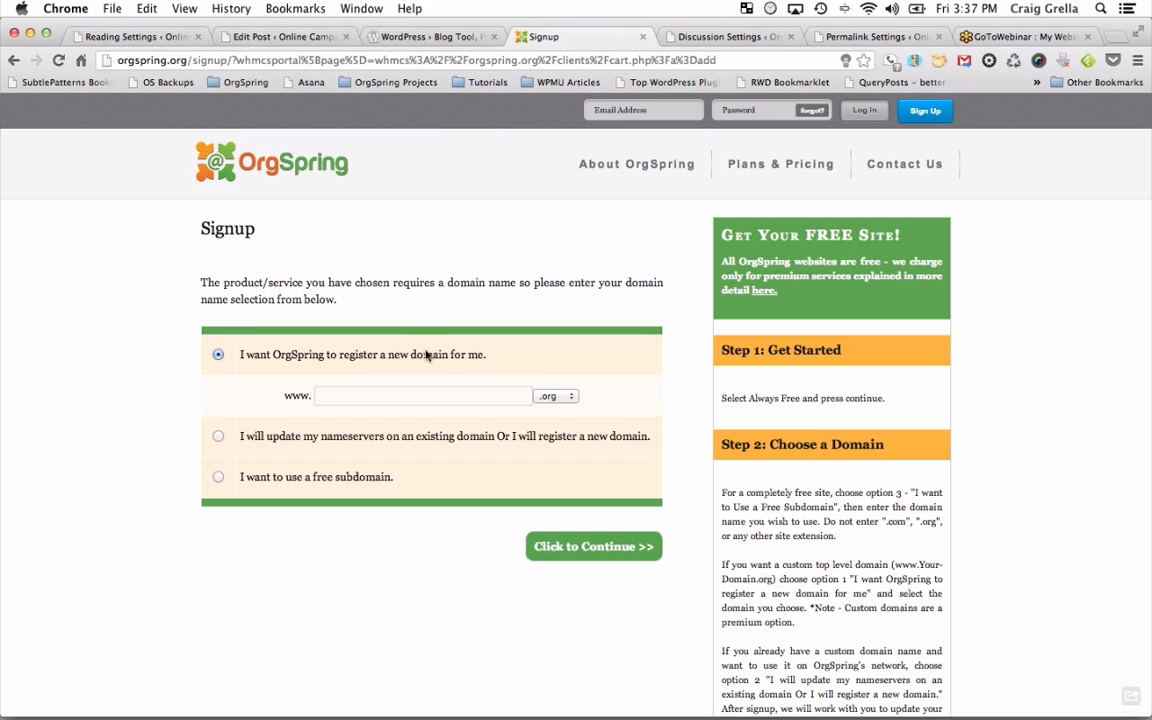
left_click(435, 395)
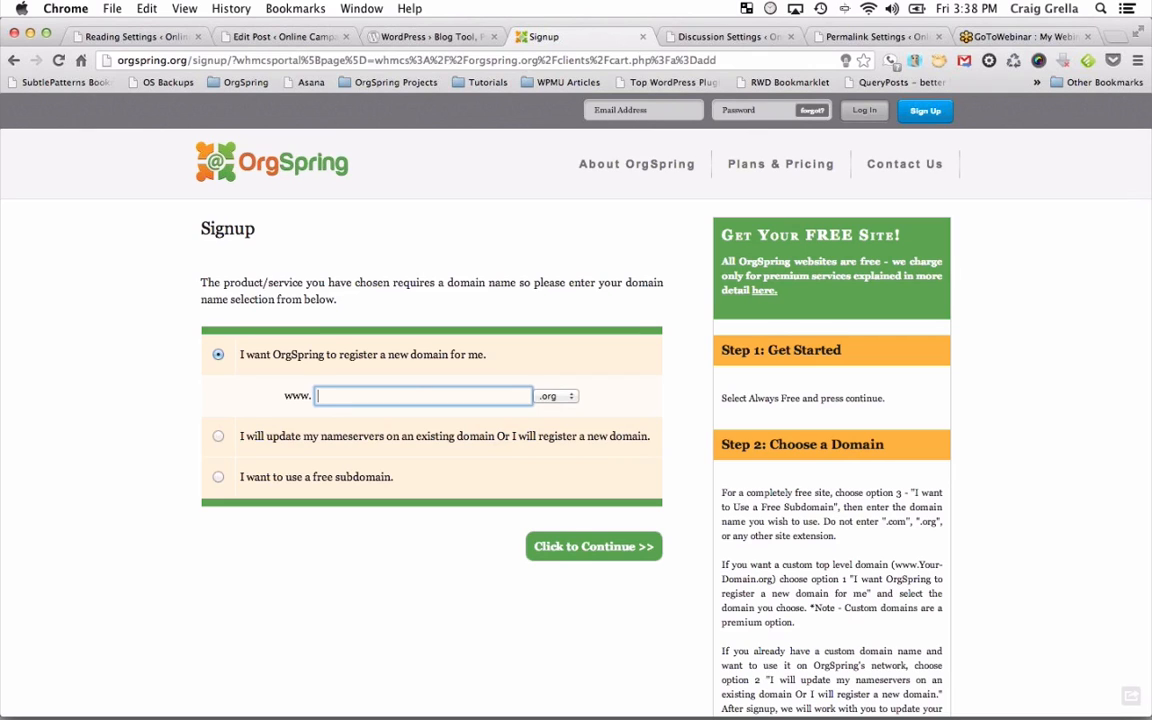
Load libertytabfwc.org and scroll through its recent posts and upcoming events.
left_click(650, 59)
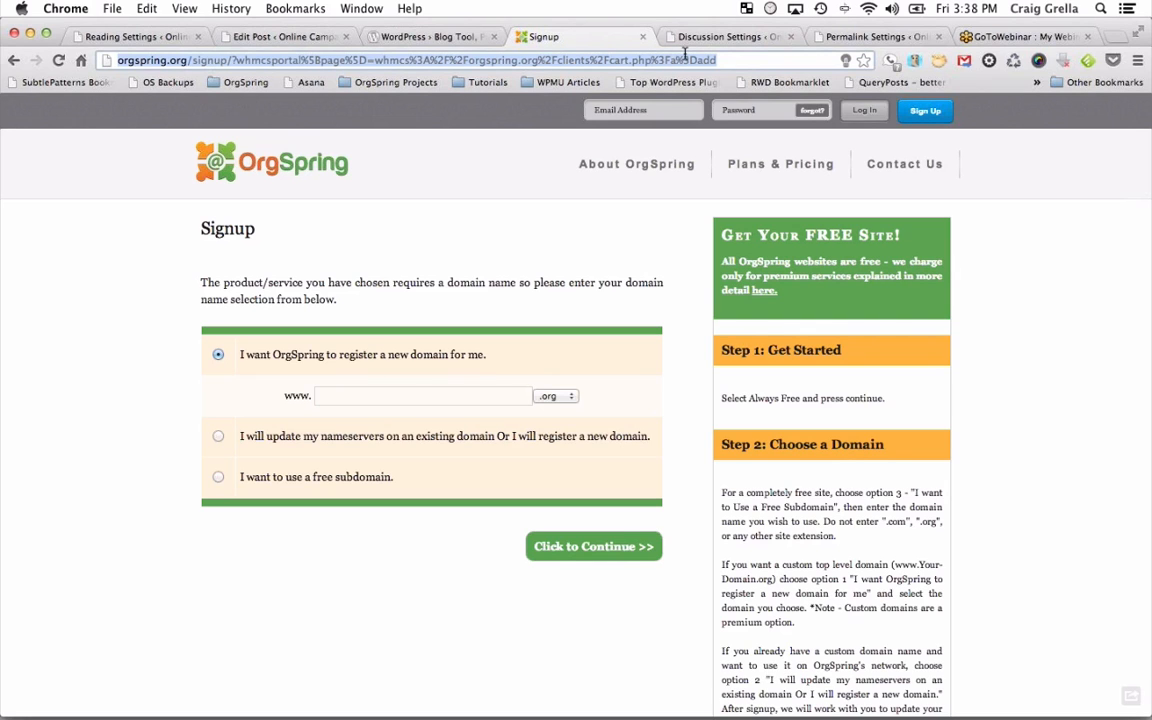
type("liber")
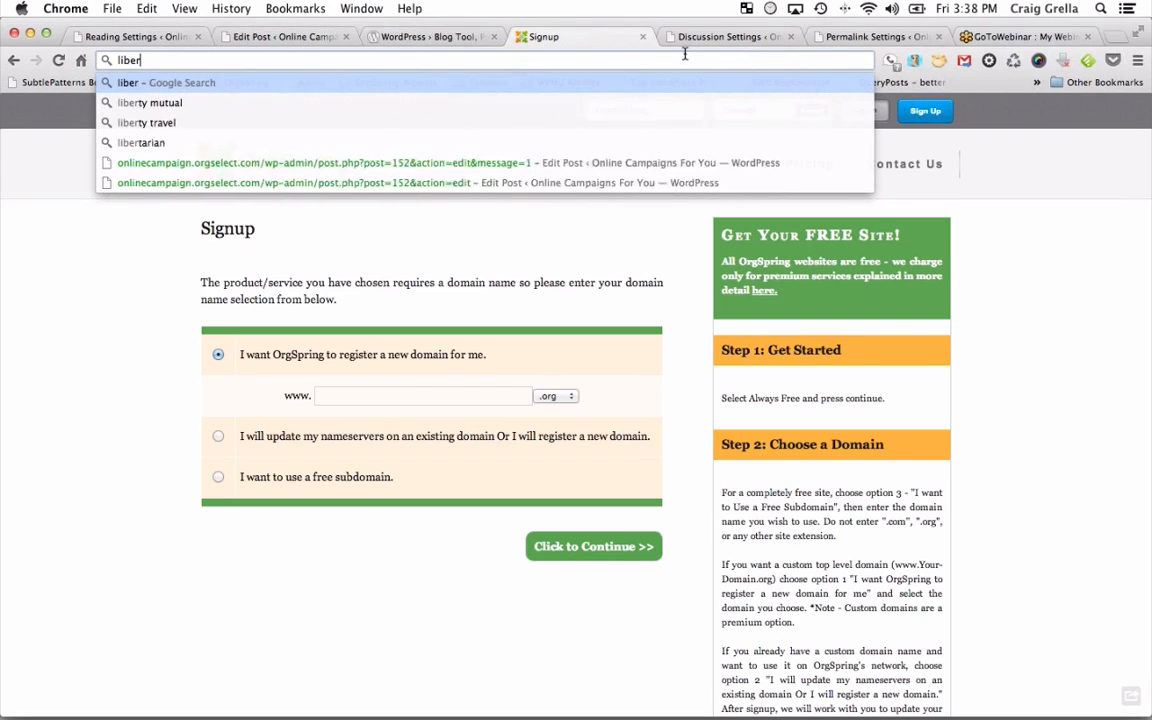
type("ta")
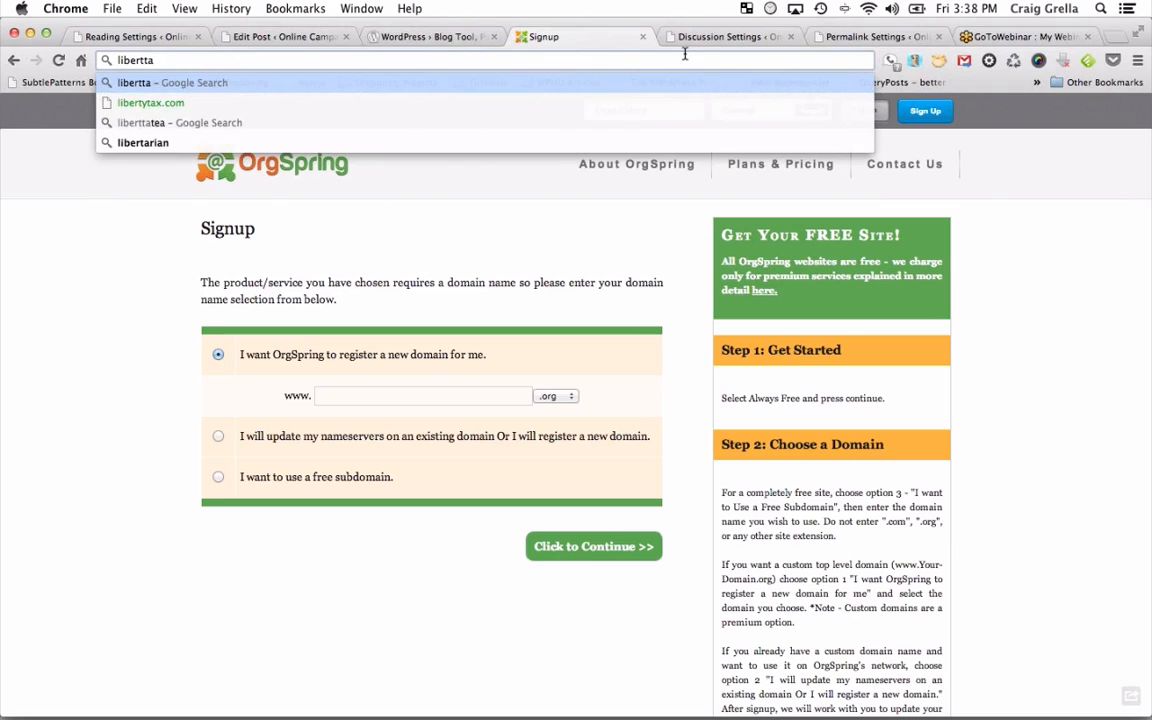
key("BackSpace")
key("BackSpace")
type("ytabfw")
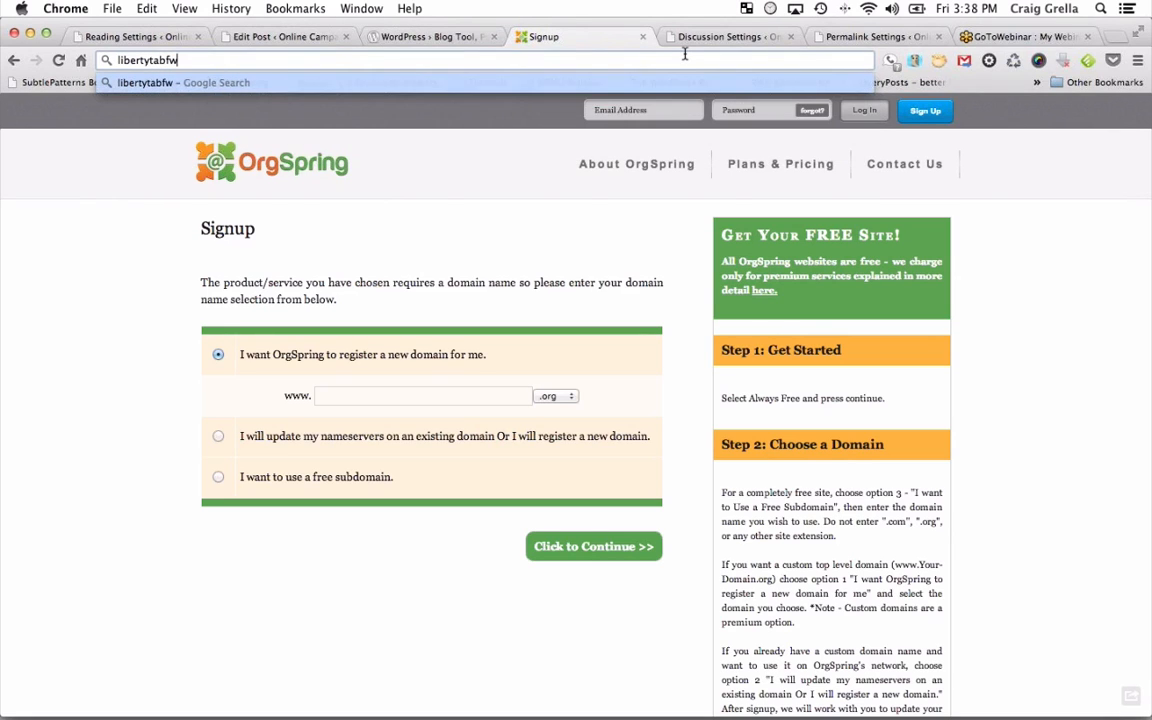
type("c.org")
key("Return")
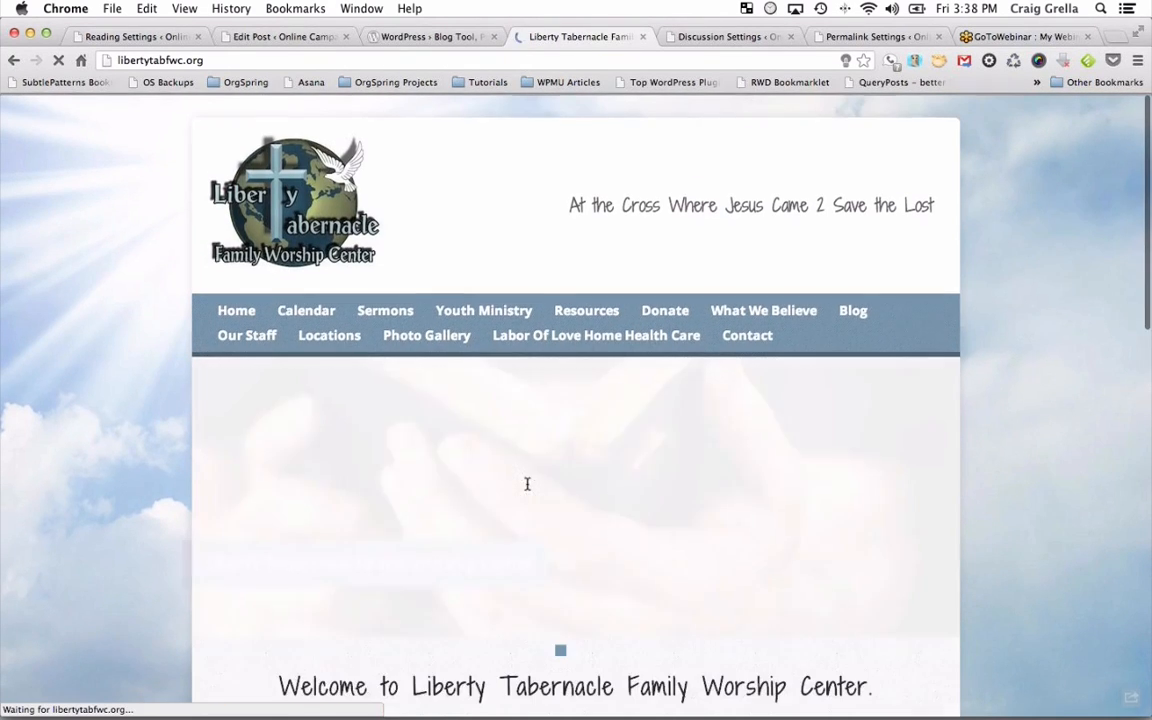
scroll(529, 490, "down", 3)
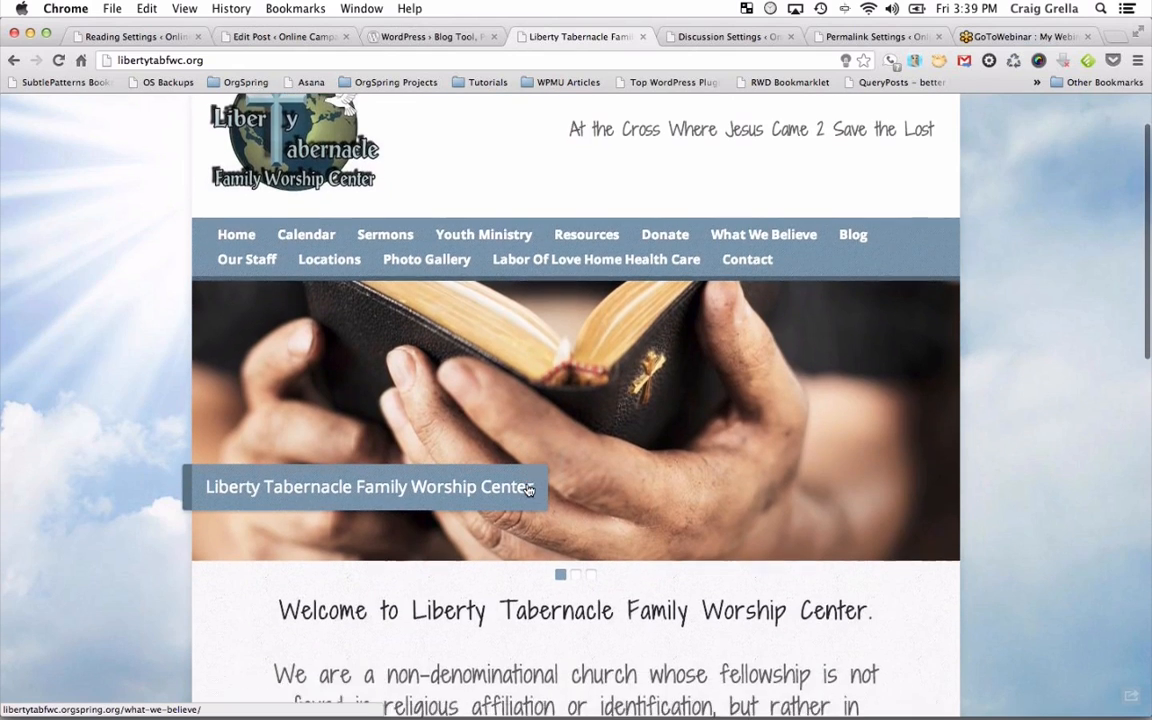
scroll(529, 490, "down", 10)
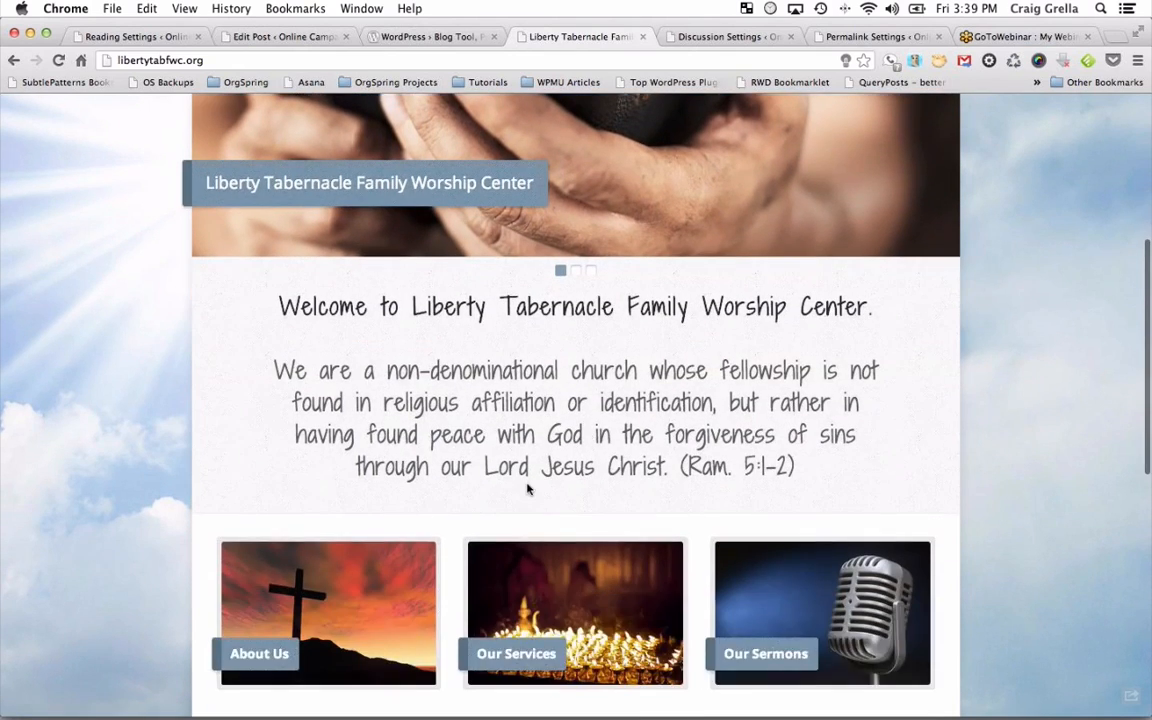
scroll(529, 490, "down", 7)
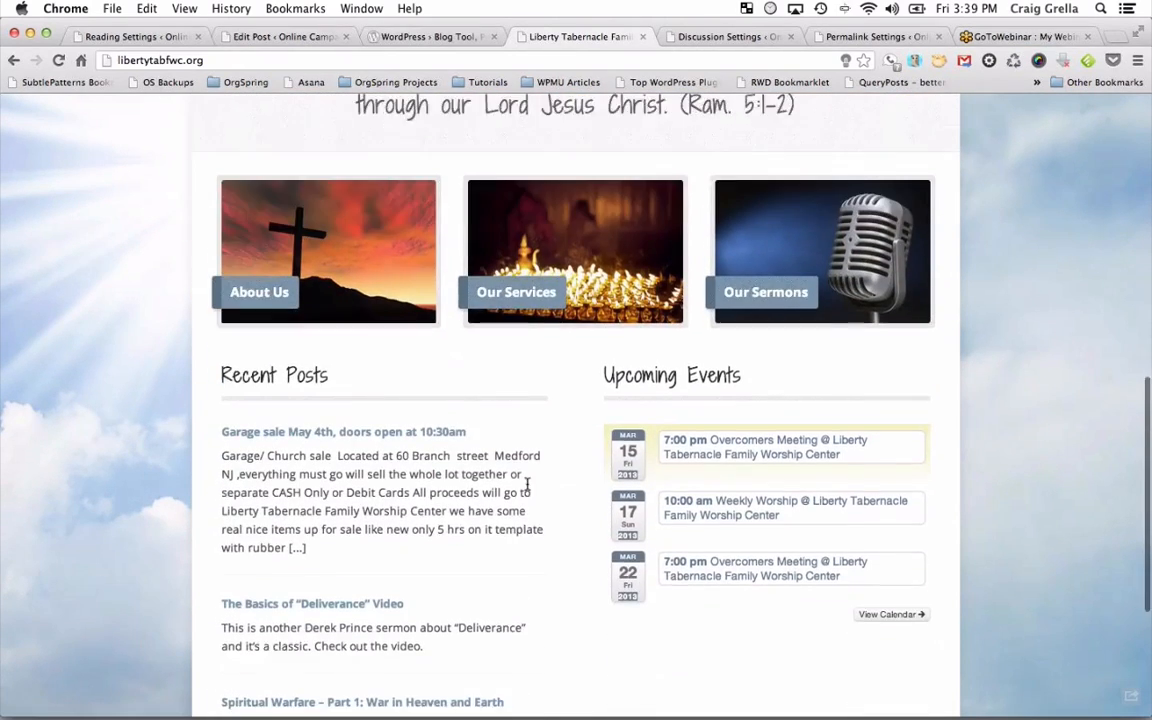
scroll(530, 485, "down", 2)
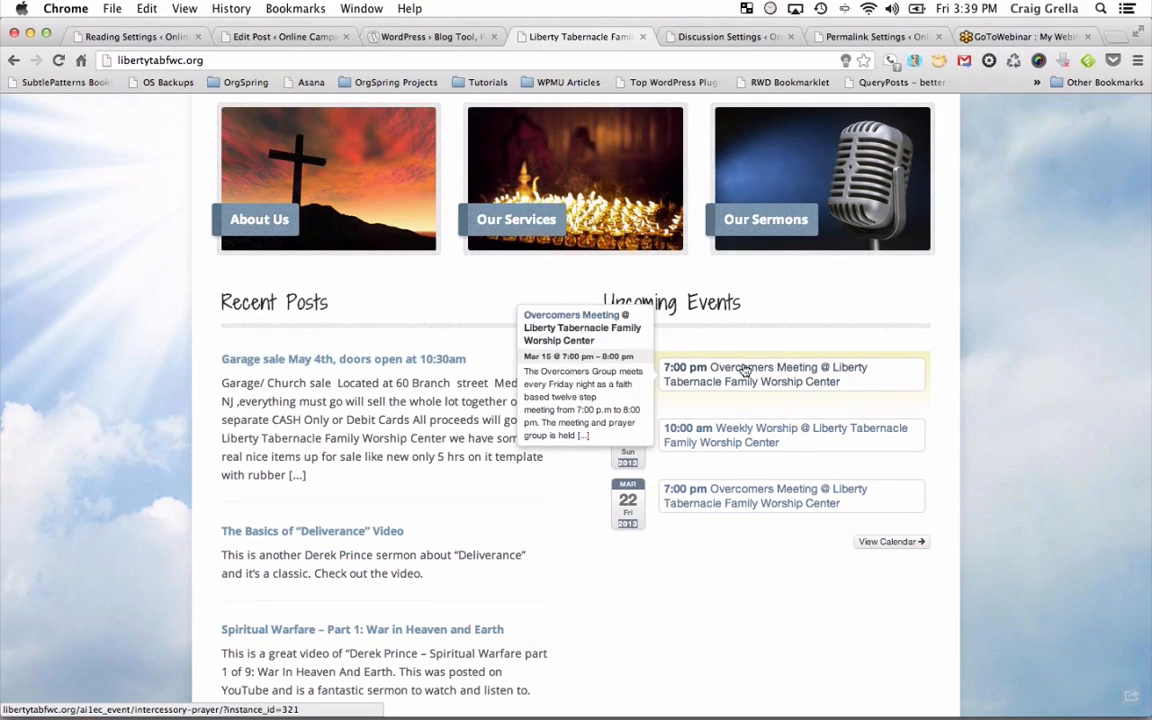
scroll(733, 355, "up", 15)
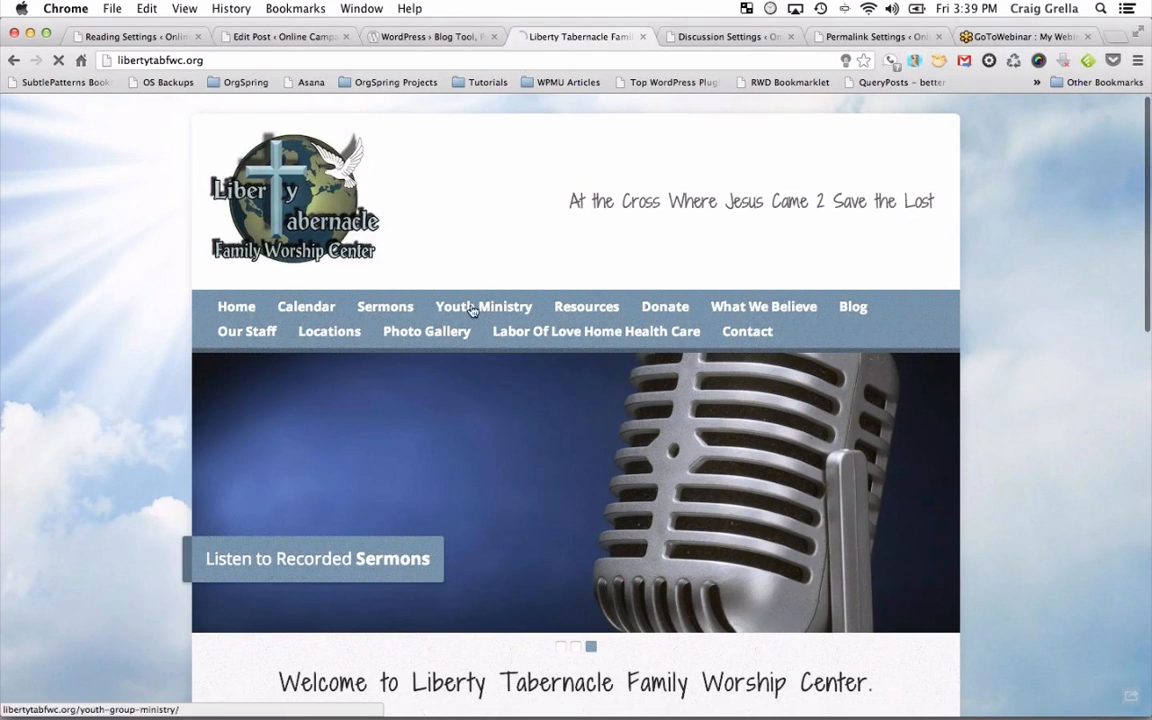
Open the church Calendar and view the Mar 15 Overcomers Meeting event details.
left_click(470, 306)
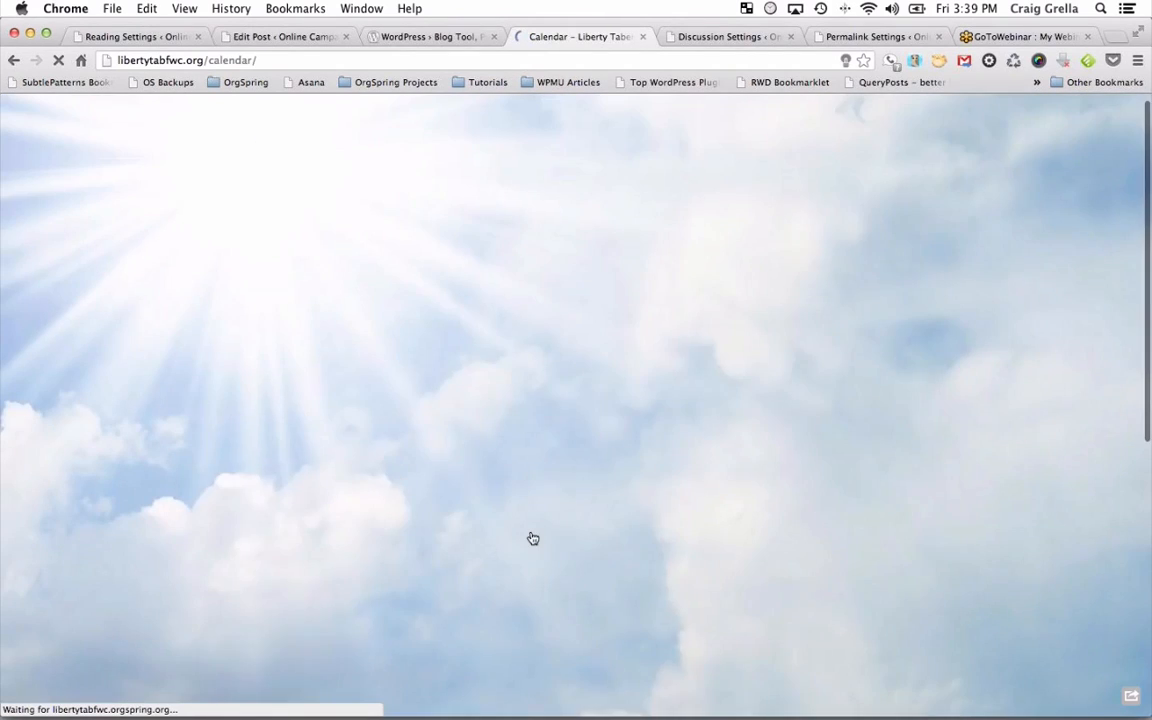
scroll(531, 538, "down", 5)
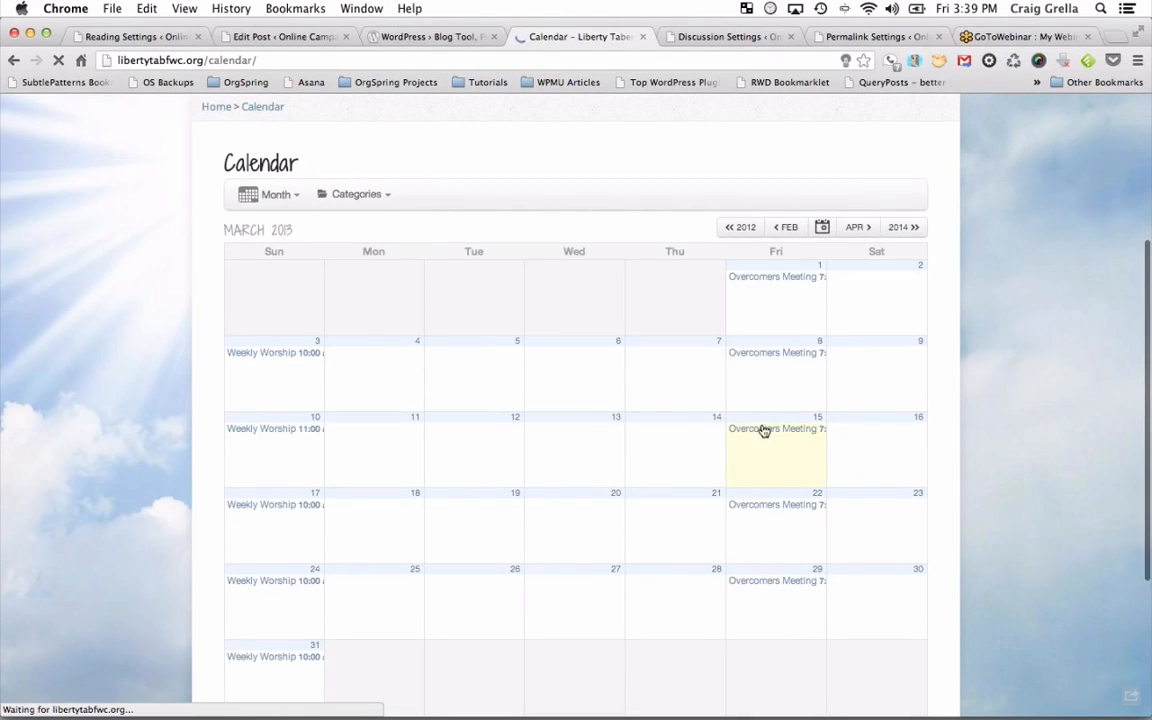
left_click(763, 430)
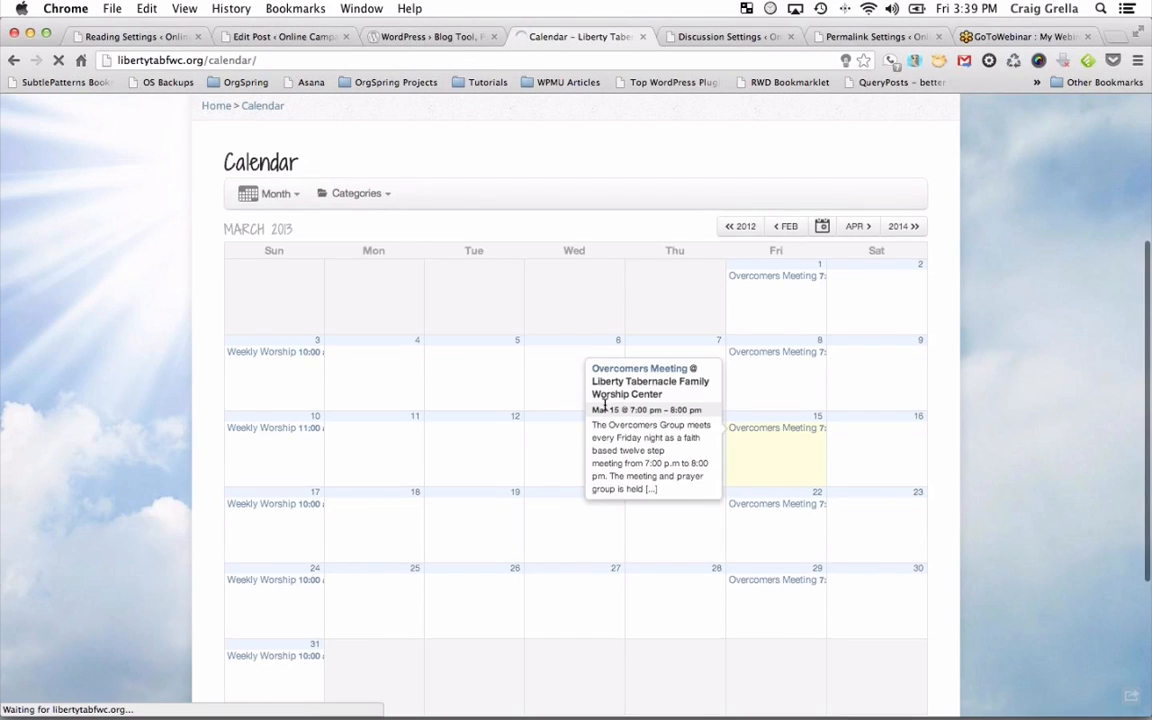
scroll(604, 404, "down", 2)
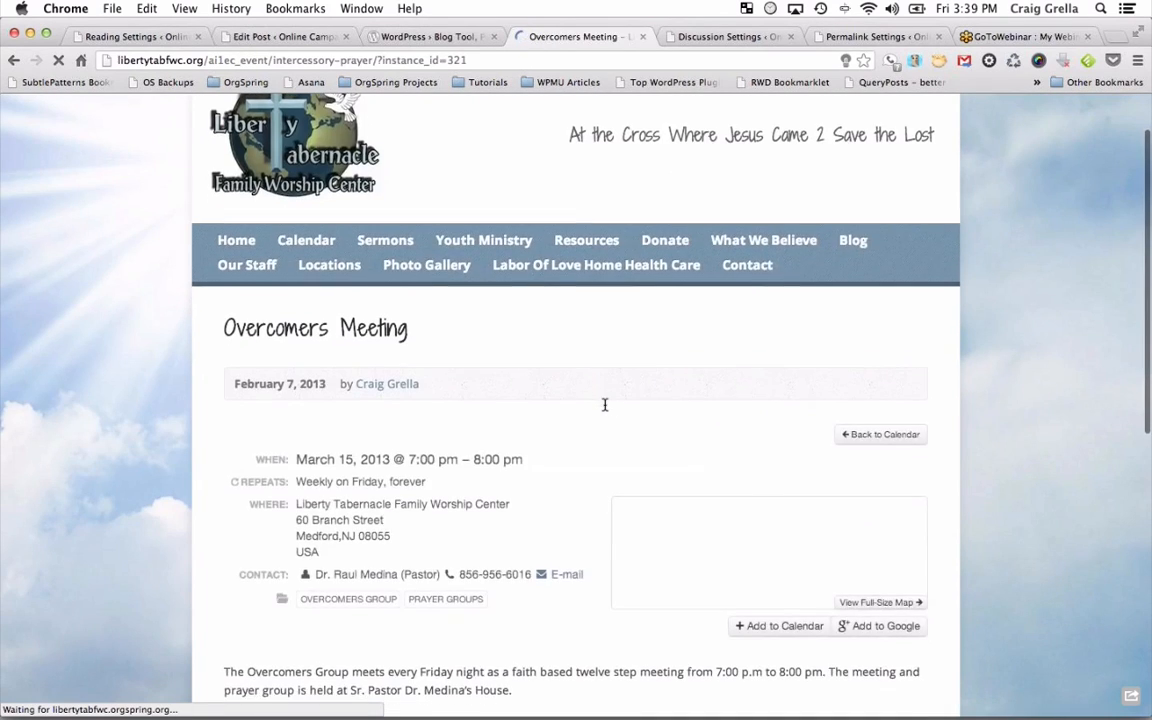
scroll(604, 404, "down", 1)
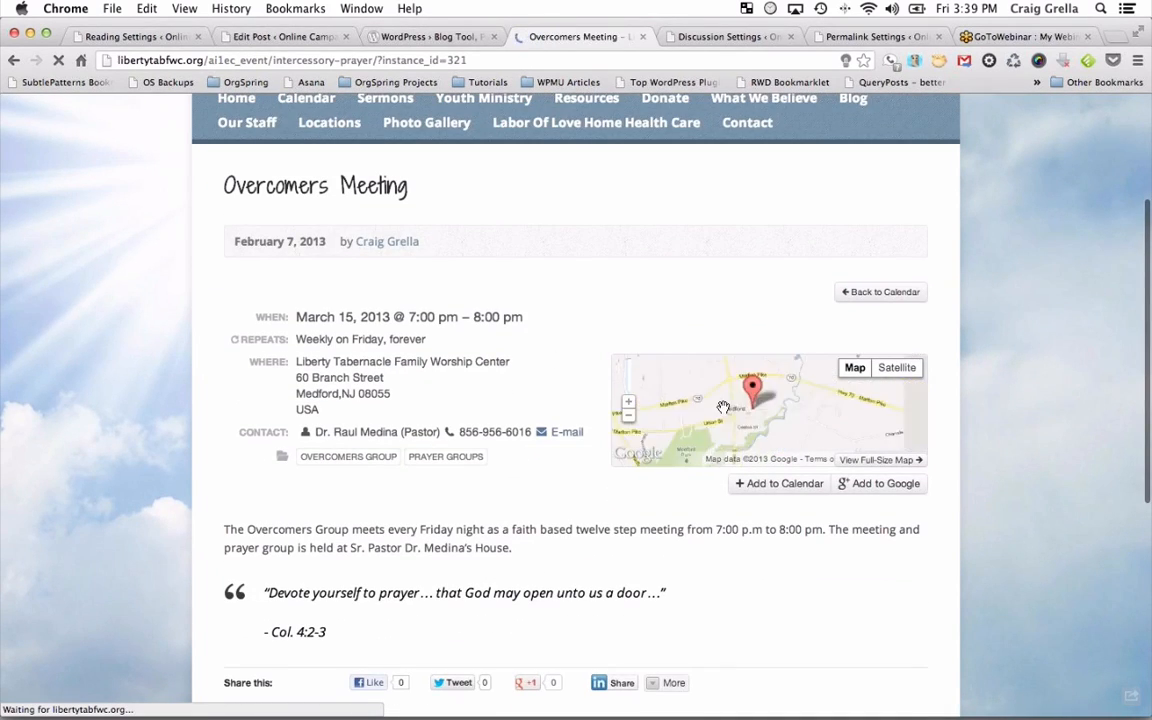
scroll(673, 632, "up", 1)
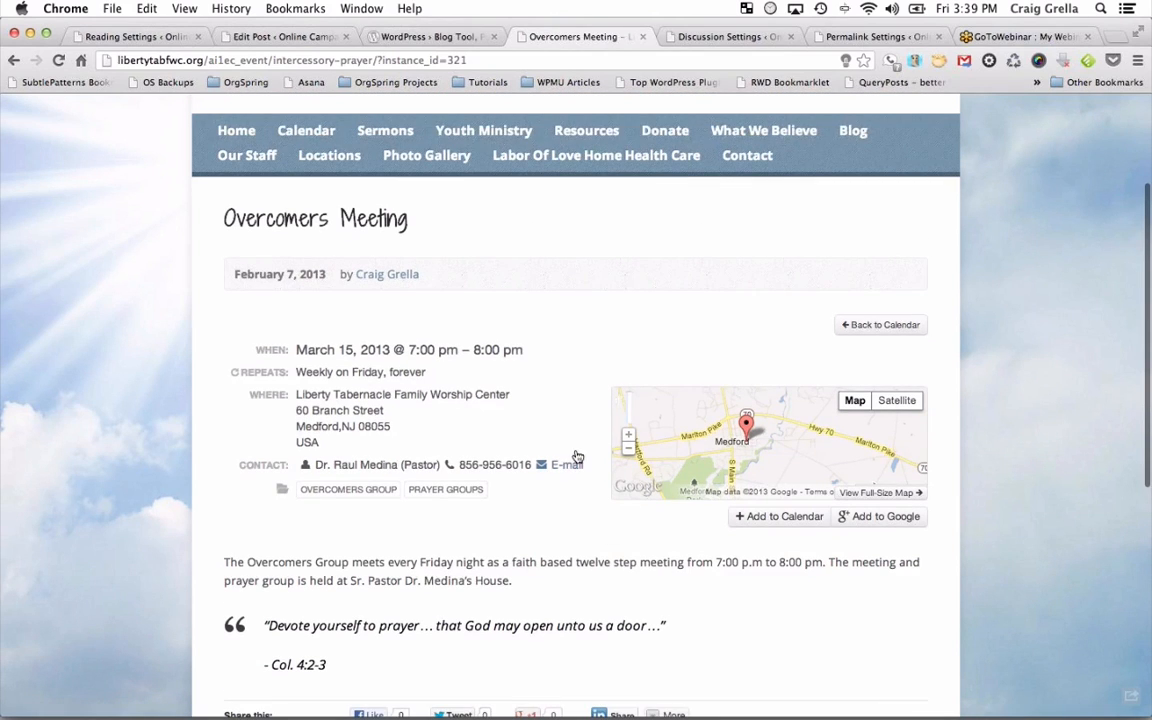
scroll(575, 418, "up", 3)
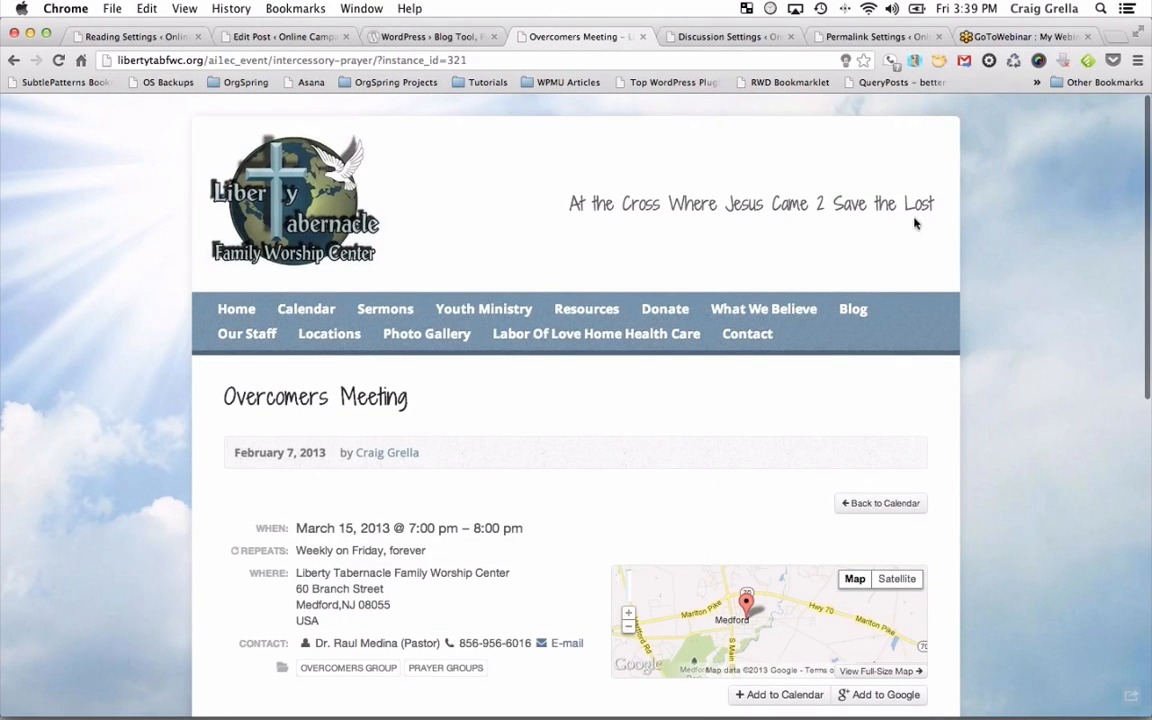
View the Donate page, then the Photo Gallery with its 8 photos.
left_click(665, 308)
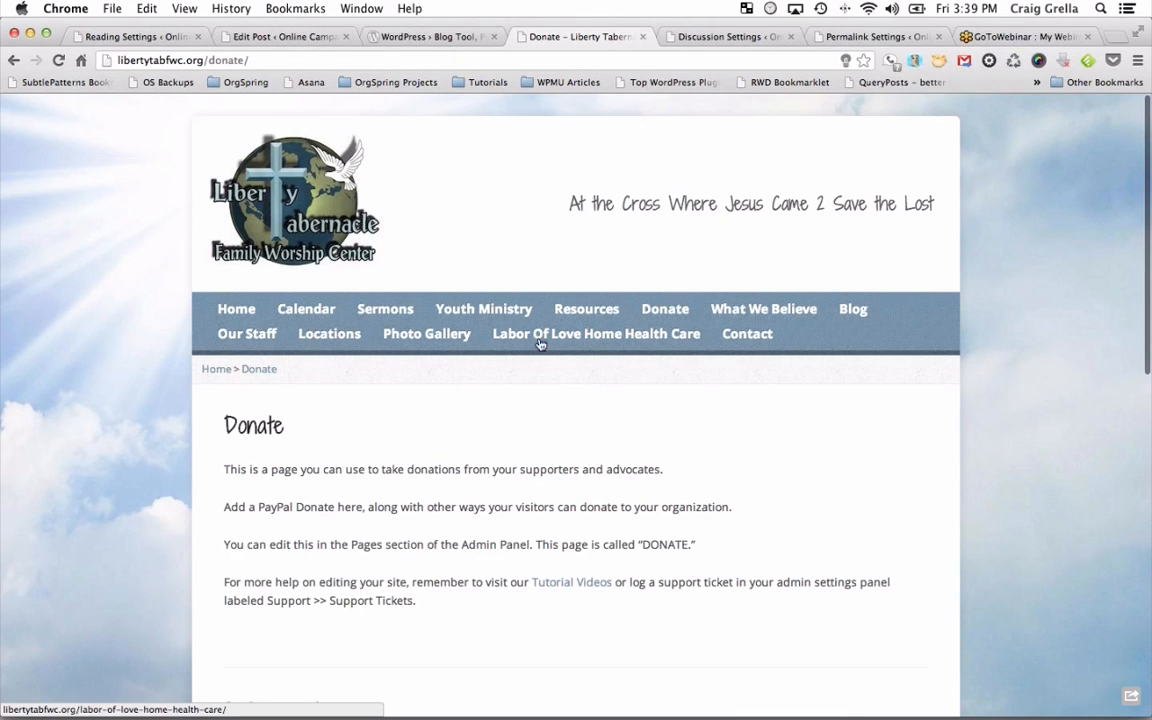
scroll(555, 466, "down", 4)
scroll(560, 440, "up", 1)
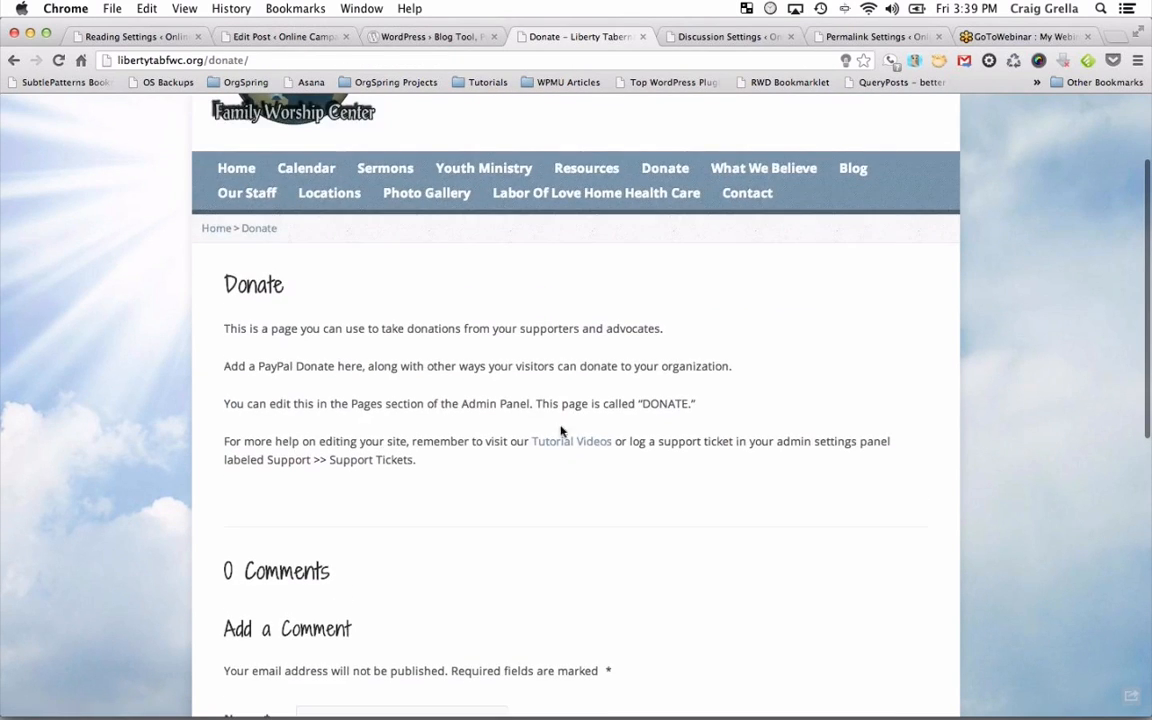
scroll(563, 420, "up", 3)
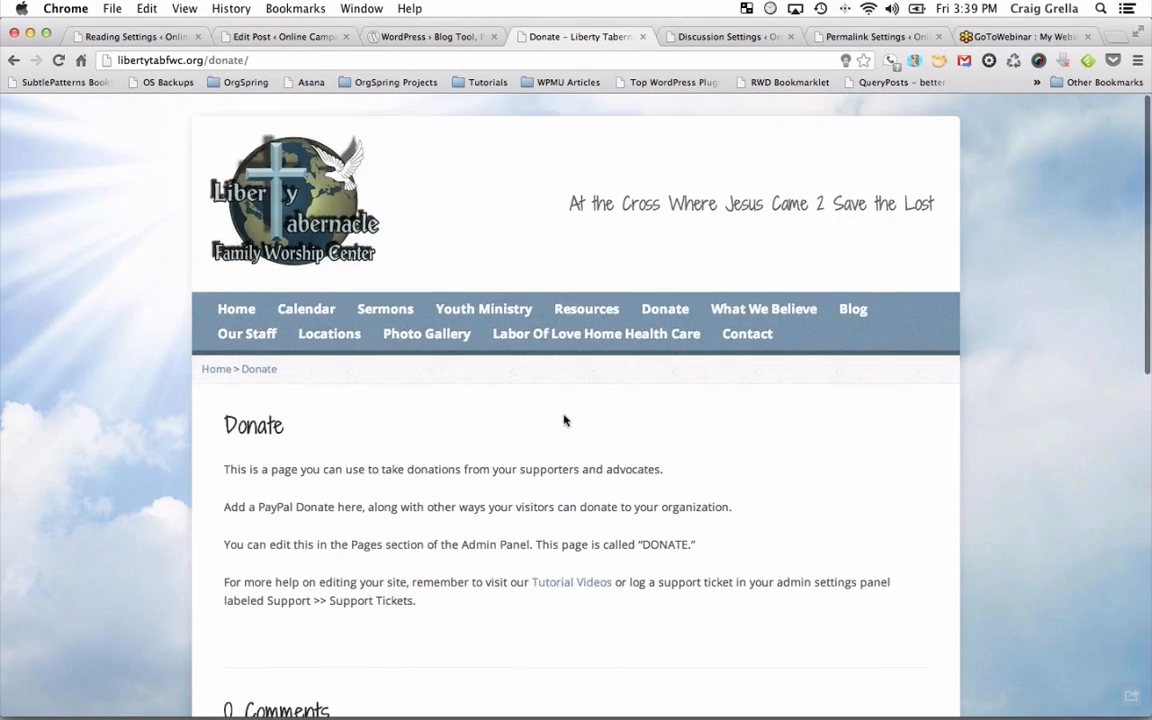
left_click(408, 334)
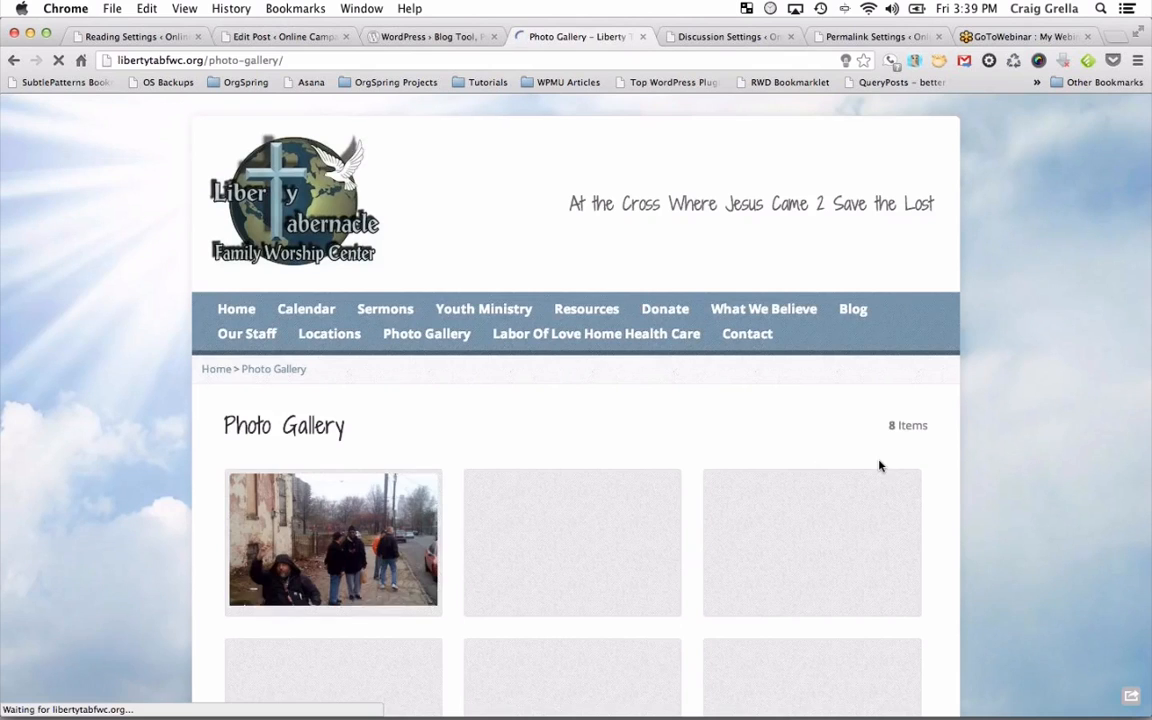
scroll(880, 465, "down", 5)
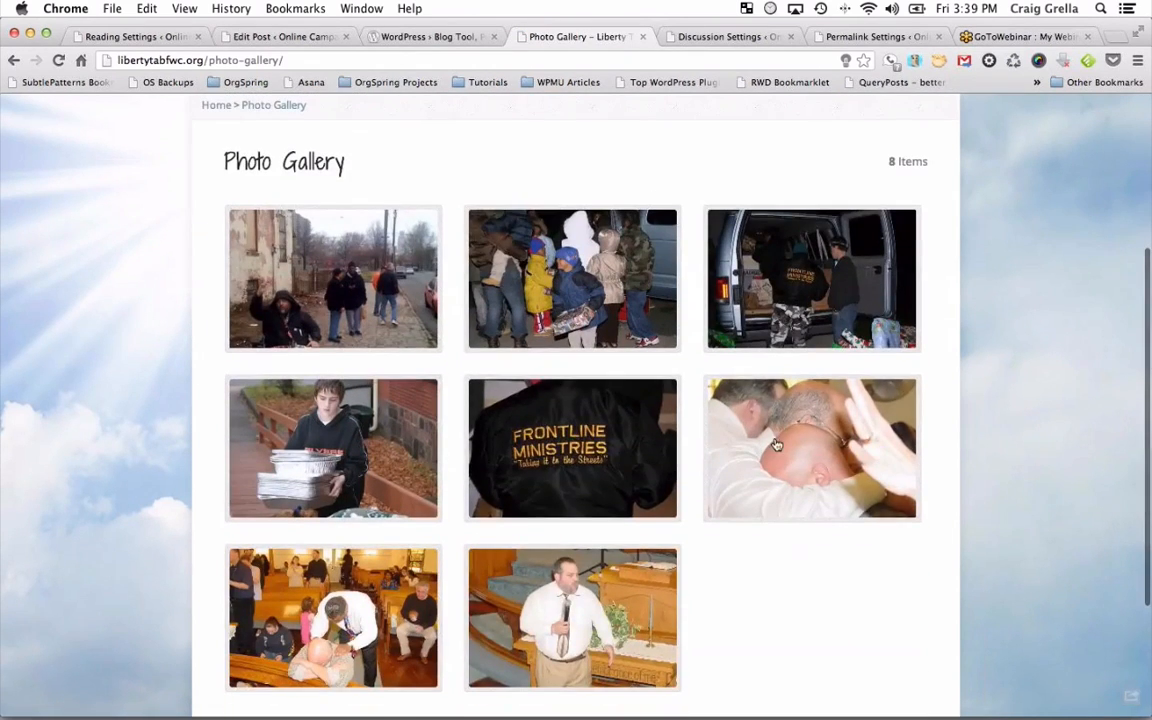